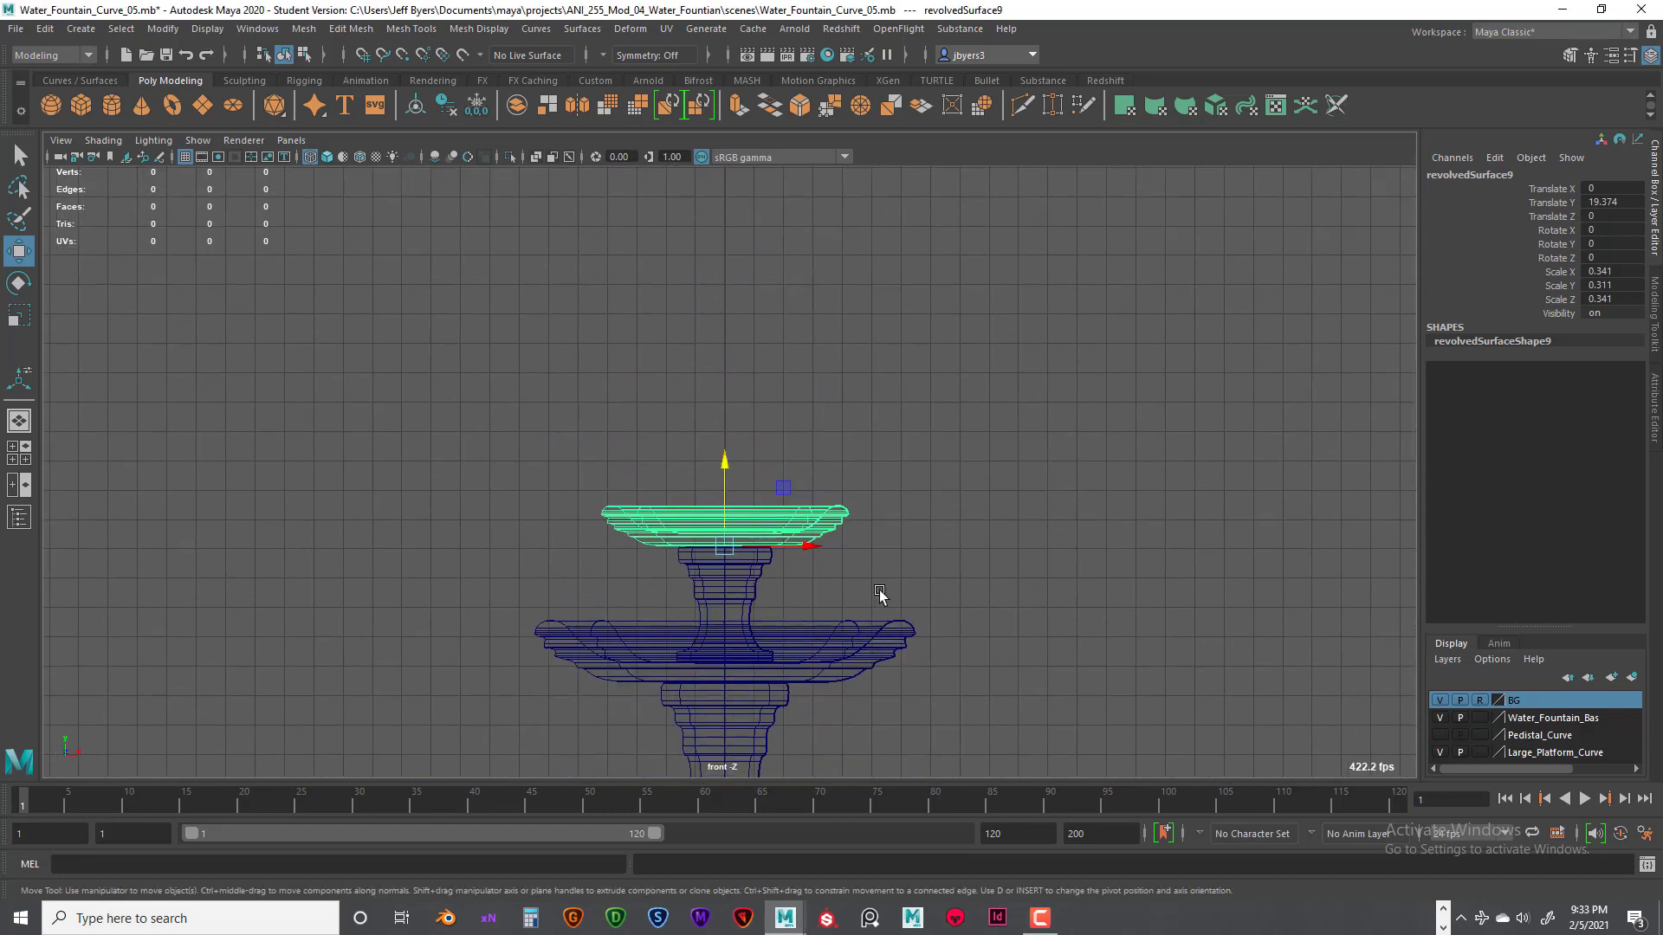
# Step: Activate the EP Curve Tool with 3 Cubic degree and Uniform knot spacing, and enable grid snapping for a curve at the top bowl
pyautogui.scroll(3, 880, 589)
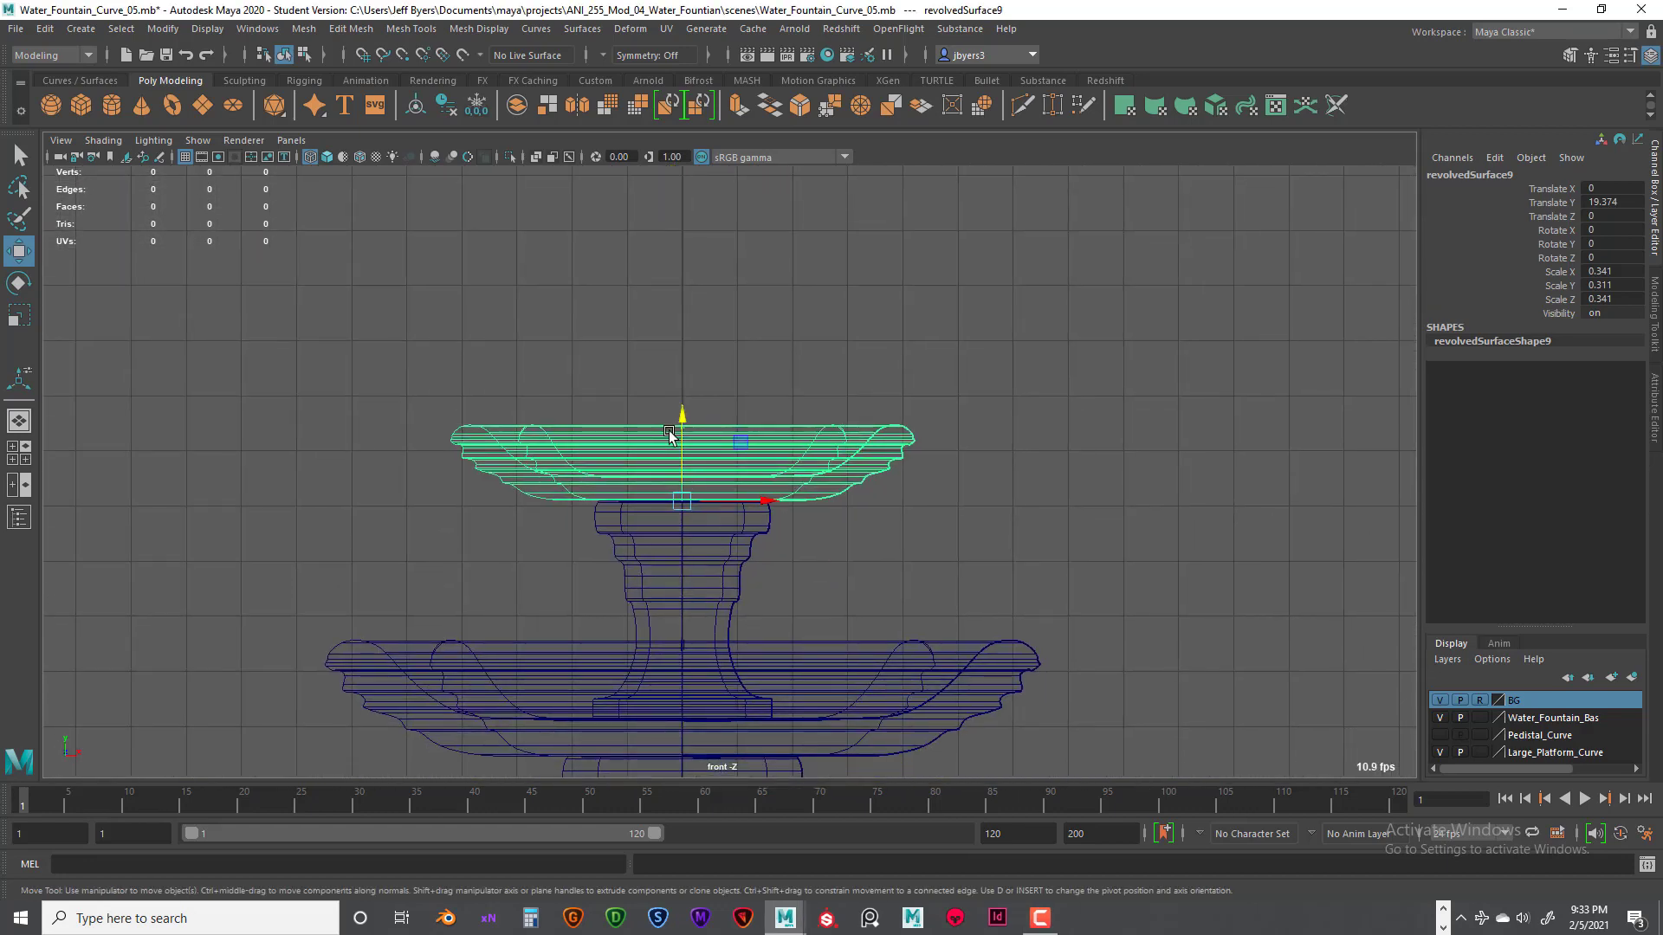
pyautogui.scroll(4, 720, 342)
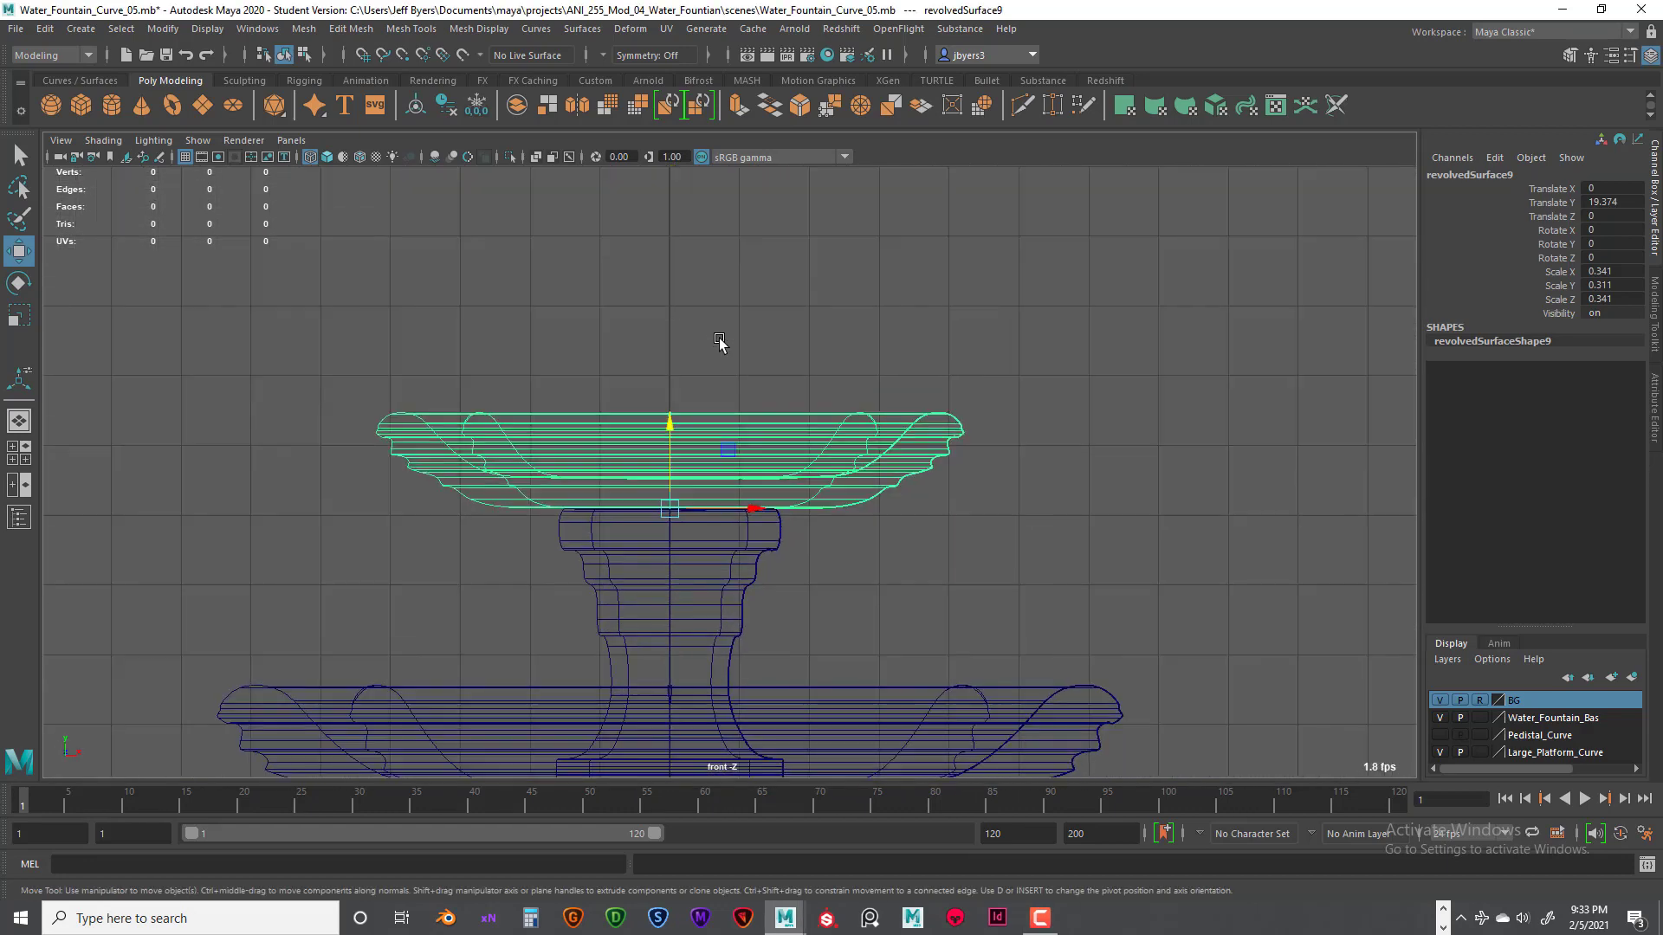
pyautogui.keyDown('alt'); pyautogui.moveTo(613, 210); pyautogui.dragTo(612, 297, button='middle'); pyautogui.keyUp('alt')
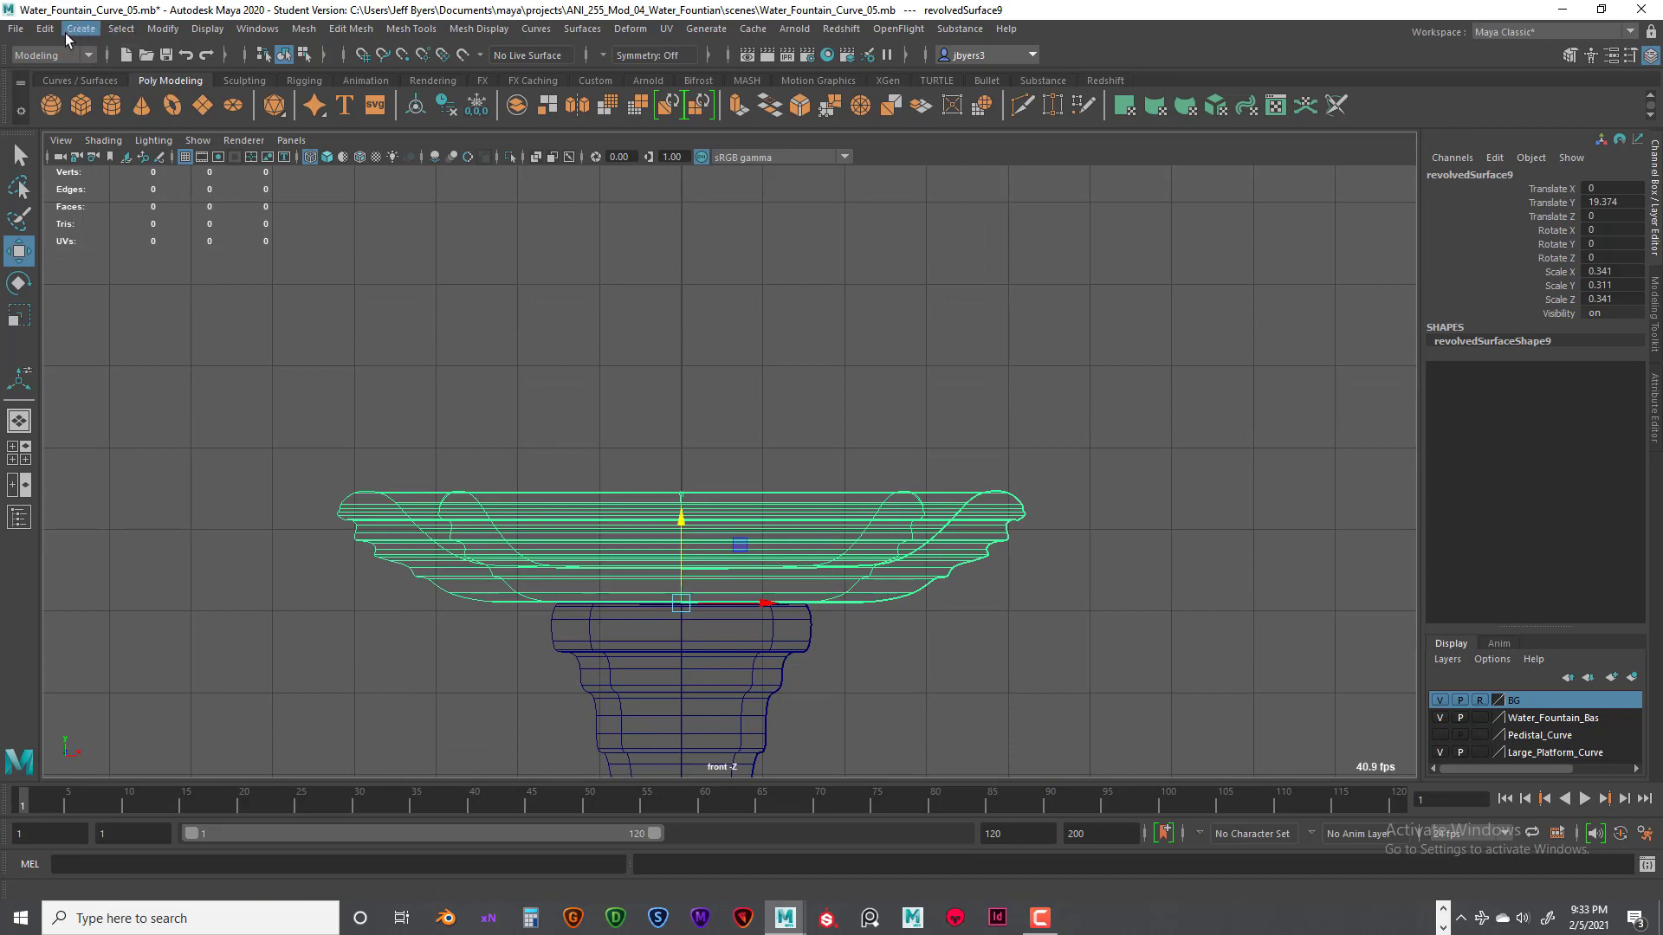
pyautogui.click(672, 350)
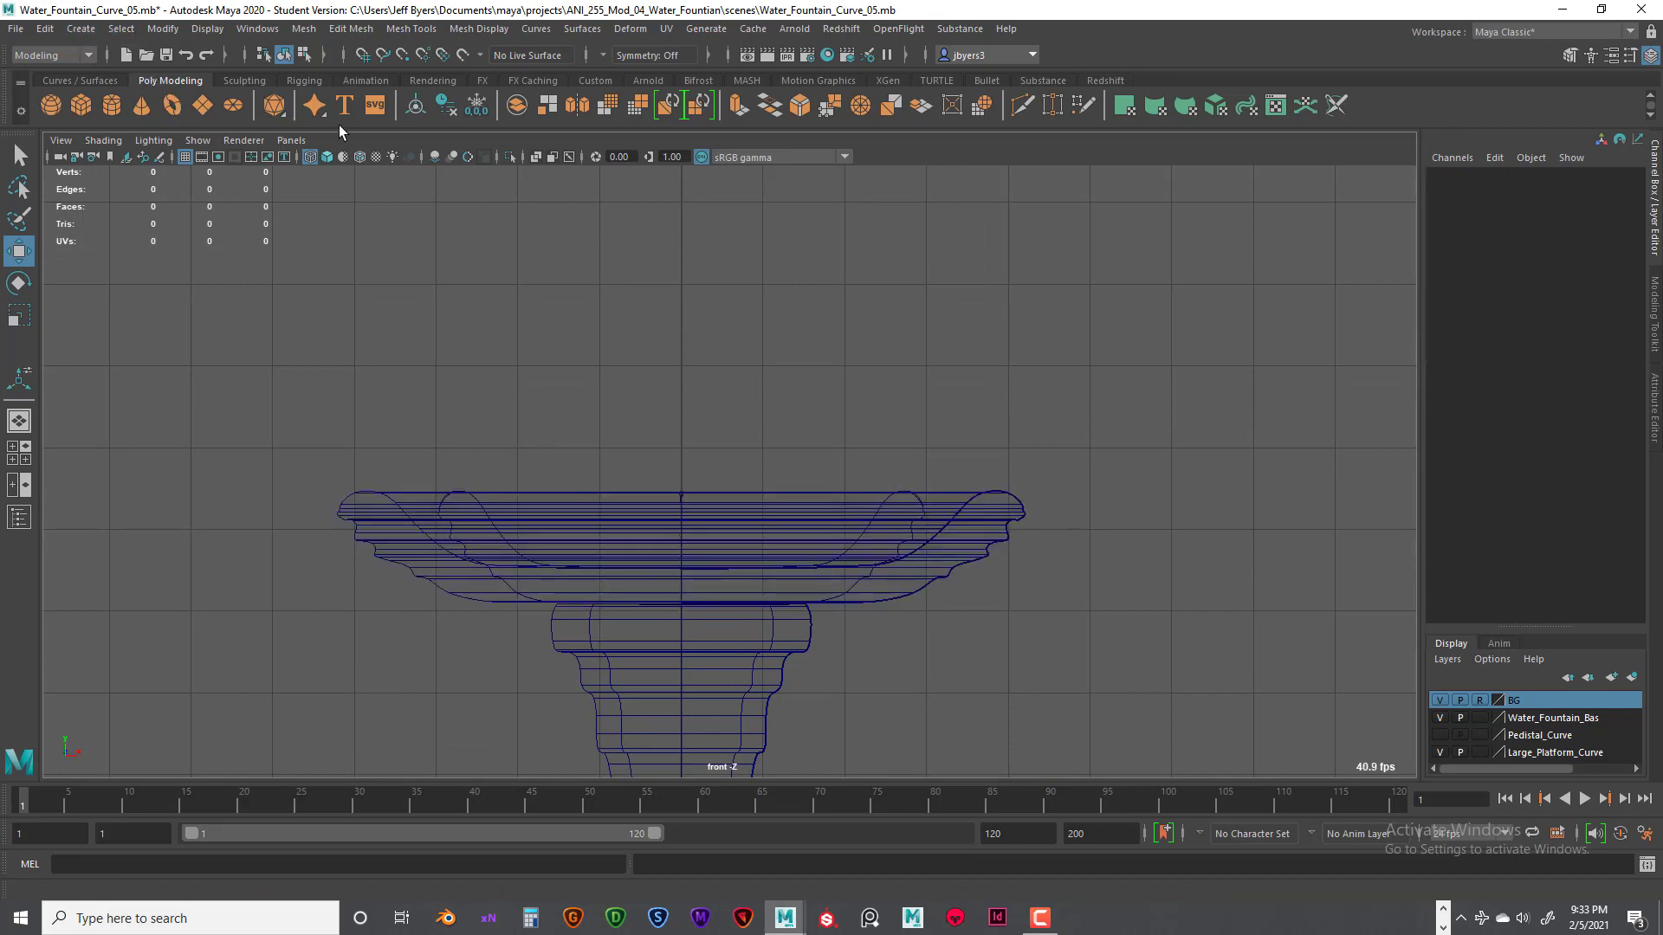
pyautogui.click(82, 30)
pyautogui.moveTo(139, 160)
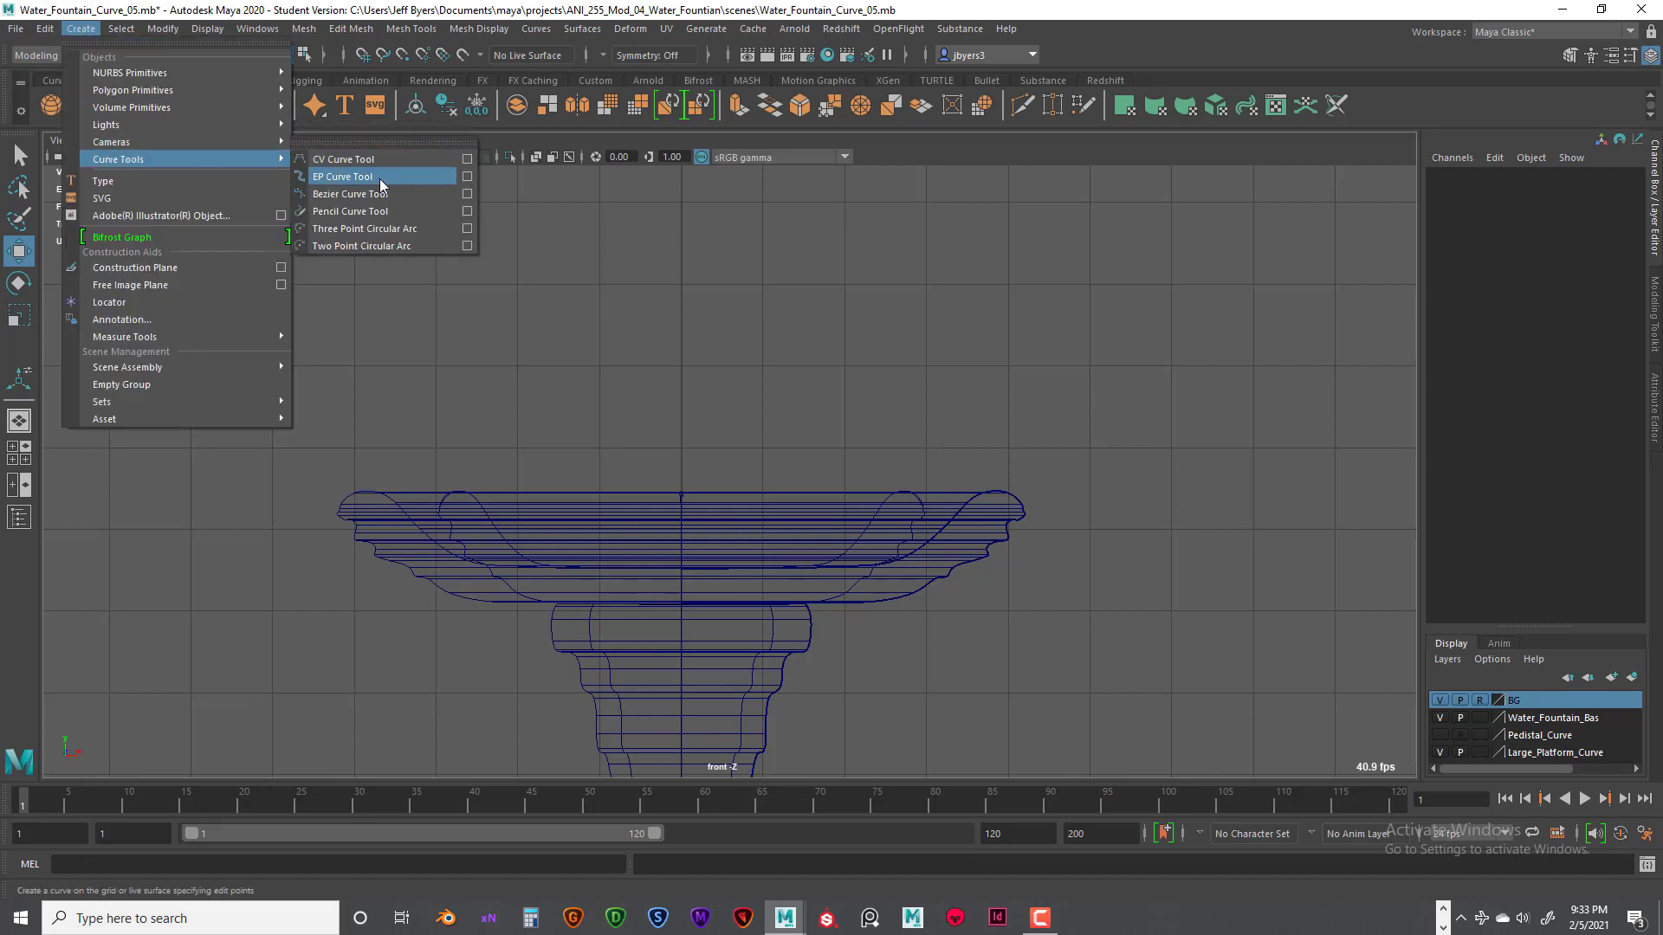
pyautogui.click(467, 176)
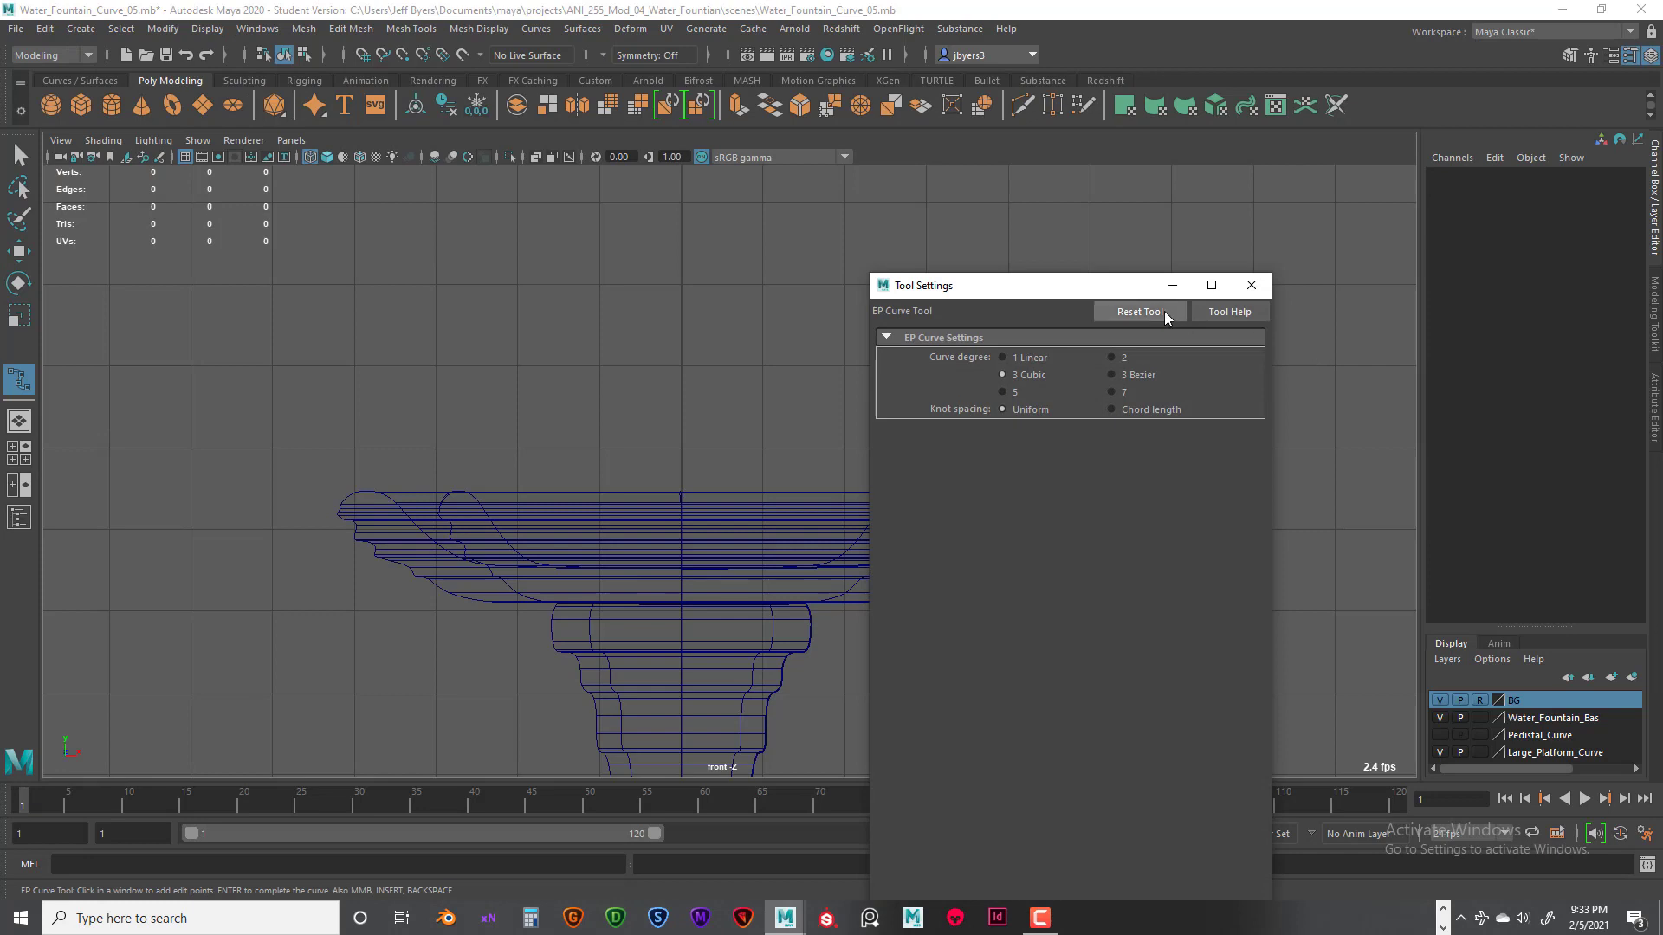
pyautogui.click(1251, 287)
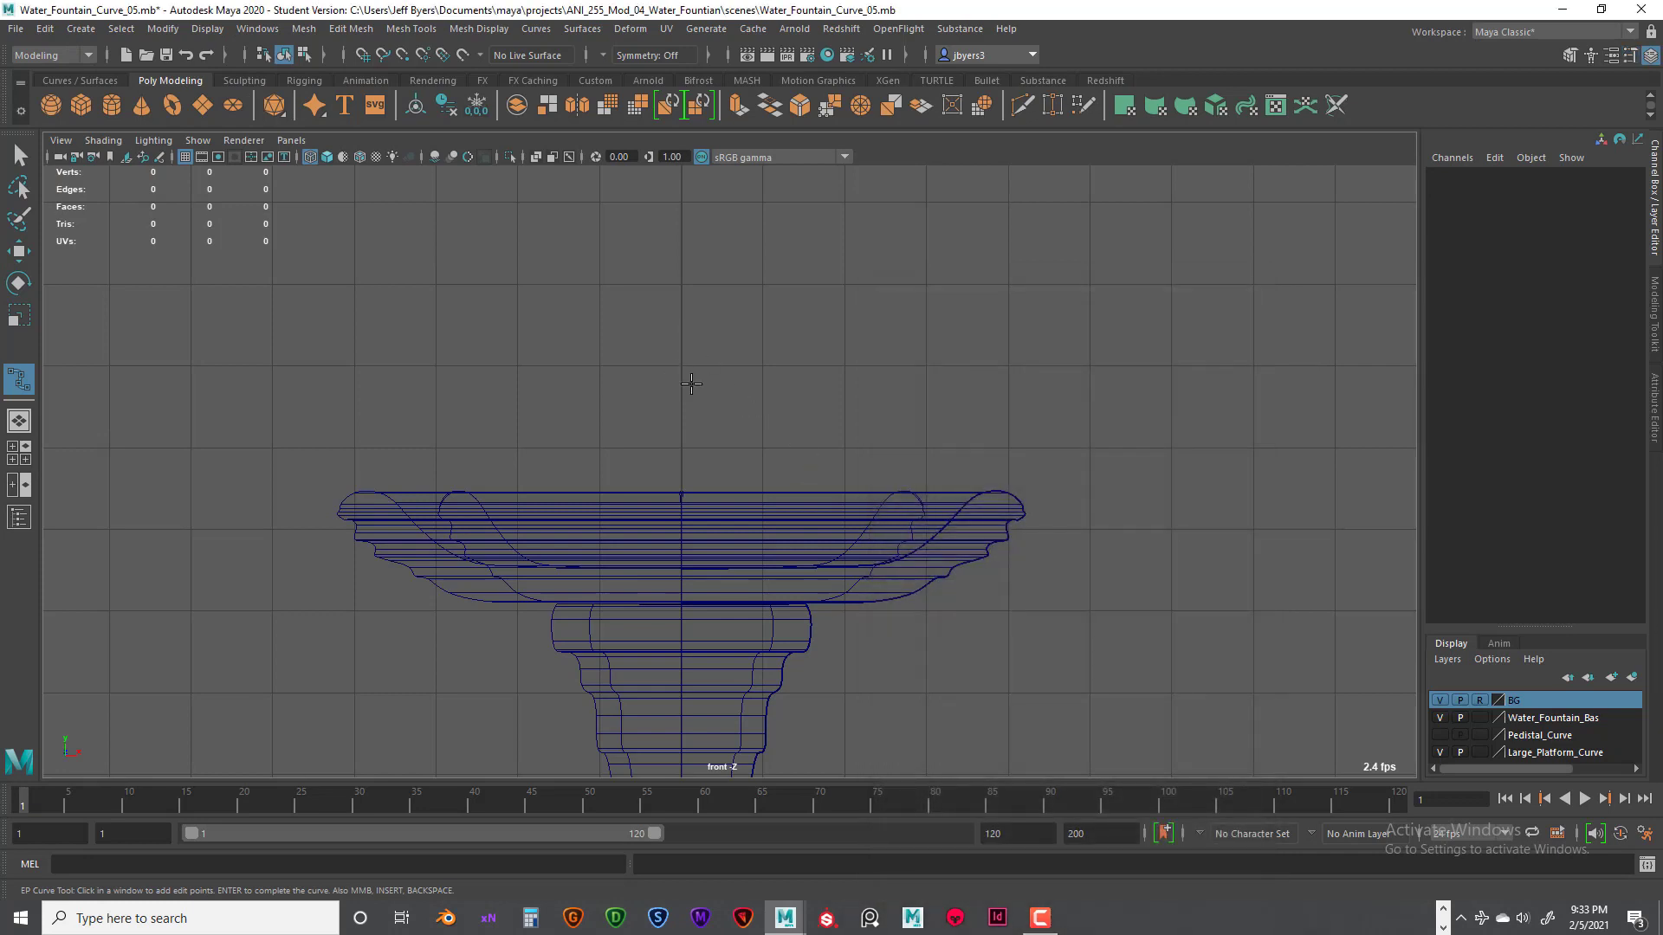
pyautogui.scroll(1, 788, 495)
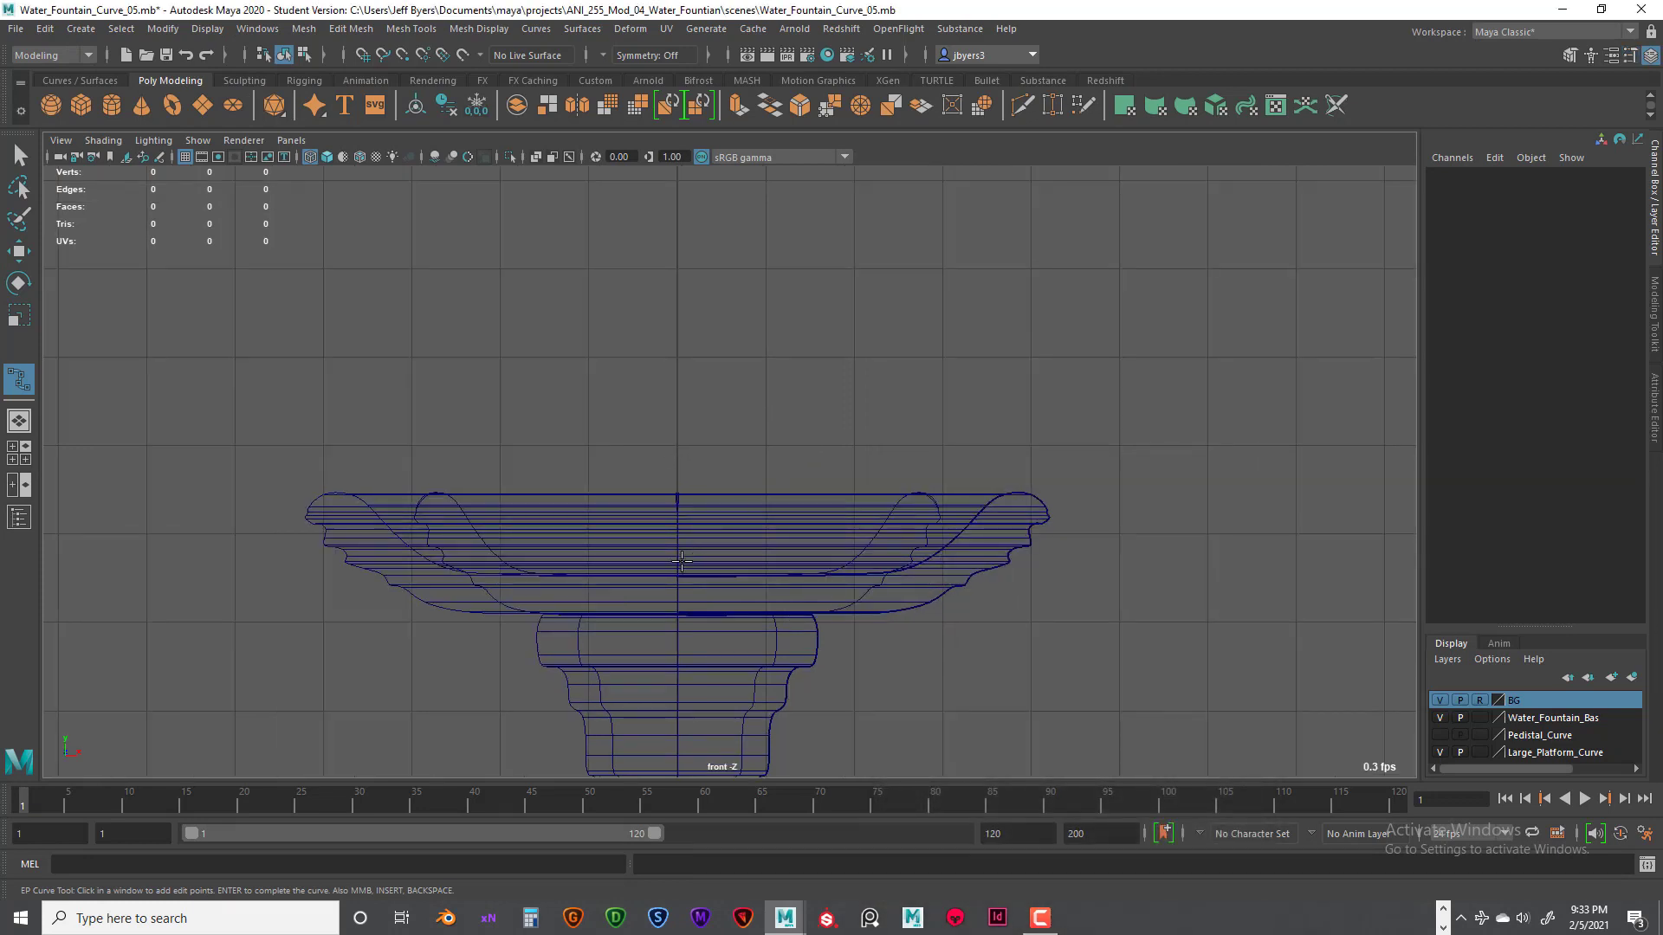
pyautogui.scroll(3, 684, 563)
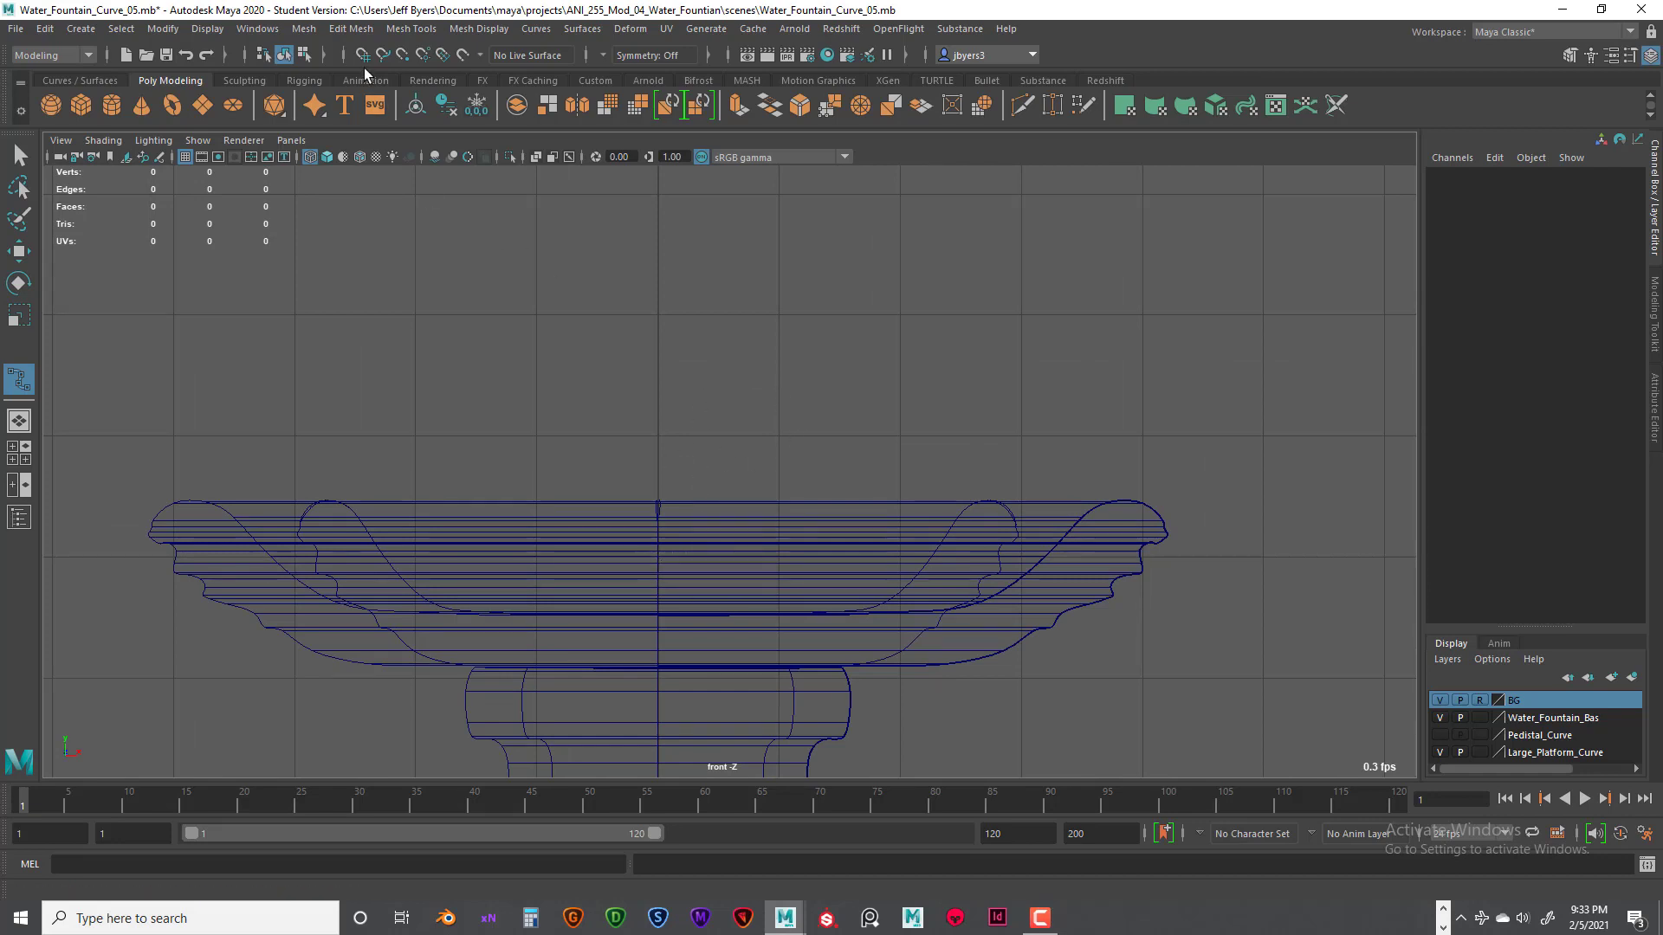
pyautogui.press('x')
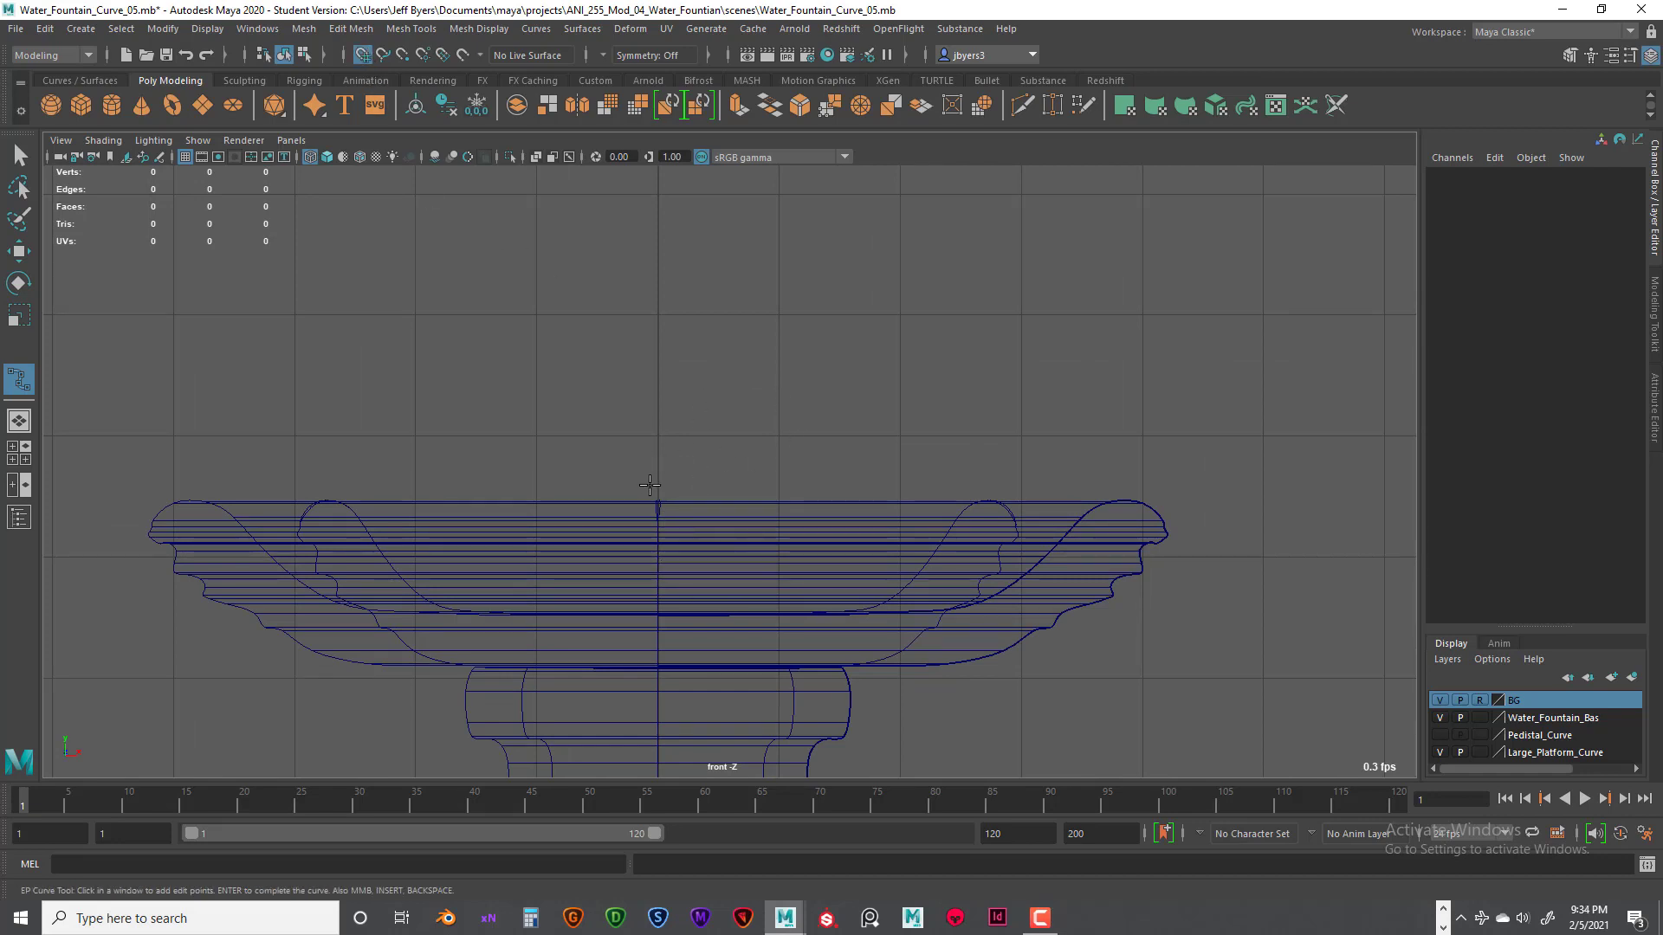
# Step: Draw the fountain-top profile from the centre axis up the inner wall, over the rim and down the curved outer side
pyautogui.click(659, 575)
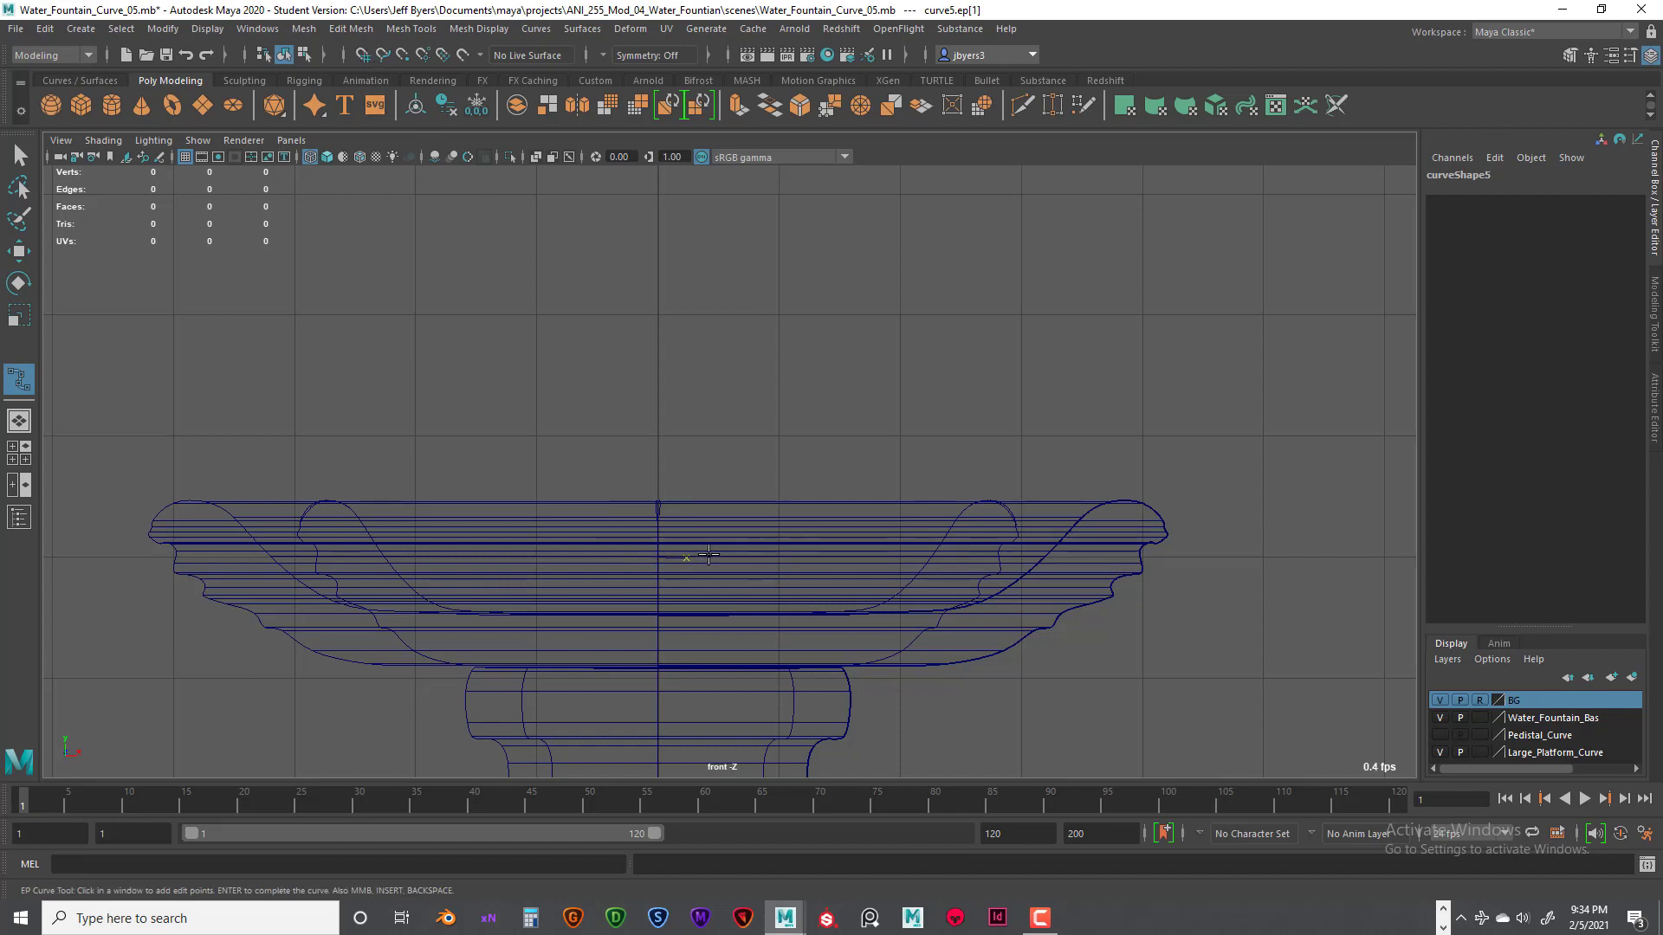
pyautogui.click(728, 500)
pyautogui.click(726, 326)
pyautogui.click(731, 306)
pyautogui.click(790, 310)
pyautogui.click(776, 382)
pyautogui.click(791, 402)
pyautogui.click(776, 569)
pyautogui.click(777, 583)
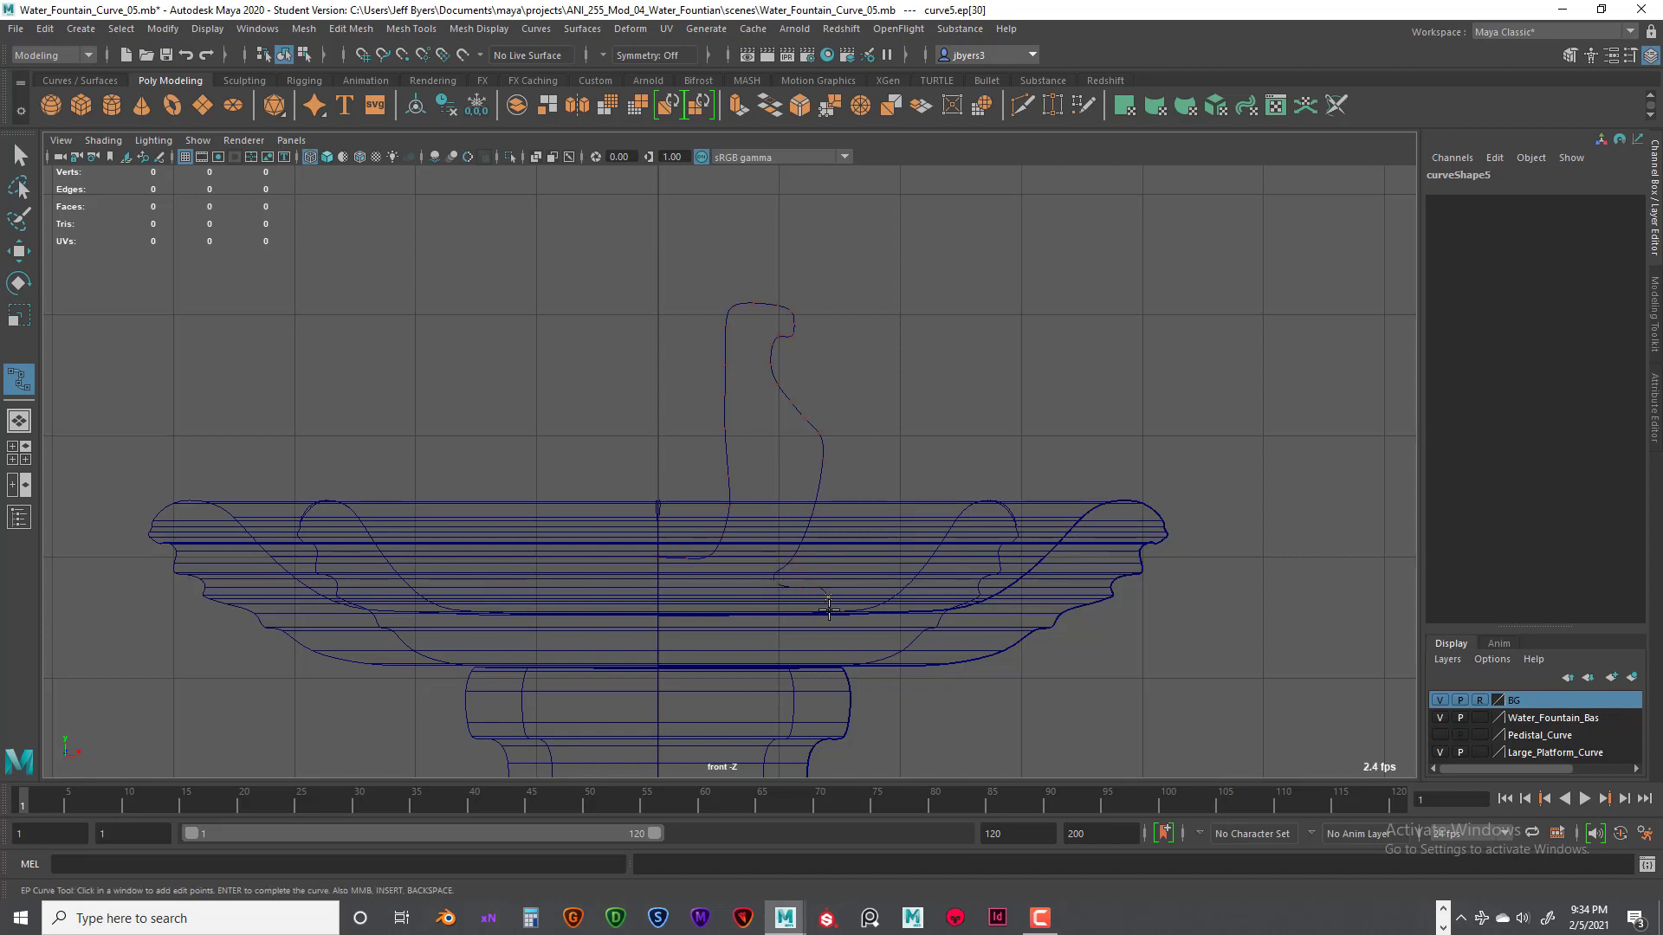
# Step: Complete the profile curve with a rounded foot and an underside that ends on the centre axis
pyautogui.click(829, 609)
pyautogui.click(811, 613)
pyautogui.click(660, 615)
pyautogui.press('BackSpace')
pyautogui.click(656, 642)
pyautogui.press('Return')
pyautogui.press('w')
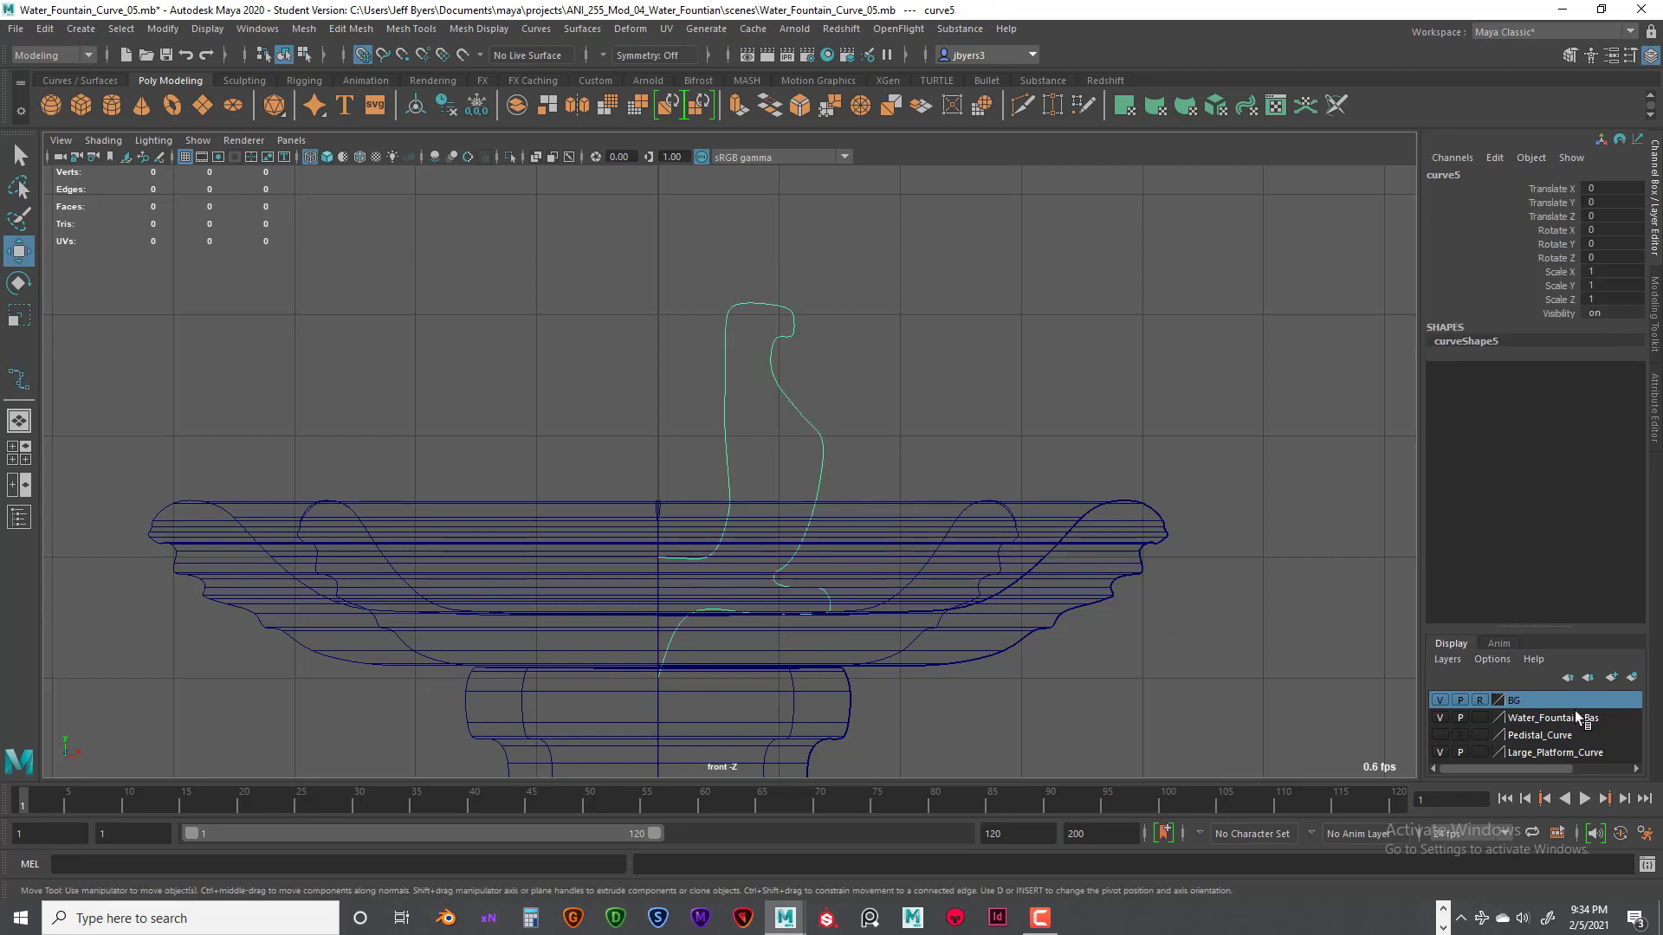
# Step: Assign the top bowl surface to a new display layer and hide that layer
pyautogui.click(949, 522)
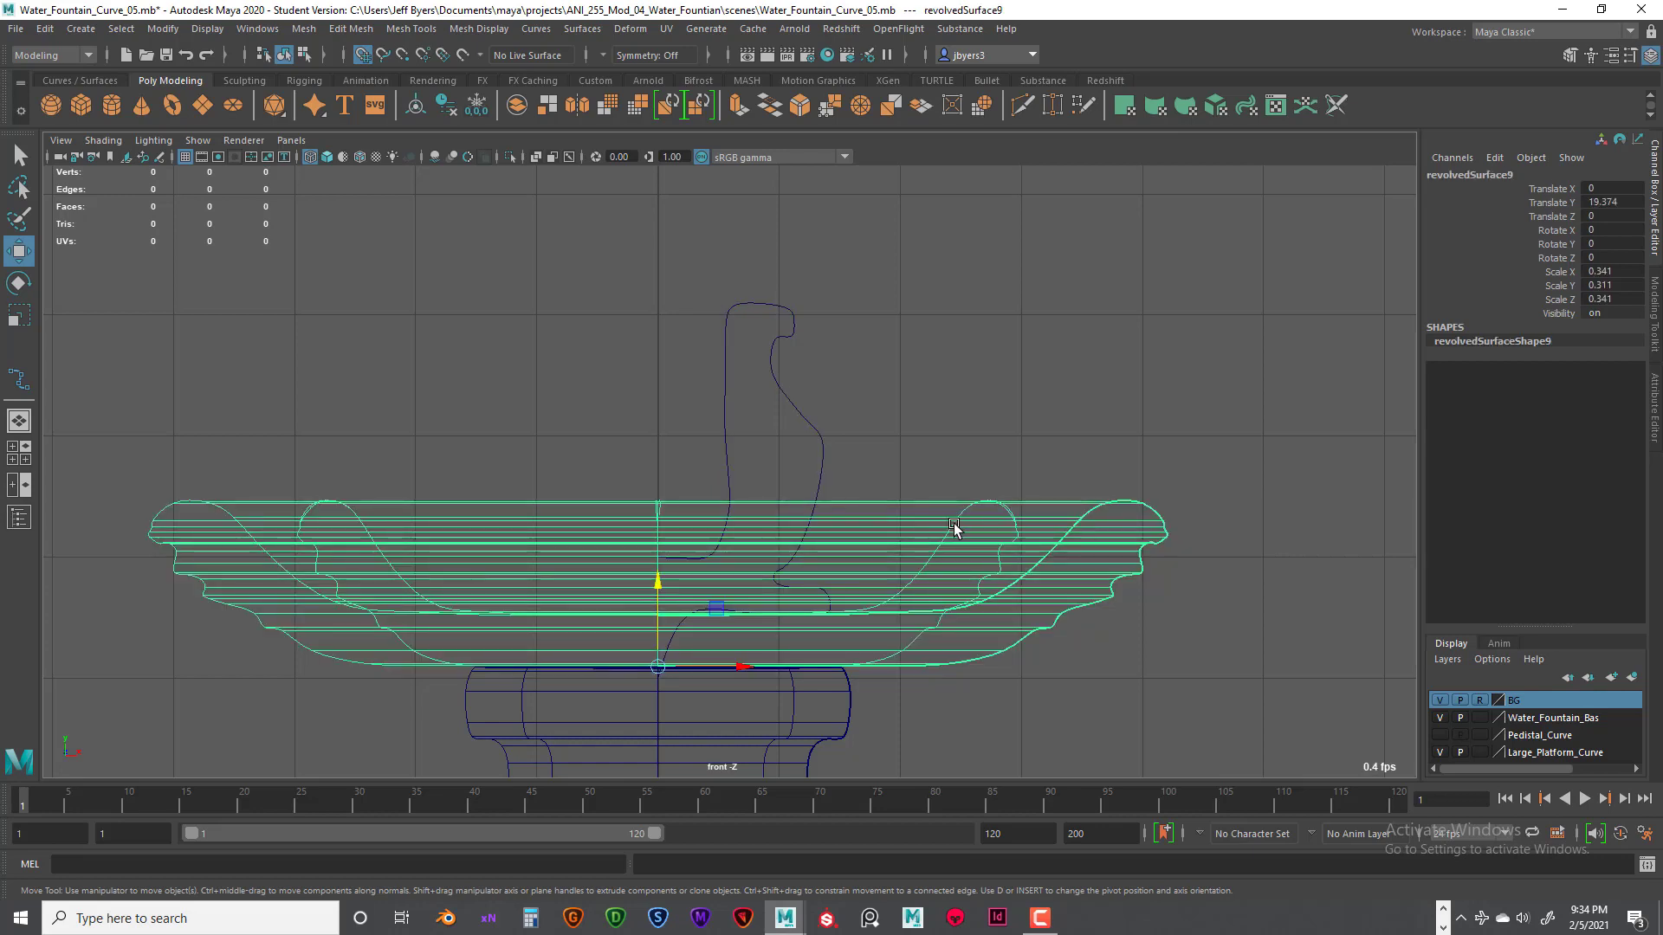
pyautogui.click(1634, 680)
pyautogui.click(1439, 699)
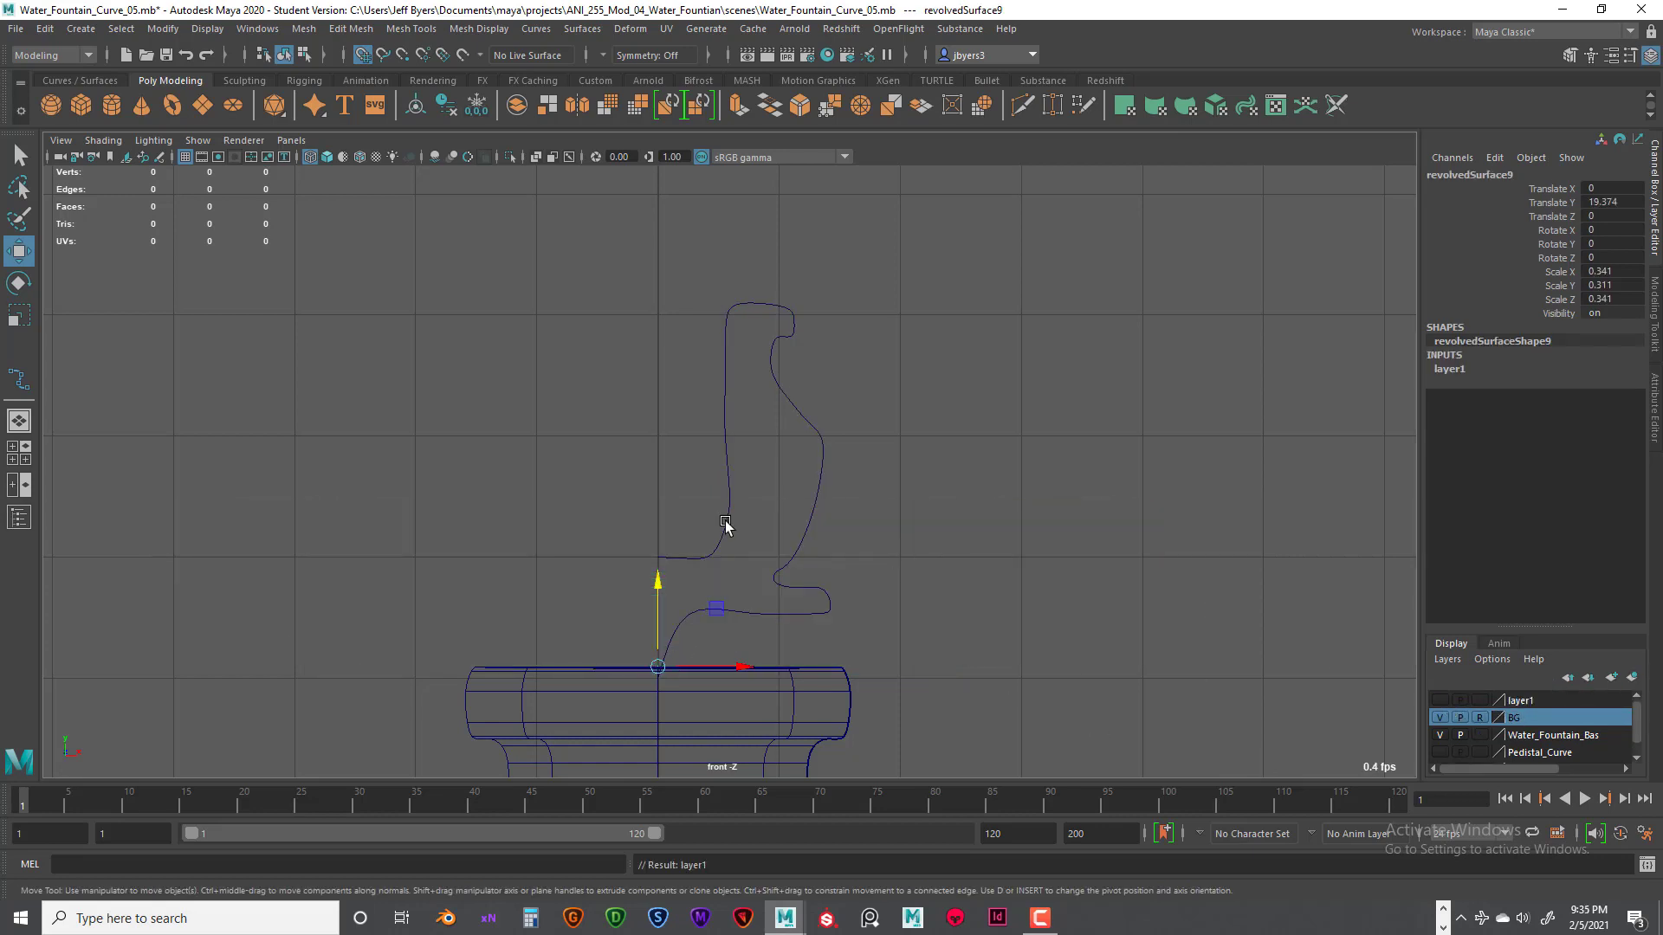
# Step: Switch the new profile curve to control vertex editing
pyautogui.scroll(2, 726, 525)
pyautogui.keyDown('alt'); pyautogui.moveTo(734, 567); pyautogui.dragTo(733, 530, button='middle'); pyautogui.keyUp('alt')
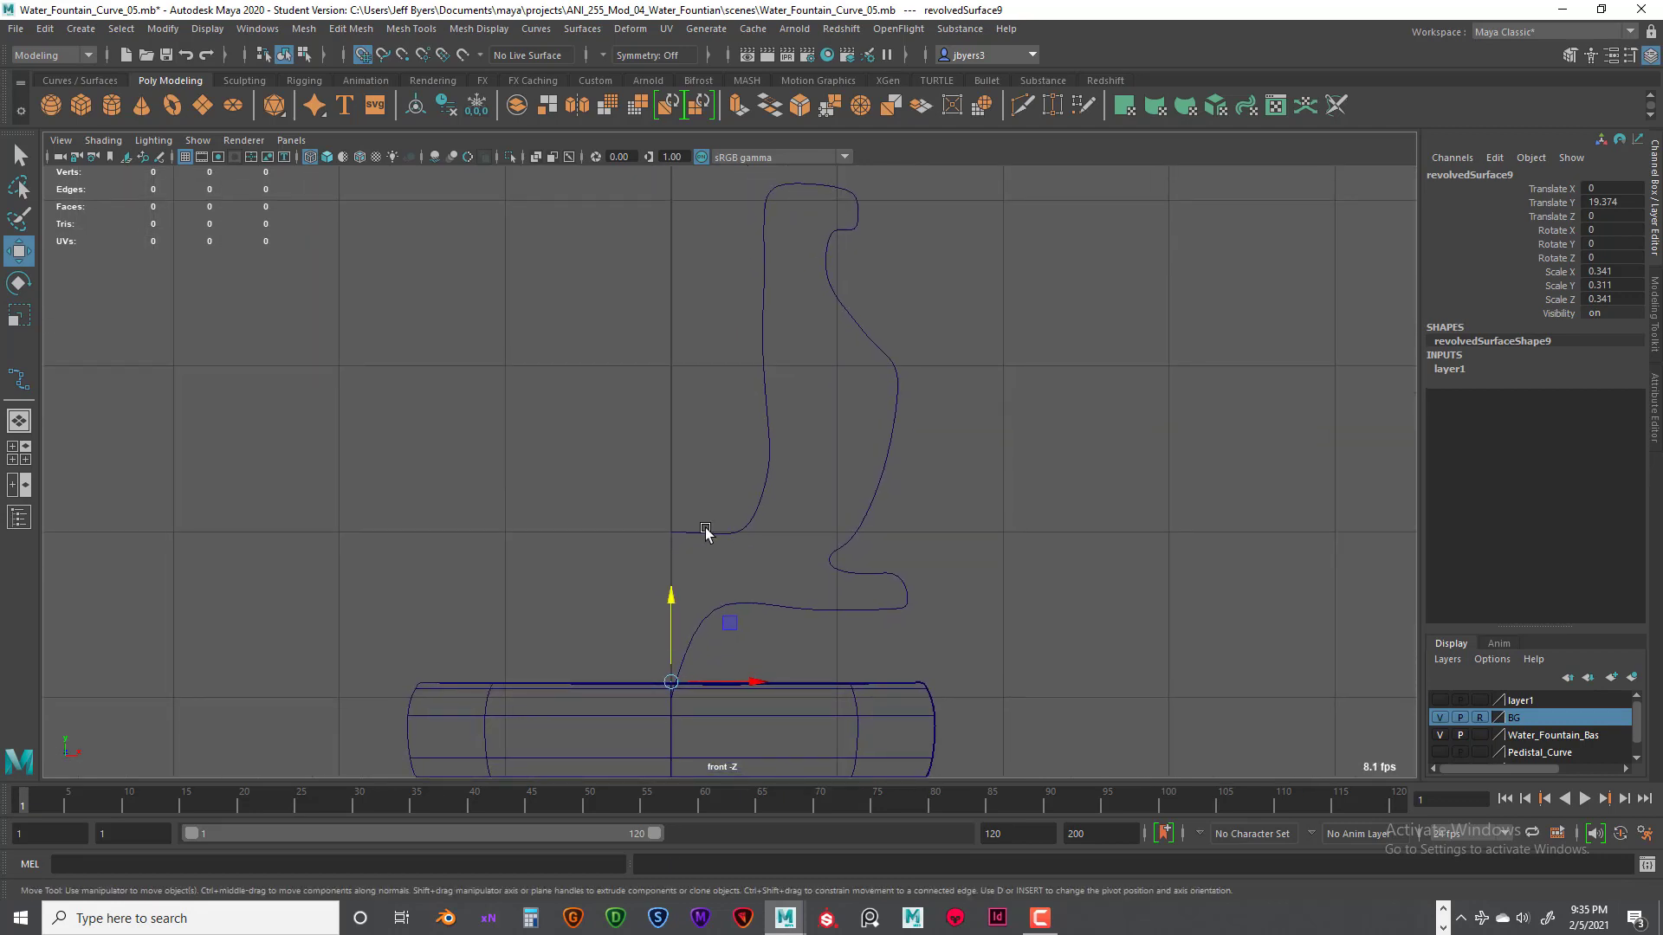
pyautogui.moveTo(705, 528); pyautogui.dragTo(756, 452, button='right')
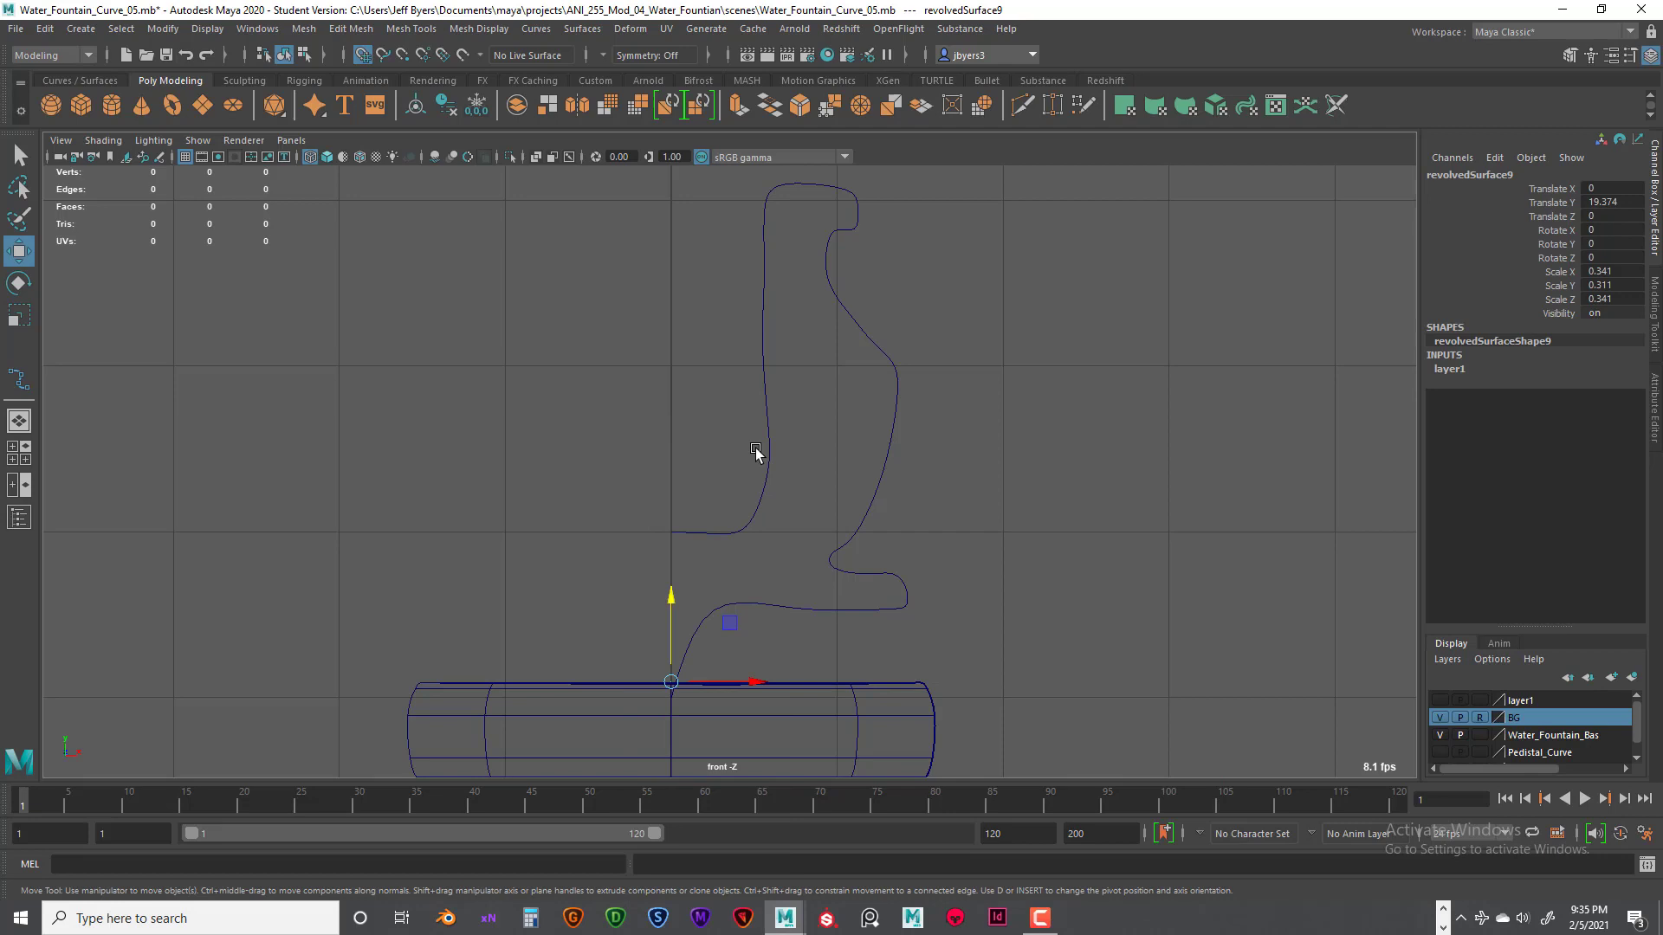
pyautogui.click(769, 395)
pyautogui.click(764, 395)
pyautogui.moveTo(763, 390); pyautogui.dragTo(679, 395, button='right')
pyautogui.scroll(4, 787, 600)
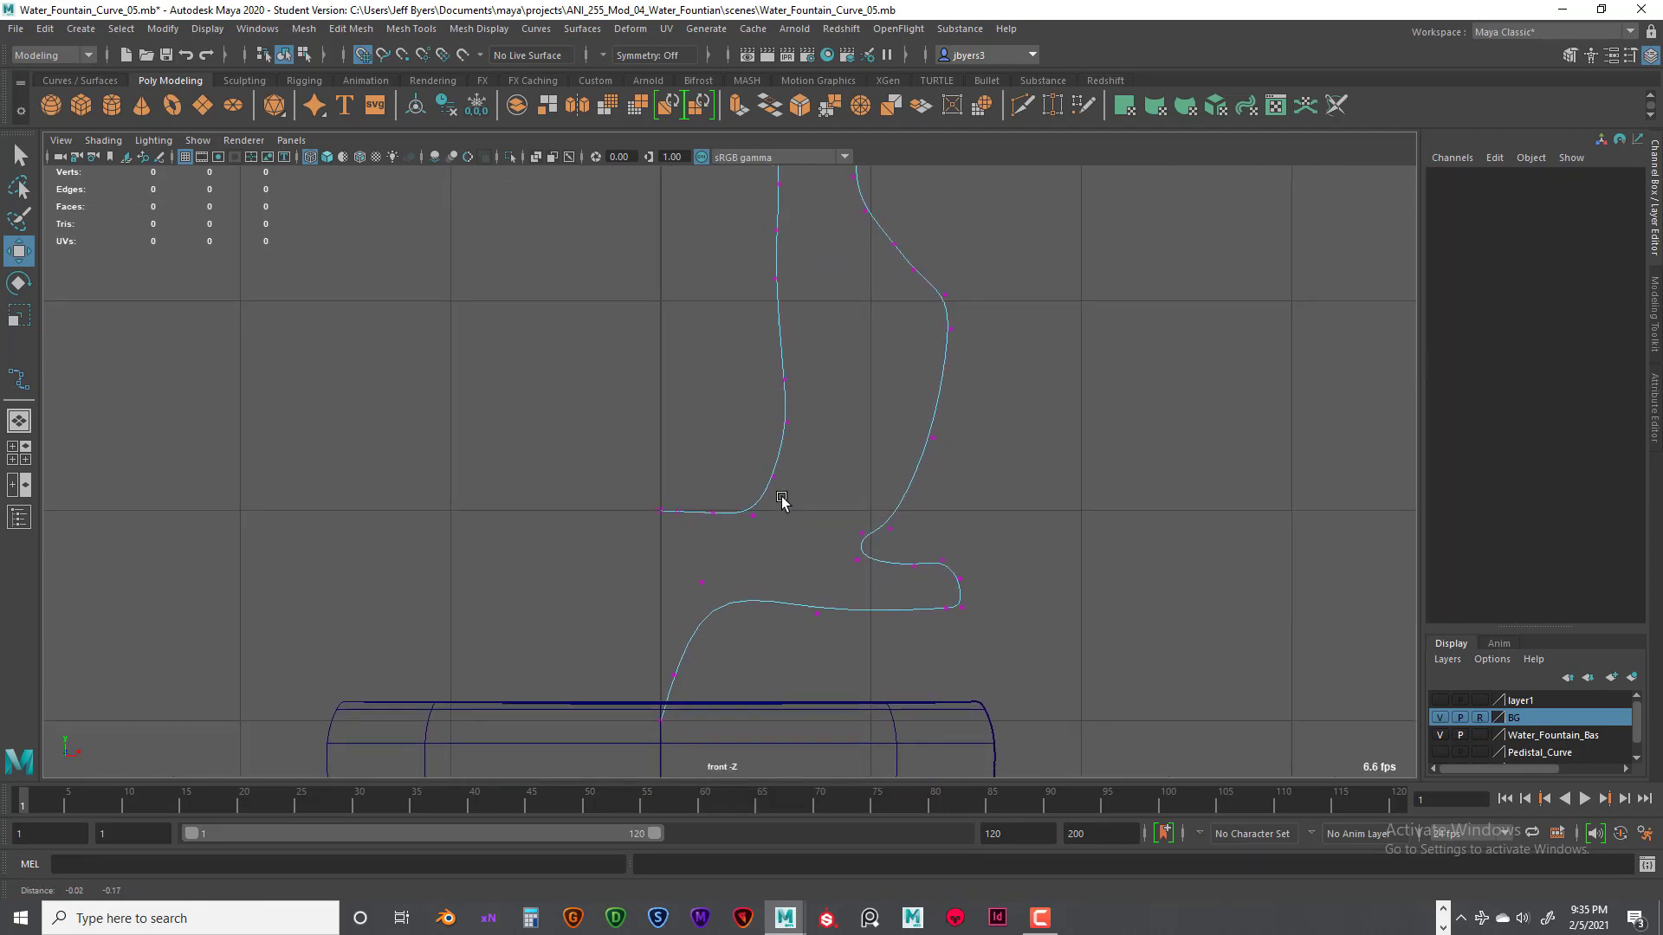
# Step: Raise the curve's bottom end vertex along the centre axis to the level of the foot's underside, without grid snapping
pyautogui.moveTo(654, 565); pyautogui.dragTo(679, 647)
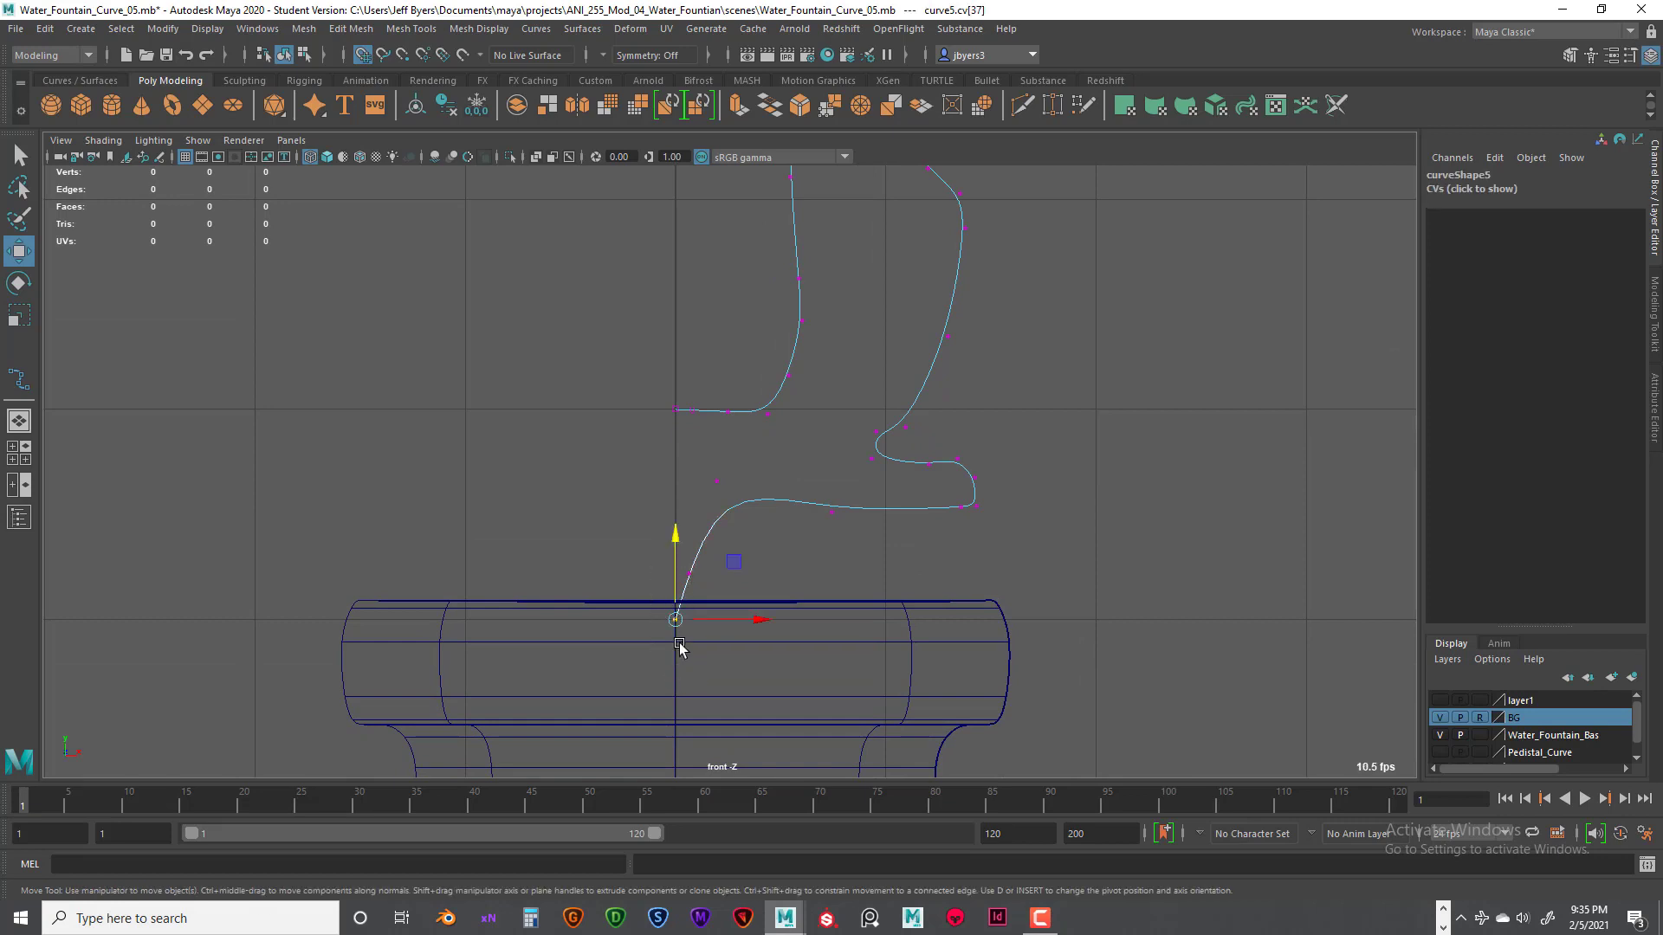
pyautogui.moveTo(676, 554); pyautogui.dragTo(678, 502)
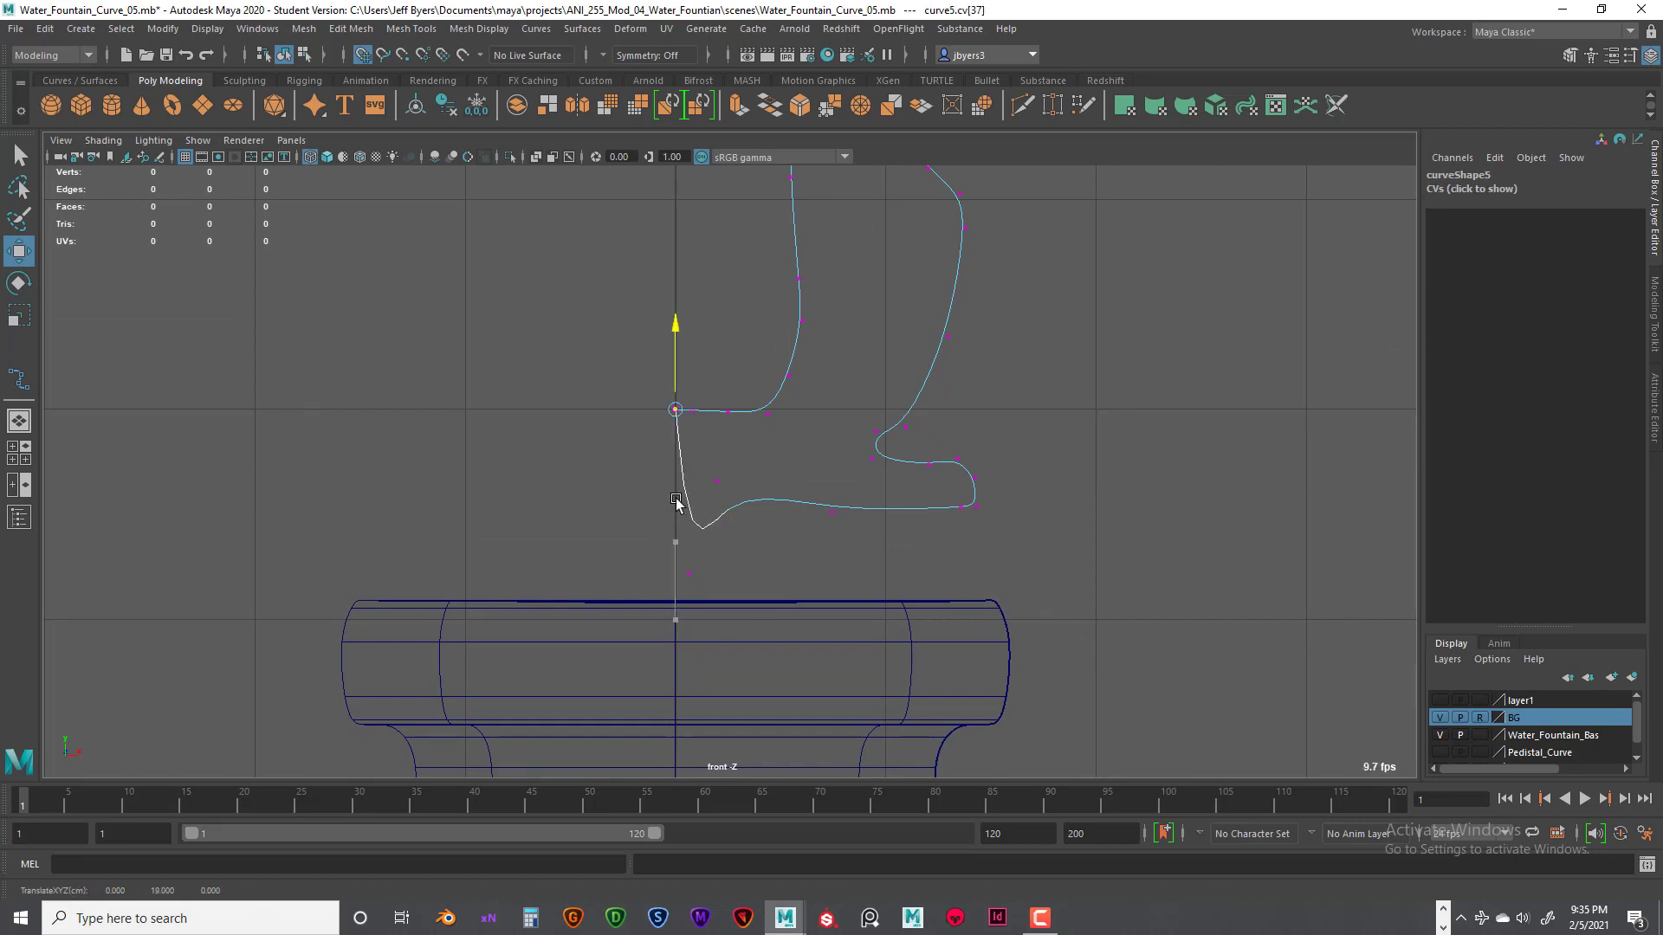
pyautogui.hotkey('ctrl', 'z')
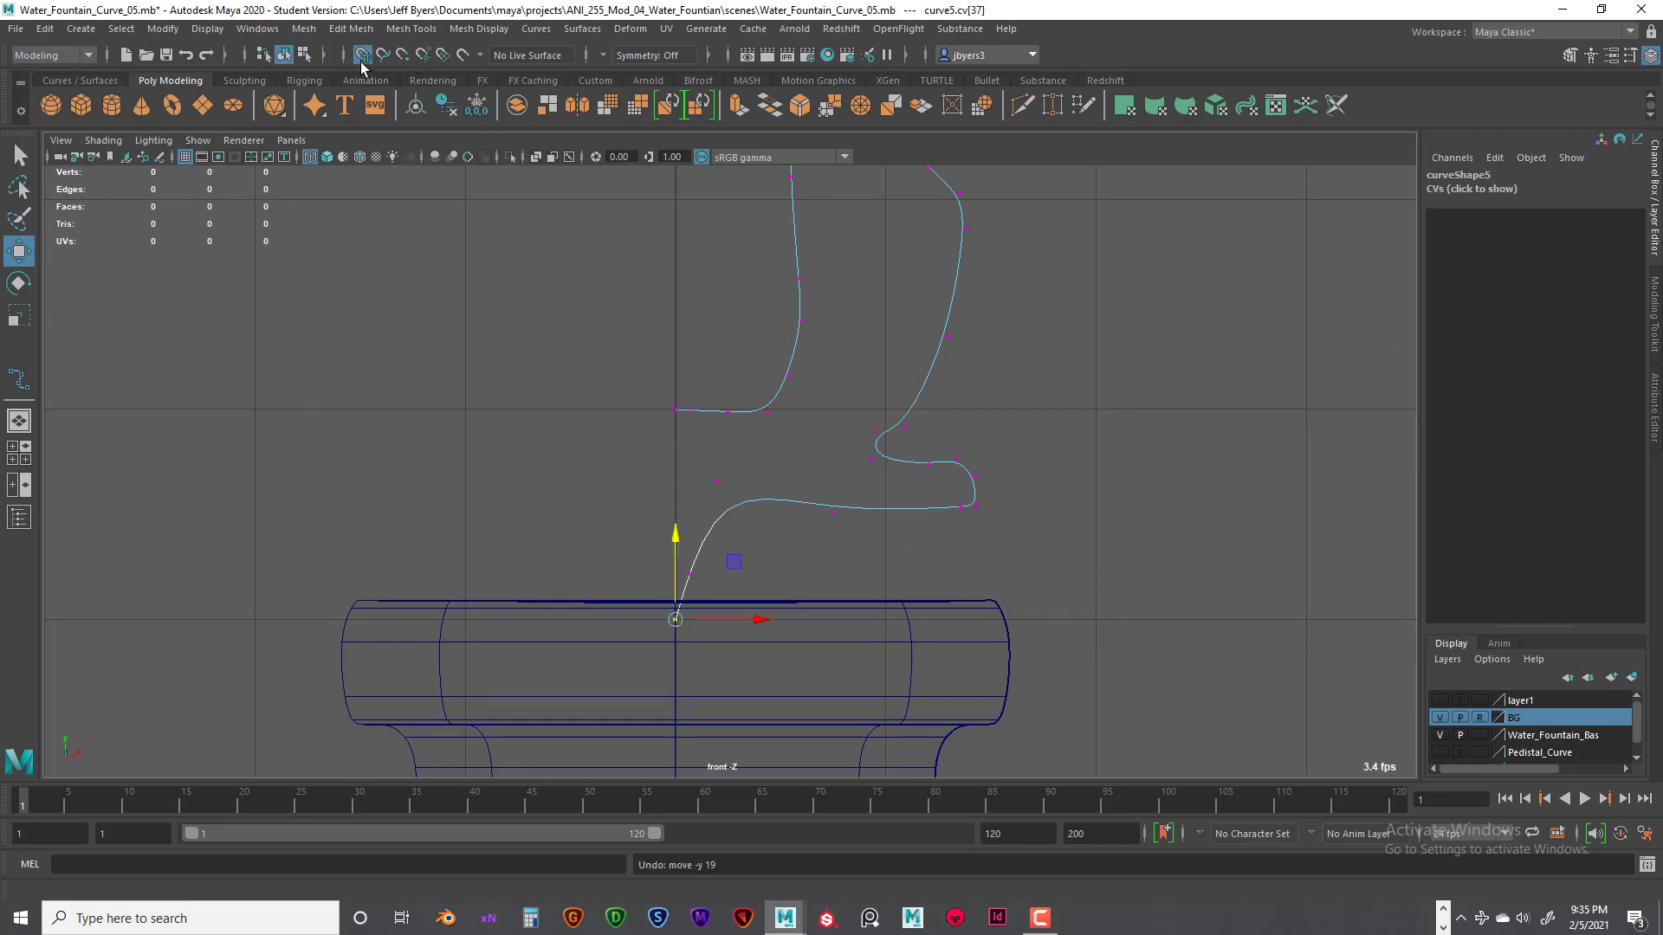
pyautogui.moveTo(673, 523); pyautogui.dragTo(673, 406)
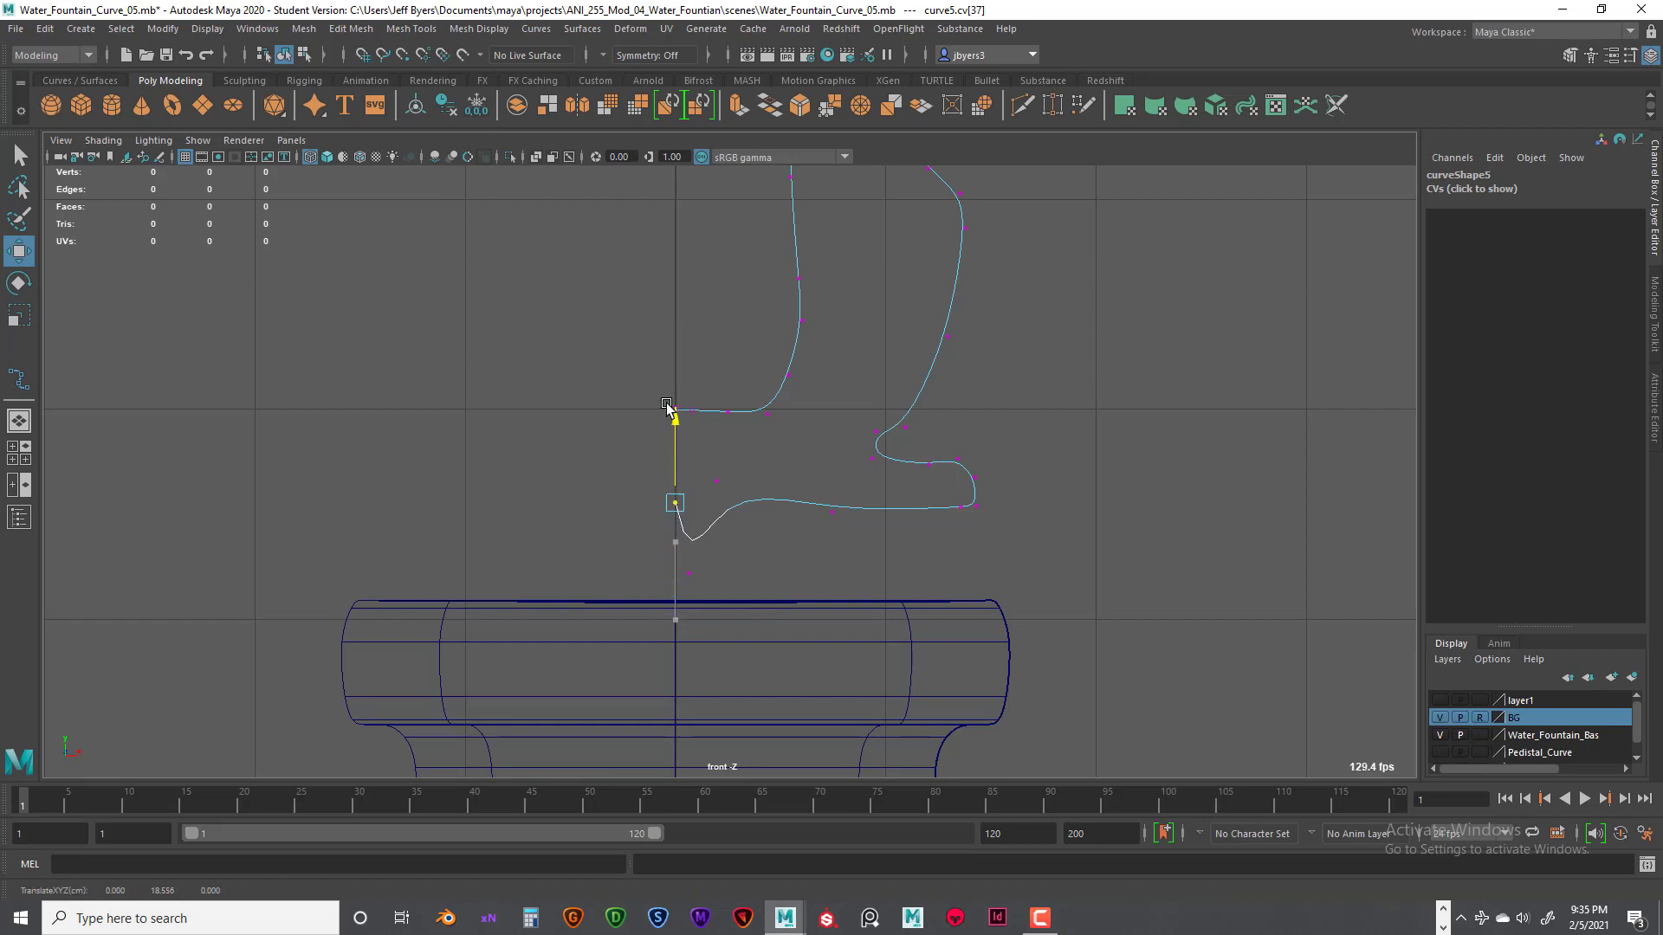
# Step: Flatten the profile's underside by lowering the vertices near the axis and raising the outer foot vertices slightly
pyautogui.moveTo(667, 589); pyautogui.dragTo(740, 484)
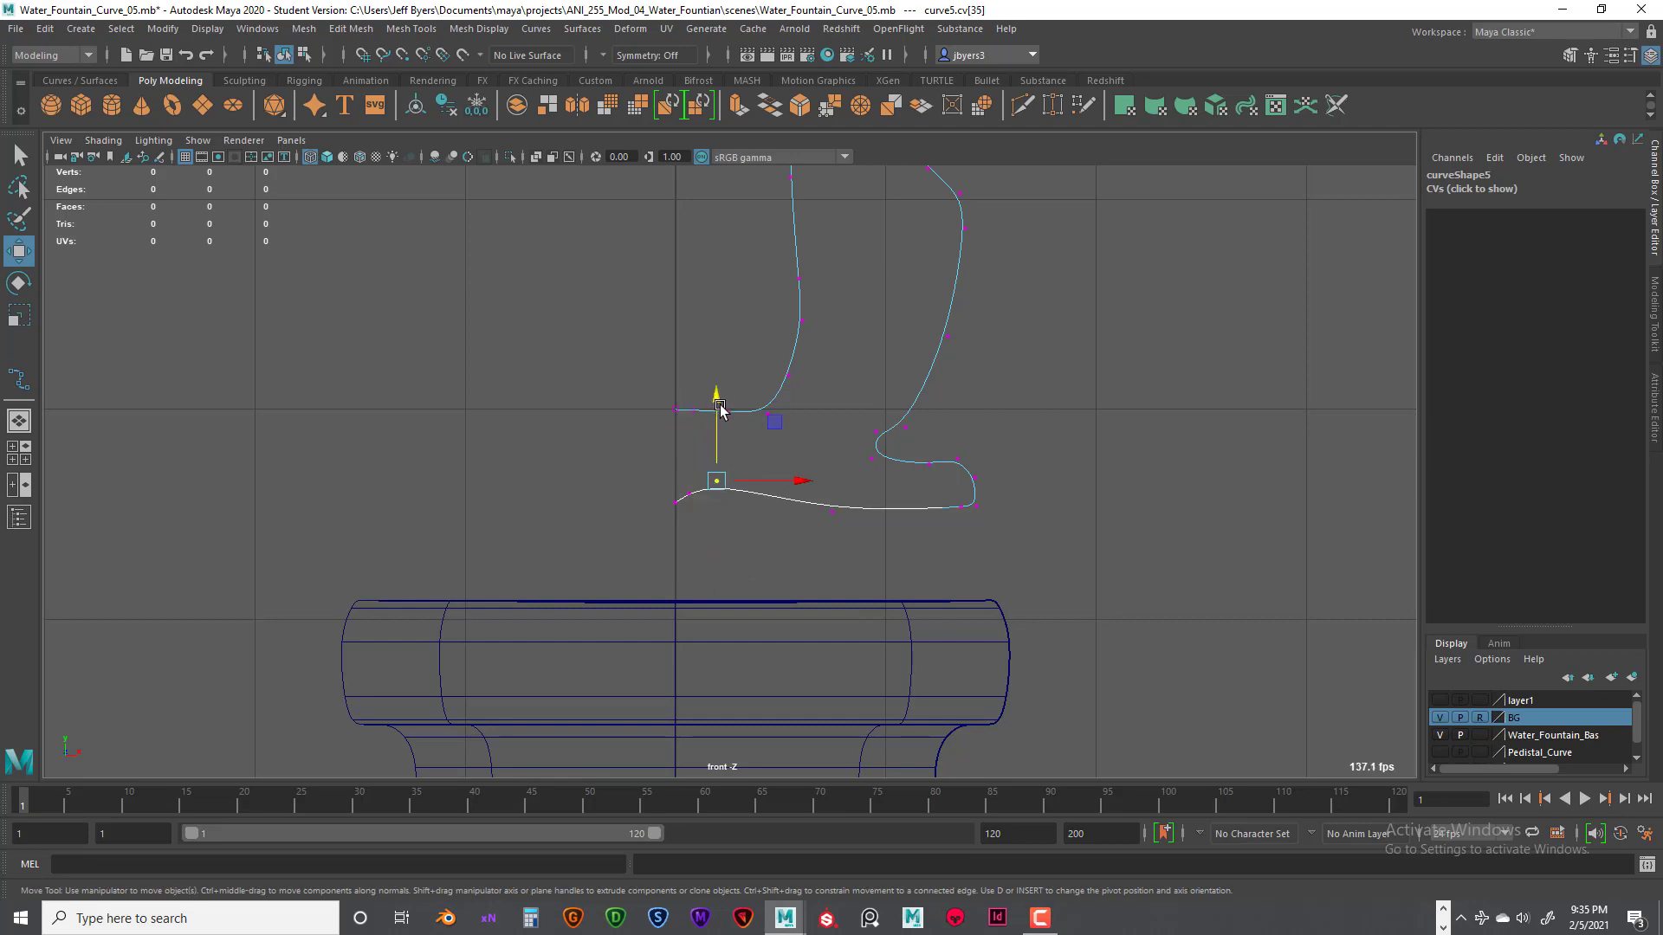
pyautogui.moveTo(717, 405); pyautogui.dragTo(717, 423)
pyautogui.moveTo(679, 479); pyautogui.dragTo(703, 511)
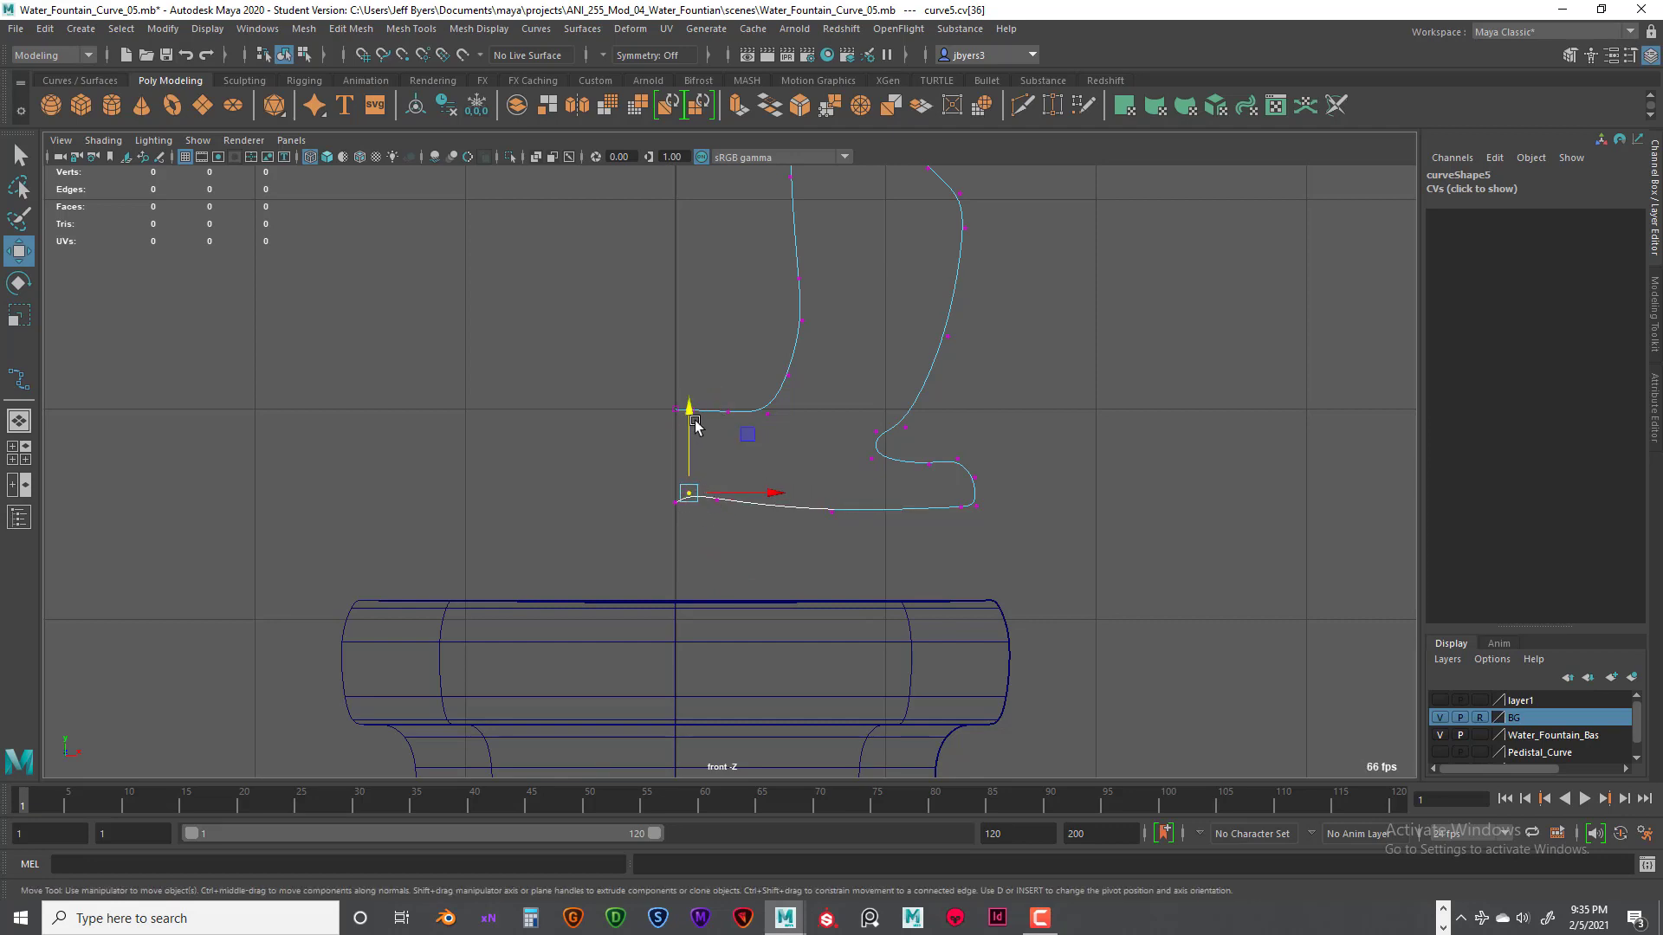
pyautogui.moveTo(694, 420); pyautogui.dragTo(721, 446)
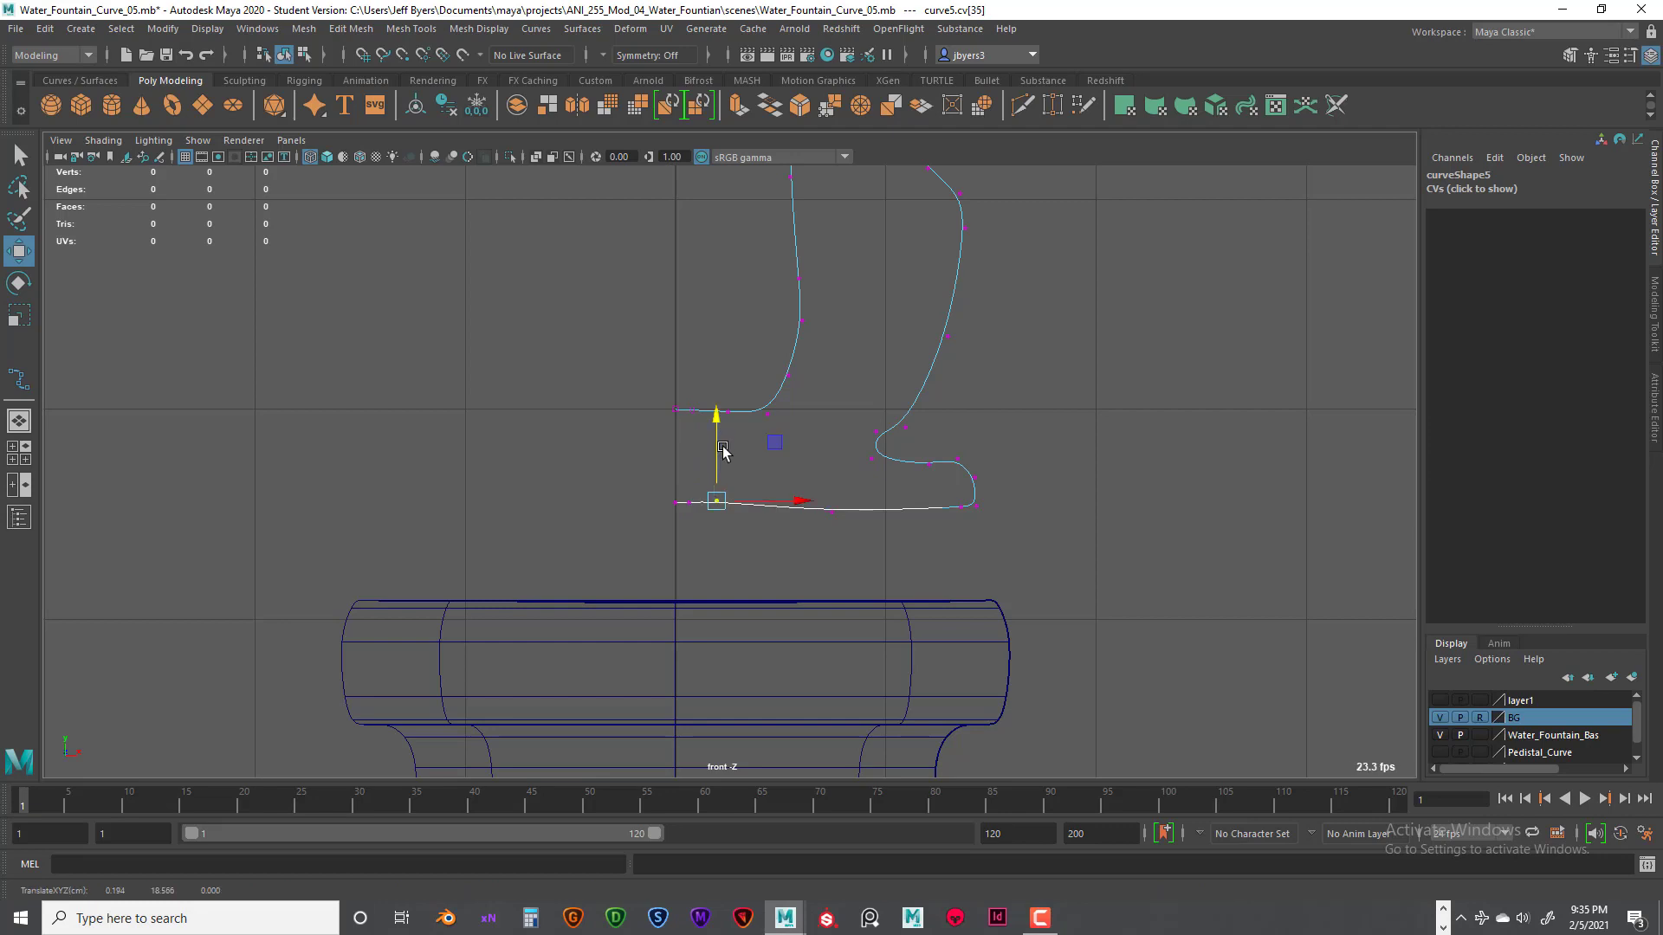
pyautogui.moveTo(803, 550); pyautogui.dragTo(1035, 481)
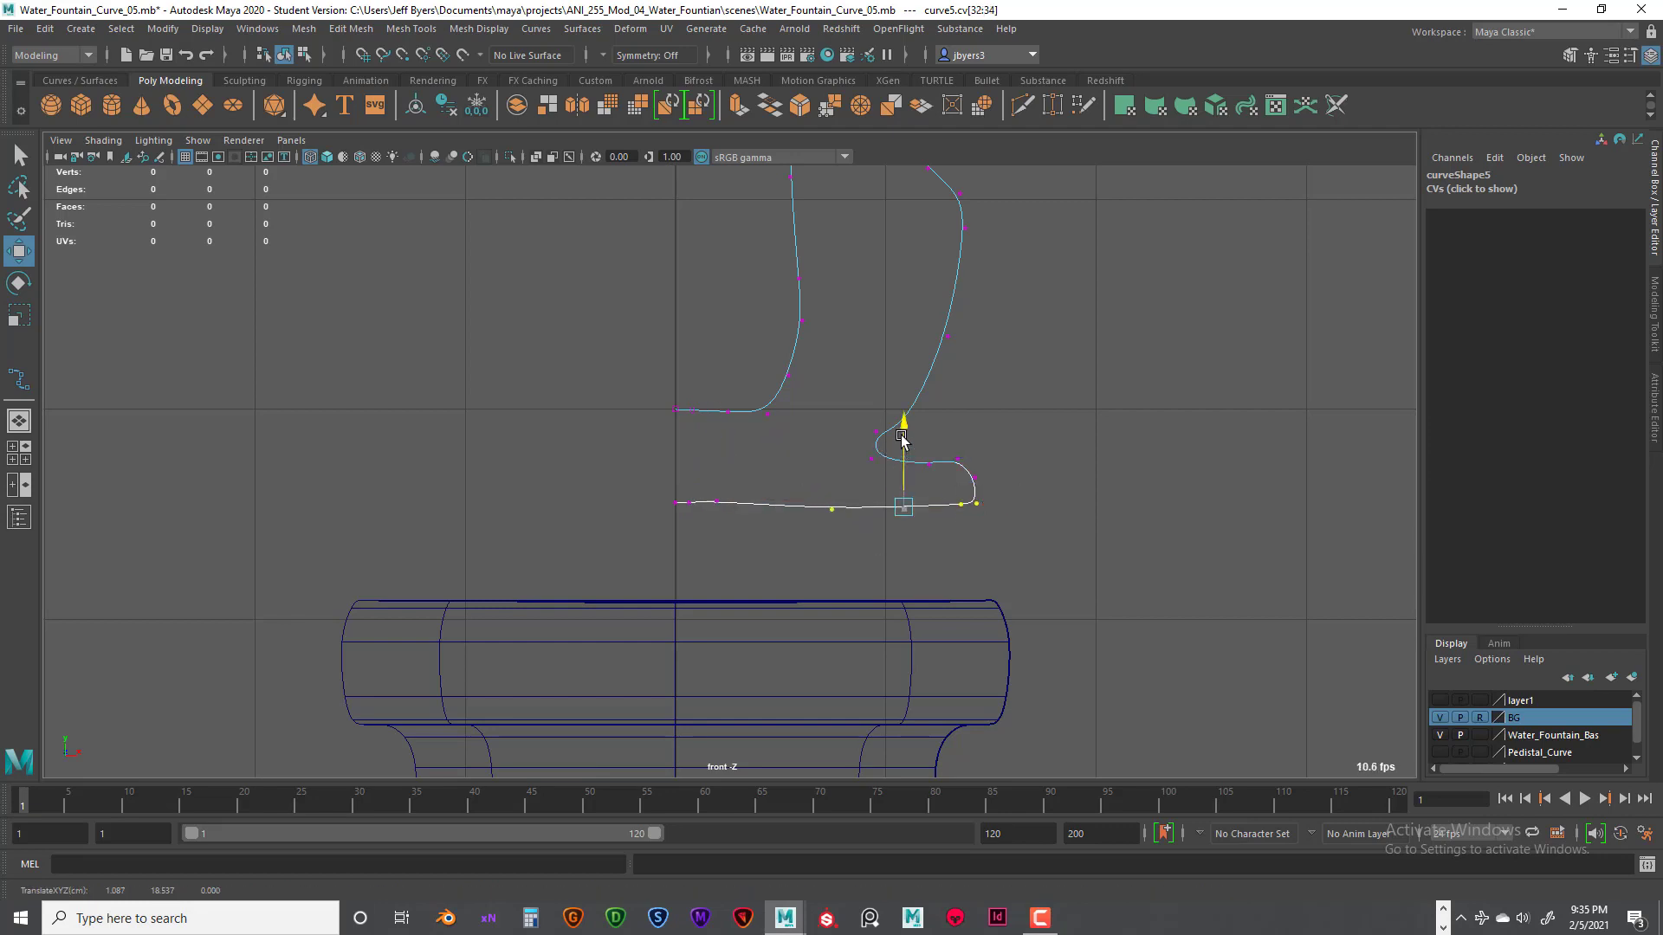
pyautogui.moveTo(902, 441); pyautogui.dragTo(902, 440)
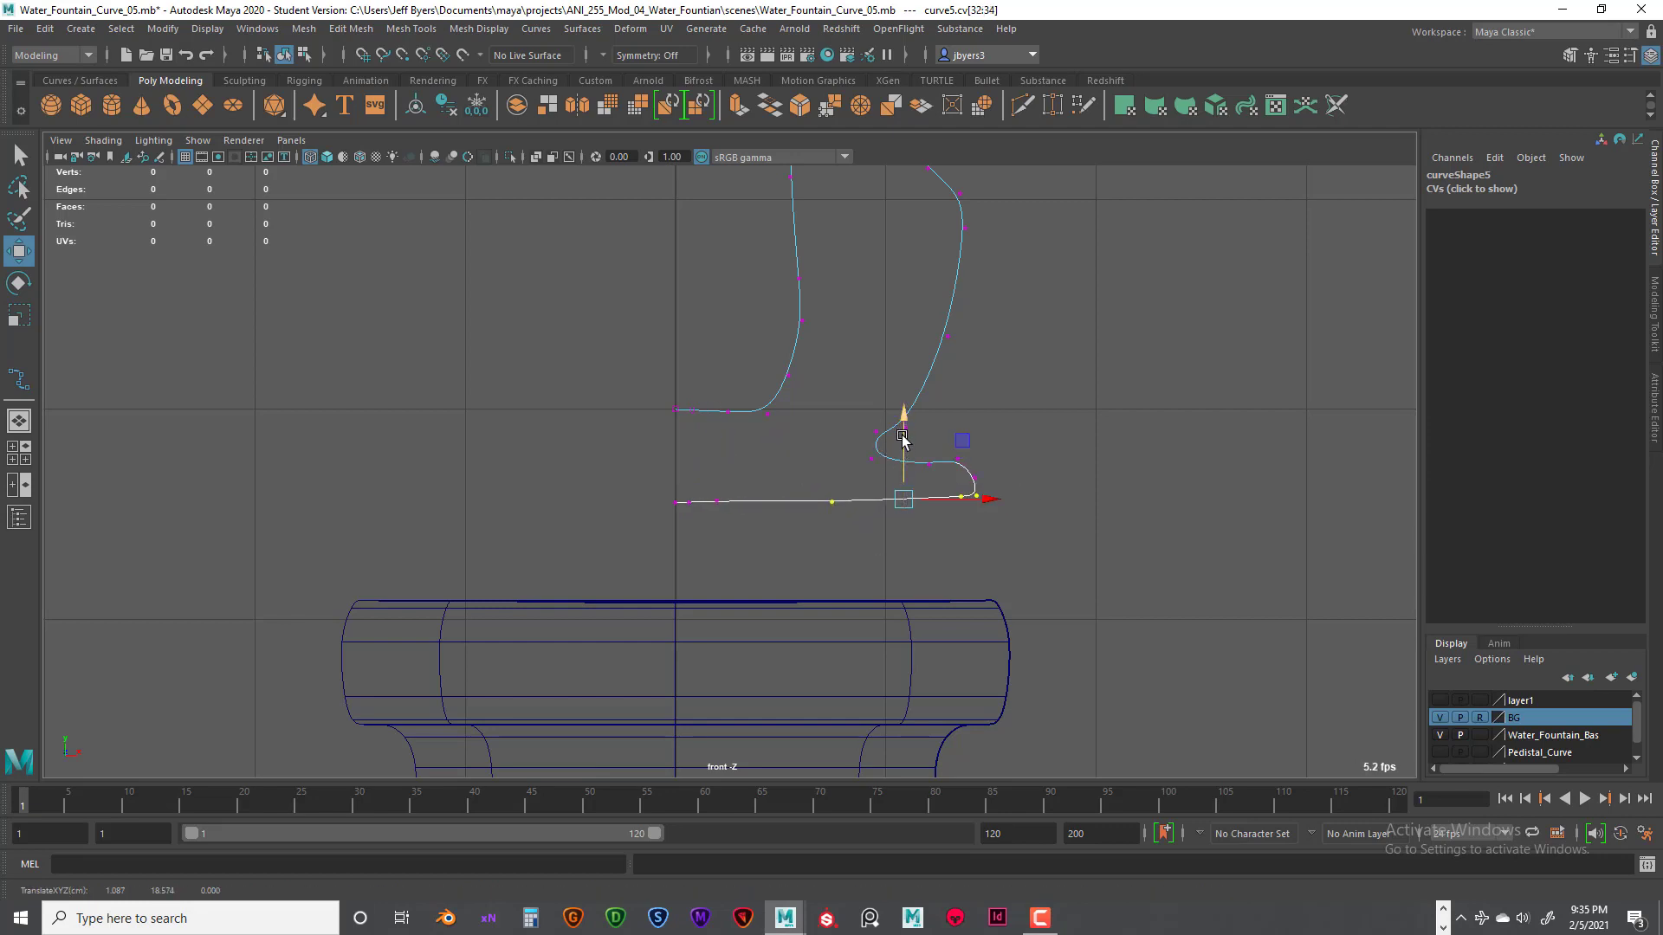
# Step: Round the lower corner of the profile's inner wall by repositioning its control vertices
pyautogui.keyDown('alt'); pyautogui.moveTo(800, 374); pyautogui.dragTo(735, 564, button='middle'); pyautogui.keyUp('alt')
pyautogui.moveTo(673, 682); pyautogui.dragTo(683, 697)
pyautogui.moveTo(677, 691); pyautogui.dragTo(711, 667)
pyautogui.moveTo(698, 654); pyautogui.dragTo(703, 654)
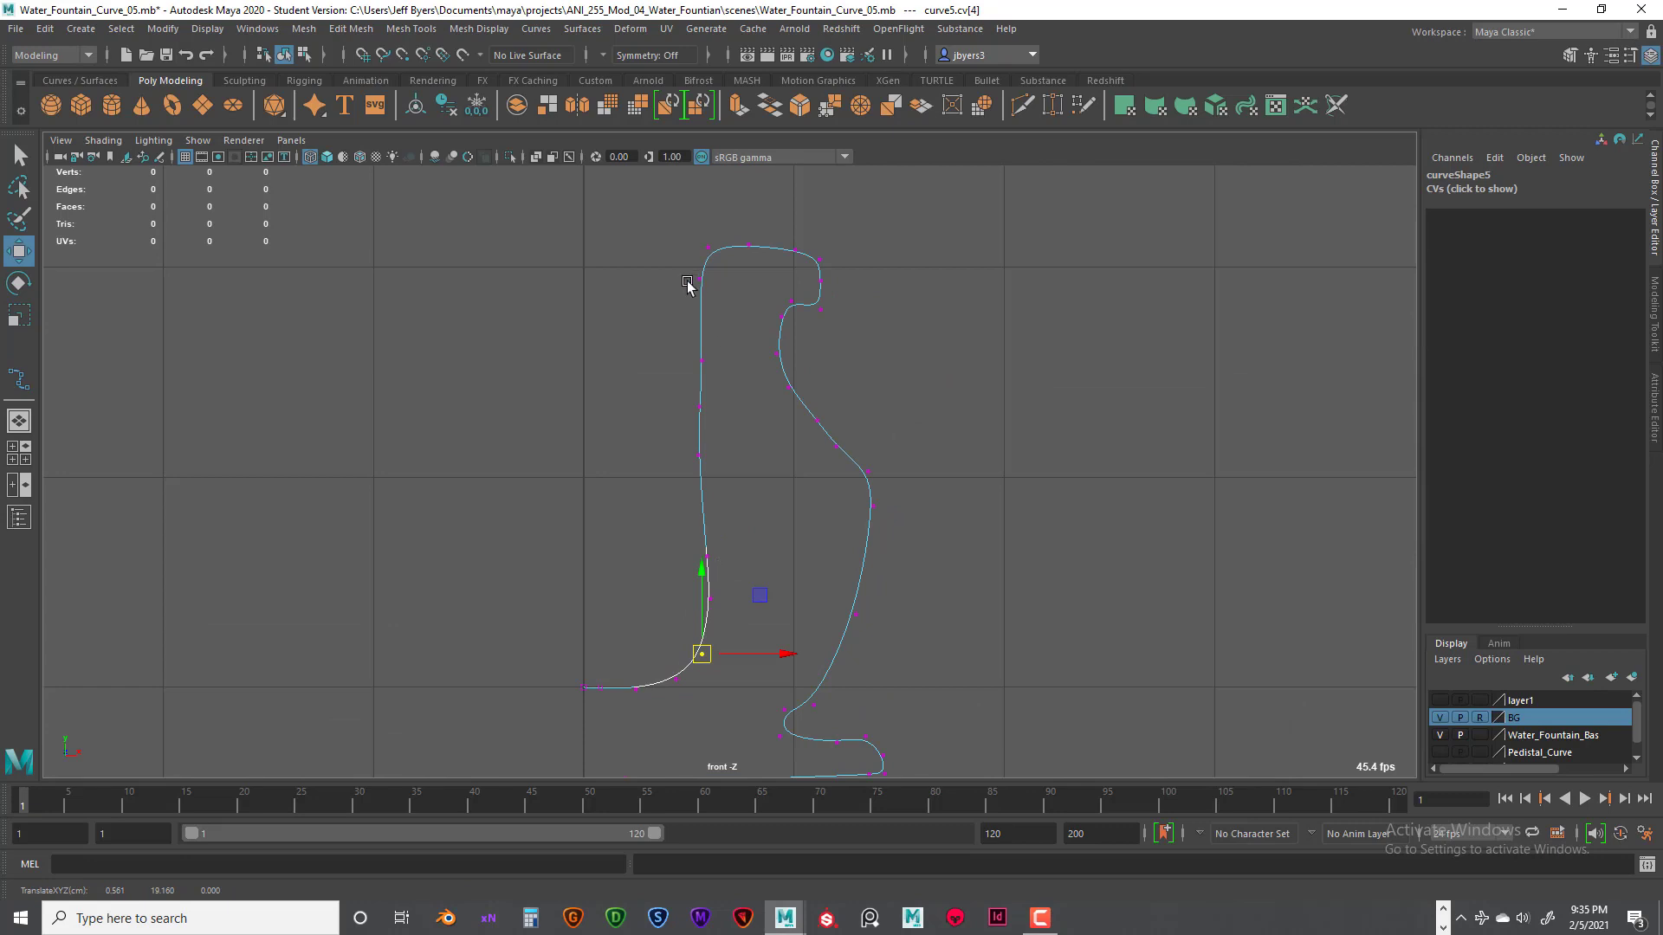
# Step: Shift all inner wall vertices, from the lower corner up to the rim, outward from the centre axis to thin the wall
pyautogui.moveTo(732, 223); pyautogui.dragTo(768, 267)
pyautogui.moveTo(674, 219); pyautogui.dragTo(740, 712)
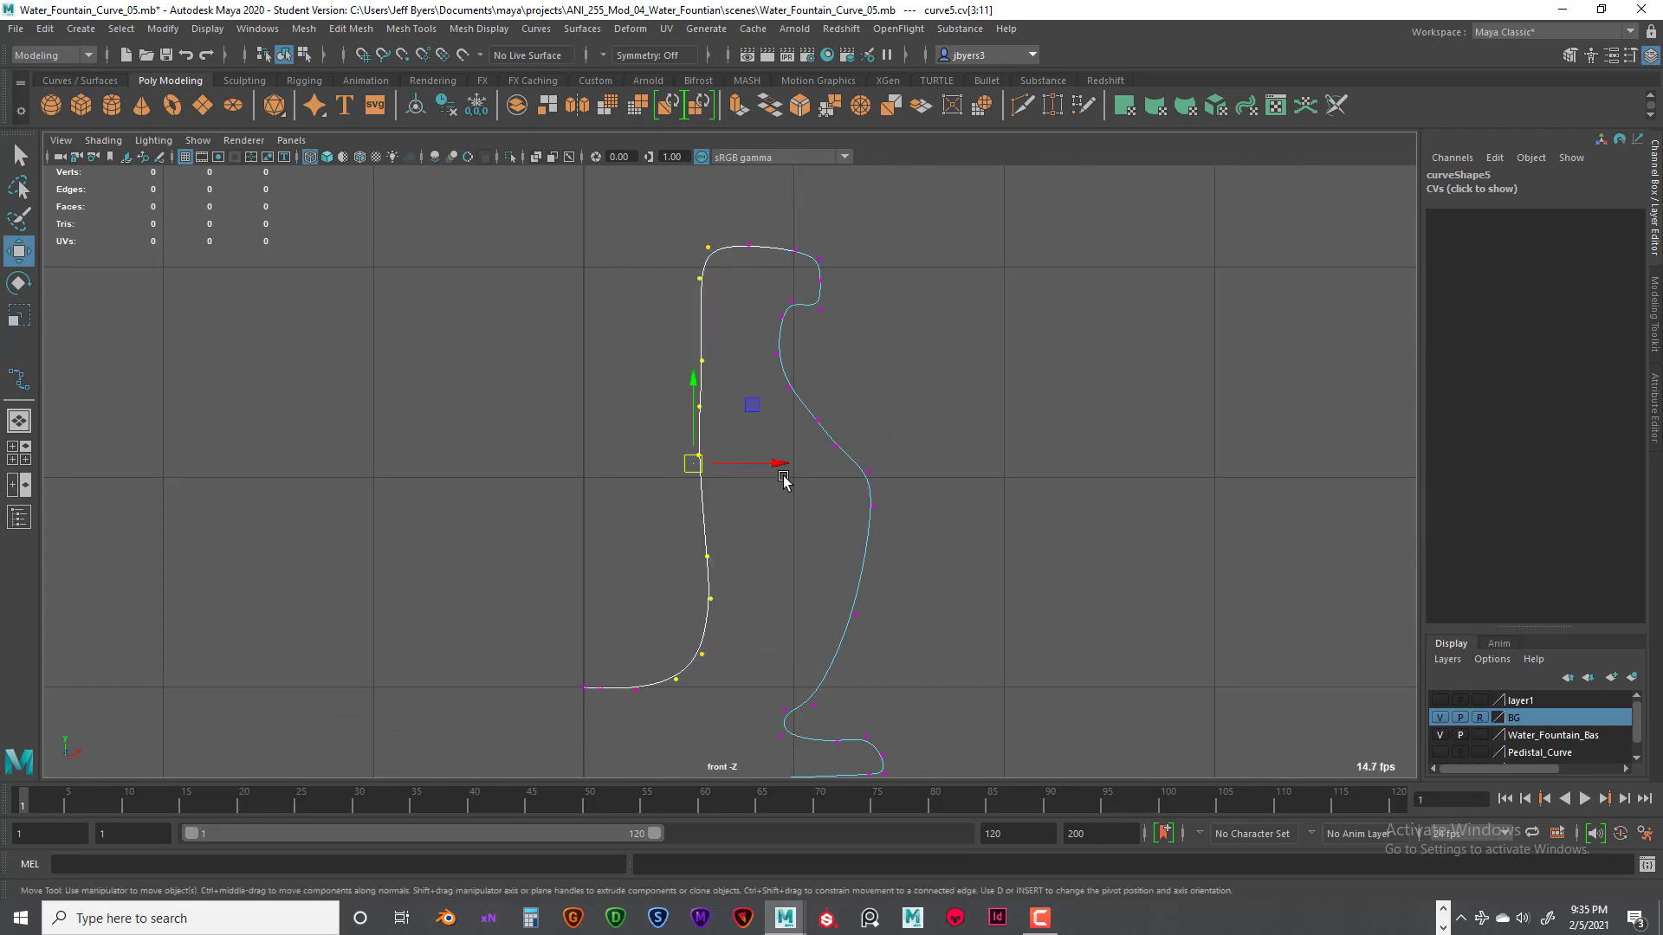
pyautogui.moveTo(782, 479); pyautogui.dragTo(804, 477)
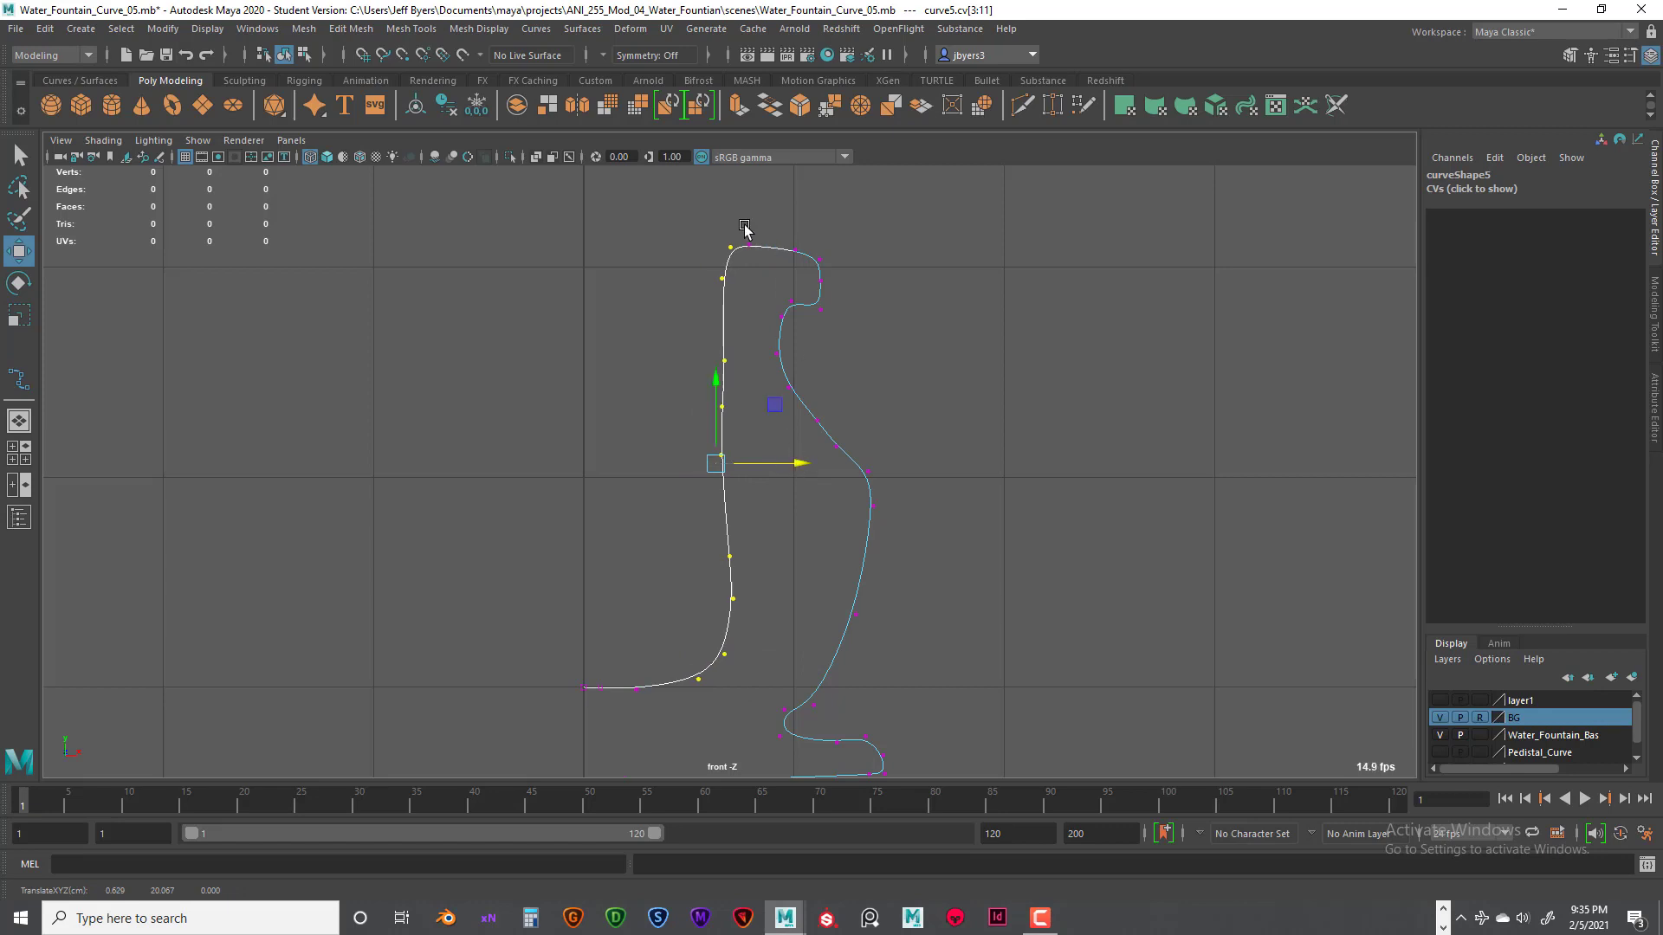
# Step: Smooth the inner wall by adjusting the rim corner and mid-wall vertices and shifting the four lower vertices slightly outward
pyautogui.moveTo(743, 227); pyautogui.dragTo(728, 260)
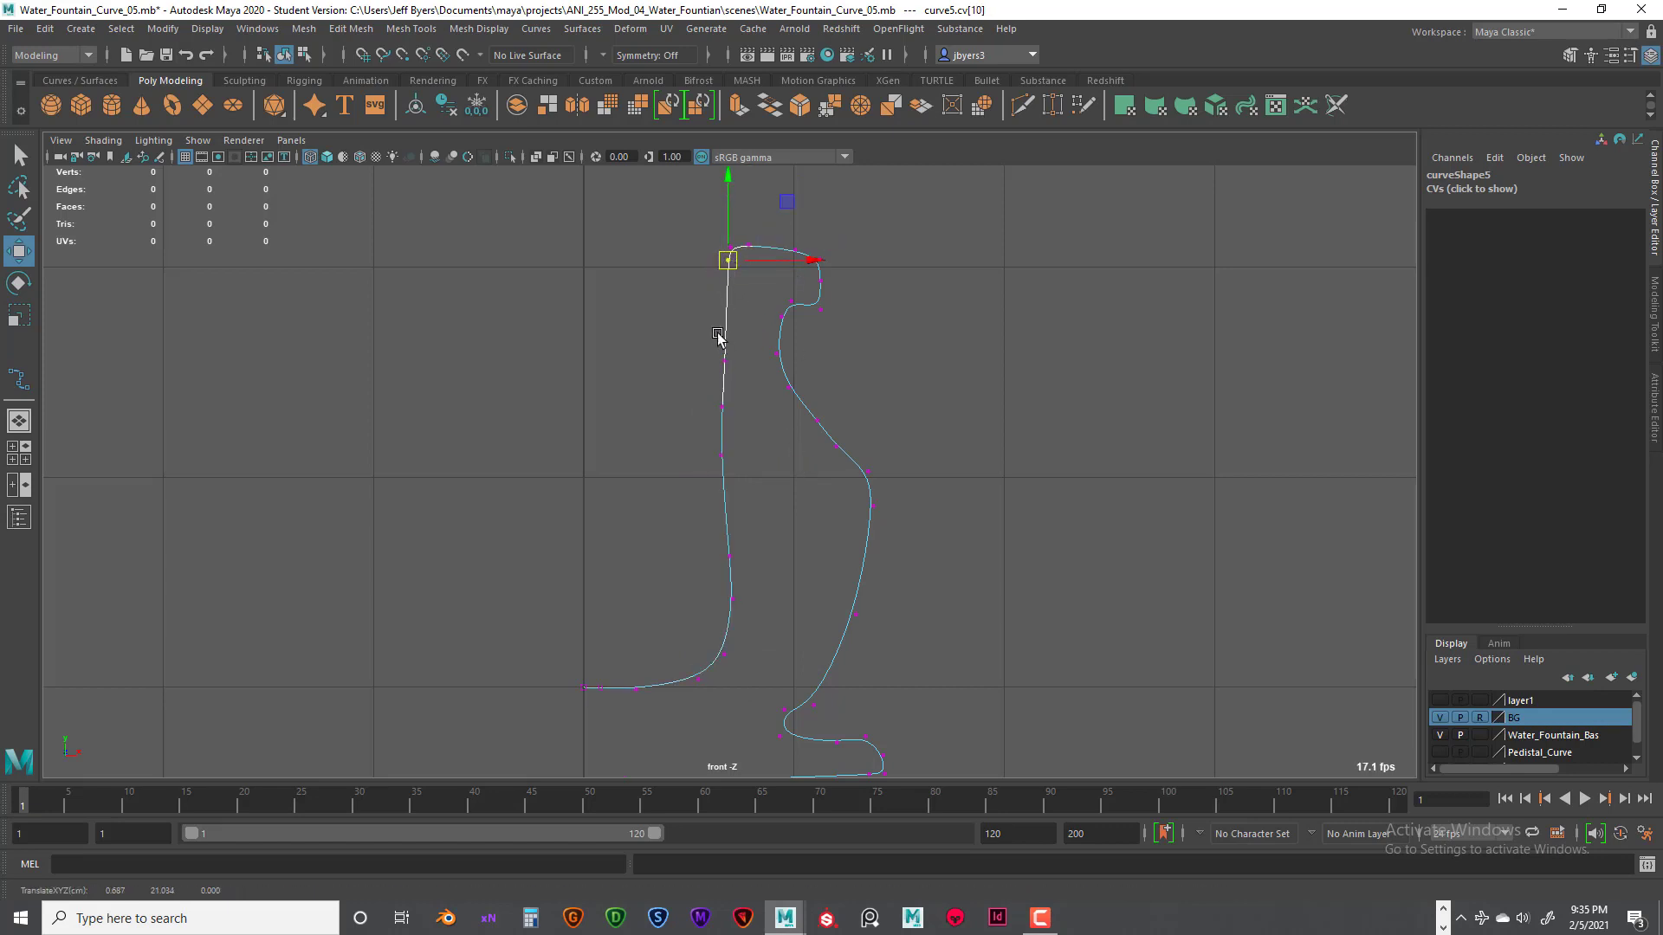
pyautogui.moveTo(714, 340); pyautogui.dragTo(748, 460)
pyautogui.click(720, 454)
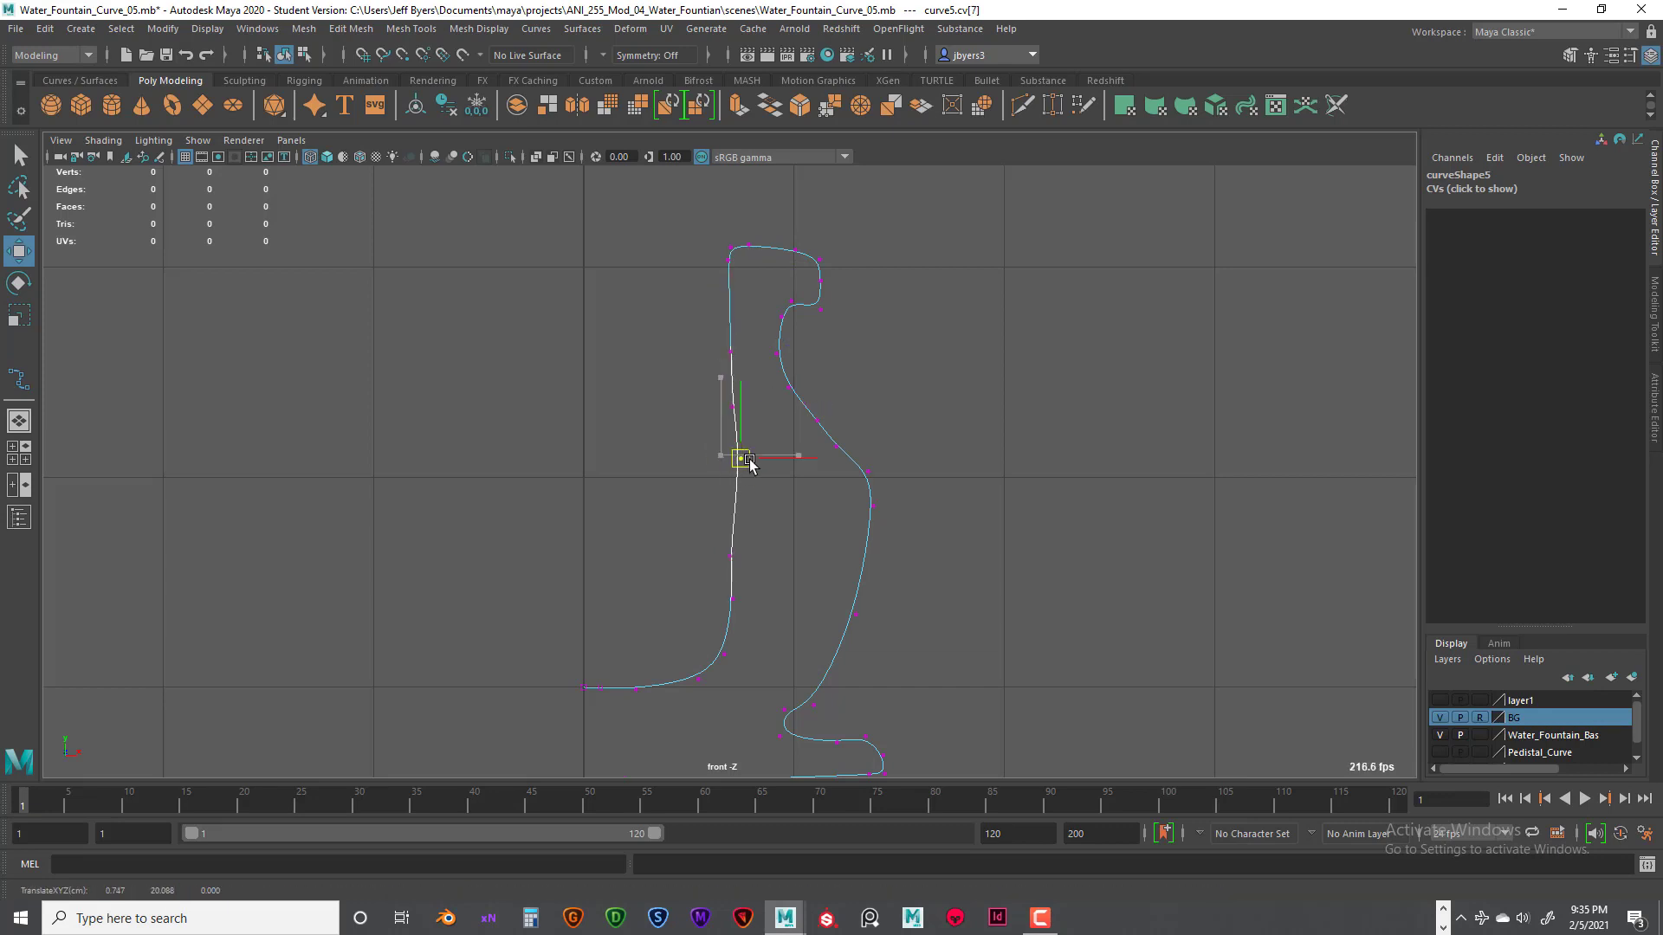
pyautogui.moveTo(679, 517); pyautogui.dragTo(754, 699)
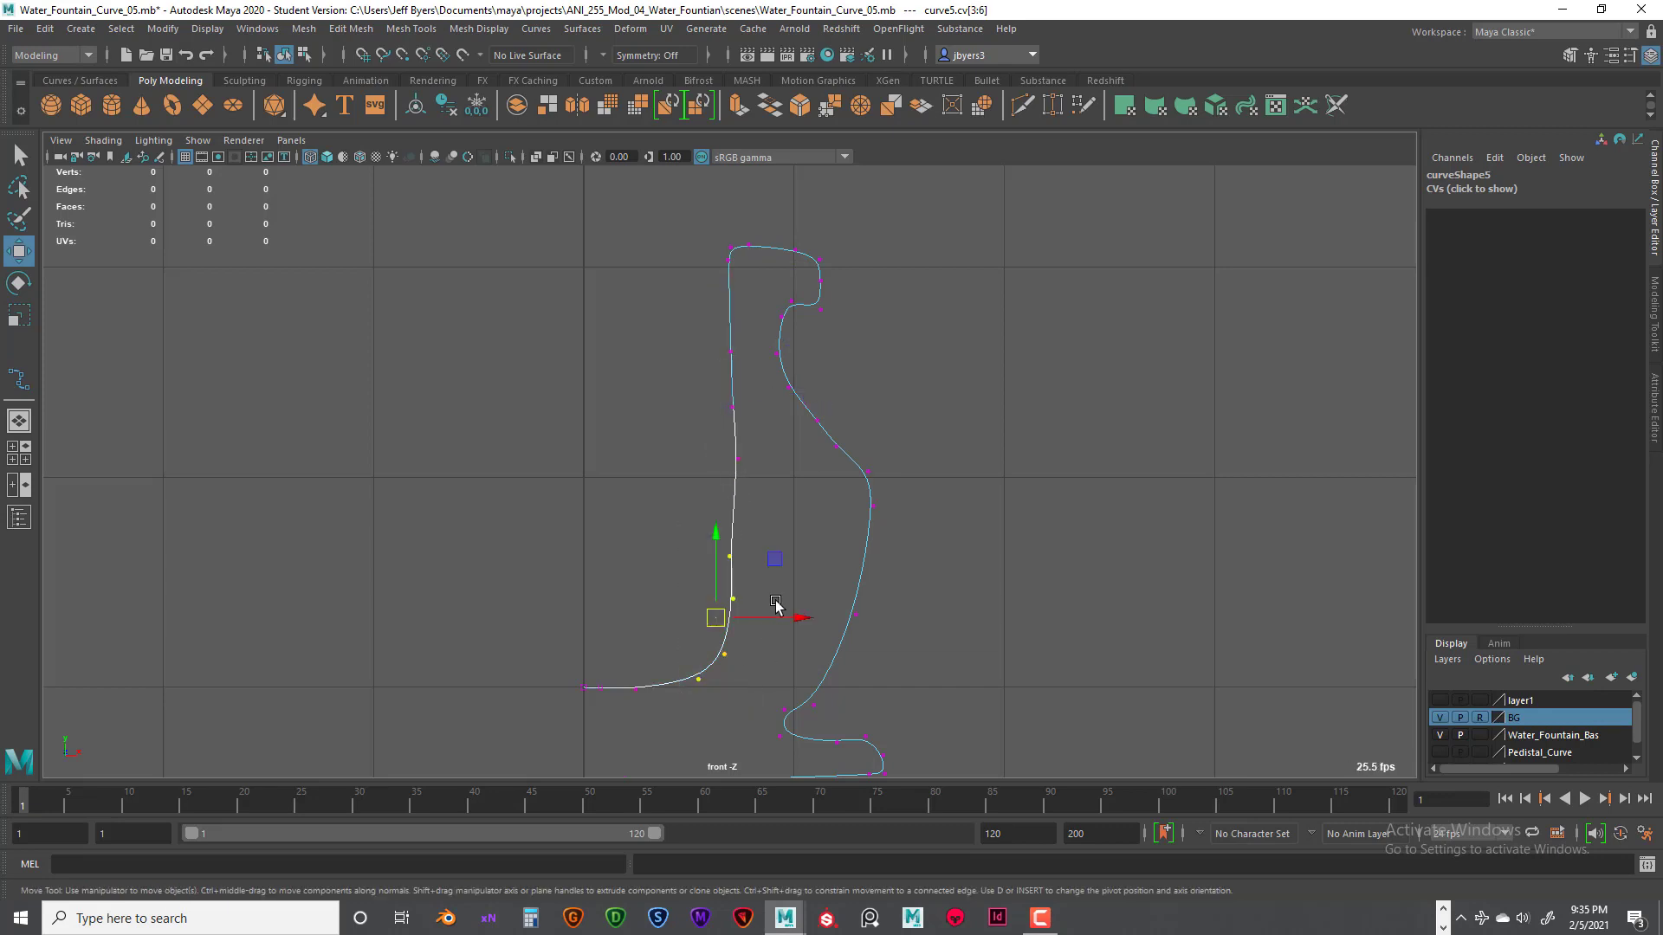
pyautogui.moveTo(775, 616); pyautogui.dragTo(783, 615)
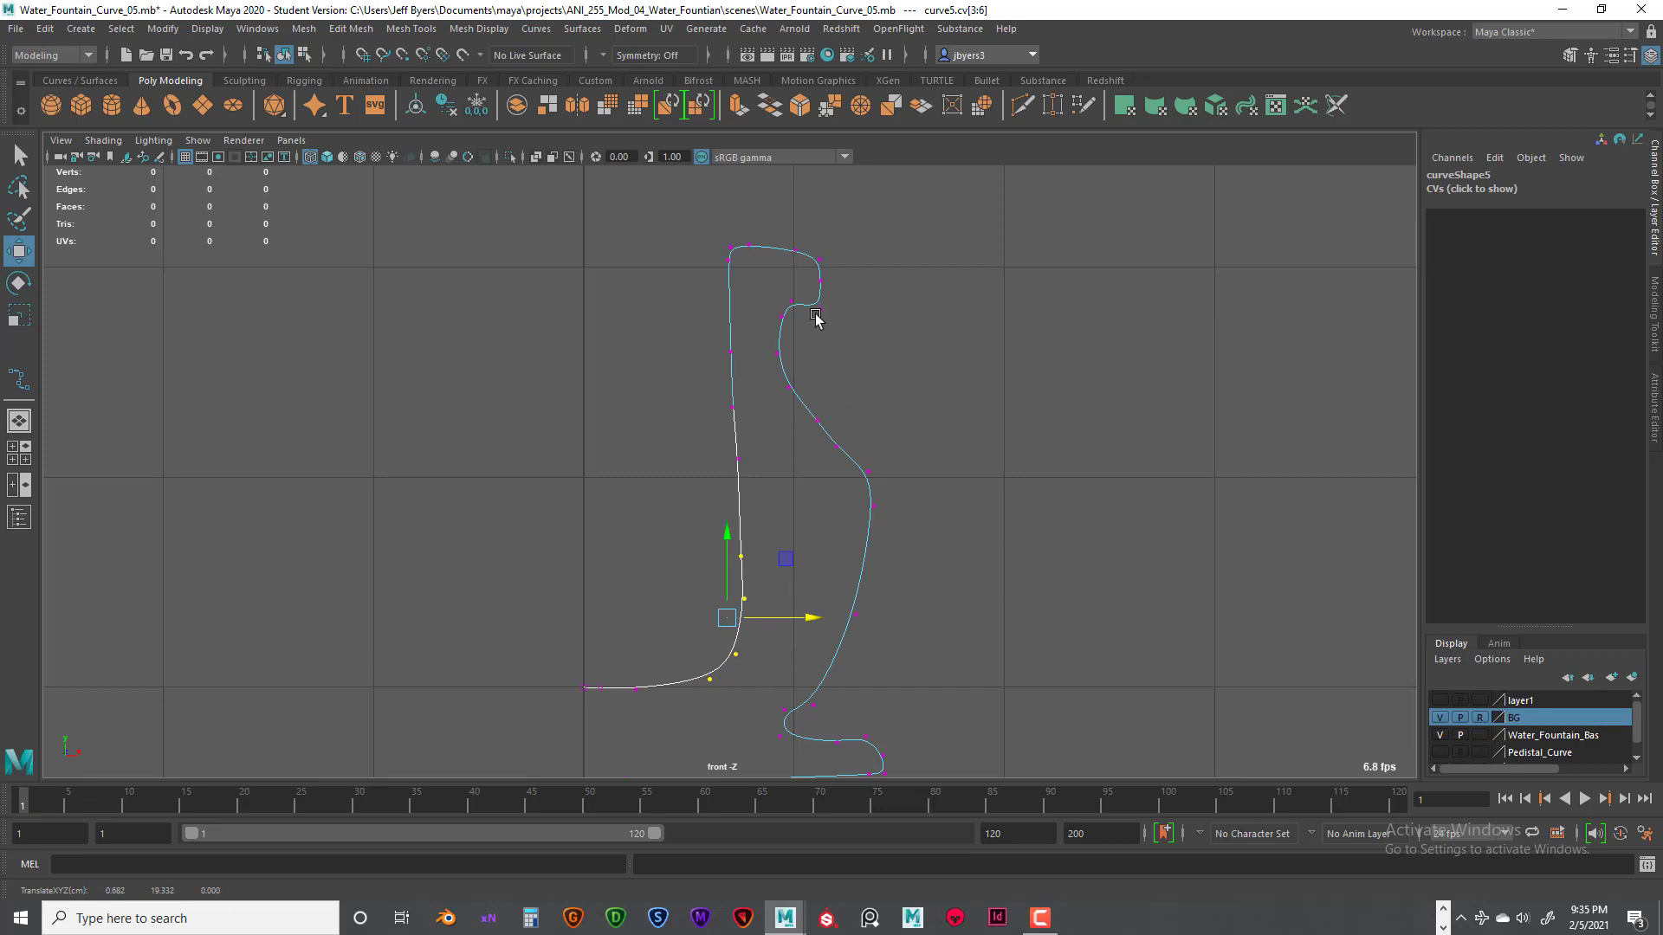
pyautogui.click(744, 246)
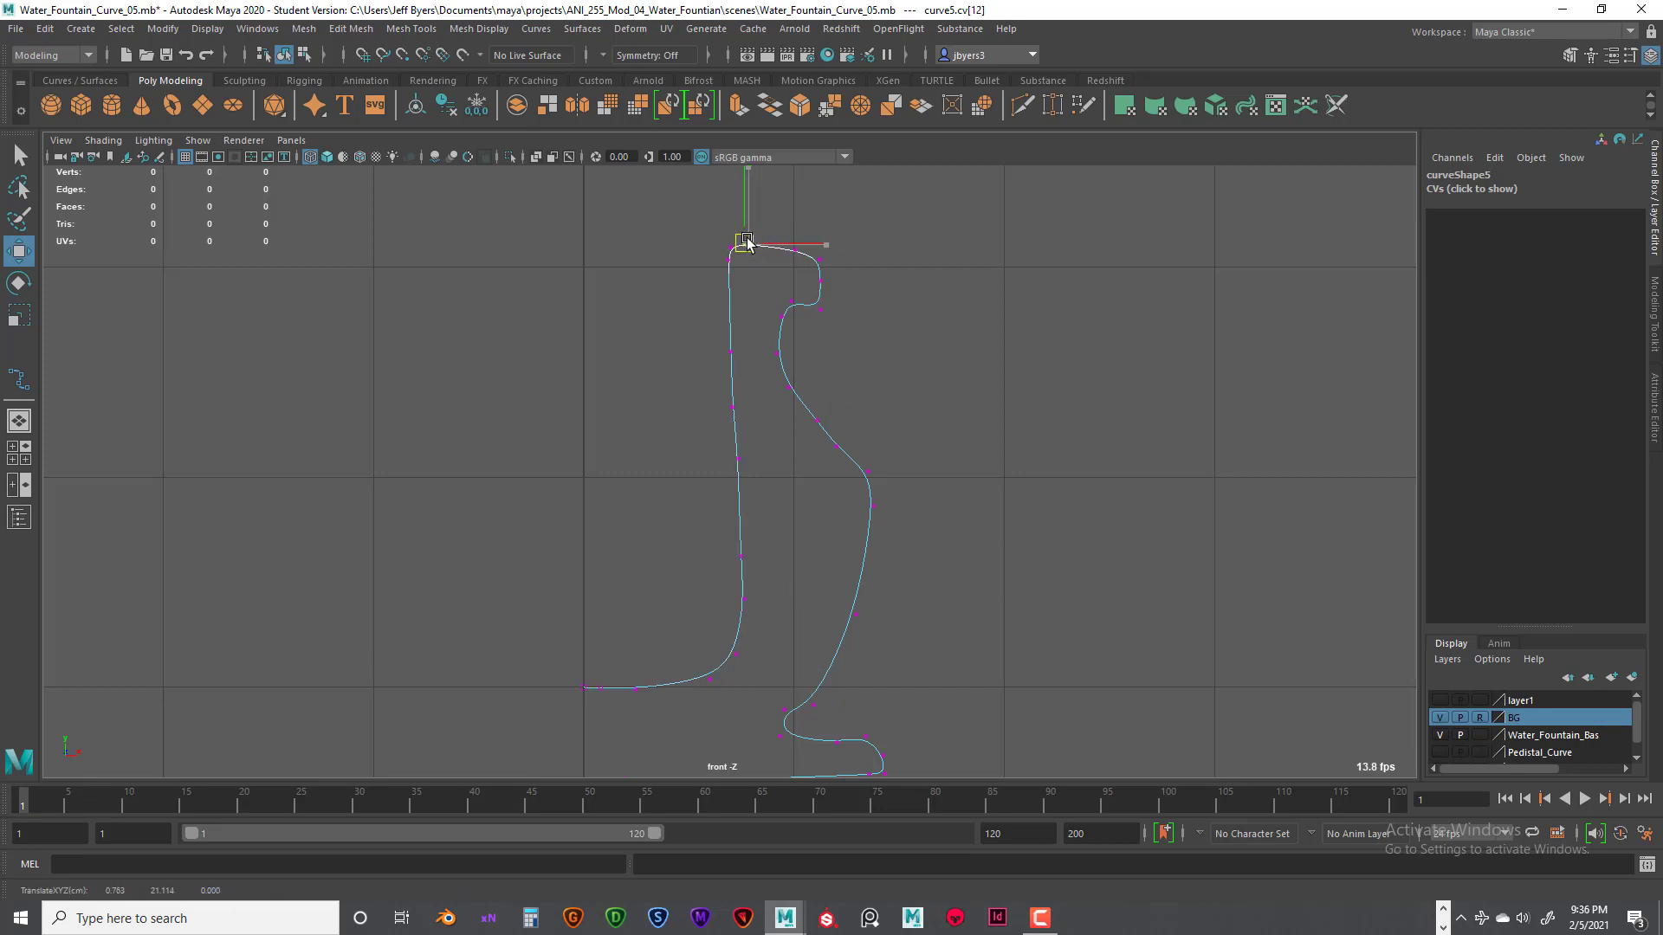
# Step: Level the rim's top edge and round the outer shoulder by moving its control vertices upward and outward
pyautogui.click(795, 248)
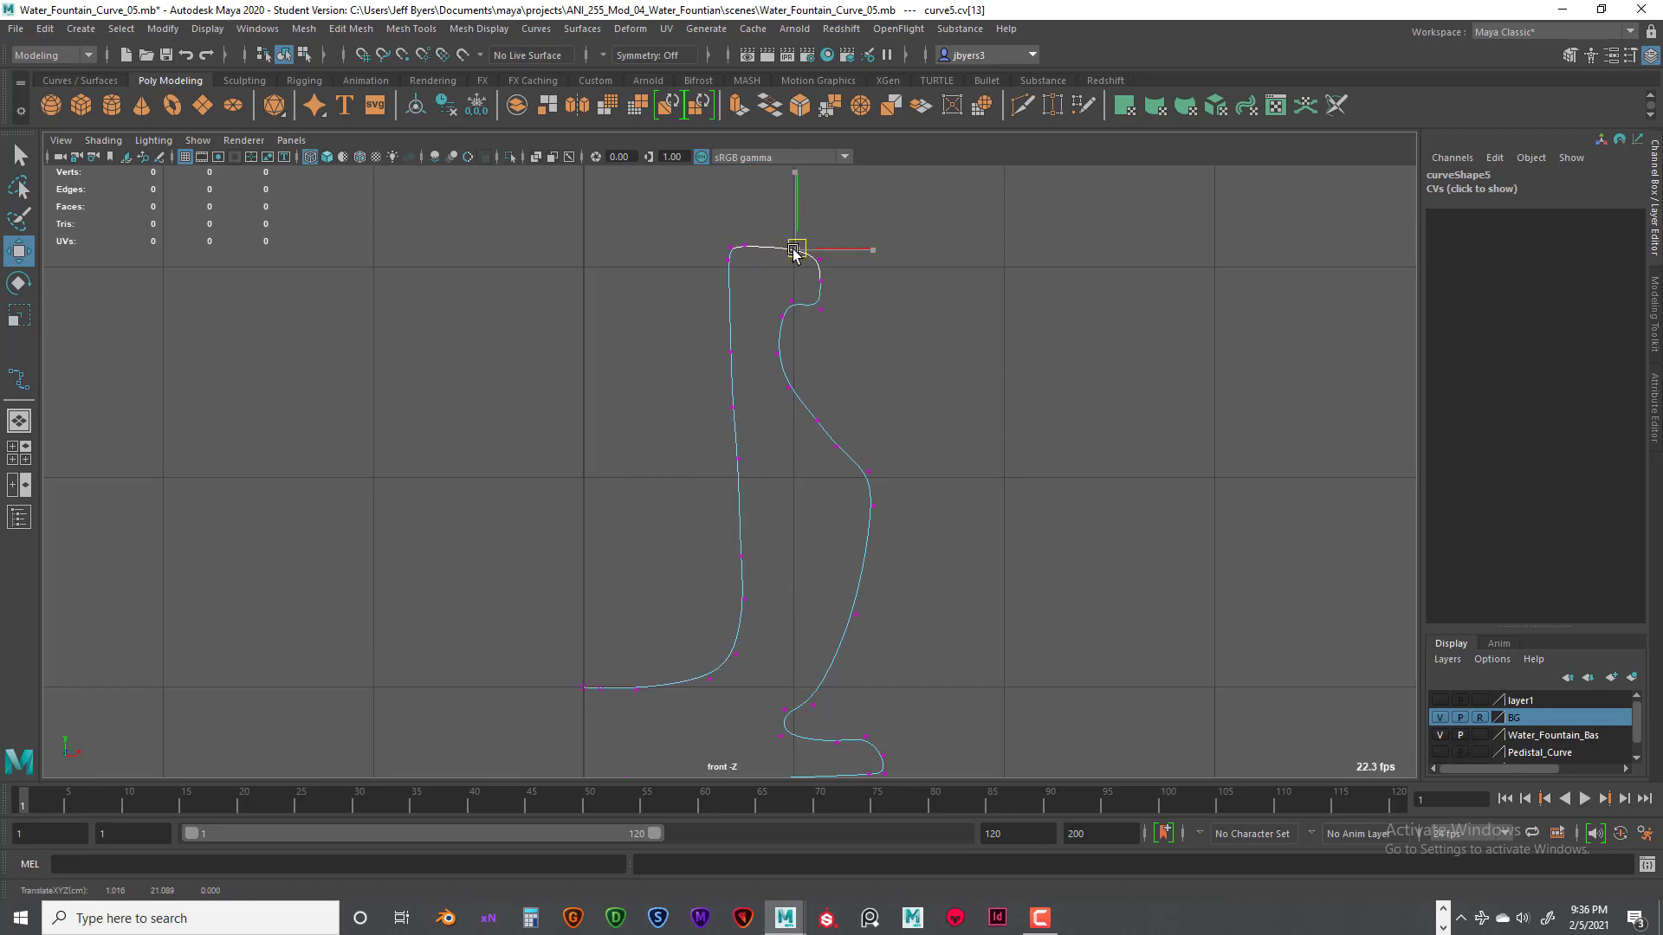
pyautogui.moveTo(812, 251); pyautogui.dragTo(801, 308)
pyautogui.click(824, 282)
pyautogui.moveTo(799, 300); pyautogui.dragTo(822, 429)
pyautogui.moveTo(817, 421); pyautogui.dragTo(878, 479)
pyautogui.moveTo(876, 473); pyautogui.dragTo(882, 517)
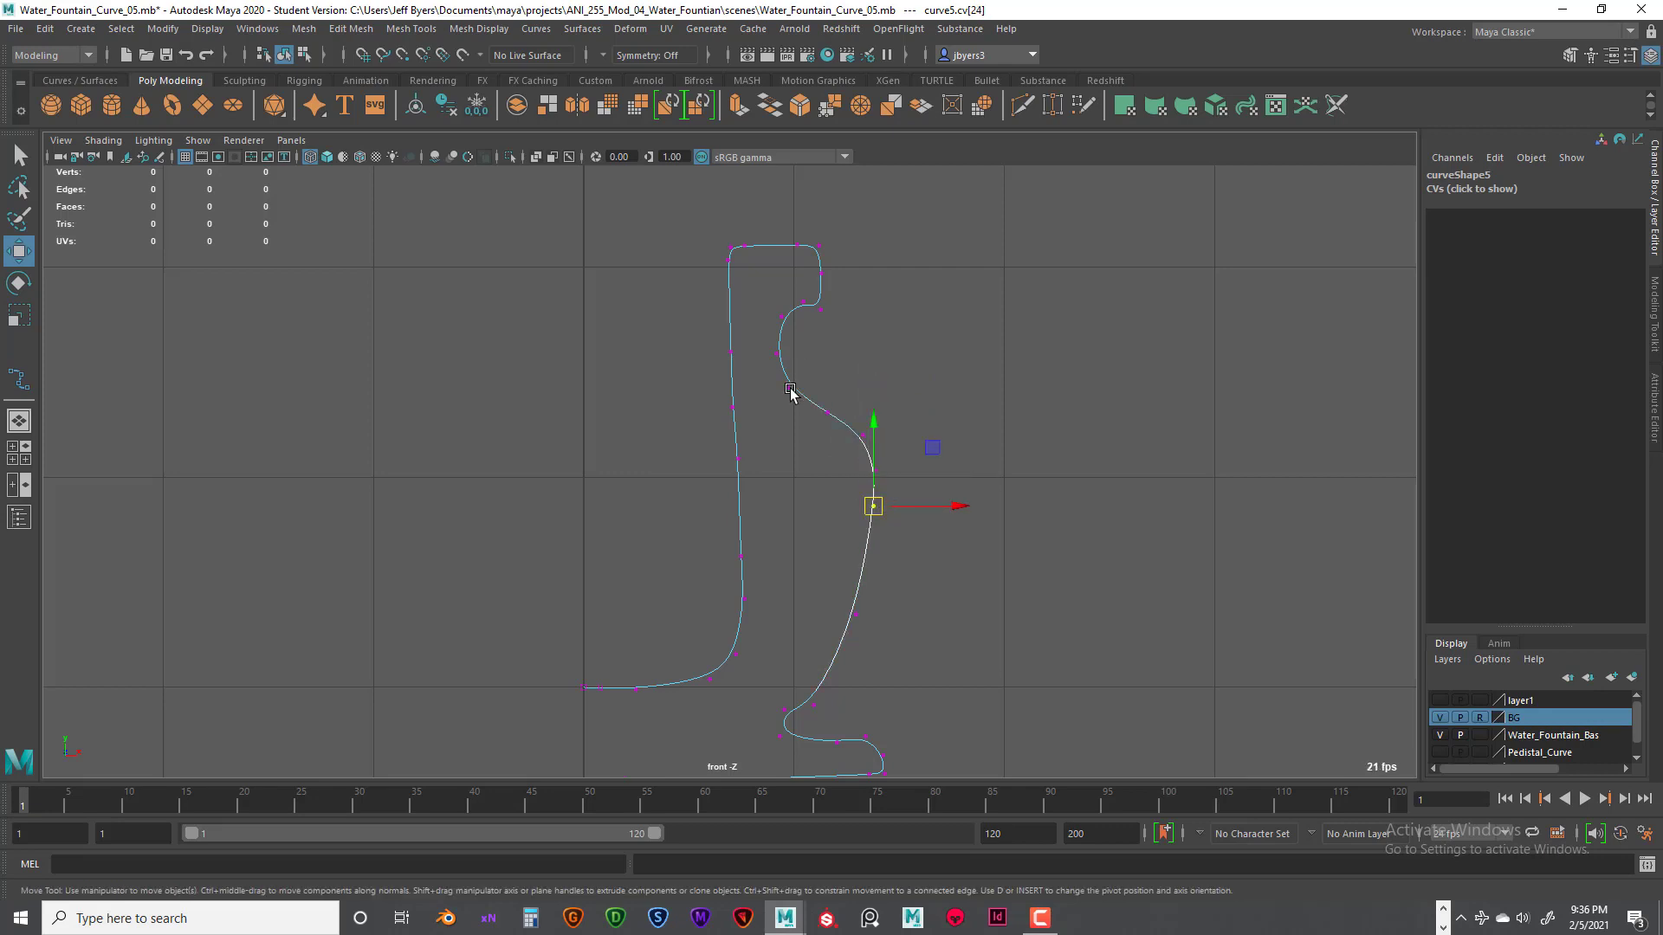
# Step: Shape a small ledge above the outer shoulder and smooth the concave neck under the lip by repositioning their vertices
pyautogui.moveTo(784, 378); pyautogui.dragTo(843, 403)
pyautogui.moveTo(828, 413)
pyautogui.mouseDown()
pyautogui.moveTo(852, 411)
pyautogui.moveTo(823, 409)
pyautogui.mouseUp()
pyautogui.moveTo(819, 400)
pyautogui.mouseDown()
pyautogui.moveTo(821, 420)
pyautogui.moveTo(833, 413)
pyautogui.moveTo(813, 431)
pyautogui.mouseUp()
pyautogui.moveTo(768, 344); pyautogui.dragTo(779, 356)
pyautogui.moveTo(755, 297); pyautogui.dragTo(778, 320)
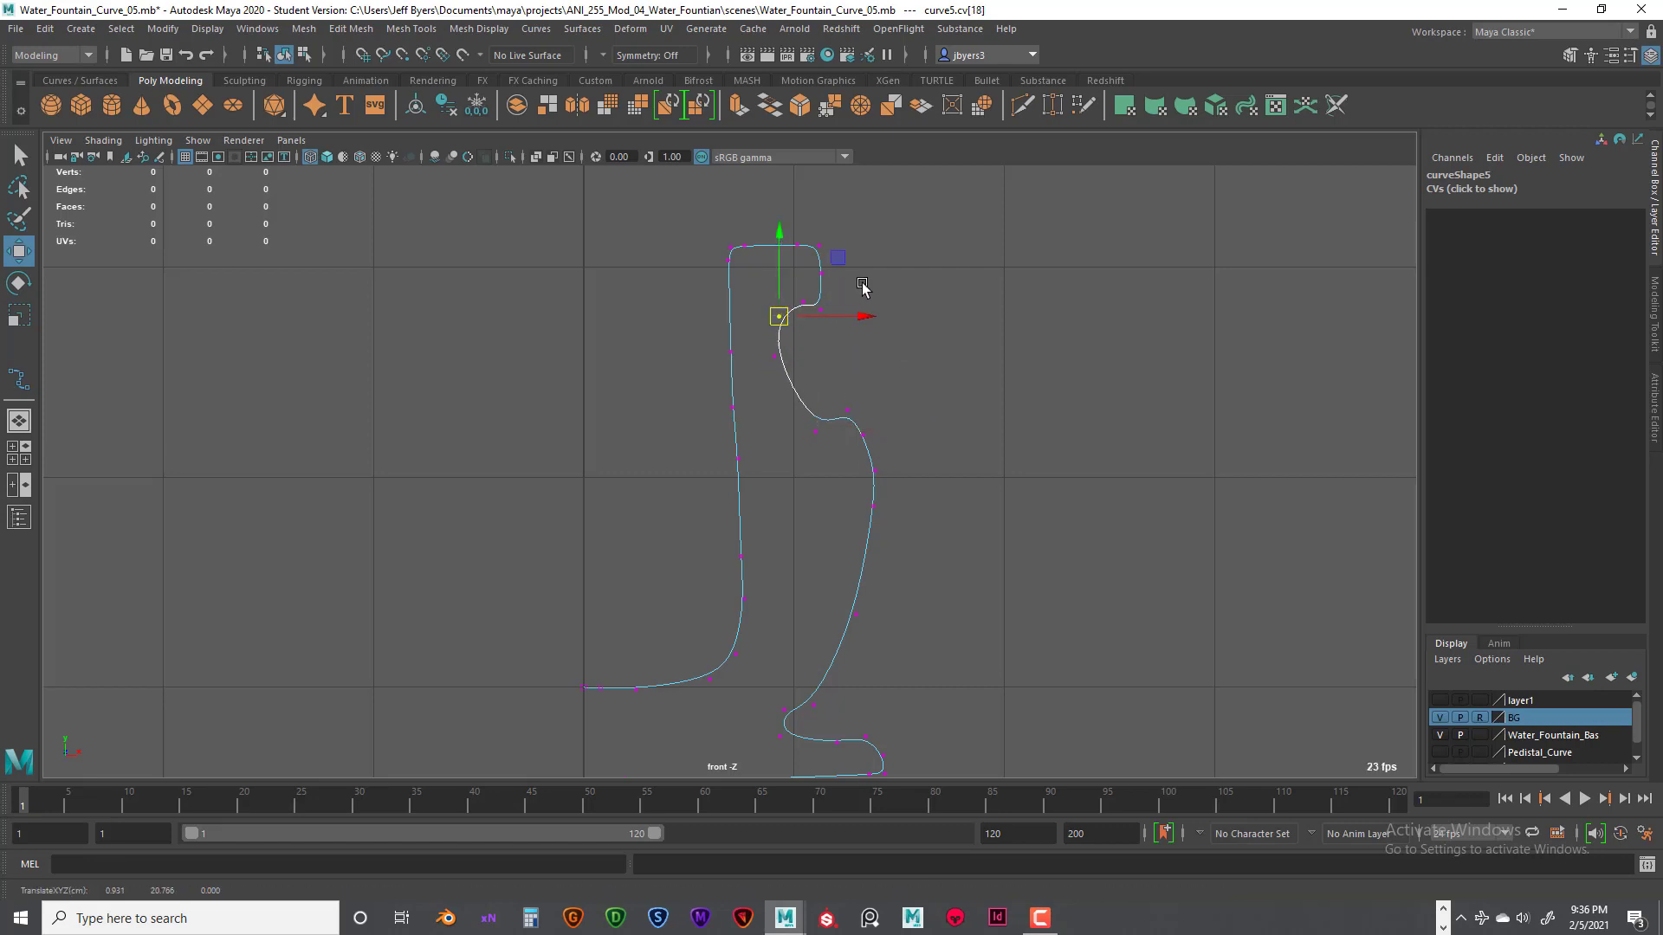
# Step: Fine-tune the lip's lower outer corner vertex and the rim's upper outer corner vertex
pyautogui.click(820, 303)
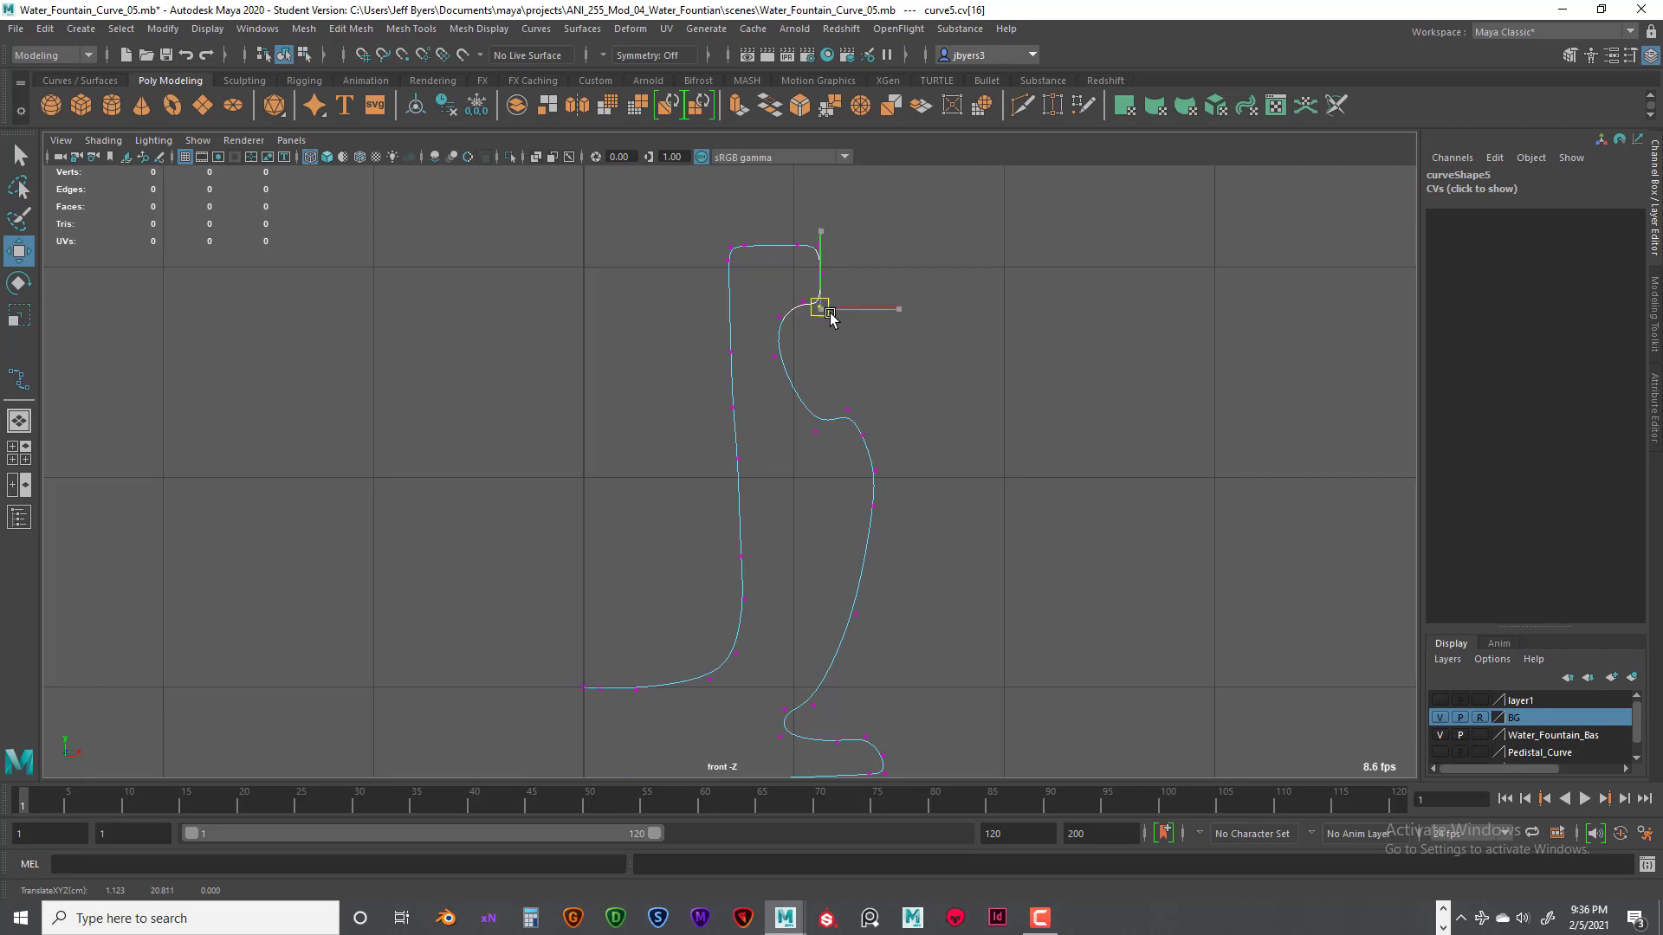
pyautogui.click(836, 332)
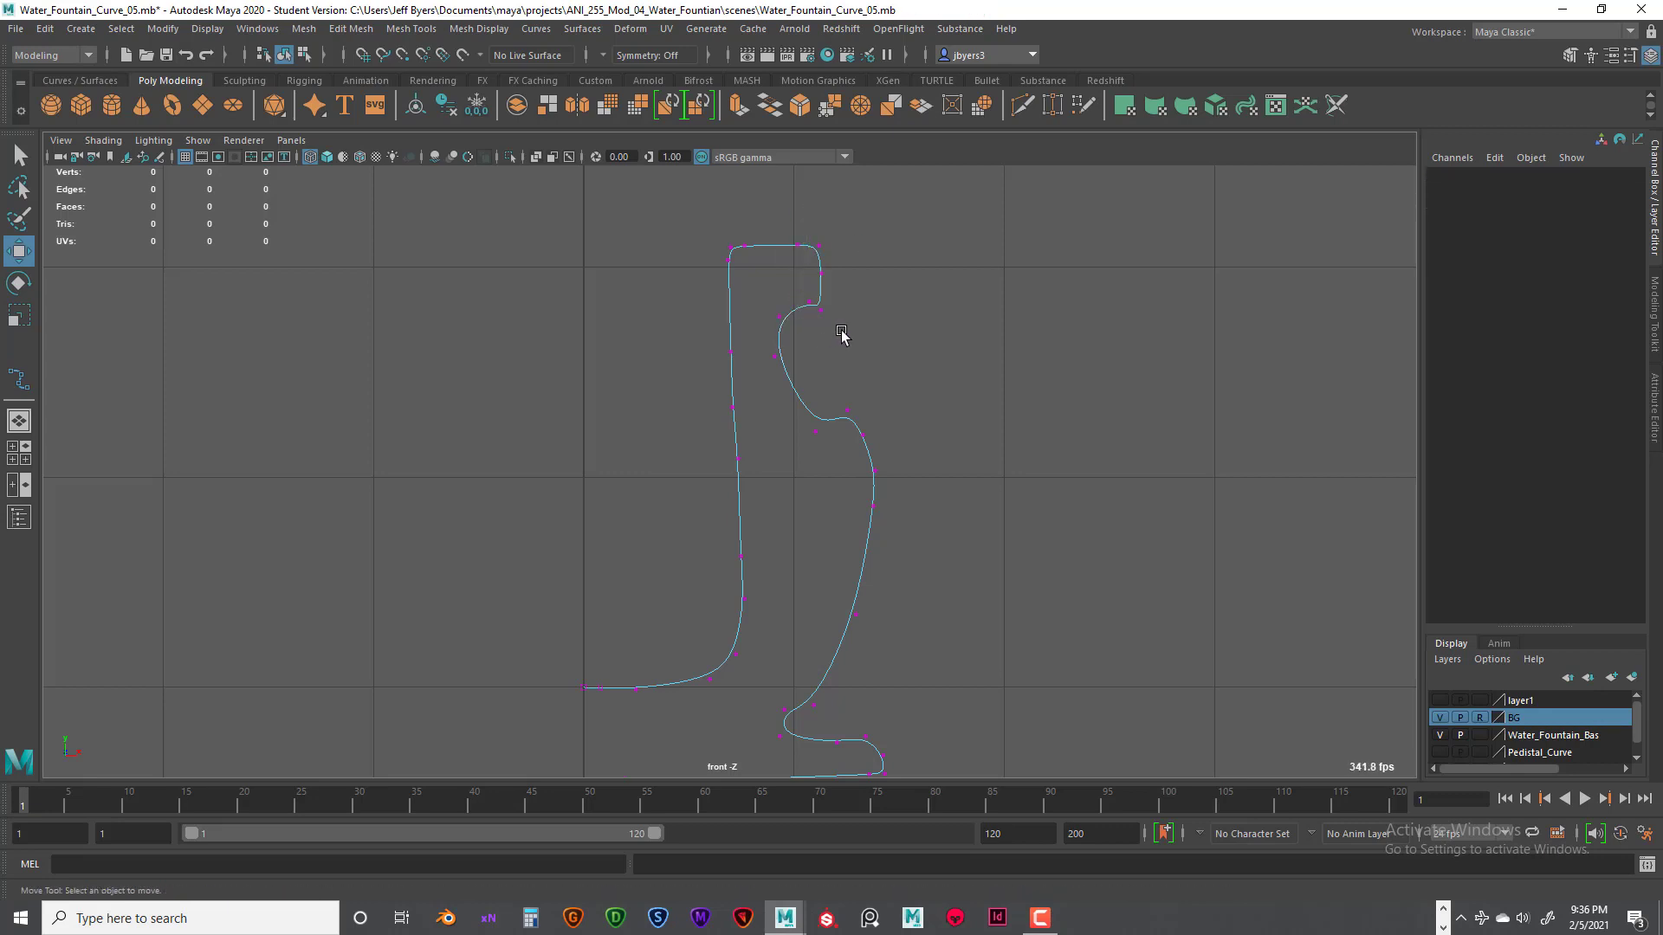
pyautogui.moveTo(833, 314); pyautogui.dragTo(828, 317)
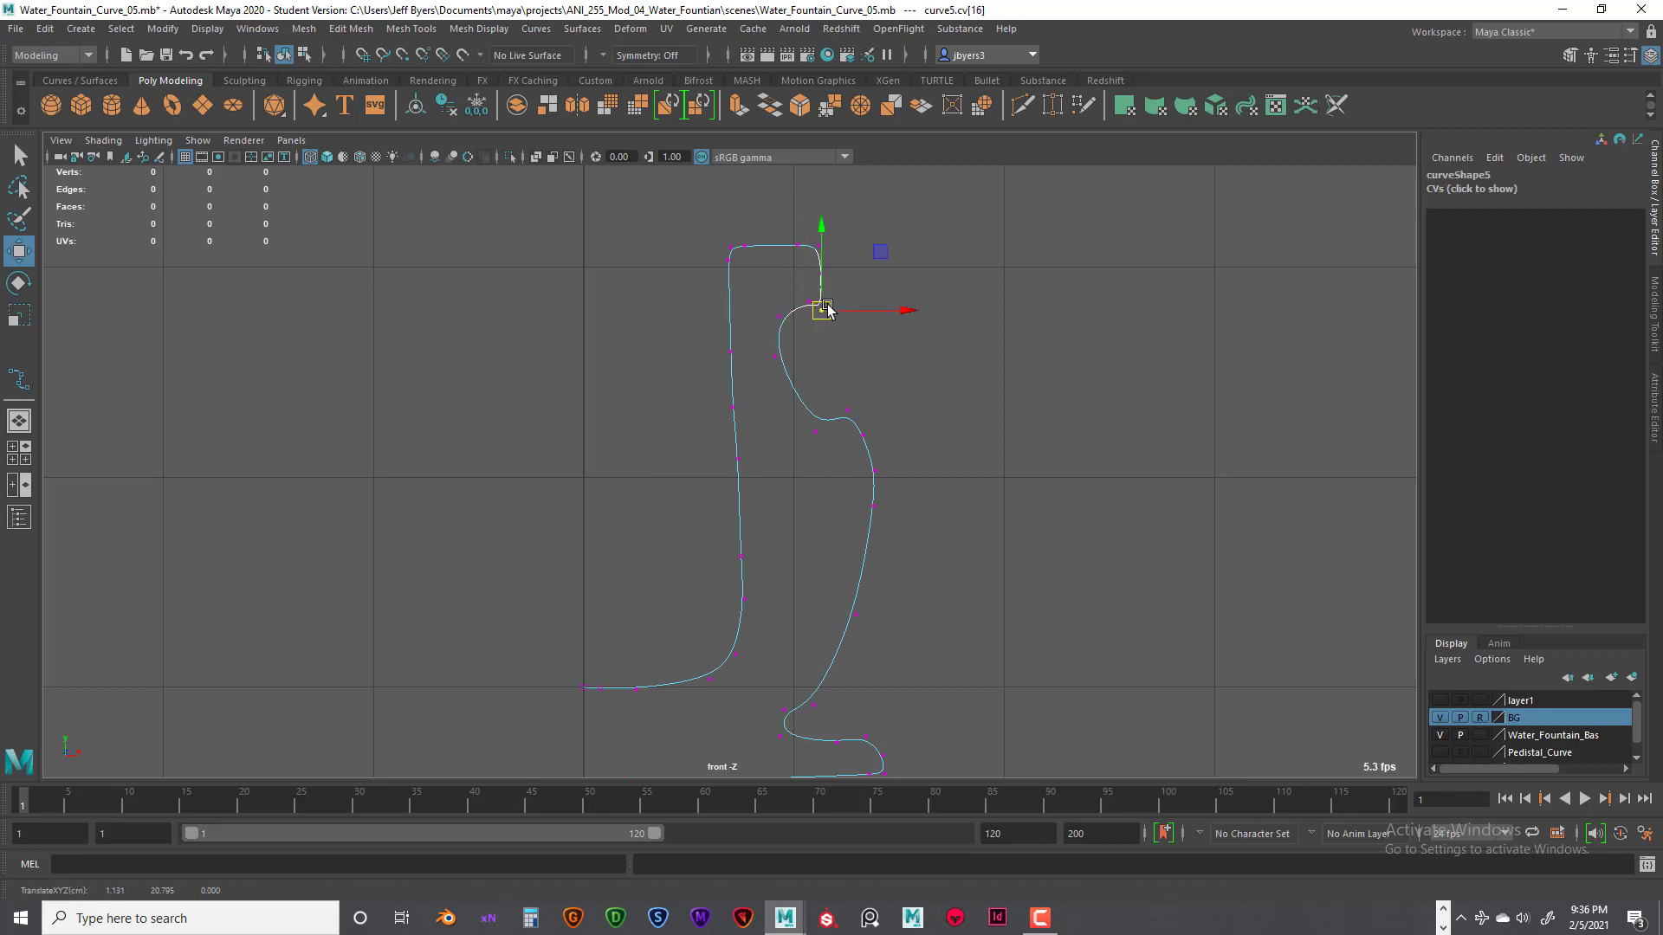
pyautogui.click(808, 246)
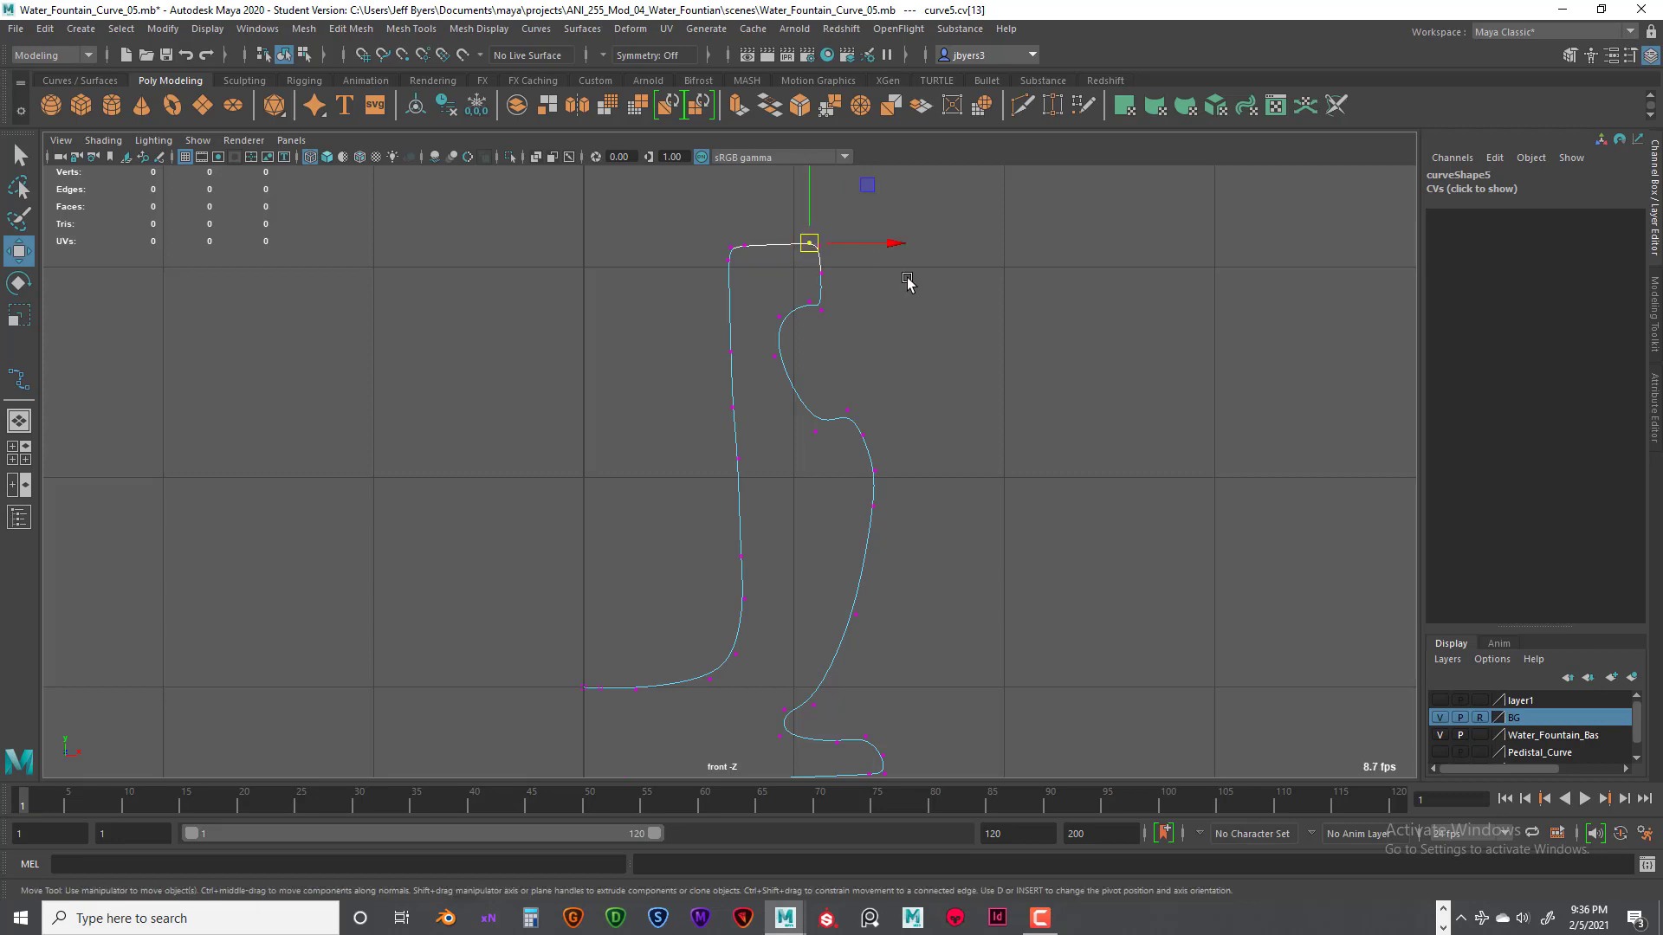
pyautogui.click(861, 184)
# Step: Stretch the profile taller by raising all control vertices from the shoulder up to the rim
pyautogui.scroll(-5, 881, 367)
pyautogui.scroll(-3, 892, 430)
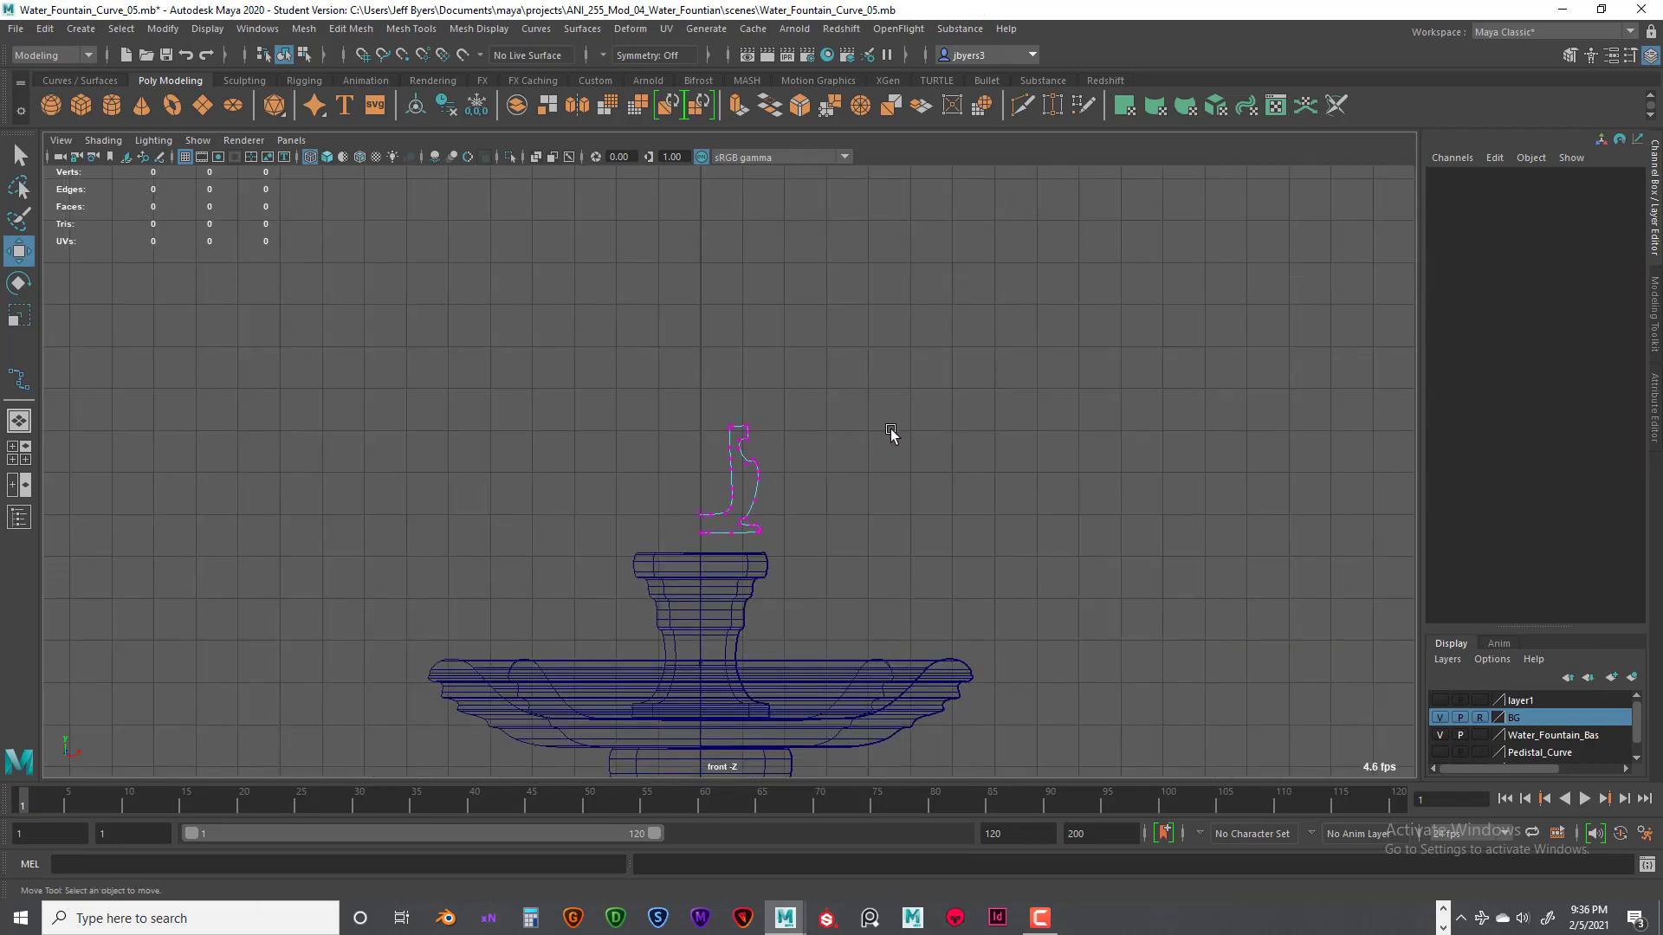
pyautogui.scroll(8, 890, 435)
pyautogui.moveTo(725, 295); pyautogui.dragTo(860, 504)
pyautogui.moveTo(773, 342); pyautogui.dragTo(775, 283)
pyautogui.scroll(-5, 849, 464)
pyautogui.scroll(1, 830, 506)
pyautogui.scroll(-2, 841, 522)
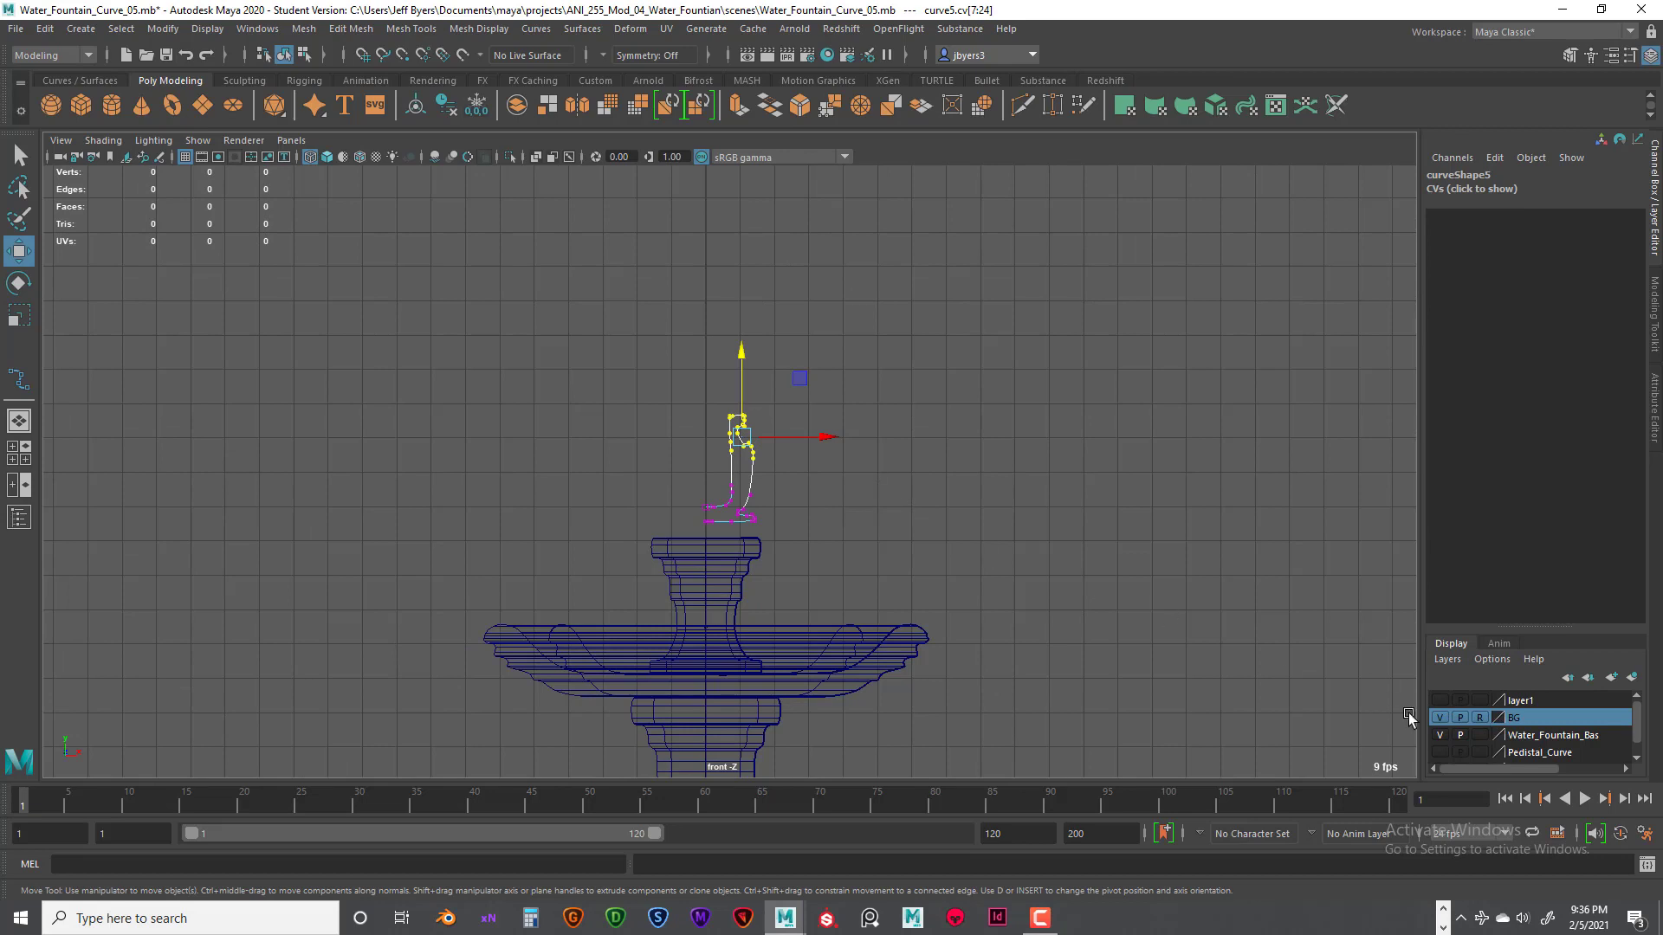
# Step: Show the bowl on layer1 and shift all profile vertices except those near the axis slightly inward
pyautogui.click(1440, 700)
pyautogui.scroll(4, 791, 586)
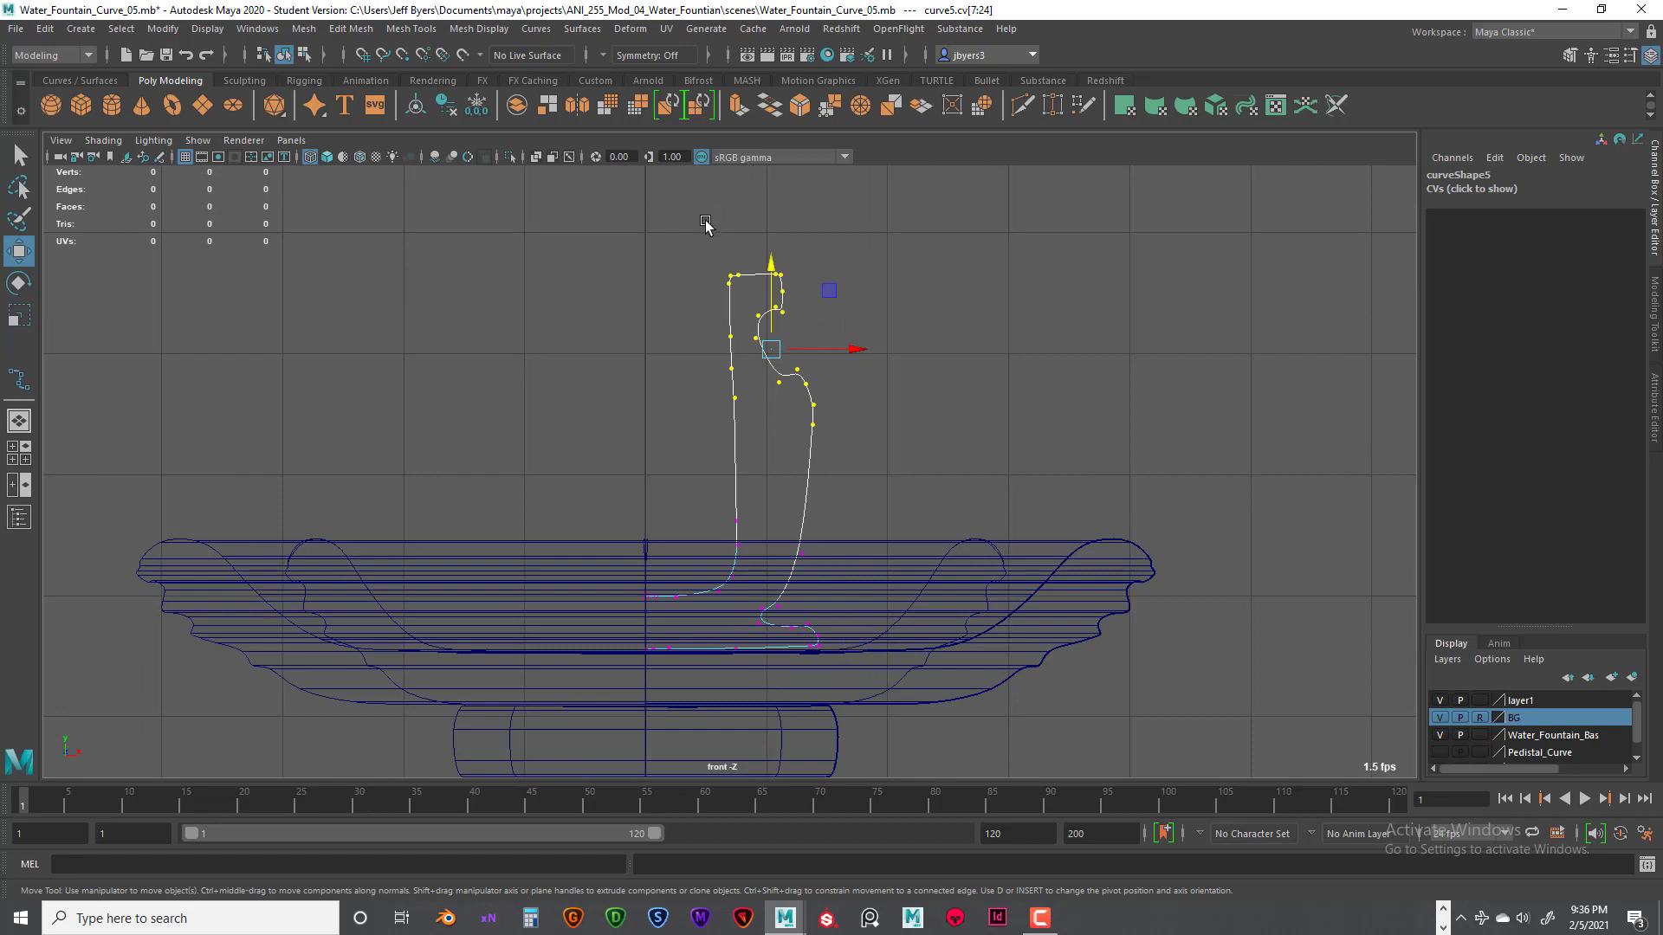
pyautogui.moveTo(710, 224); pyautogui.dragTo(789, 340)
pyautogui.moveTo(952, 673); pyautogui.dragTo(952, 673)
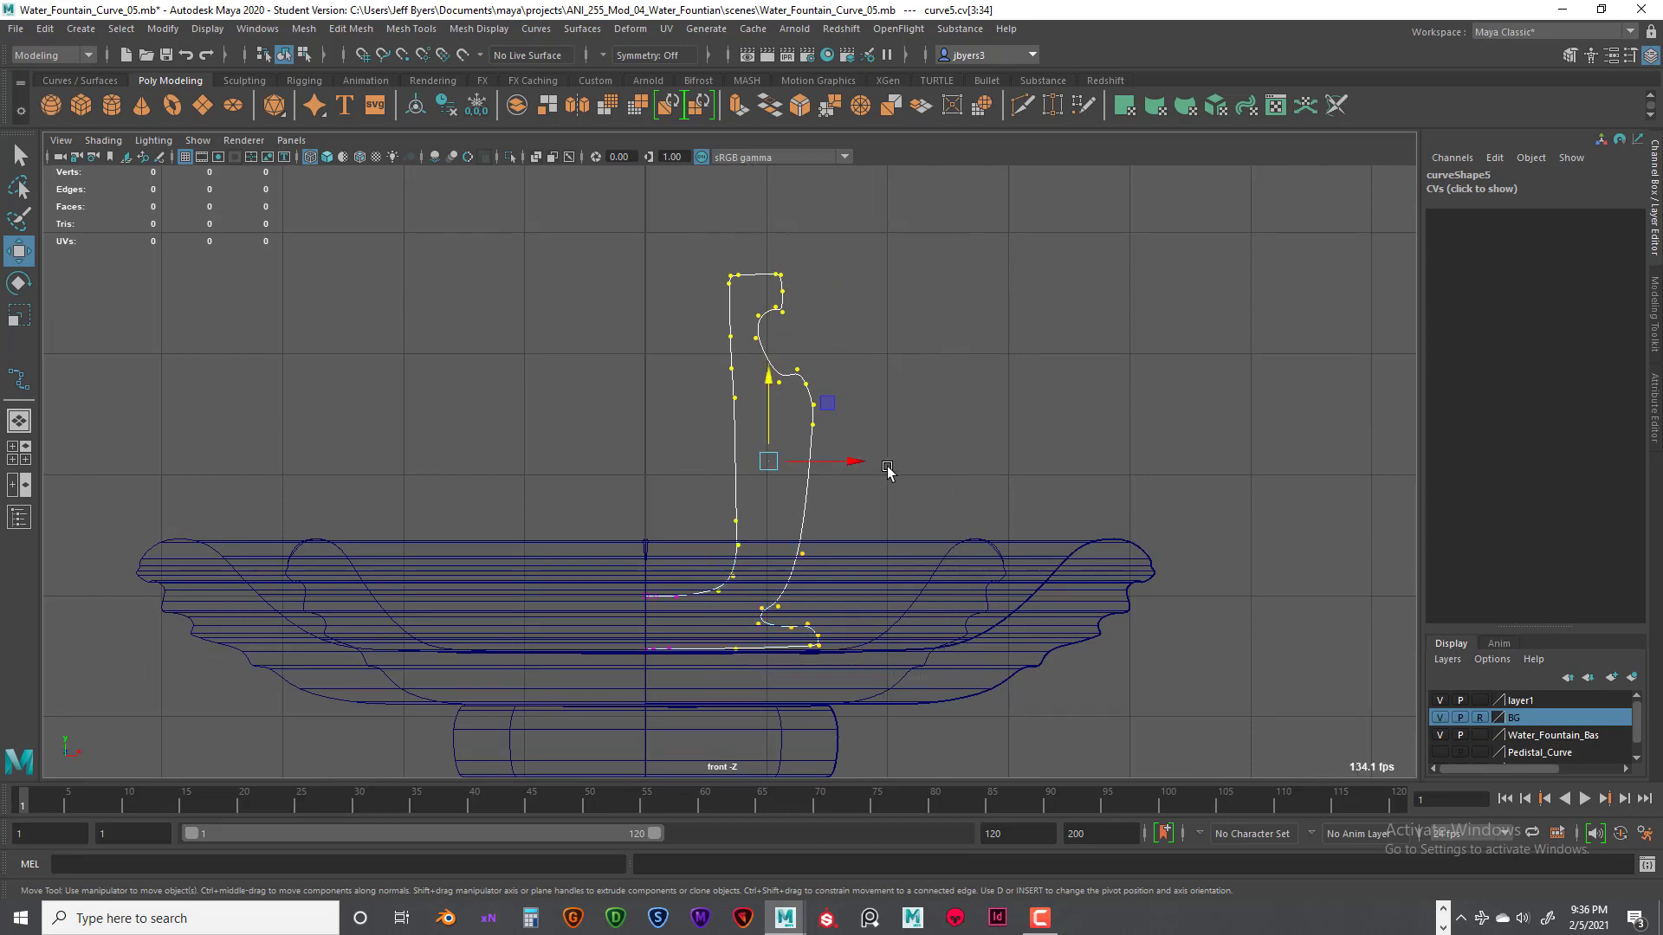
pyautogui.moveTo(861, 468); pyautogui.dragTo(837, 468)
# Step: Lower the foot's outer underside vertices to the bowl's floor and nudge the foot's top vertex outward
pyautogui.scroll(4, 780, 676)
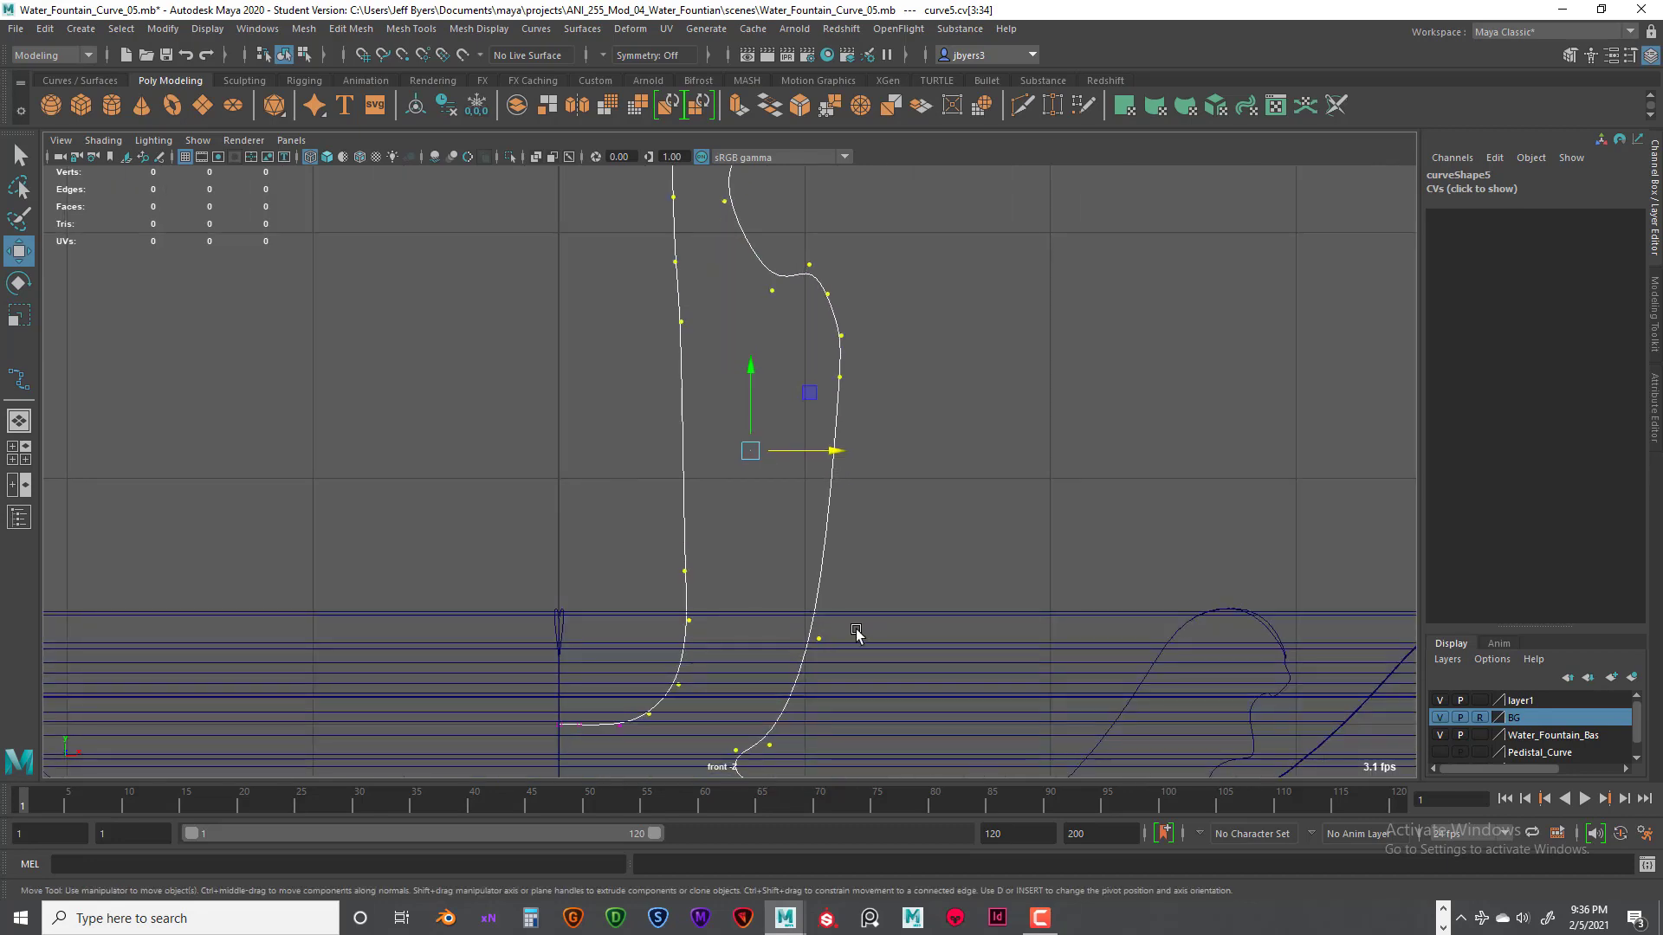
pyautogui.keyDown('alt'); pyautogui.moveTo(831, 233); pyautogui.dragTo(743, 457, button='middle'); pyautogui.keyUp('alt')
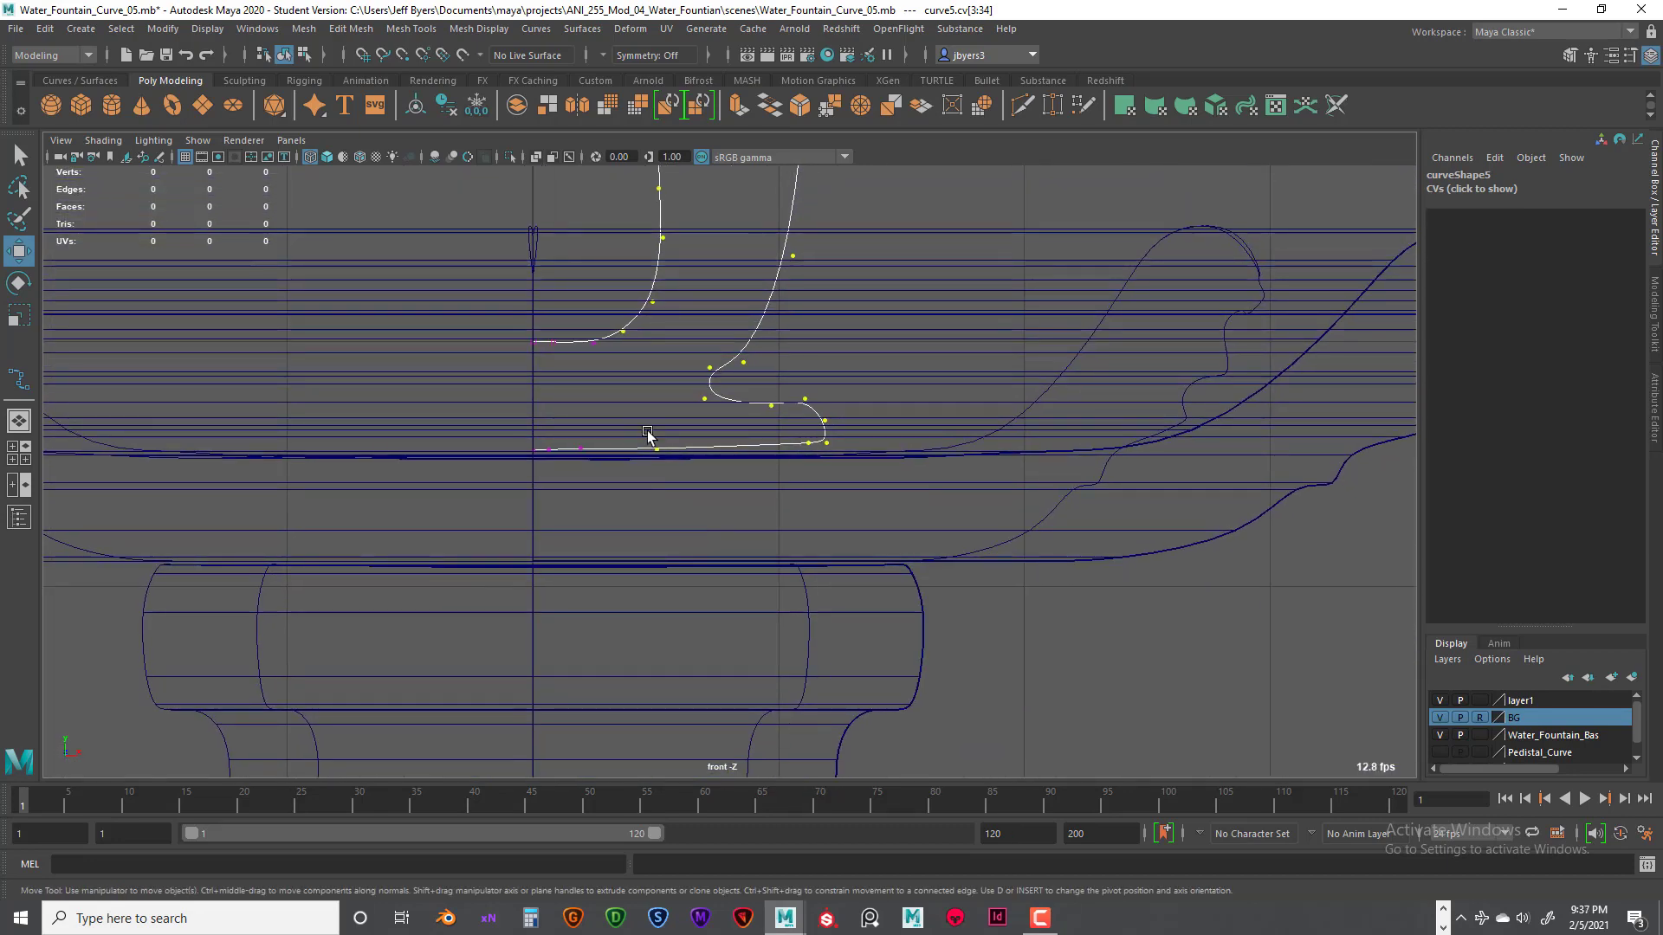
pyautogui.moveTo(648, 433); pyautogui.dragTo(846, 482)
pyautogui.moveTo(743, 393); pyautogui.dragTo(746, 403)
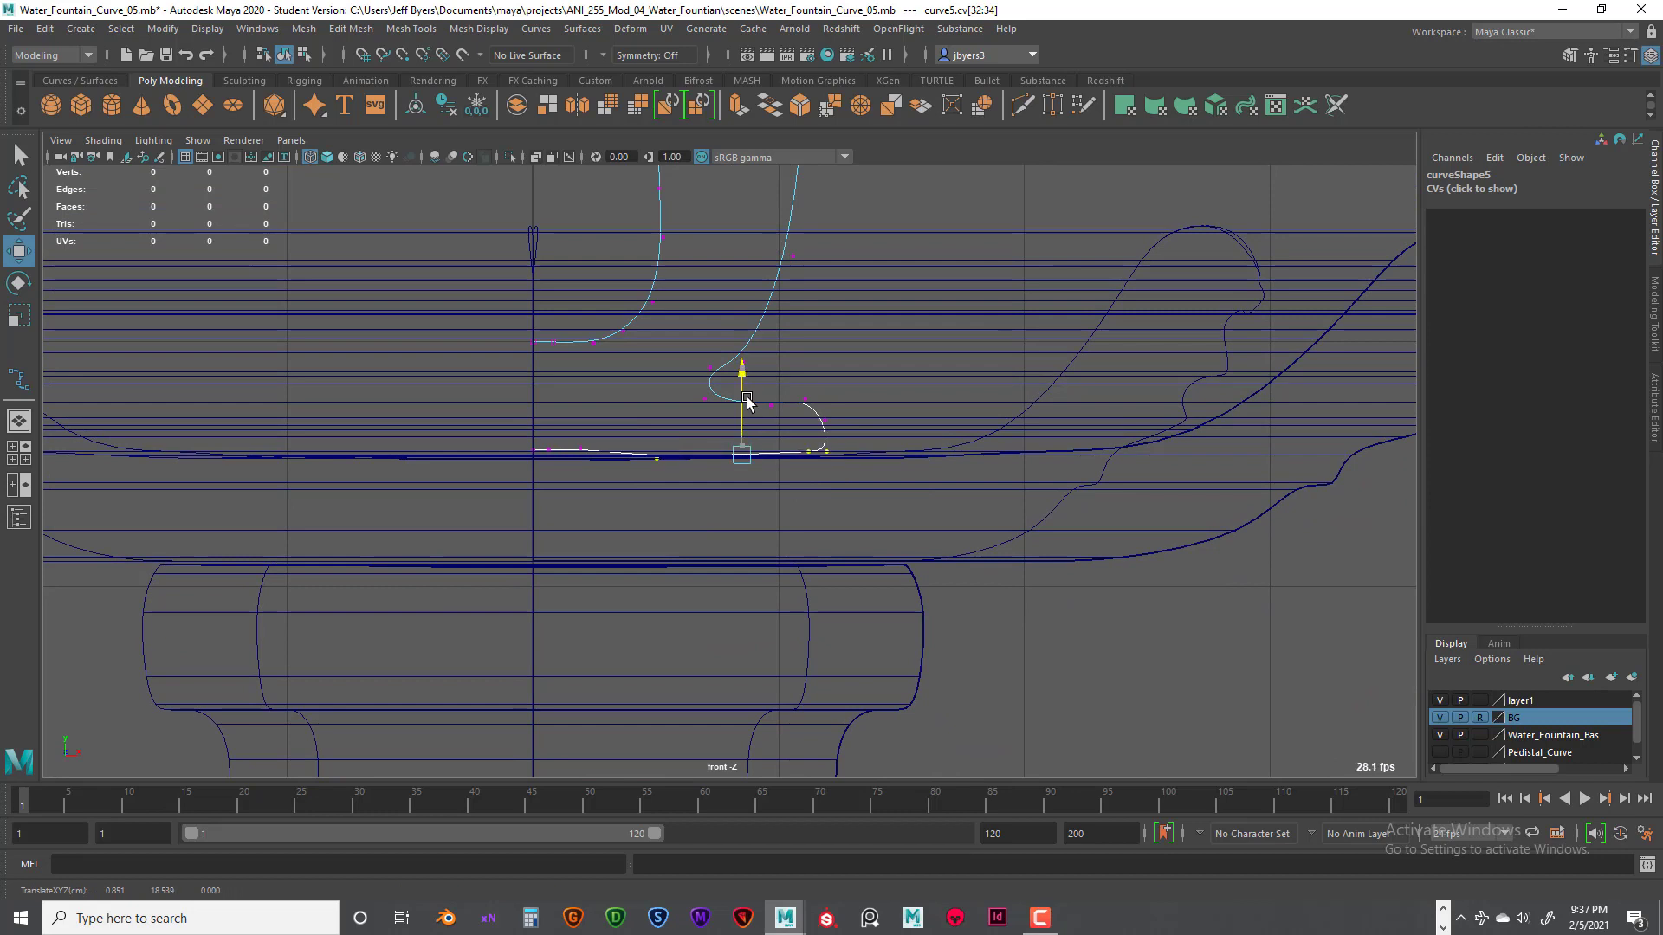
pyautogui.click(806, 399)
pyautogui.click(775, 406)
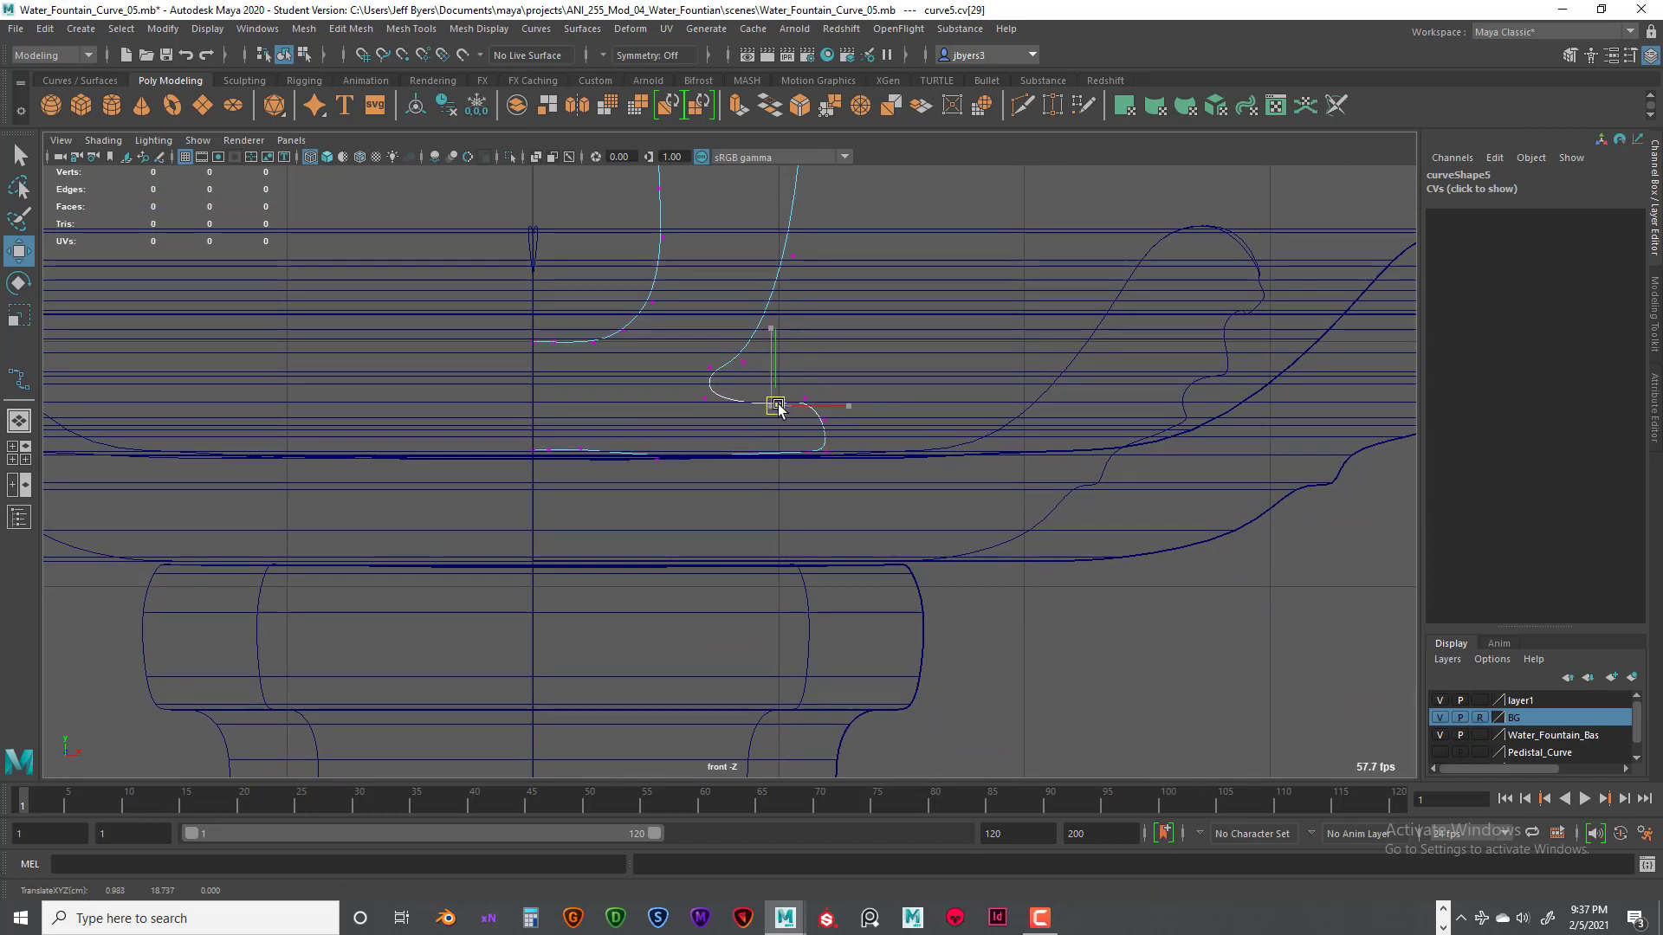
# Step: Set the layer1 display layer to Reference so the bowl cannot be selected
pyautogui.click(803, 397)
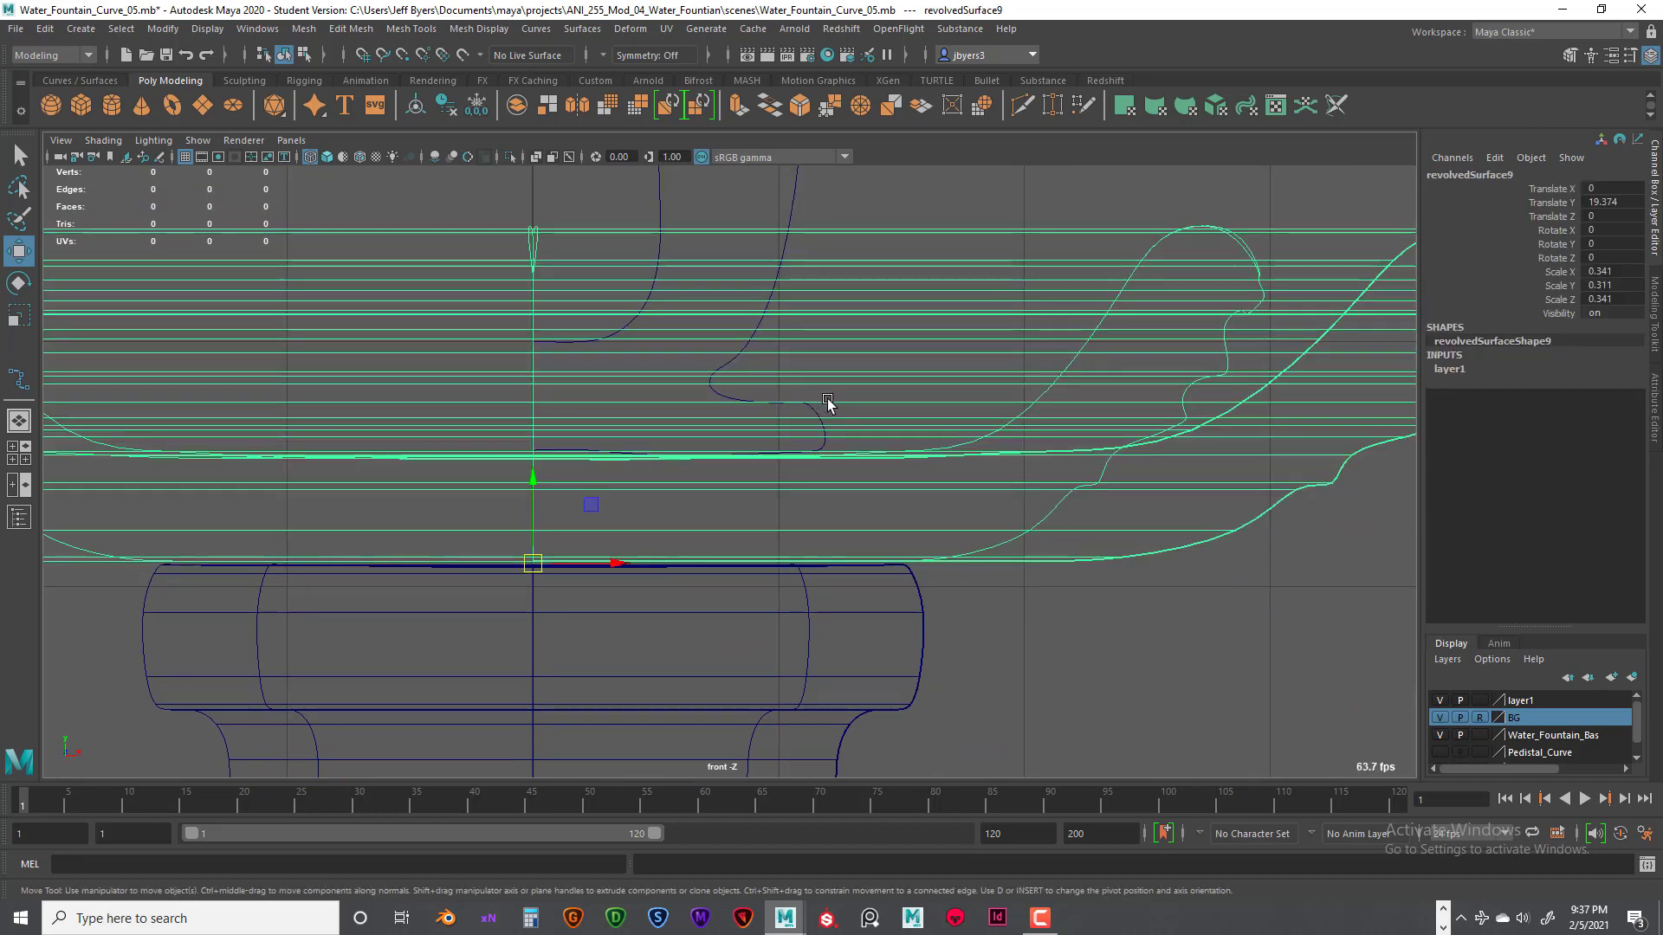
pyautogui.hotkey('ctrl', 'z')
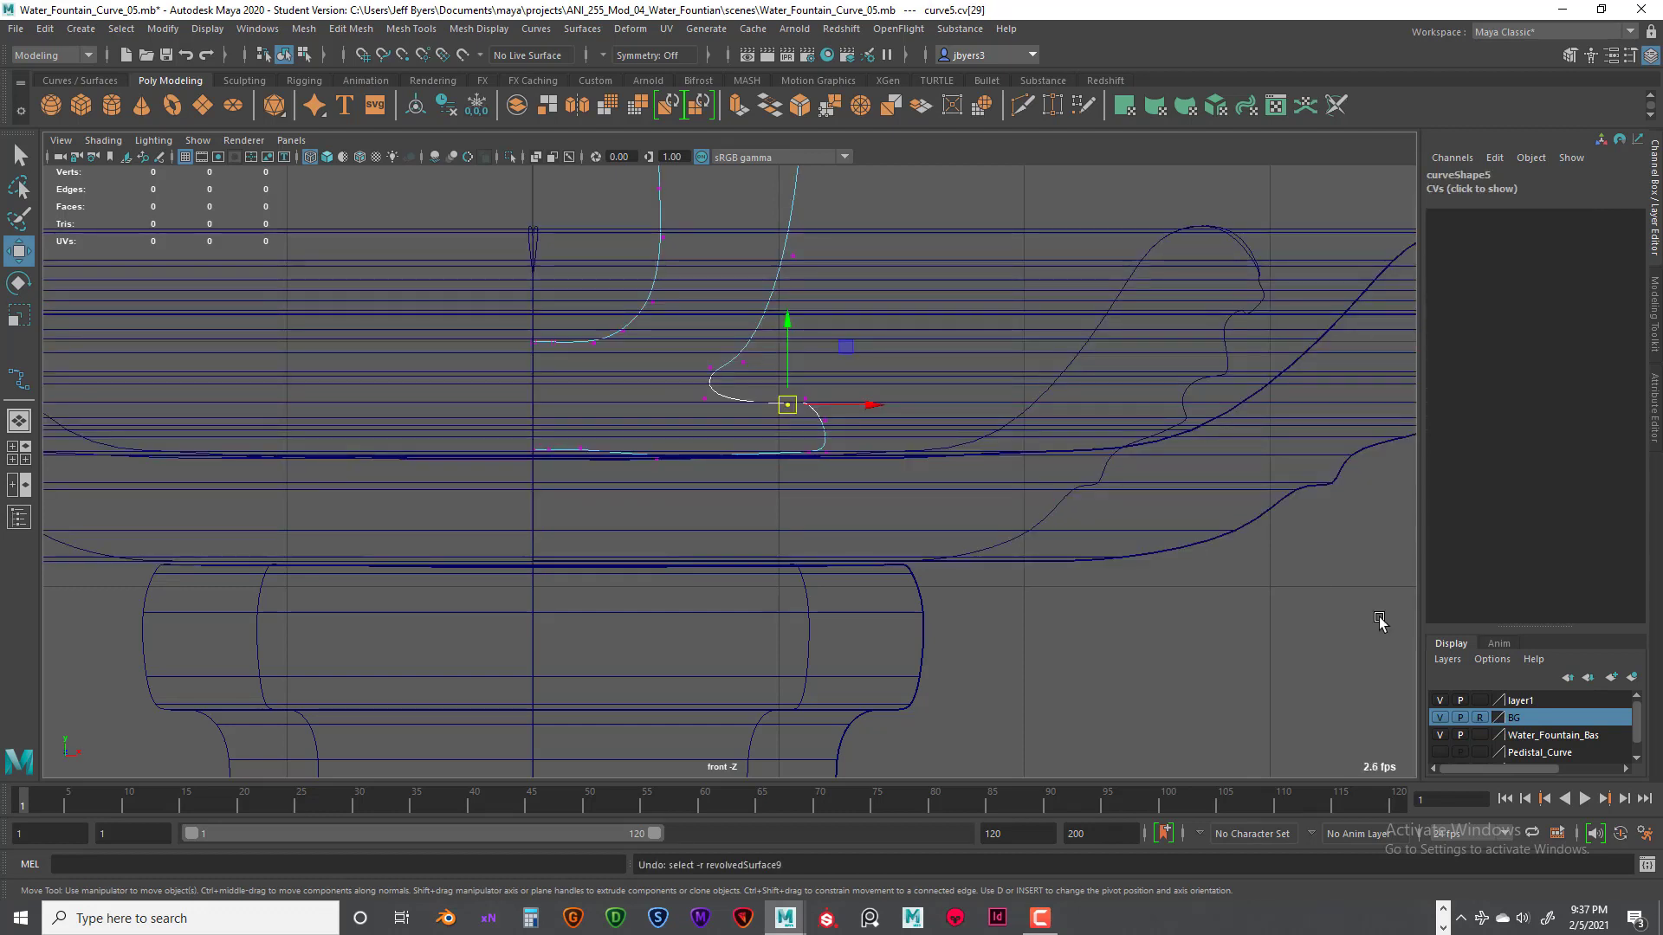
pyautogui.click(1480, 701)
pyautogui.click(1480, 701)
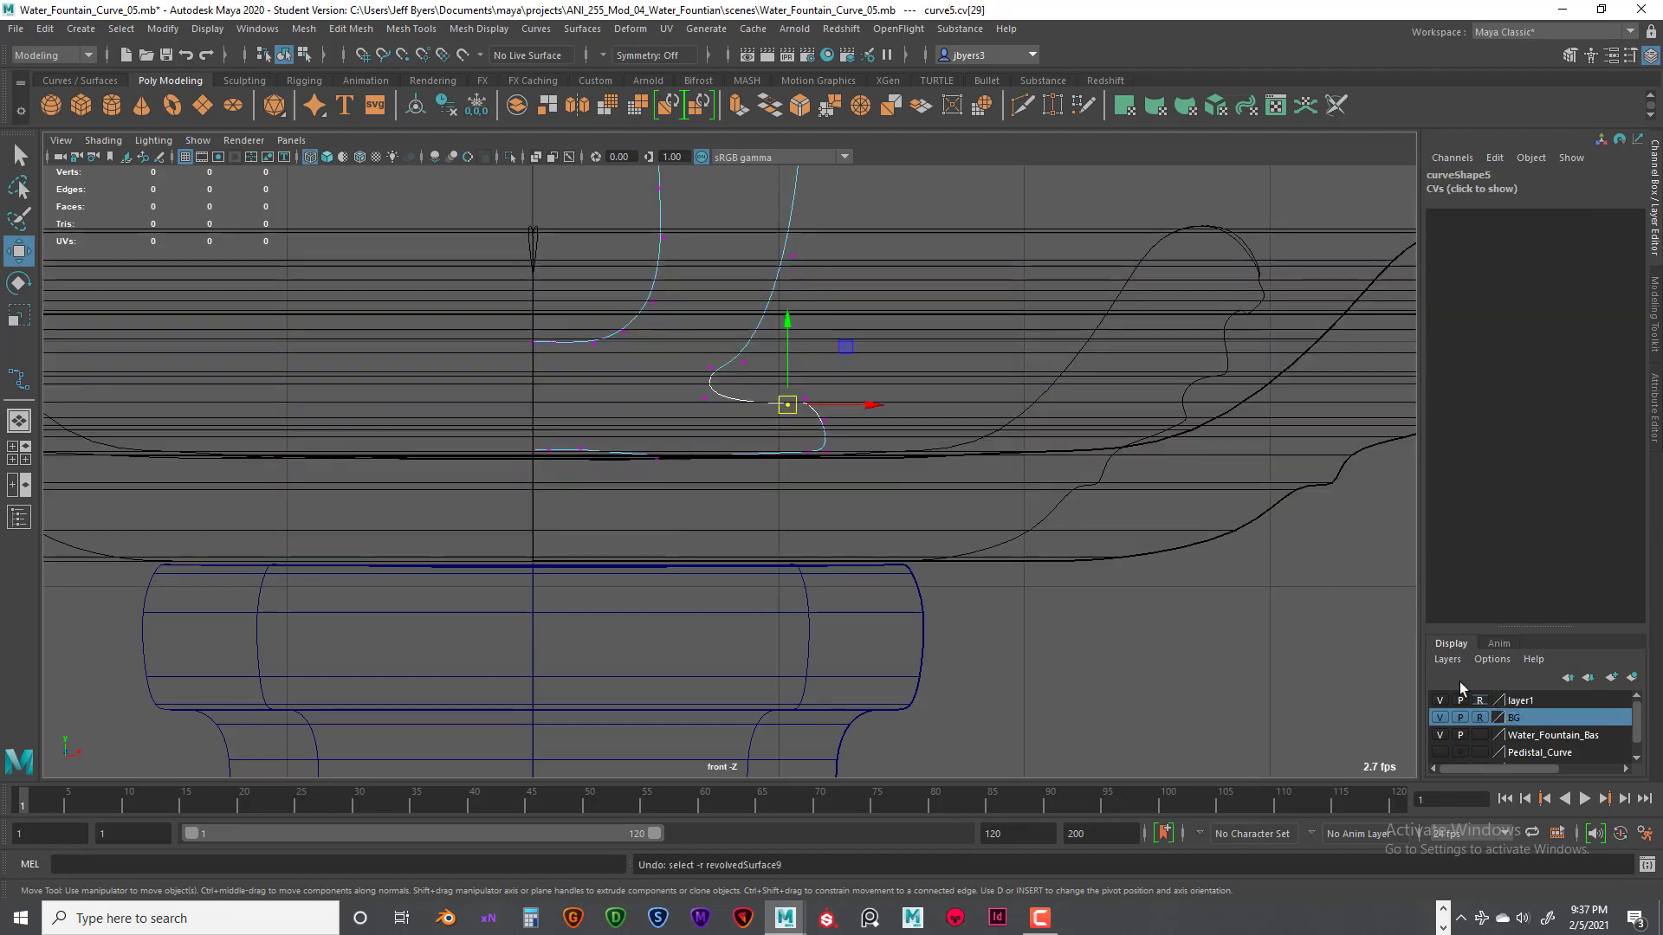
# Step: Reposition the two control vertices on the foot's top edge to flatten it toward the outer corner
pyautogui.click(889, 344)
pyautogui.click(814, 402)
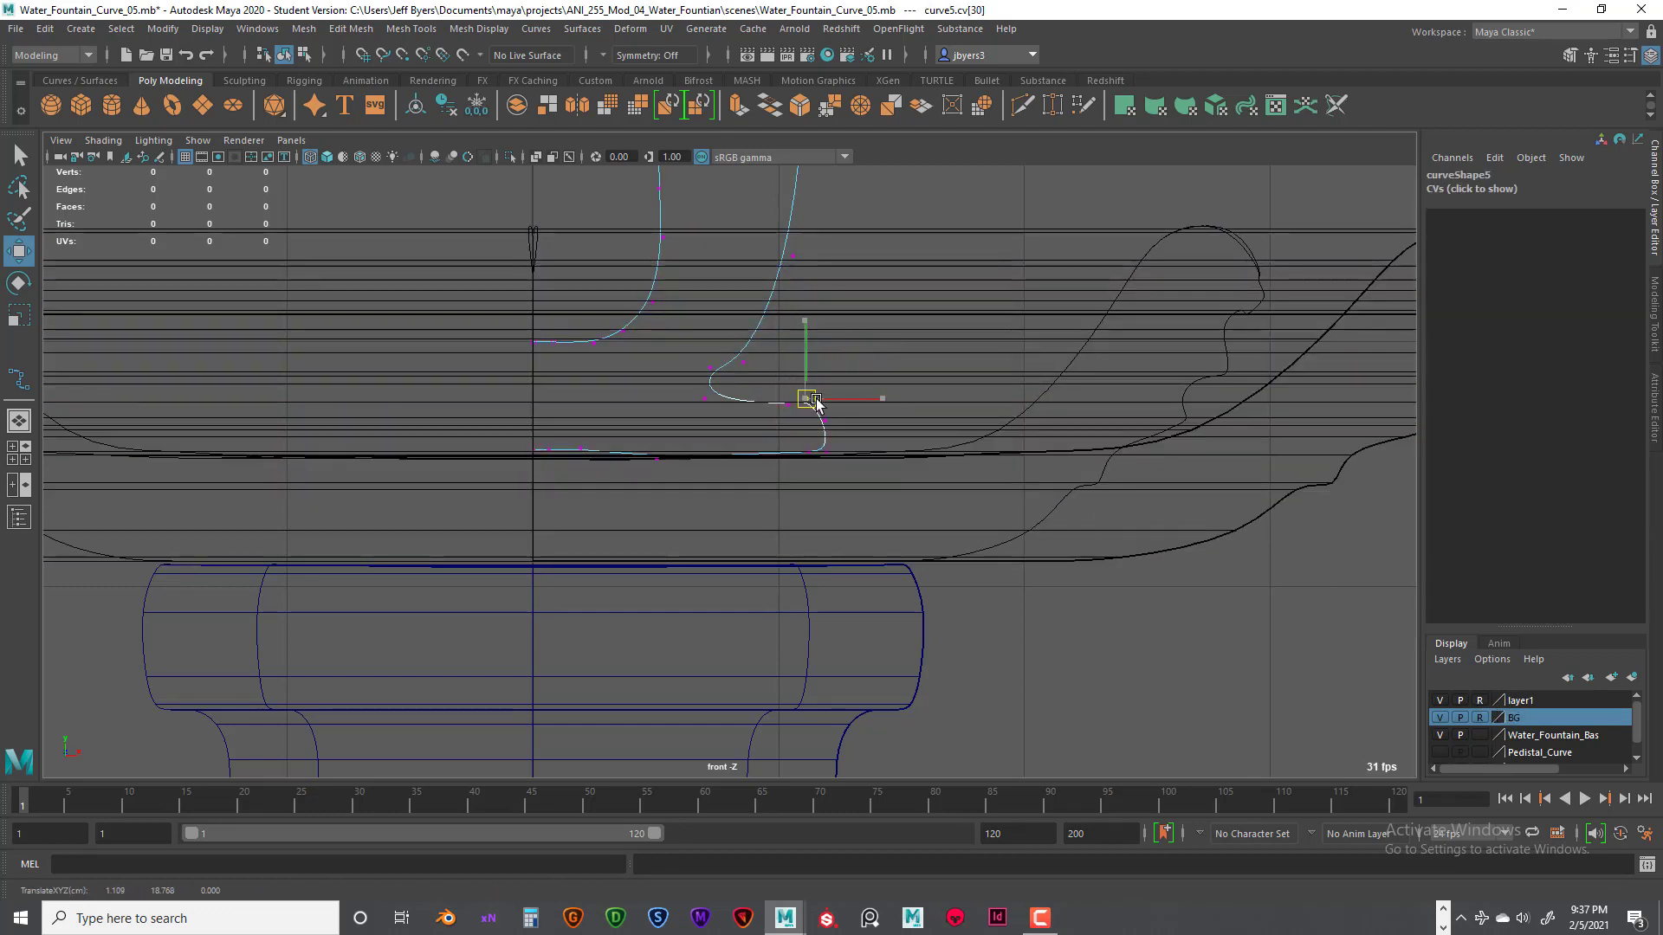
pyautogui.click(793, 405)
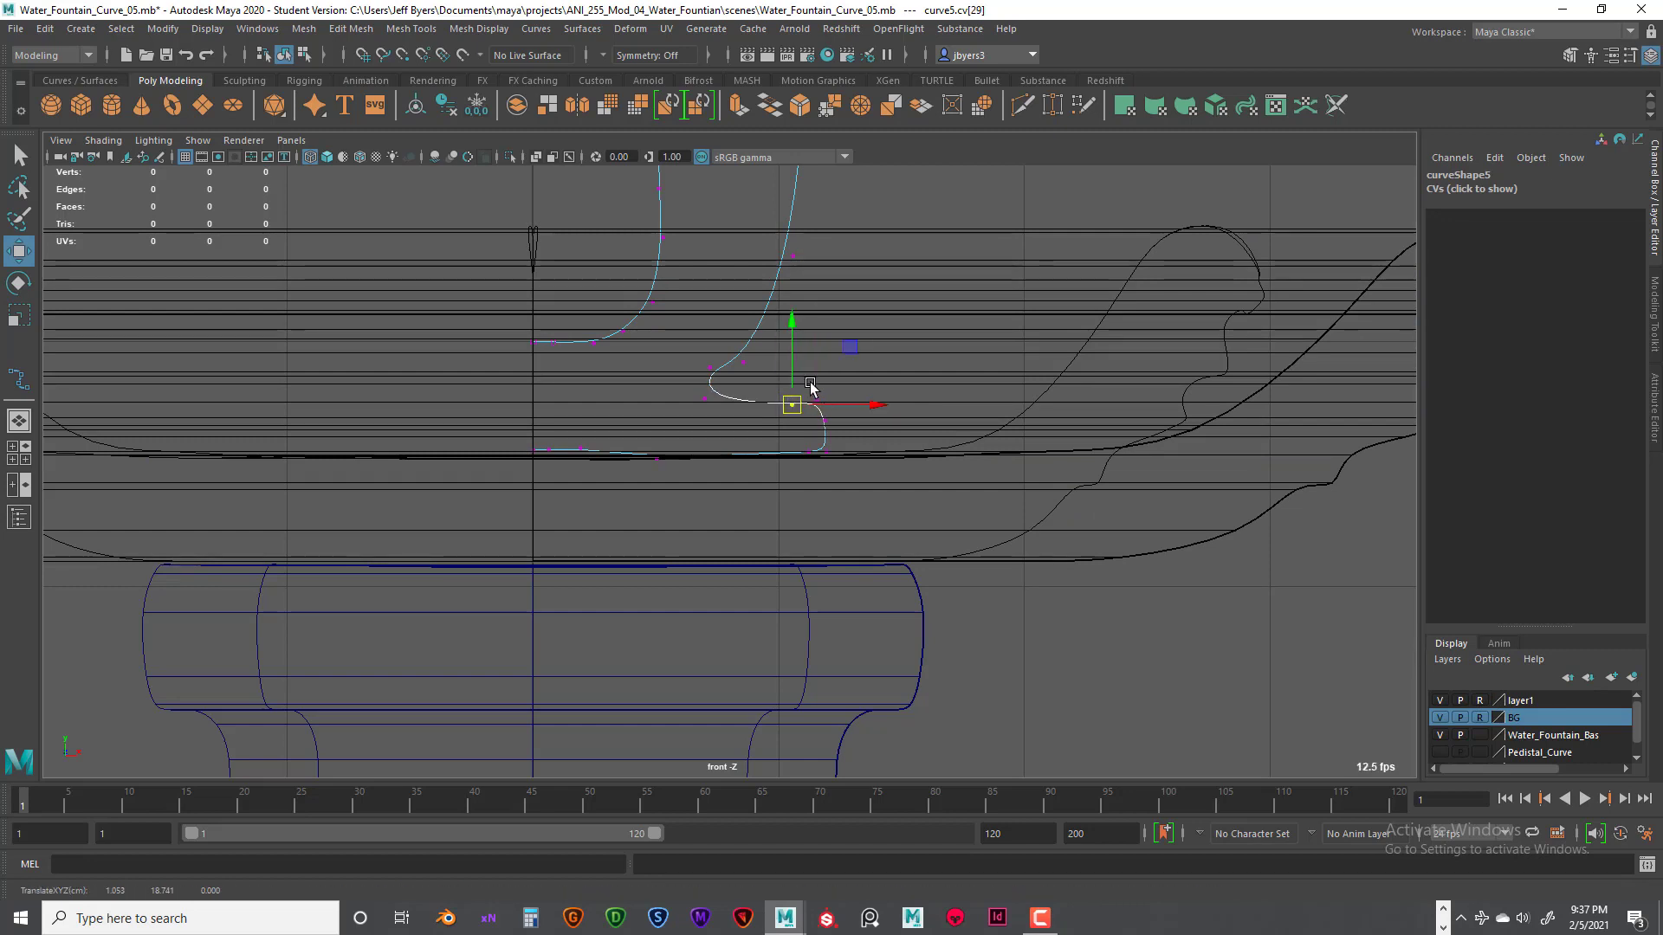
pyautogui.click(816, 402)
pyautogui.moveTo(816, 402); pyautogui.dragTo(716, 410)
pyautogui.click(793, 405)
# Step: Soften the notch above the foot by moving its lower vertex inward of the curve and adjusting the vertex above it
pyautogui.click(713, 414)
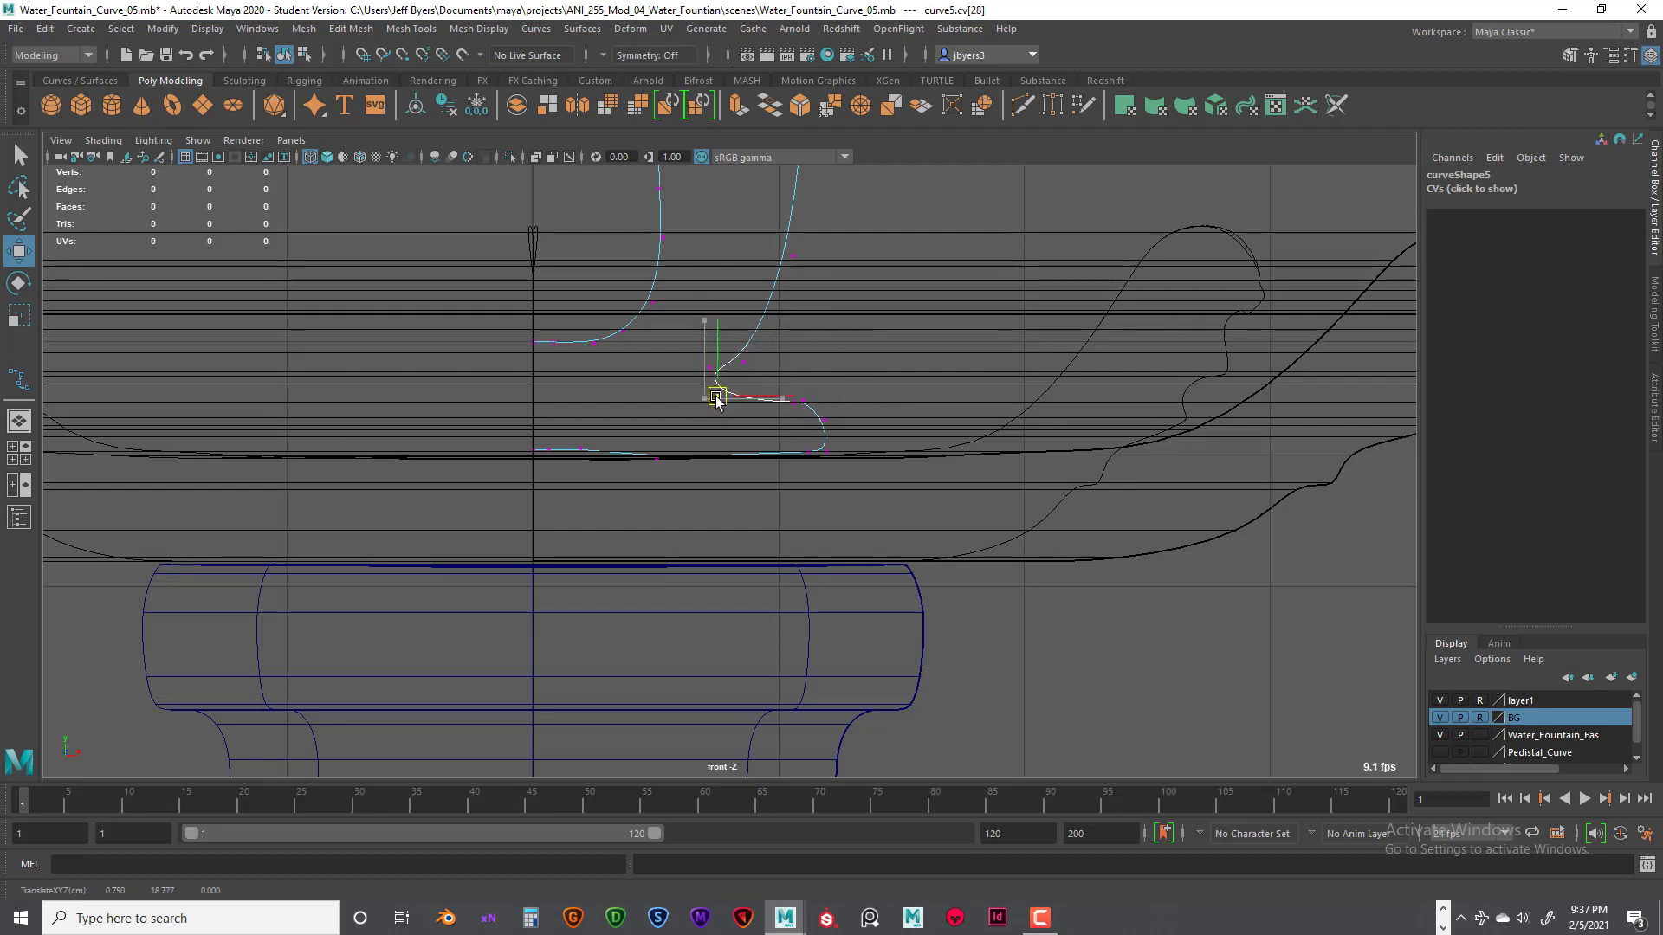
pyautogui.click(741, 373)
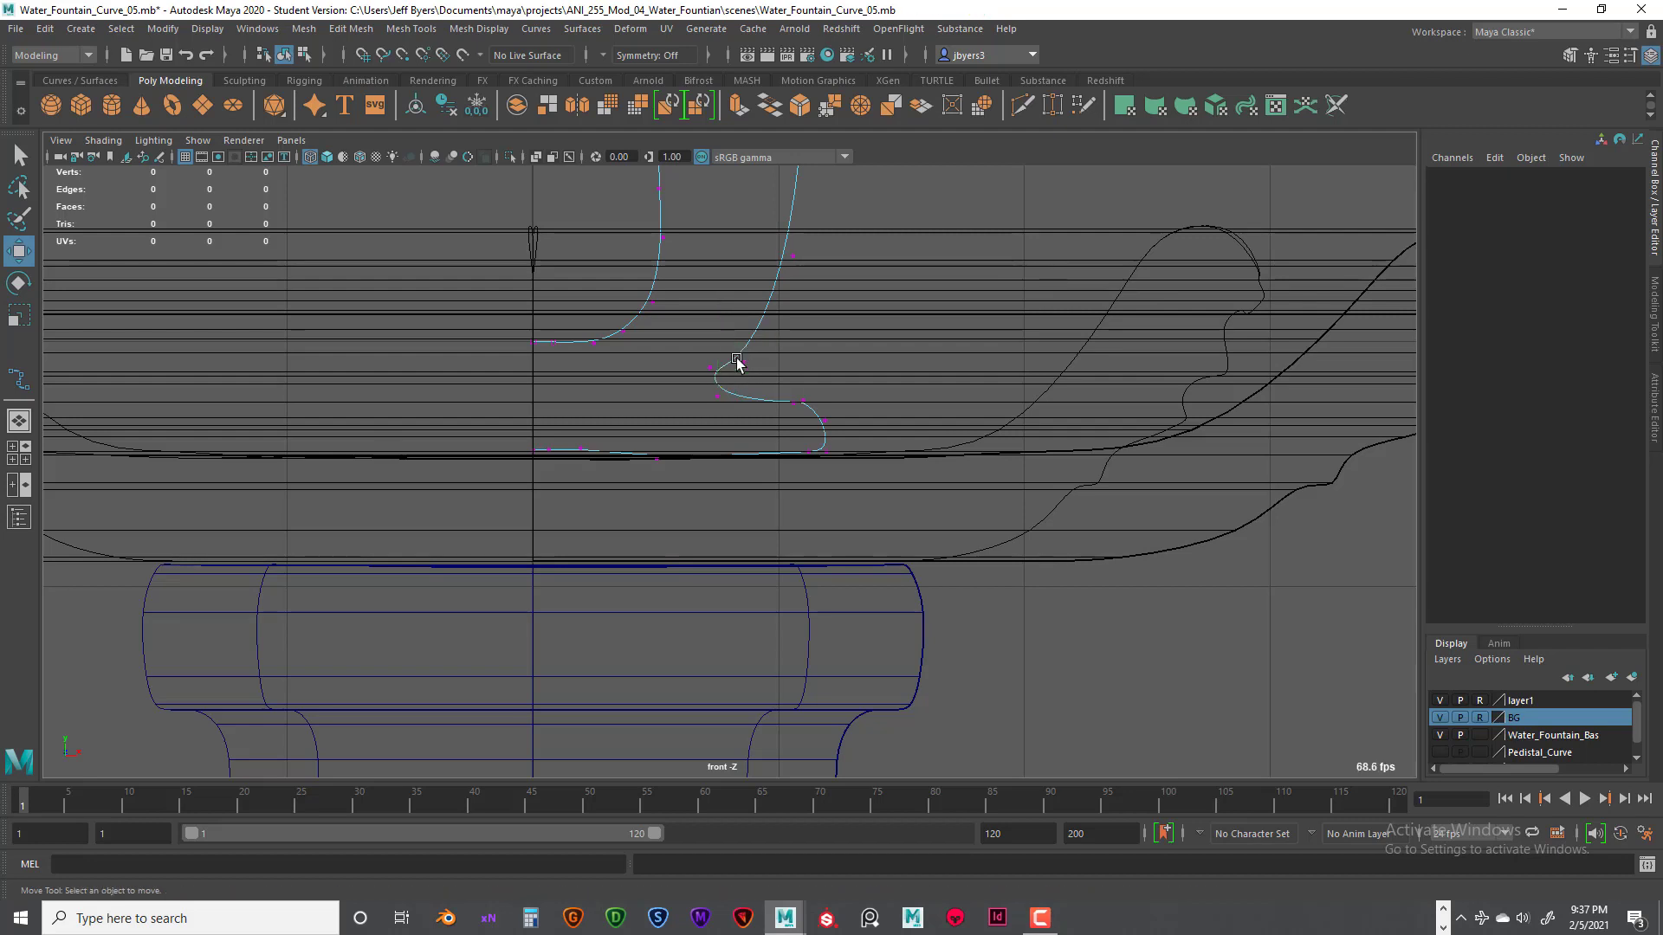
pyautogui.moveTo(737, 362)
pyautogui.mouseDown()
pyautogui.moveTo(703, 364)
pyautogui.moveTo(746, 363)
pyautogui.moveTo(767, 386)
pyautogui.moveTo(741, 370)
pyautogui.mouseUp()
pyautogui.click(734, 362)
# Step: Flatten the profile's underside by lowering the vertices nearest the centre axis to the bowl's floor
pyautogui.scroll(-6, 847, 349)
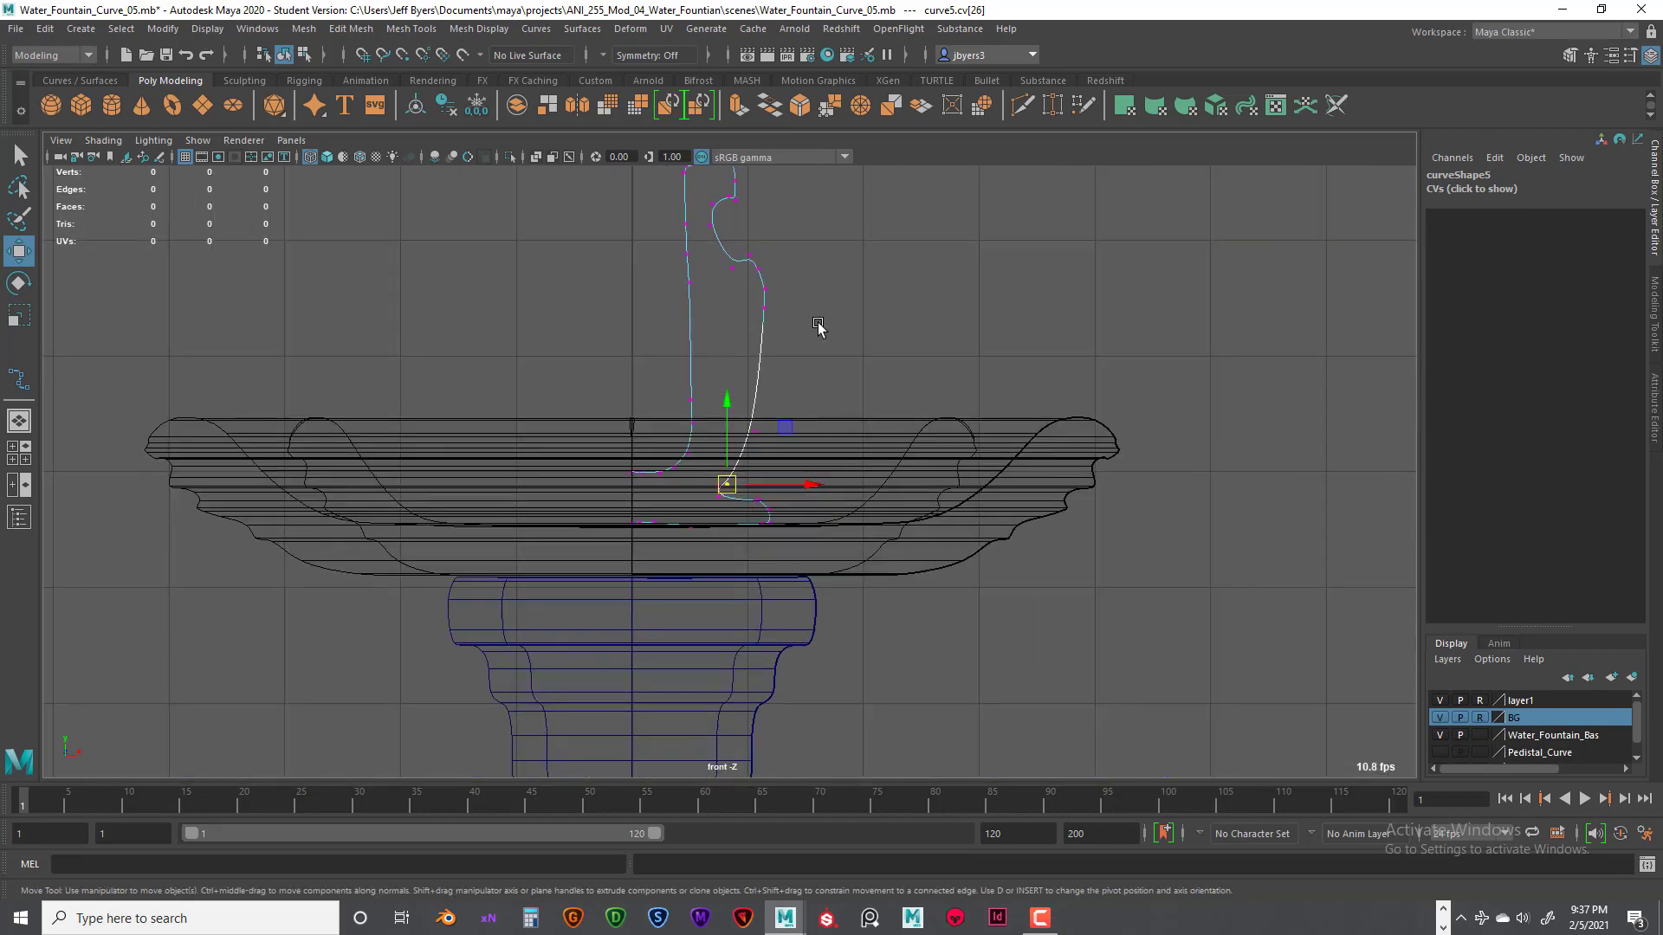
pyautogui.scroll(8, 682, 506)
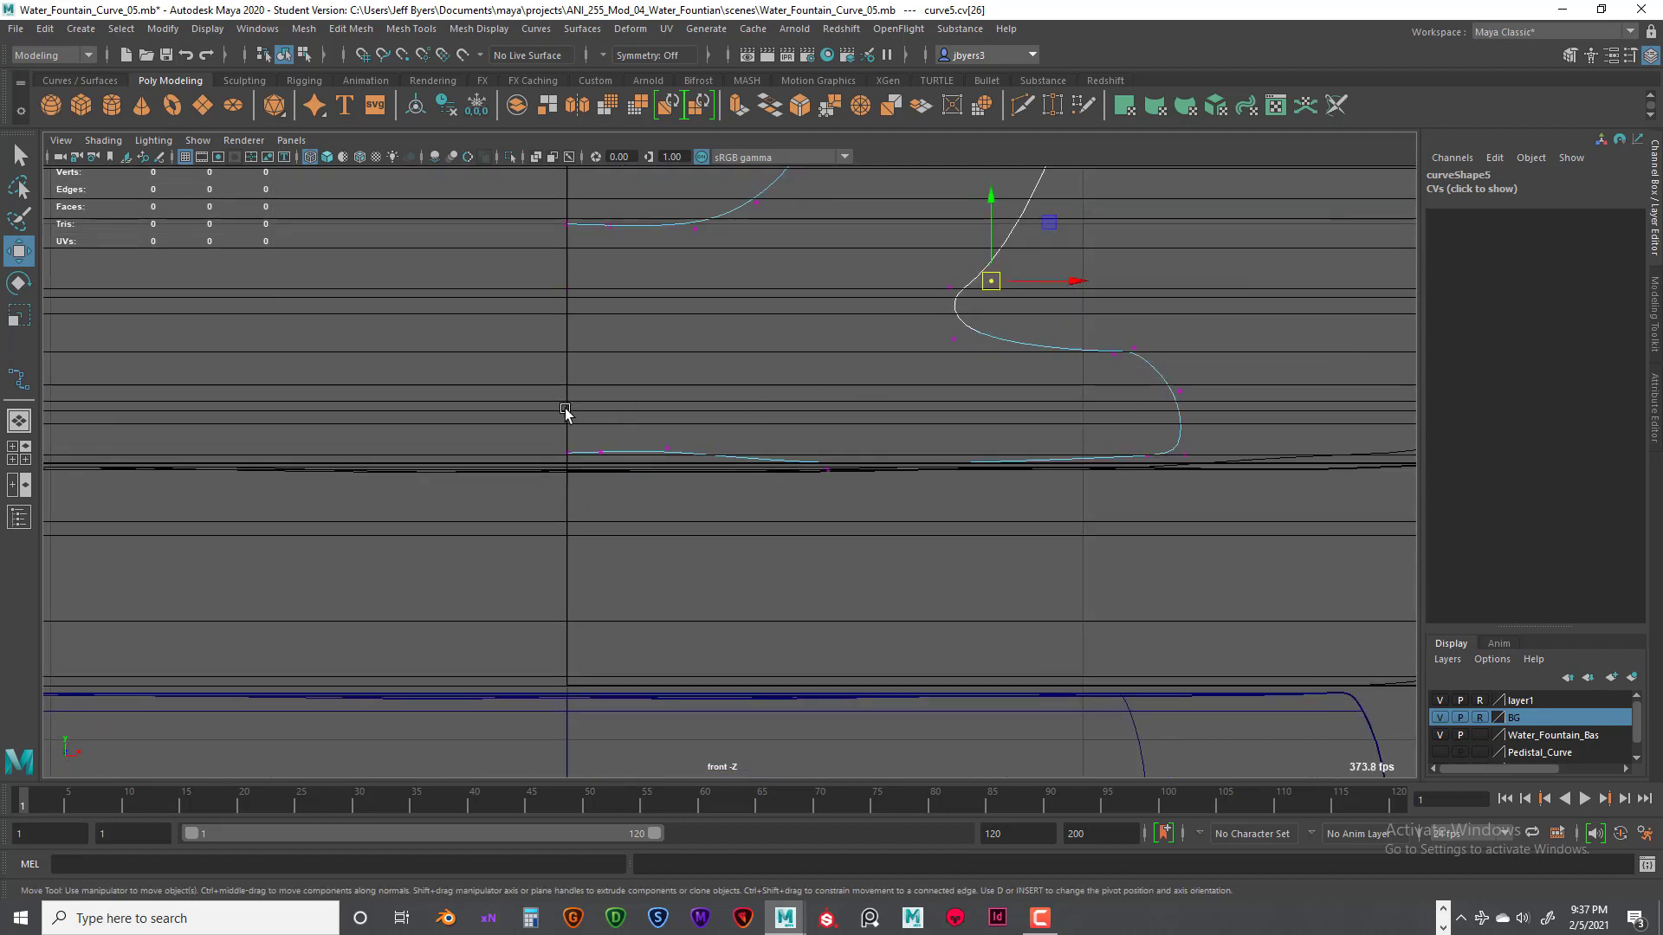
pyautogui.moveTo(565, 412); pyautogui.dragTo(706, 482)
pyautogui.moveTo(617, 379); pyautogui.dragTo(664, 400)
pyautogui.click(666, 460)
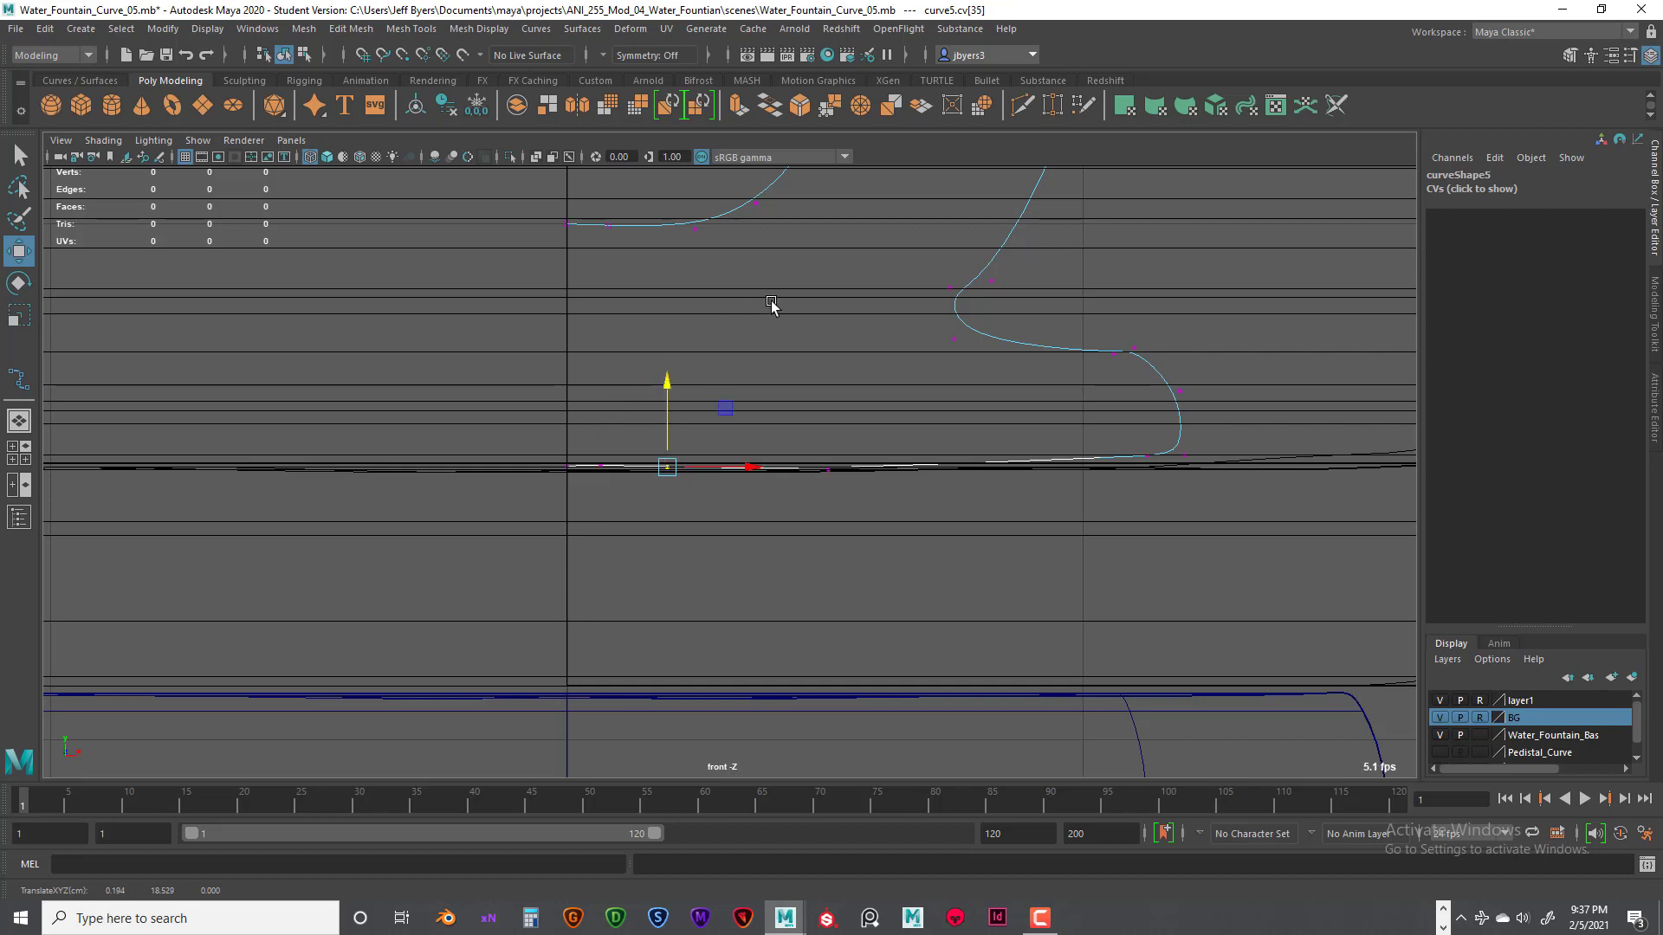
# Step: Select all profile vertices except the end ones near the axis and shift them slightly toward the centre axis
pyautogui.scroll(-6, 747, 455)
pyautogui.scroll(3, 784, 432)
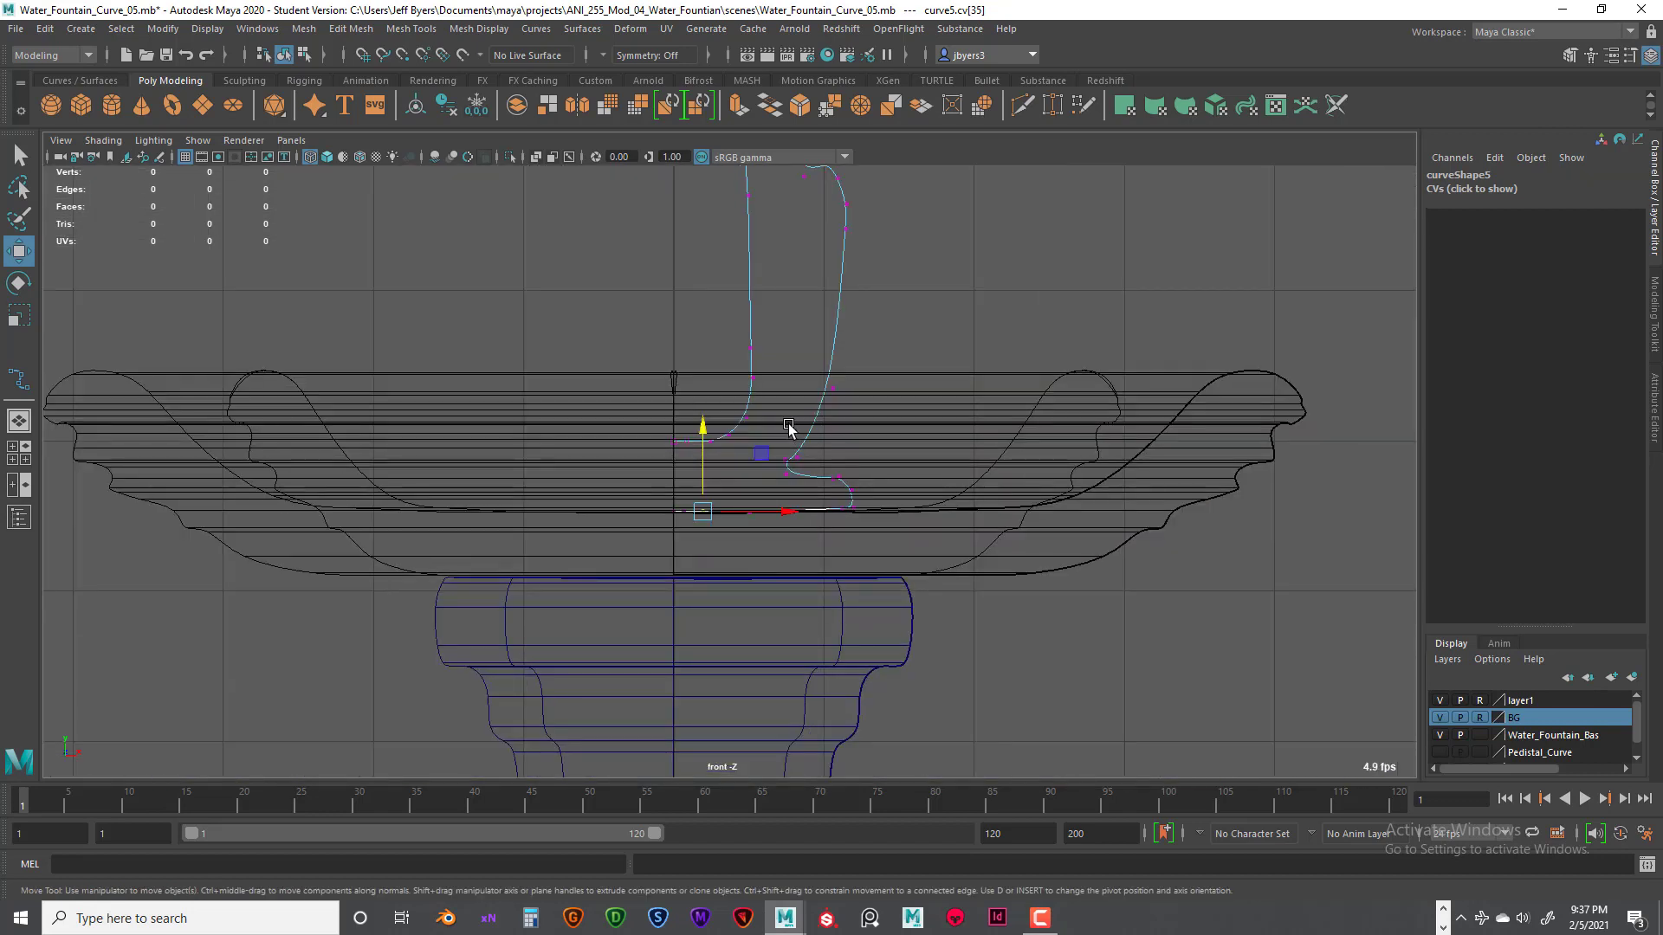
pyautogui.scroll(-5, 788, 427)
pyautogui.moveTo(735, 307); pyautogui.dragTo(847, 499)
pyautogui.scroll(5, 835, 502)
pyautogui.scroll(2, 836, 502)
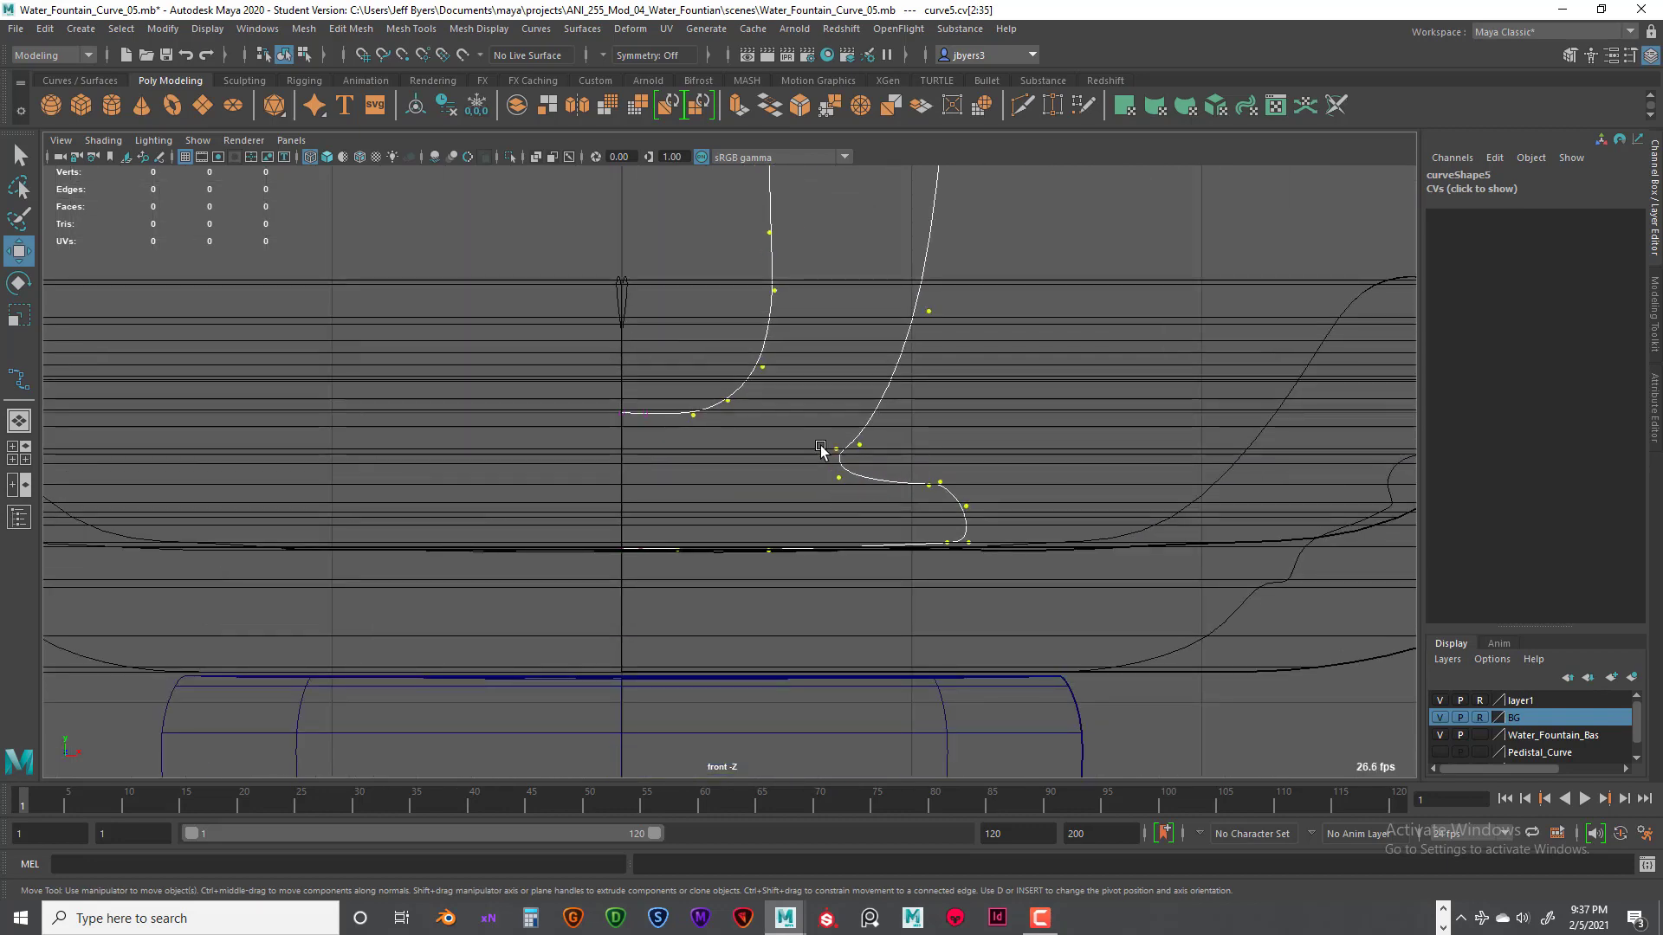
pyautogui.scroll(3, 824, 453)
pyautogui.moveTo(863, 317); pyautogui.dragTo(844, 317)
pyautogui.scroll(-4, 892, 400)
pyautogui.scroll(3, 892, 399)
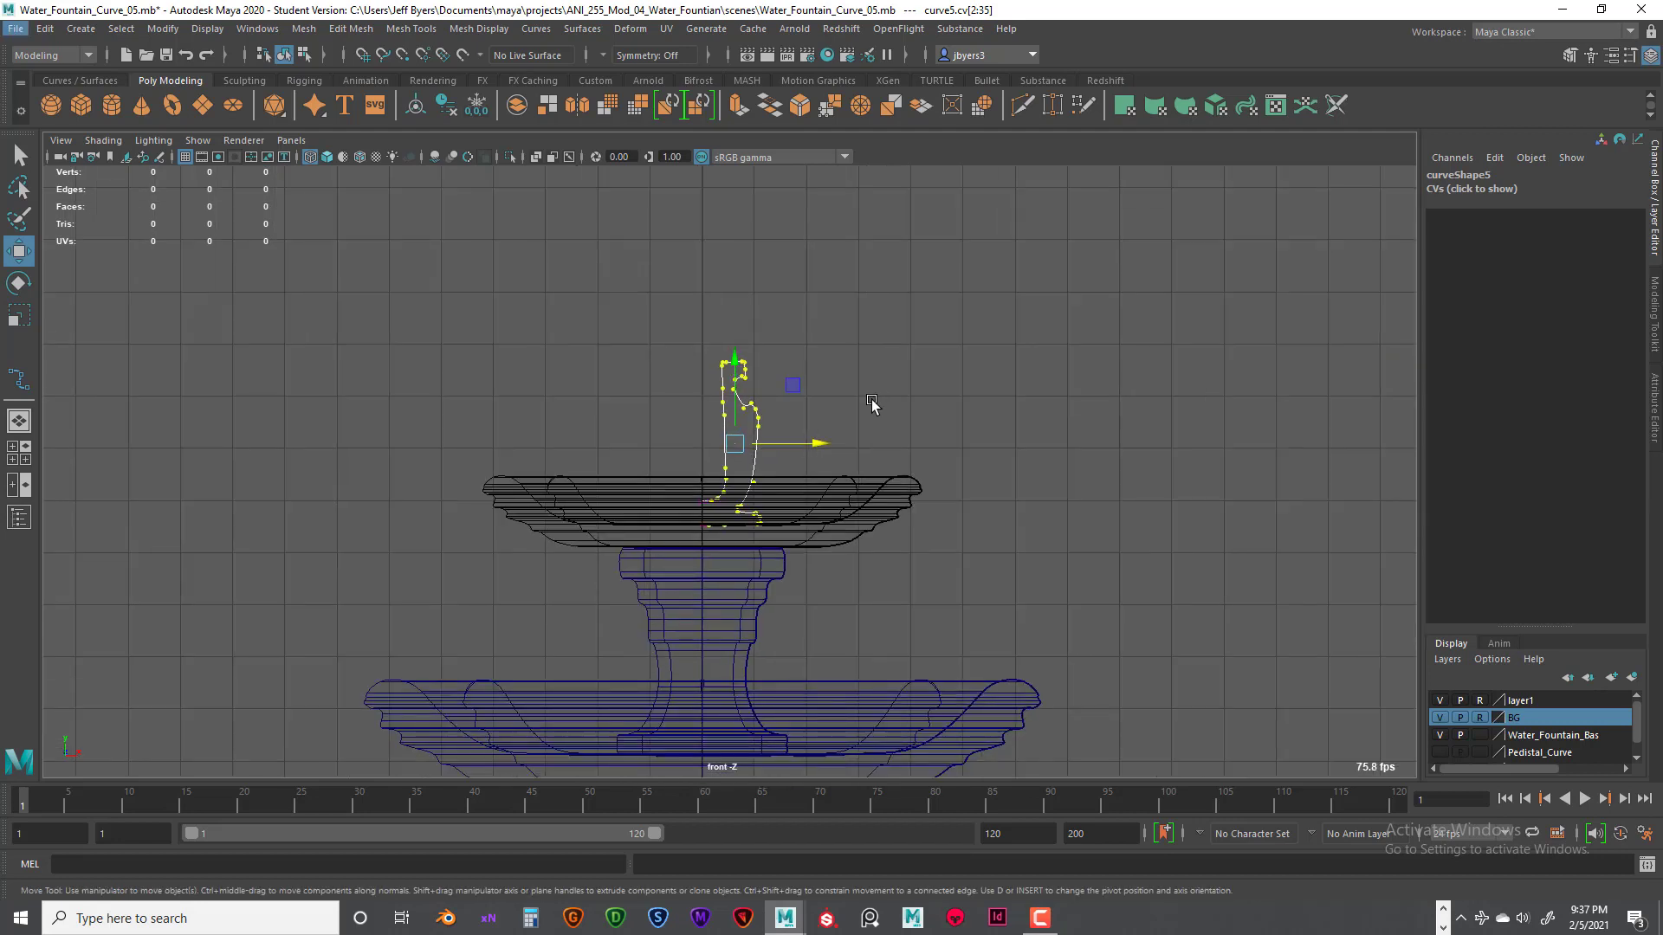
# Step: Select the whole profile curve as an object and return to editing its control vertices
pyautogui.rightClick(760, 383)
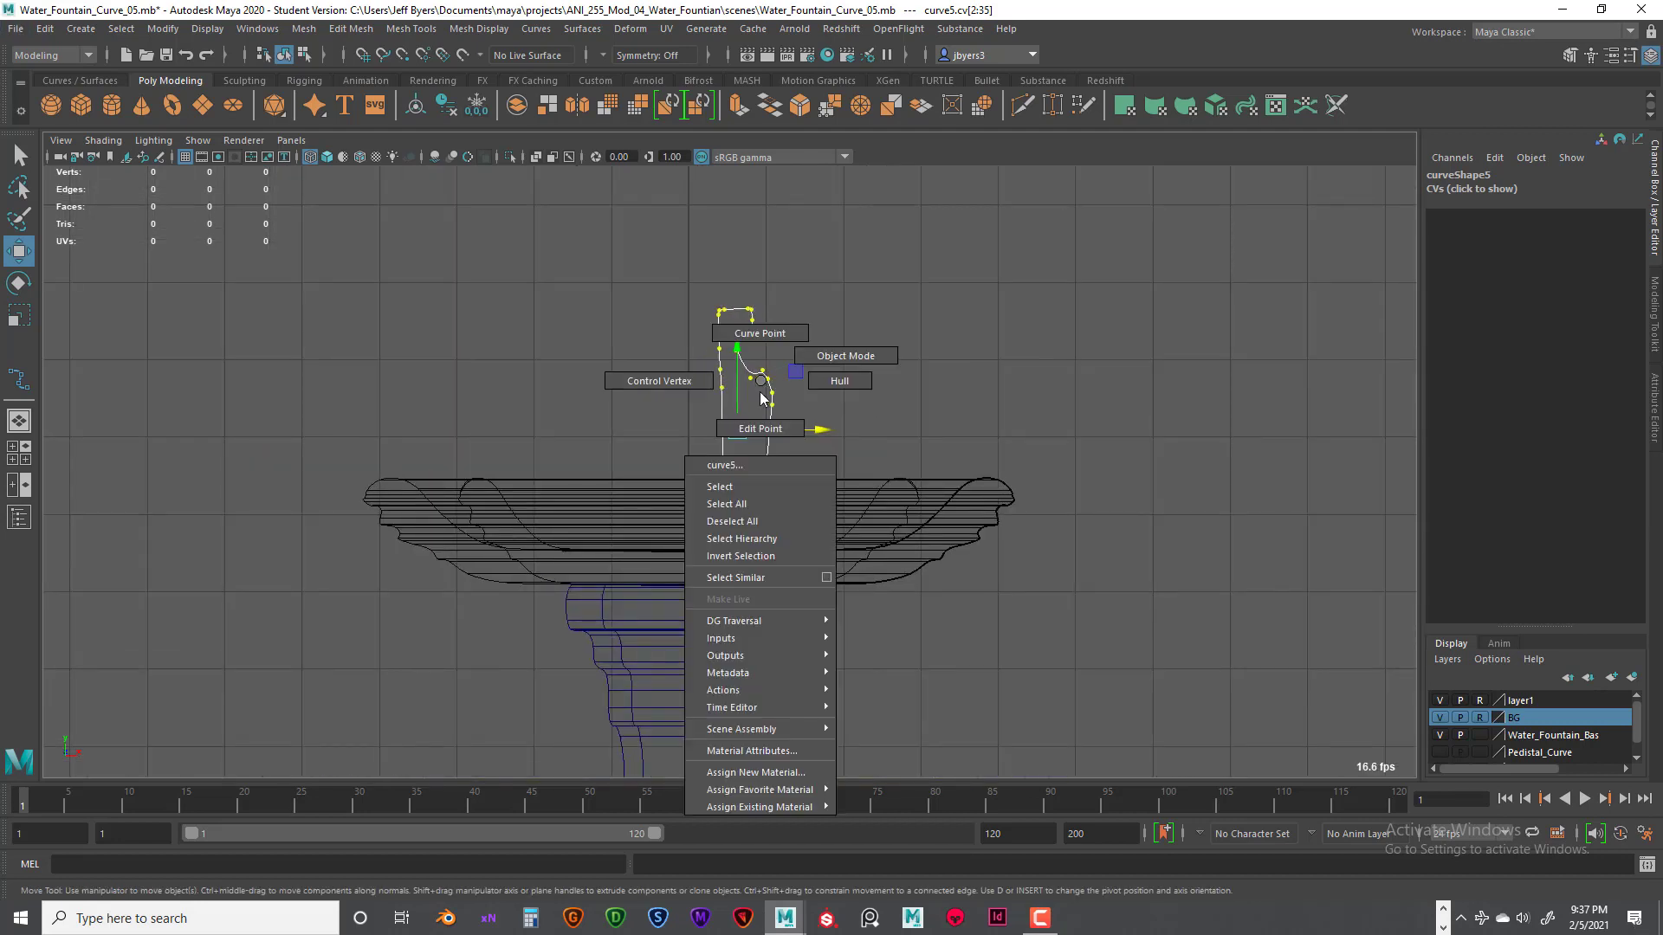
pyautogui.click(732, 487)
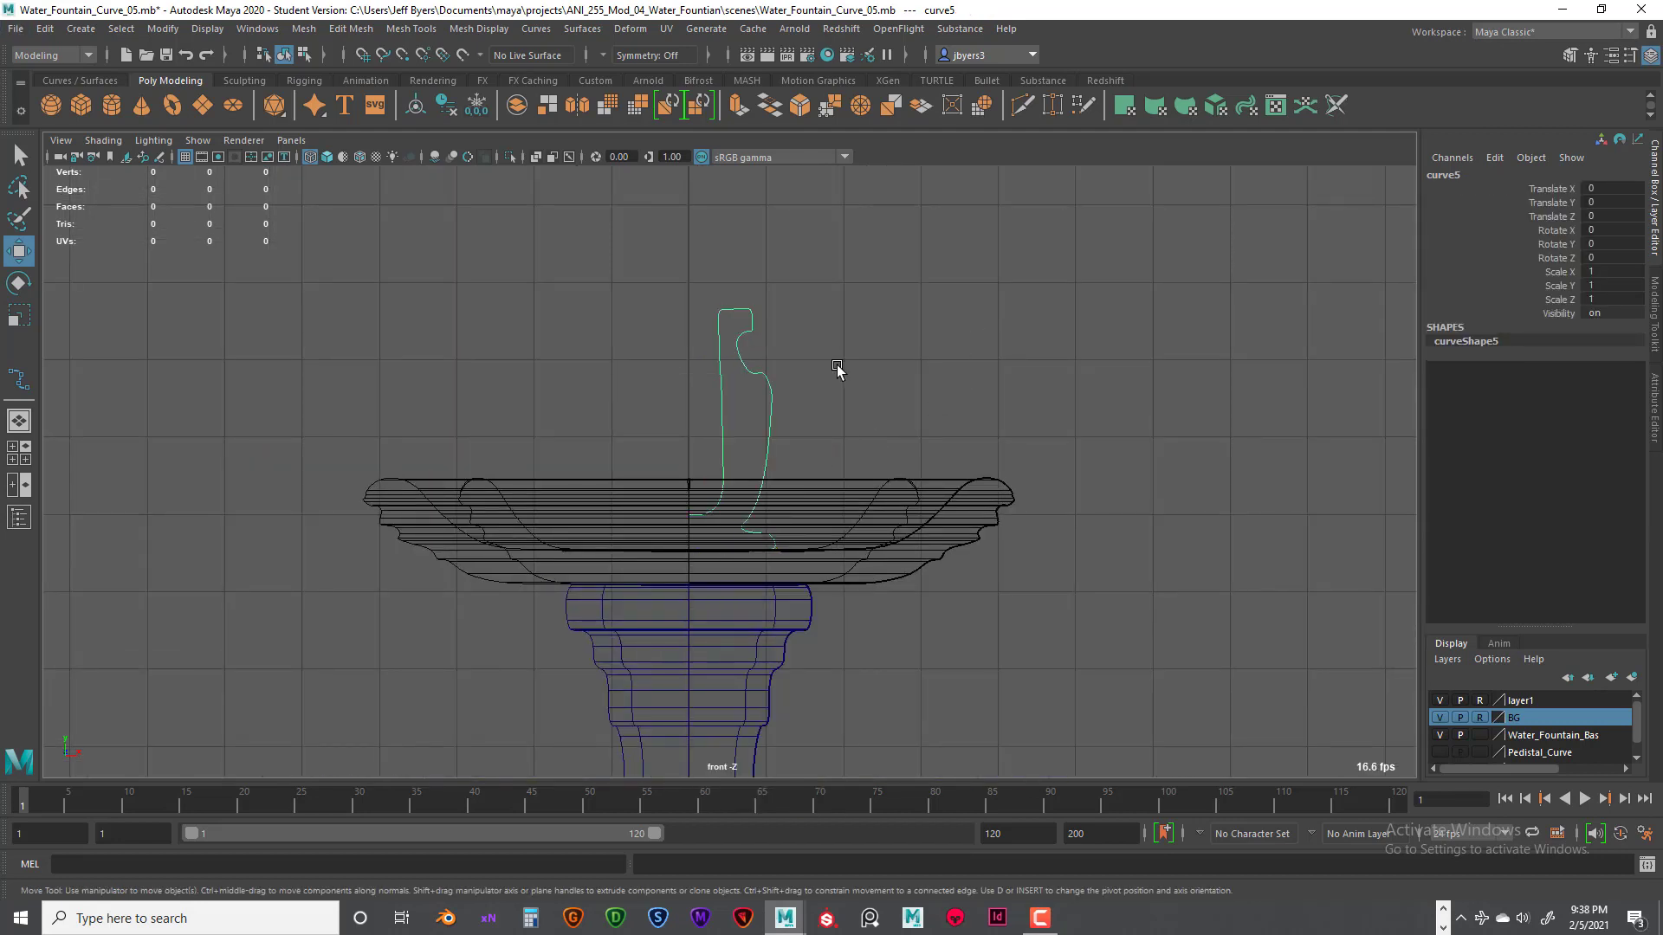
pyautogui.click(765, 388)
pyautogui.click(767, 386)
pyautogui.scroll(3, 762, 363)
pyautogui.rightClick(742, 331)
pyautogui.click(673, 340)
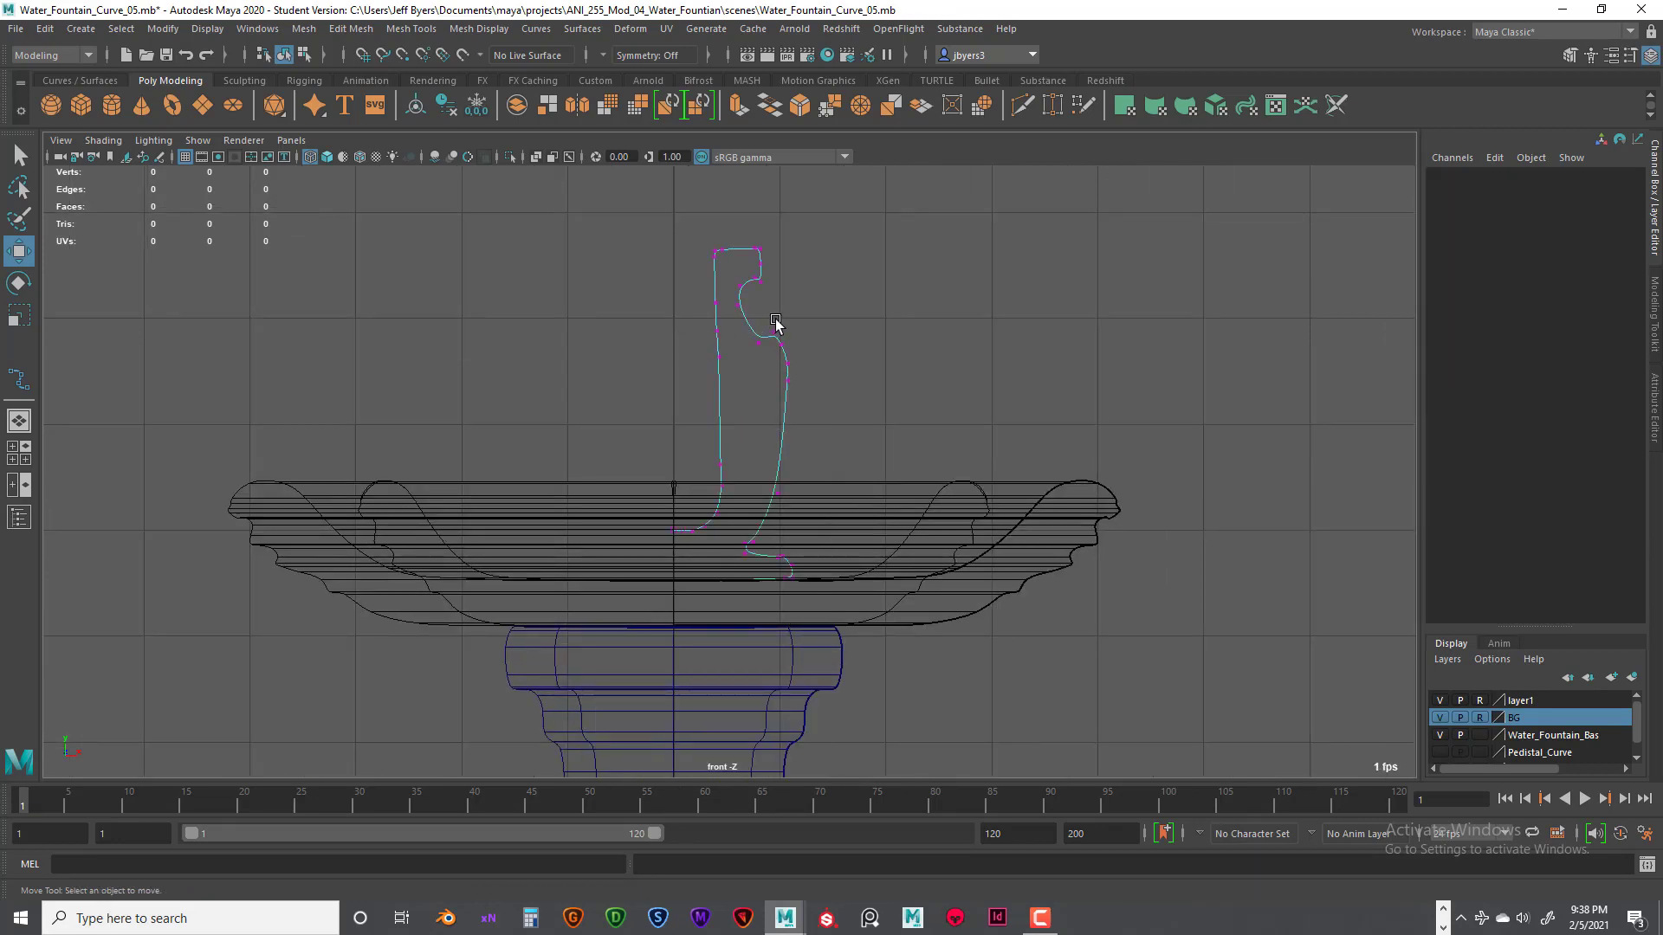
# Step: Widen the body by moving the outer shoulder vertices and the lower outer wall vertex away from the axis
pyautogui.moveTo(762, 304); pyautogui.dragTo(852, 360)
pyautogui.click(779, 491)
pyautogui.moveTo(802, 486); pyautogui.dragTo(846, 493)
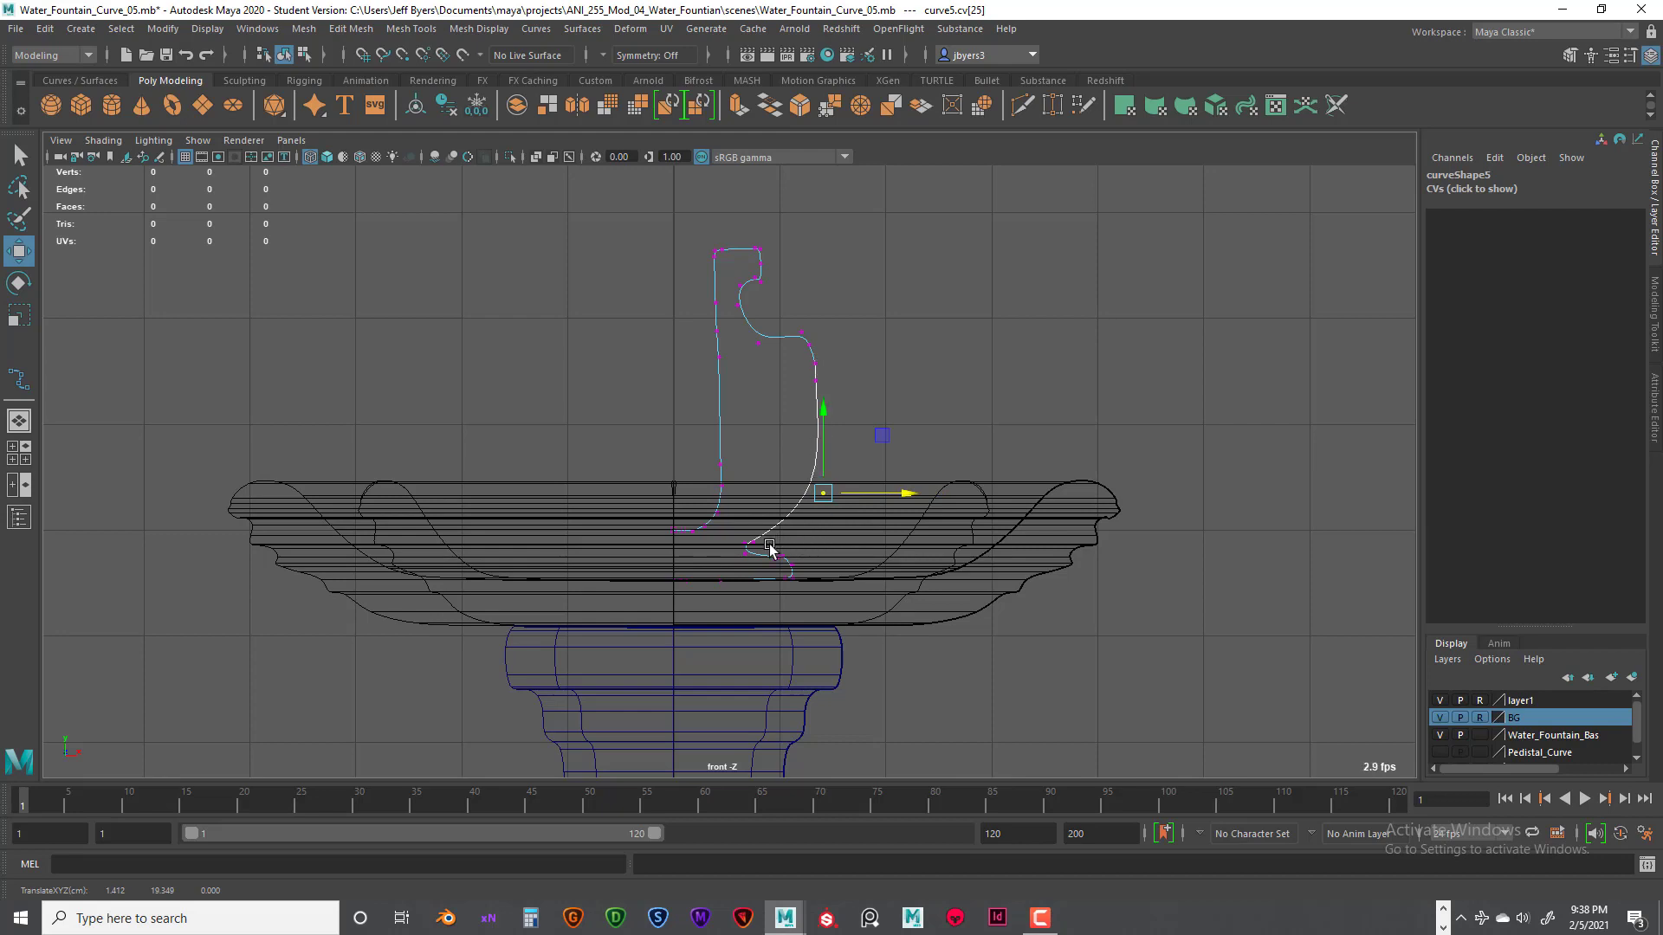
# Step: Shift the foot and notch vertices outward, and pull the outer shoulder vertices slightly back toward the axis
pyautogui.moveTo(764, 547); pyautogui.dragTo(810, 581)
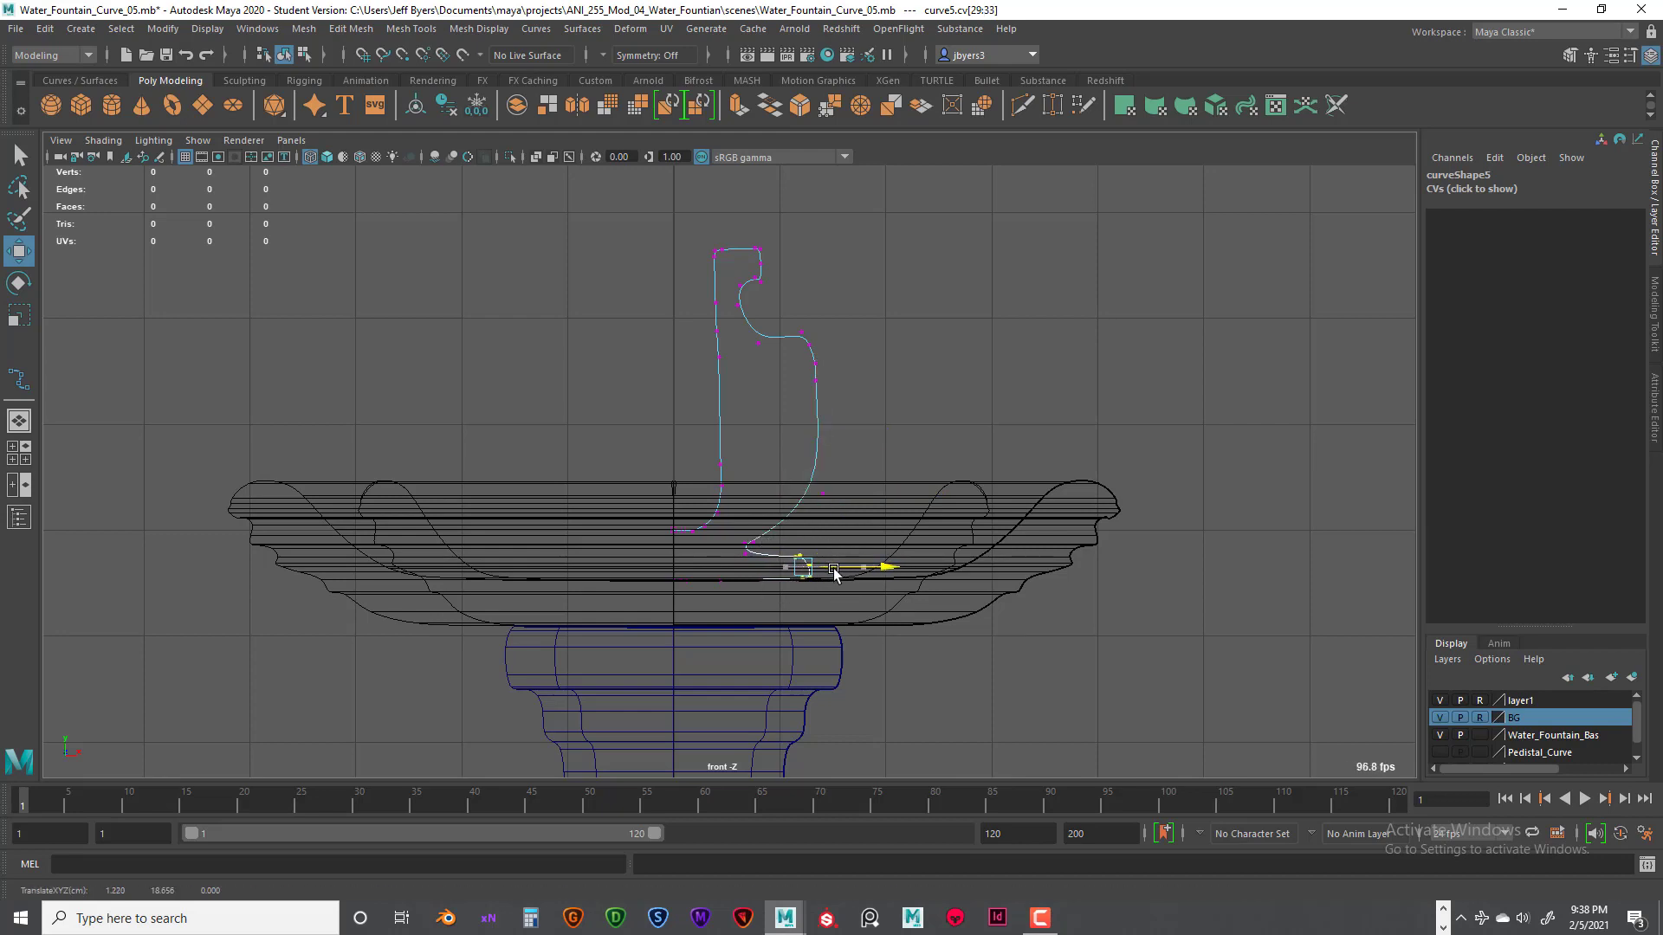
pyautogui.moveTo(737, 529); pyautogui.dragTo(801, 548)
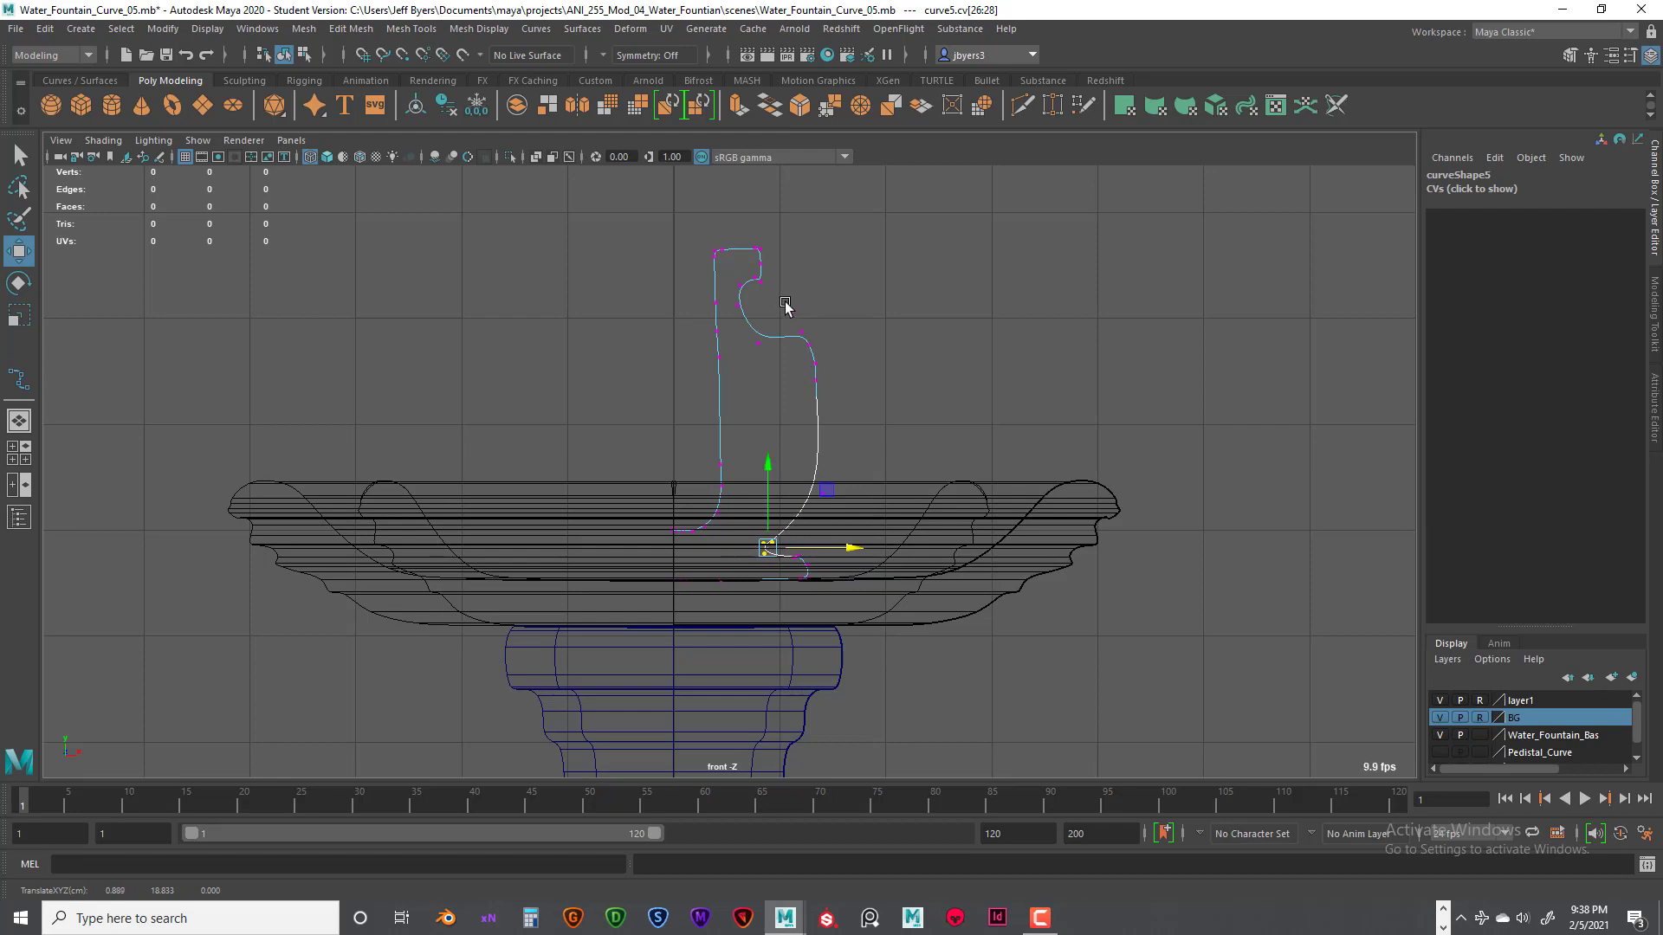
pyautogui.moveTo(784, 304); pyautogui.dragTo(844, 356)
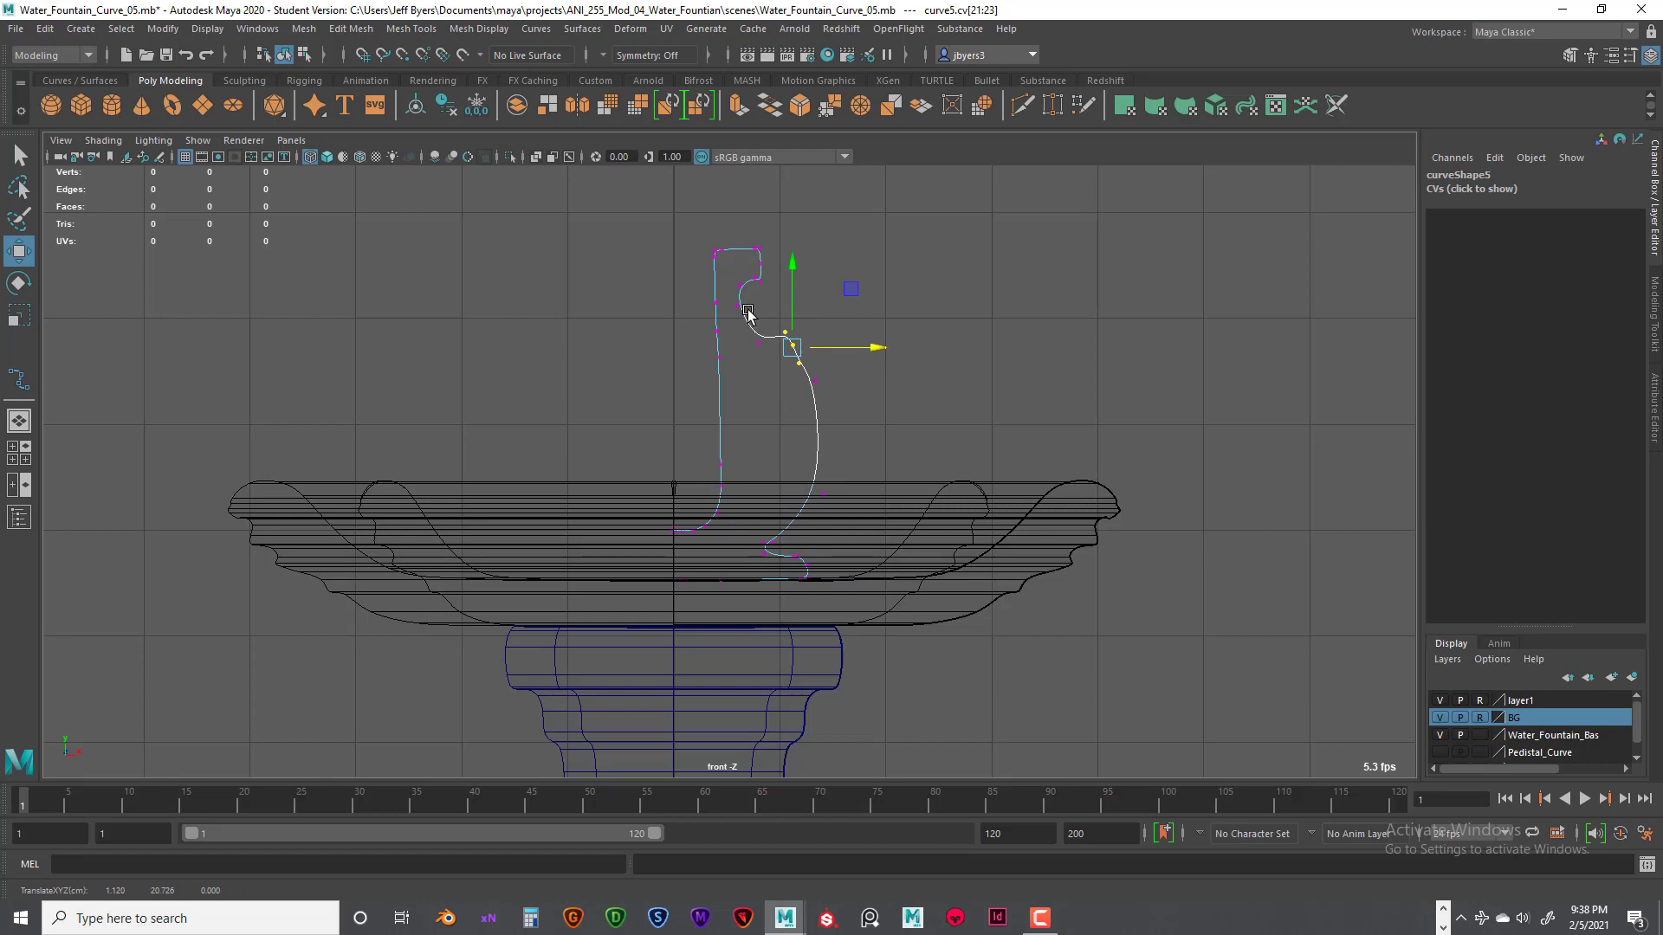
# Step: Round the body's shoulder into a smooth bulge by moving the upper outer wall vertices outward and down along the profile
pyautogui.moveTo(748, 312); pyautogui.dragTo(823, 341)
pyautogui.scroll(3, 838, 349)
pyautogui.click(887, 333)
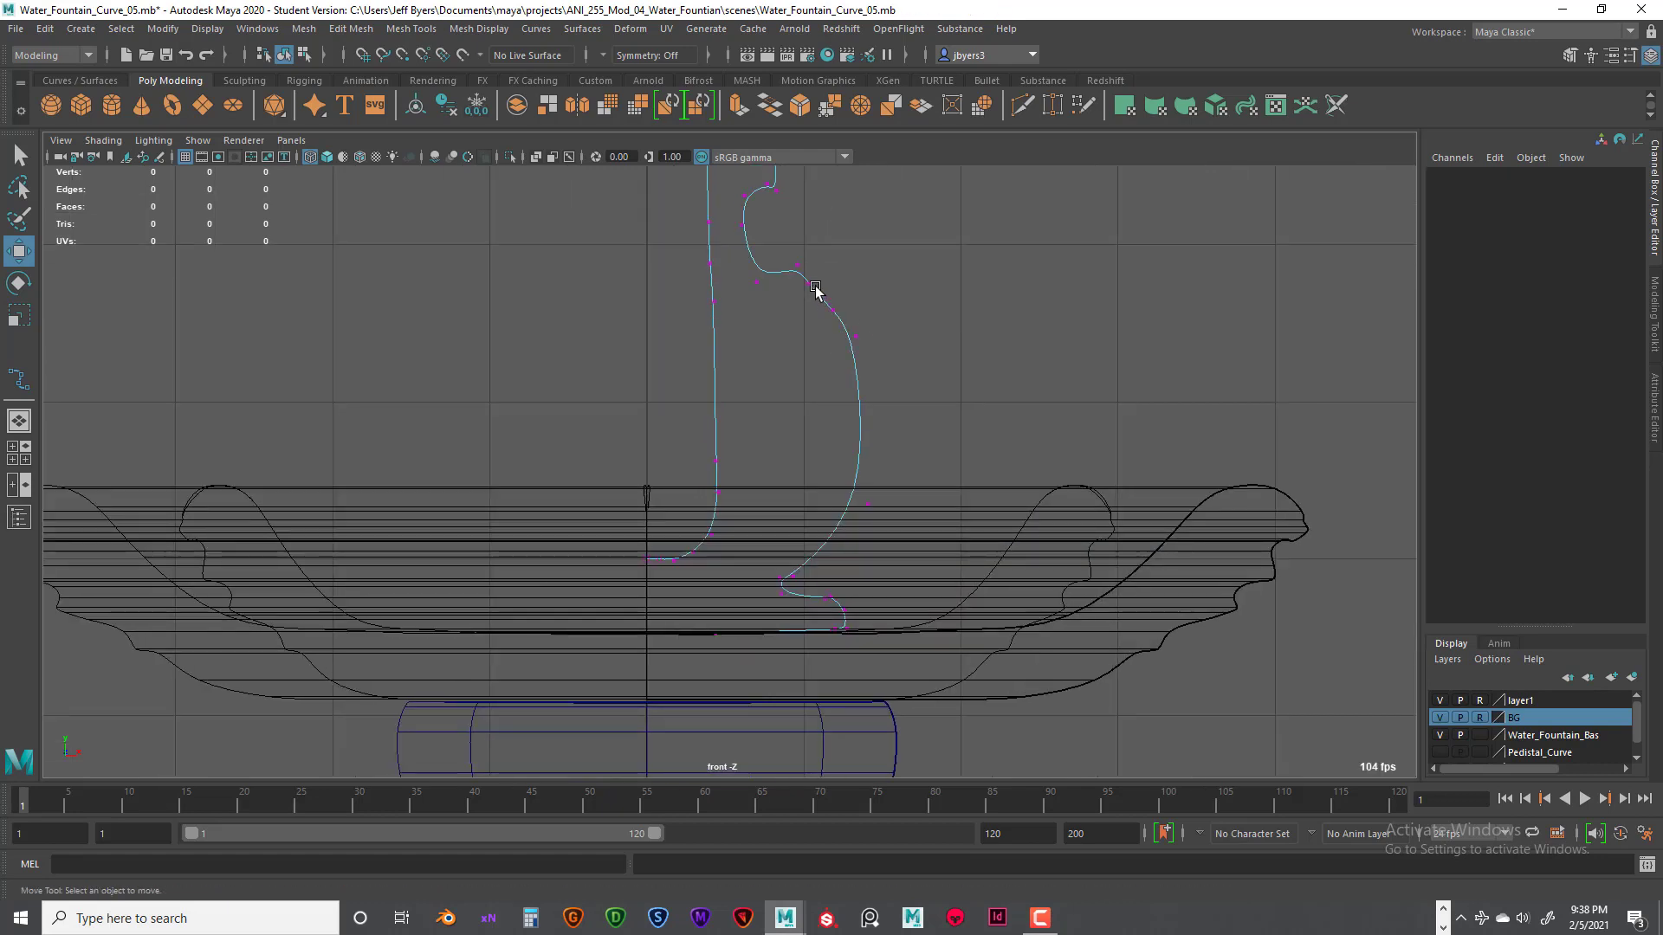
pyautogui.click(821, 284)
pyautogui.click(841, 308)
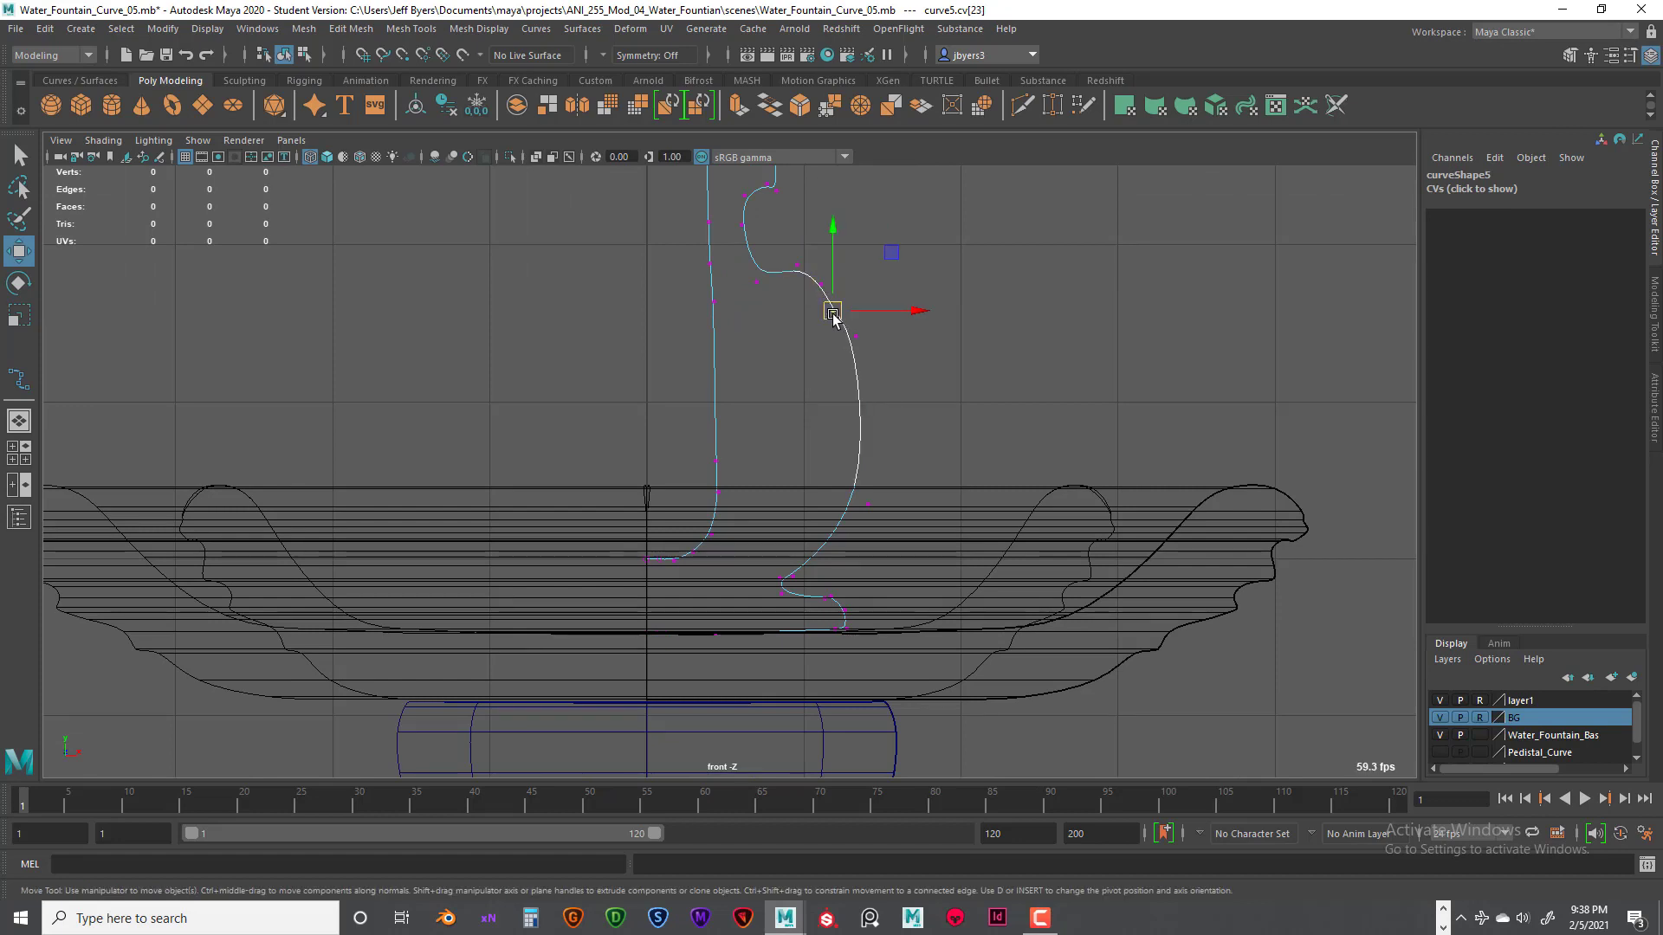
pyautogui.click(855, 333)
pyautogui.moveTo(856, 336); pyautogui.dragTo(881, 395)
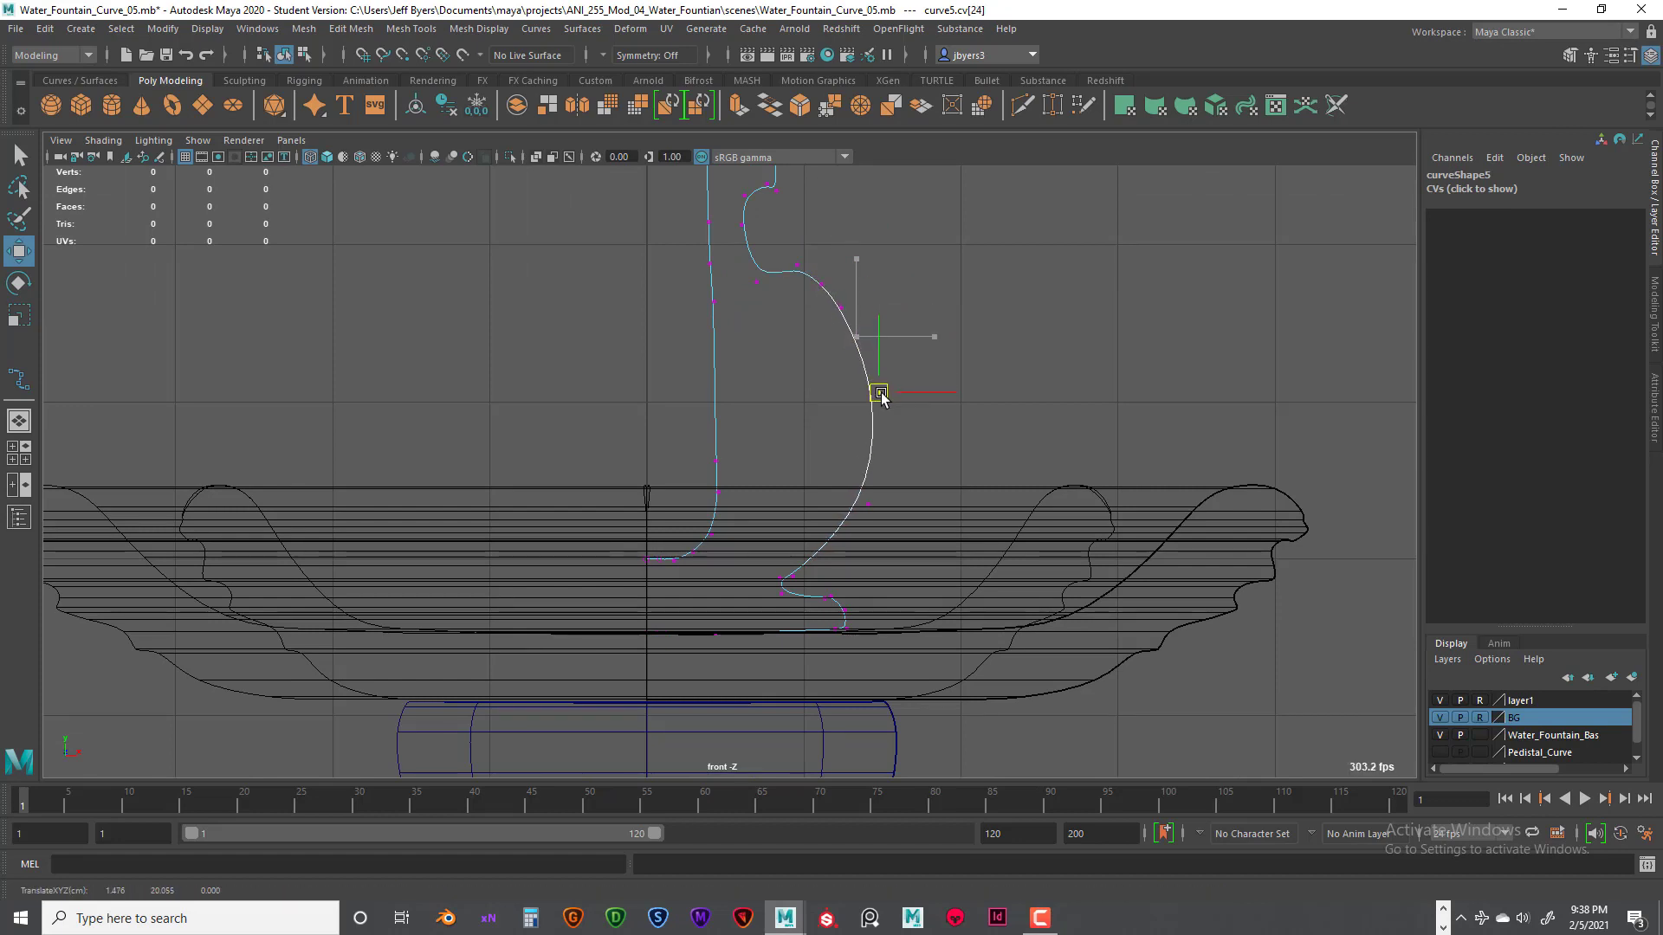
pyautogui.click(842, 309)
pyautogui.moveTo(845, 310); pyautogui.dragTo(857, 326)
pyautogui.click(827, 284)
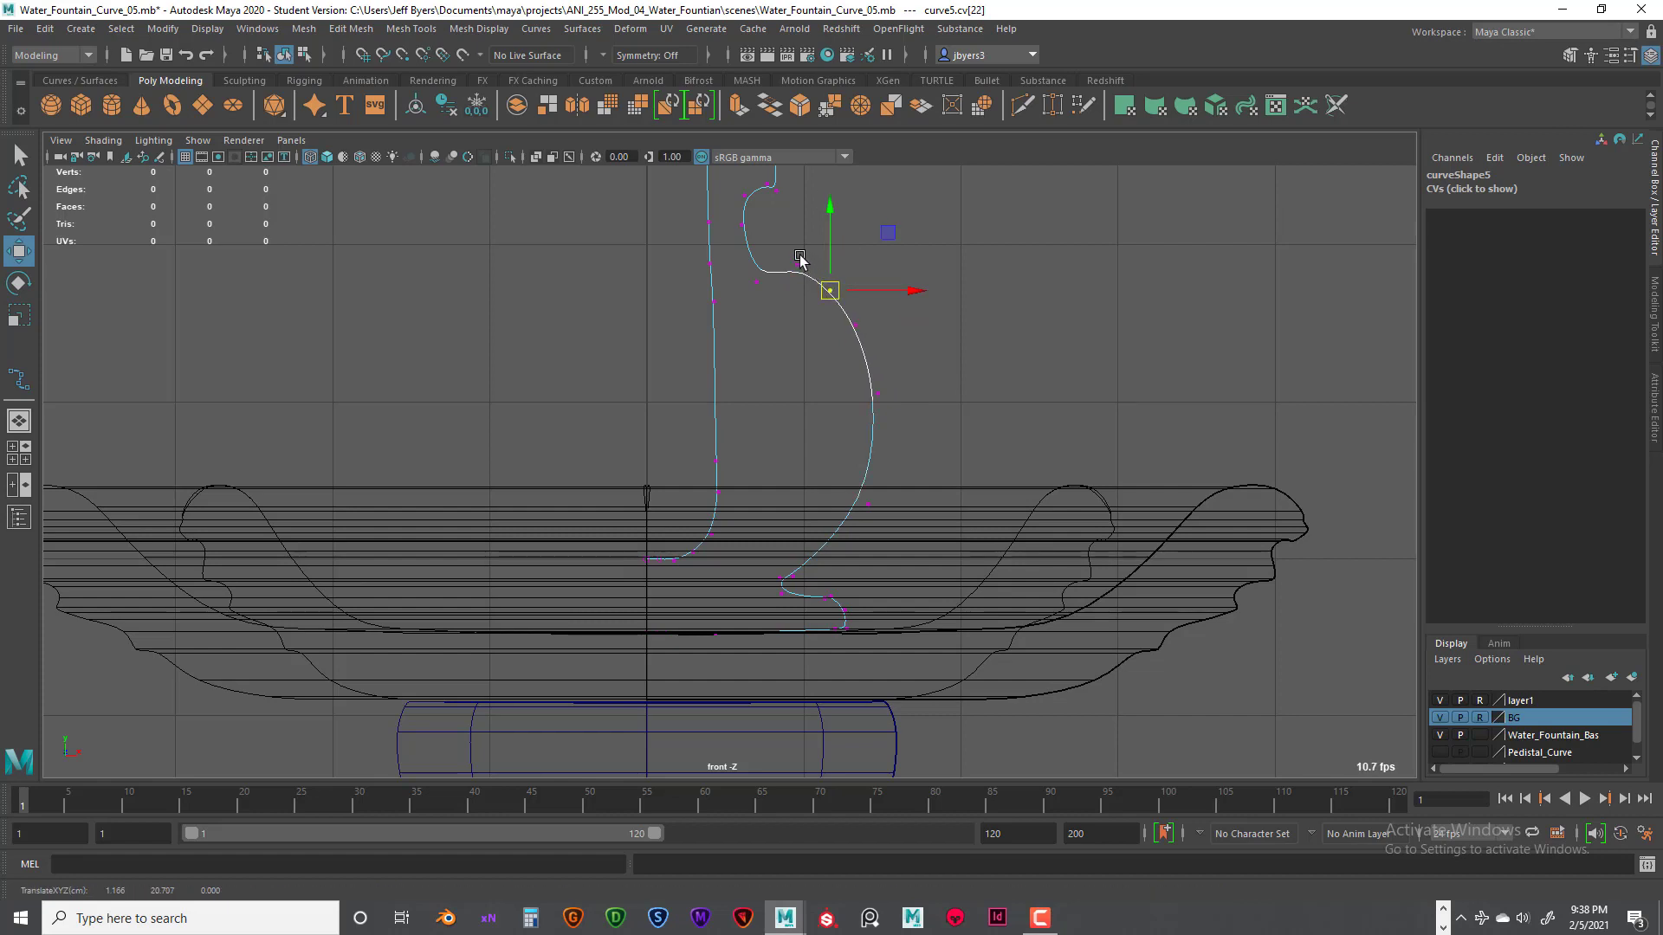
pyautogui.click(799, 266)
# Step: Select the whole profile curve as an object and show it close up over the uppermost bowl in the perspective view
pyautogui.scroll(-4, 945, 310)
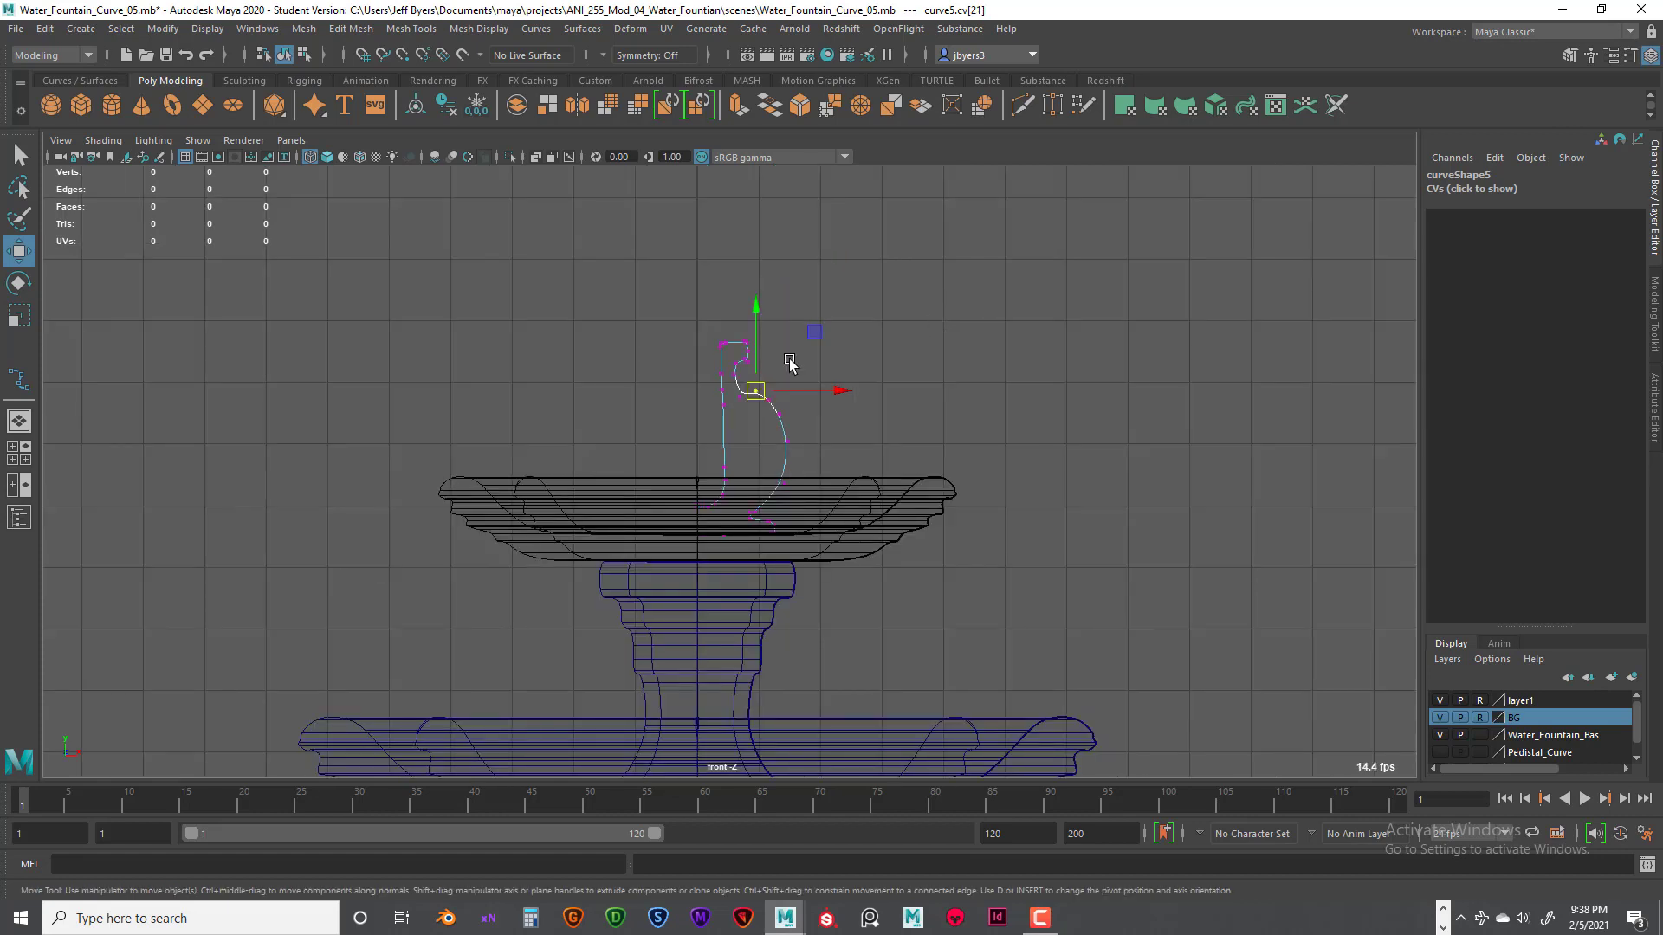
pyautogui.scroll(4, 789, 364)
pyautogui.moveTo(729, 312); pyautogui.dragTo(691, 419, button='right')
pyautogui.press('space')
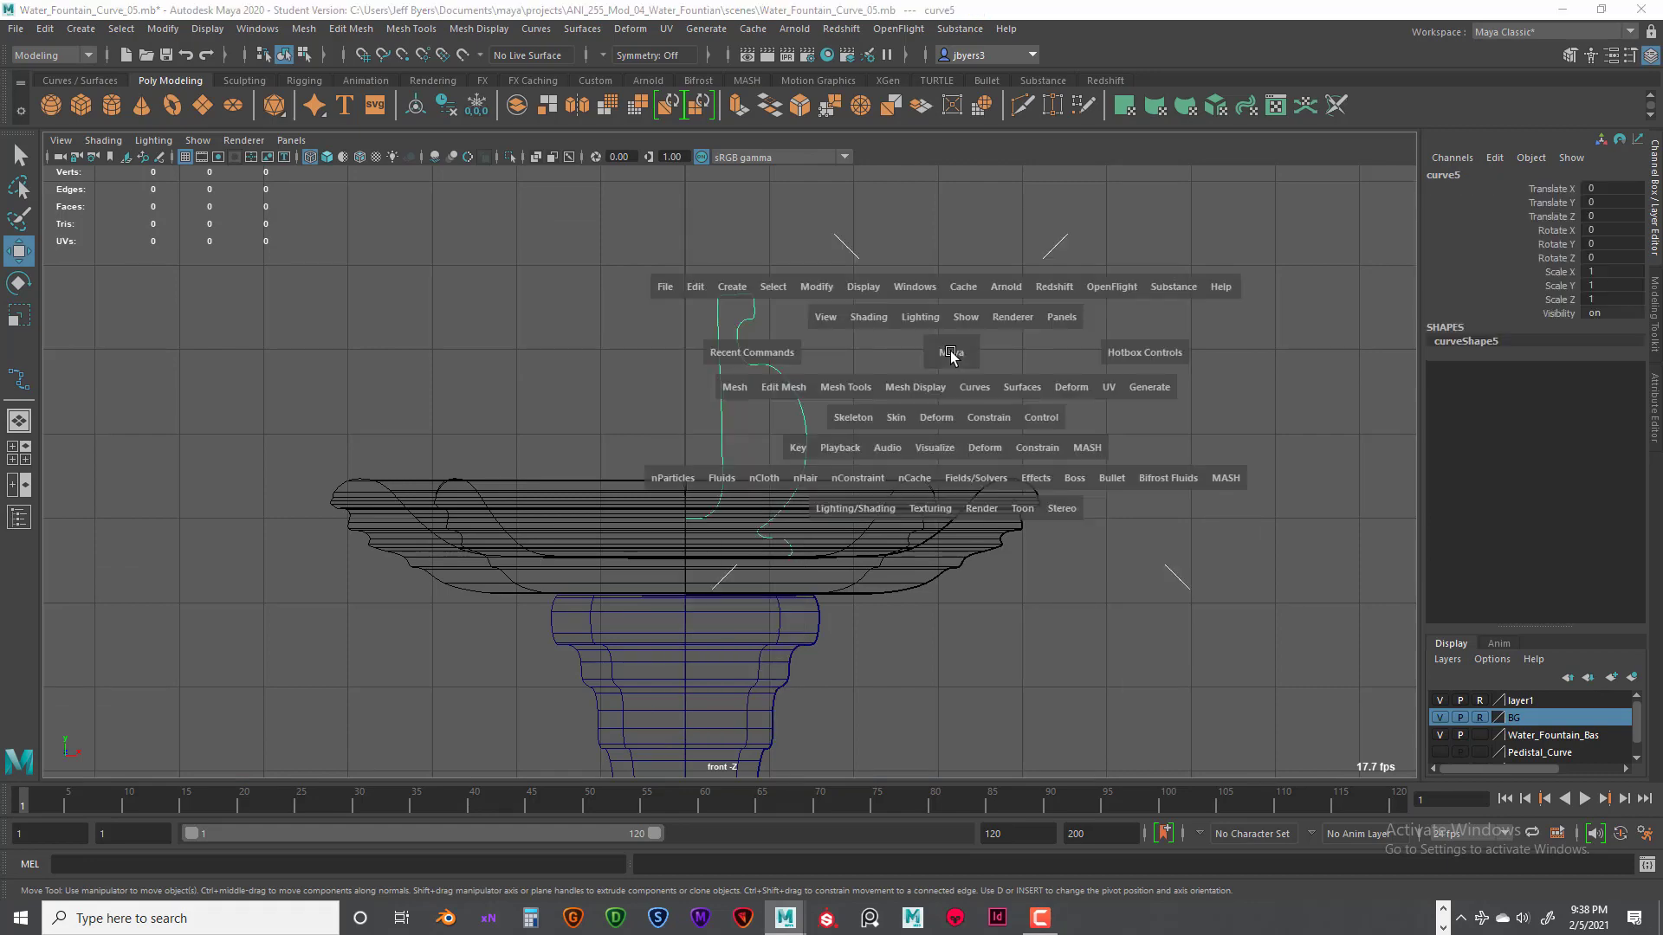
pyautogui.press('space')
pyautogui.keyDown('alt'); pyautogui.moveTo(887, 446); pyautogui.dragTo(858, 502, button='right'); pyautogui.keyUp('alt')
pyautogui.scroll(5, 812, 551)
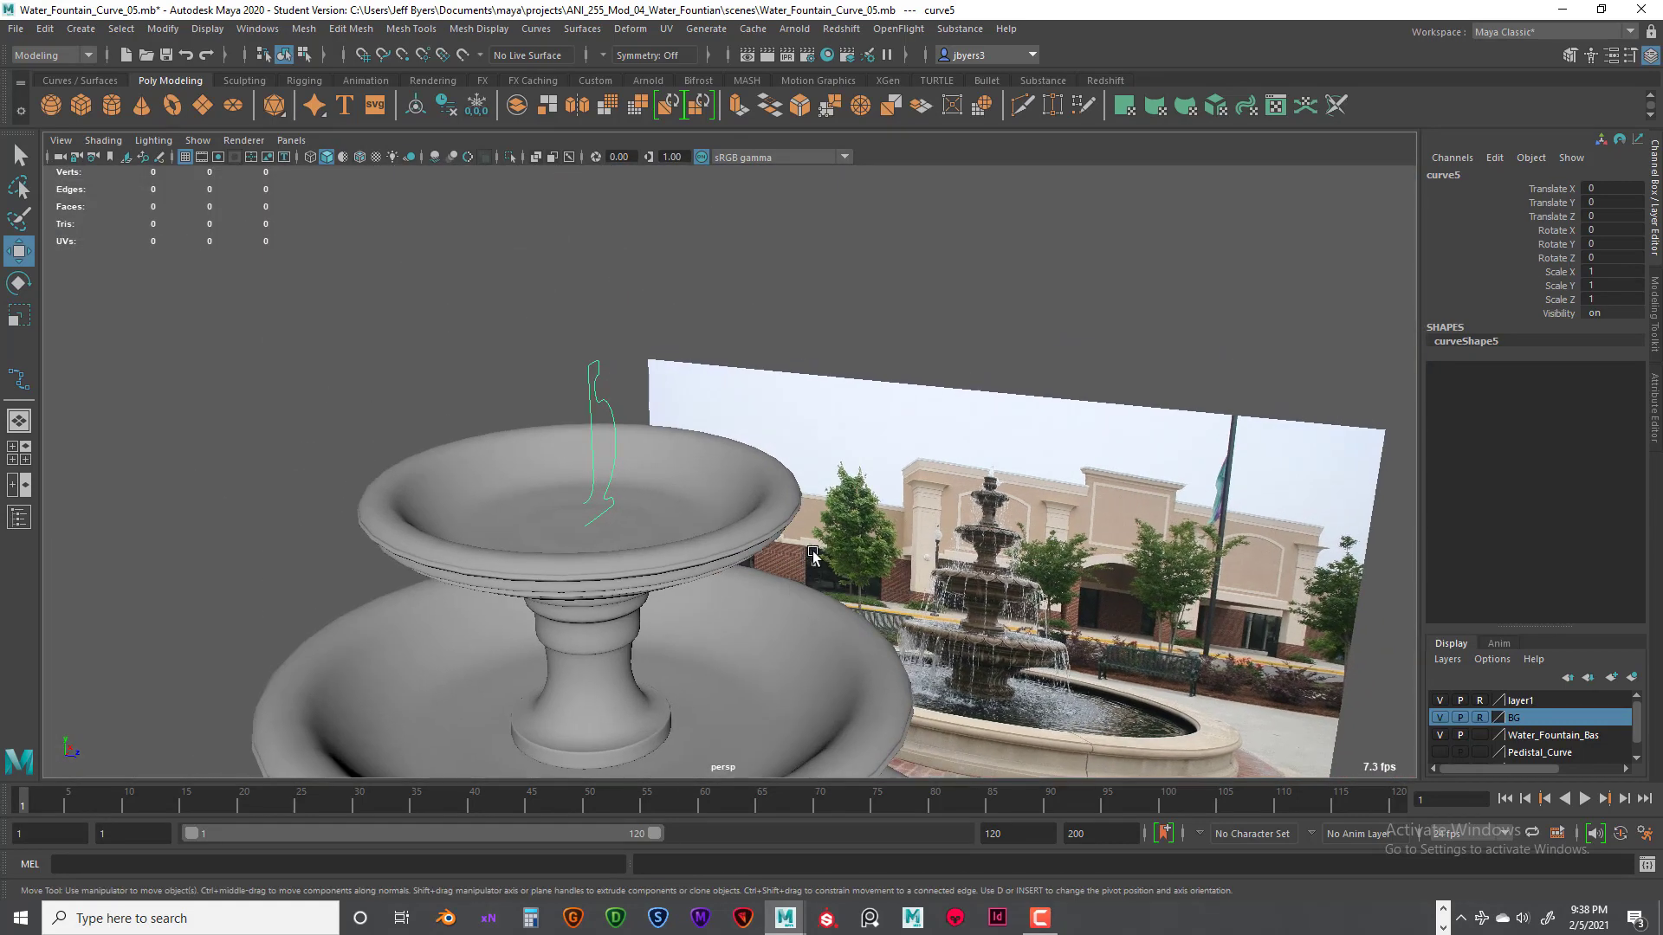
pyautogui.keyDown('alt'); pyautogui.moveTo(643, 449); pyautogui.dragTo(736, 379); pyautogui.keyUp('alt')
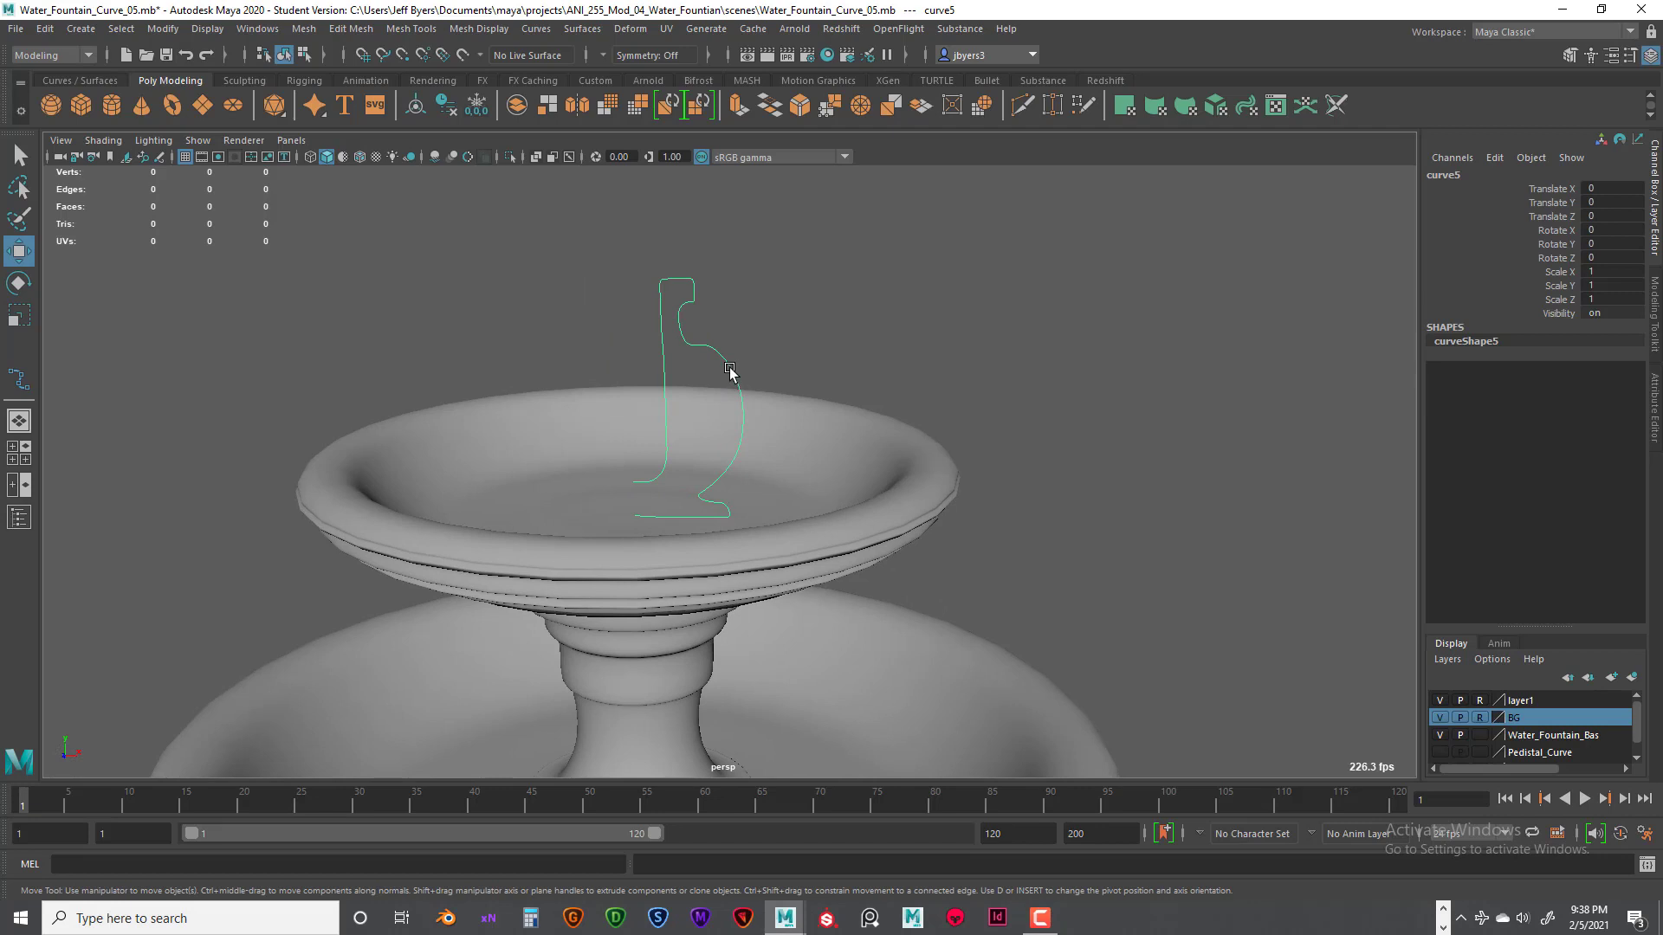
# Step: Revolve the profile curve with default settings: Y axis, 360° sweep, cubic degree, 8 segments and NURBS output
pyautogui.press('space')
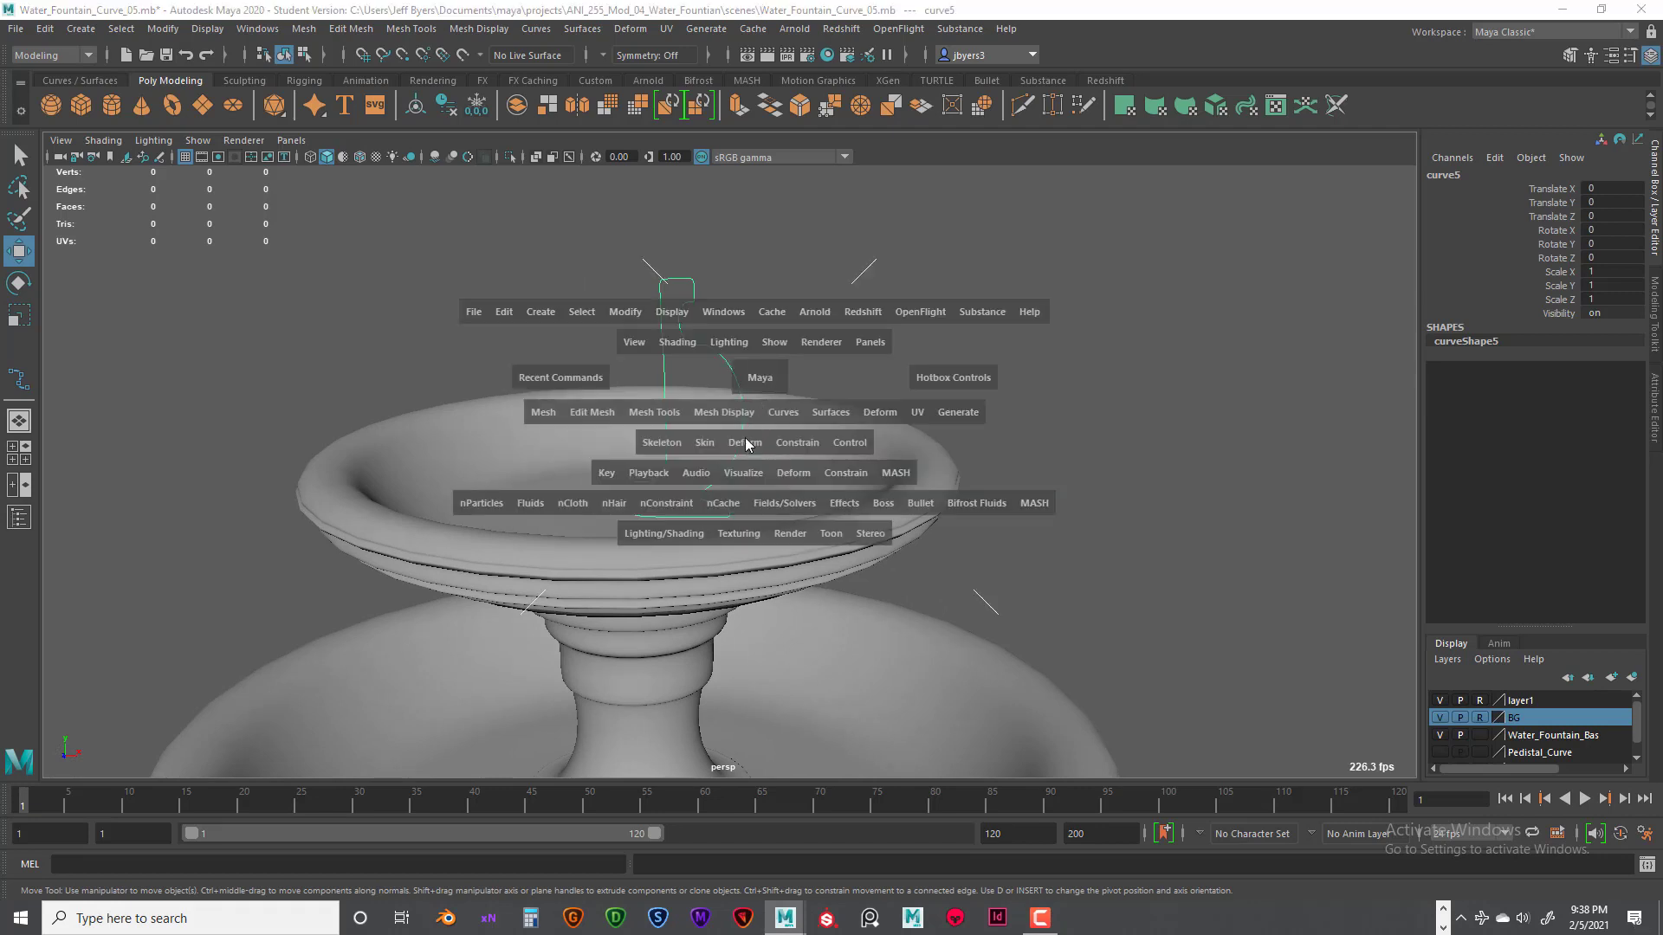
pyautogui.click(834, 414)
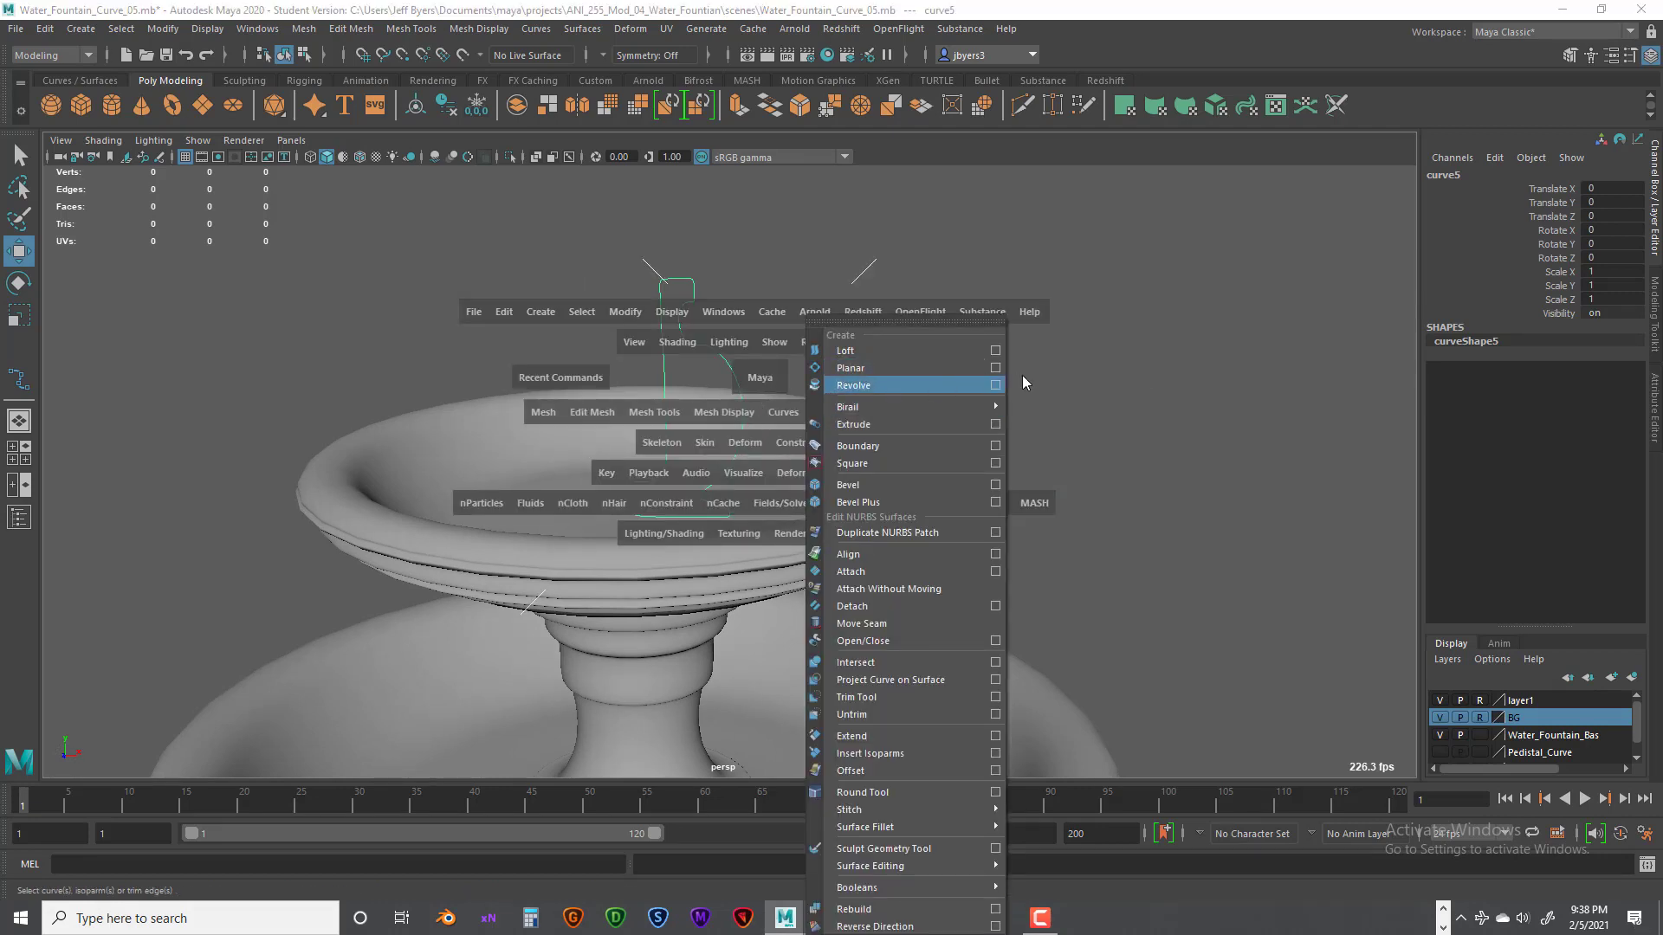
pyautogui.click(996, 386)
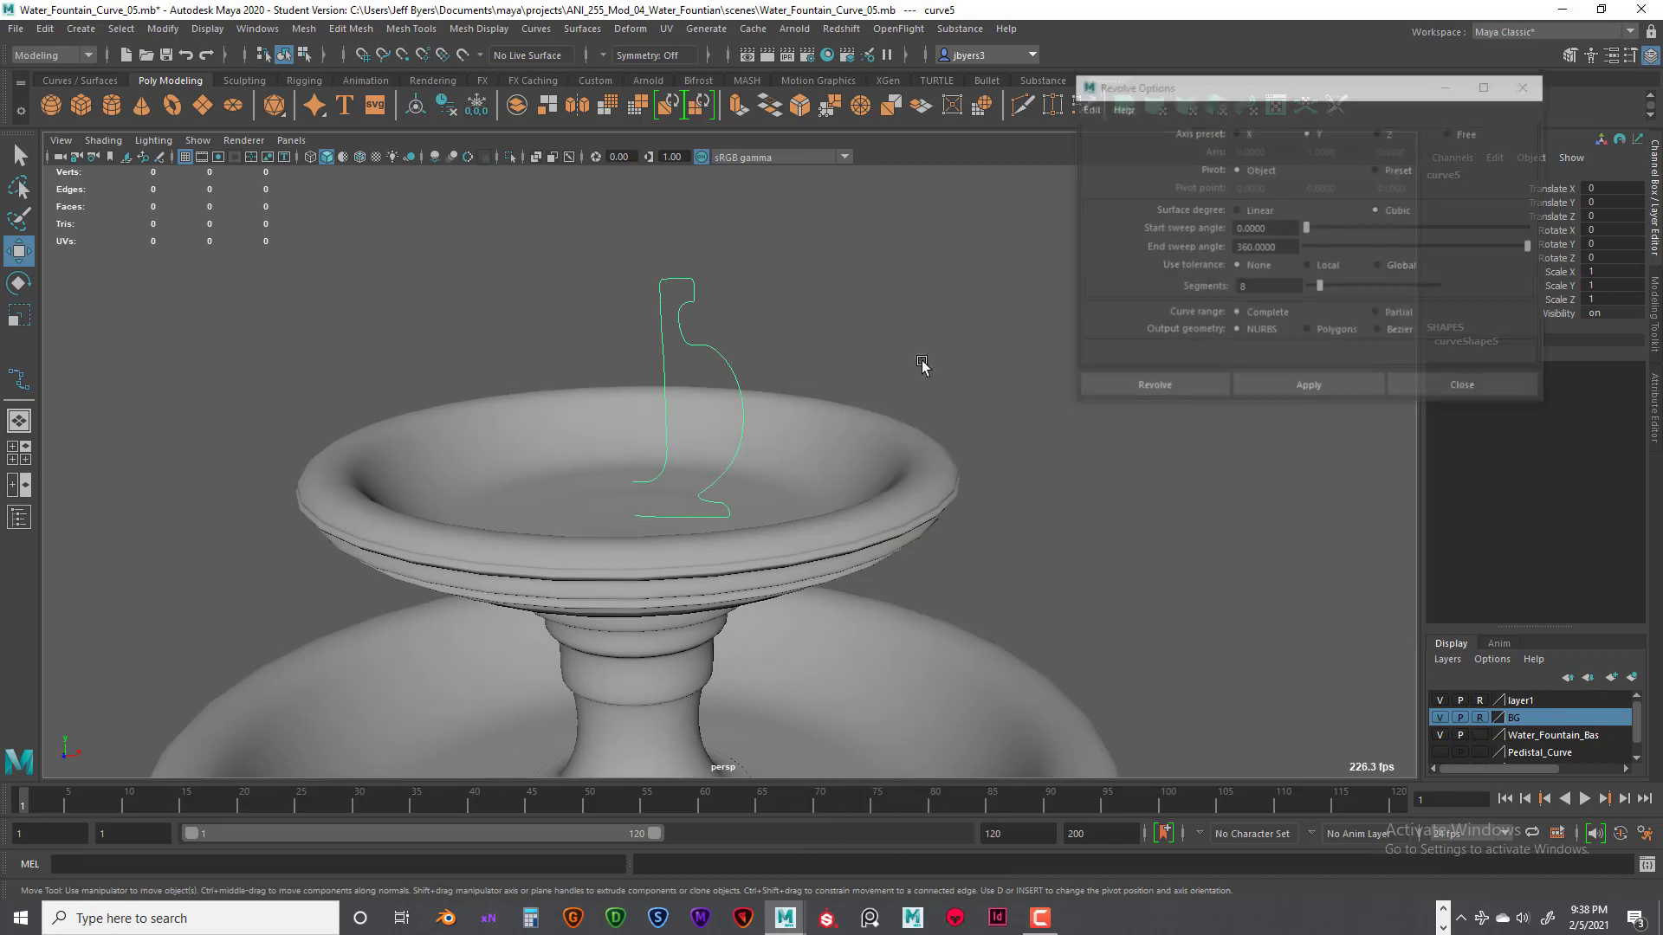
pyautogui.click(1090, 107)
pyautogui.click(1099, 149)
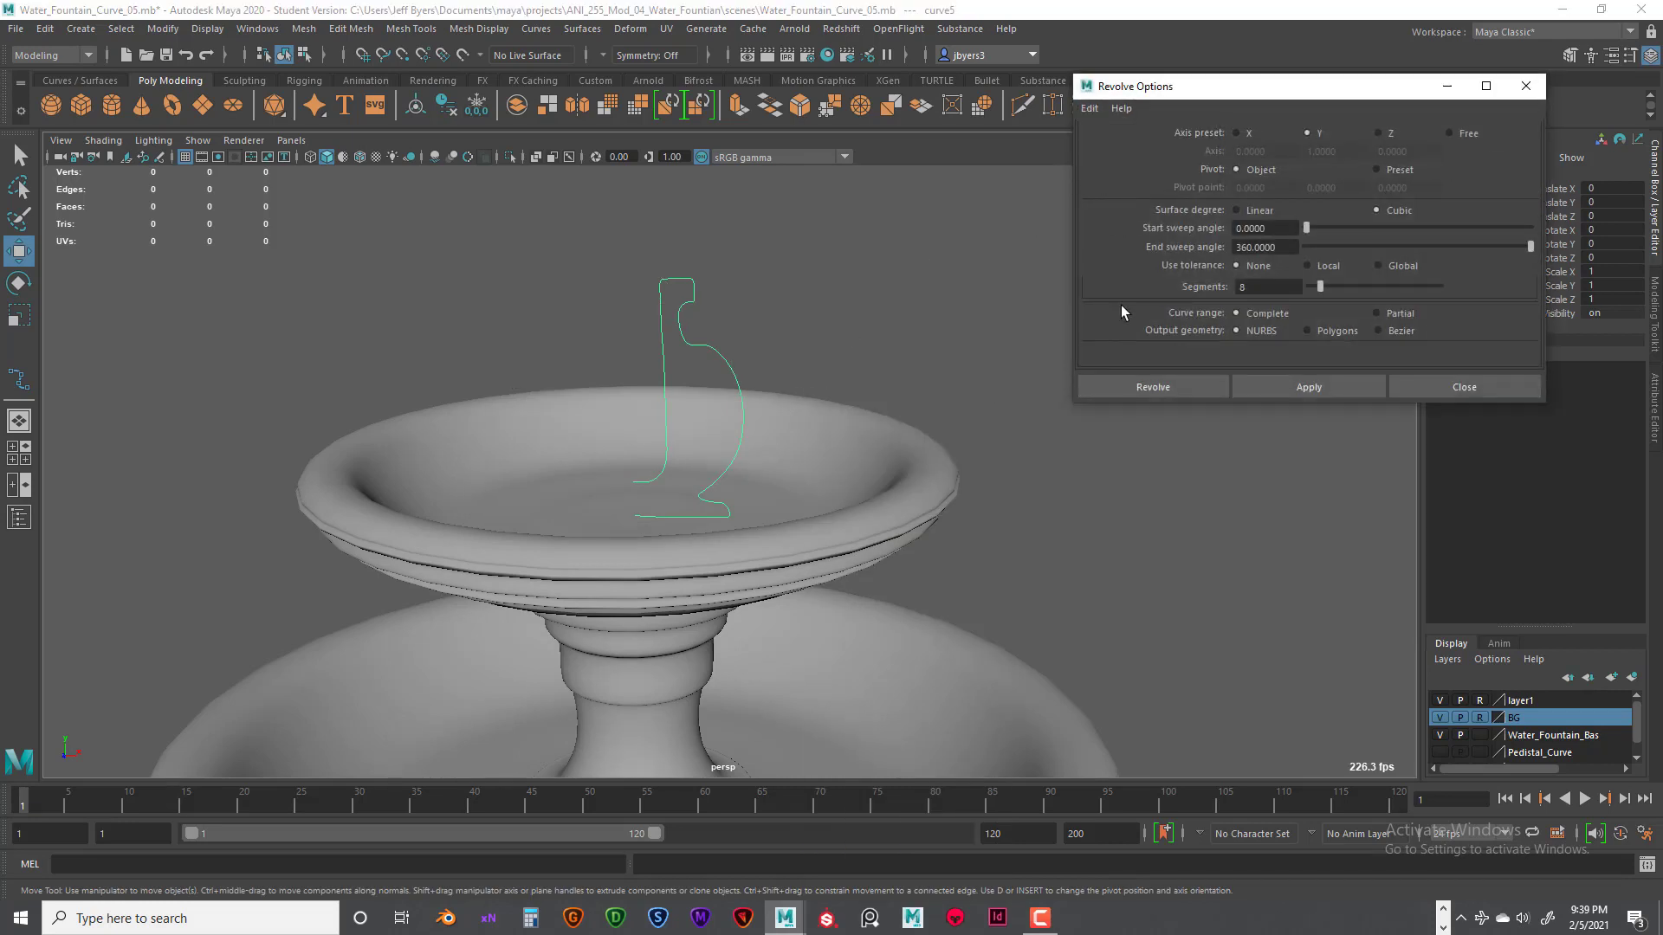
pyautogui.click(1139, 384)
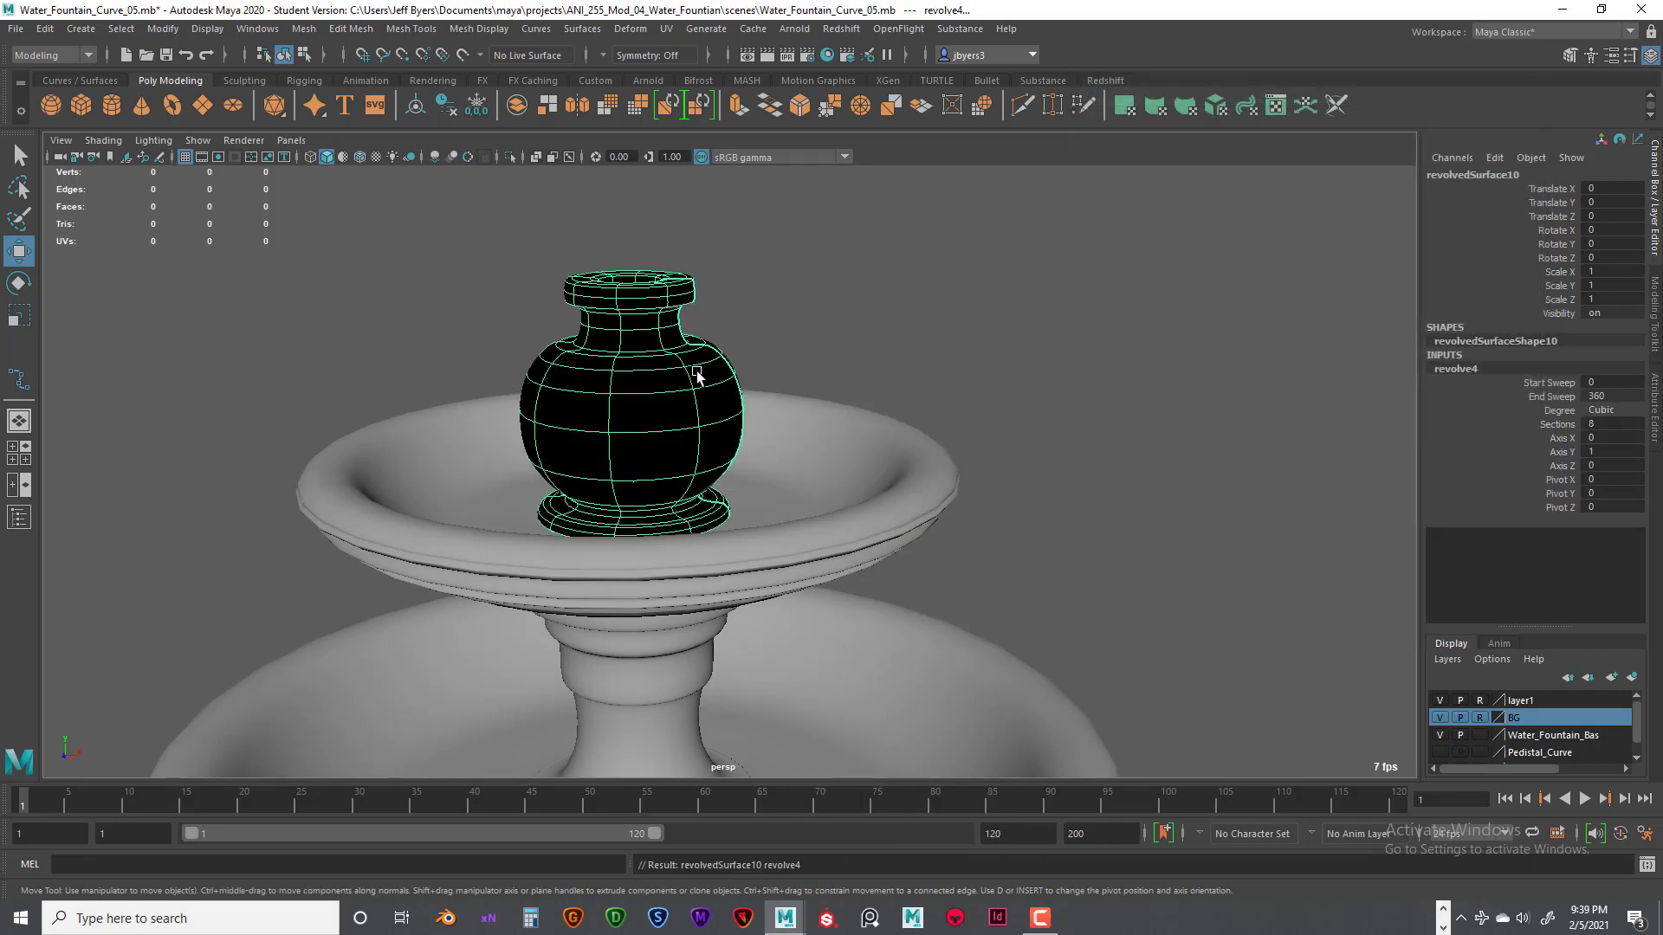
# Step: Reverse the surface direction of the revolved top piece and clear the selection
pyautogui.press('space')
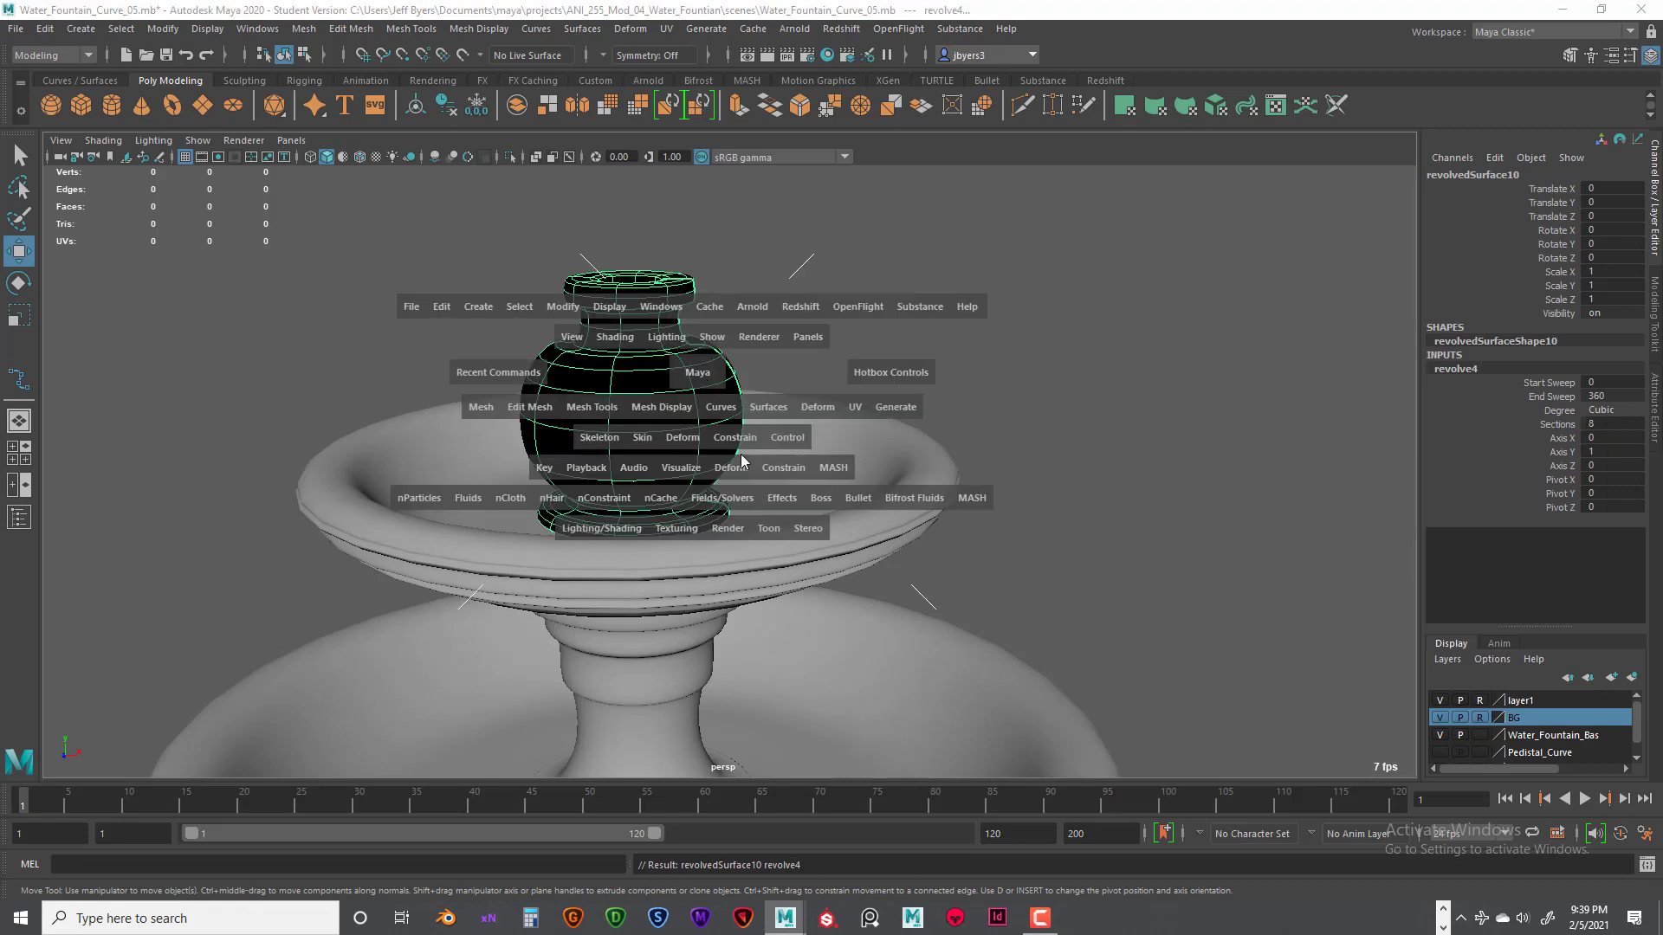
pyautogui.click(719, 407)
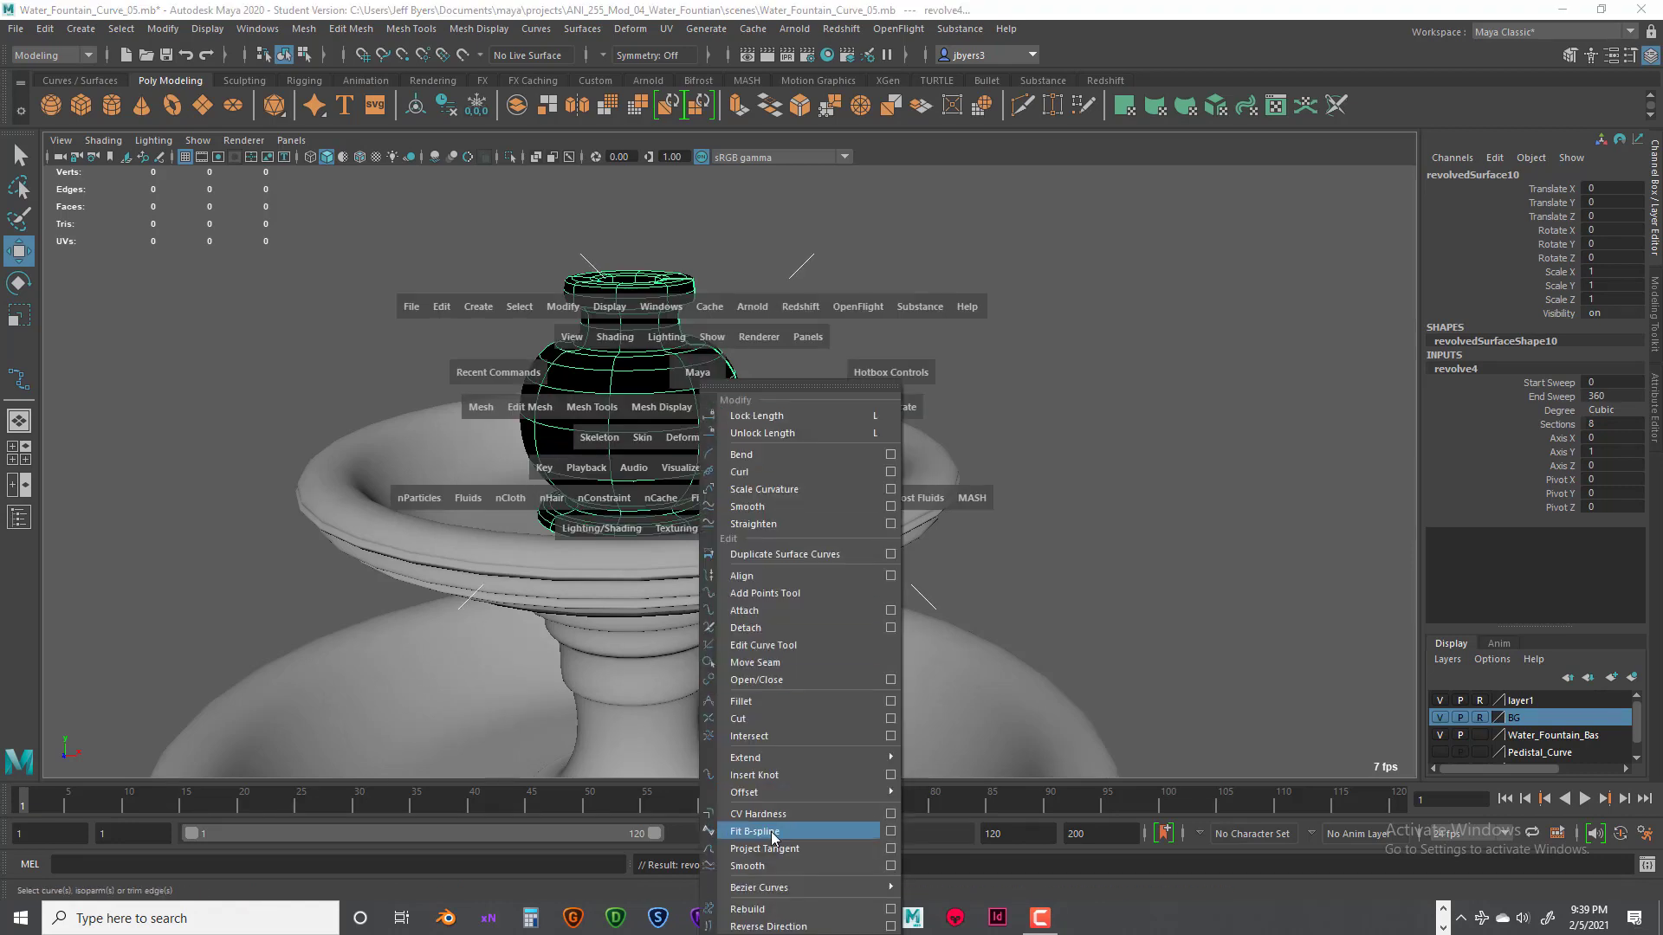
pyautogui.click(769, 925)
pyautogui.click(819, 450)
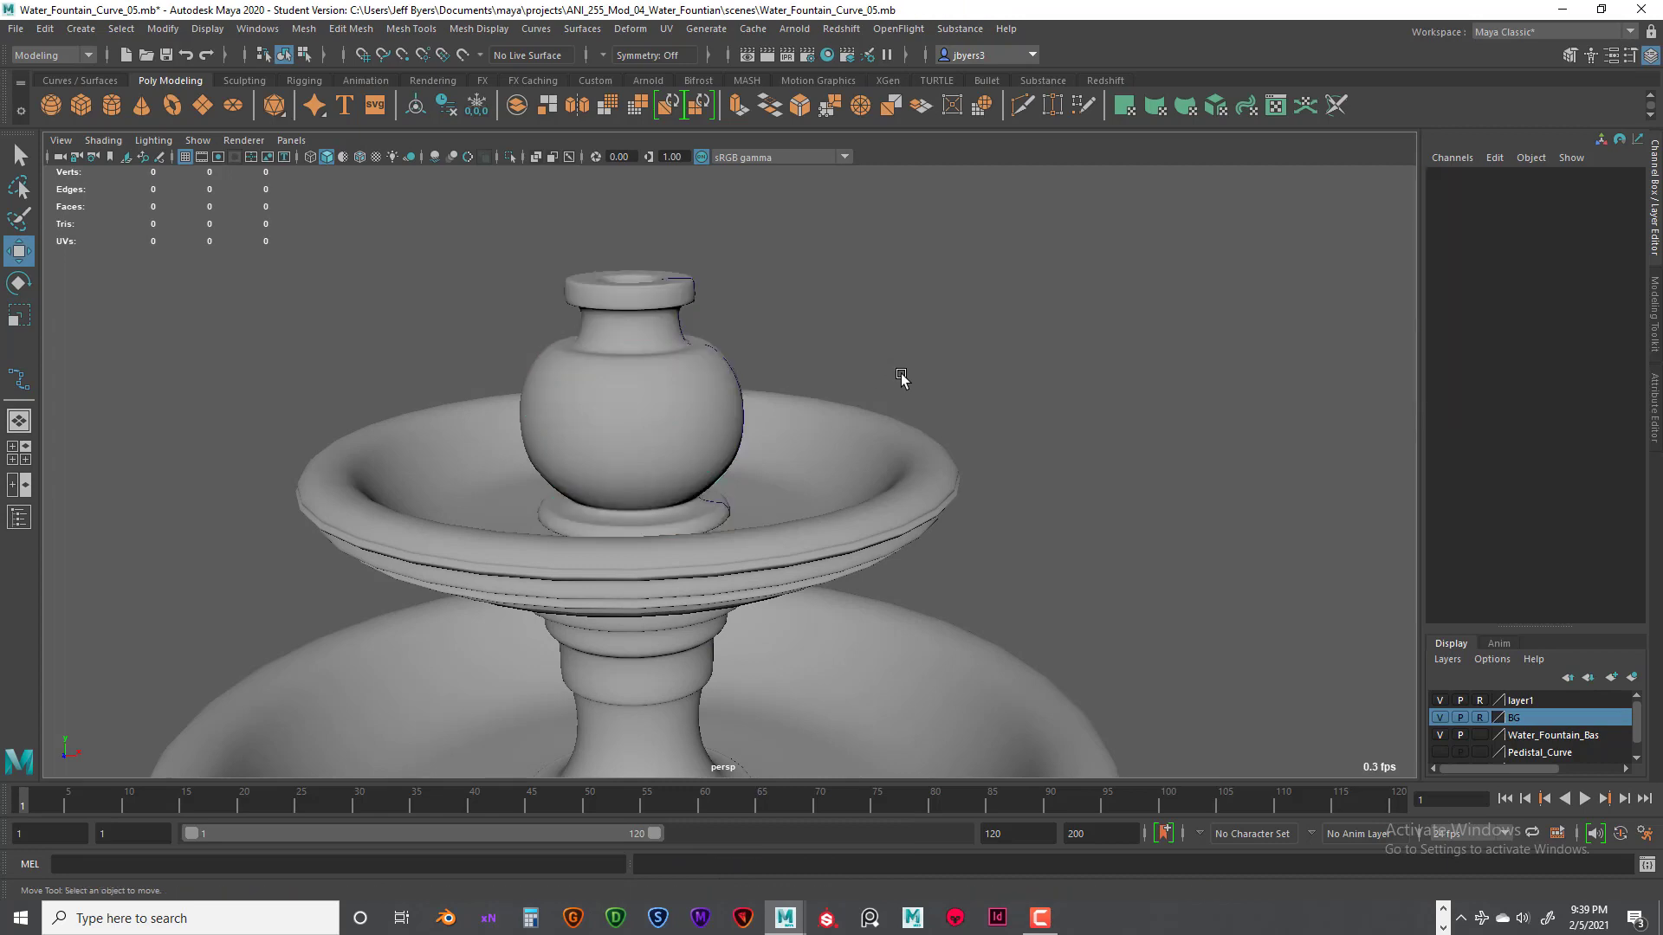
# Step: Select the profile curve along the revolved top piece and show its control vertices in the front view
pyautogui.scroll(-6, 902, 375)
pyautogui.keyDown('alt'); pyautogui.moveTo(858, 527); pyautogui.dragTo(904, 562); pyautogui.keyUp('alt')
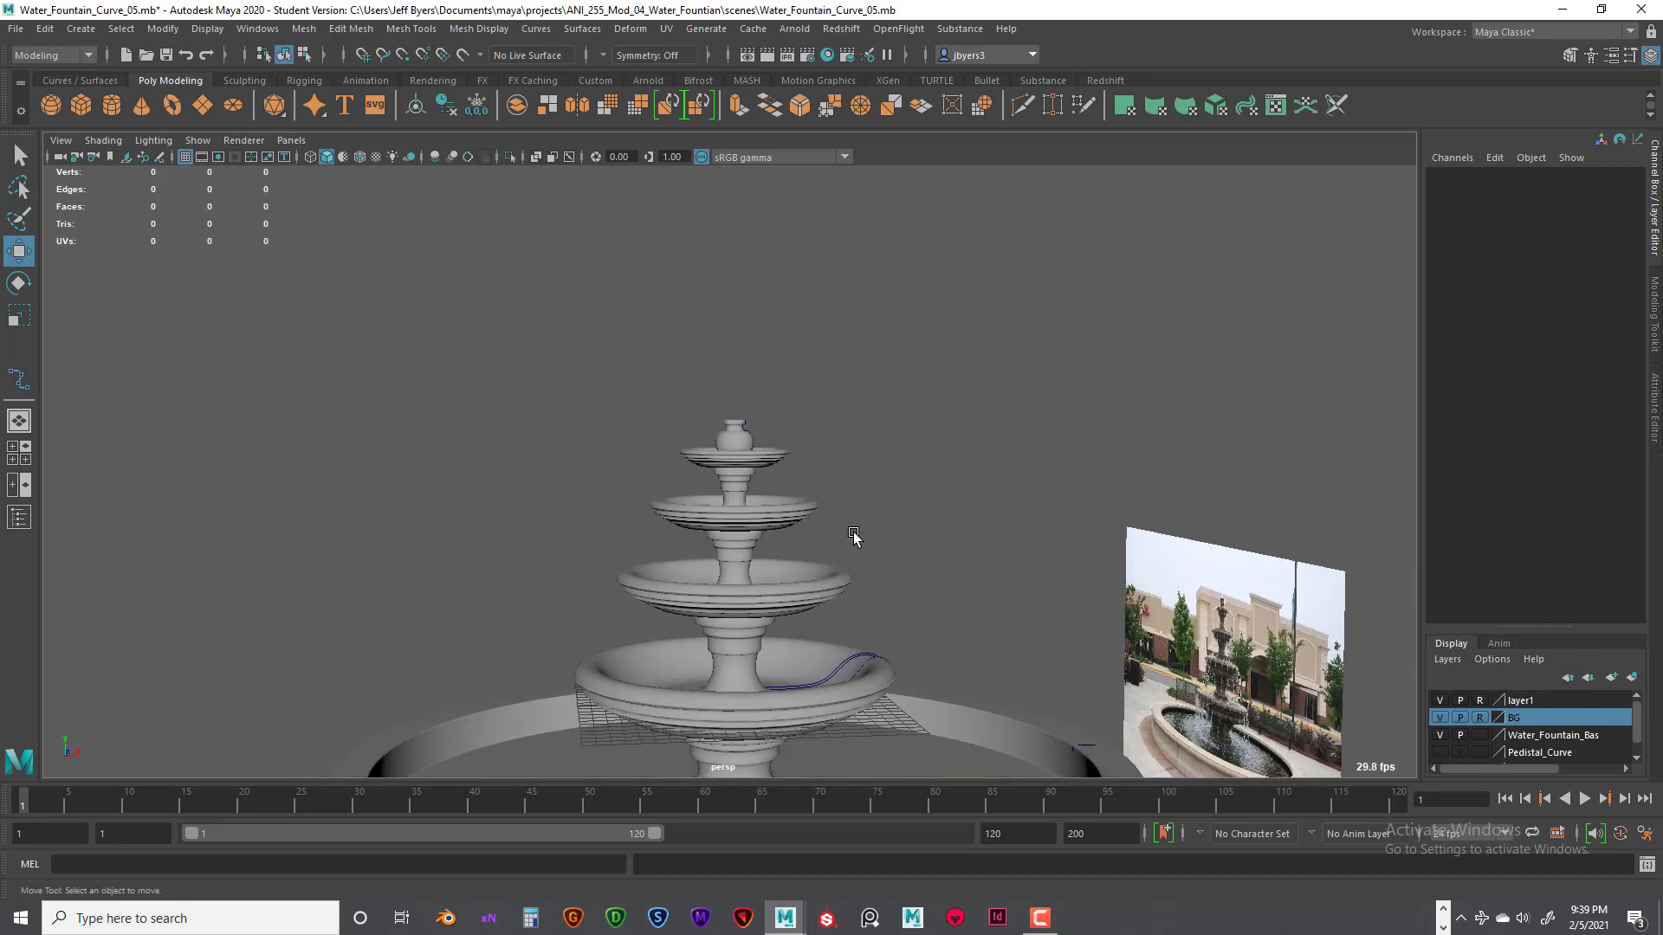
pyautogui.click(743, 440)
pyautogui.scroll(5, 771, 451)
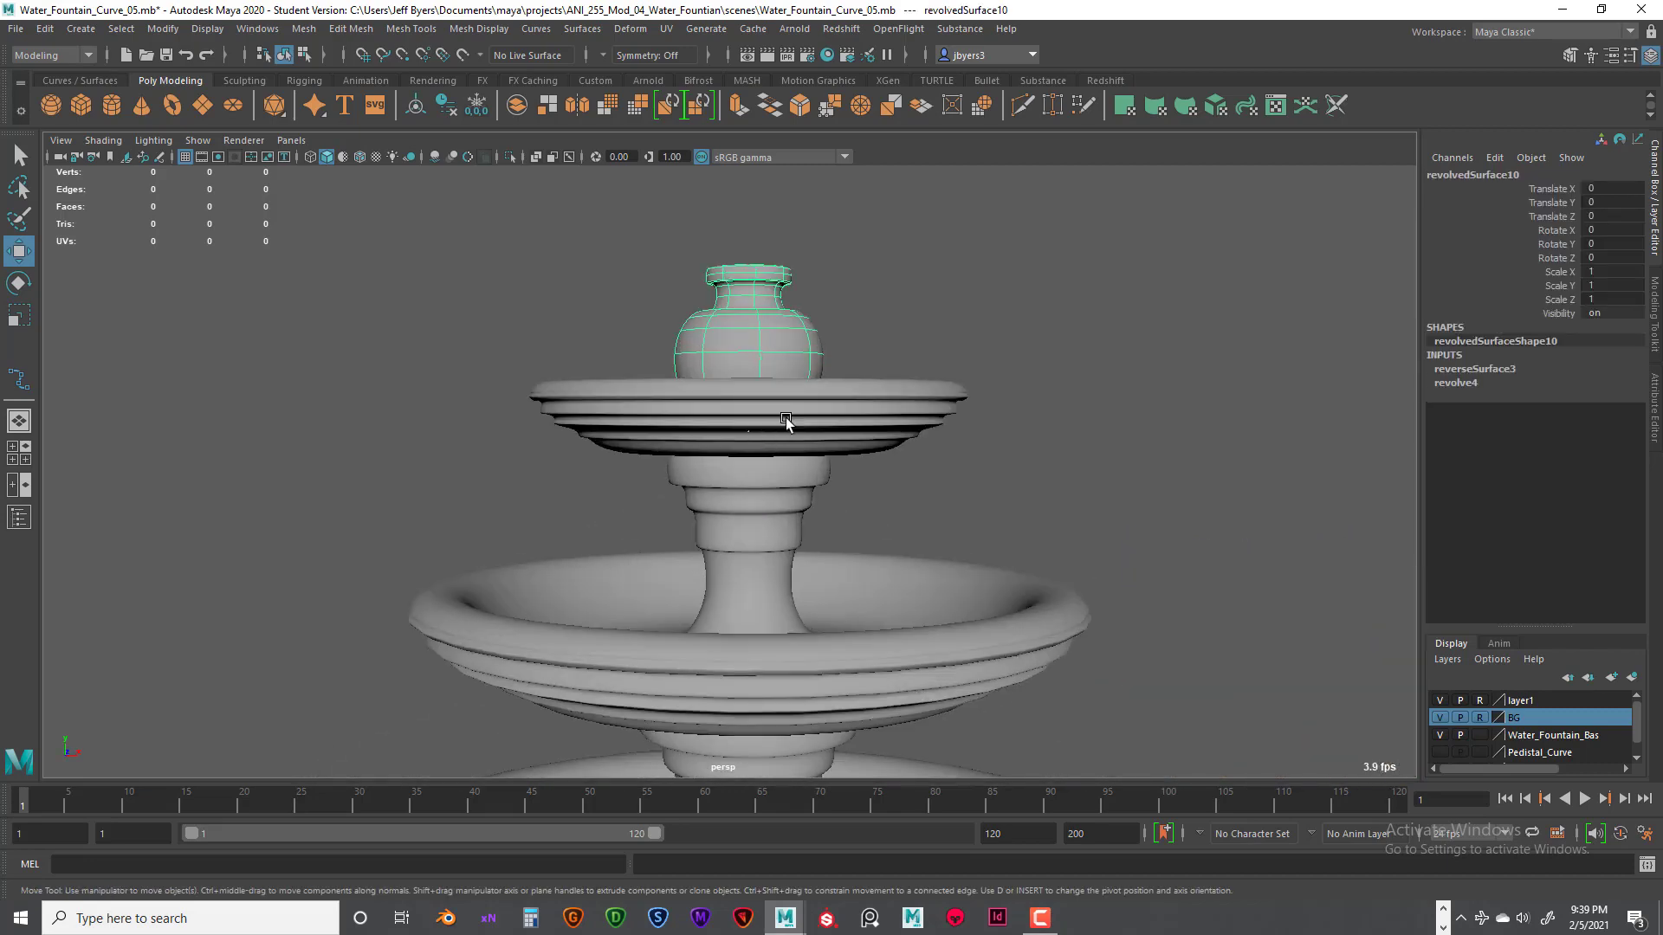
pyautogui.keyDown('alt'); pyautogui.moveTo(842, 412); pyautogui.dragTo(681, 509); pyautogui.keyUp('alt')
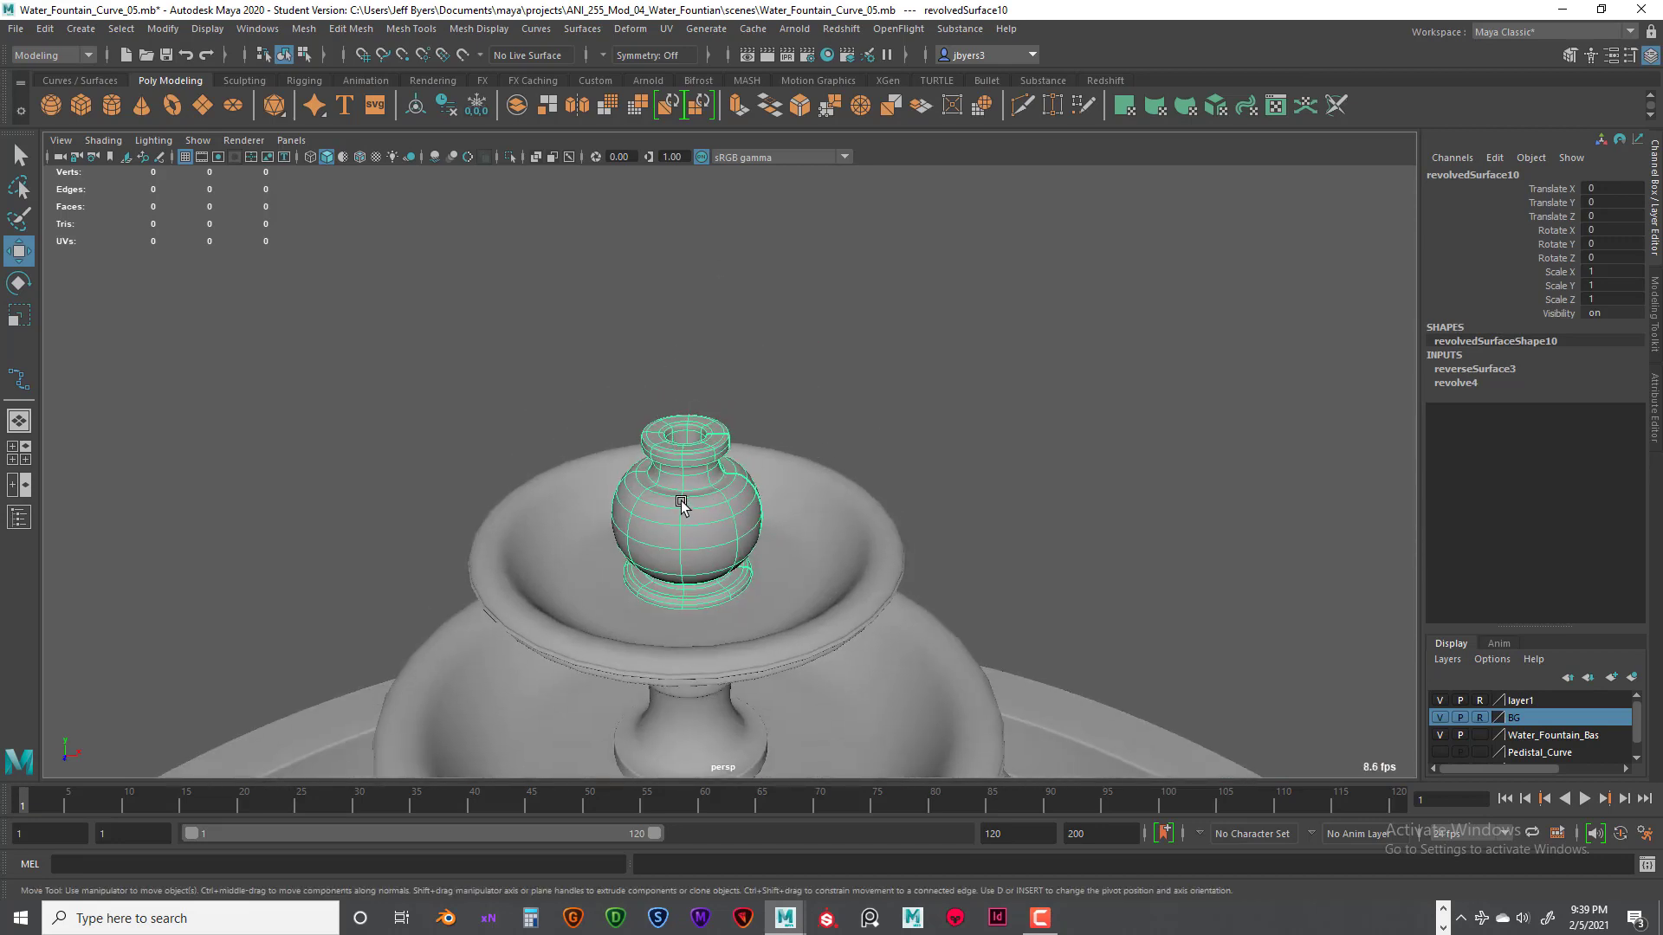
pyautogui.scroll(6, 767, 479)
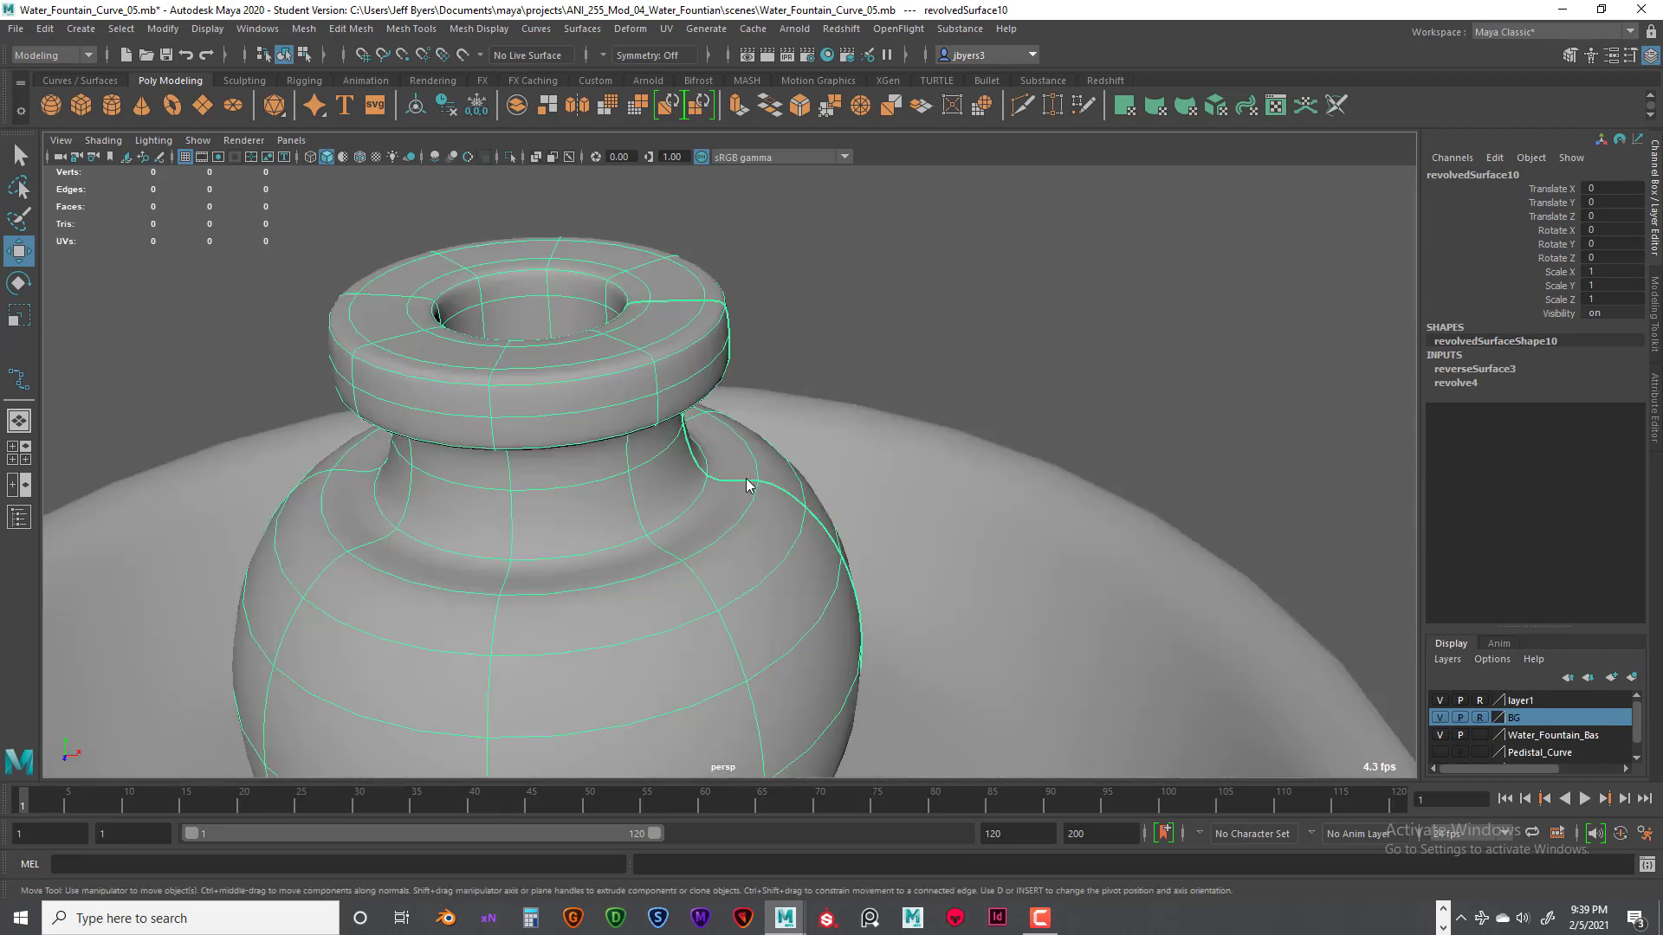
pyautogui.click(744, 481)
pyautogui.press('space')
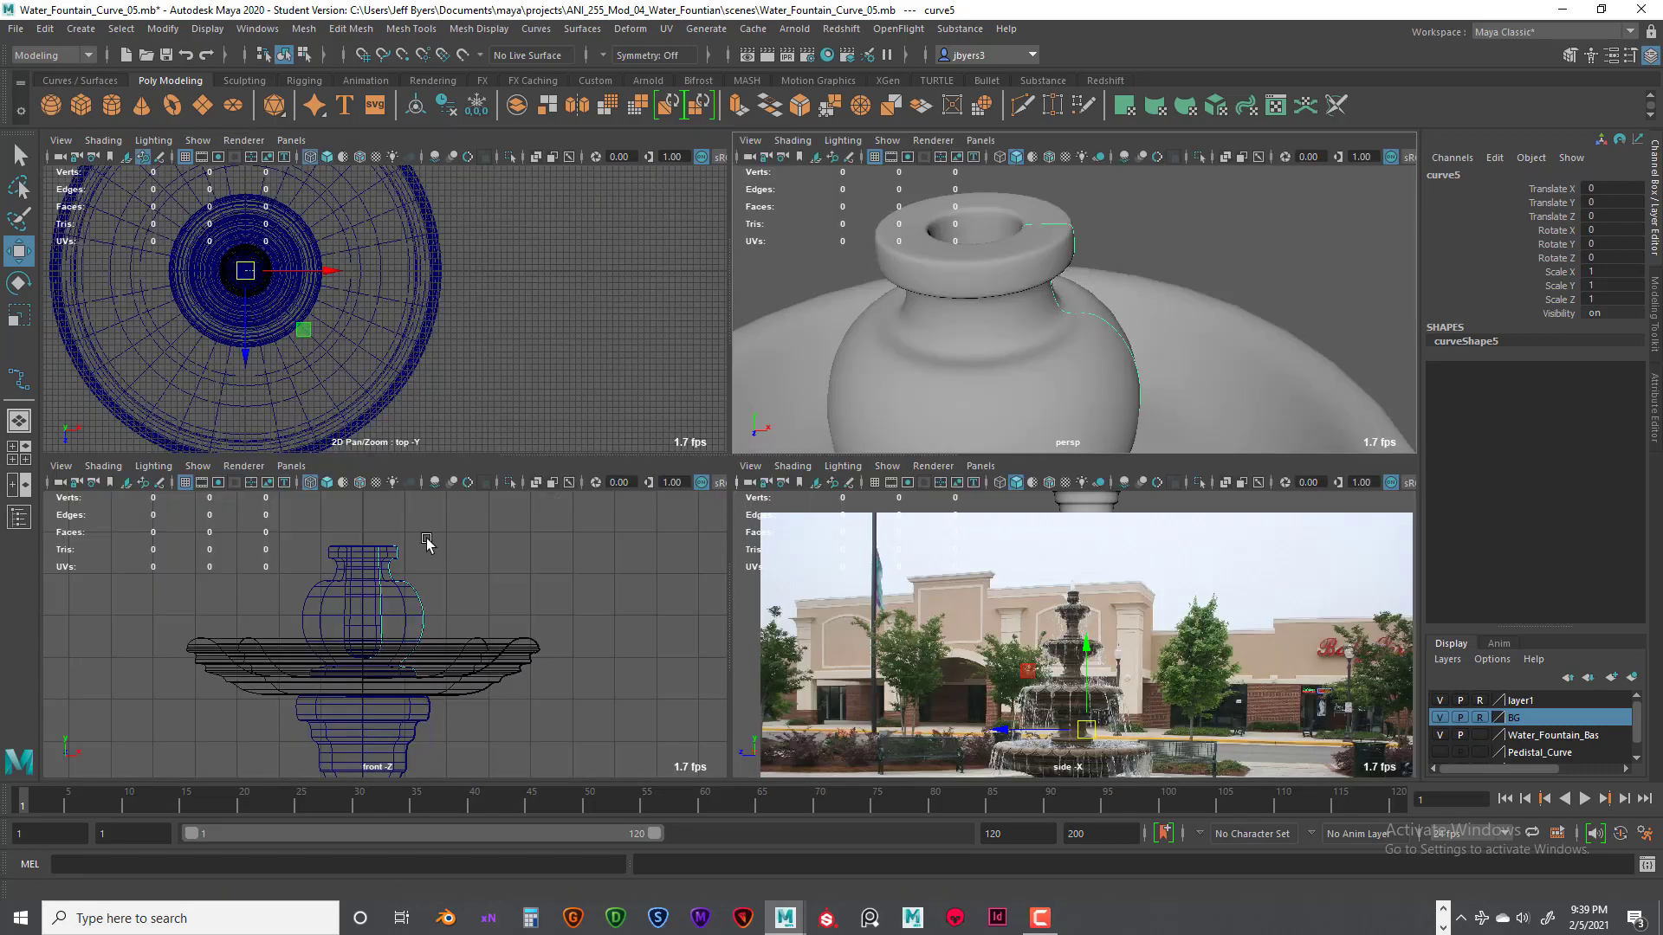
pyautogui.press('space')
pyautogui.moveTo(790, 372); pyautogui.dragTo(727, 369, button='right')
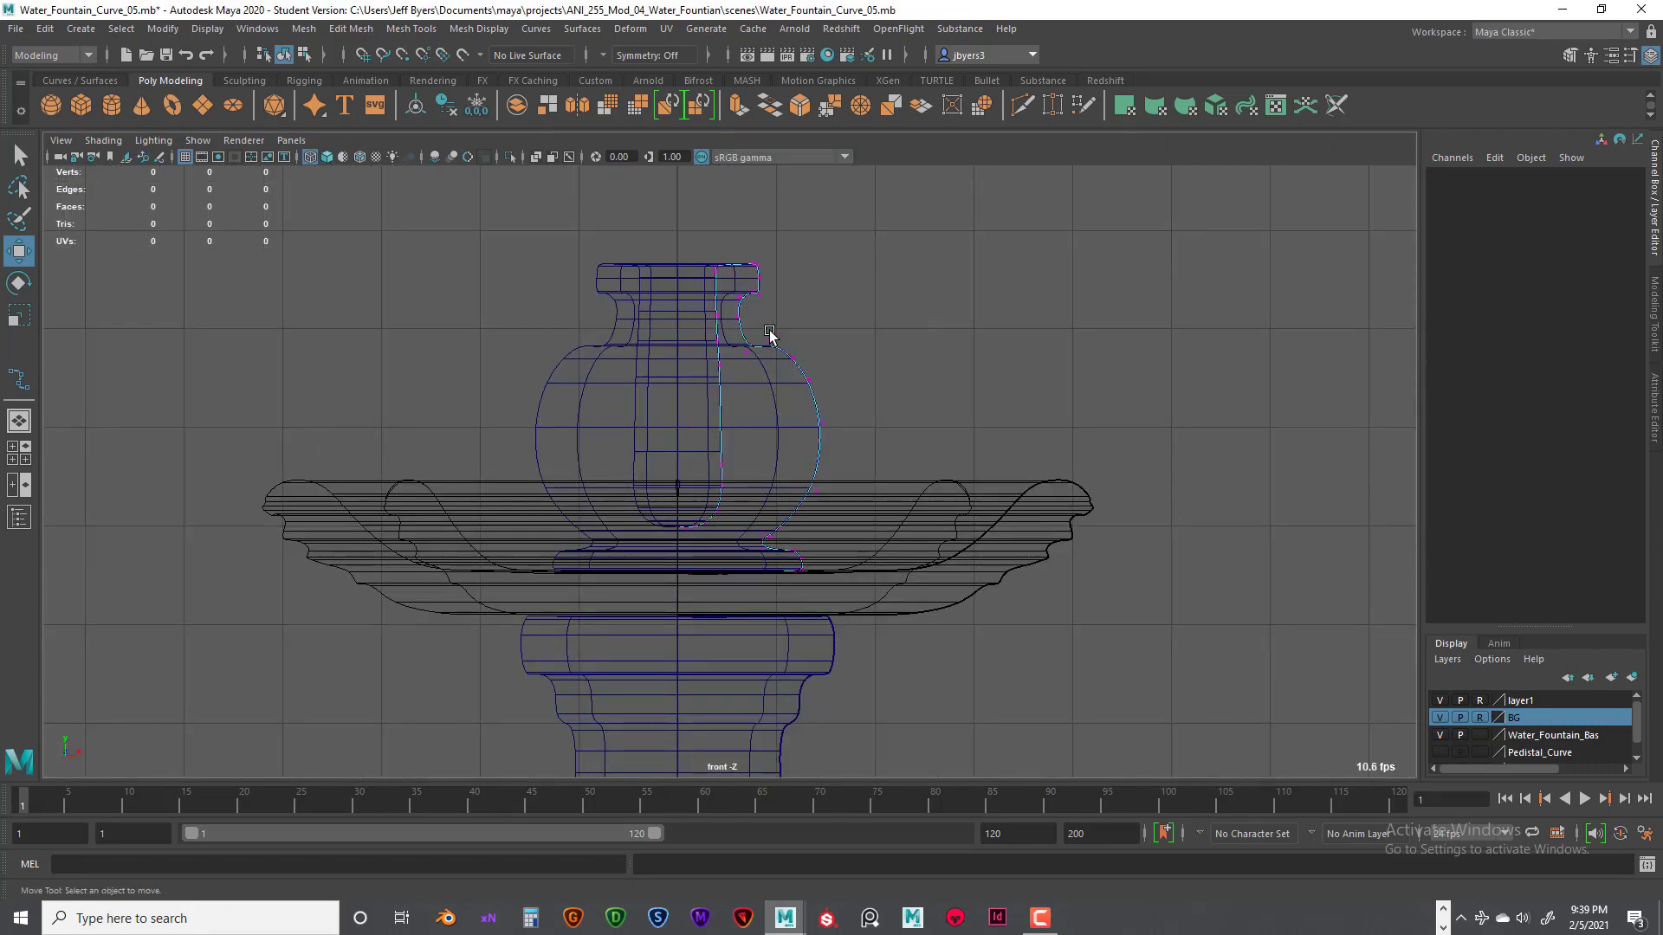
# Step: Slim the vase body by pulling the outer shoulder and wall vertices in toward the axis, spacing them down the wall
pyautogui.moveTo(841, 450); pyautogui.dragTo(798, 368)
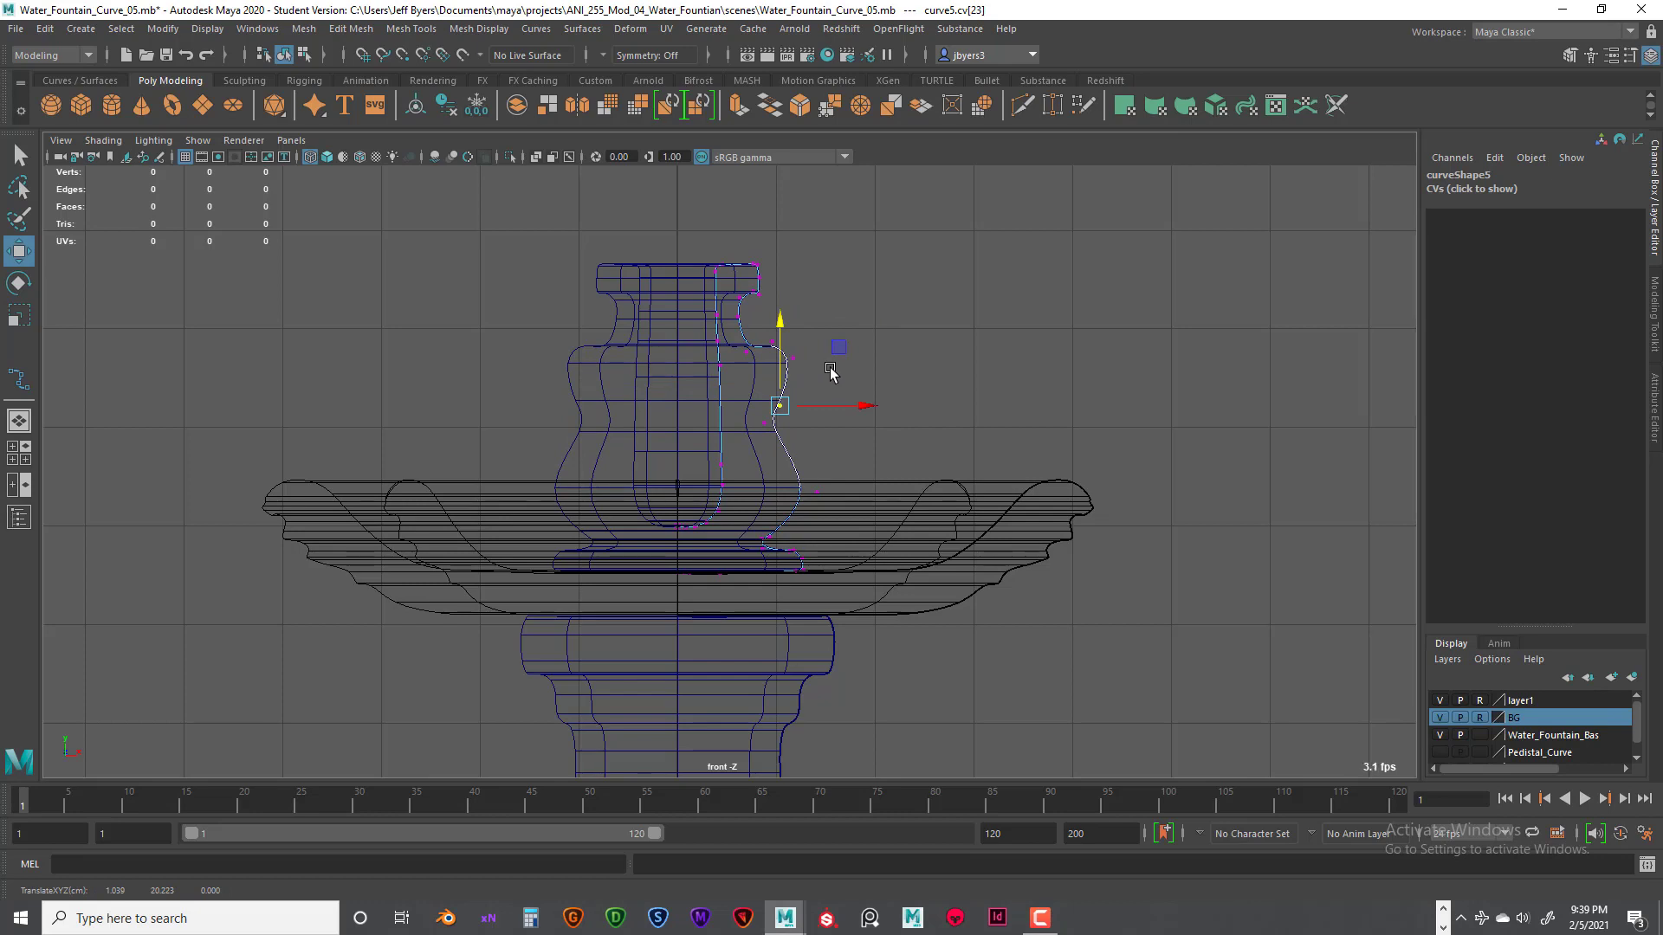
pyautogui.hotkey('ctrl', 'z')
pyautogui.moveTo(802, 340); pyautogui.dragTo(774, 434)
pyautogui.moveTo(766, 424); pyautogui.dragTo(836, 509)
pyautogui.moveTo(822, 494); pyautogui.dragTo(787, 498)
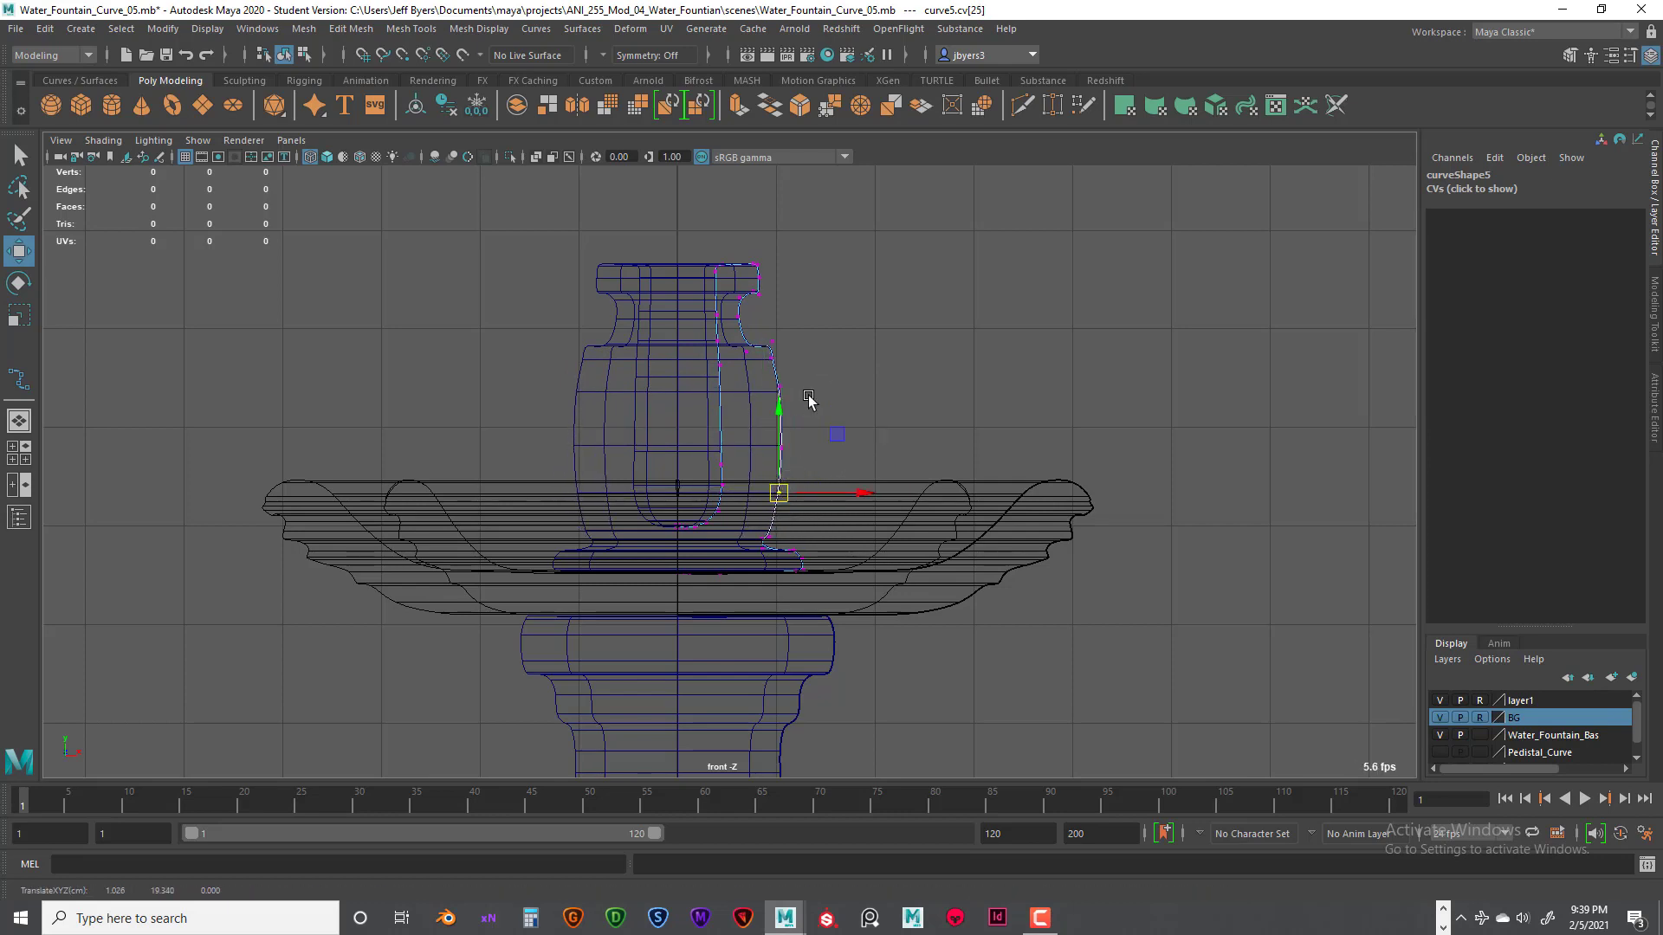
# Step: Slope the shoulder smoothly into the neck by repositioning the shoulder vertices and the upper and lower neck vertices
pyautogui.scroll(5, 788, 368)
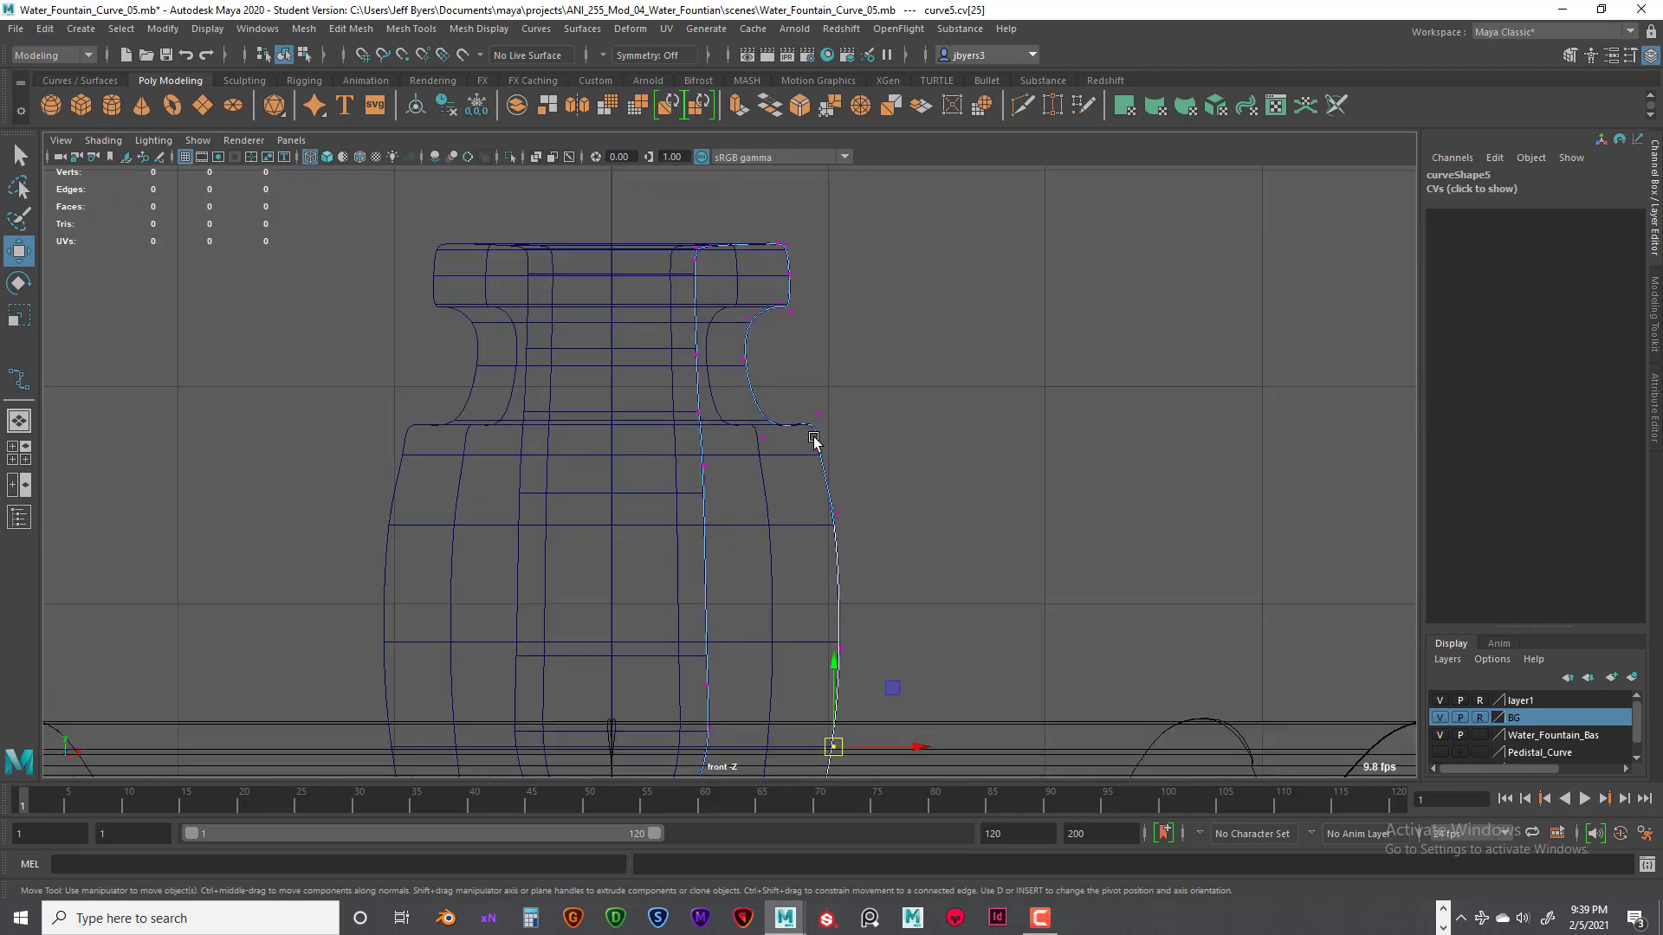
pyautogui.click(836, 512)
pyautogui.click(817, 450)
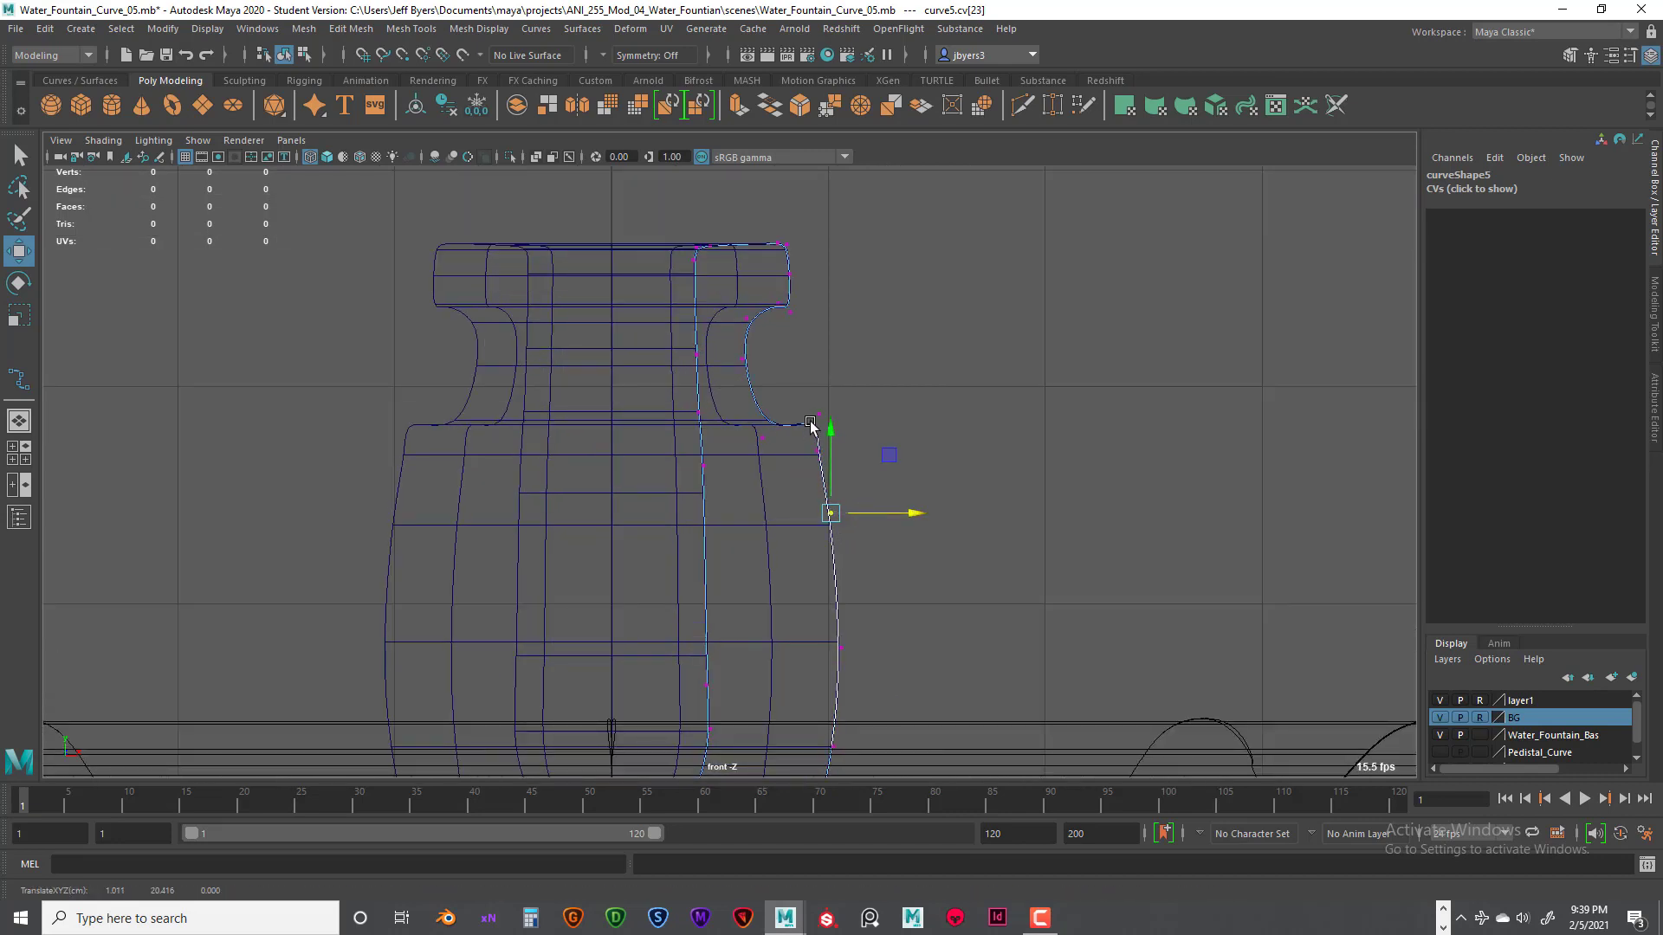
pyautogui.moveTo(829, 459); pyautogui.dragTo(747, 412)
pyautogui.click(819, 414)
pyautogui.click(763, 438)
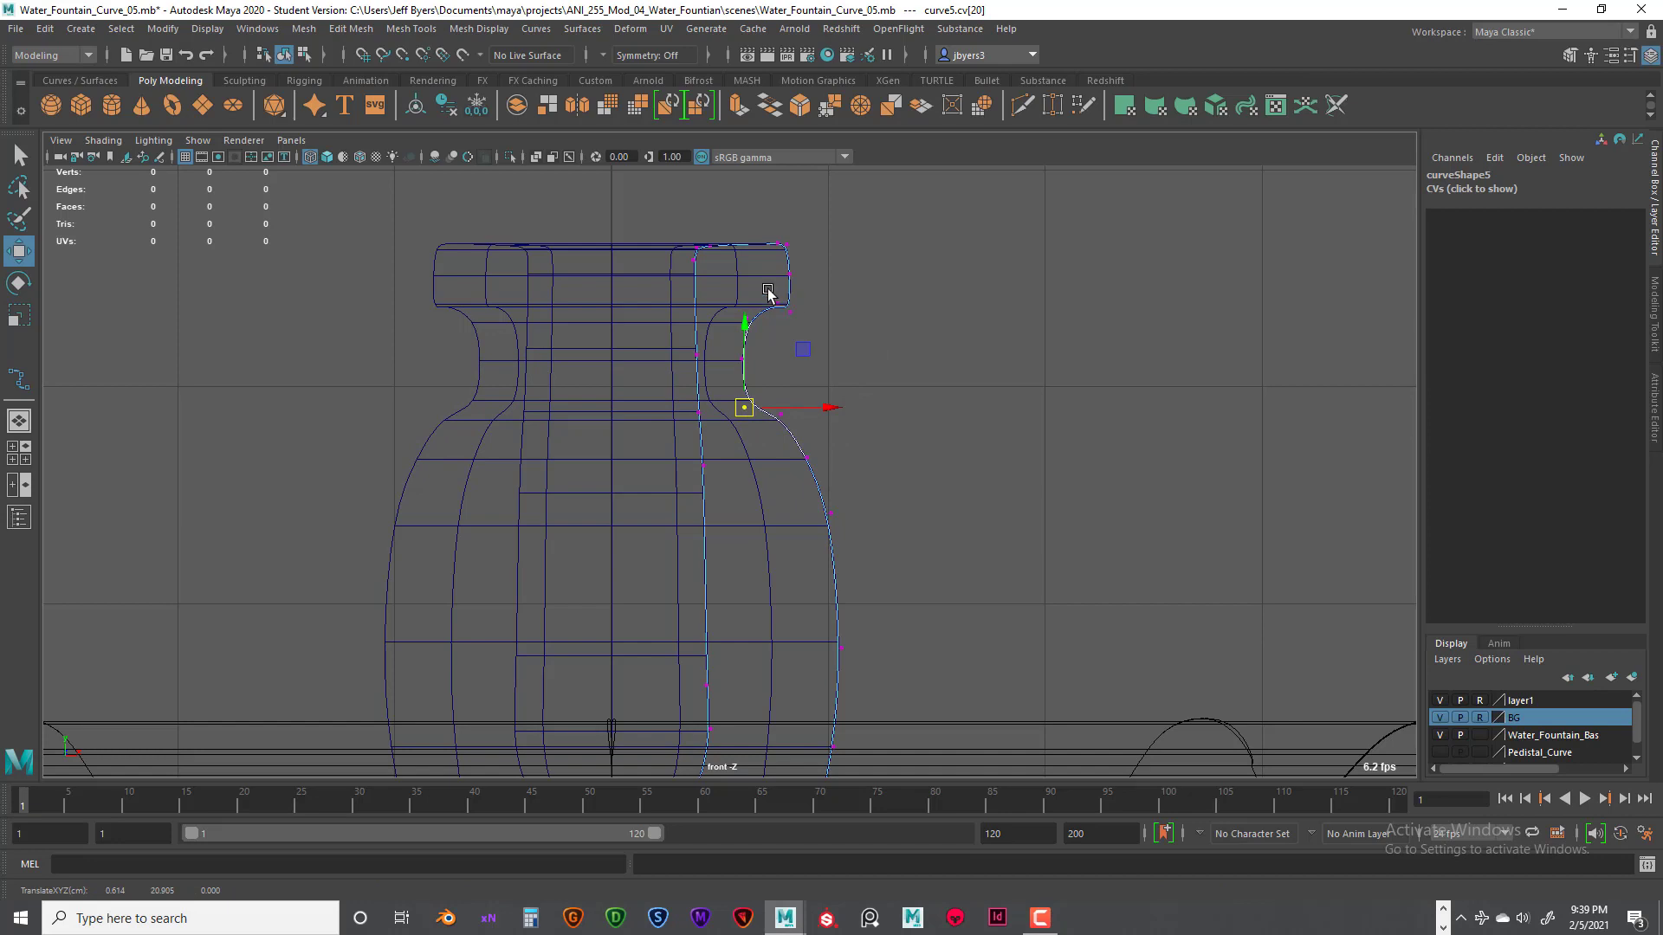
pyautogui.moveTo(769, 292); pyautogui.dragTo(763, 338)
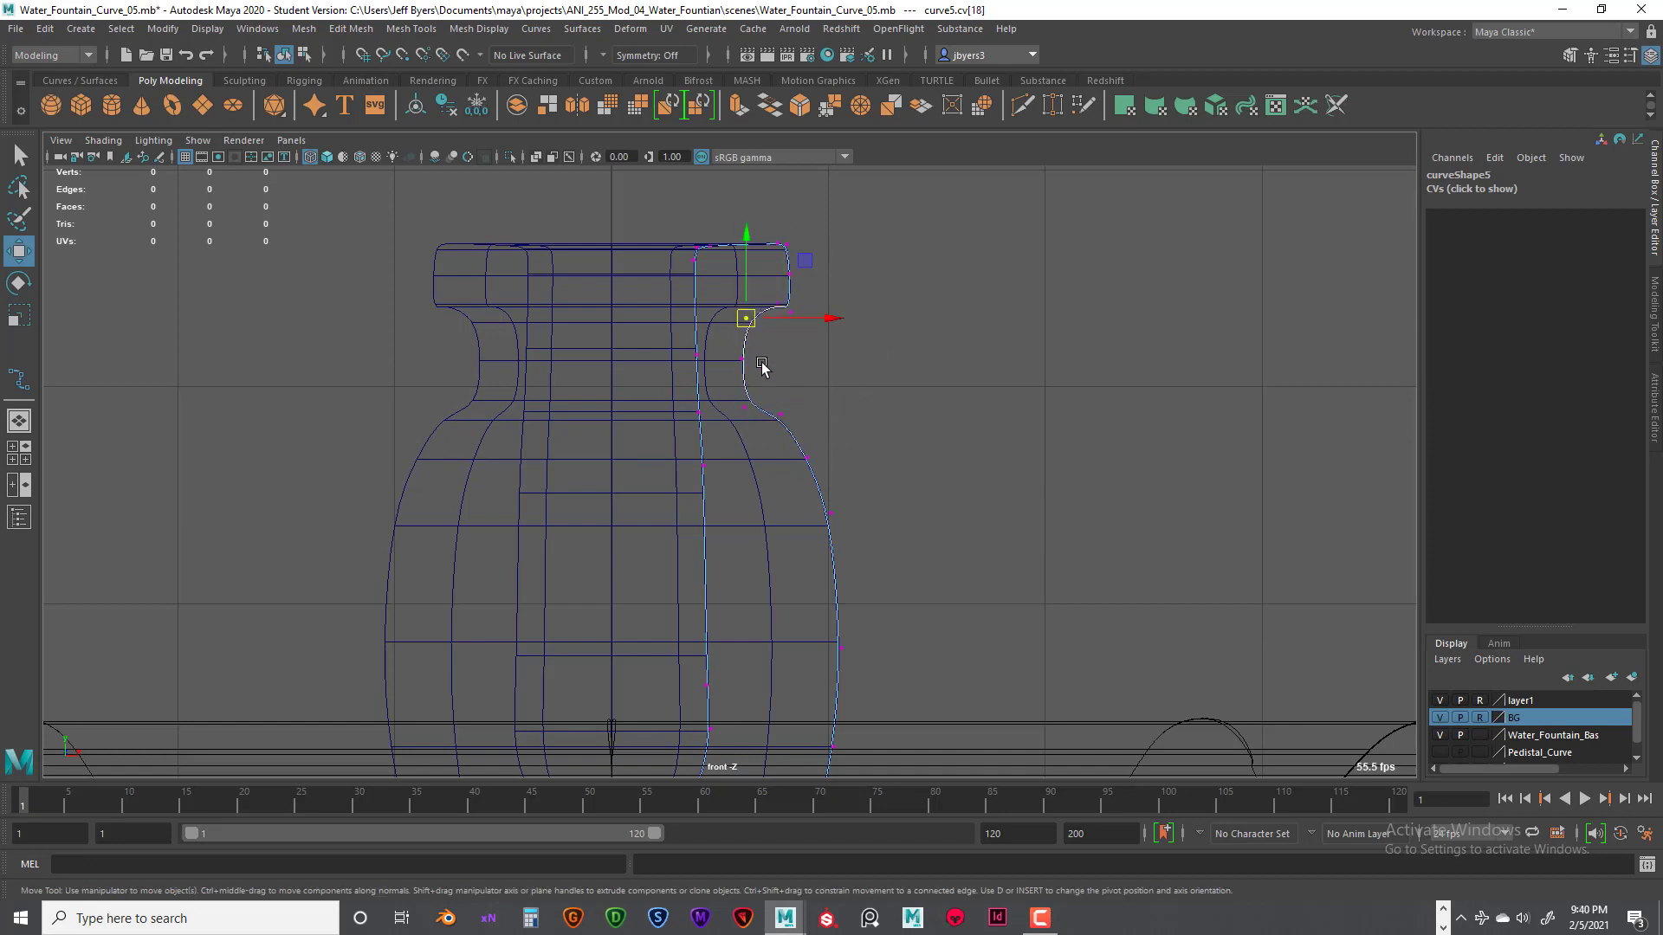
# Step: Raise the lower outer wall vertices so the body's bulge sits higher above the bowl floor
pyautogui.scroll(-6, 831, 404)
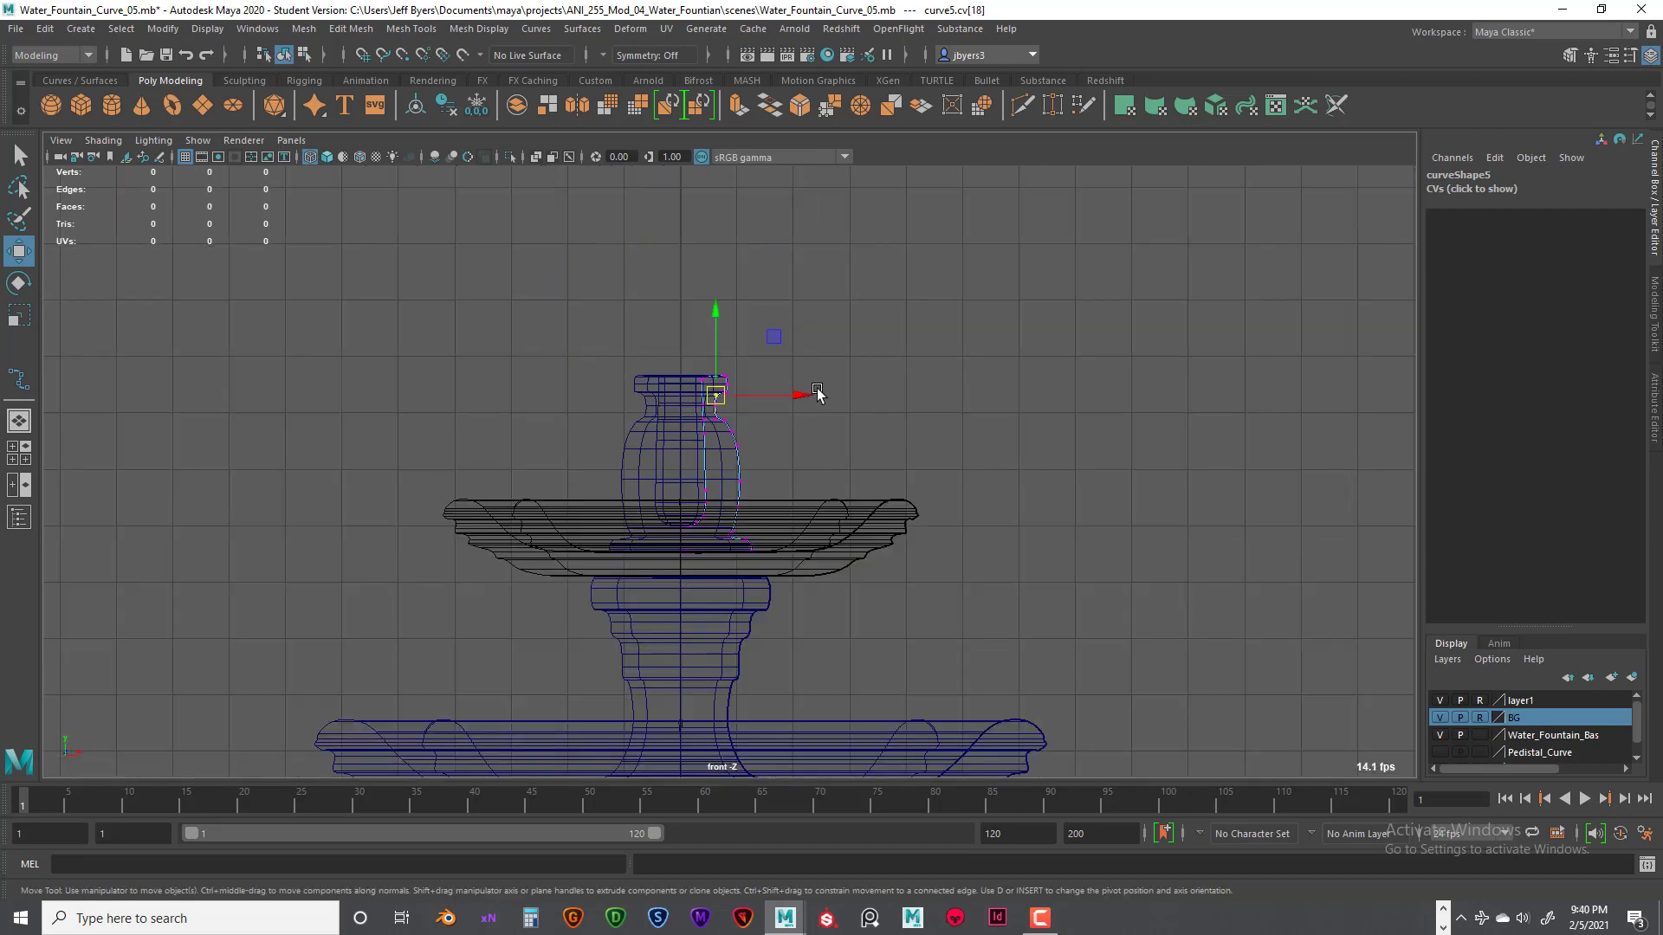
pyautogui.press('space')
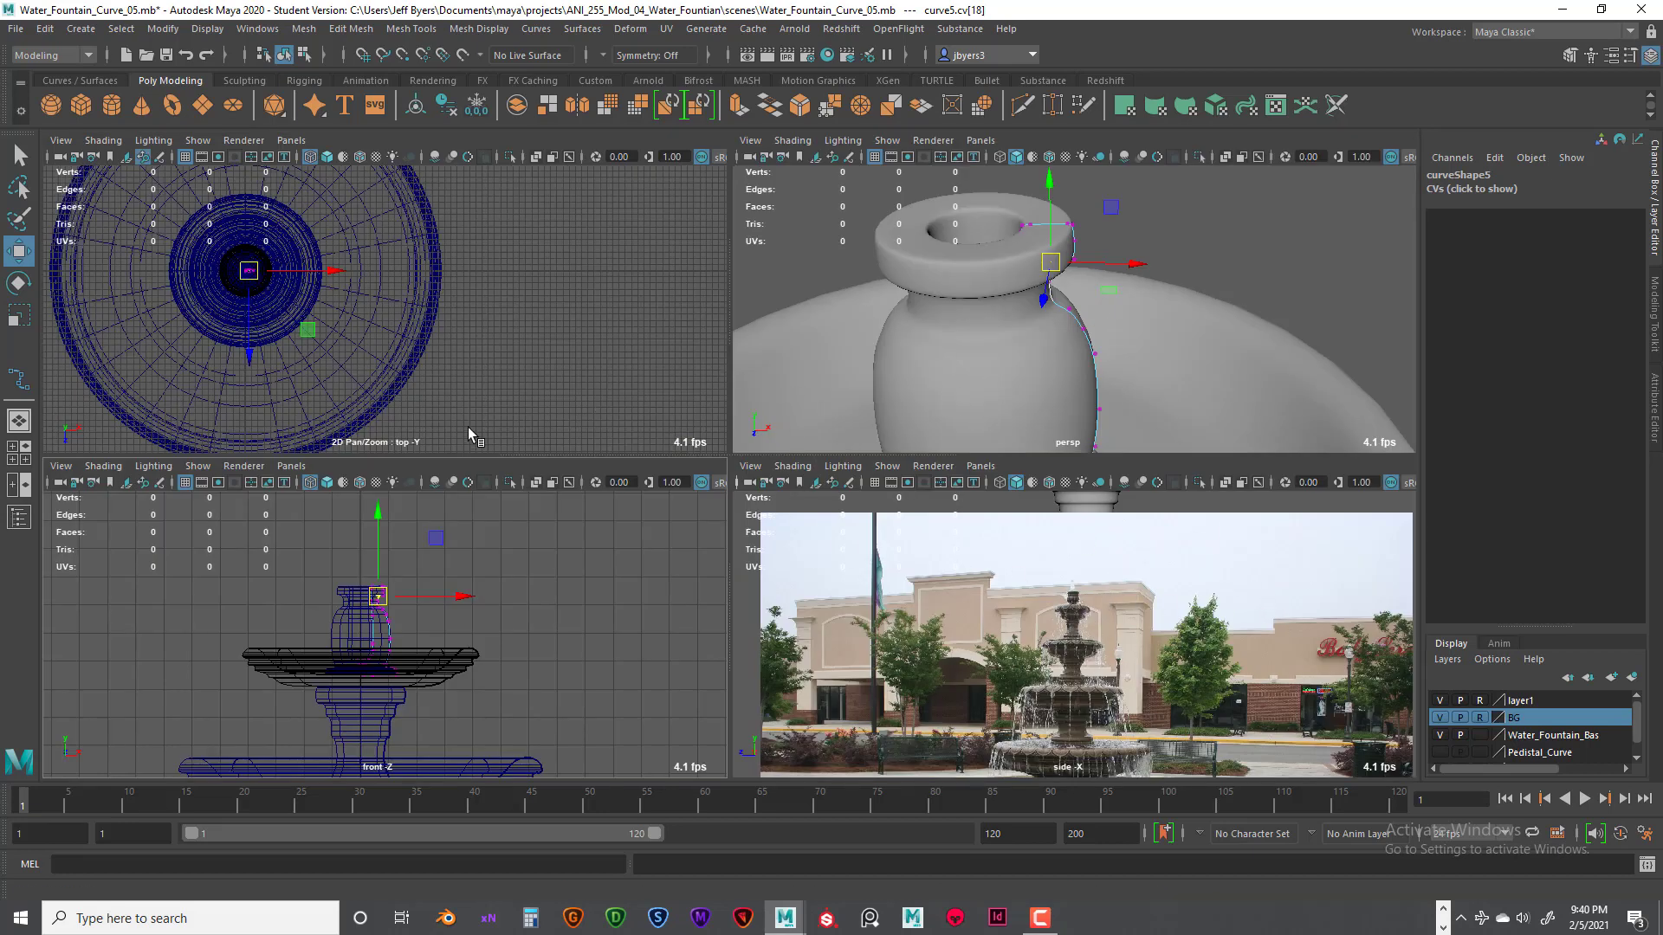
pyautogui.press('space')
pyautogui.scroll(5, 782, 466)
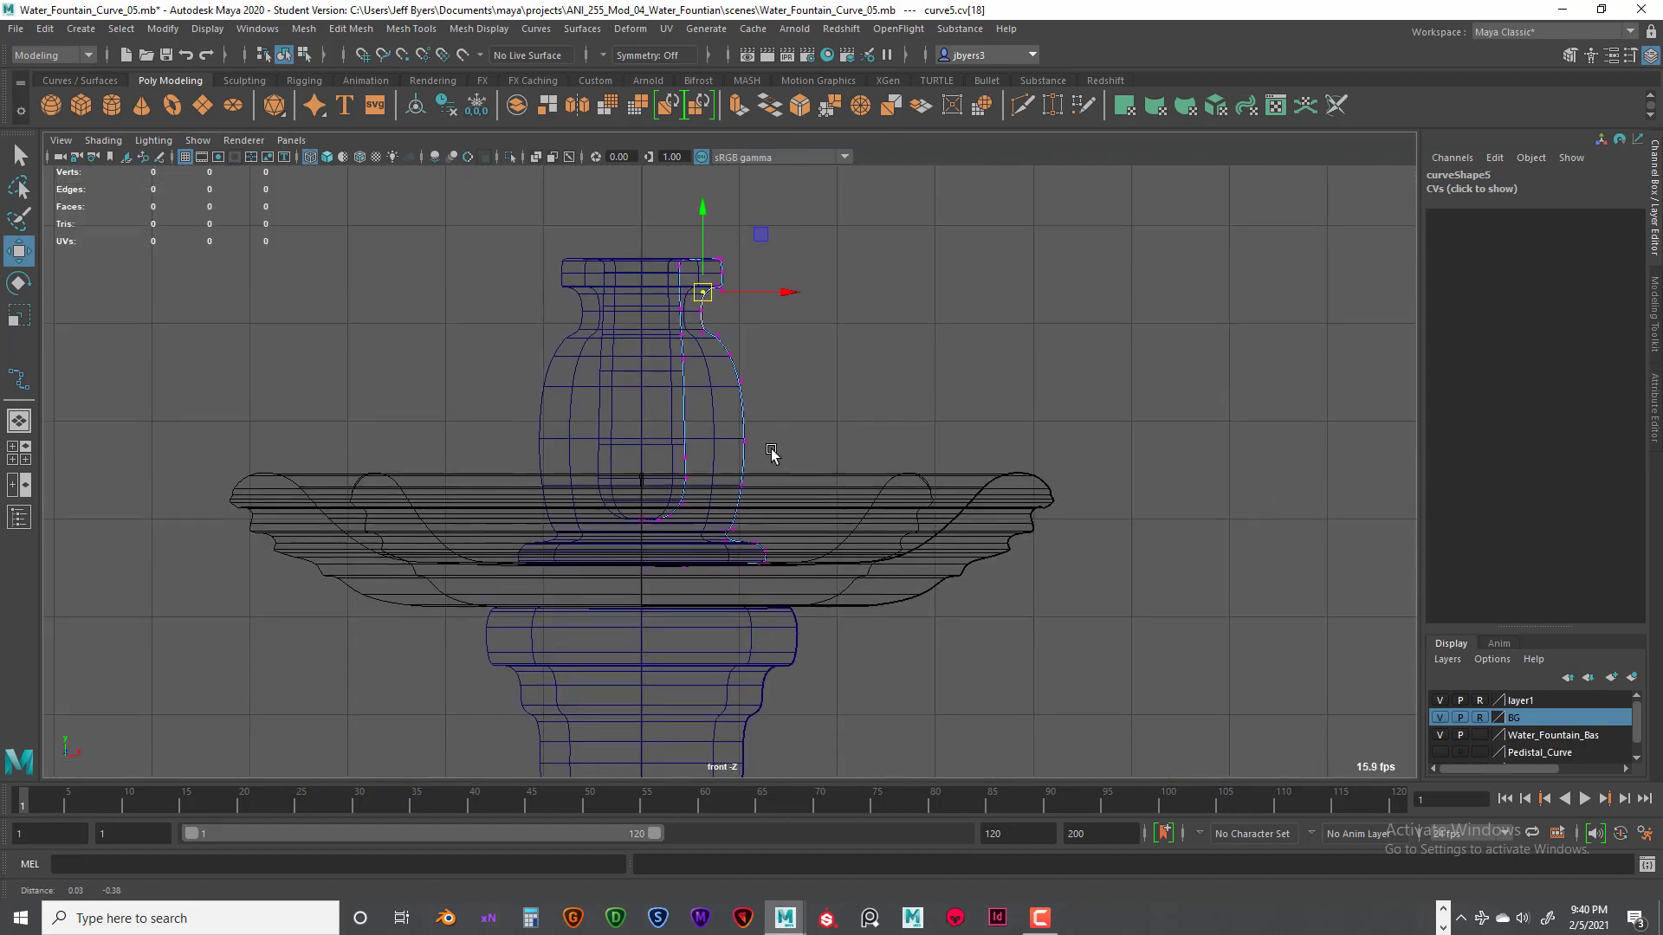
pyautogui.scroll(3, 769, 446)
pyautogui.moveTo(719, 437); pyautogui.dragTo(765, 472)
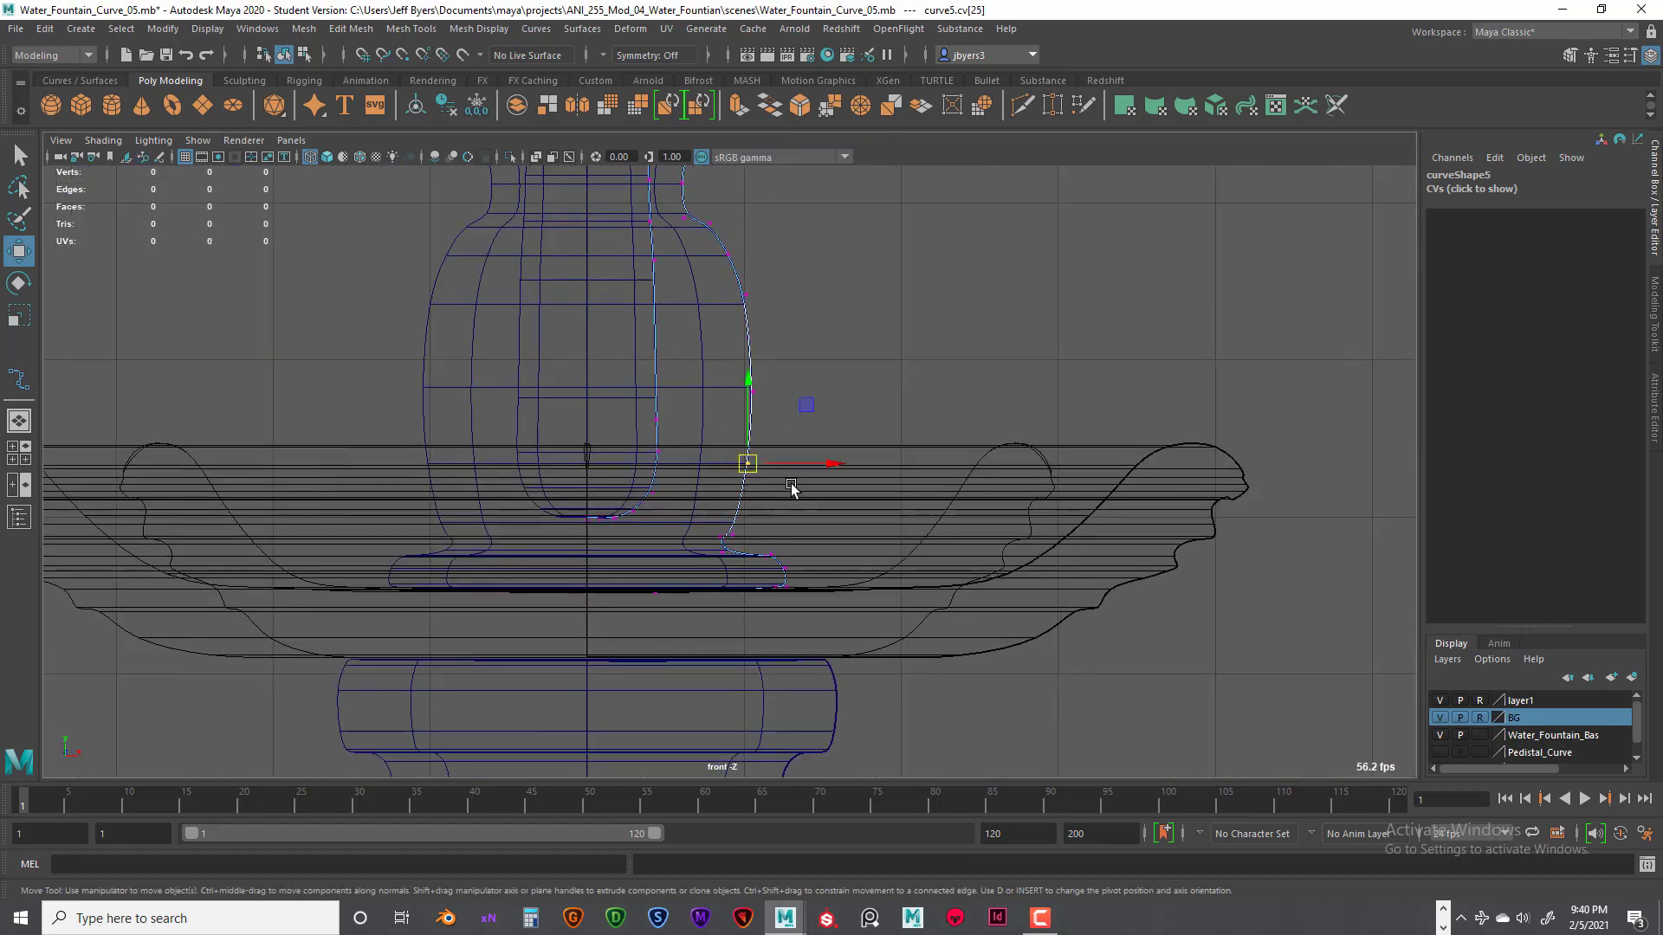
pyautogui.moveTo(753, 370); pyautogui.dragTo(754, 320)
# Step: Raise the notch vertices above the foot and spread them vertically to form a narrow waist flaring into the base
pyautogui.moveTo(707, 491)
pyautogui.mouseDown()
pyautogui.moveTo(741, 533)
pyautogui.moveTo(742, 413)
pyautogui.mouseUp()
pyautogui.click(726, 472)
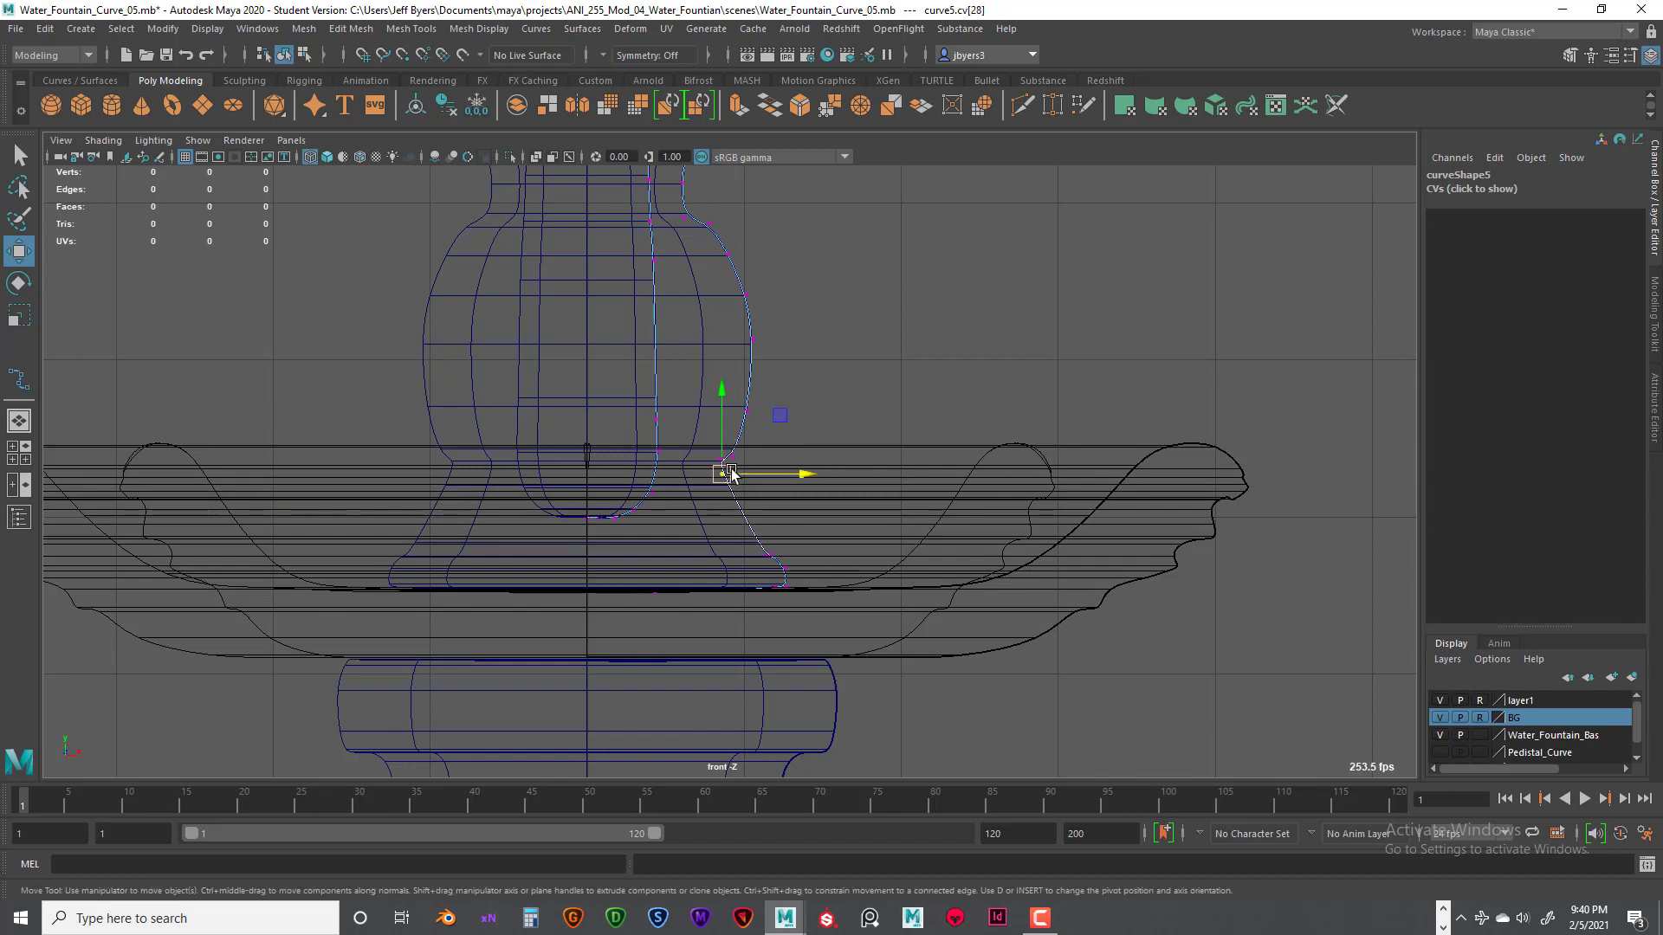
pyautogui.moveTo(727, 472); pyautogui.dragTo(726, 515)
pyautogui.click(734, 452)
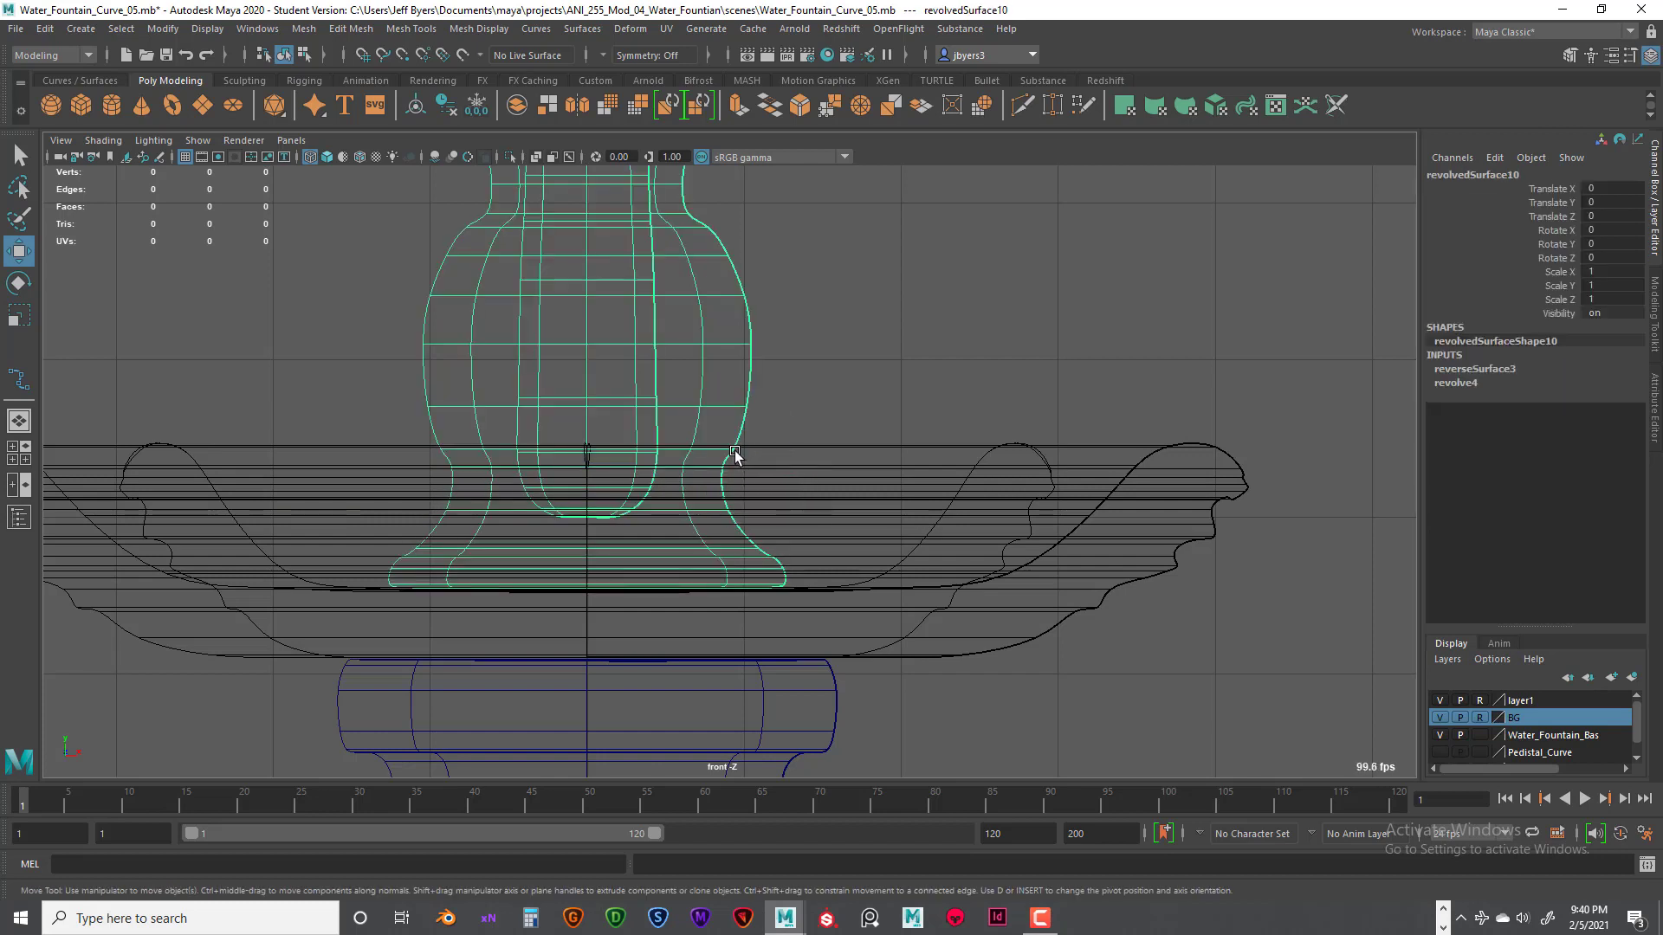
pyautogui.click(736, 450)
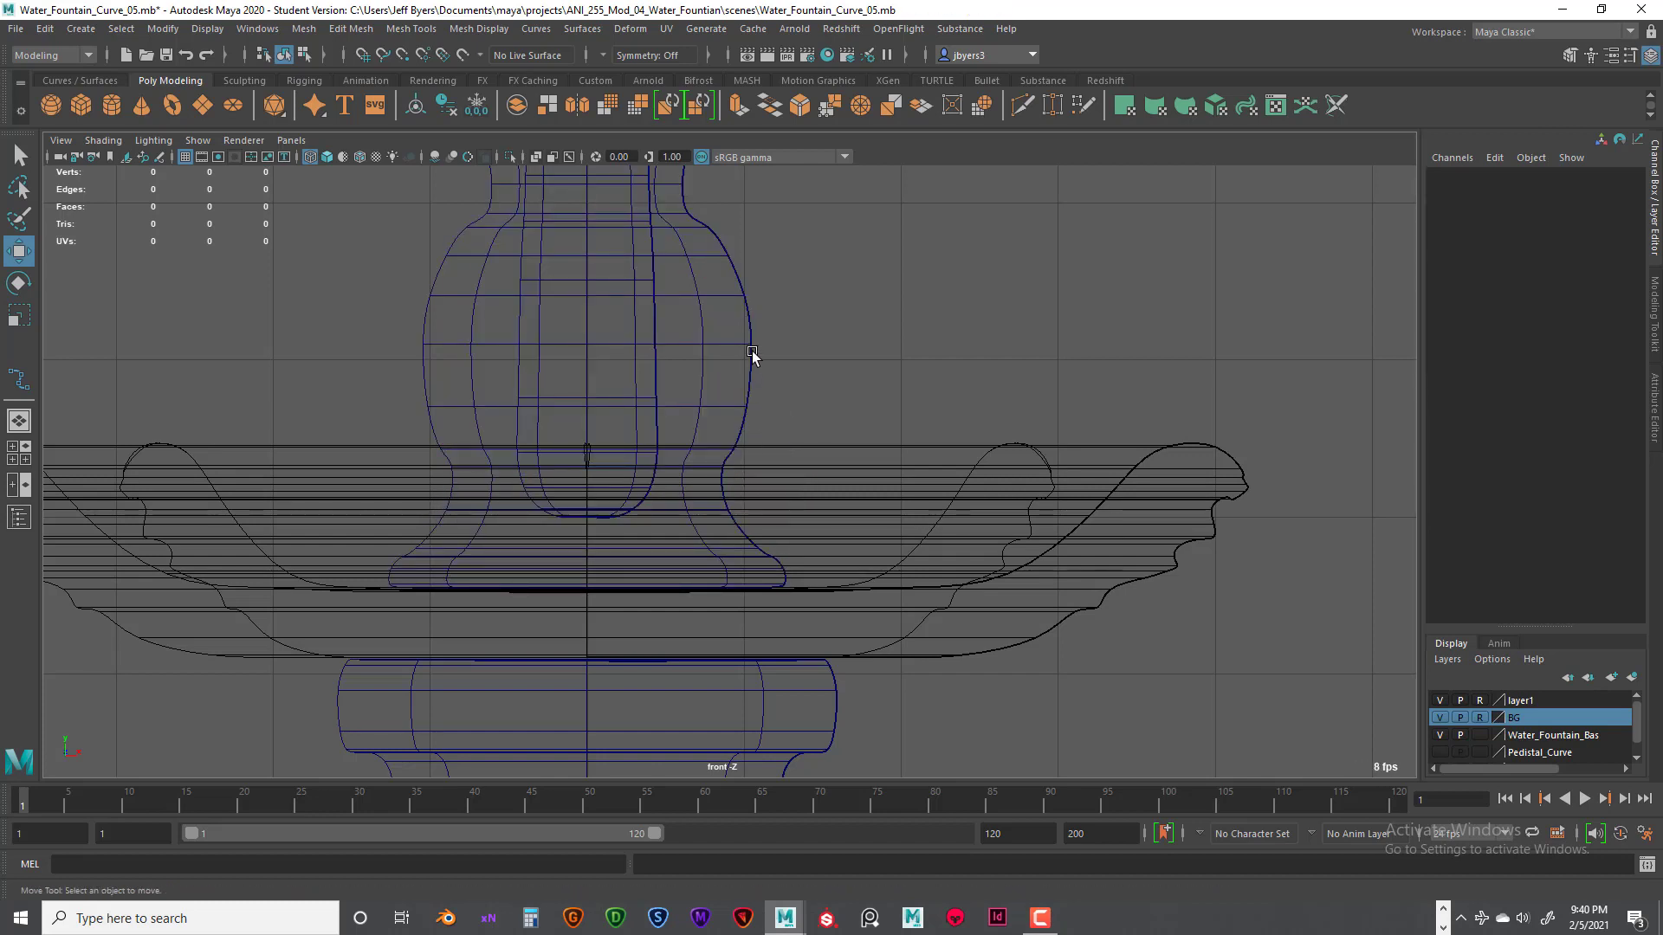
# Step: Raise the curve's lower wall vertices above the waist and lift the foot's outer vertex to give the base a vertical edge
pyautogui.click(751, 354)
pyautogui.moveTo(791, 265); pyautogui.dragTo(707, 261, button='right')
pyautogui.scroll(-3, 719, 446)
pyautogui.scroll(3, 763, 458)
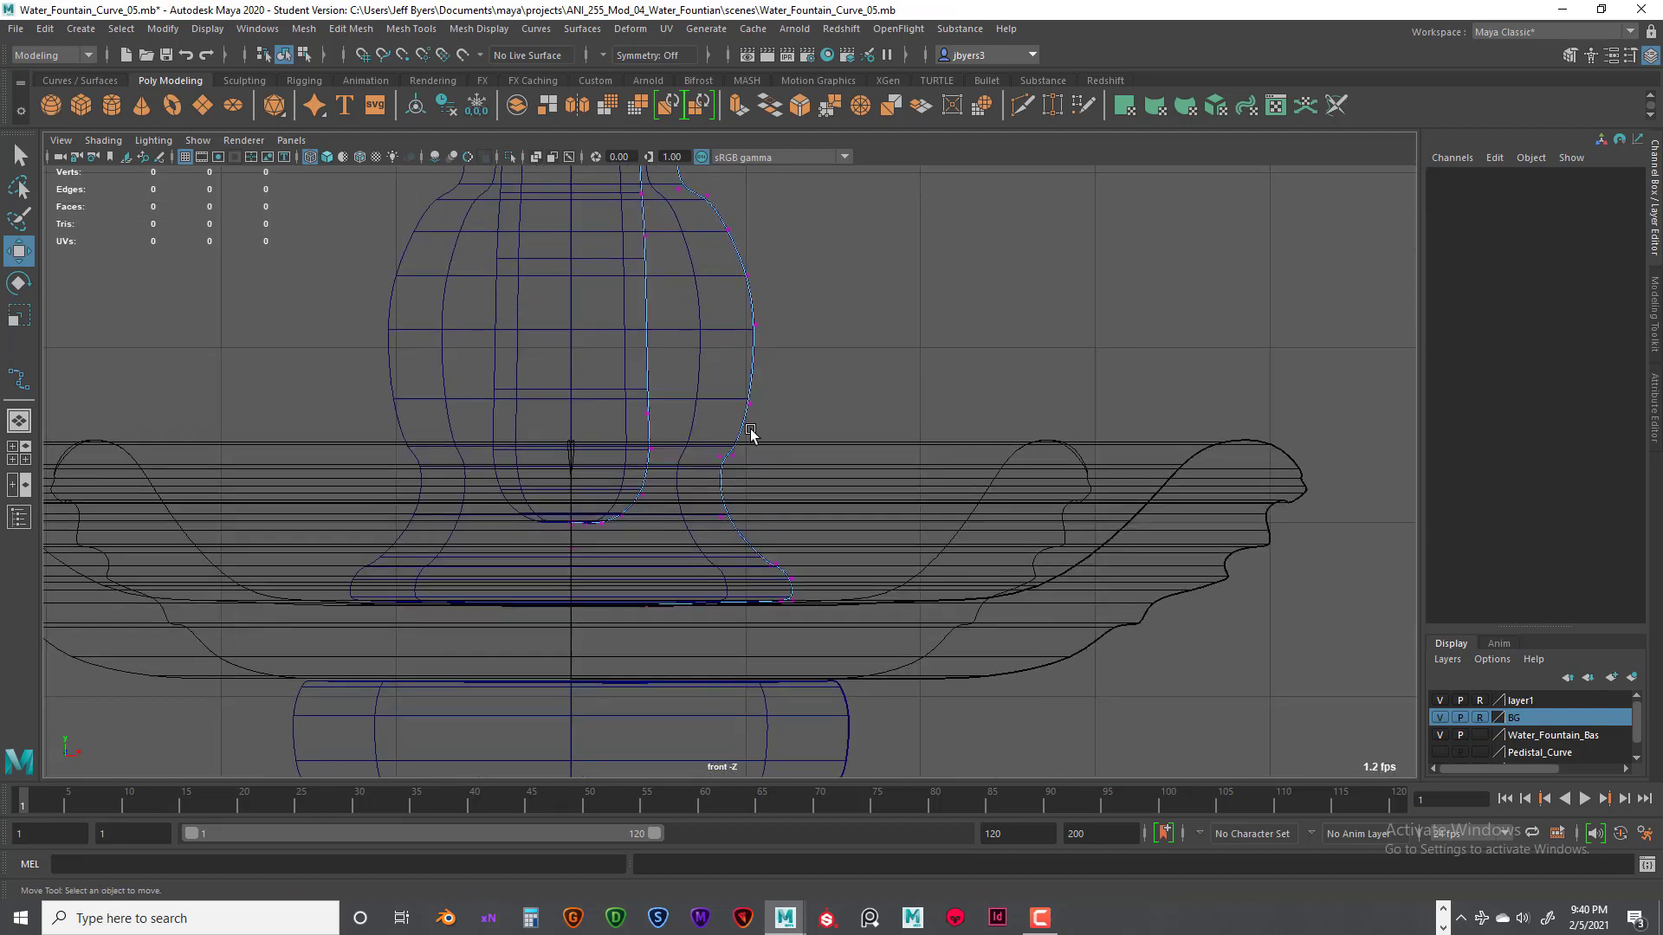
pyautogui.moveTo(735, 475); pyautogui.dragTo(734, 464)
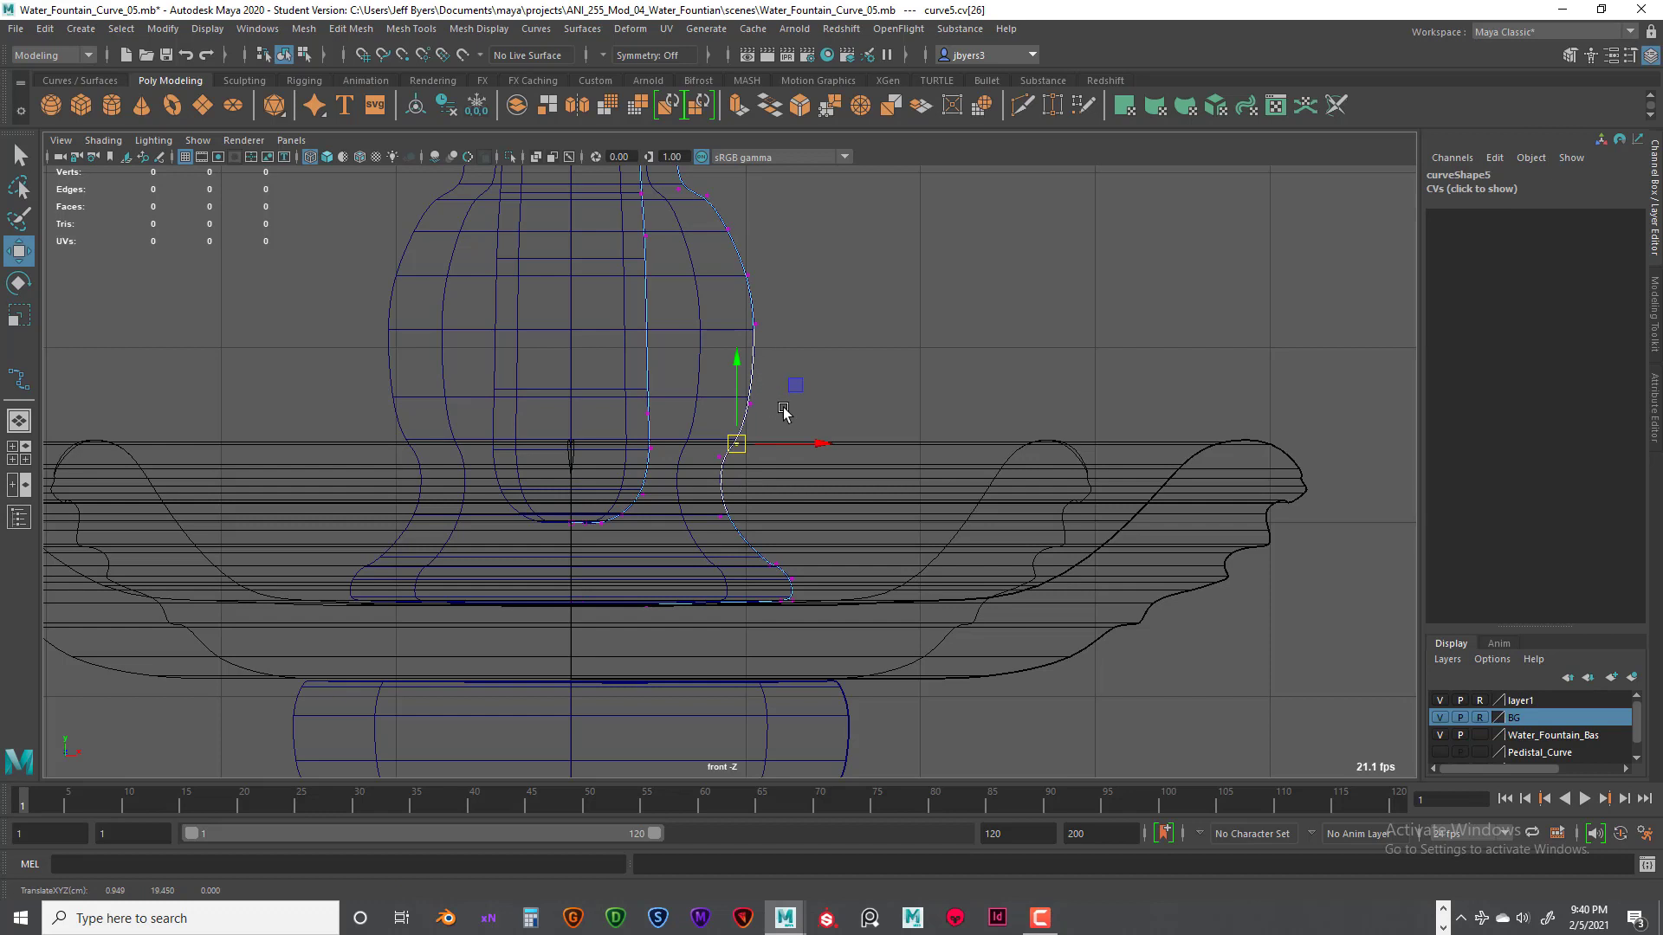
pyautogui.moveTo(782, 285); pyautogui.dragTo(750, 370)
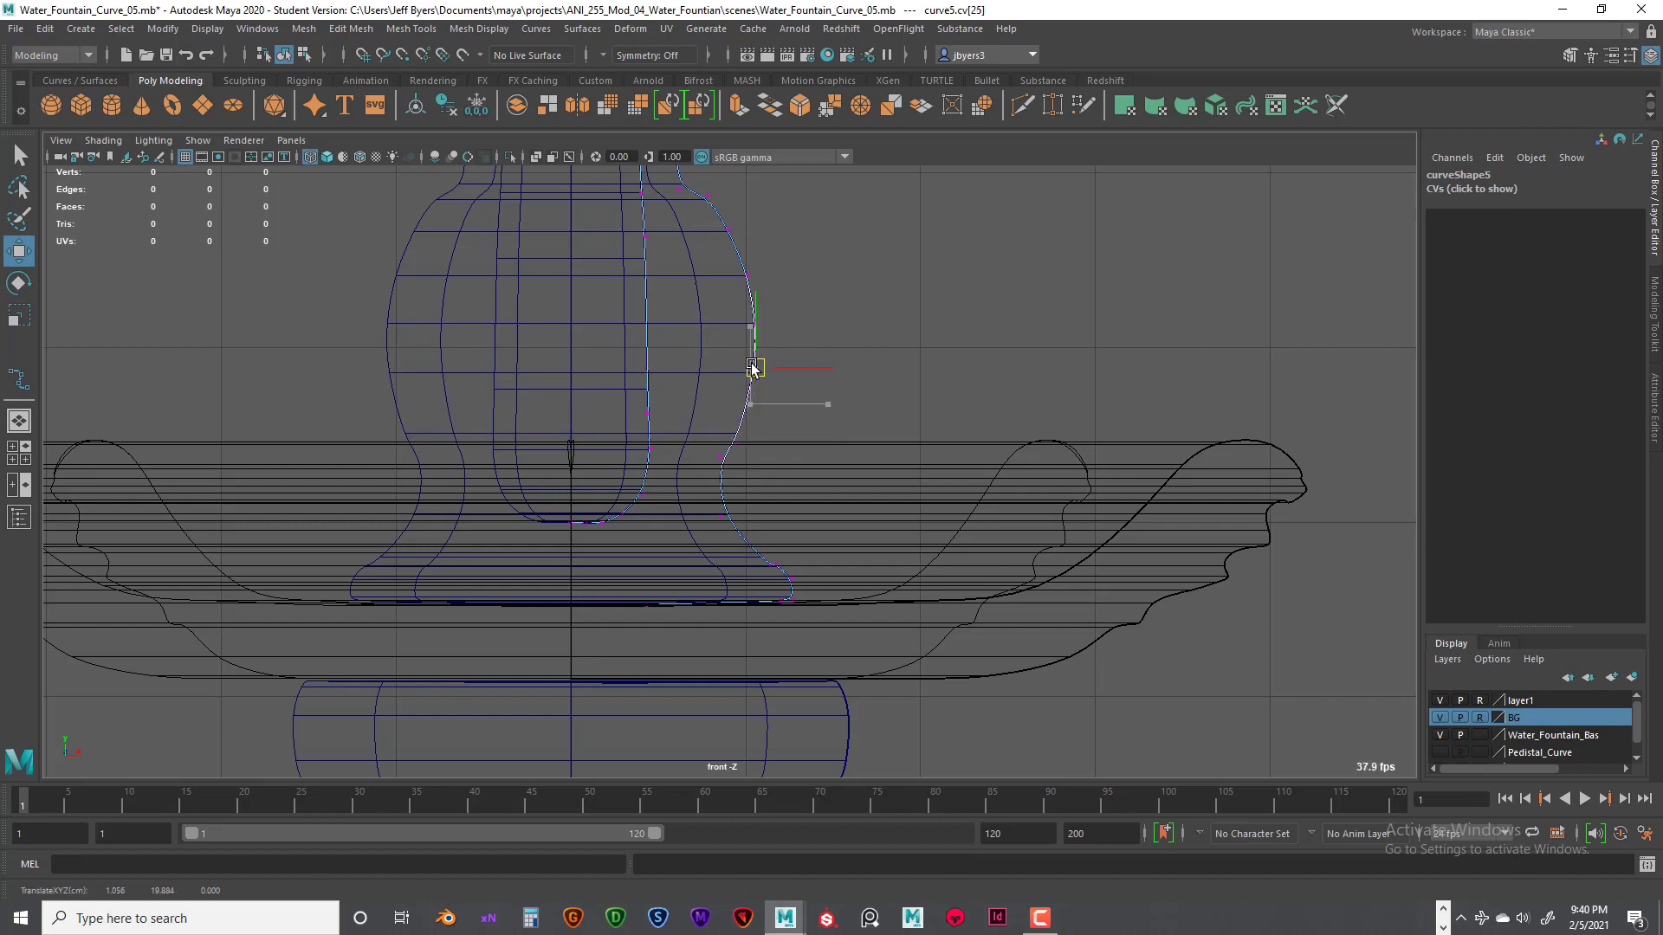
pyautogui.moveTo(716, 465); pyautogui.dragTo(826, 569)
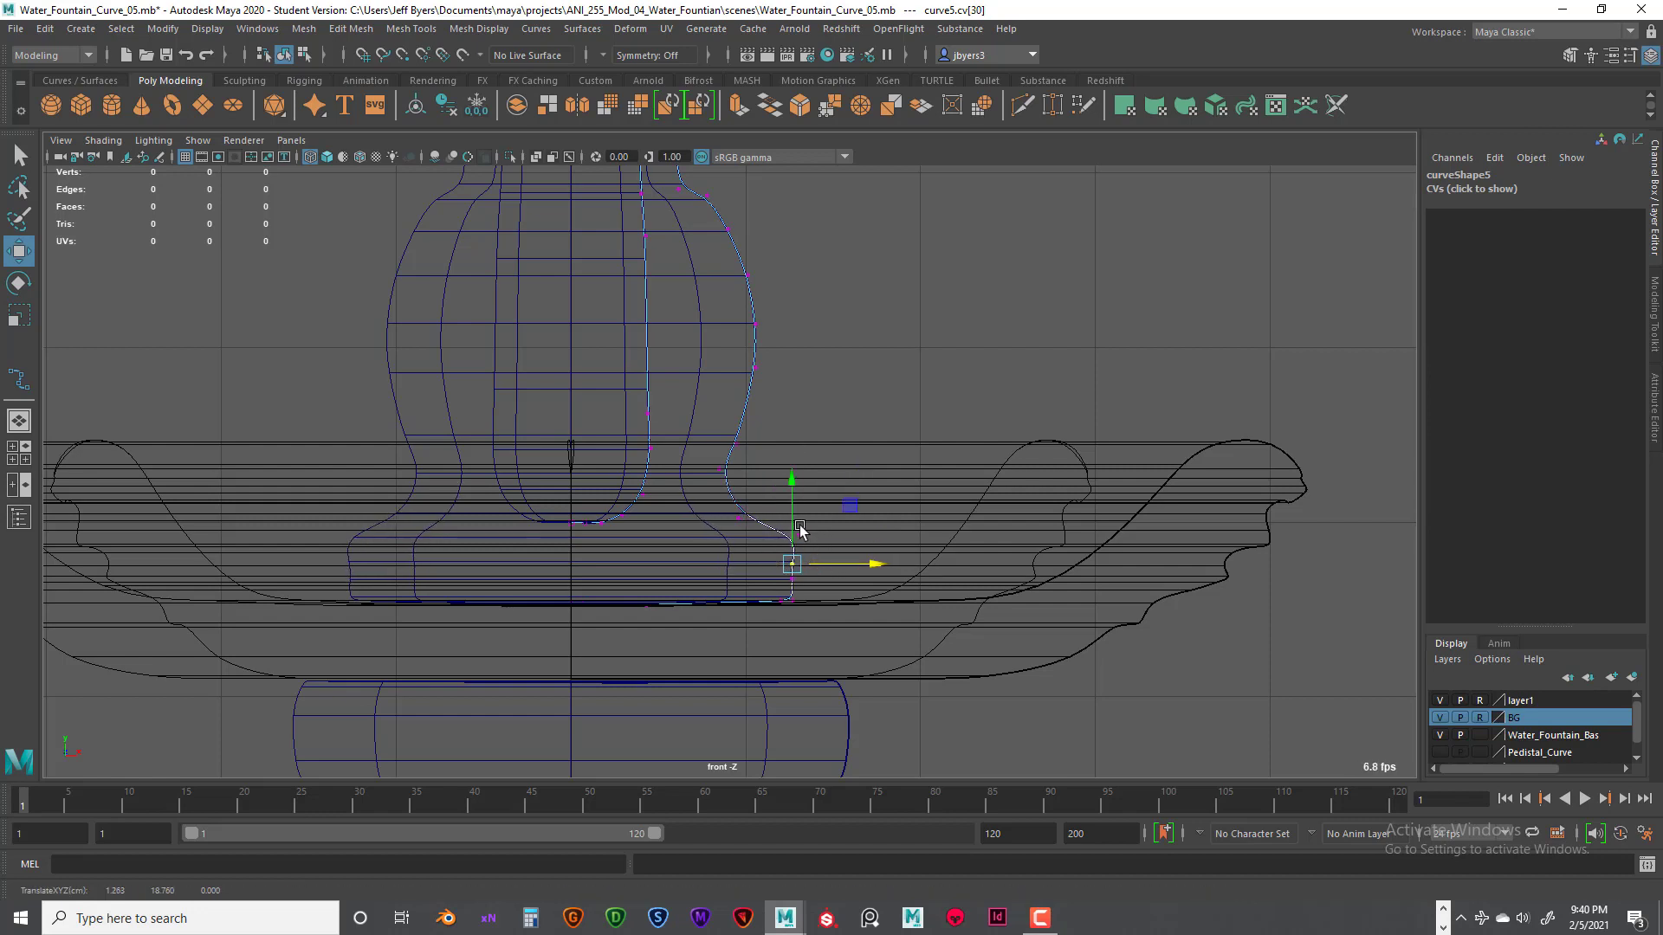
# Step: Raise the three waist vertices together to about the height of the bowl's rim
pyautogui.click(742, 427)
pyautogui.scroll(-6, 805, 393)
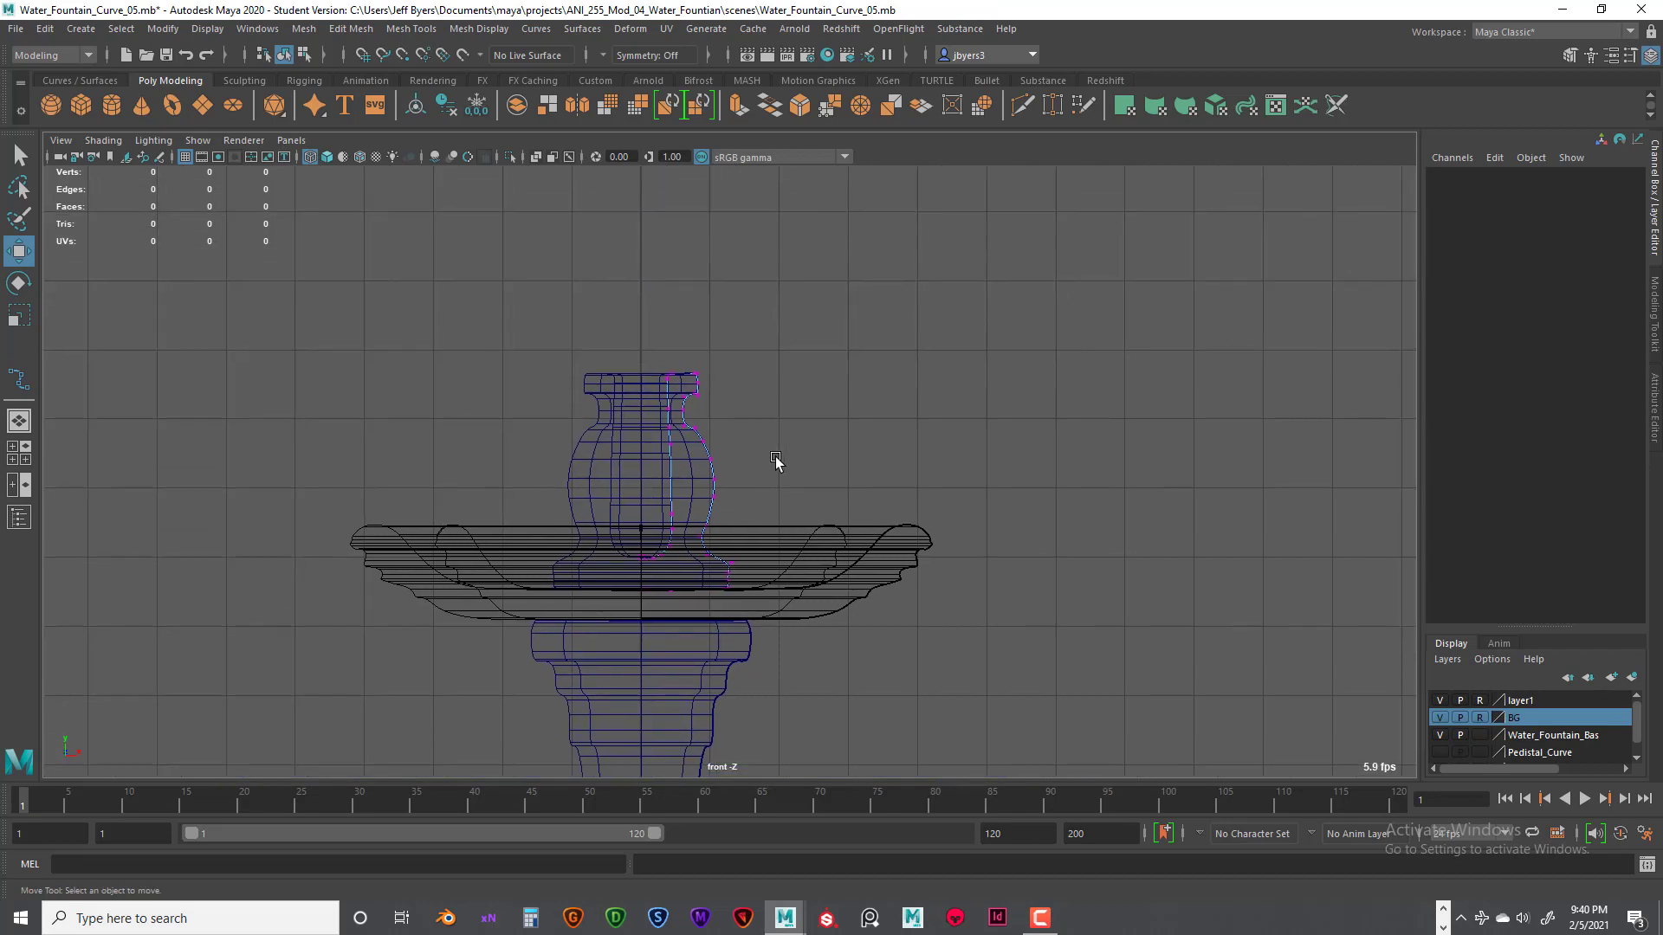
pyautogui.scroll(4, 745, 468)
pyautogui.moveTo(703, 625); pyautogui.dragTo(704, 628)
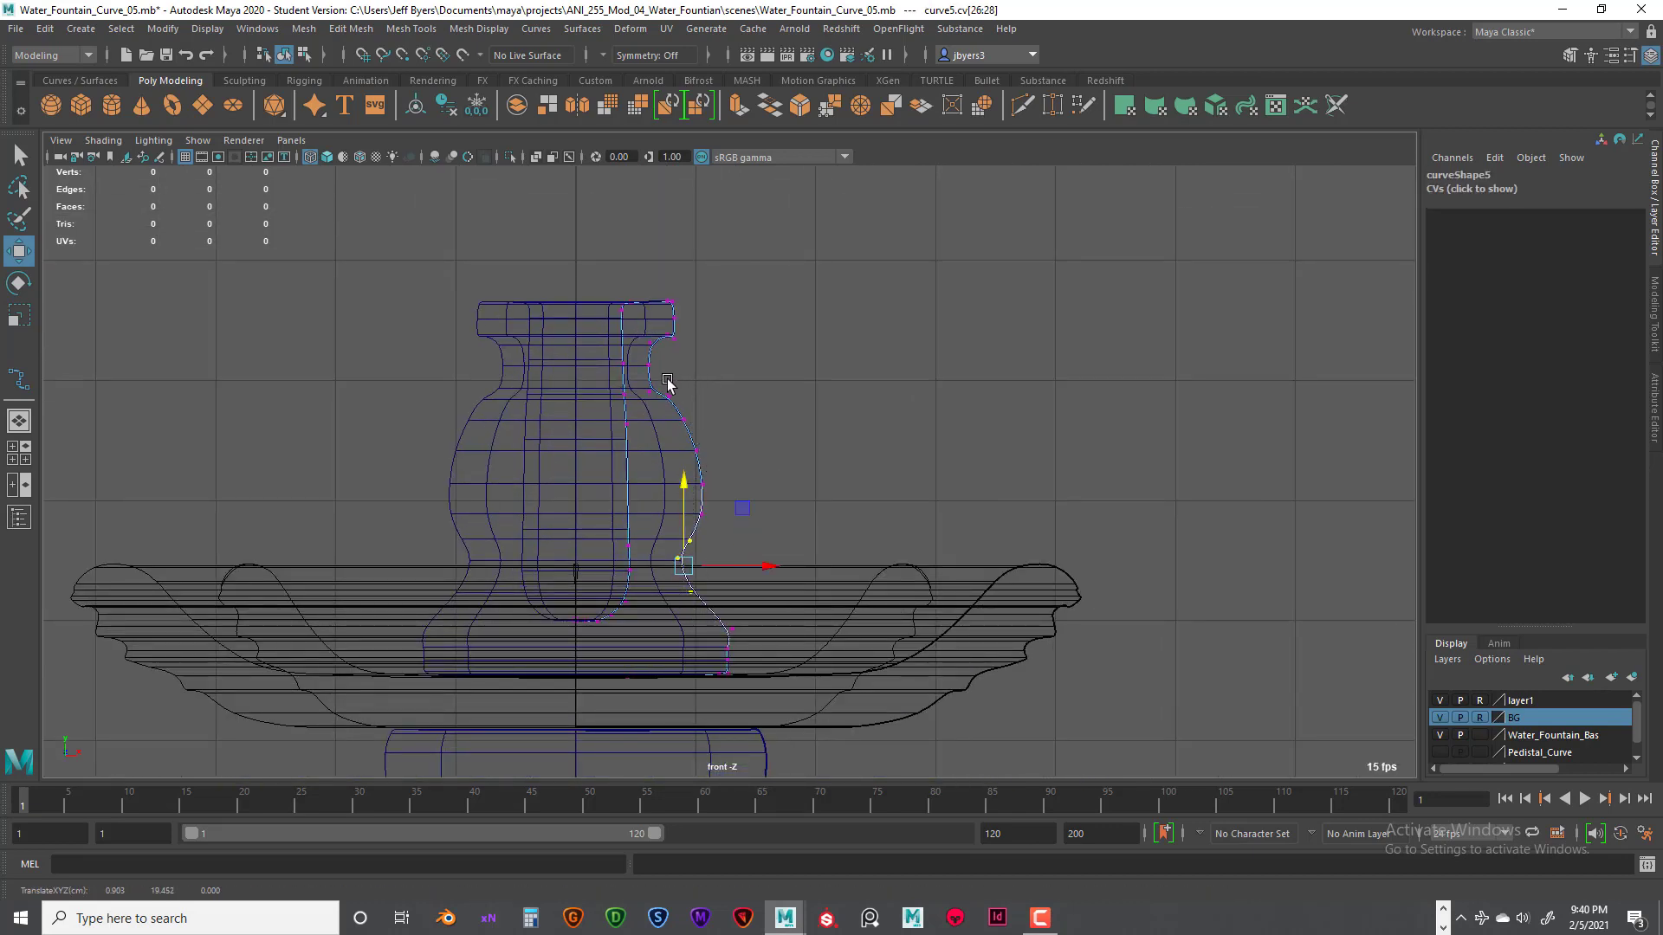
# Step: Slim the vase body by pulling the five shoulder and outer wall vertices toward the axis, and raise the lower neck vertex
pyautogui.moveTo(667, 382); pyautogui.dragTo(750, 528)
pyautogui.moveTo(761, 461); pyautogui.dragTo(746, 463)
pyautogui.scroll(-2, 745, 461)
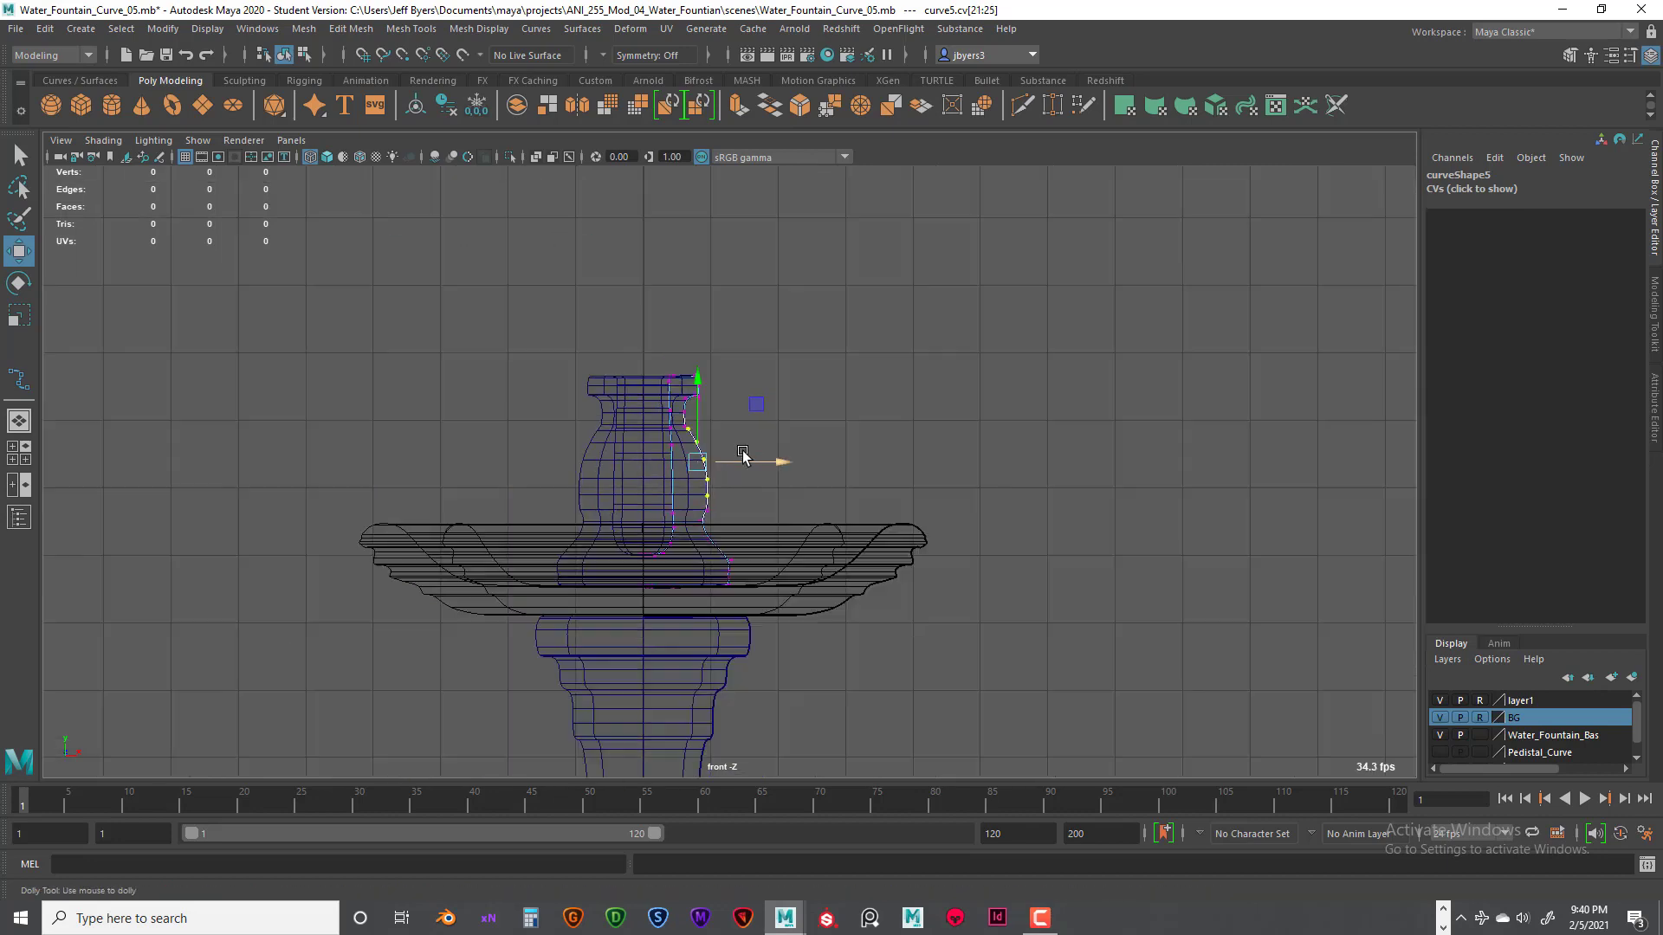
pyautogui.scroll(6, 745, 462)
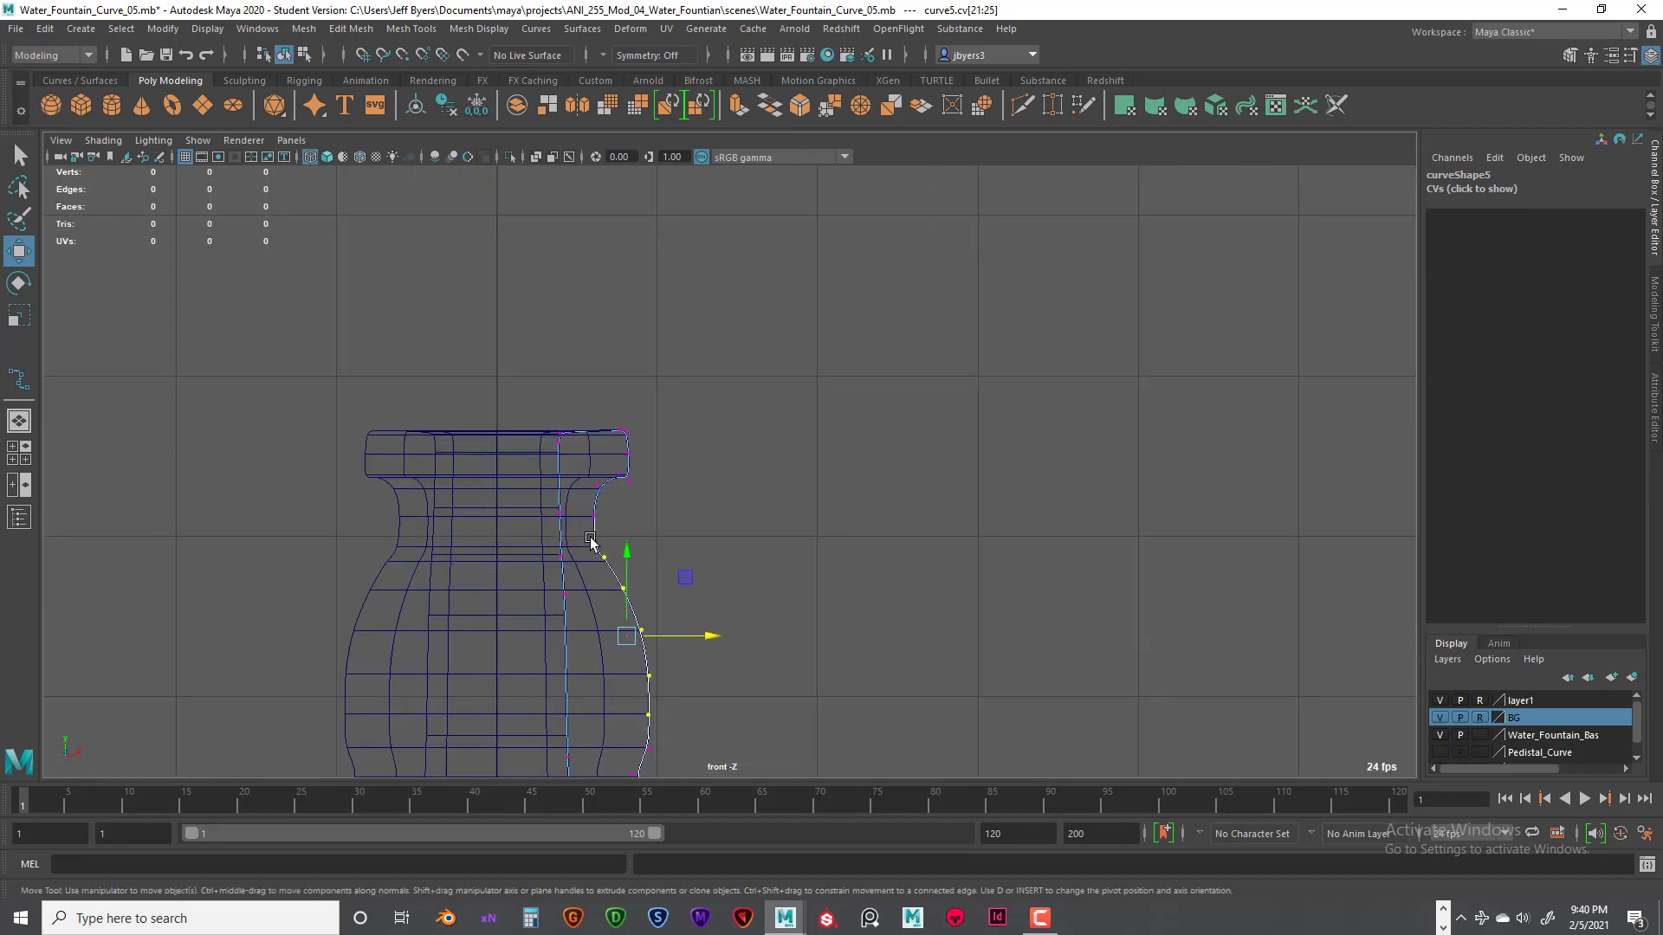
pyautogui.click(596, 551)
pyautogui.moveTo(597, 552); pyautogui.dragTo(599, 544)
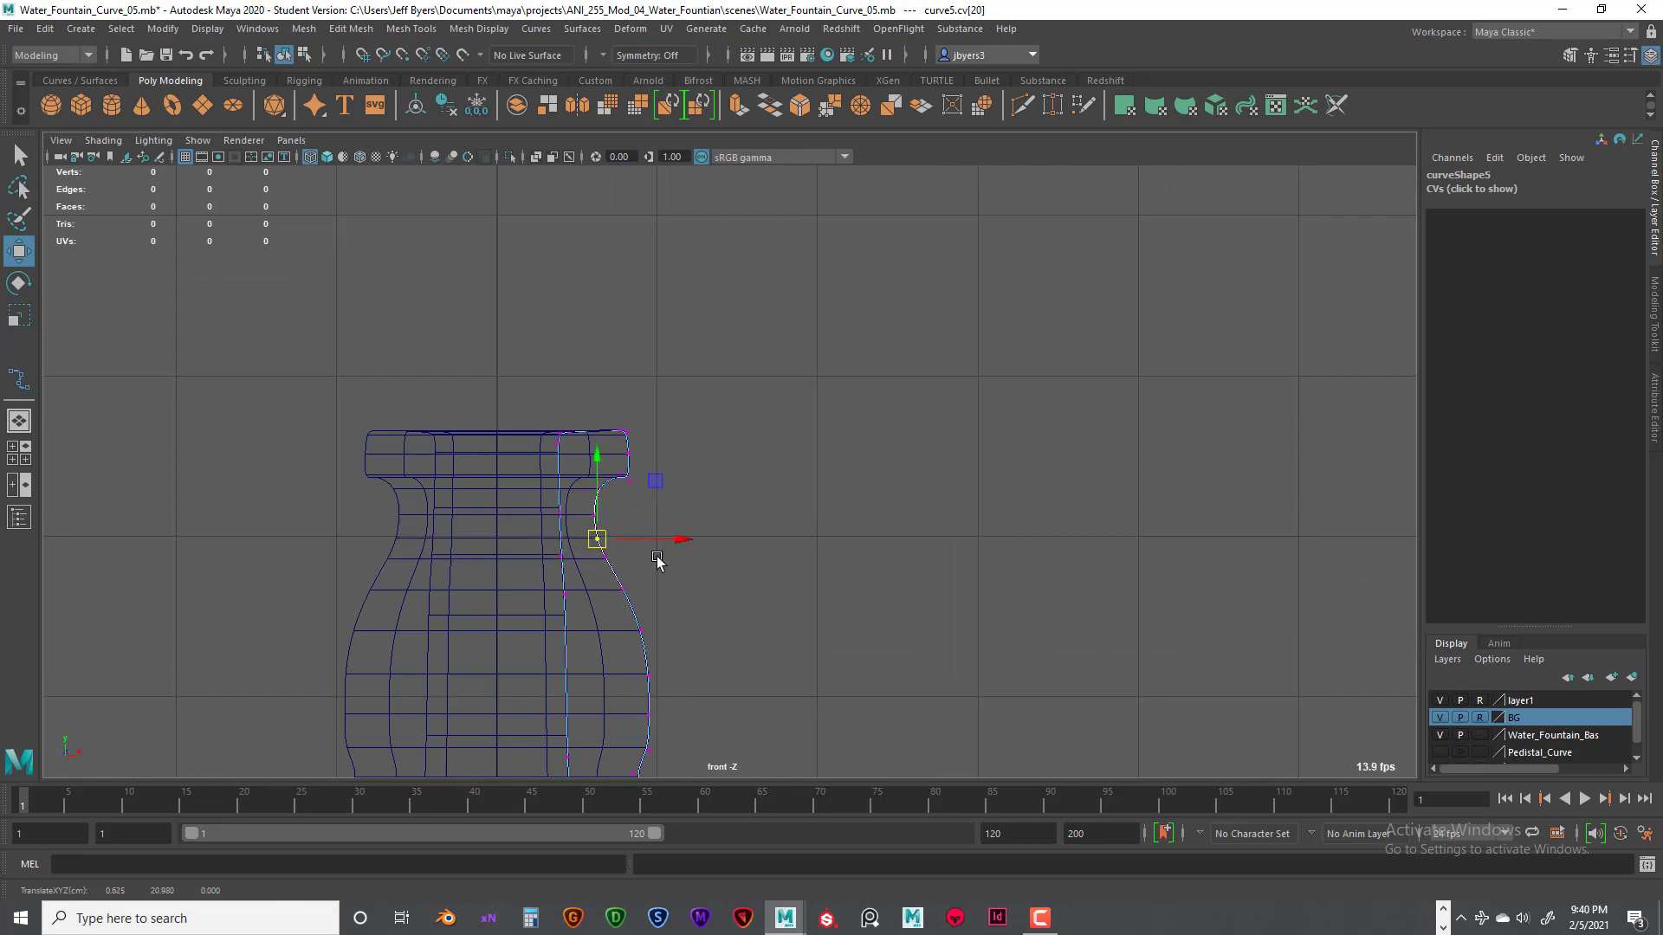
pyautogui.scroll(-5, 755, 515)
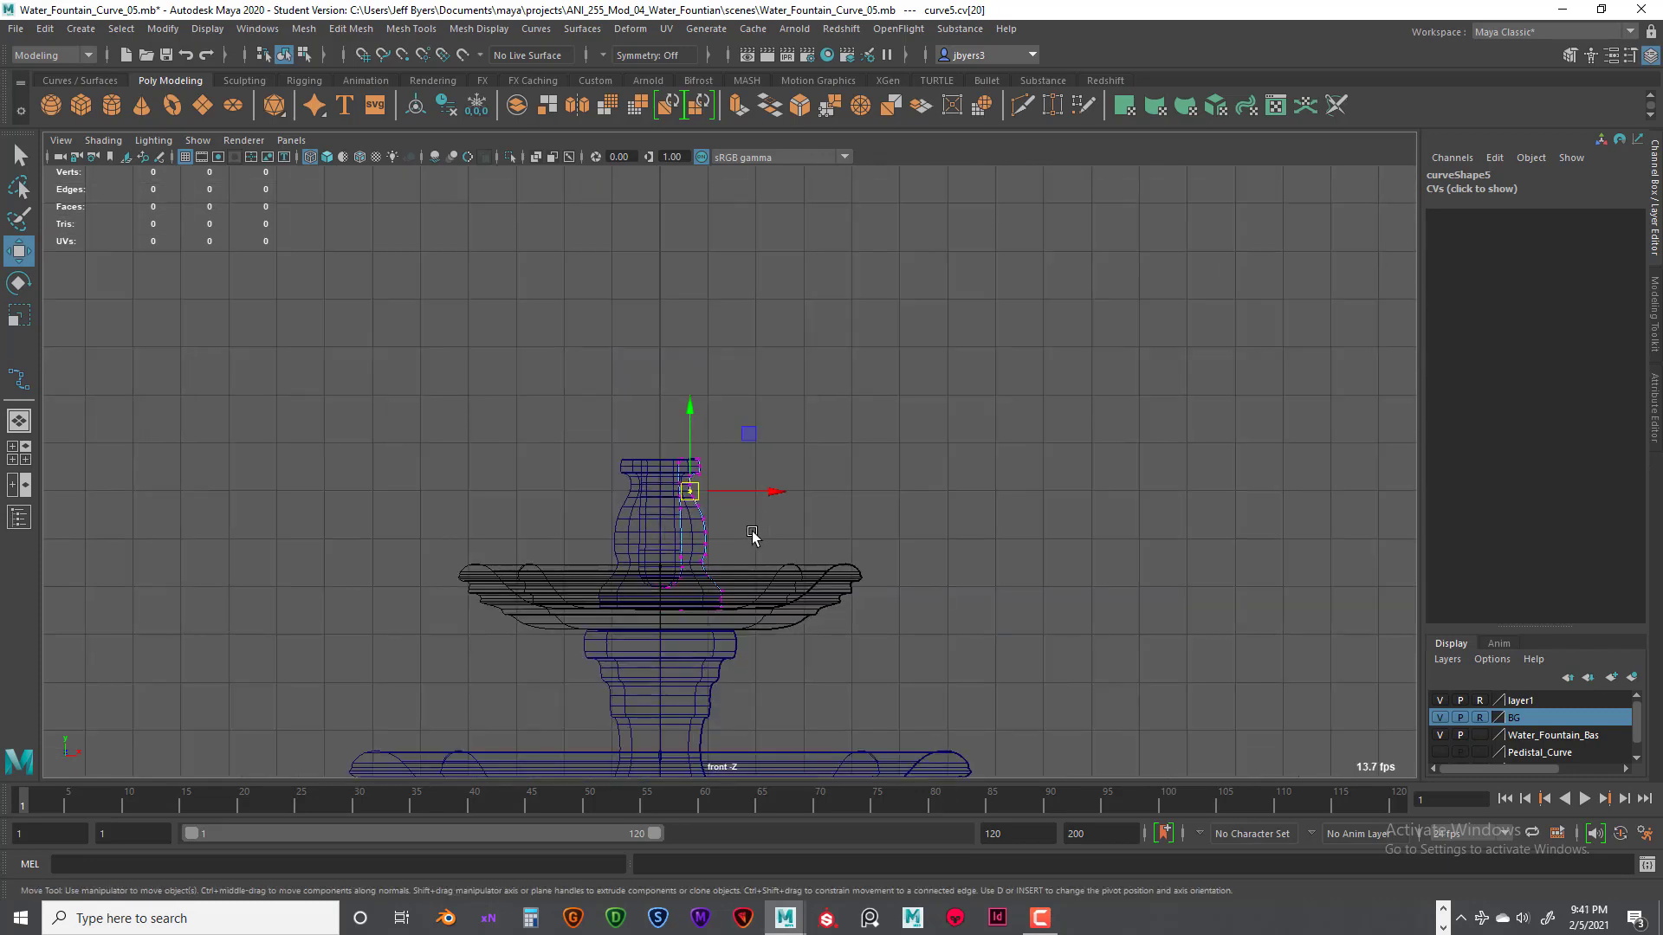
# Step: Tighten the waist by pulling its vertex toward the axis and raise the two lower wall vertices above it
pyautogui.scroll(5, 752, 537)
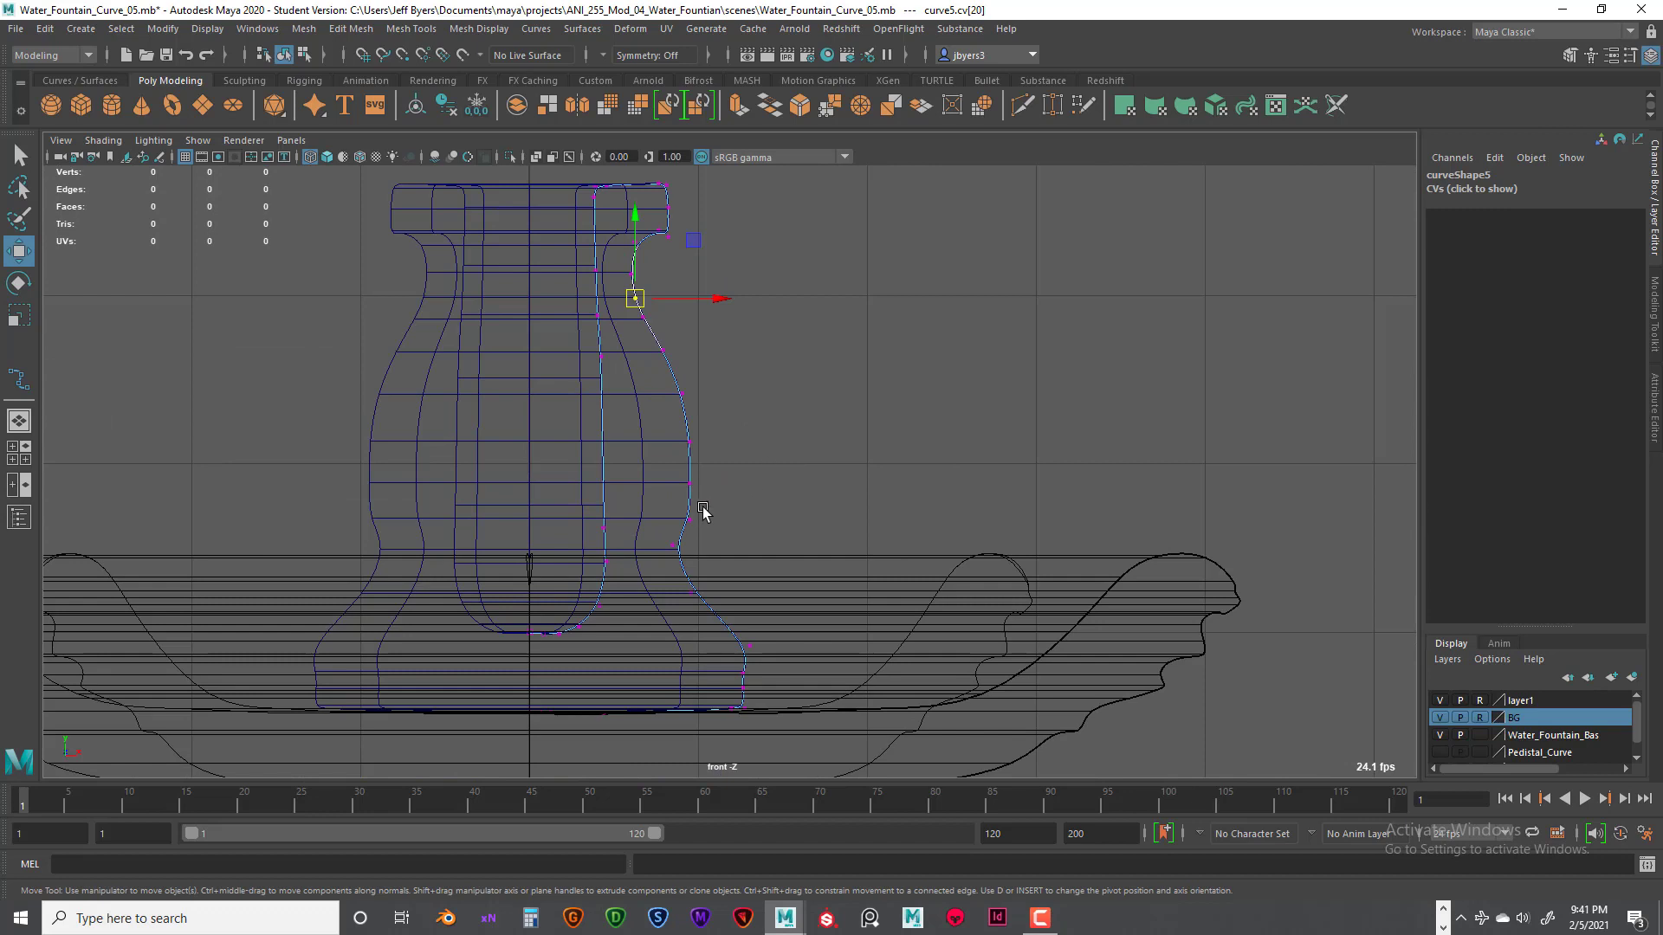
pyautogui.moveTo(709, 464)
pyautogui.mouseDown()
pyautogui.moveTo(664, 561)
pyautogui.moveTo(652, 546)
pyautogui.mouseUp()
pyautogui.click(690, 482)
pyautogui.click(688, 518)
pyautogui.click(673, 545)
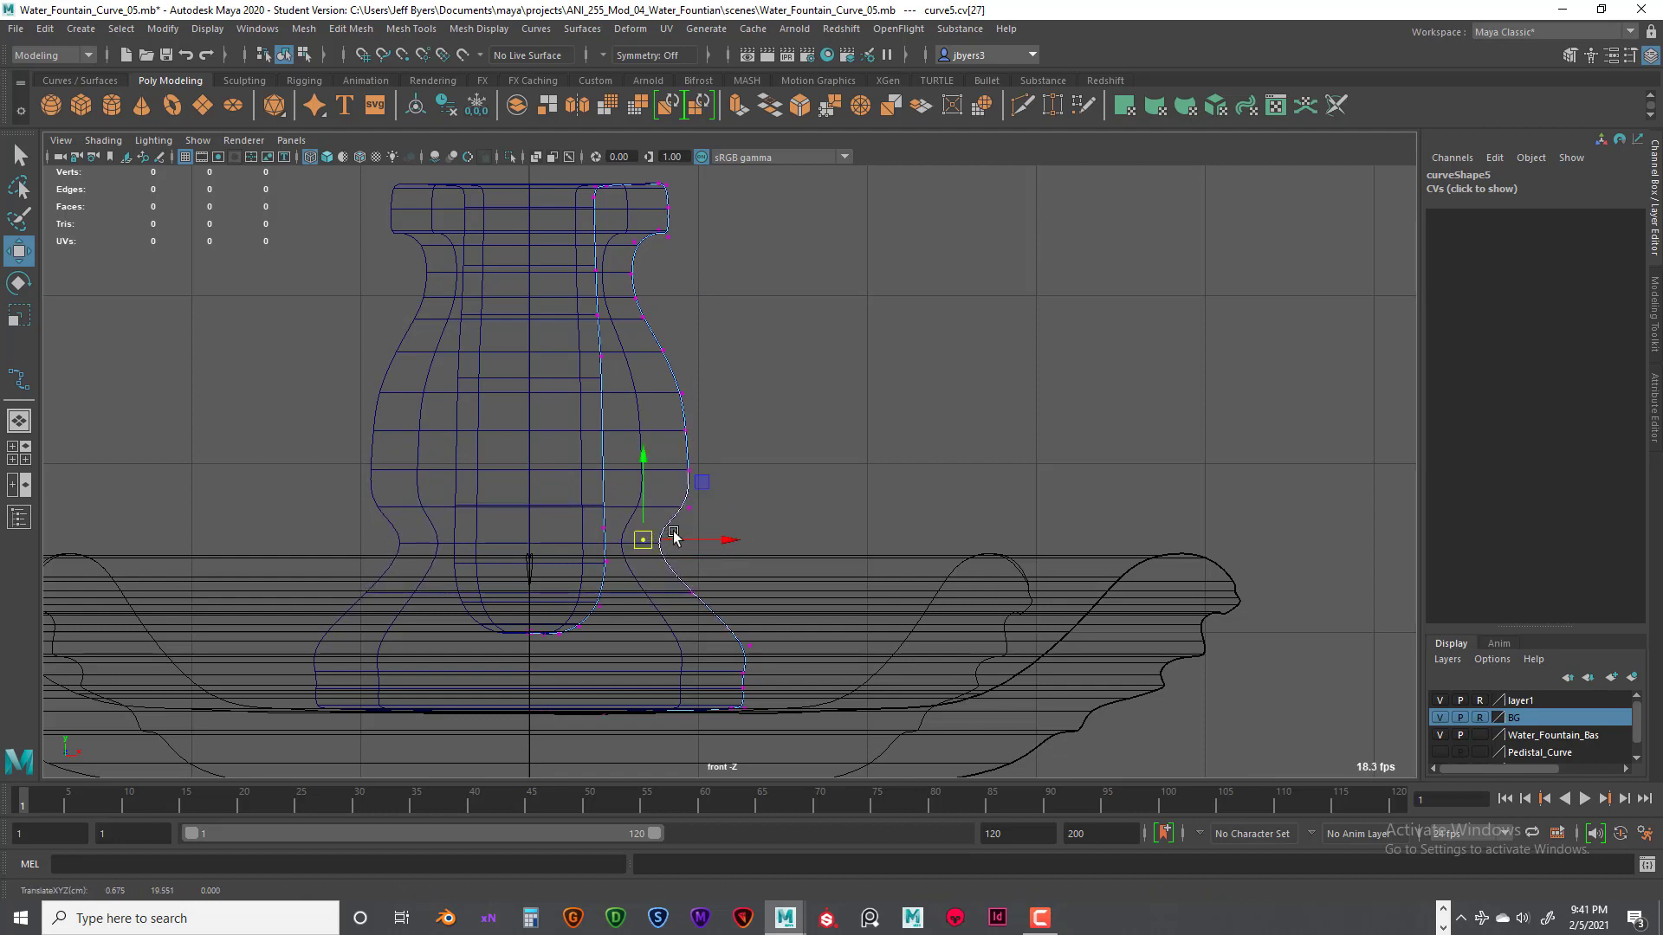
pyautogui.click(693, 471)
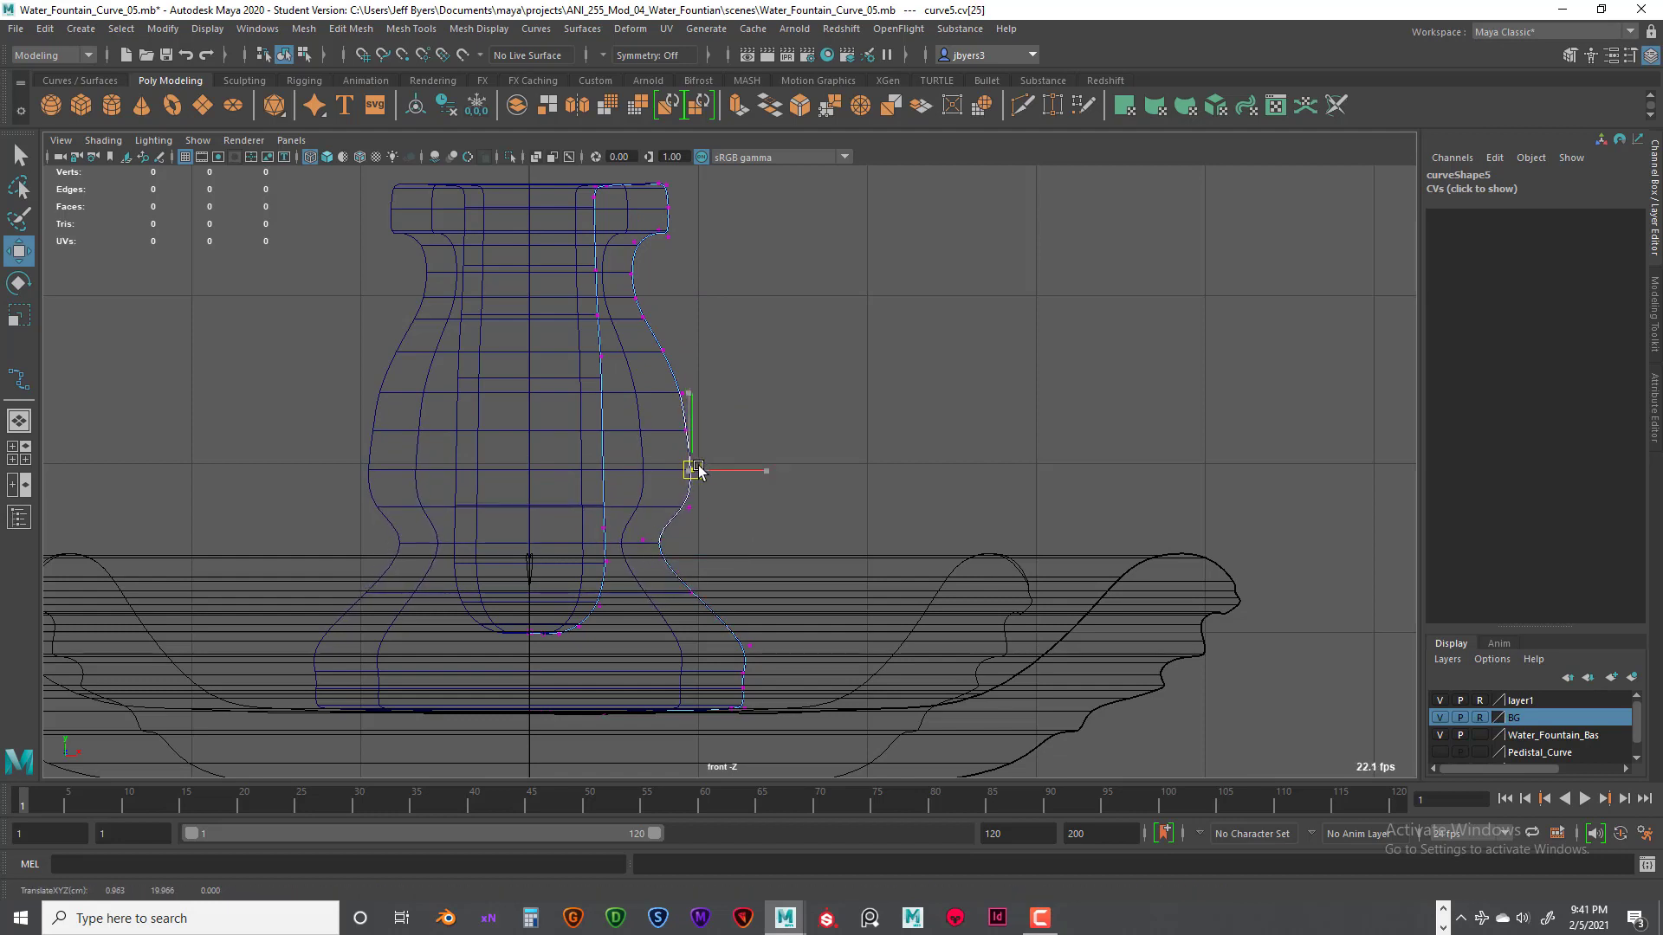
pyautogui.click(689, 509)
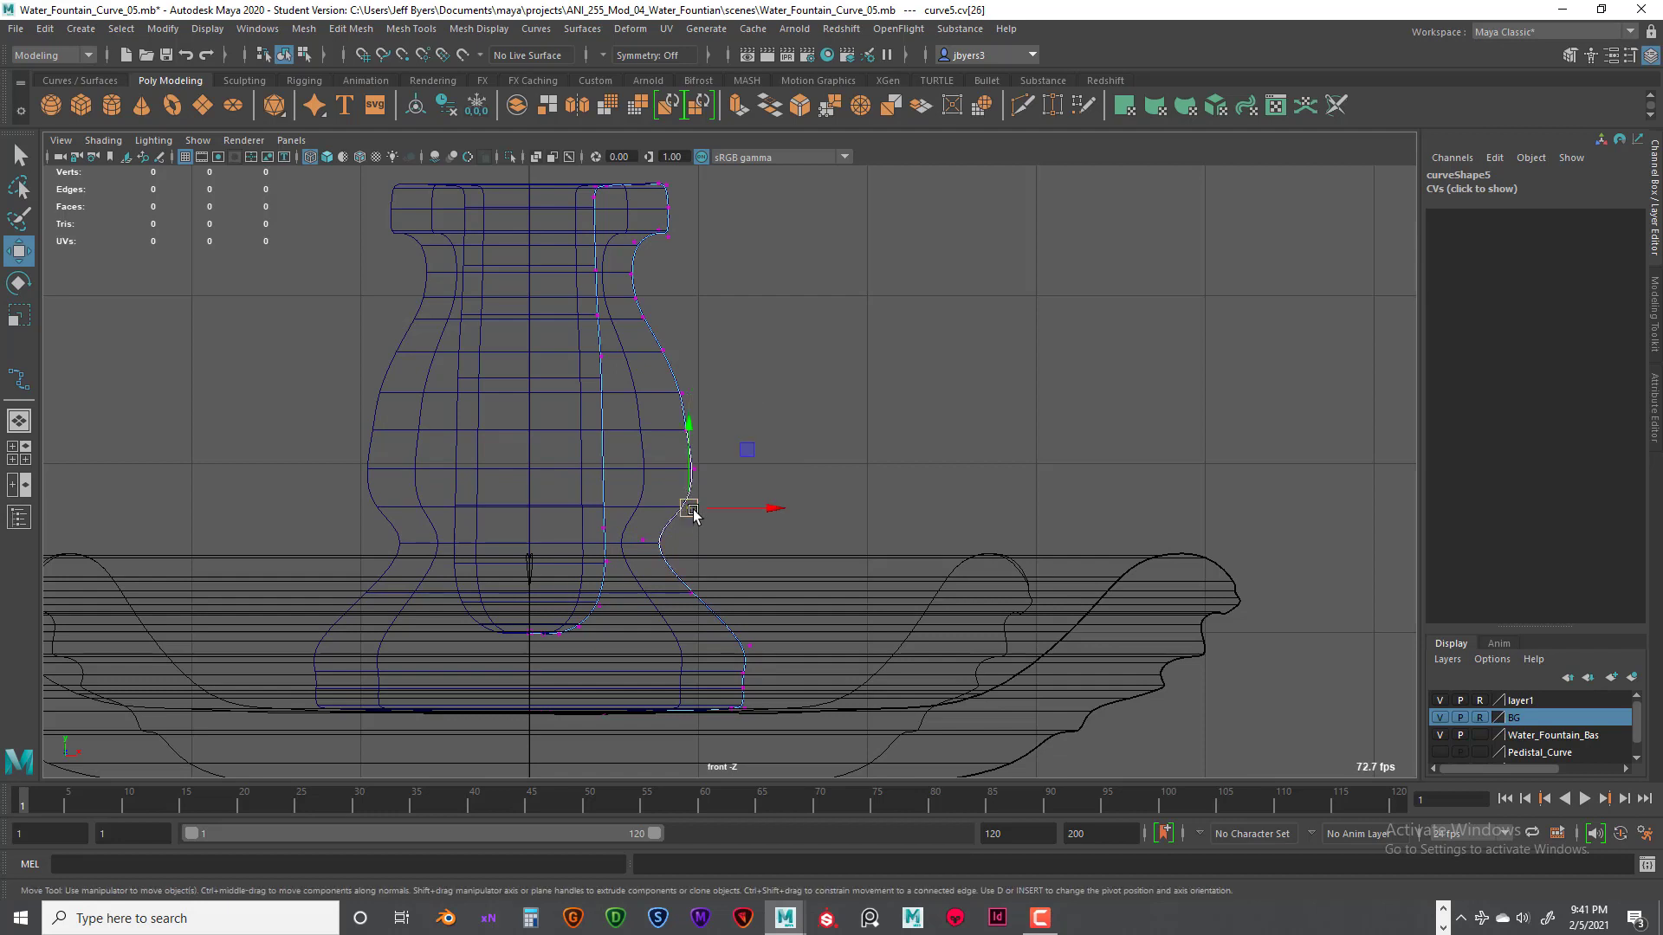
# Step: Round out the body's bulge by repositioning the upper wall vertices and pulling the middle wall vertex outward
pyautogui.moveTo(704, 437); pyautogui.dragTo(666, 346)
pyautogui.click(676, 387)
pyautogui.click(661, 350)
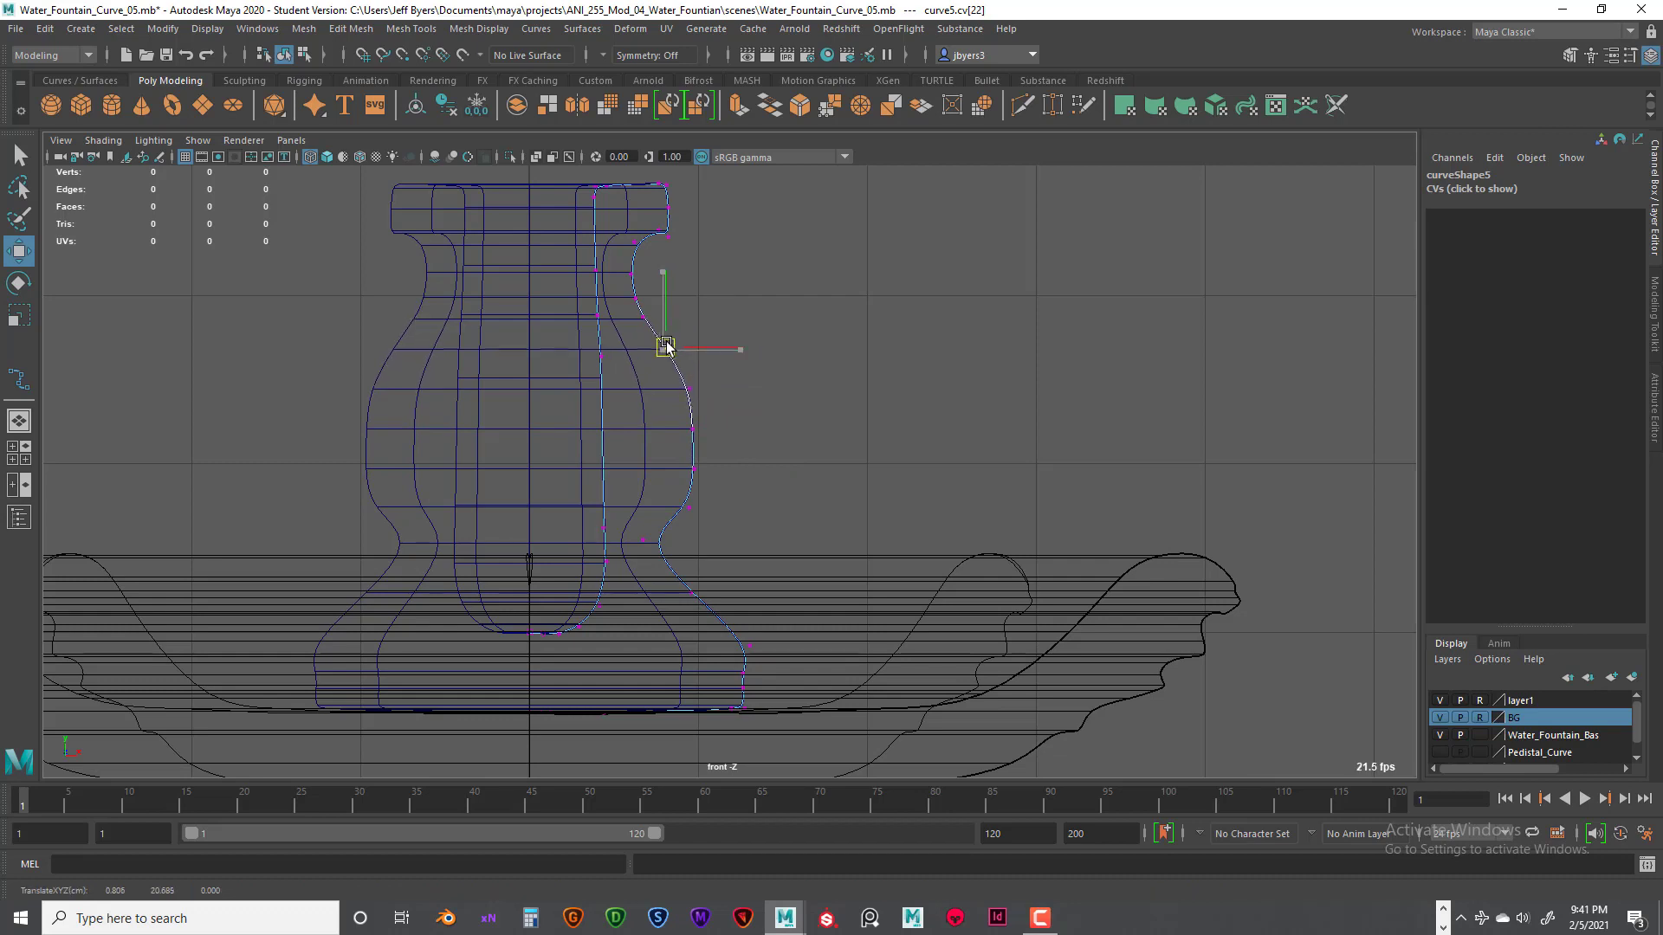
pyautogui.press('F8')
pyautogui.click(694, 382)
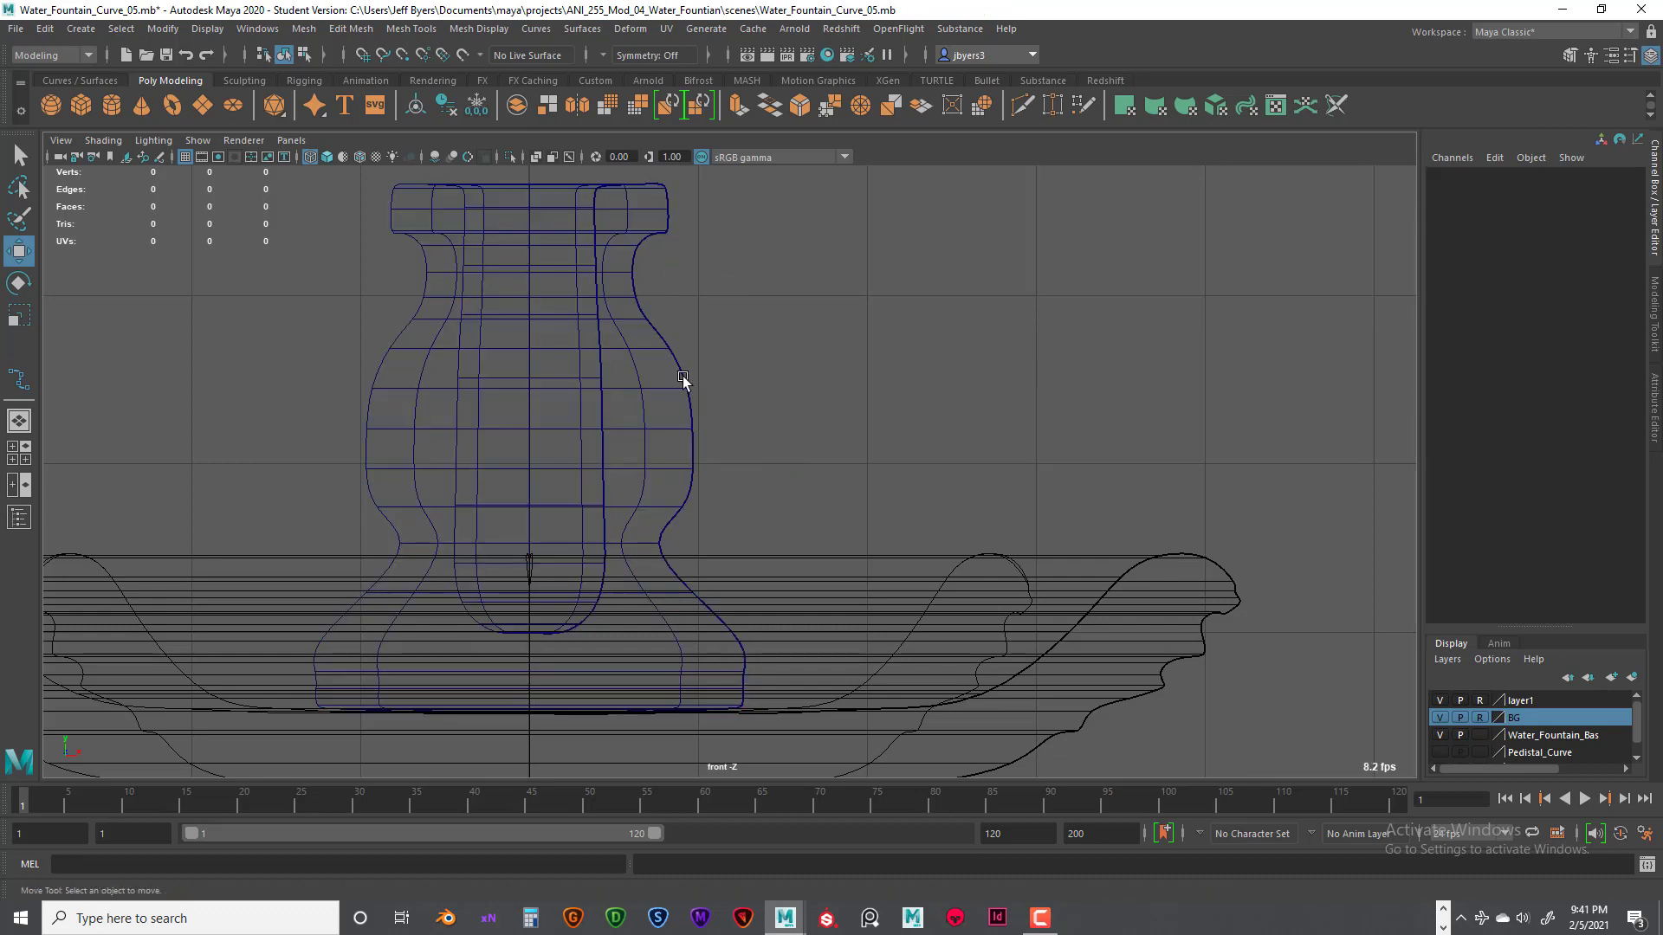
pyautogui.click(682, 379)
pyautogui.moveTo(788, 371); pyautogui.dragTo(682, 368, button='right')
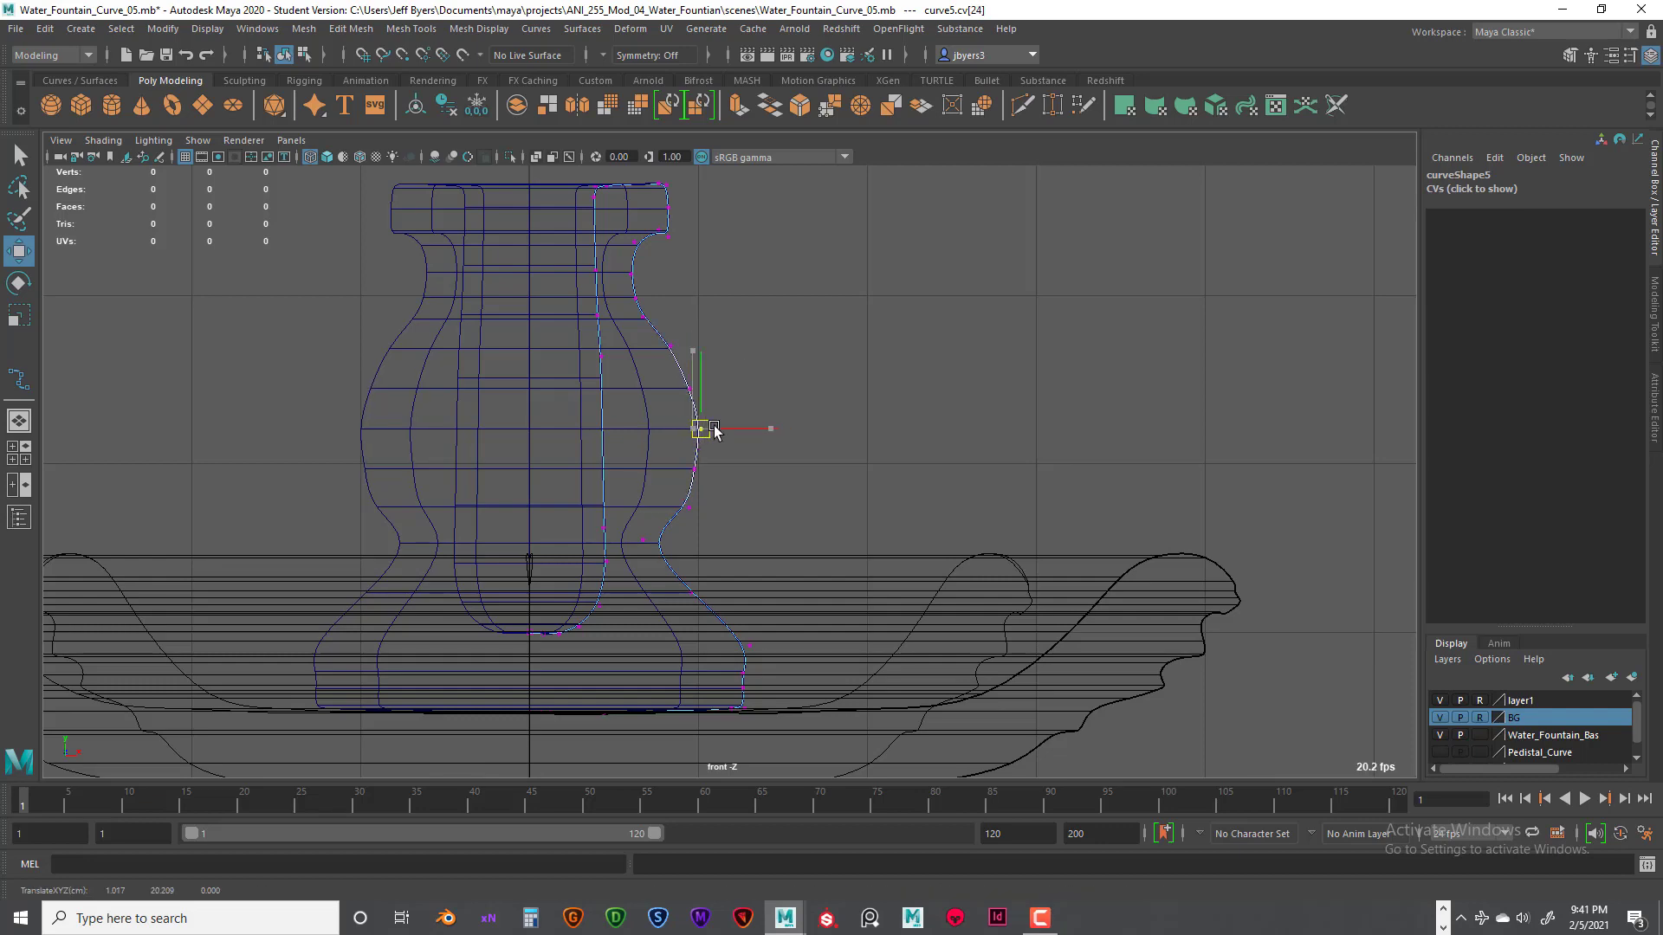
# Step: Examine the vase's proportions against the fountain tiers and the reference photo in the perspective view
pyautogui.scroll(-5, 745, 397)
pyautogui.press('space')
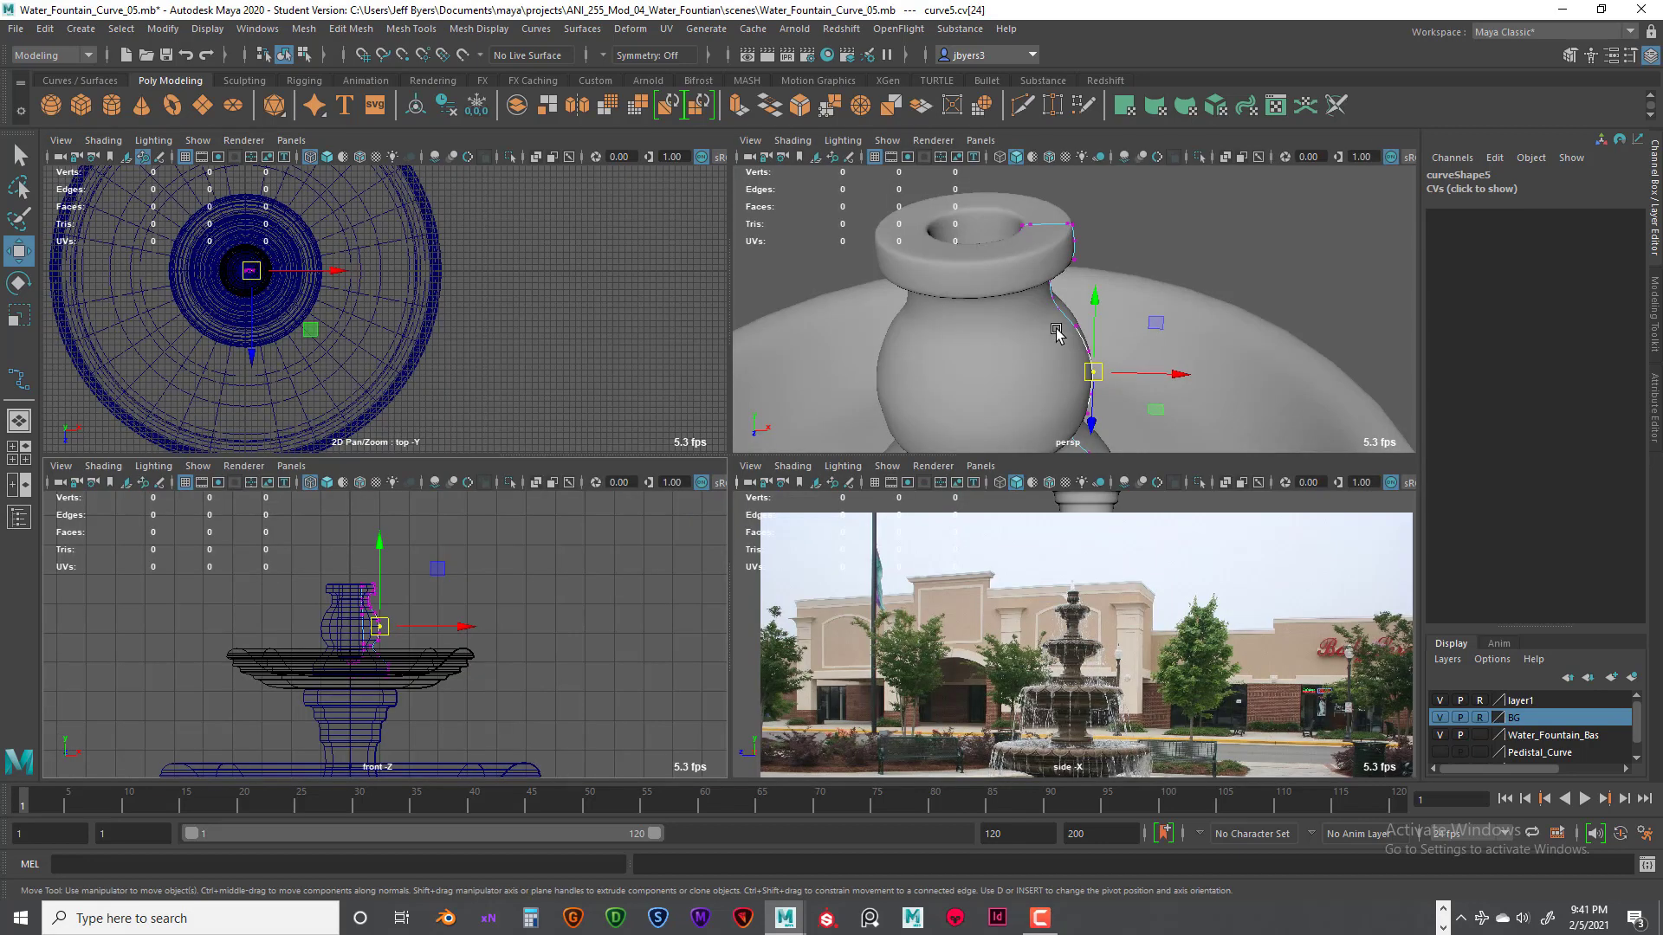
pyautogui.press('space')
pyautogui.scroll(-5, 947, 464)
pyautogui.scroll(-3, 866, 477)
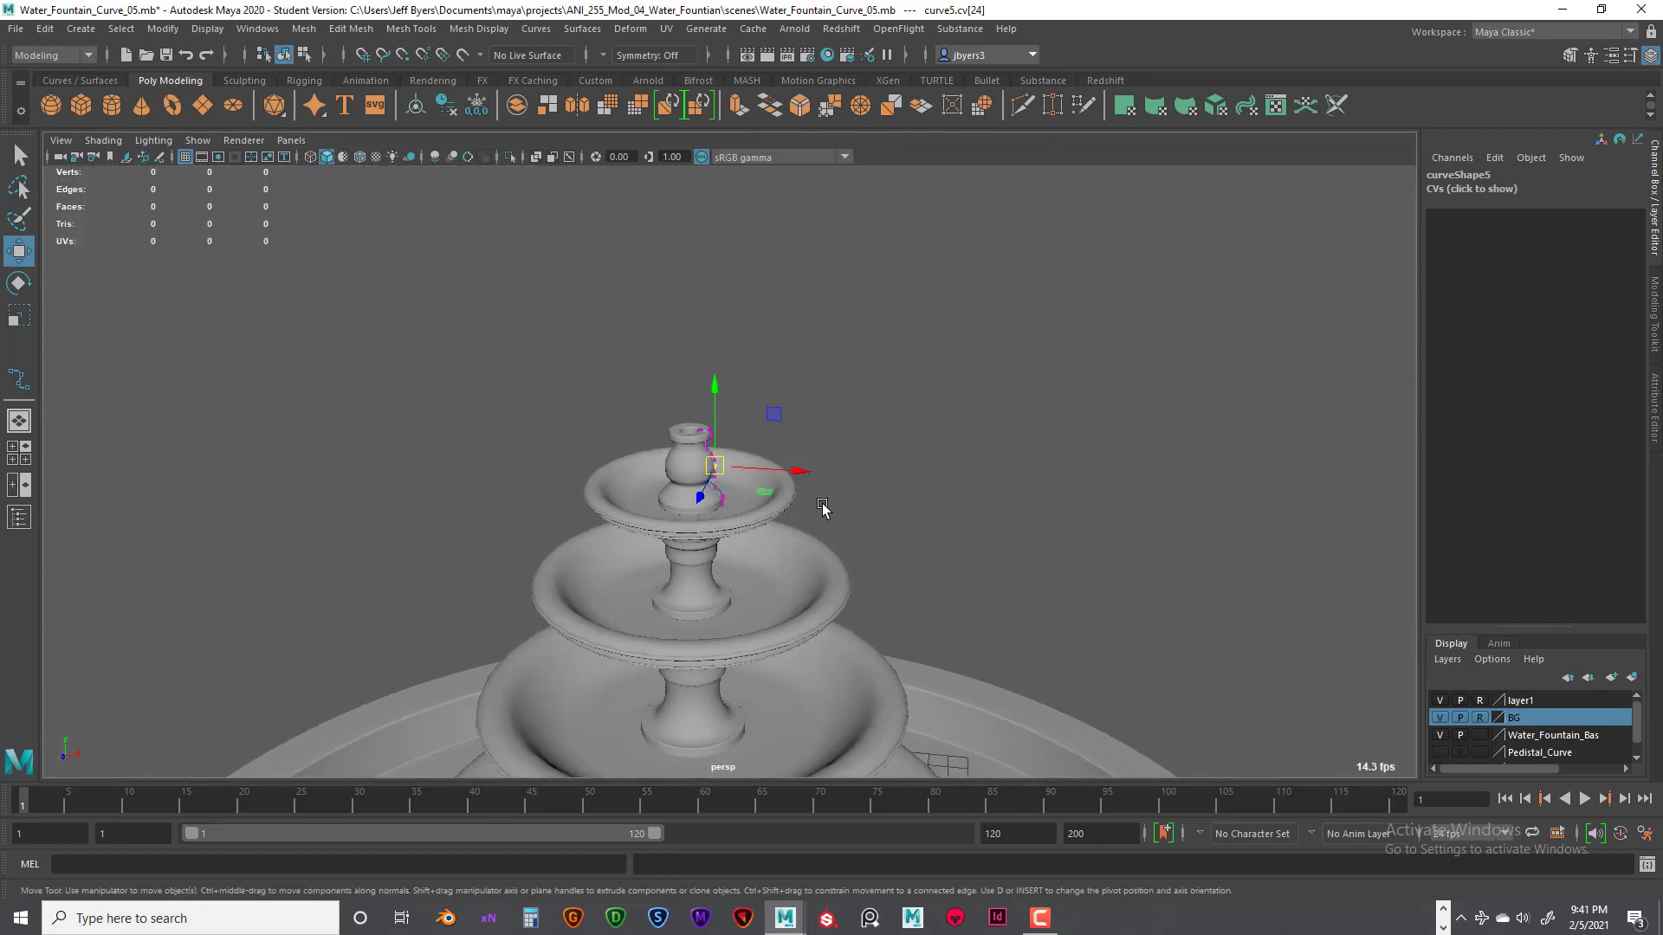
pyautogui.scroll(-3, 858, 479)
pyautogui.keyDown('alt'); pyautogui.moveTo(858, 479); pyautogui.dragTo(883, 597); pyautogui.keyUp('alt')
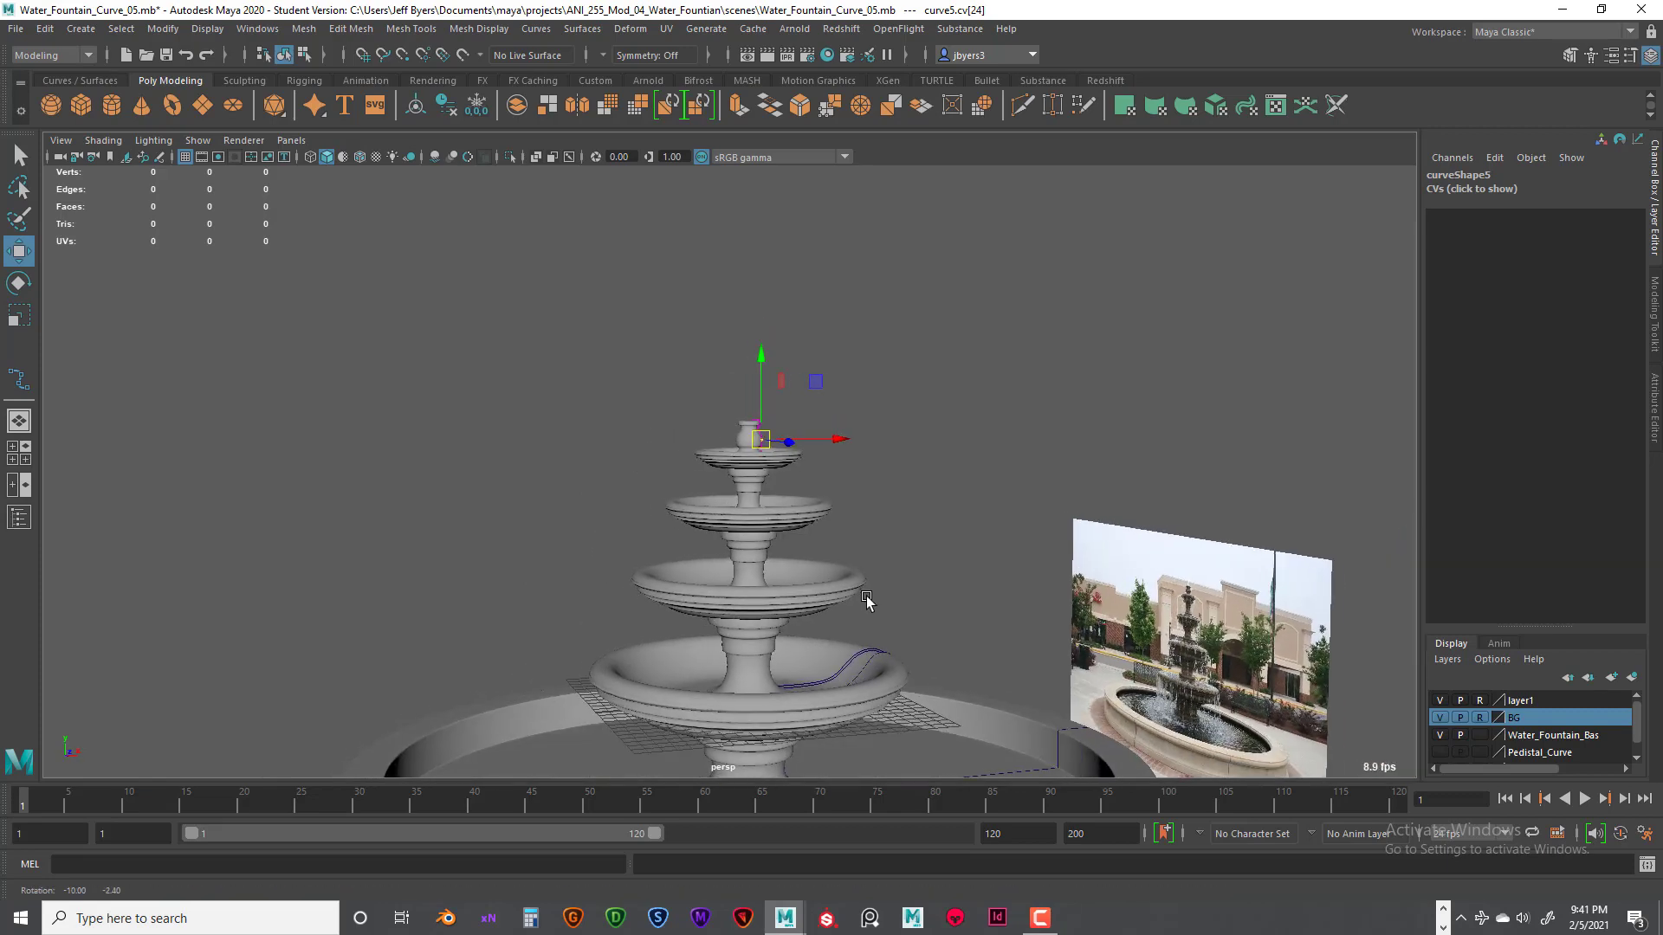
pyautogui.scroll(6, 883, 596)
pyautogui.scroll(-4, 923, 576)
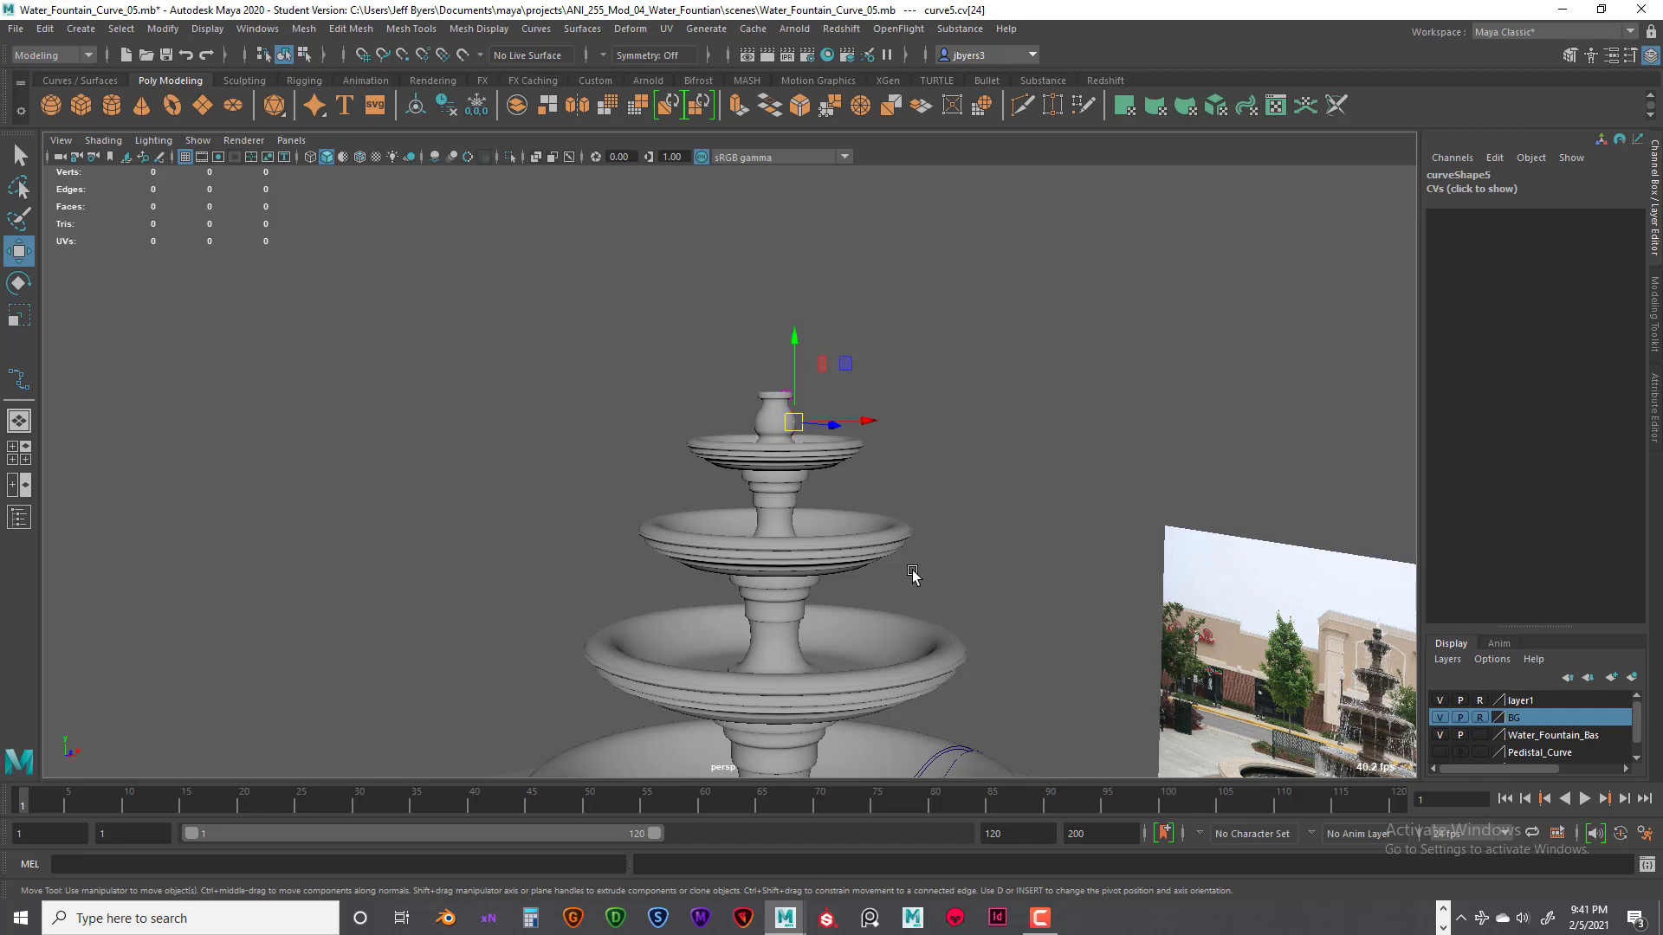
pyautogui.scroll(-1, 912, 571)
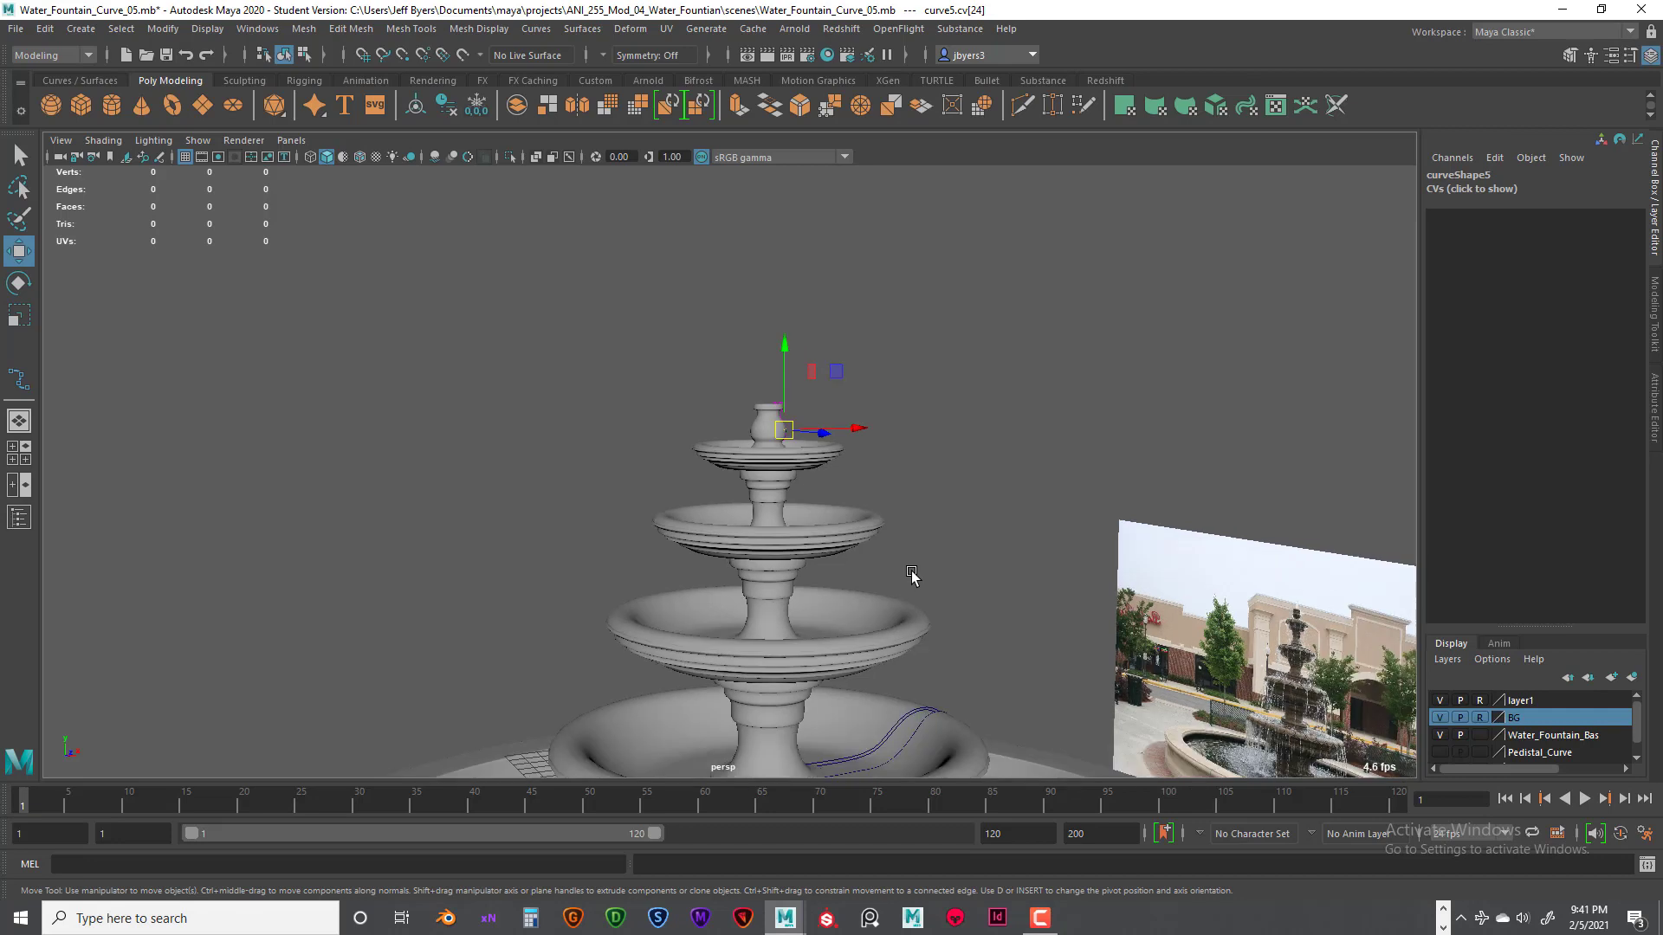
pyautogui.scroll(5, 911, 570)
pyautogui.keyDown('alt'); pyautogui.moveTo(891, 561); pyautogui.dragTo(827, 579); pyautogui.keyUp('alt')
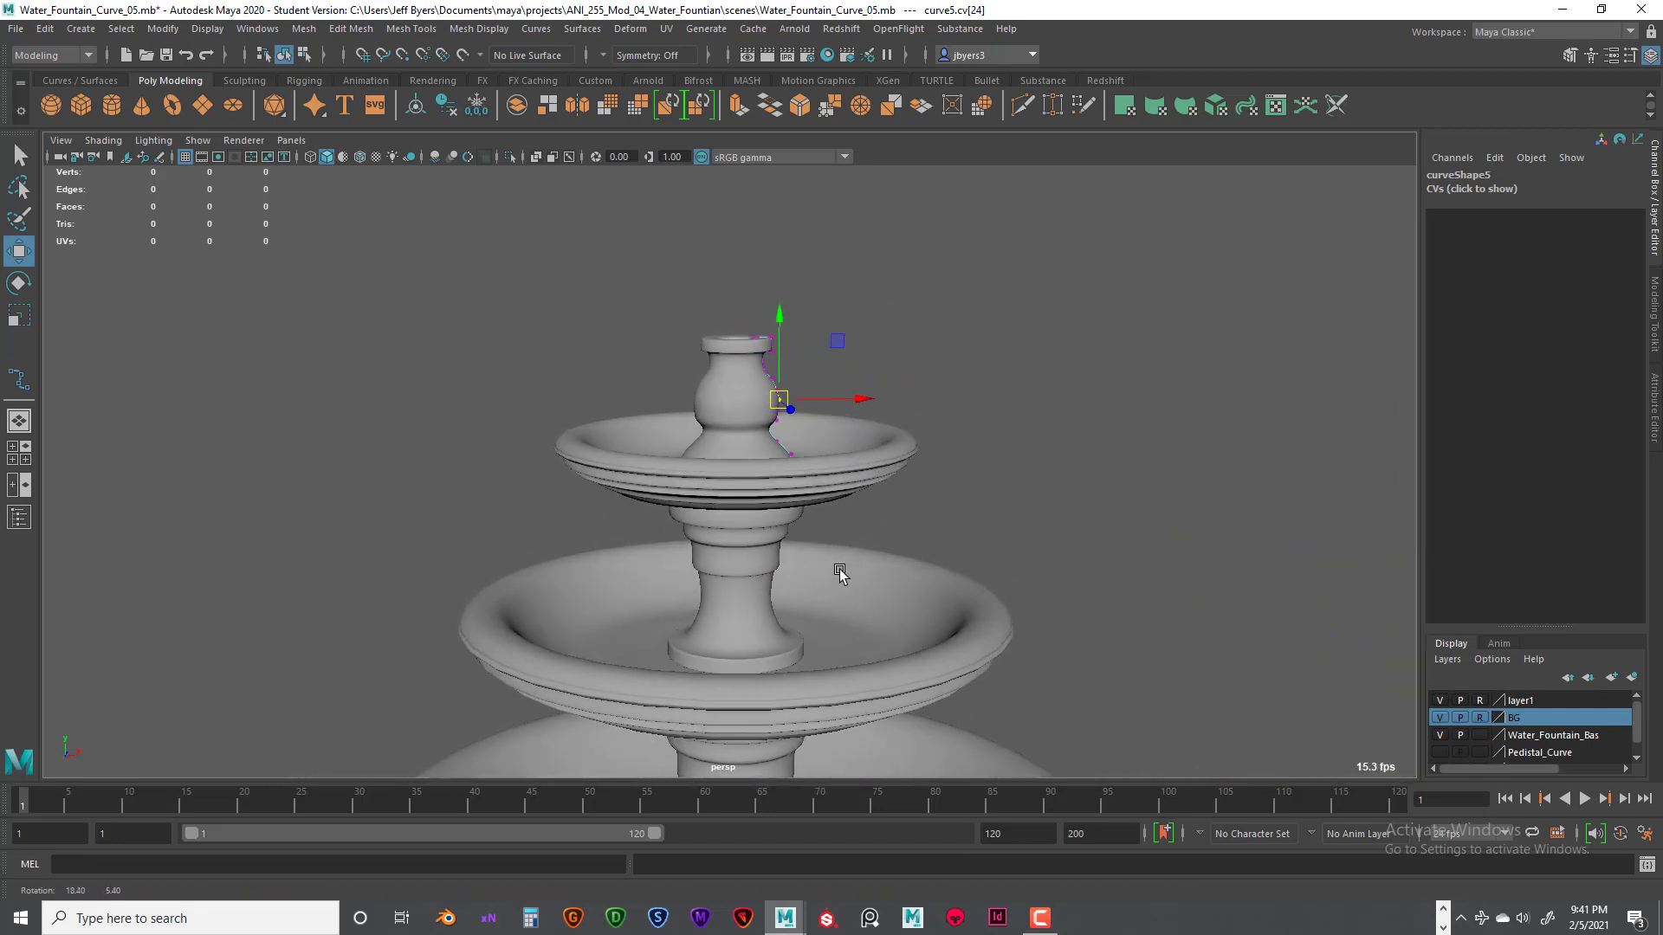
# Step: Widen the vase's opening by shifting the upper inner wall vertices outward in the front view
pyautogui.press('space')
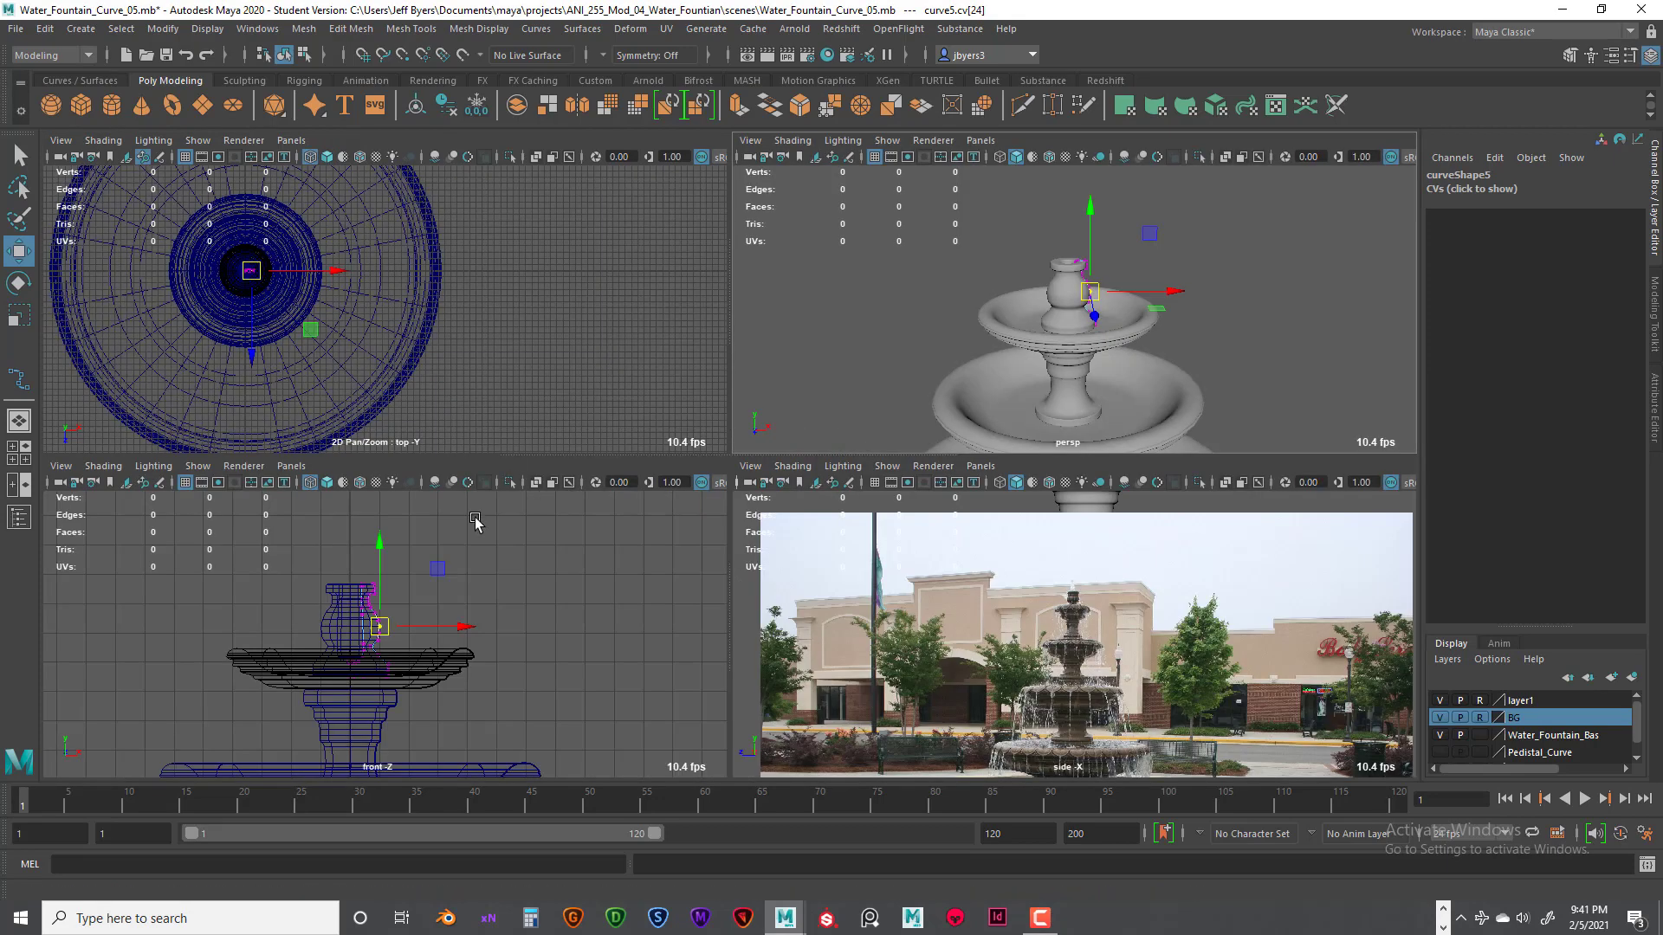
pyautogui.press('space')
pyautogui.scroll(5, 705, 468)
pyautogui.scroll(3, 657, 396)
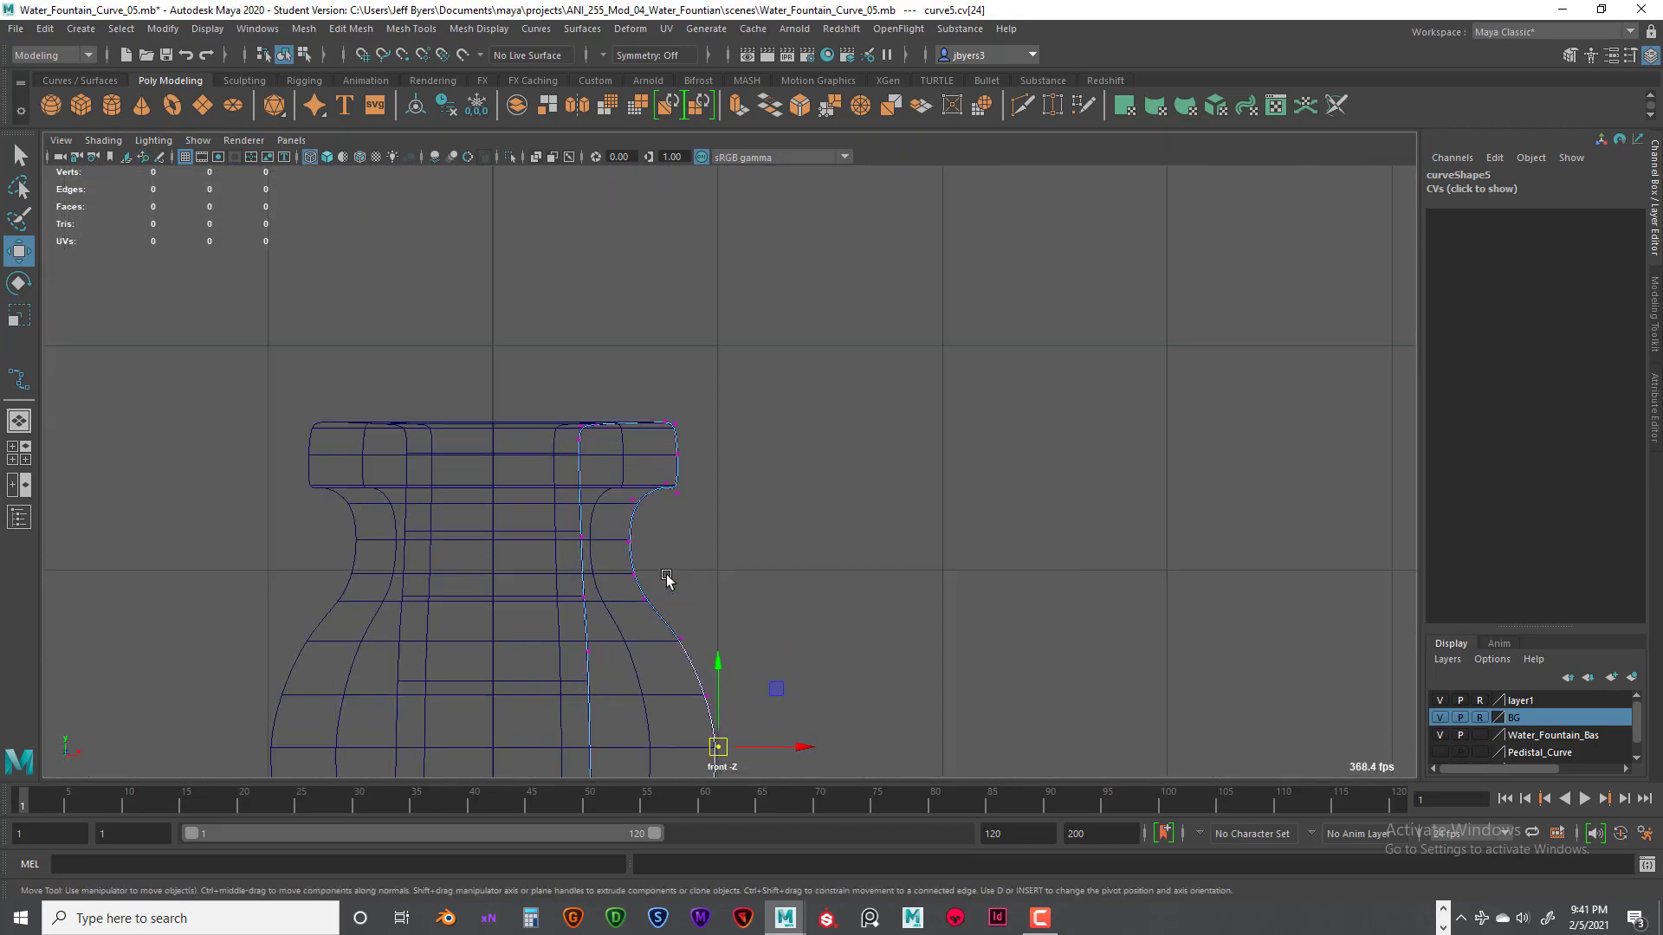
pyautogui.moveTo(614, 650); pyautogui.dragTo(619, 671)
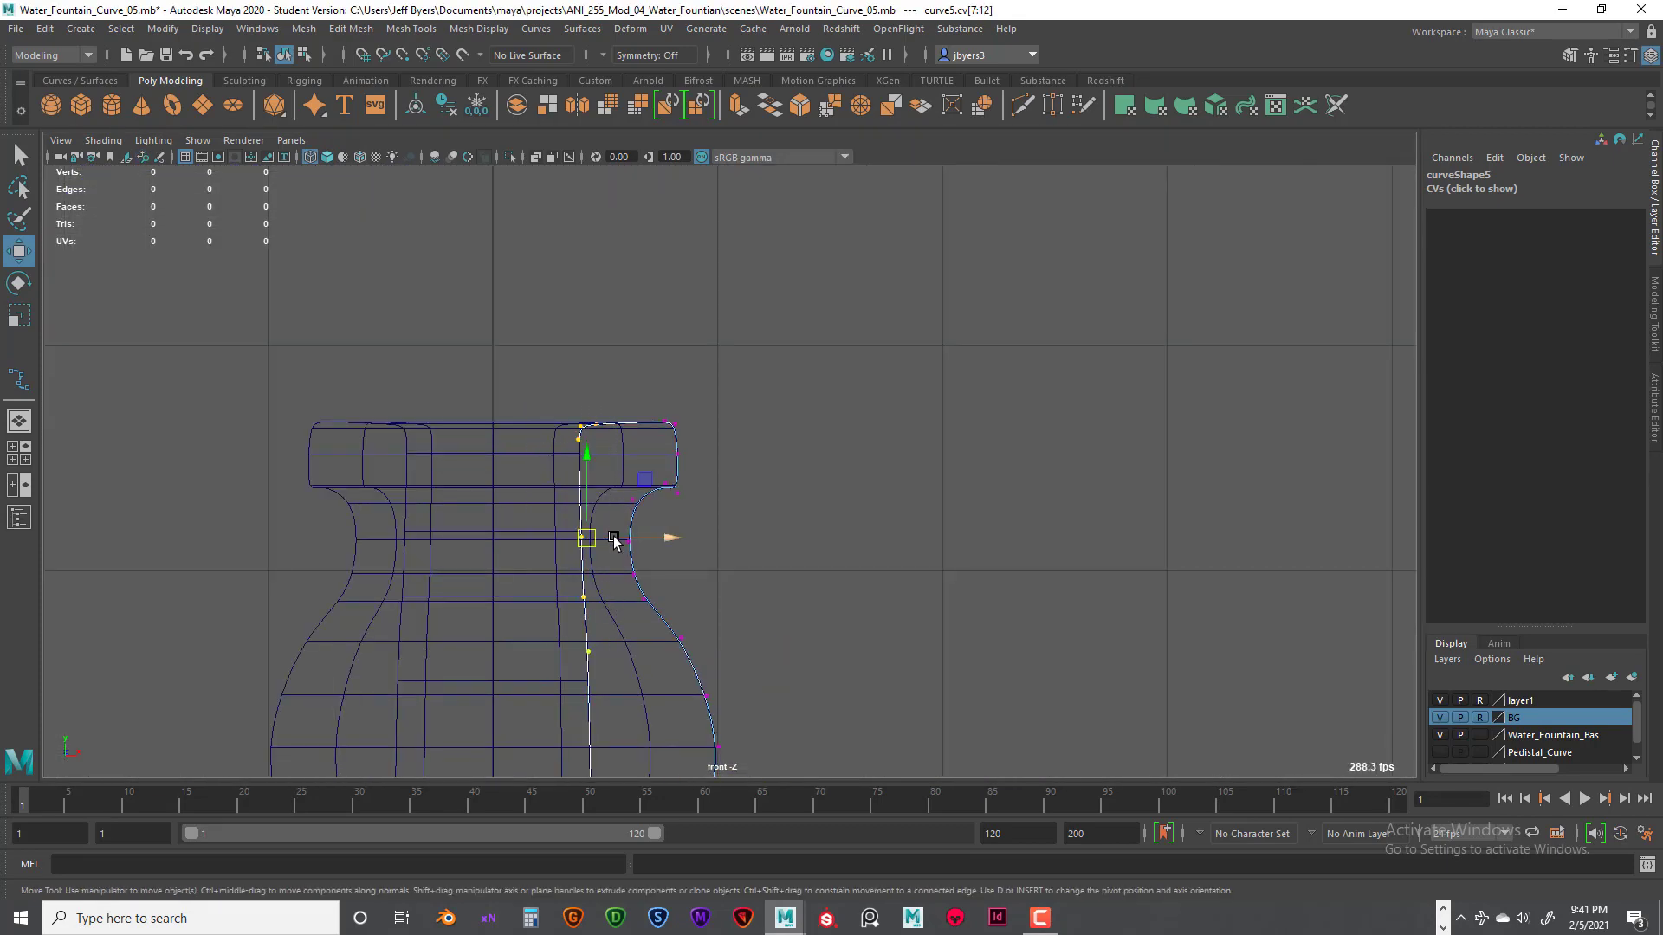
pyautogui.moveTo(633, 539); pyautogui.dragTo(662, 540)
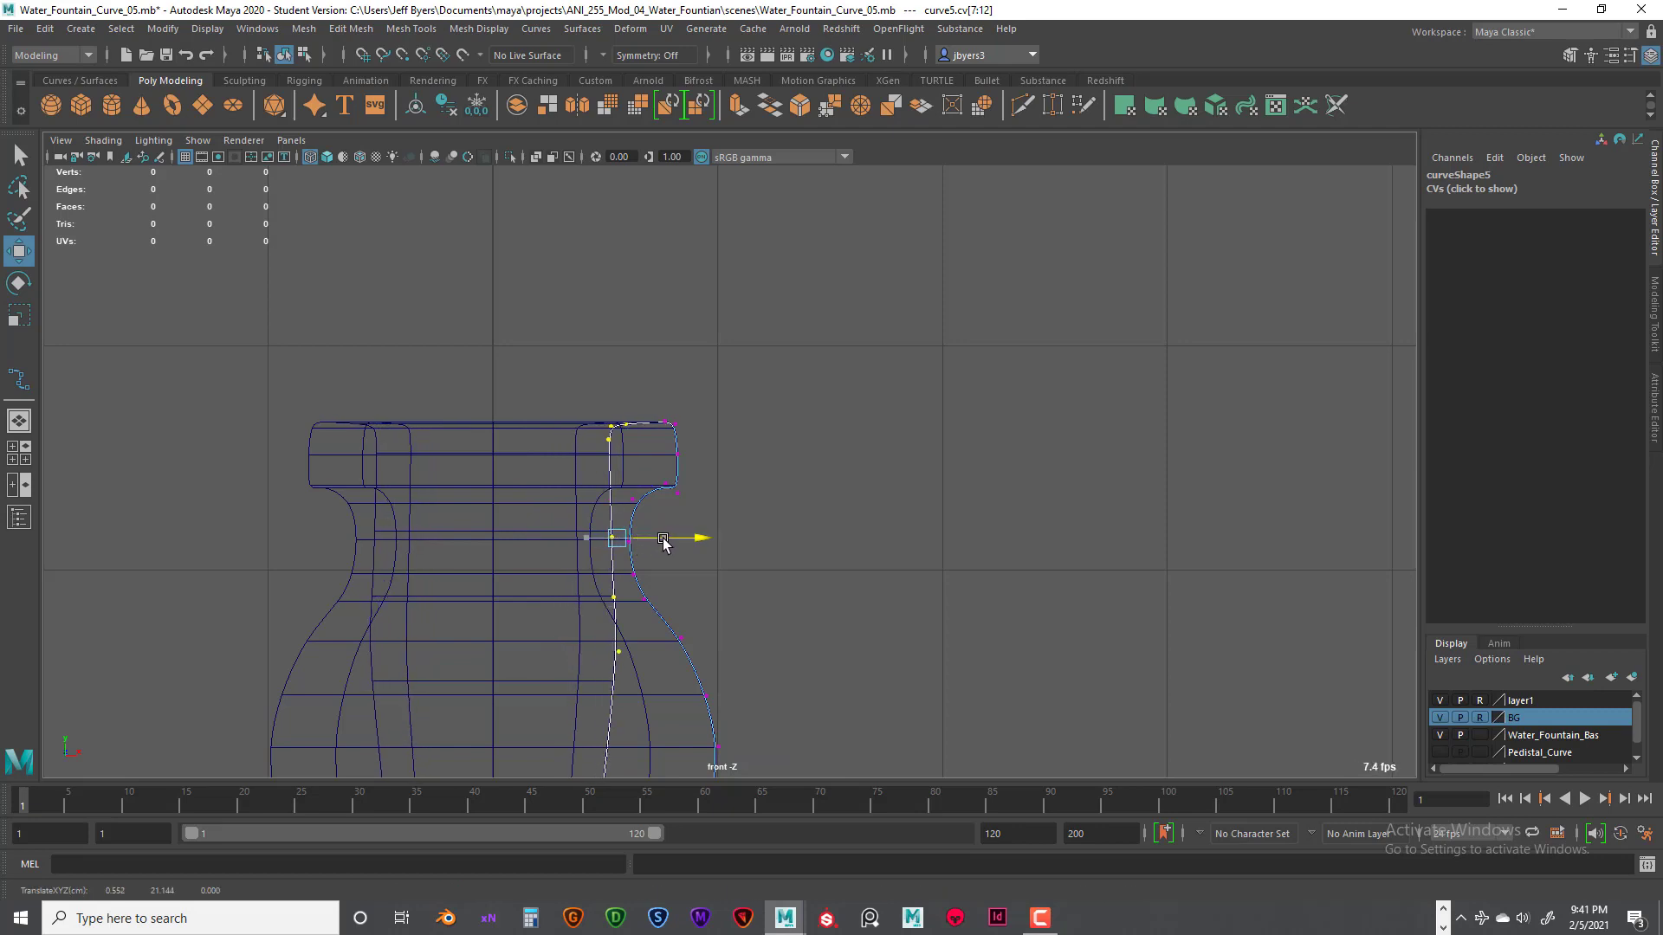
# Step: Move the lower inner wall vertices outward and adjust the inner floor vertex to widen the cavity
pyautogui.keyDown('alt'); pyautogui.moveTo(665, 542); pyautogui.dragTo(704, 336, button='middle'); pyautogui.keyUp('alt')
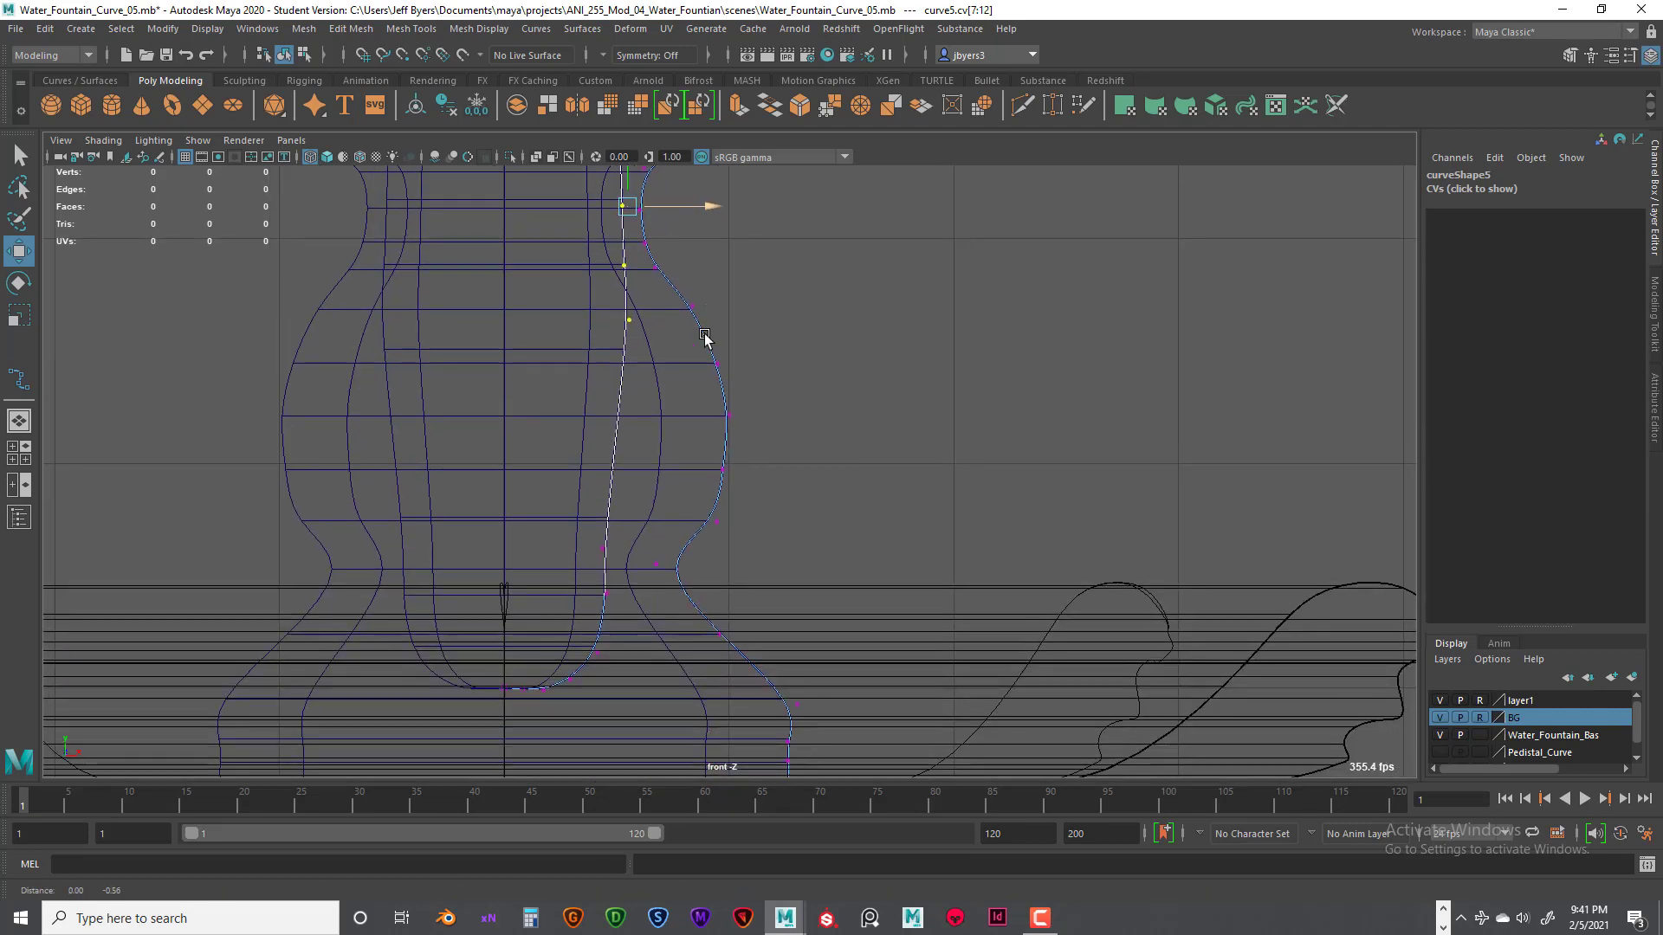
pyautogui.moveTo(630, 610)
pyautogui.mouseDown()
pyautogui.moveTo(635, 636)
pyautogui.moveTo(643, 611)
pyautogui.mouseUp()
pyautogui.moveTo(651, 552); pyautogui.dragTo(679, 552)
pyautogui.moveTo(561, 590); pyautogui.dragTo(623, 617)
# Step: Narrow the vase's lip by pulling its outer rim vertices toward the axis, and adjust the vertex at the lip's lower edge
pyautogui.keyDown('alt'); pyautogui.moveTo(685, 502); pyautogui.dragTo(672, 659, button='middle'); pyautogui.keyUp('alt')
pyautogui.keyDown('alt'); pyautogui.moveTo(755, 425); pyautogui.dragTo(740, 535, button='middle'); pyautogui.keyUp('alt')
pyautogui.scroll(1, 720, 366)
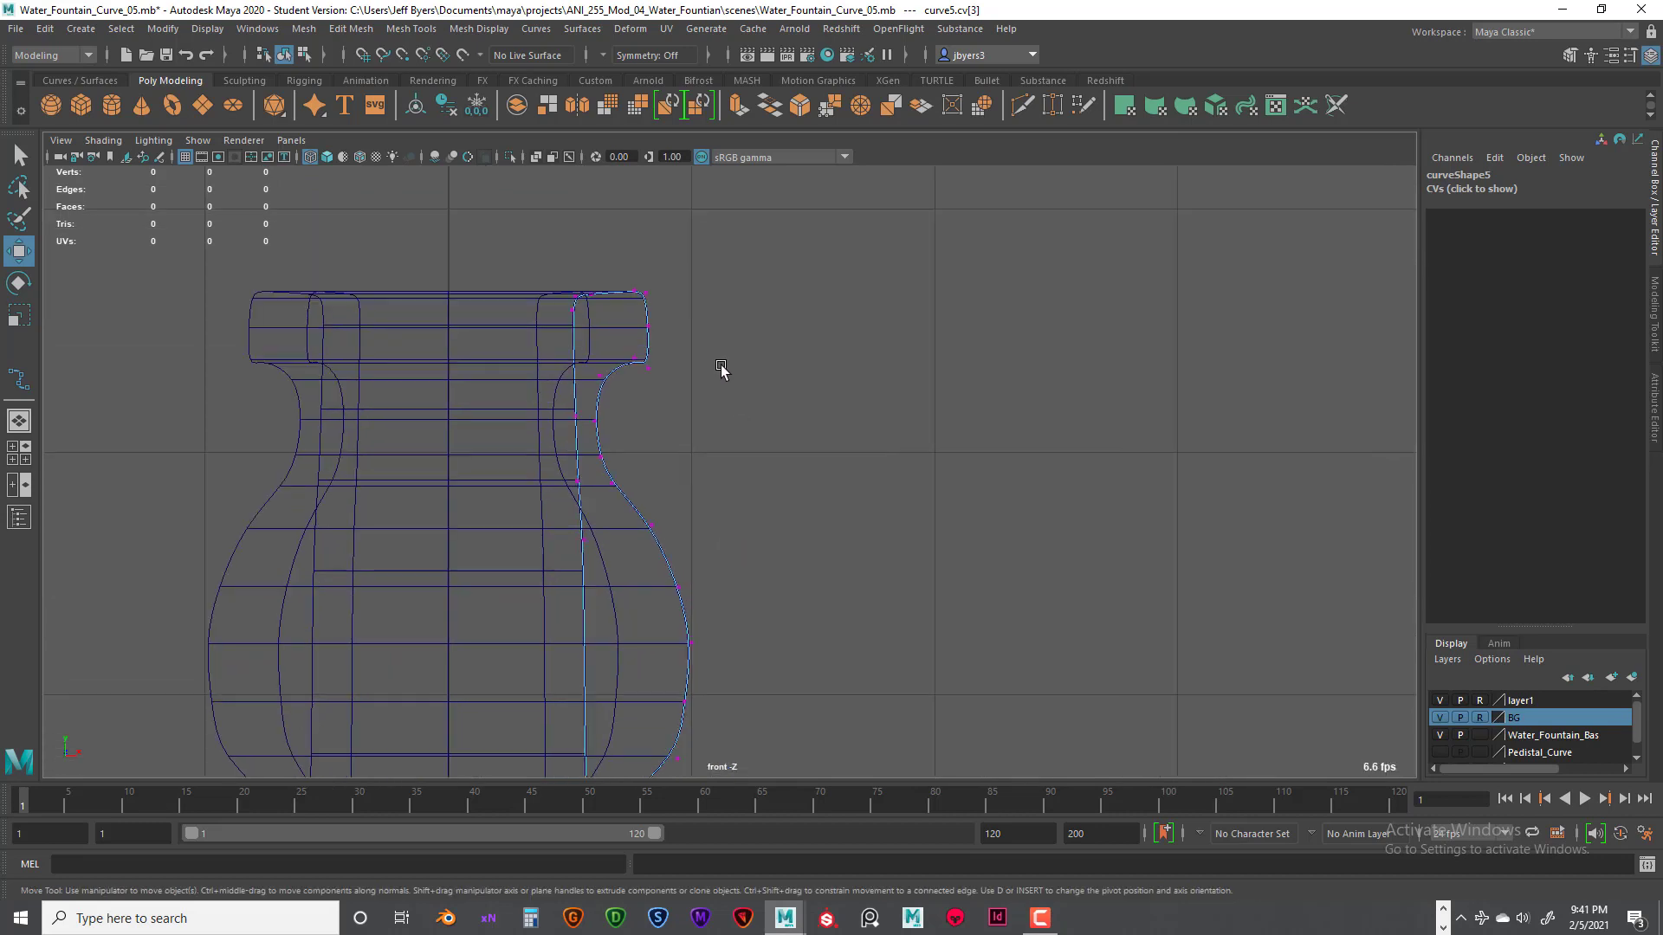
pyautogui.scroll(1, 720, 366)
pyautogui.keyDown('alt'); pyautogui.moveTo(646, 305); pyautogui.dragTo(660, 465, button='middle'); pyautogui.keyUp('alt')
pyautogui.keyDown('alt'); pyautogui.moveTo(620, 426); pyautogui.dragTo(661, 403); pyautogui.keyUp('alt')
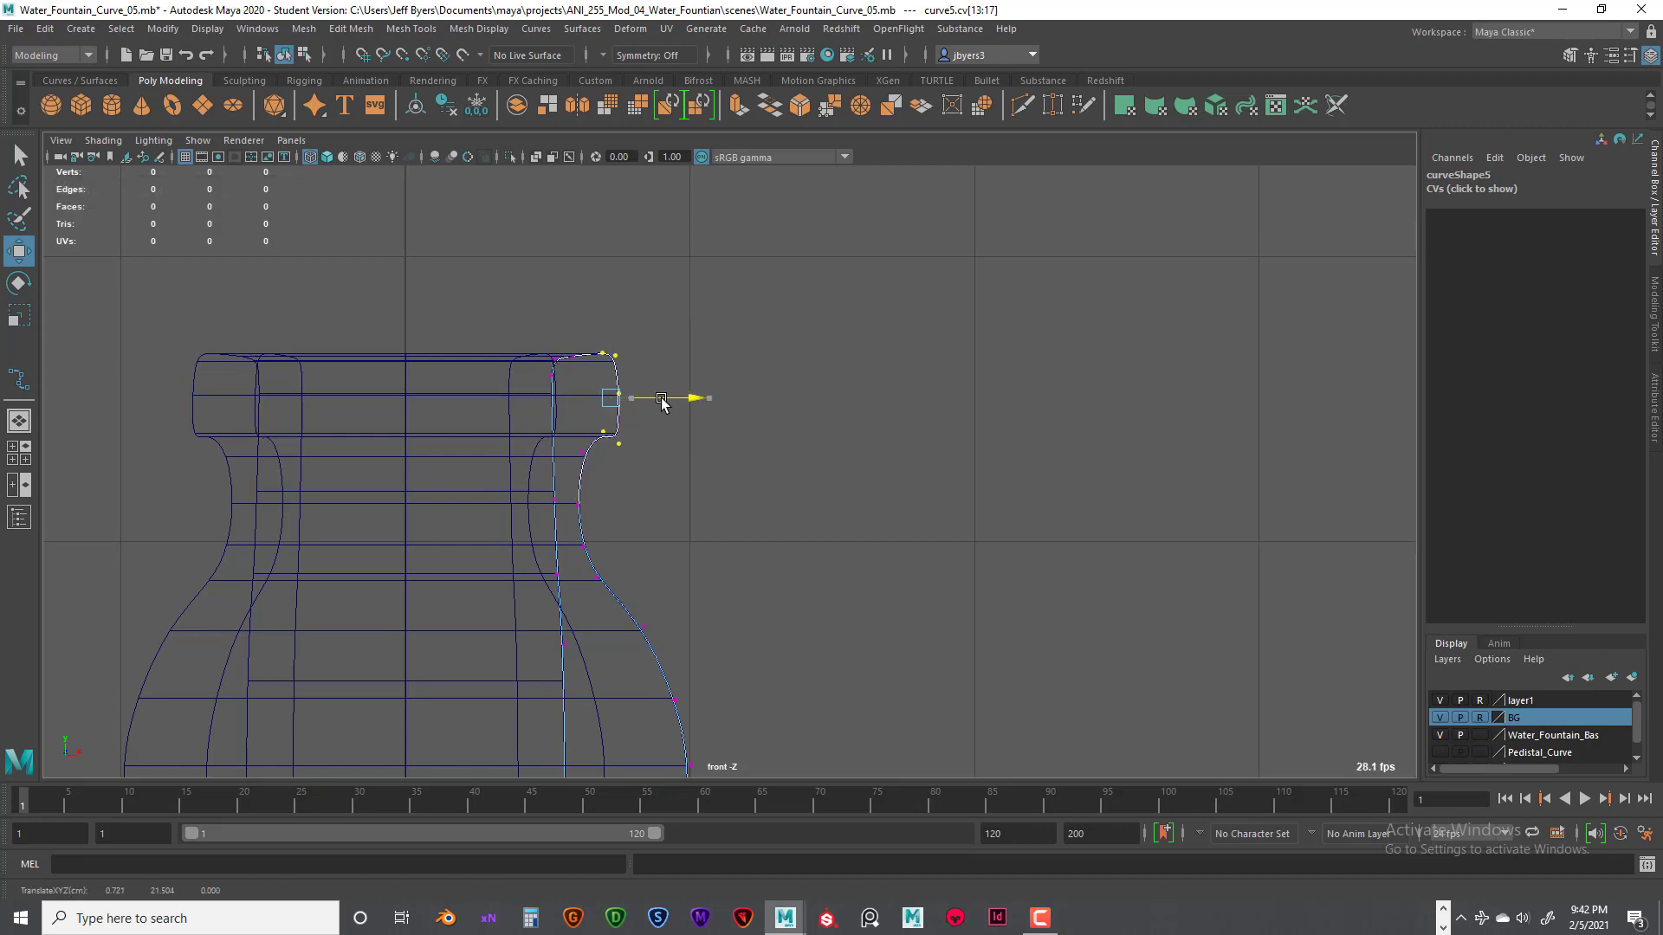
pyautogui.scroll(-3, 736, 488)
pyautogui.scroll(3, 730, 517)
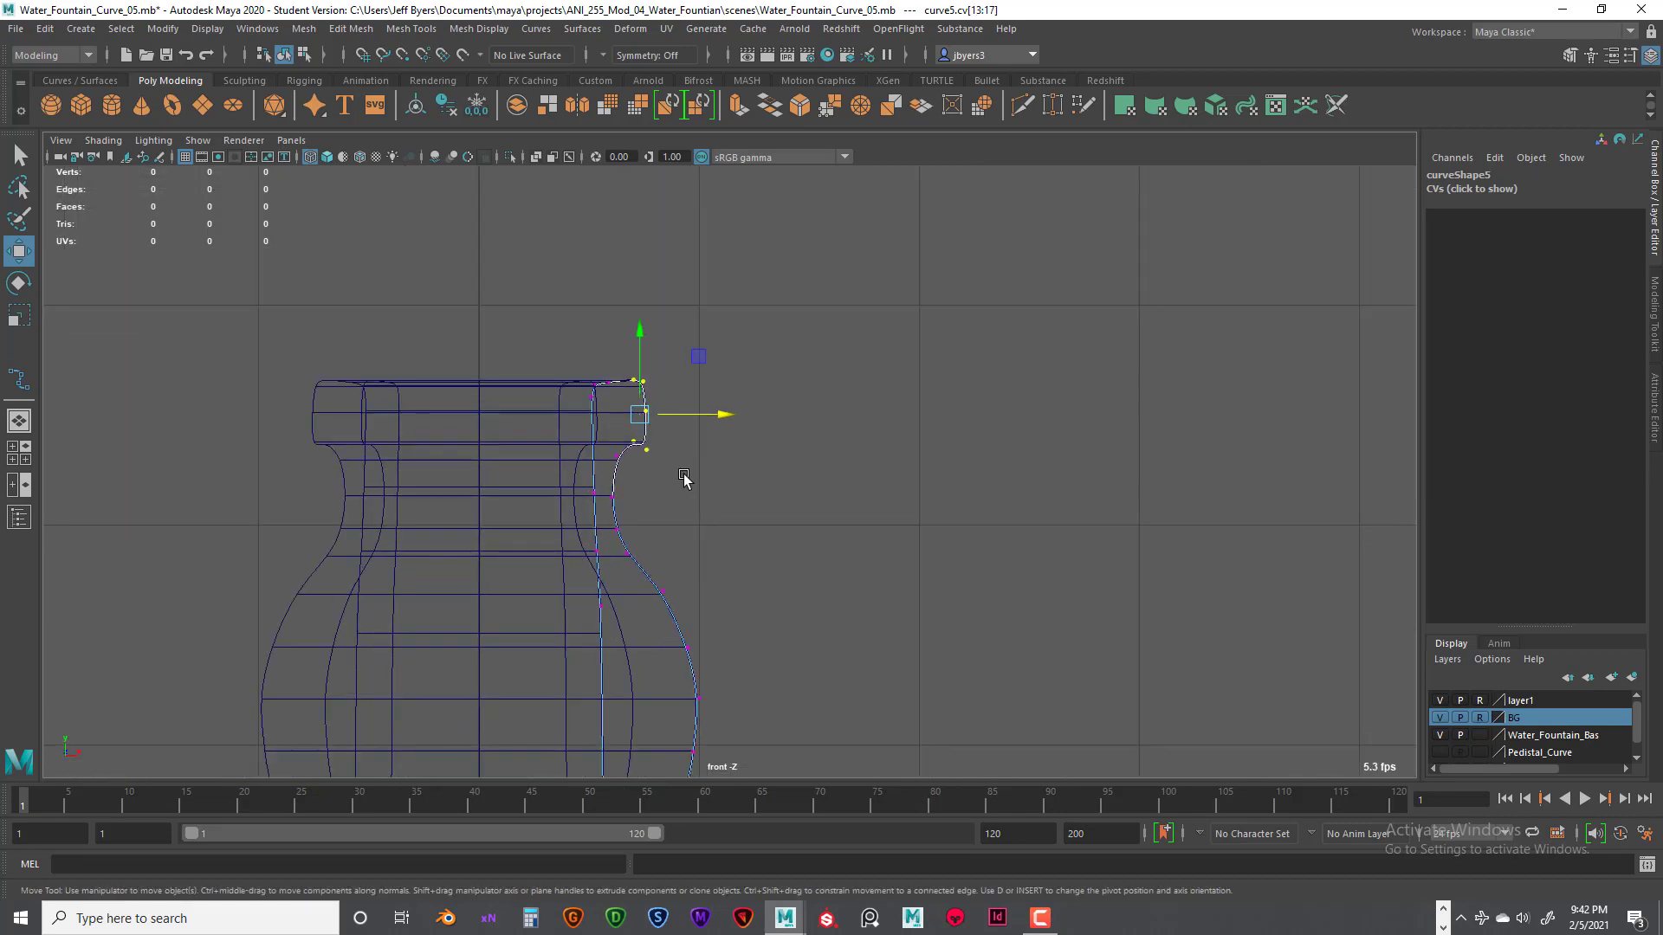
pyautogui.moveTo(643, 464)
pyautogui.mouseDown()
pyautogui.moveTo(674, 439)
pyautogui.moveTo(661, 445)
pyautogui.mouseUp()
# Step: Inspect the reshaped vase on the uppermost bowl in the front and perspective views
pyautogui.scroll(-5, 727, 531)
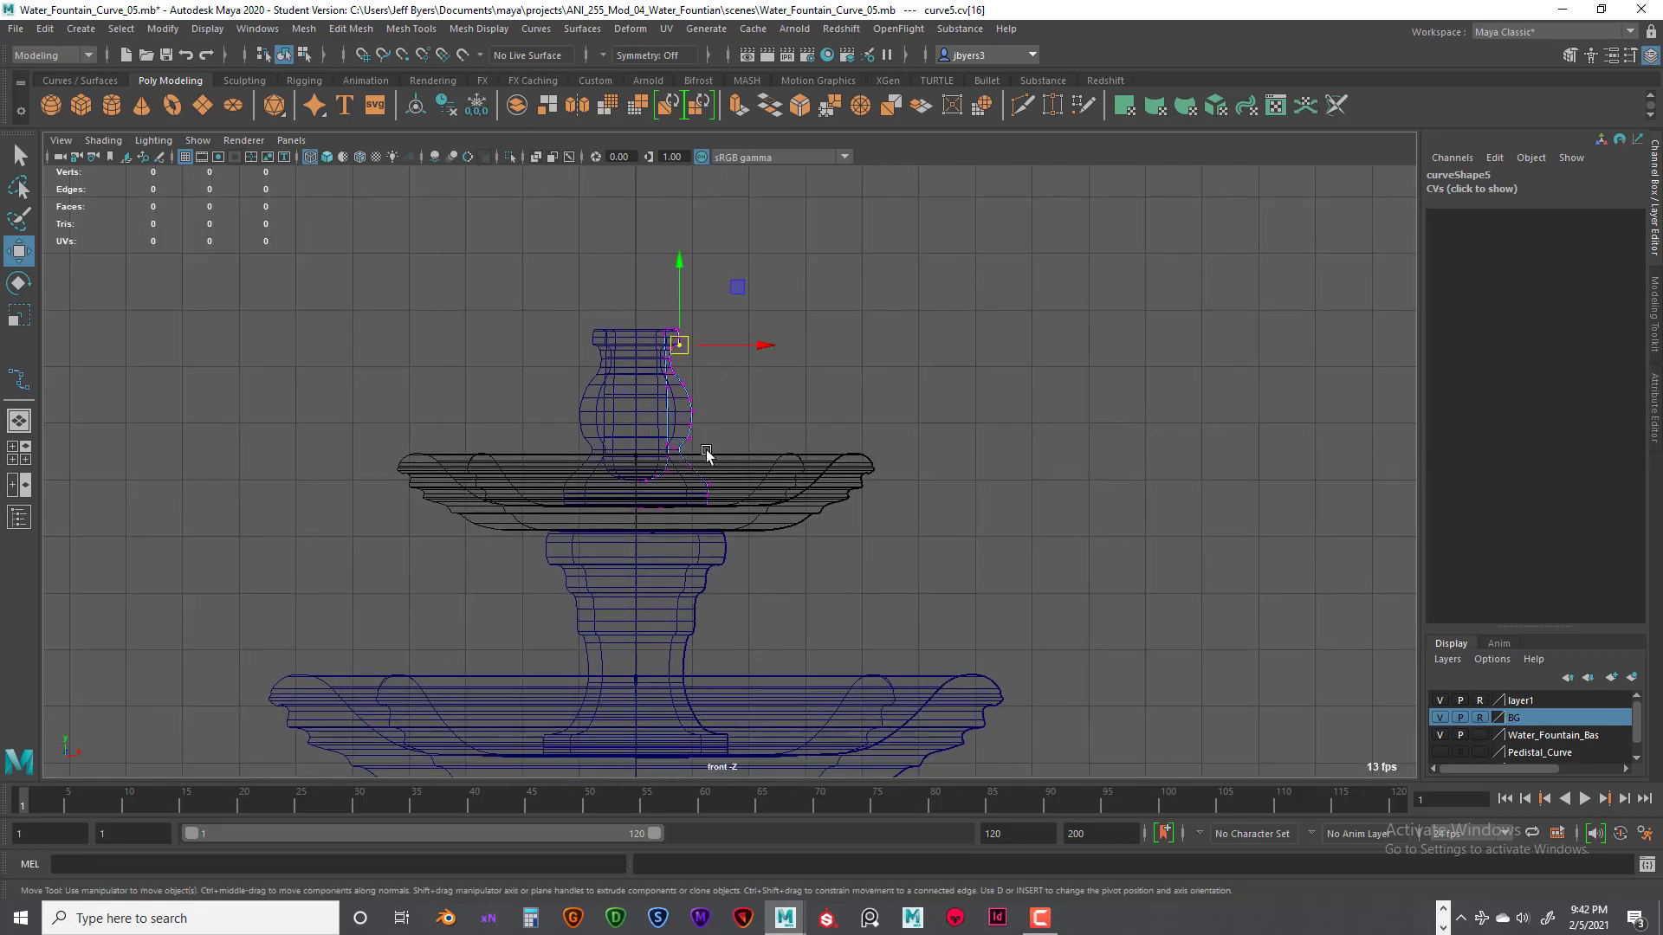
pyautogui.scroll(2, 704, 437)
pyautogui.scroll(-2, 791, 435)
pyautogui.press('space')
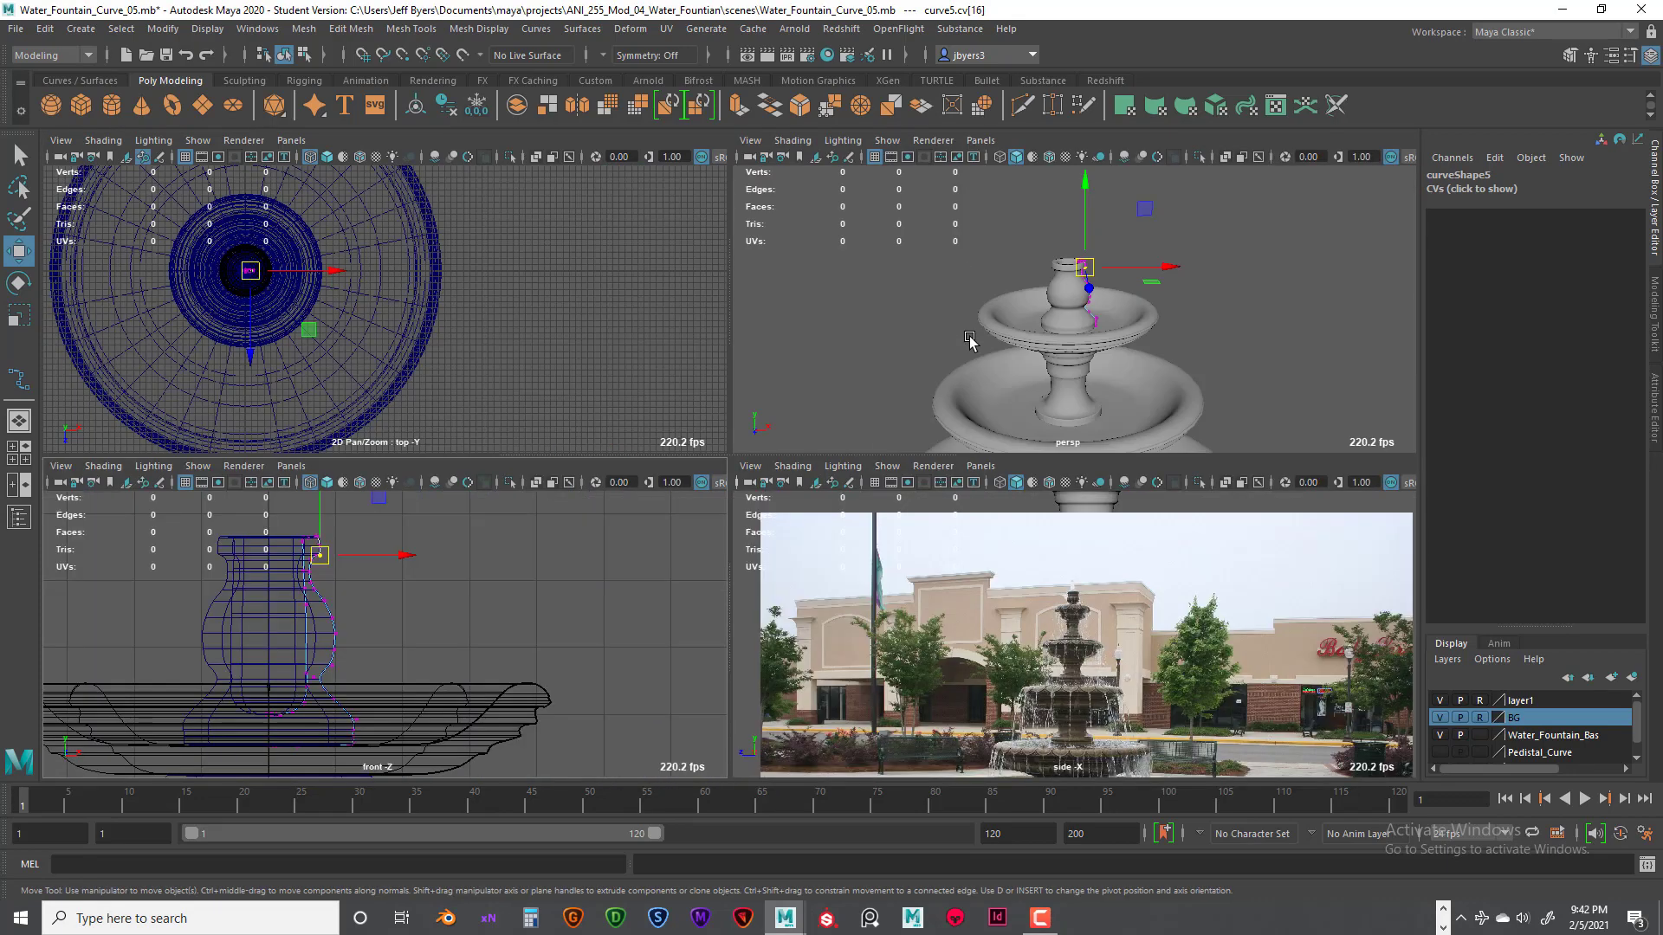
pyautogui.press('space')
pyautogui.keyDown('alt'); pyautogui.moveTo(995, 430); pyautogui.dragTo(959, 439); pyautogui.keyUp('alt')
pyautogui.moveTo(658, 451); pyautogui.dragTo(936, 472, button='right')
pyautogui.keyDown('alt'); pyautogui.moveTo(779, 457); pyautogui.dragTo(804, 479); pyautogui.keyUp('alt')
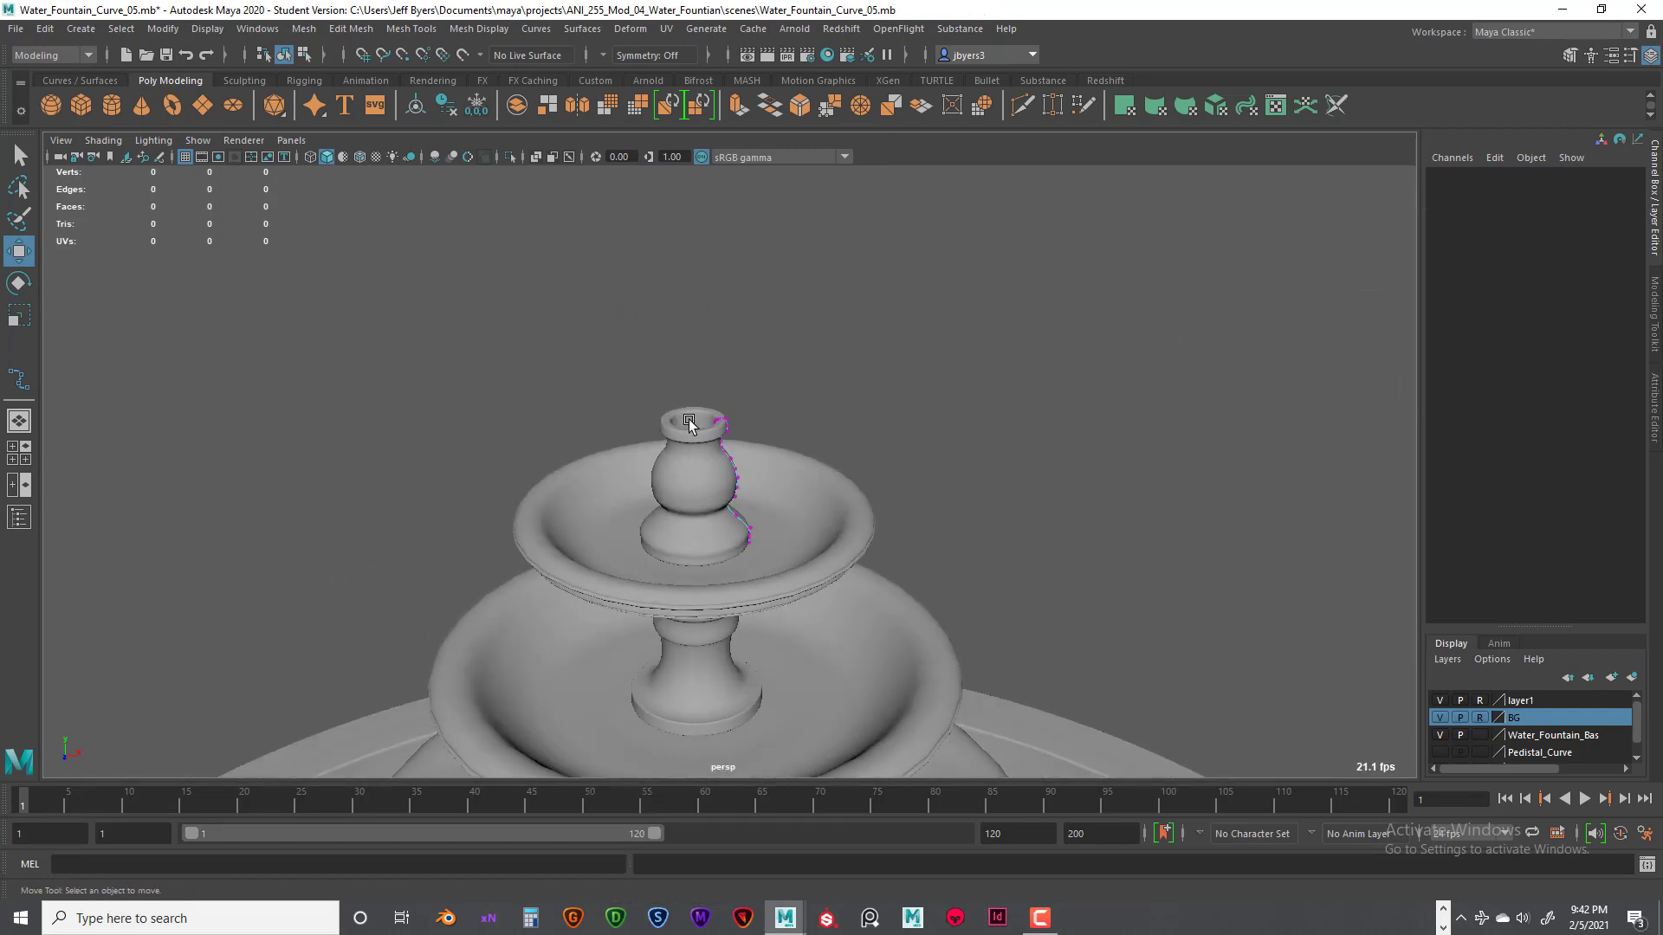
# Step: Return to object selection, select the vase's revolved surface and check it against the whole fountain
pyautogui.moveTo(706, 424); pyautogui.dragTo(698, 531, button='right')
pyautogui.scroll(-3, 707, 503)
pyautogui.keyDown('alt'); pyautogui.moveTo(708, 507); pyautogui.dragTo(779, 571); pyautogui.keyUp('alt')
pyautogui.scroll(-3, 797, 435)
pyautogui.scroll(4, 815, 555)
pyautogui.scroll(-2, 810, 552)
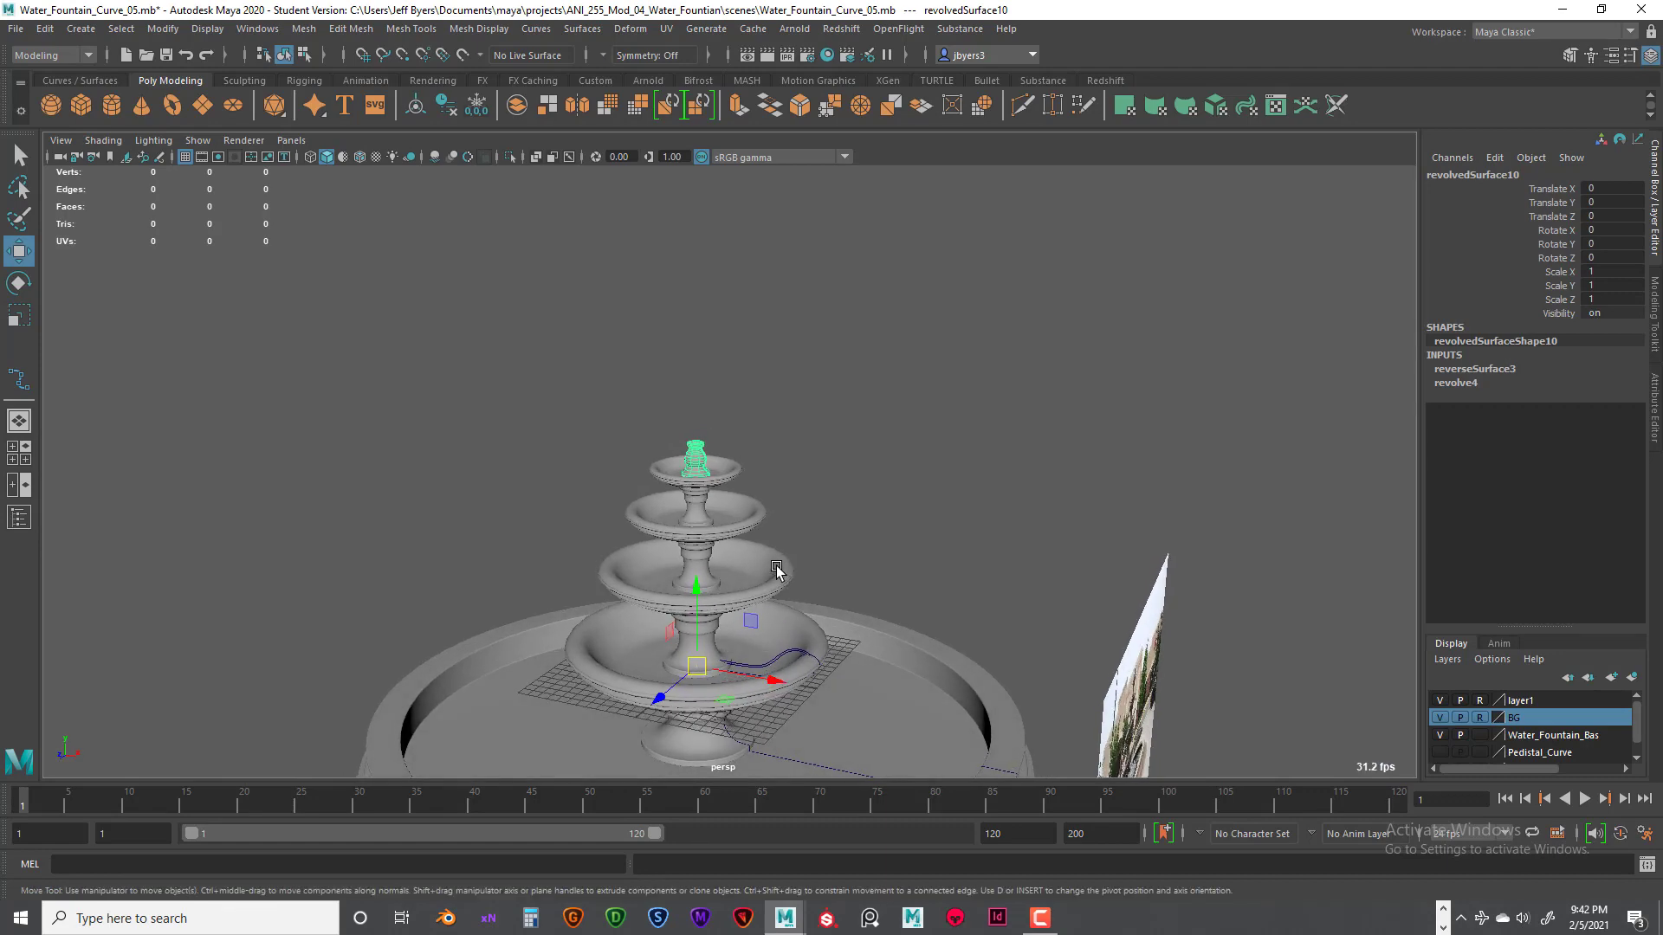
# Step: Examine the vase's proportions on the uppermost bowl against the lower tiers and the reference photo, and clear the selection
pyautogui.scroll(8, 772, 554)
pyautogui.scroll(-1, 714, 535)
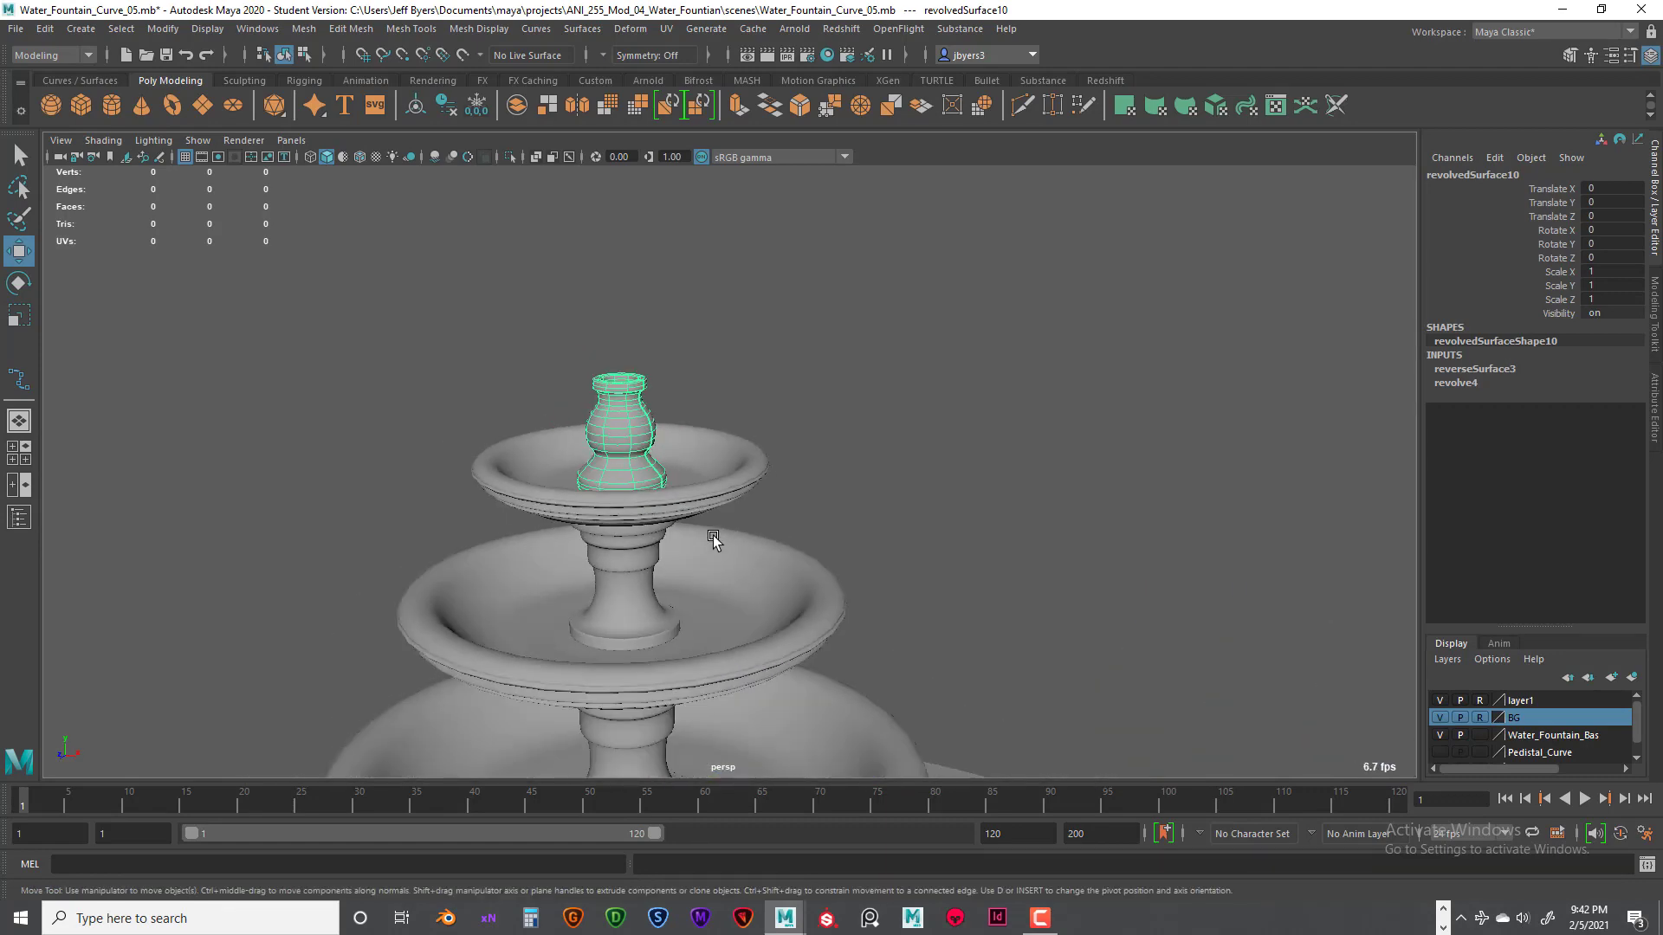
pyautogui.keyDown('alt'); pyautogui.moveTo(776, 549); pyautogui.dragTo(876, 552); pyautogui.keyUp('alt')
pyautogui.keyDown('alt'); pyautogui.moveTo(875, 552); pyautogui.dragTo(725, 407, button='middle'); pyautogui.keyUp('alt')
pyautogui.scroll(-4, 704, 416)
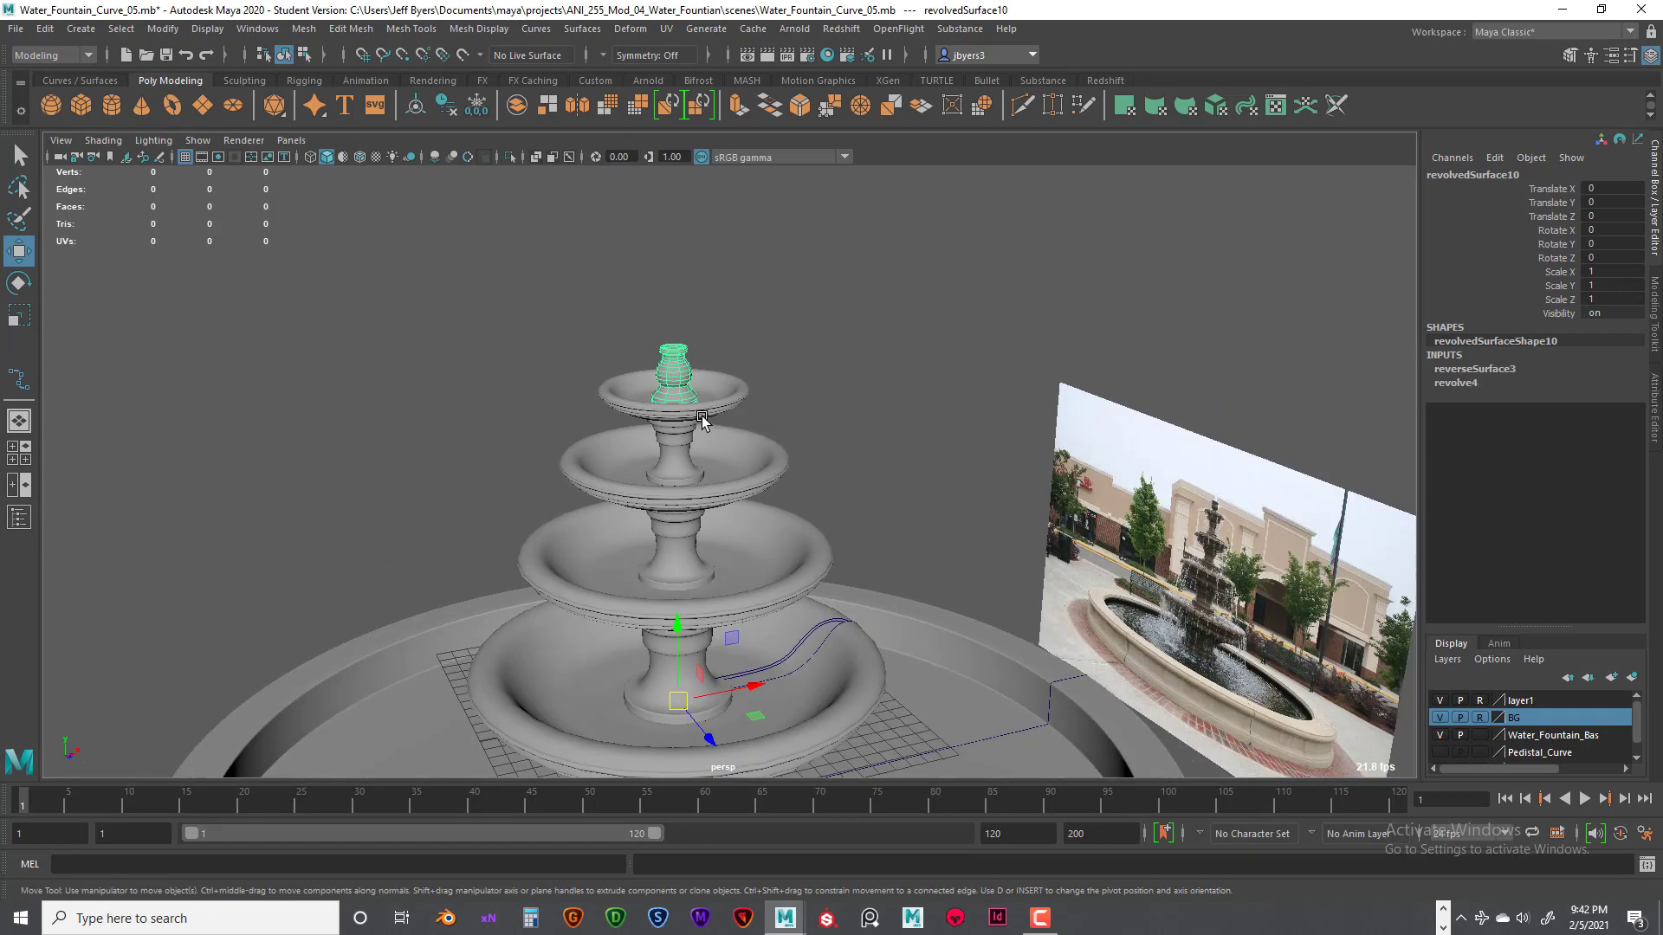
pyautogui.moveTo(692, 407)
pyautogui.keyDown('alt'); pyautogui.mouseDown()
pyautogui.moveTo(623, 419)
pyautogui.moveTo(689, 362)
pyautogui.moveTo(700, 391)
pyautogui.moveTo(679, 418)
pyautogui.mouseUp(); pyautogui.keyUp('alt')
pyautogui.click(725, 416)
pyautogui.scroll(5, 731, 420)
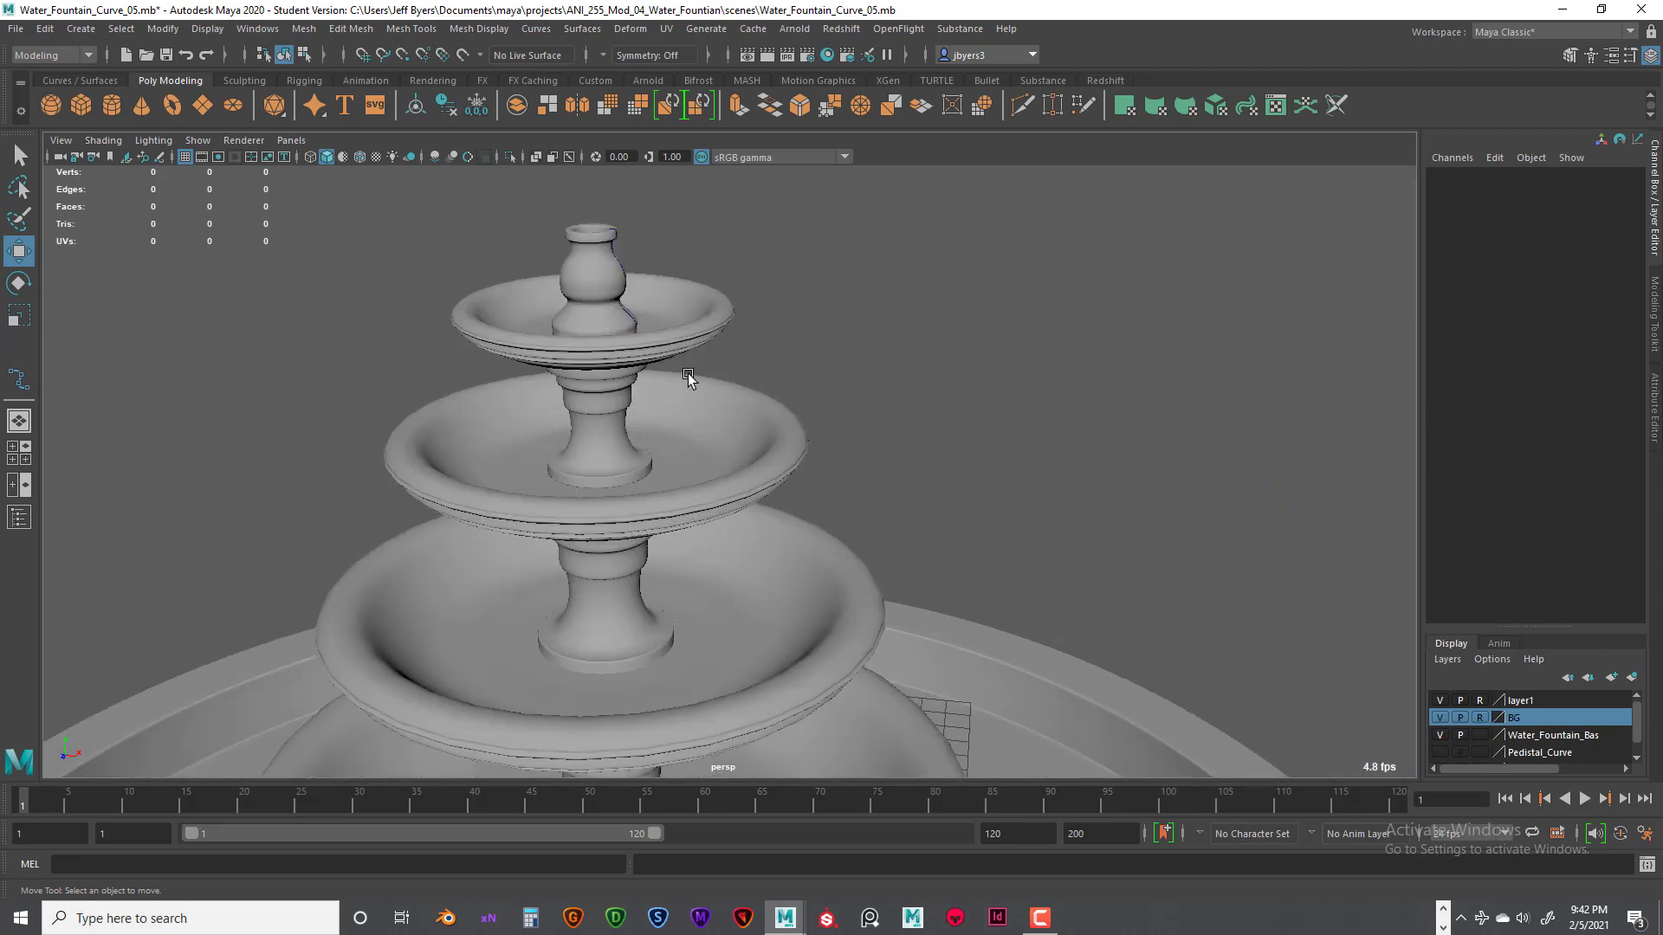
# Step: Select the vase's profile curve, assign it to a new display layer and hide that layer
pyautogui.keyDown('alt'); pyautogui.moveTo(680, 353); pyautogui.dragTo(718, 435, button='middle'); pyautogui.keyUp('alt')
pyautogui.click(662, 346)
pyautogui.keyDown('alt'); pyautogui.moveTo(662, 347); pyautogui.dragTo(802, 379); pyautogui.keyUp('alt')
pyautogui.click(662, 338)
pyautogui.click(626, 346)
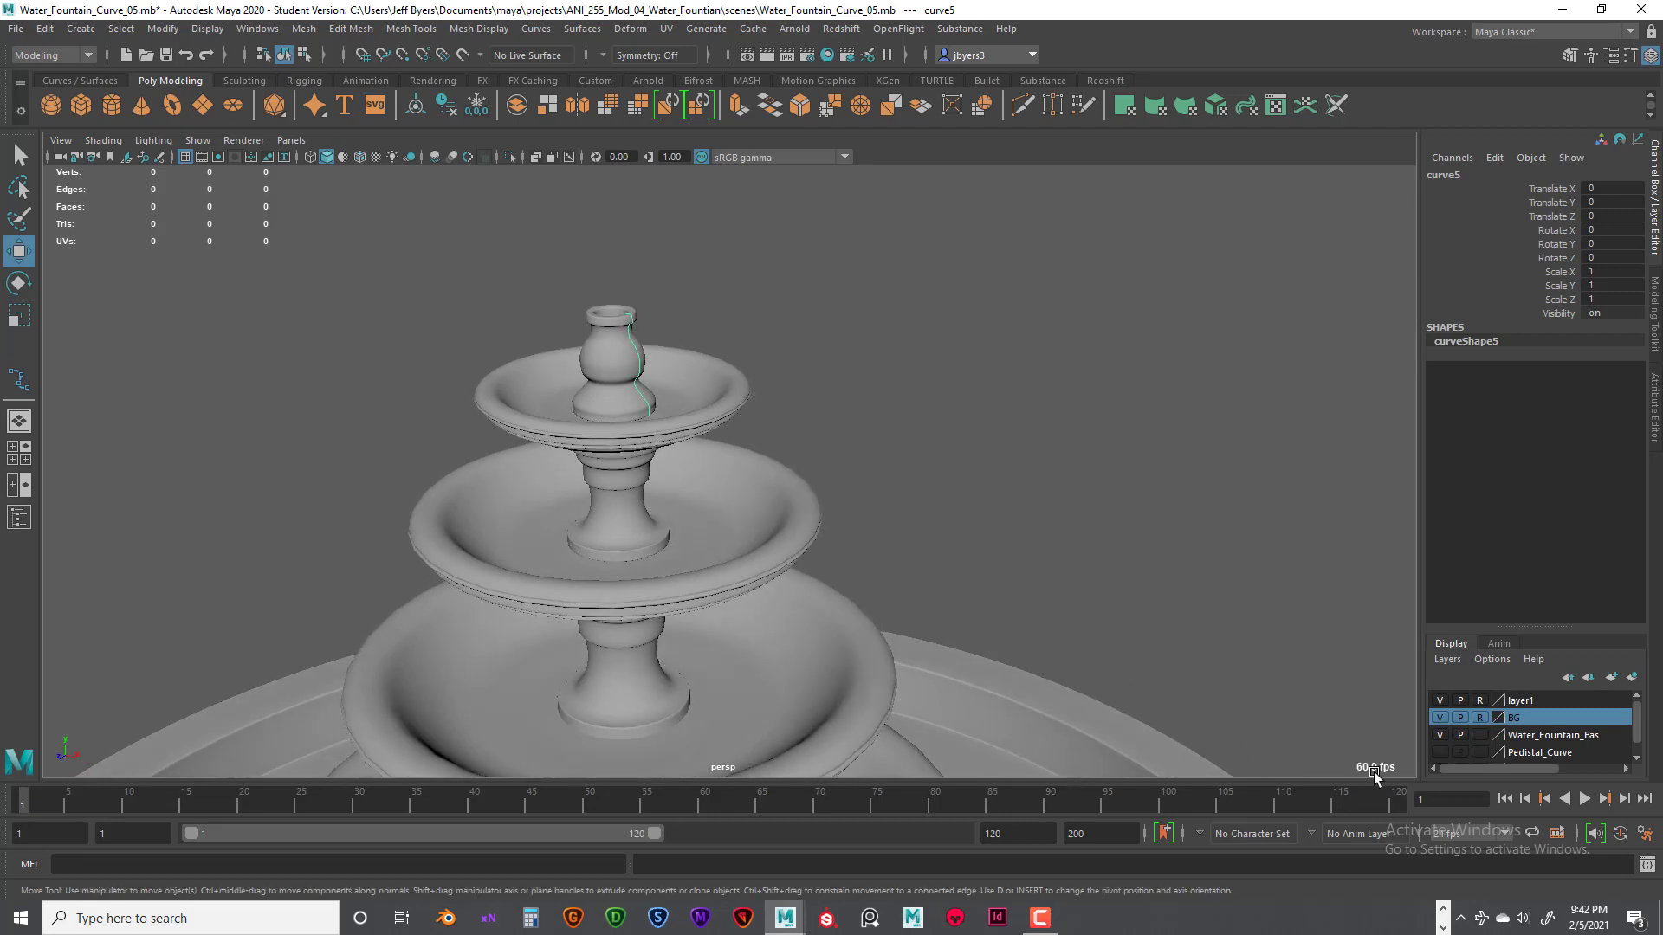
pyautogui.click(1631, 678)
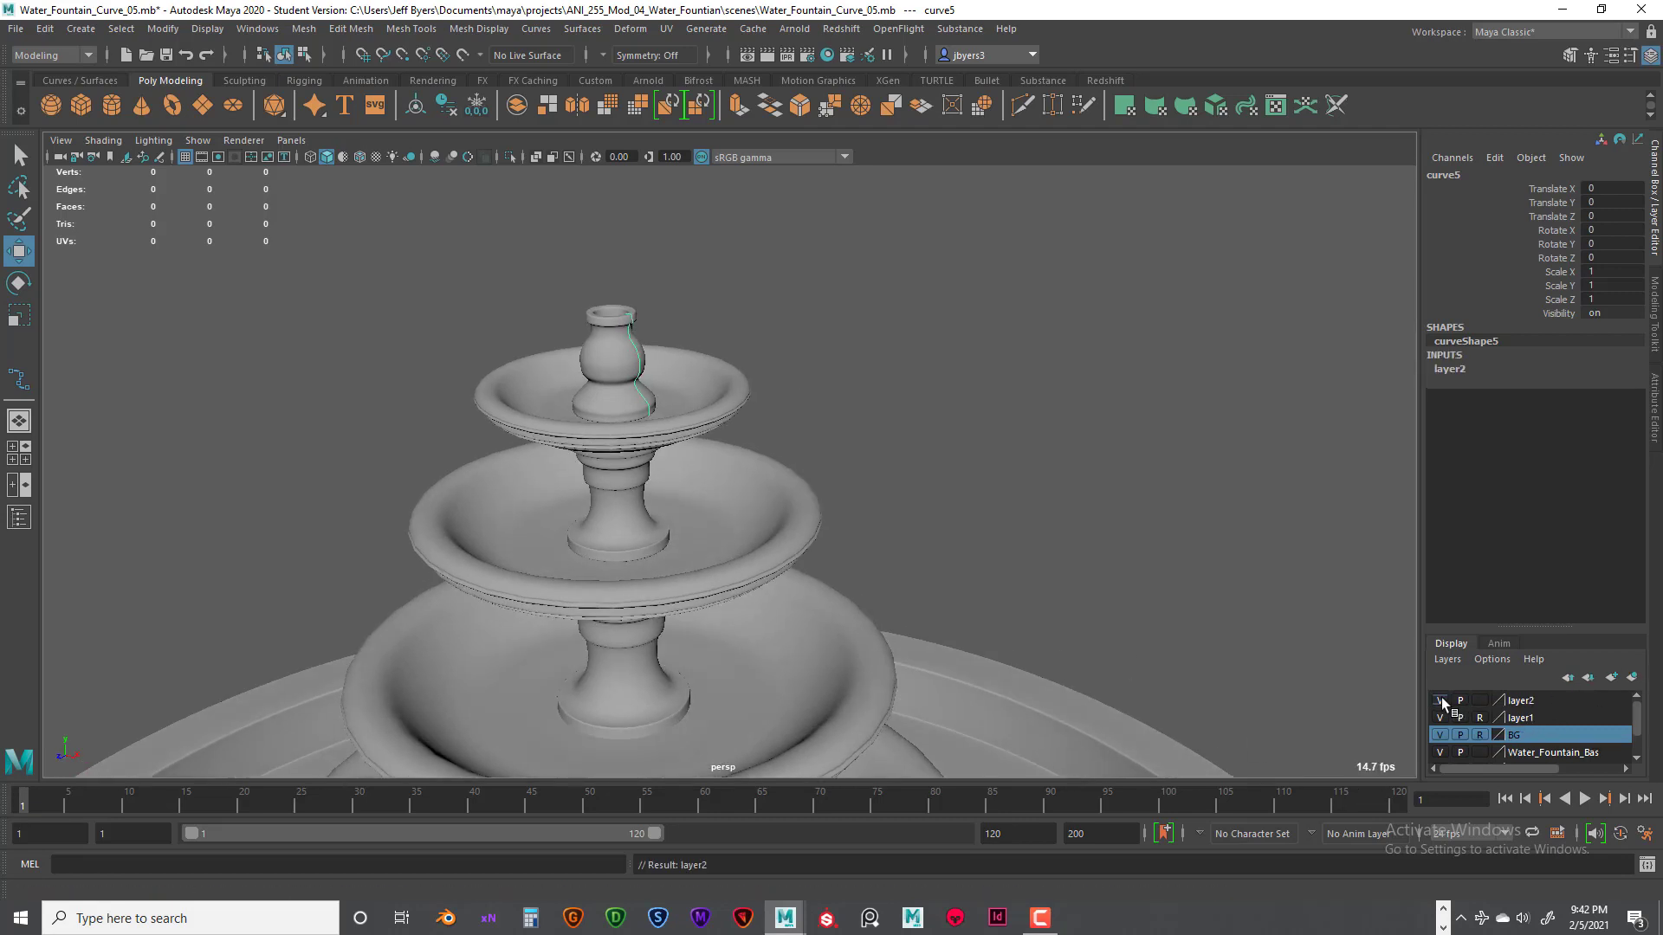
pyautogui.click(1441, 701)
# Step: Display the fountain's lower tiers in wireframe to expose the remaining profile curves
pyautogui.keyDown('alt'); pyautogui.moveTo(916, 546); pyautogui.dragTo(869, 537); pyautogui.keyUp('alt')
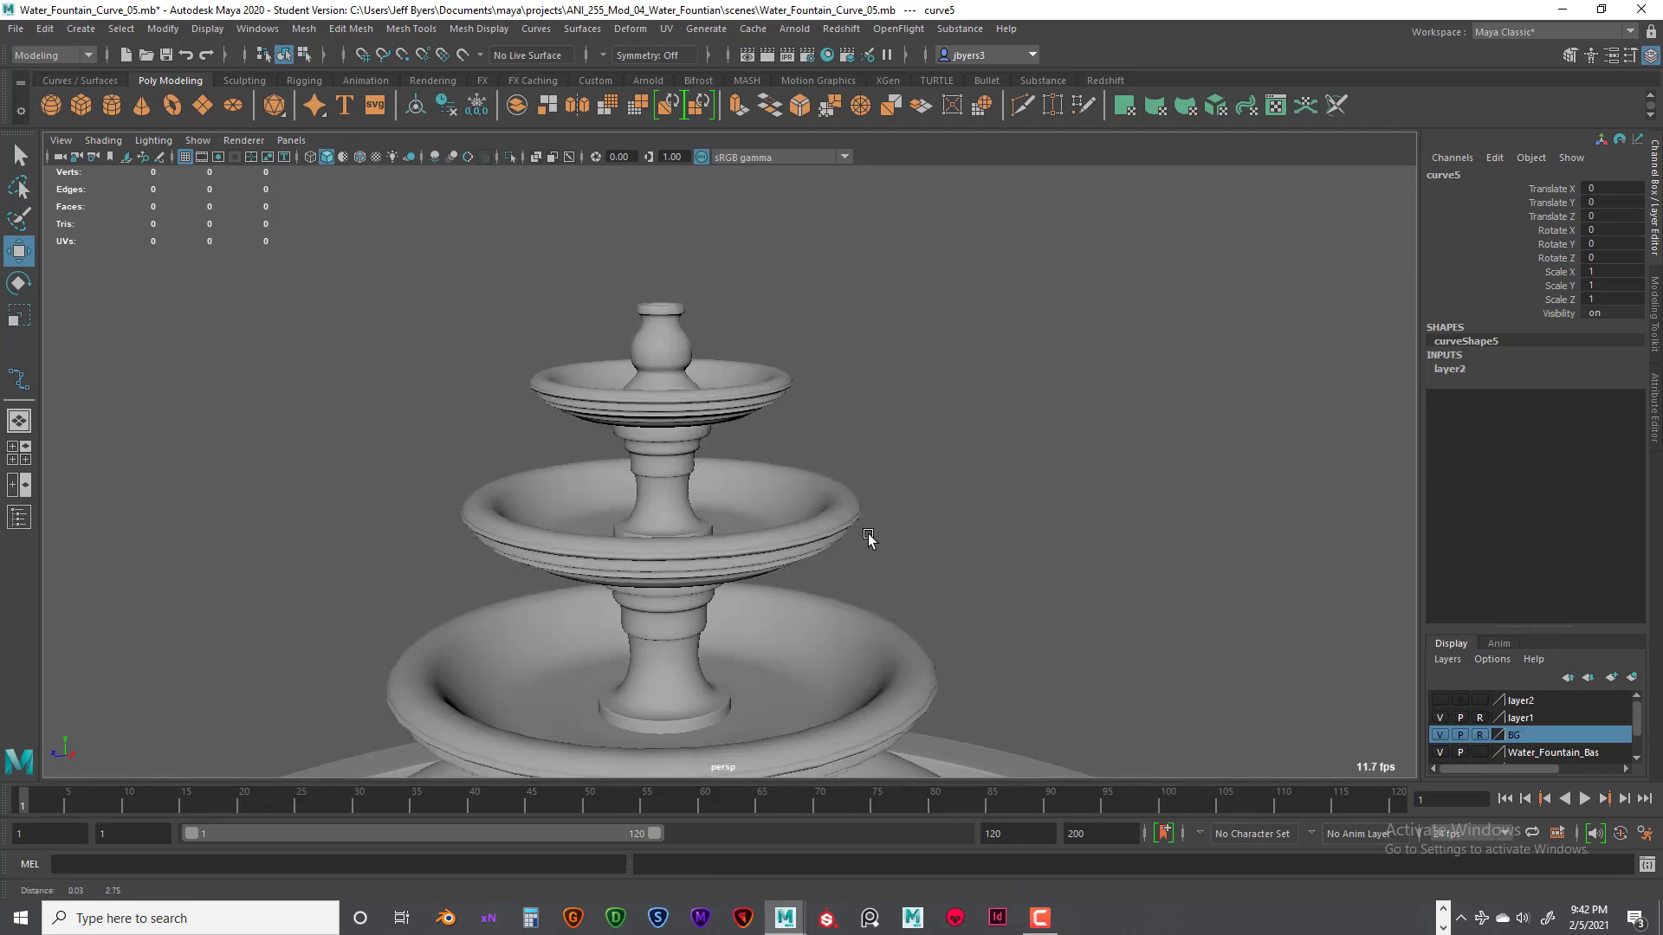
pyautogui.keyDown('alt'); pyautogui.moveTo(868, 537); pyautogui.dragTo(863, 647, button='middle'); pyautogui.keyUp('alt')
pyautogui.keyDown('alt'); pyautogui.moveTo(872, 575); pyautogui.dragTo(880, 367, button='middle'); pyautogui.keyUp('alt')
pyautogui.keyDown('alt'); pyautogui.moveTo(942, 639); pyautogui.dragTo(945, 516, button='middle'); pyautogui.keyUp('alt')
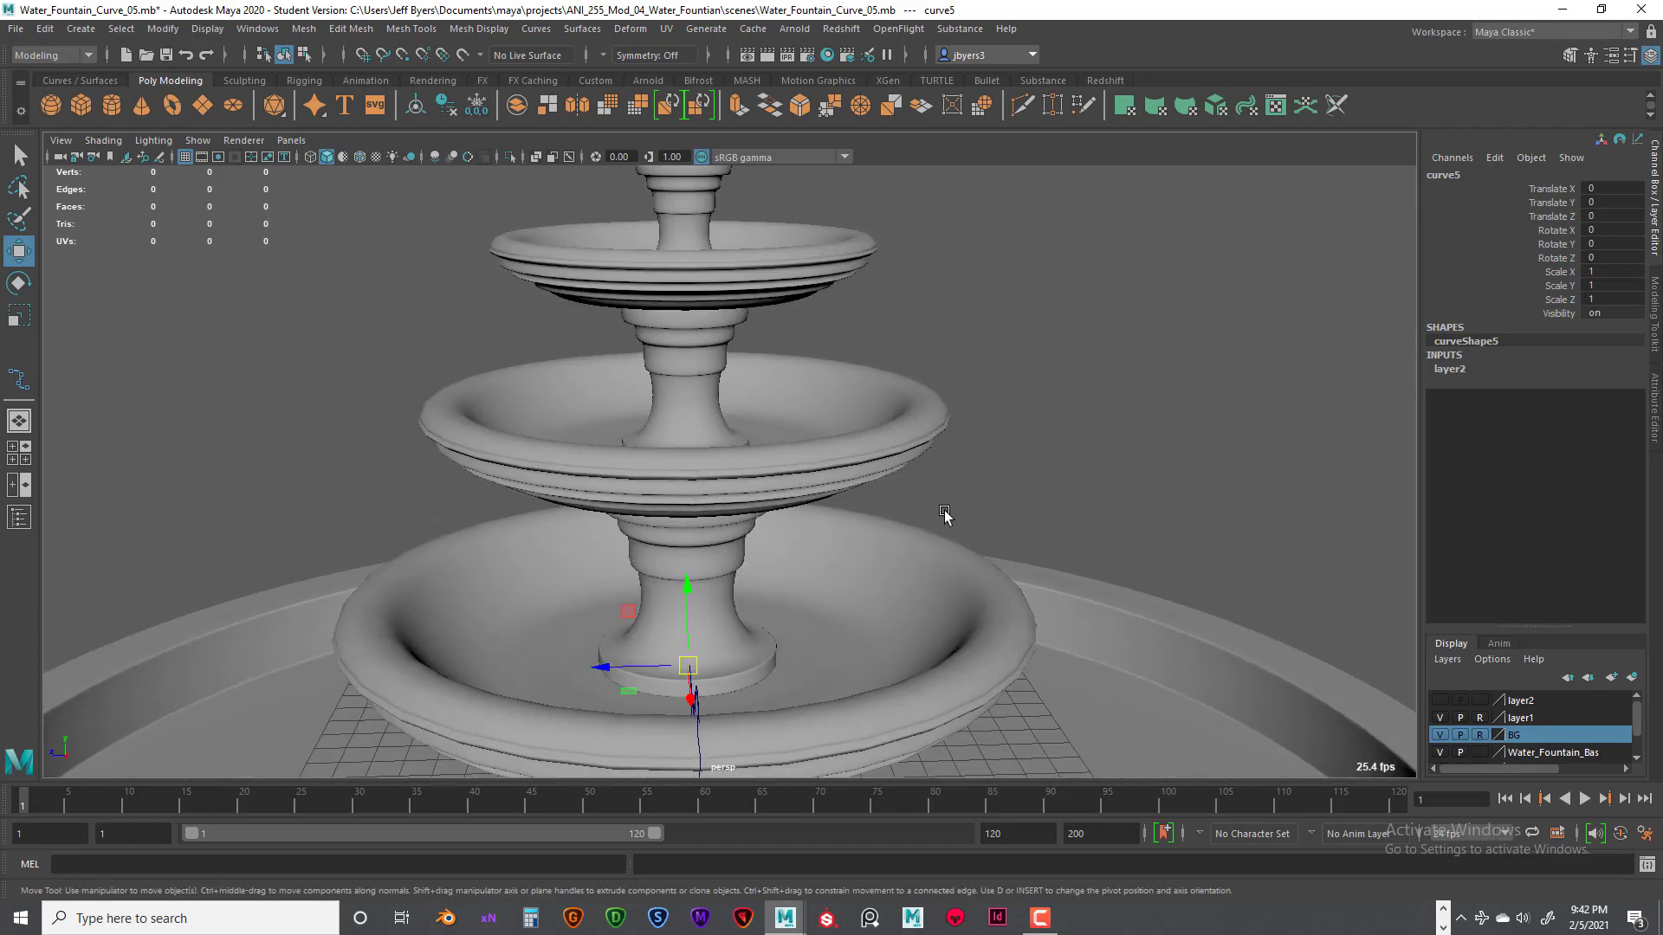
pyautogui.keyDown('alt'); pyautogui.moveTo(945, 516); pyautogui.dragTo(924, 464); pyautogui.keyUp('alt')
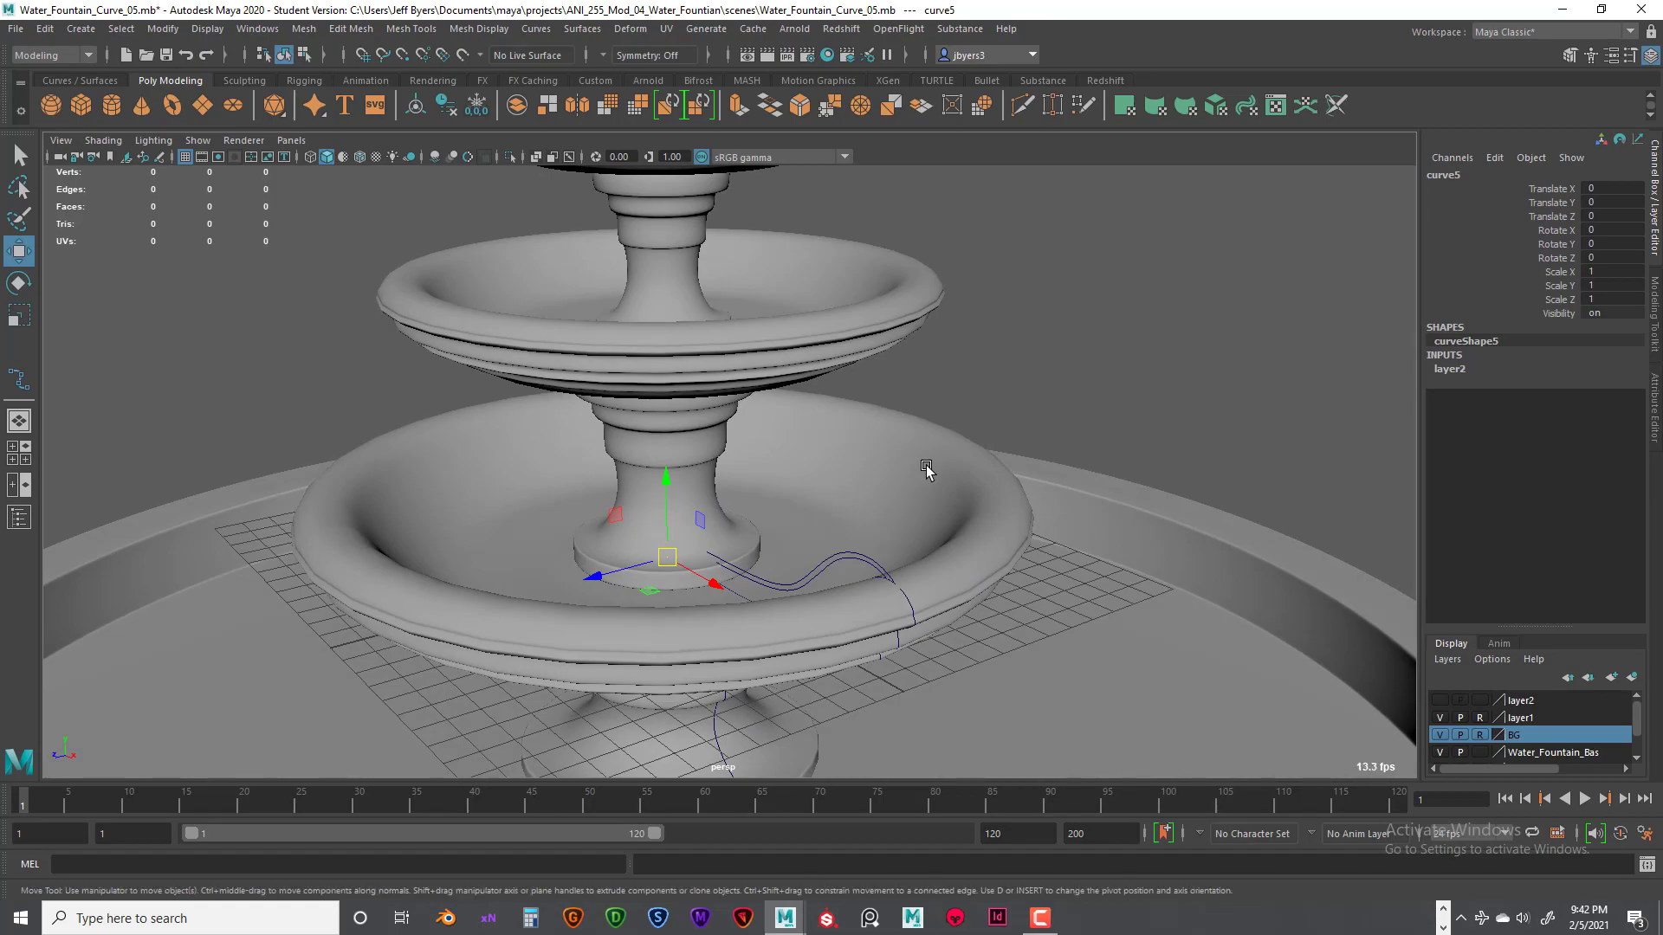
pyautogui.press('4')
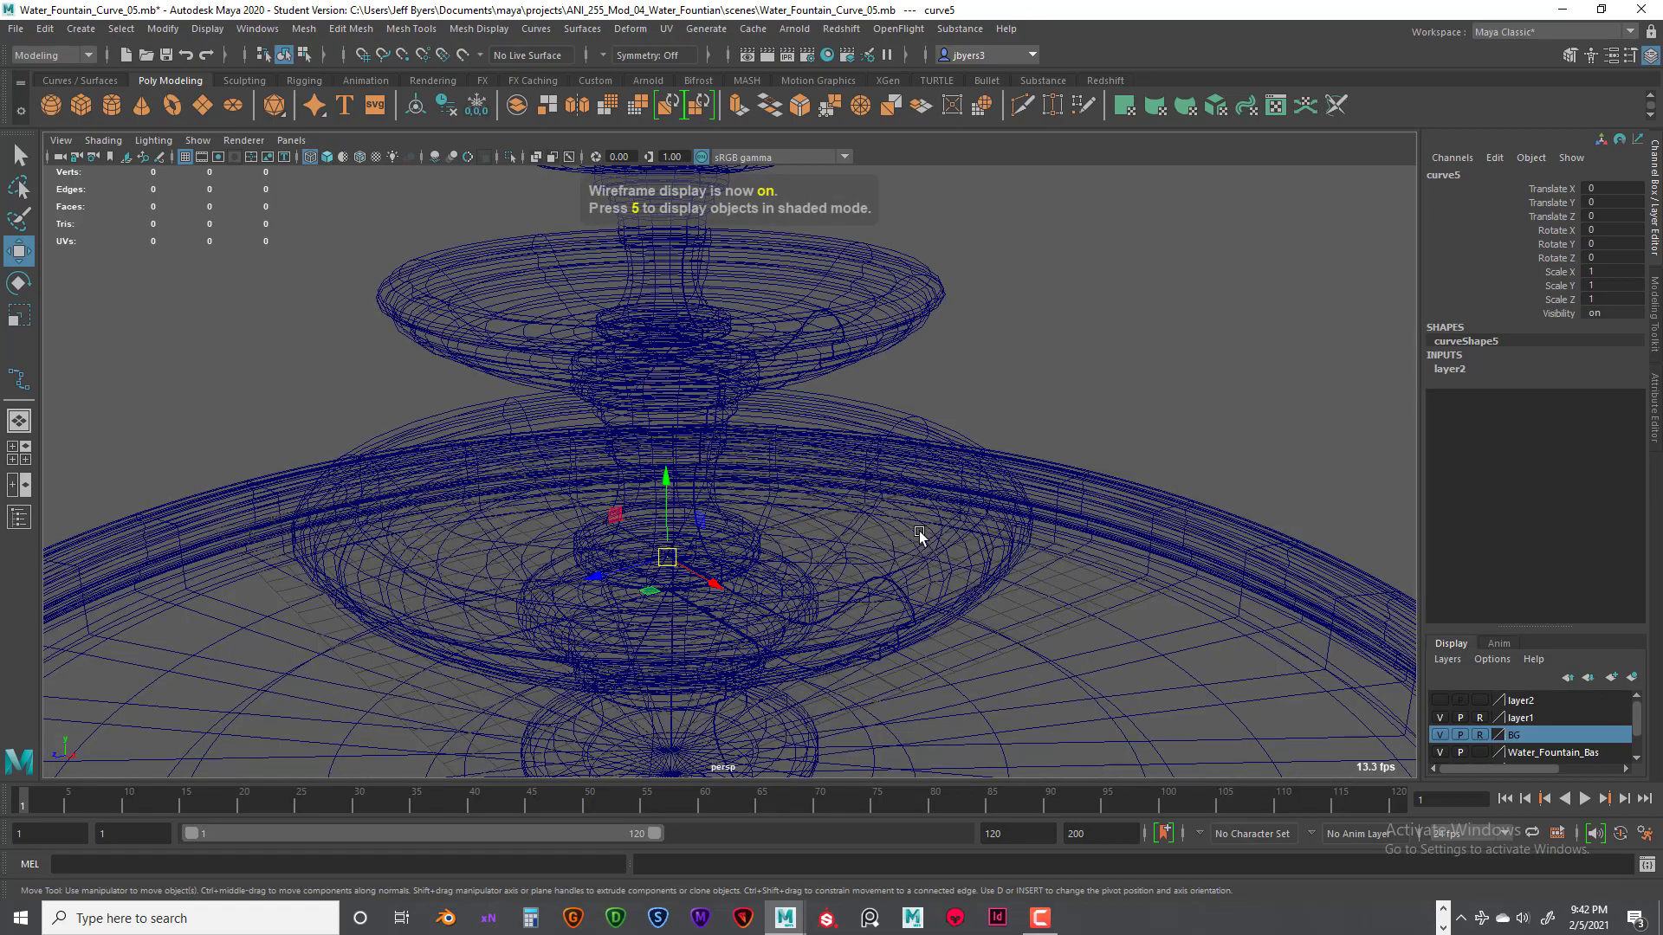
# Step: Search for a leftover profile curve in the pedestal above the large bowl by selecting the lines around its surface
pyautogui.keyDown('alt'); pyautogui.moveTo(918, 531); pyautogui.dragTo(738, 425); pyautogui.keyUp('alt')
pyautogui.click(716, 414)
pyautogui.click(765, 405)
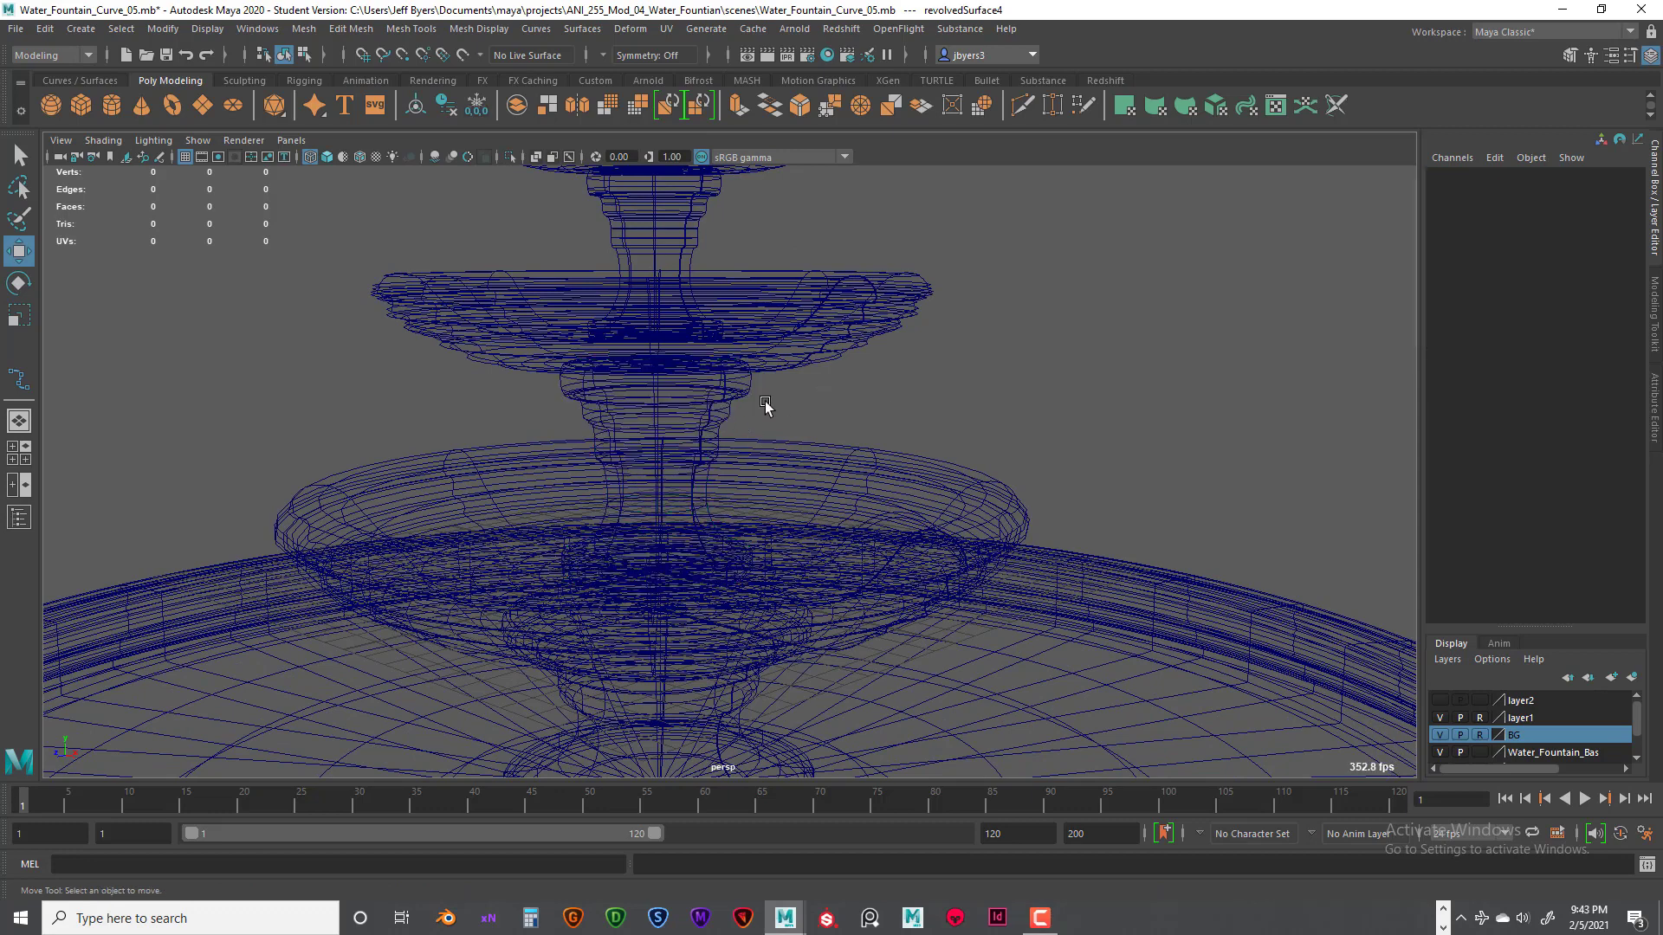
pyautogui.click(710, 414)
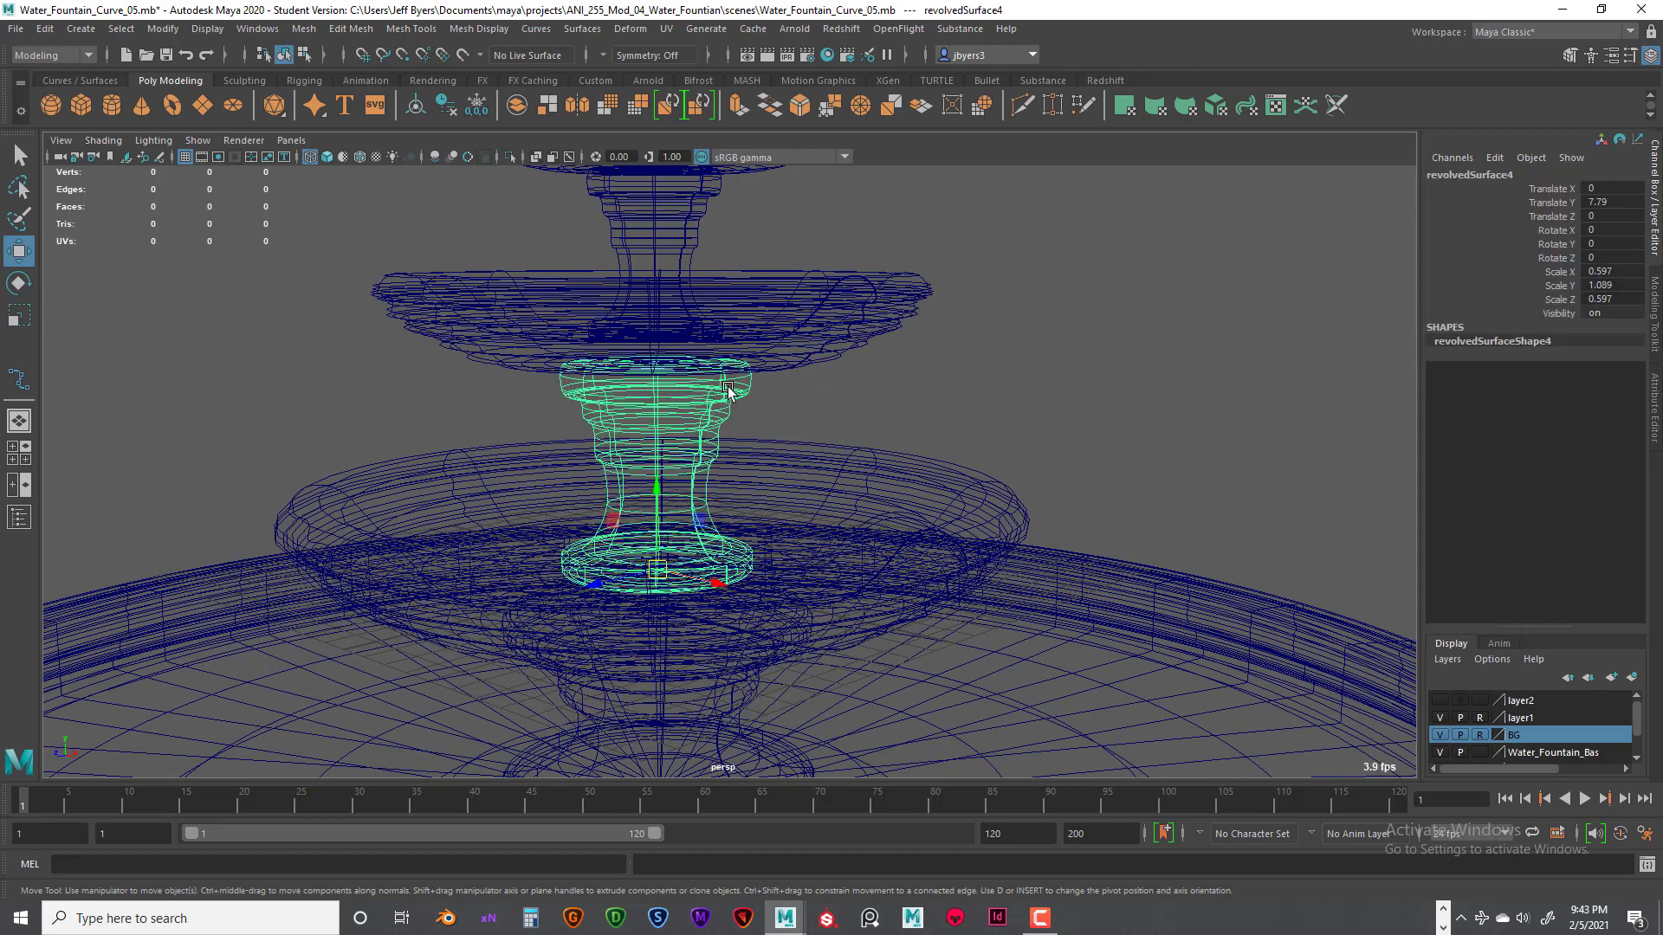
pyautogui.keyDown('shift'); pyautogui.click(696, 479); pyautogui.keyUp('shift')
pyautogui.keyDown('shift'); pyautogui.click(693, 483); pyautogui.keyUp('shift')
pyautogui.keyDown('shift'); pyautogui.click(689, 498); pyautogui.keyUp('shift')
pyautogui.keyDown('shift'); pyautogui.click(693, 505); pyautogui.keyUp('shift')
pyautogui.click(773, 487)
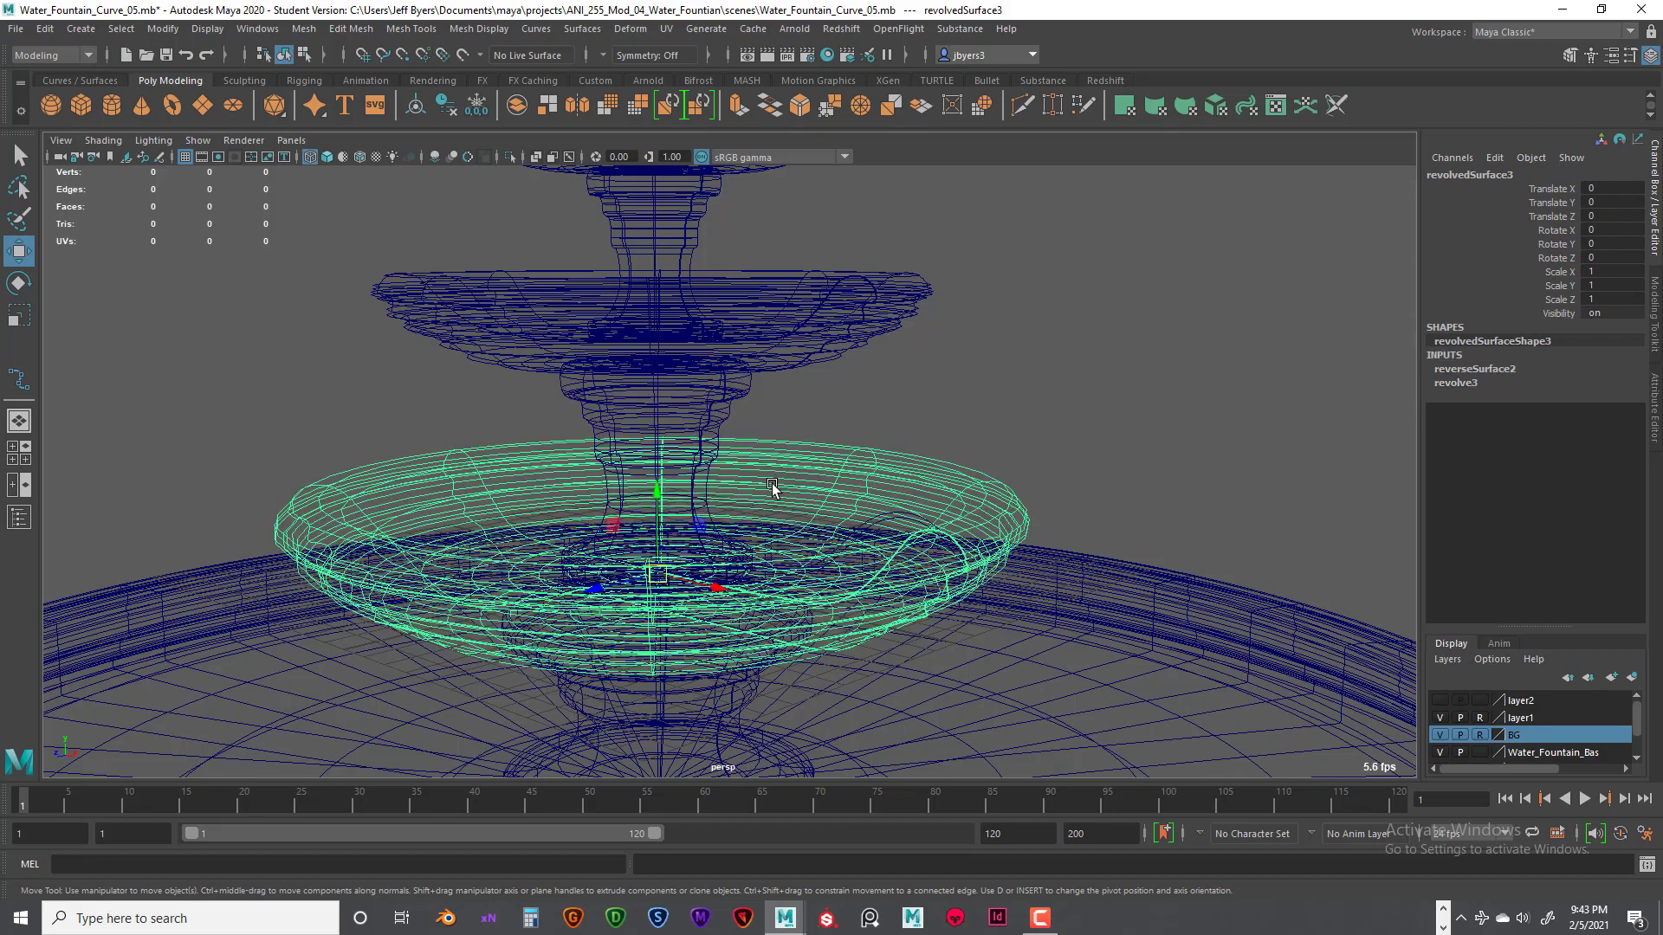
pyautogui.click(706, 420)
pyautogui.keyDown('alt'); pyautogui.moveTo(725, 394); pyautogui.dragTo(870, 477); pyautogui.keyUp('alt')
pyautogui.keyDown('alt'); pyautogui.moveTo(733, 507); pyautogui.dragTo(707, 503); pyautogui.keyUp('alt')
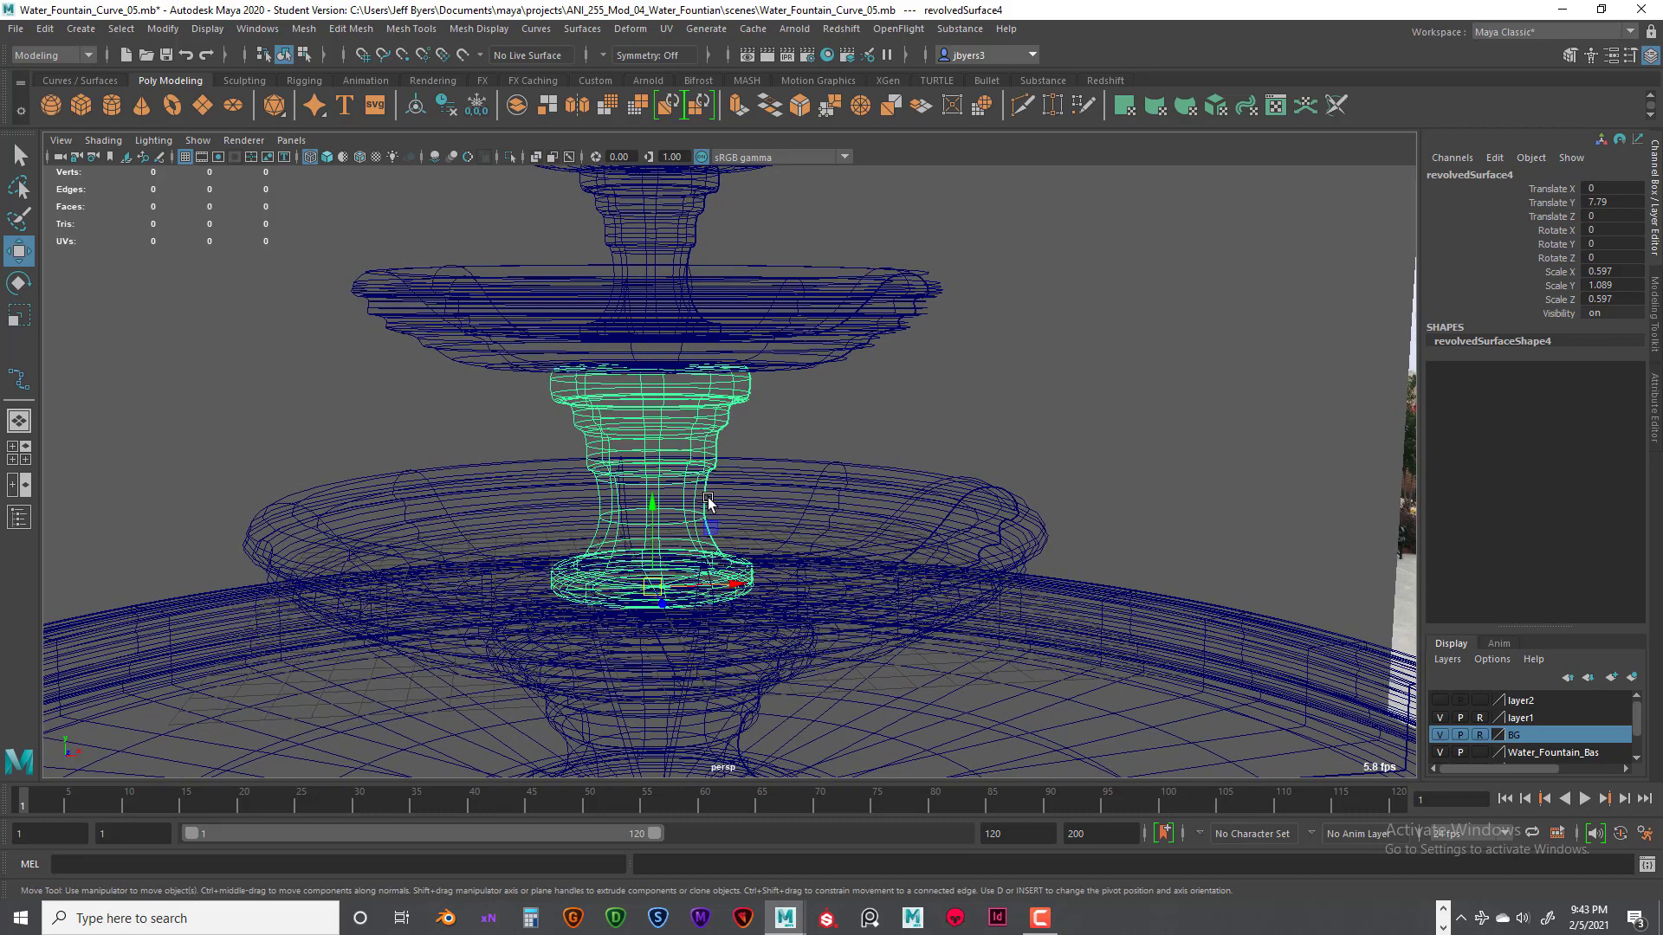
pyautogui.click(776, 440)
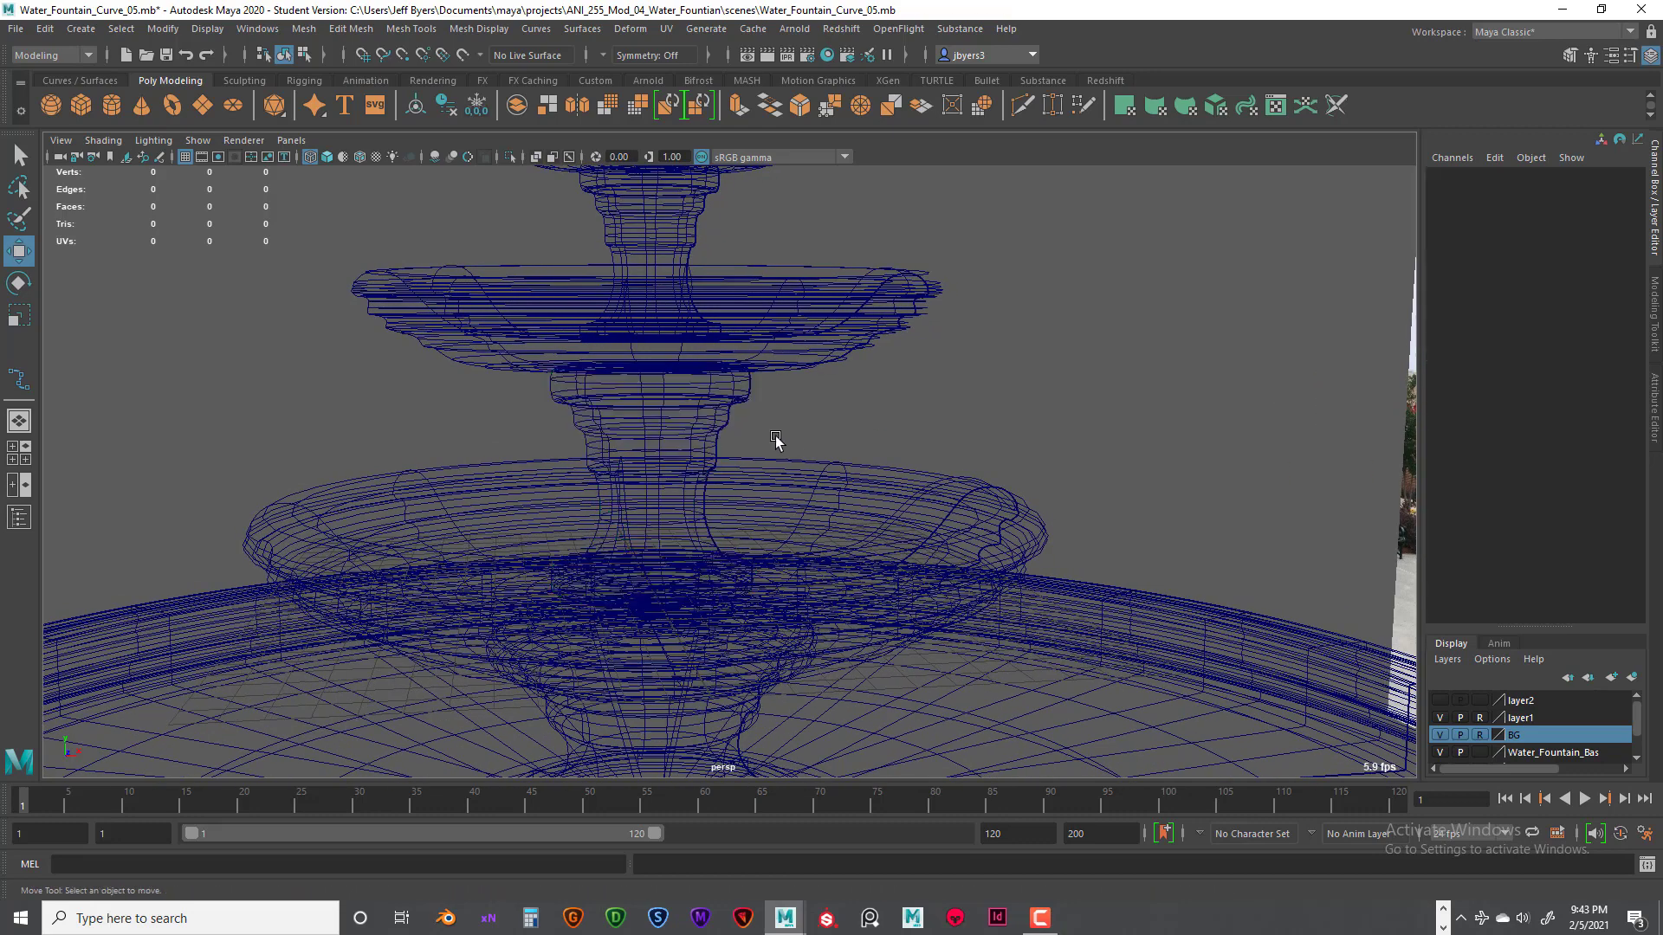
pyautogui.click(704, 491)
# Step: Select the large bowl's Tier_Large curve, assign it to a new display layer and hide that layer
pyautogui.click(965, 497)
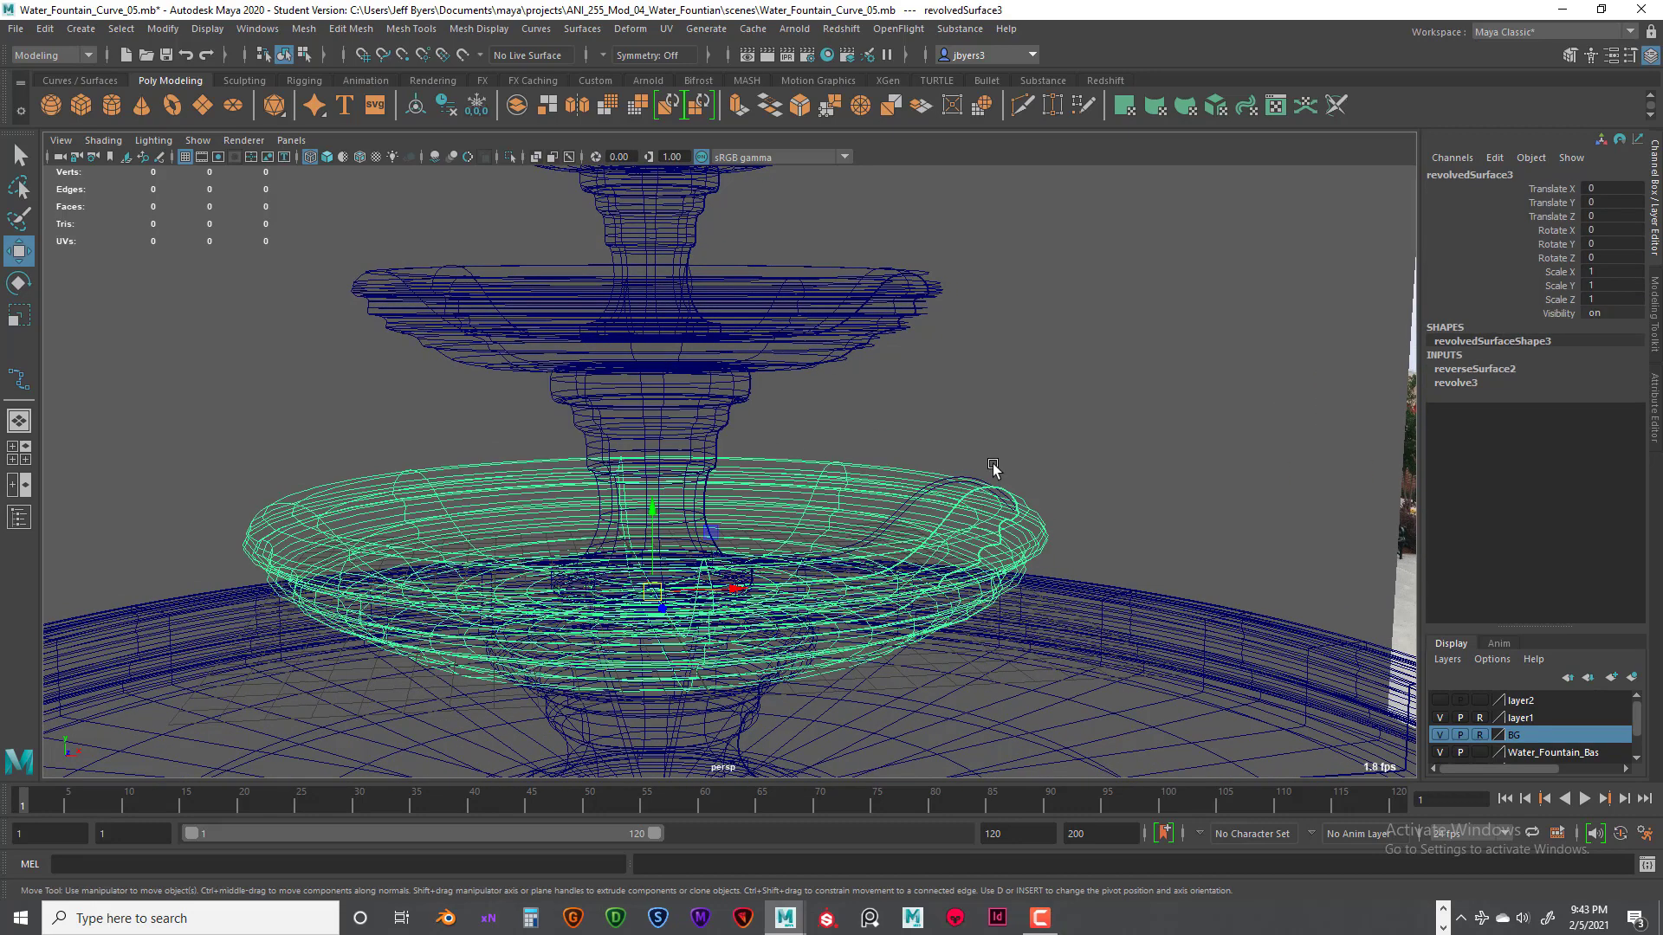
pyautogui.click(992, 468)
pyautogui.click(1018, 497)
pyautogui.keyDown('alt'); pyautogui.moveTo(1076, 517); pyautogui.dragTo(1068, 479); pyautogui.keyUp('alt')
pyautogui.click(873, 470)
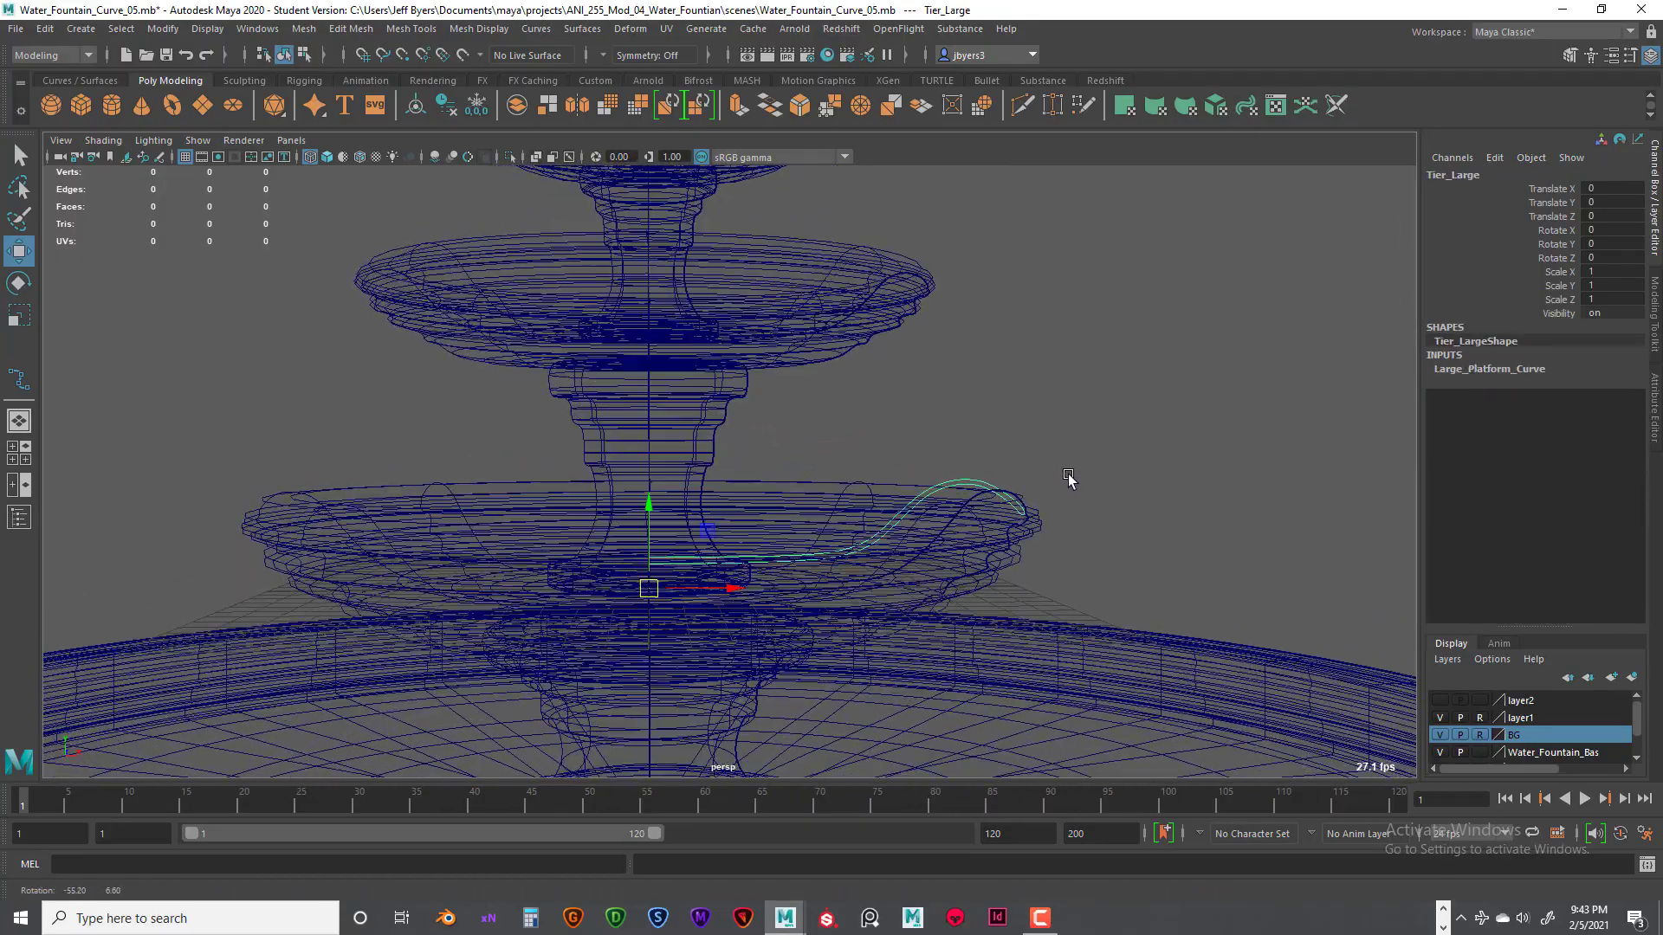
pyautogui.click(1632, 677)
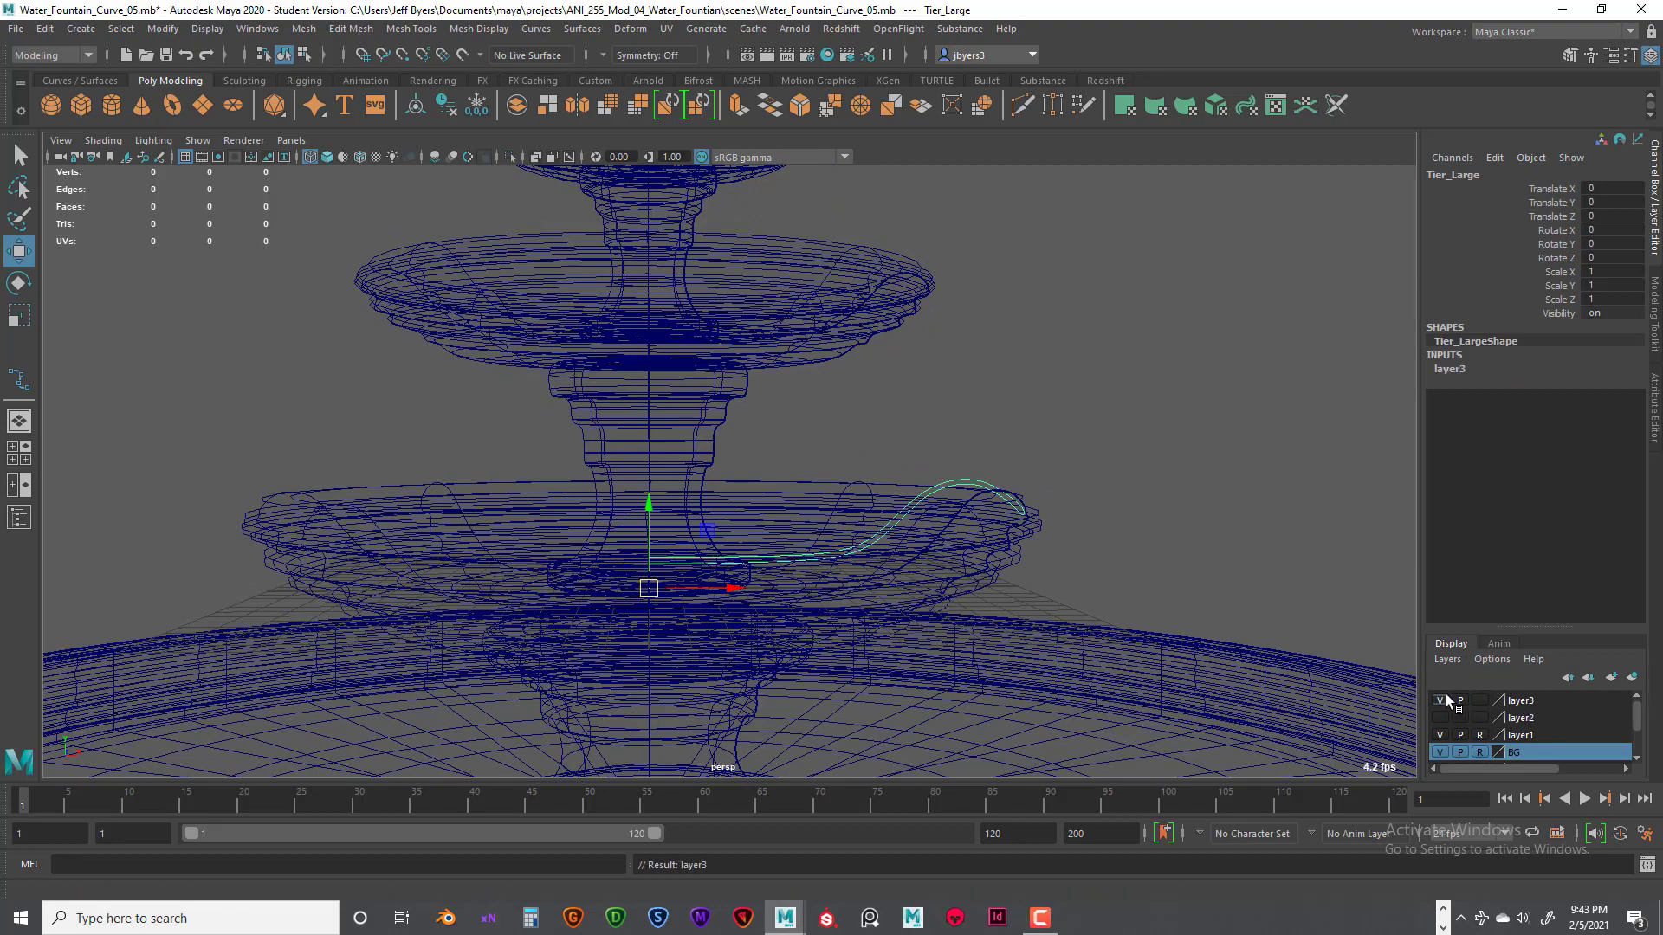
pyautogui.keyDown('alt'); pyautogui.moveTo(1057, 519); pyautogui.dragTo(834, 449); pyautogui.keyUp('alt')
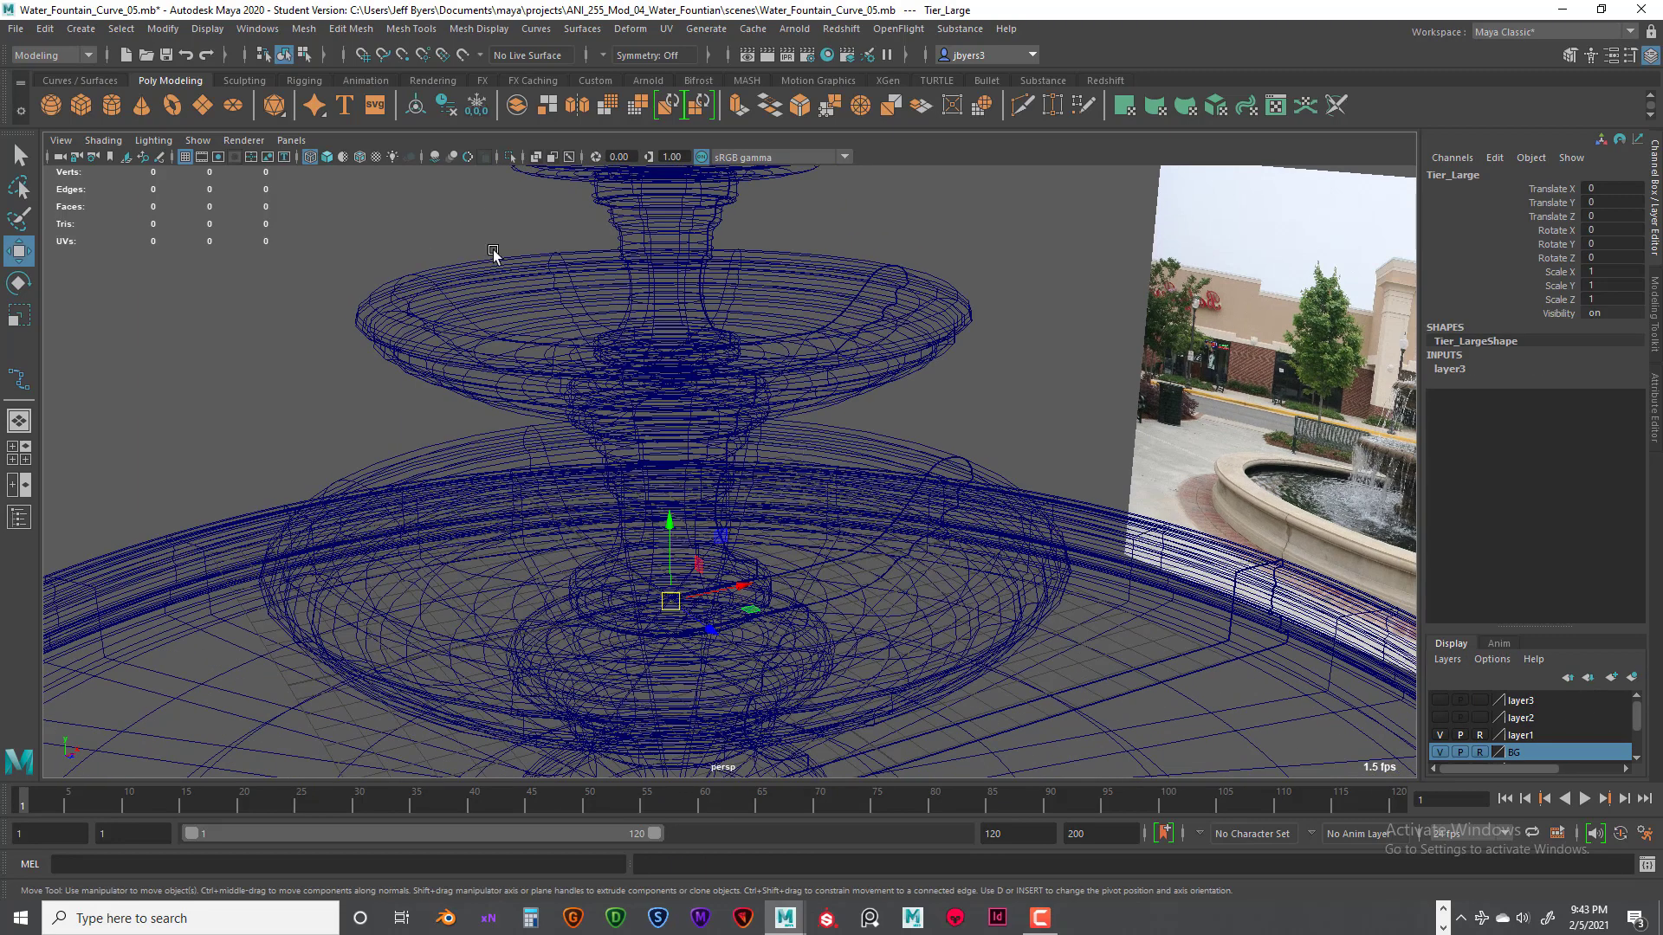
# Step: Turn off reference mode for layer1 and limit the perspective view to NURBS curves only
pyautogui.scroll(-5, 554, 320)
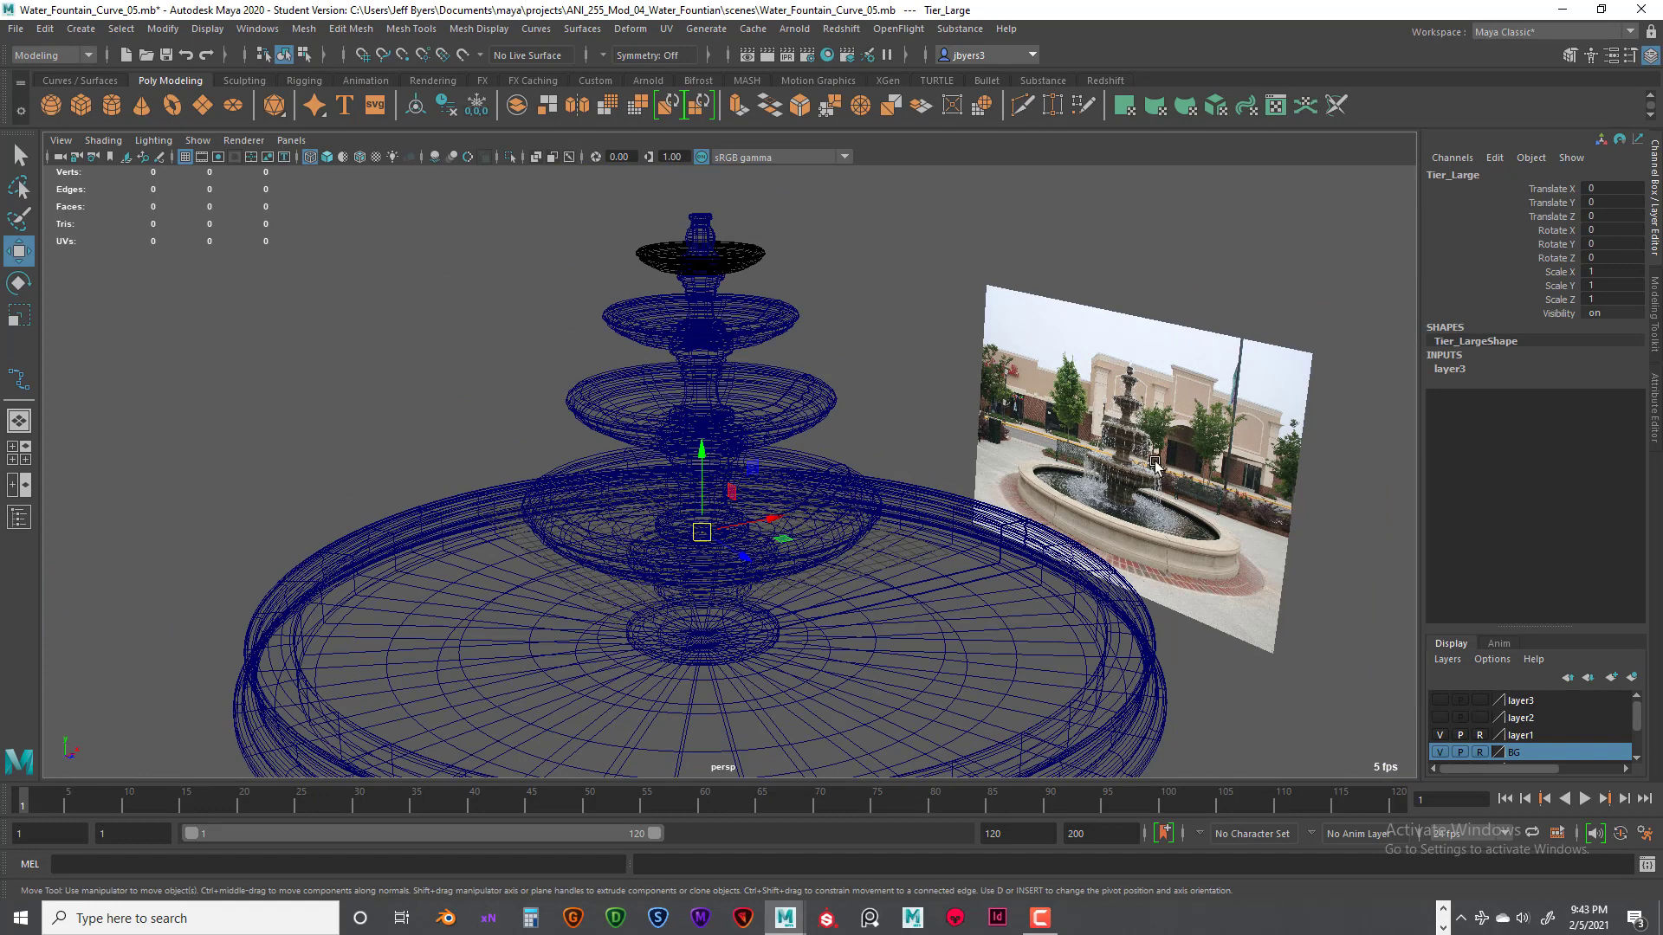
pyautogui.click(1481, 736)
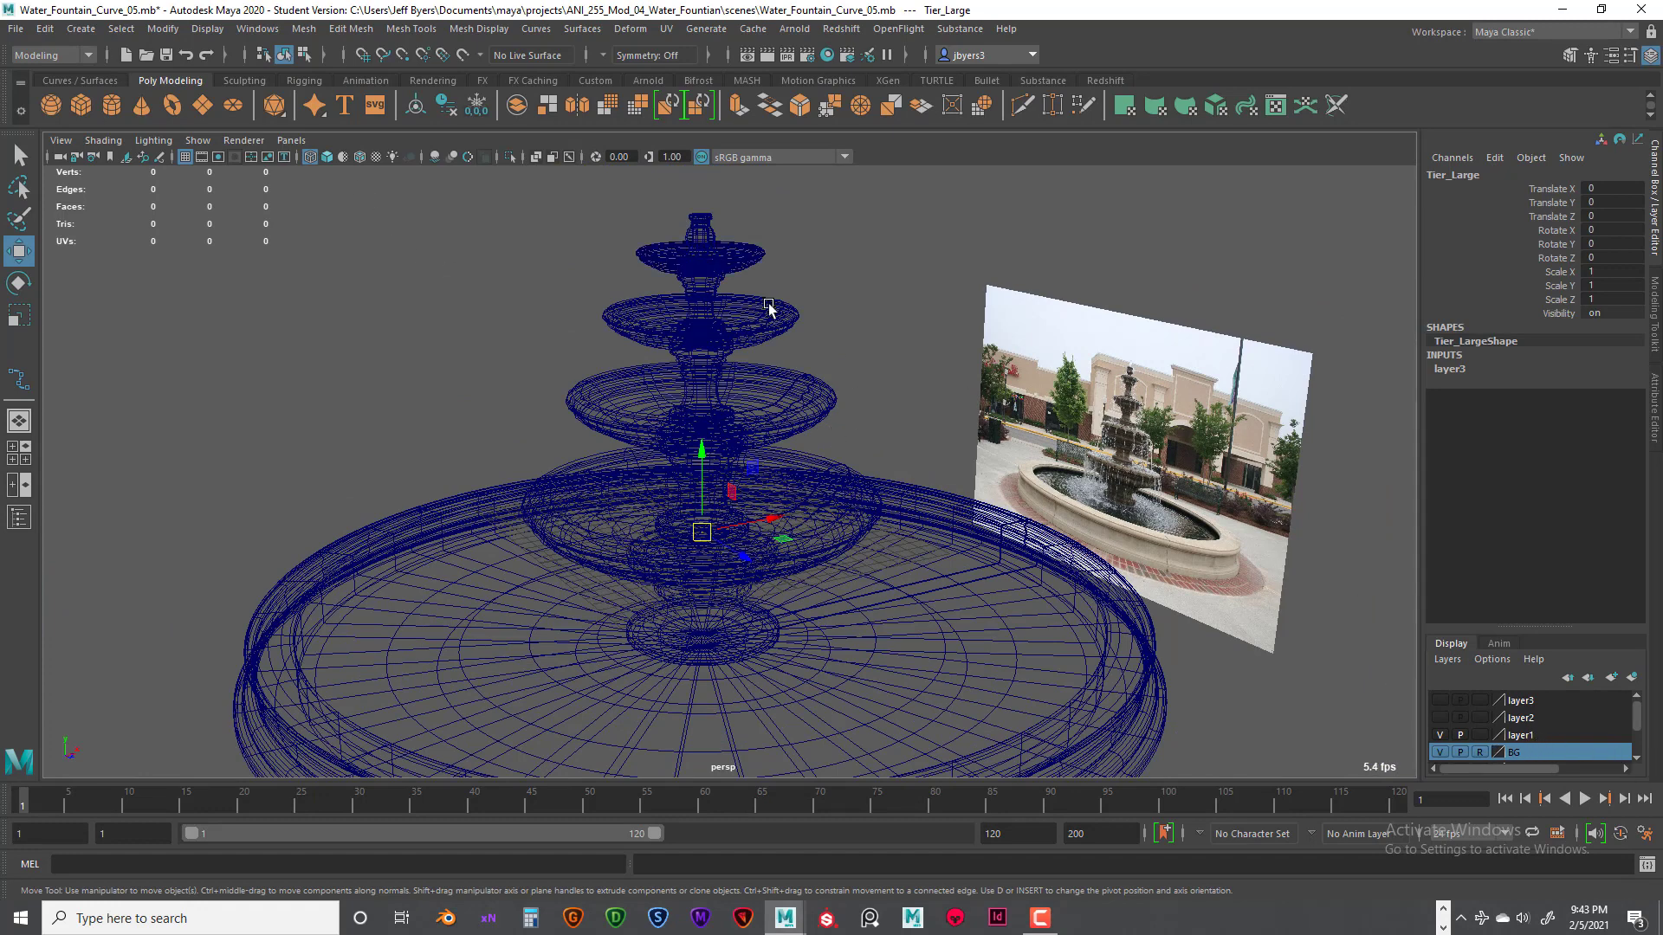
pyautogui.click(199, 140)
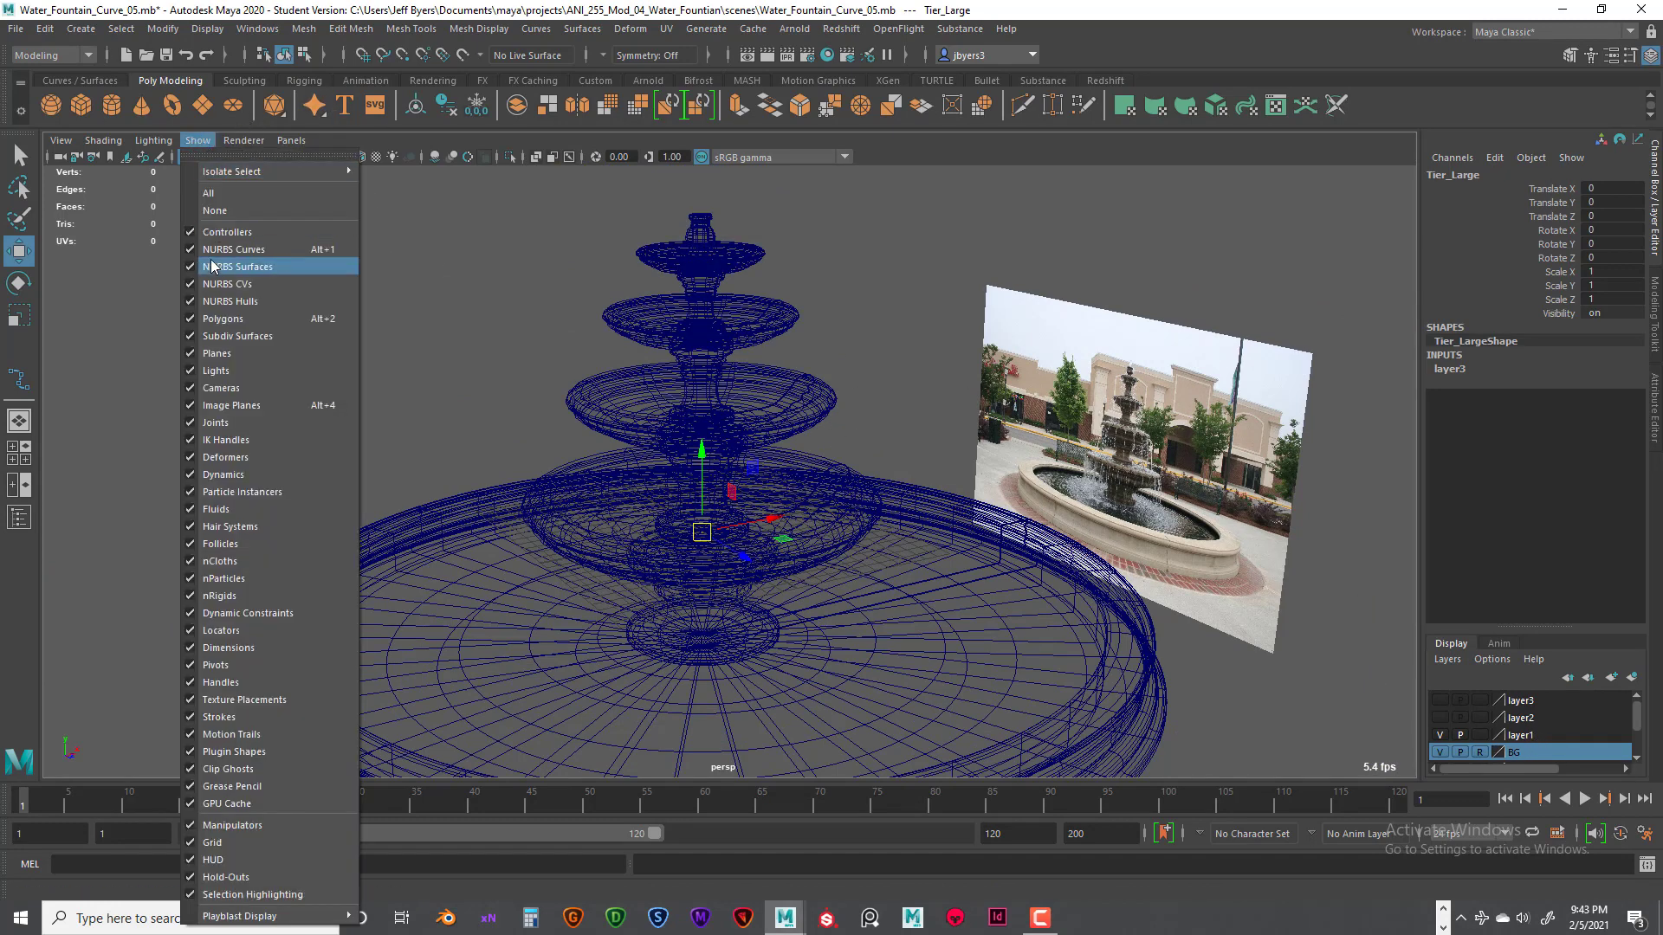
pyautogui.click(214, 211)
pyautogui.click(197, 140)
pyautogui.click(238, 250)
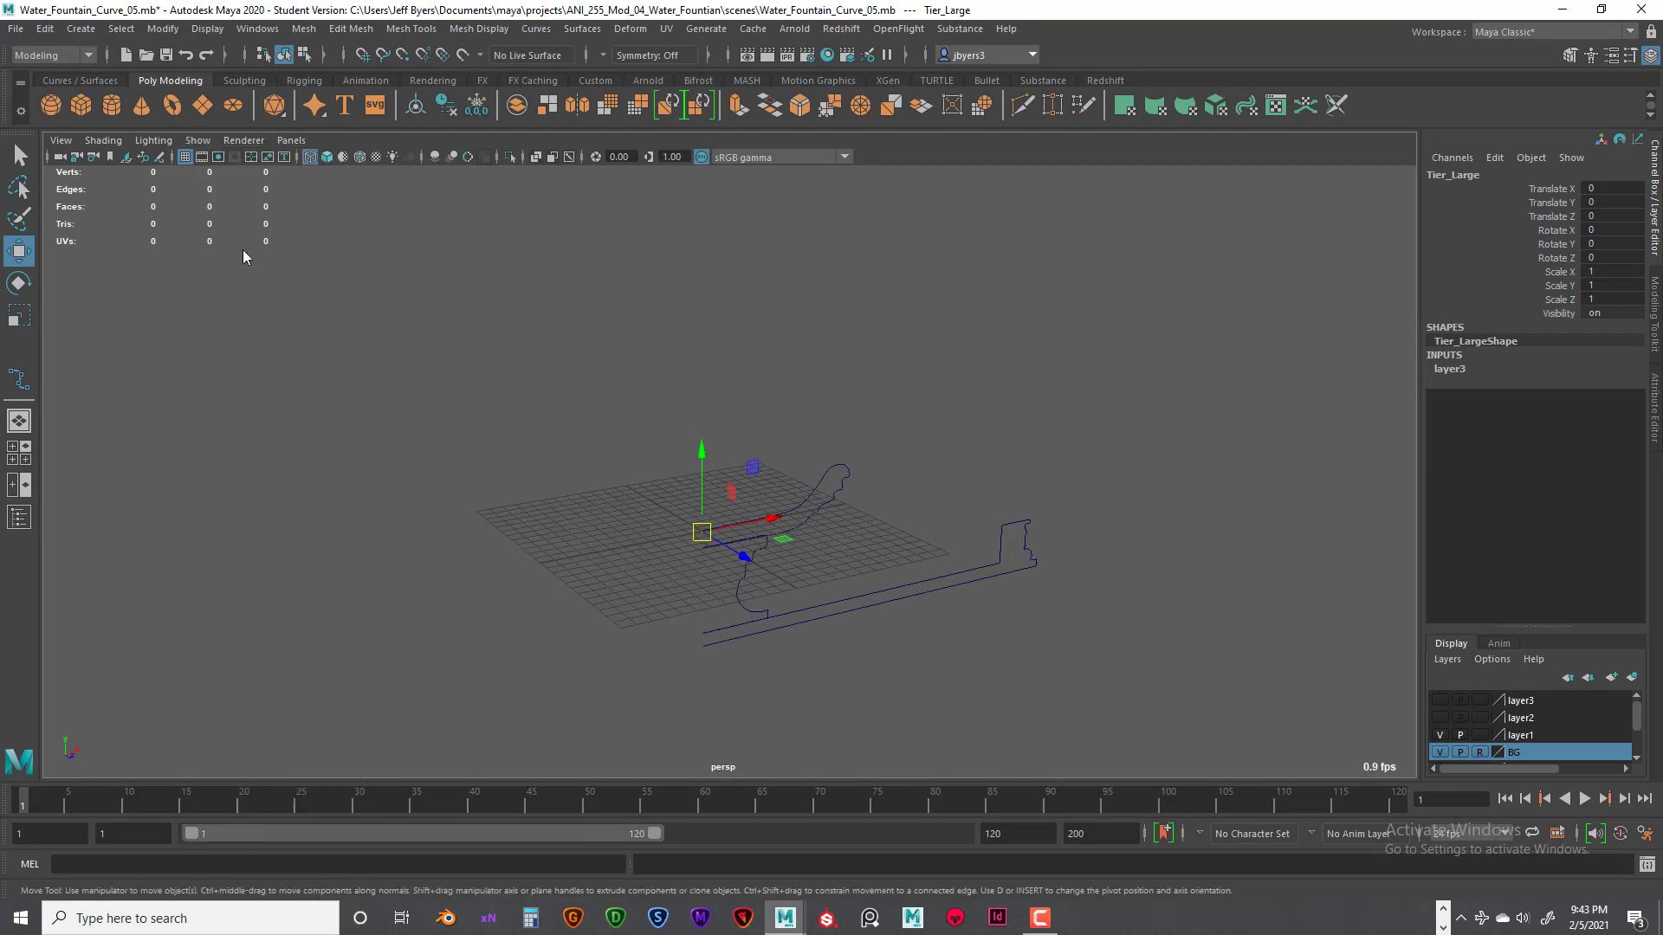
# Step: Select all the remaining fountain profile curves together, assign them to a new display layer and hide it
pyautogui.keyDown('alt'); pyautogui.moveTo(757, 406); pyautogui.dragTo(800, 459); pyautogui.keyUp('alt')
pyautogui.moveTo(827, 370)
pyautogui.keyDown('alt'); pyautogui.mouseDown()
pyautogui.moveTo(791, 359)
pyautogui.moveTo(824, 359)
pyautogui.mouseUp(); pyautogui.keyUp('alt')
pyautogui.click(780, 316)
pyautogui.moveTo(667, 330); pyautogui.dragTo(1187, 512)
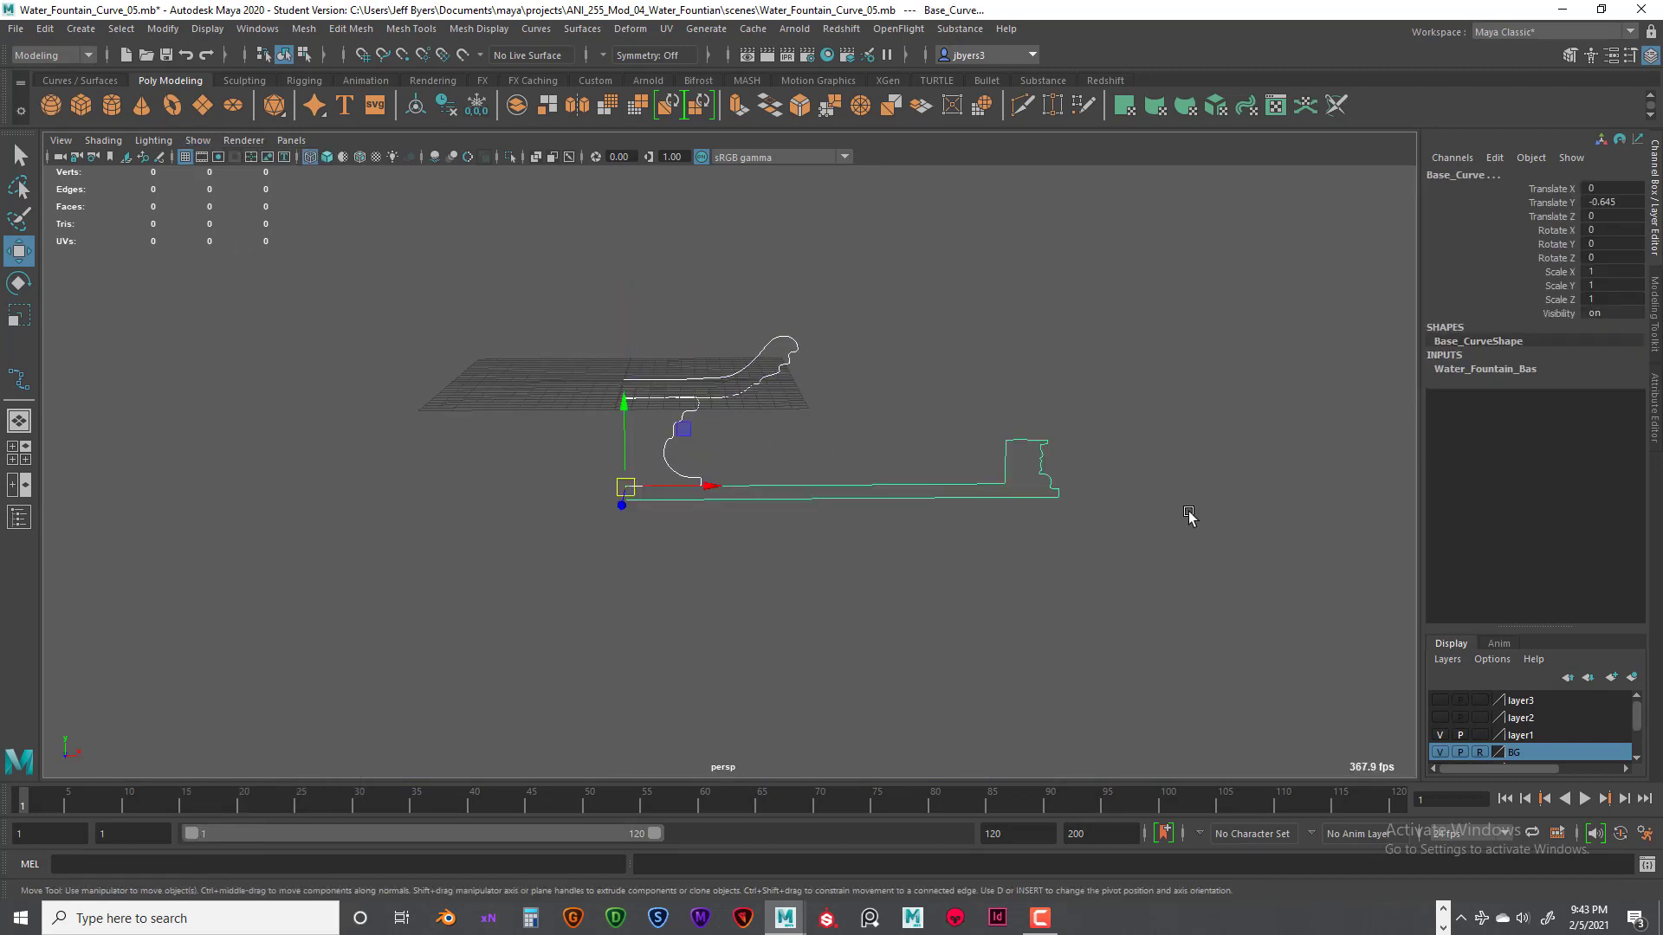
pyautogui.click(1631, 677)
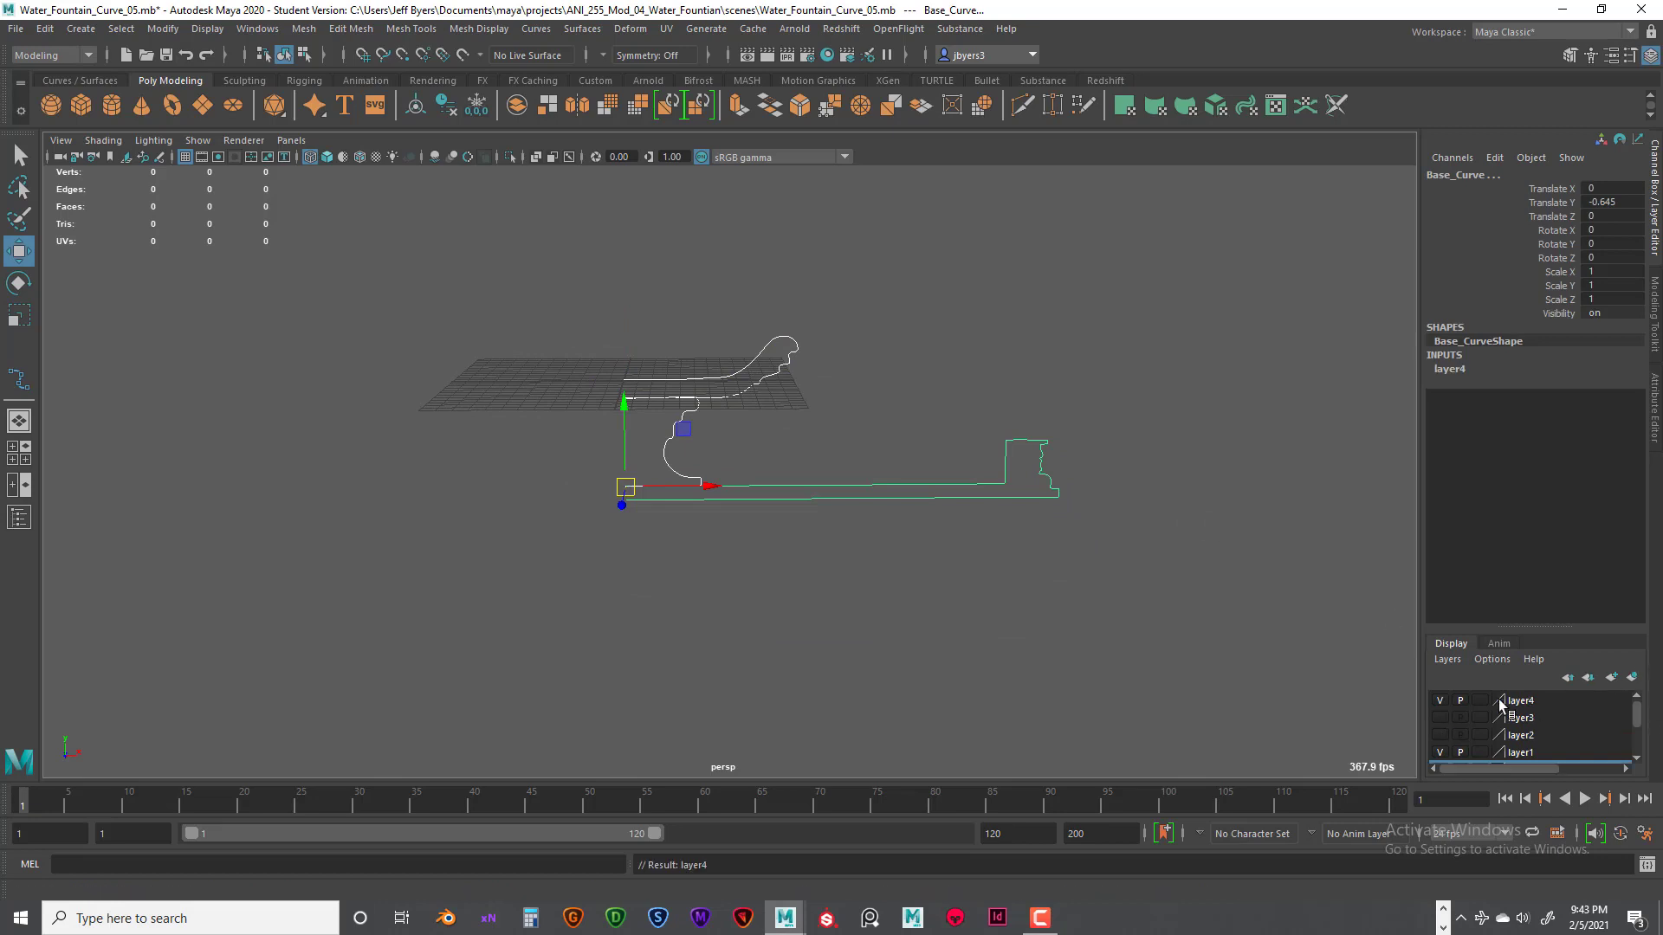
pyautogui.click(1440, 700)
pyautogui.click(782, 398)
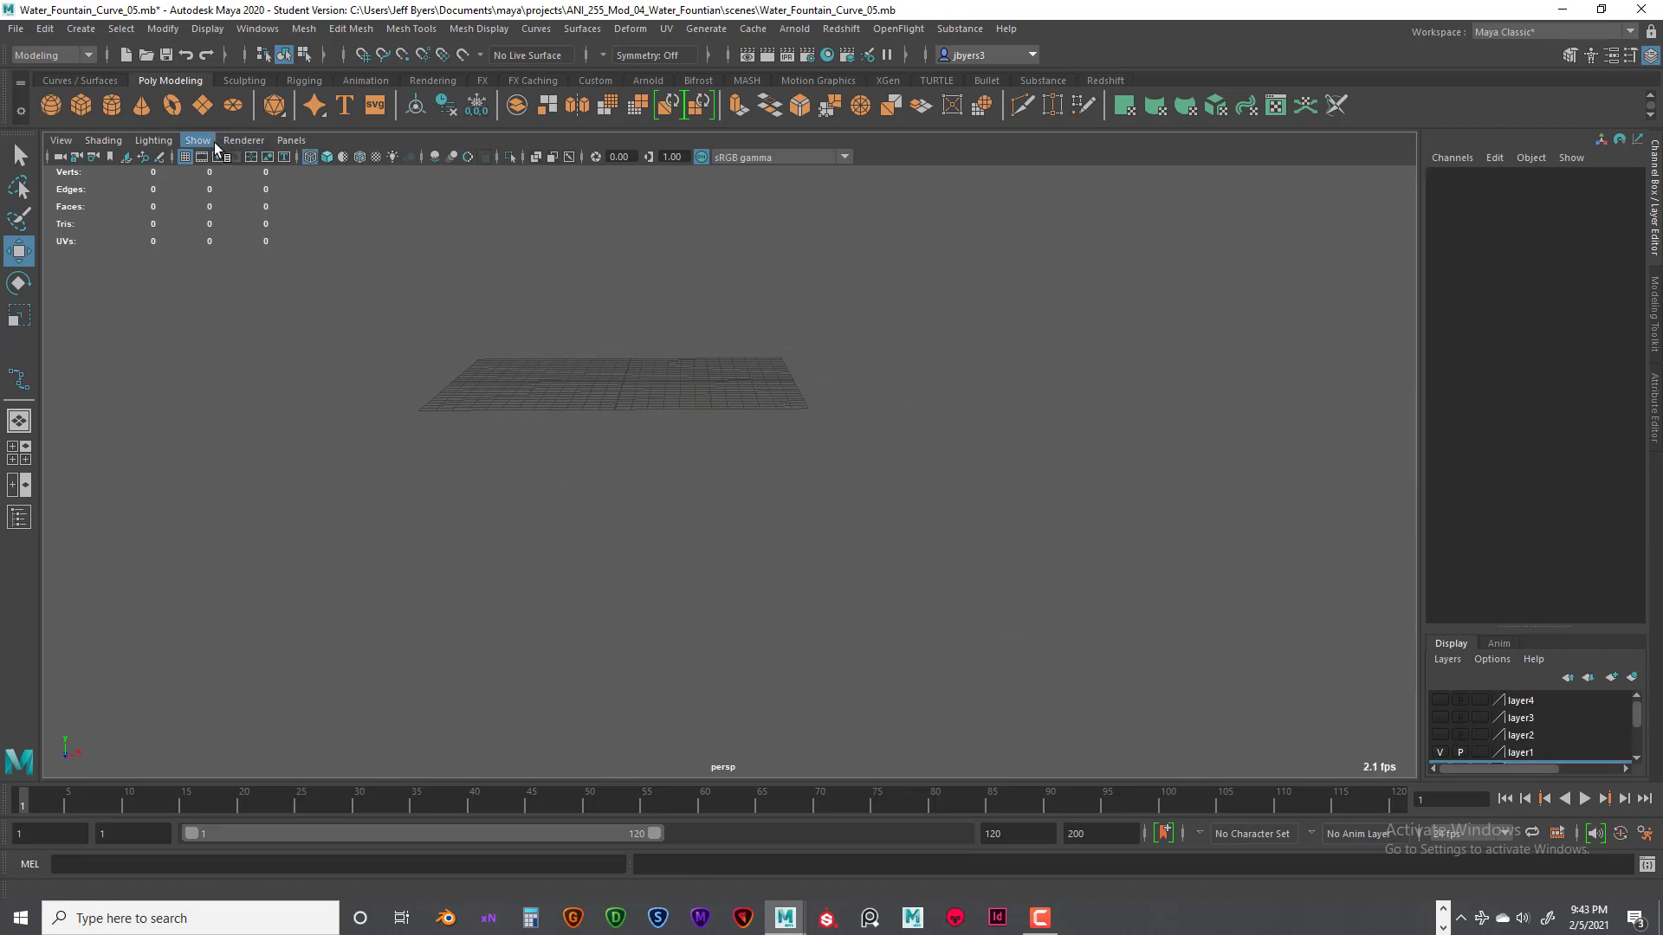
# Step: Replace NURBS curves with NURBS surfaces in the viewport's visible object types and return to shaded display
pyautogui.click(196, 141)
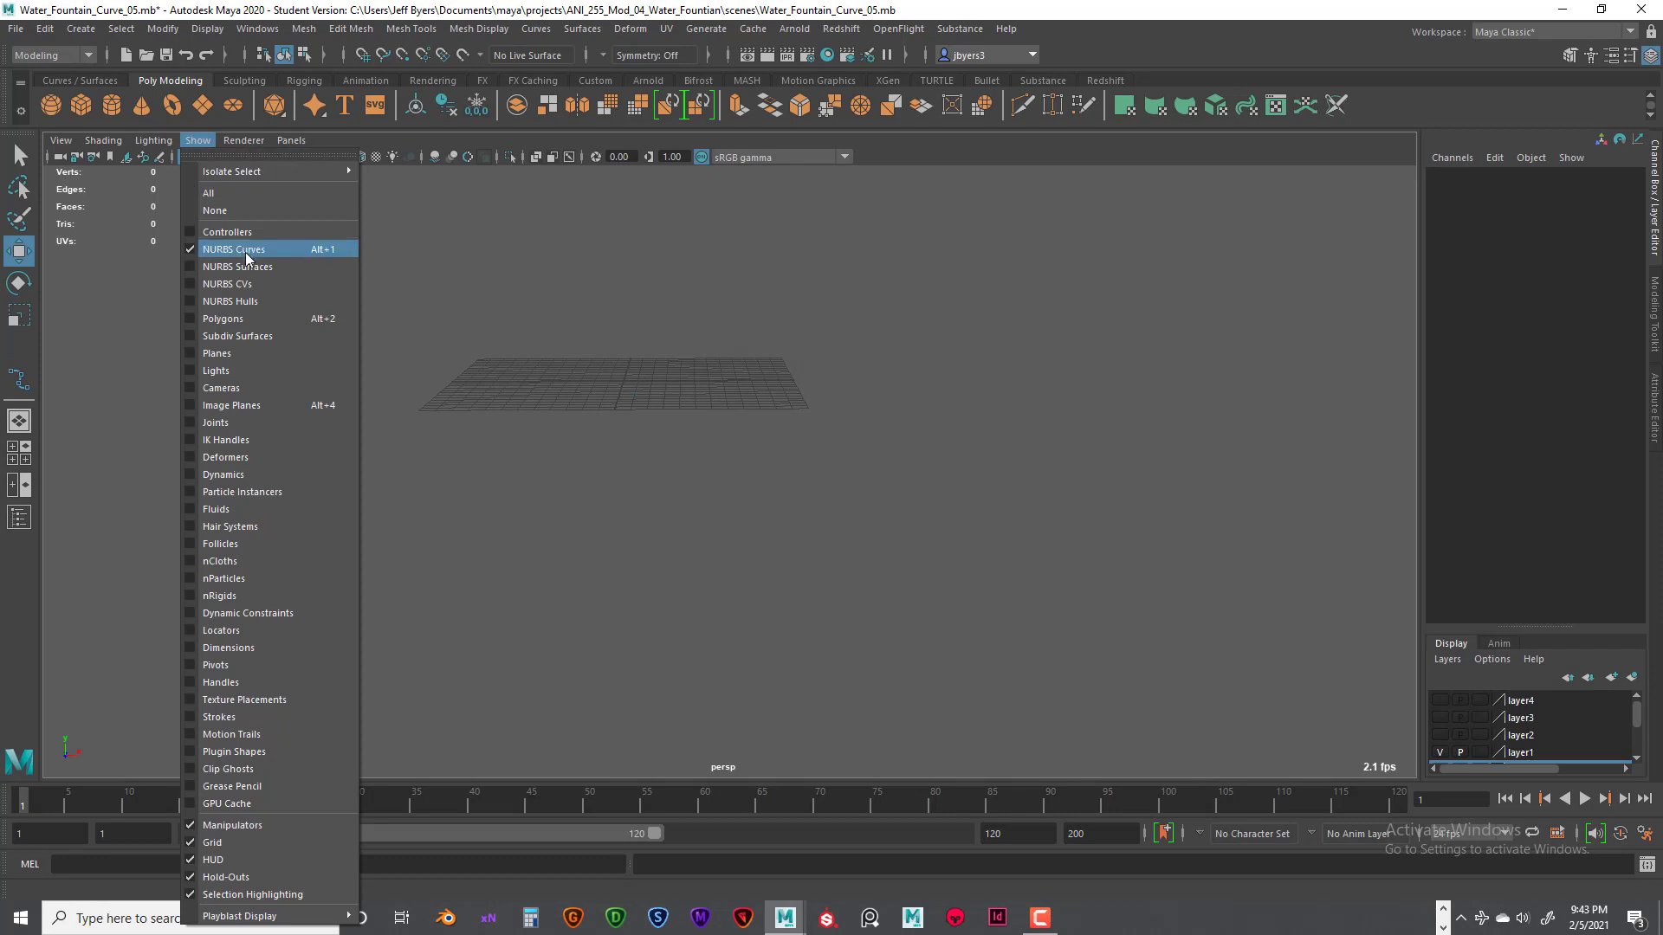
pyautogui.click(191, 246)
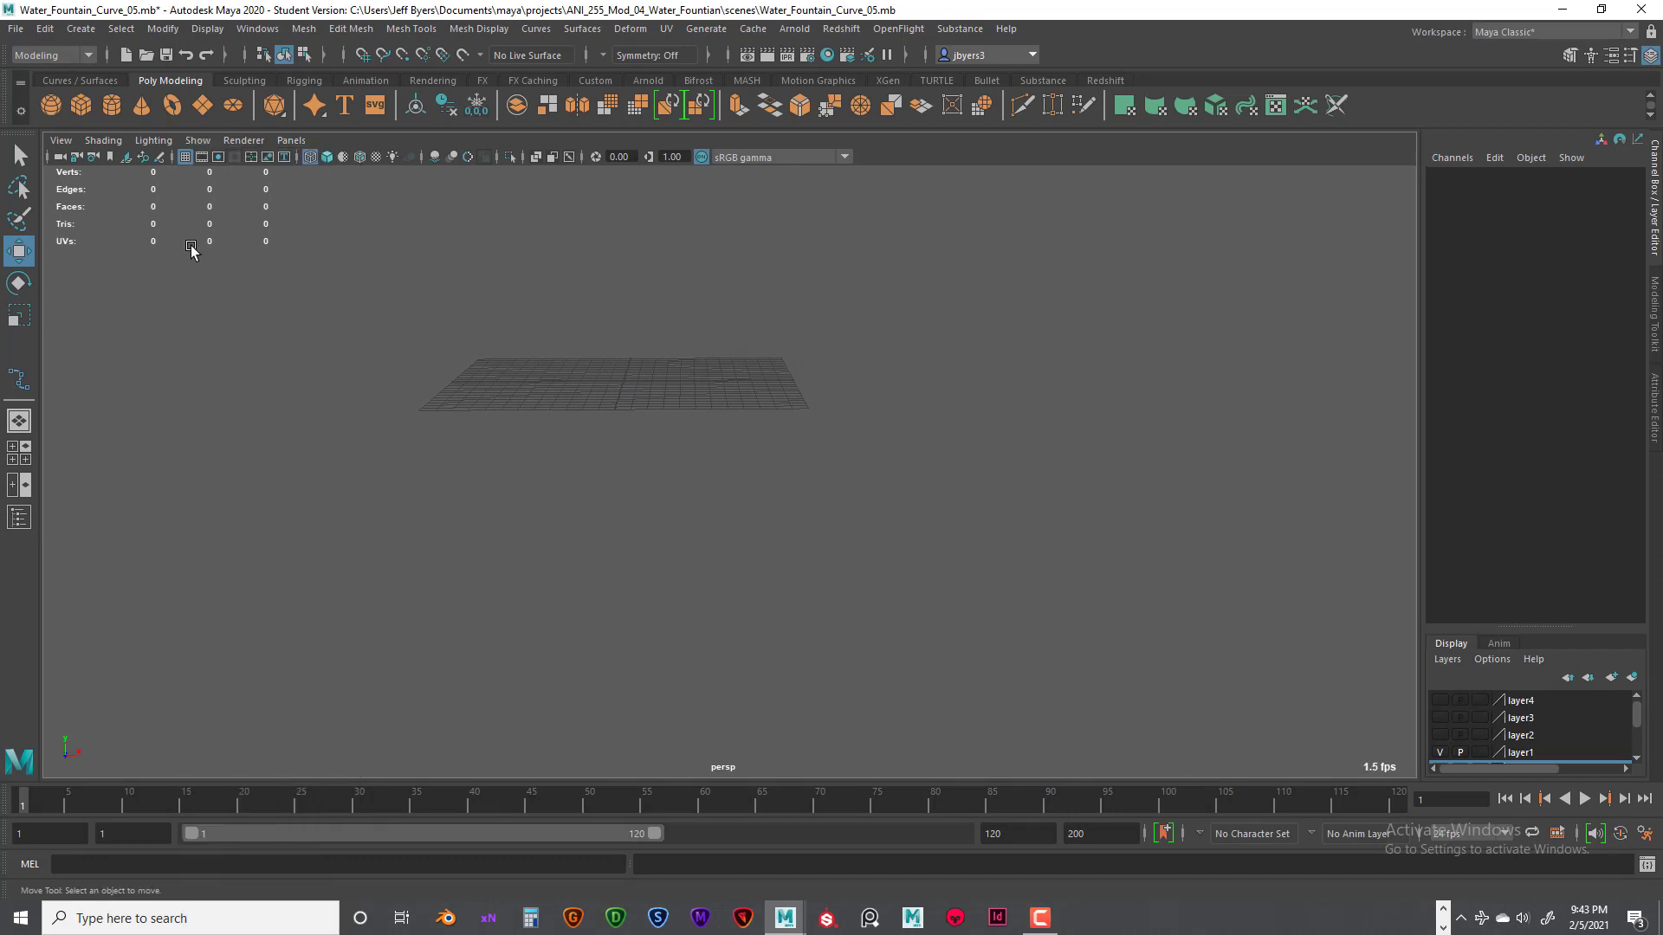
pyautogui.click(197, 140)
pyautogui.click(231, 268)
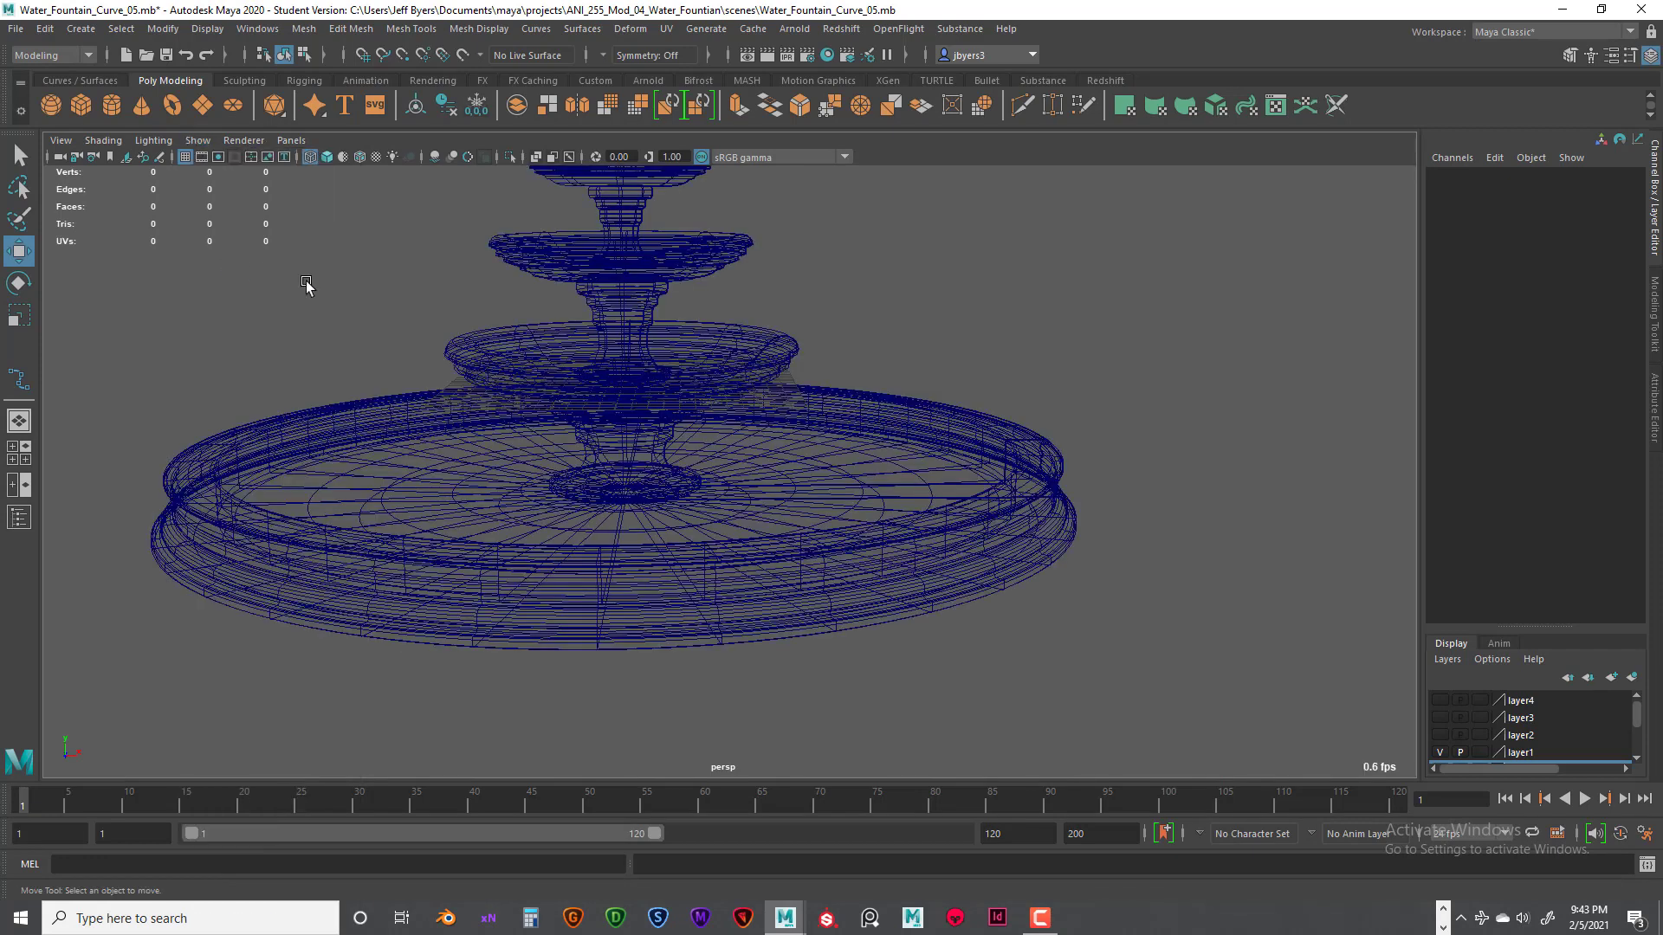
pyautogui.press('5')
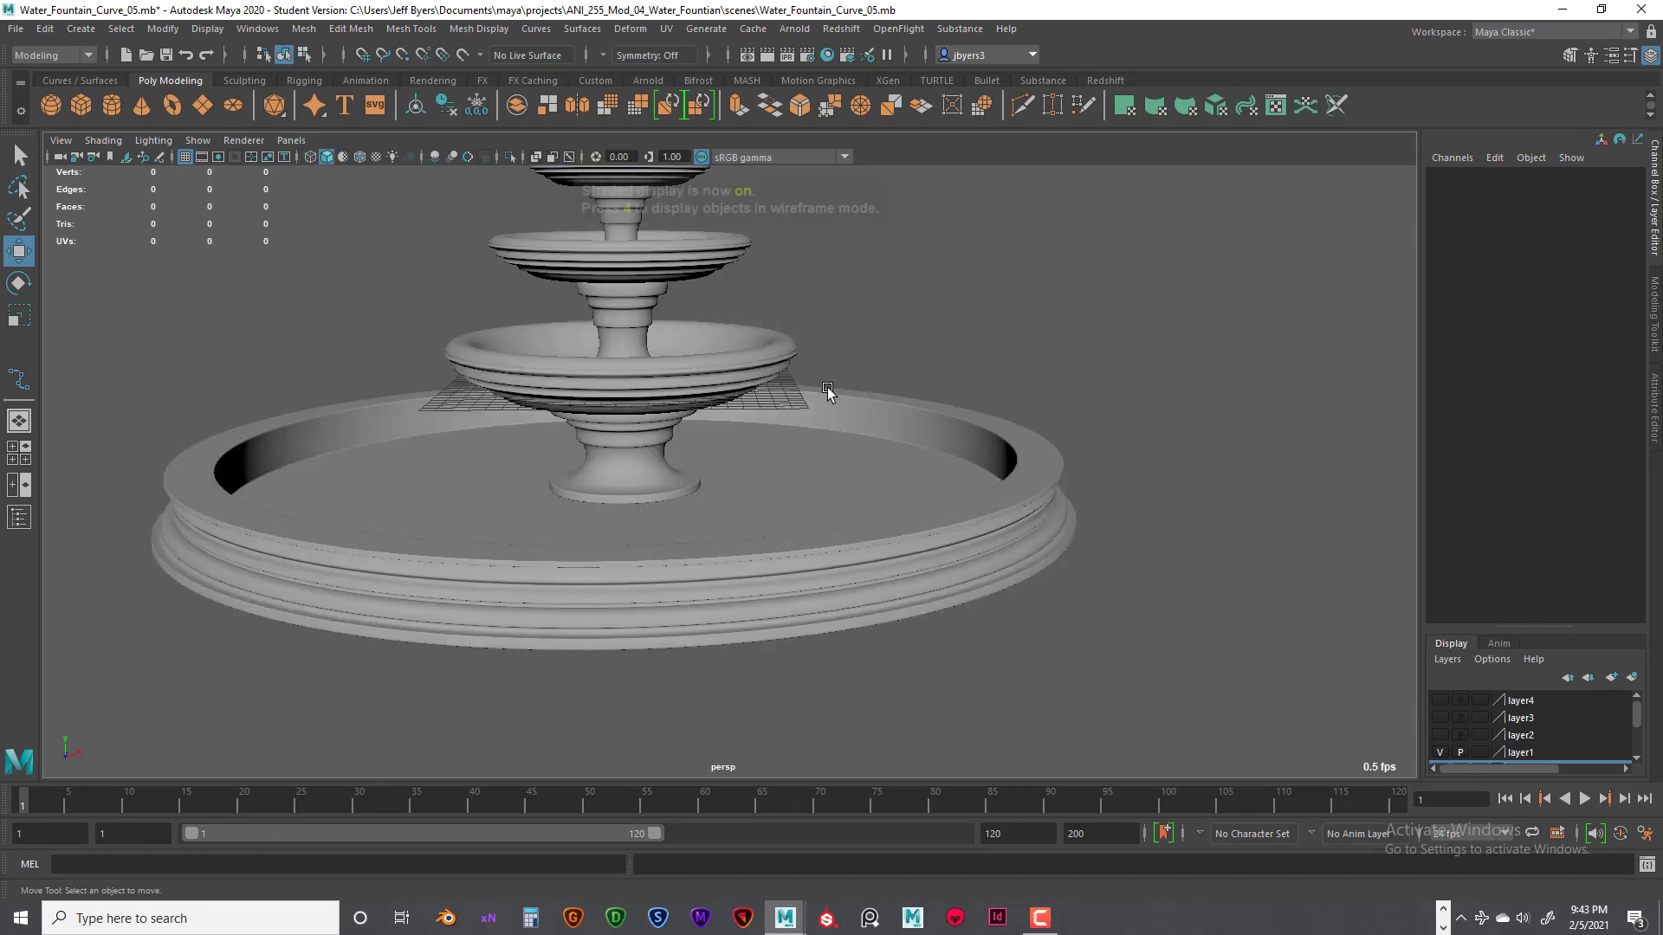
# Step: Bring the complete fountain into view and hide the viewport grid
pyautogui.scroll(-5, 925, 438)
pyautogui.keyDown('alt'); pyautogui.moveTo(923, 442); pyautogui.dragTo(902, 445); pyautogui.keyUp('alt')
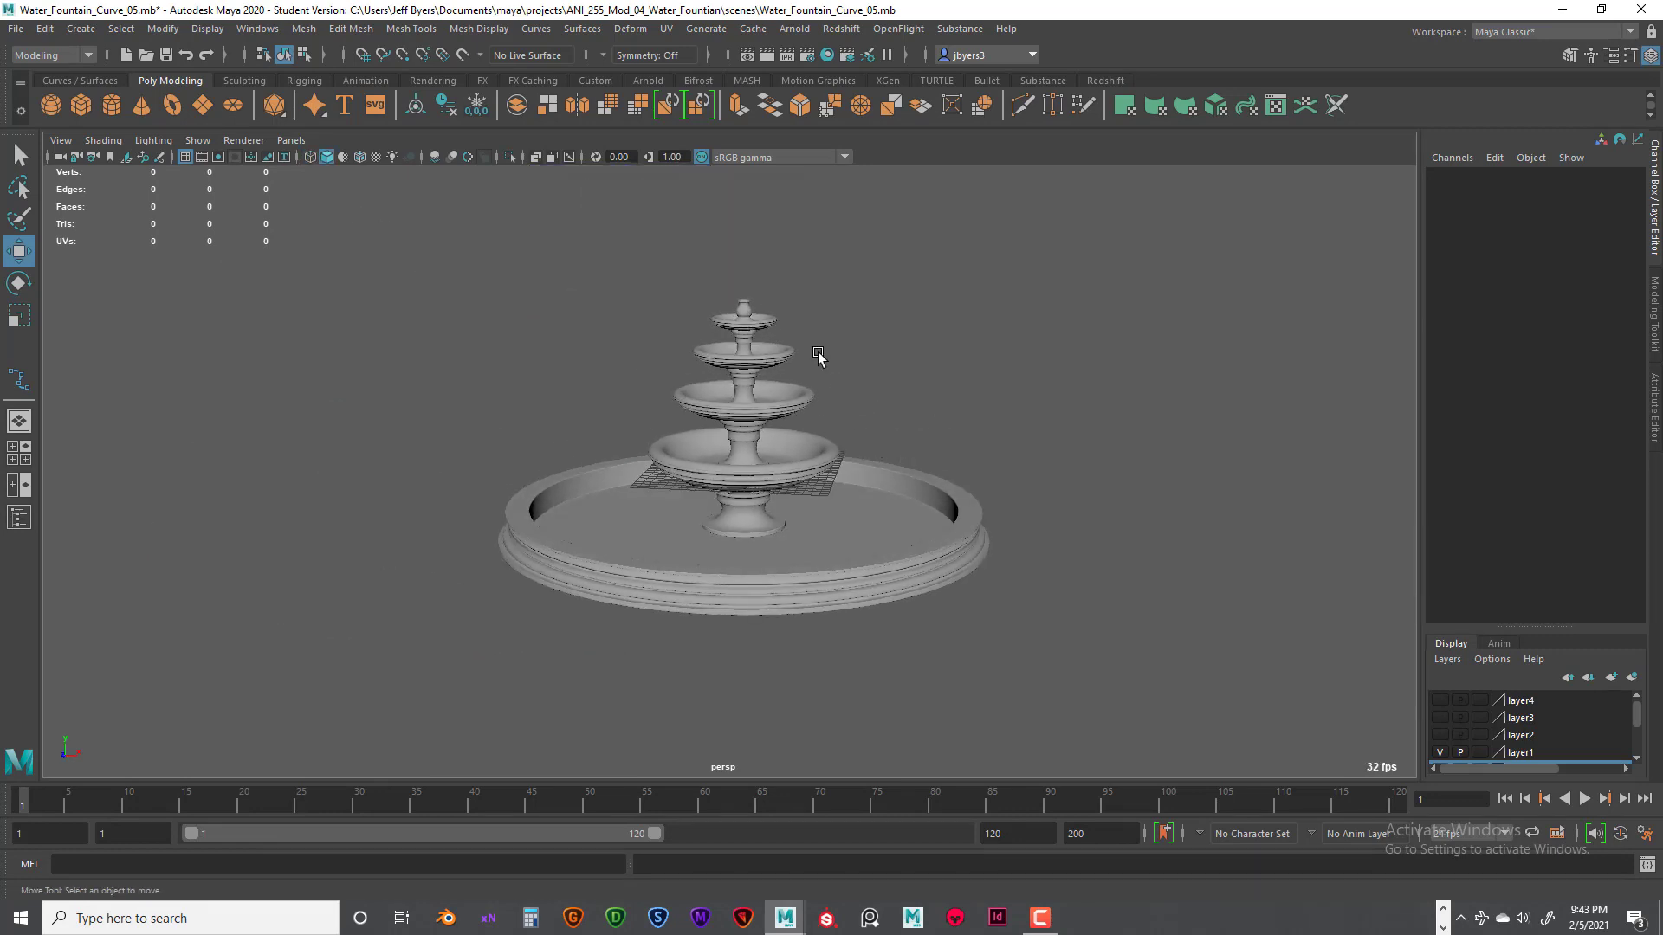
pyautogui.keyDown('alt'); pyautogui.moveTo(819, 498); pyautogui.dragTo(789, 482); pyautogui.keyUp('alt')
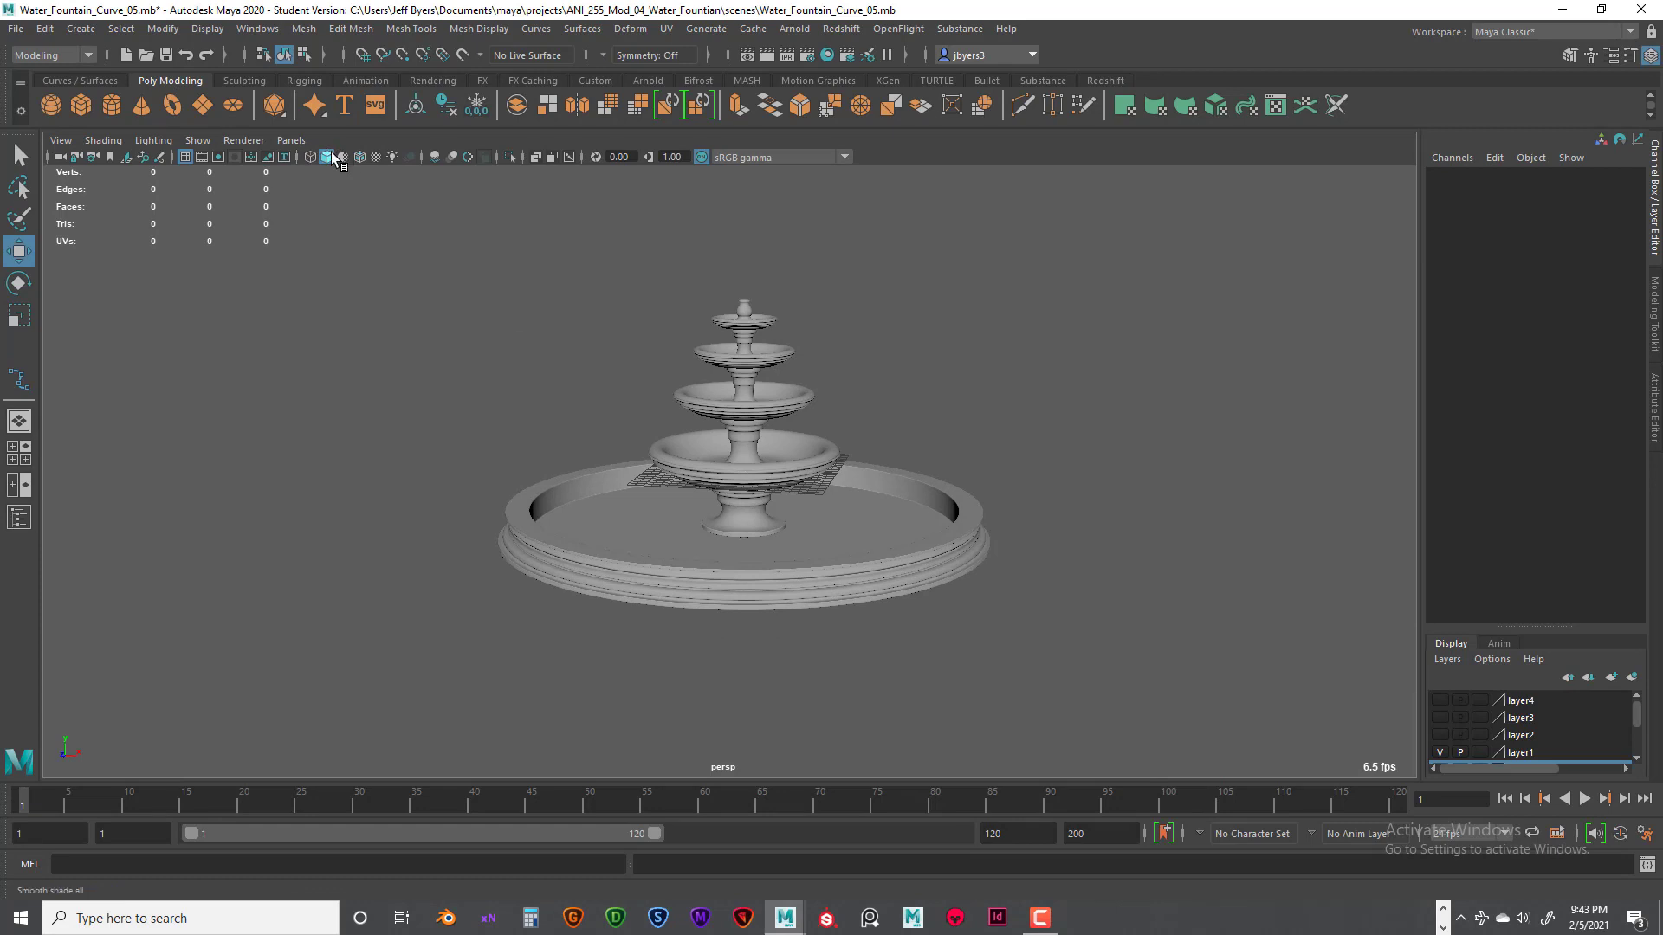
pyautogui.click(198, 139)
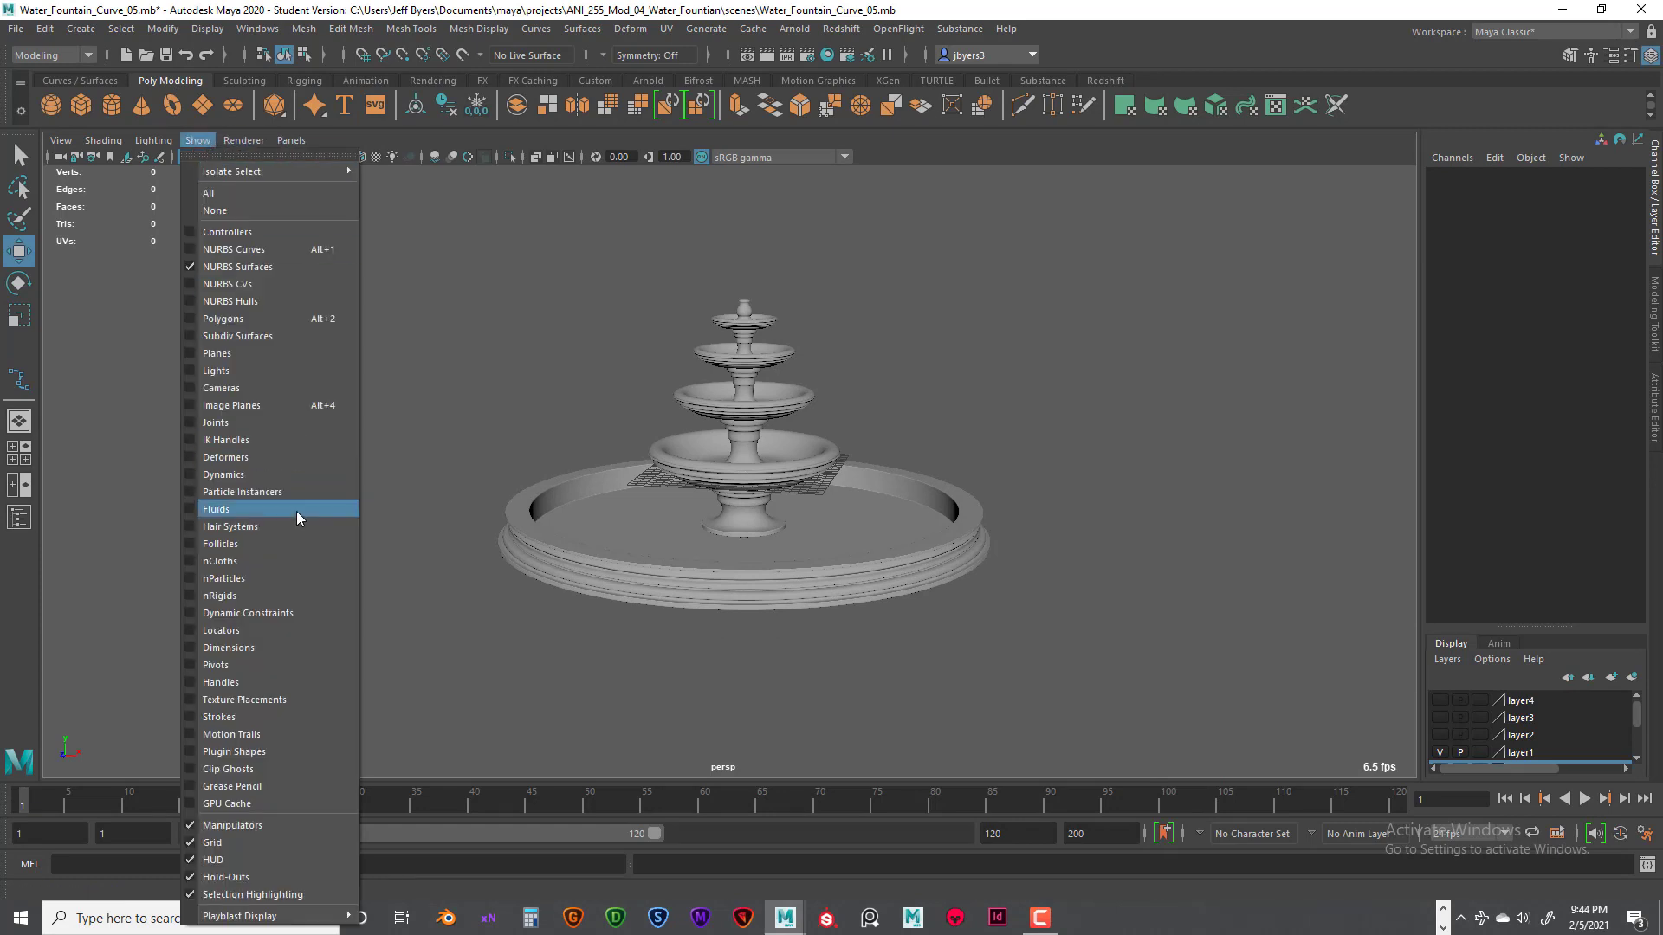
pyautogui.click(277, 839)
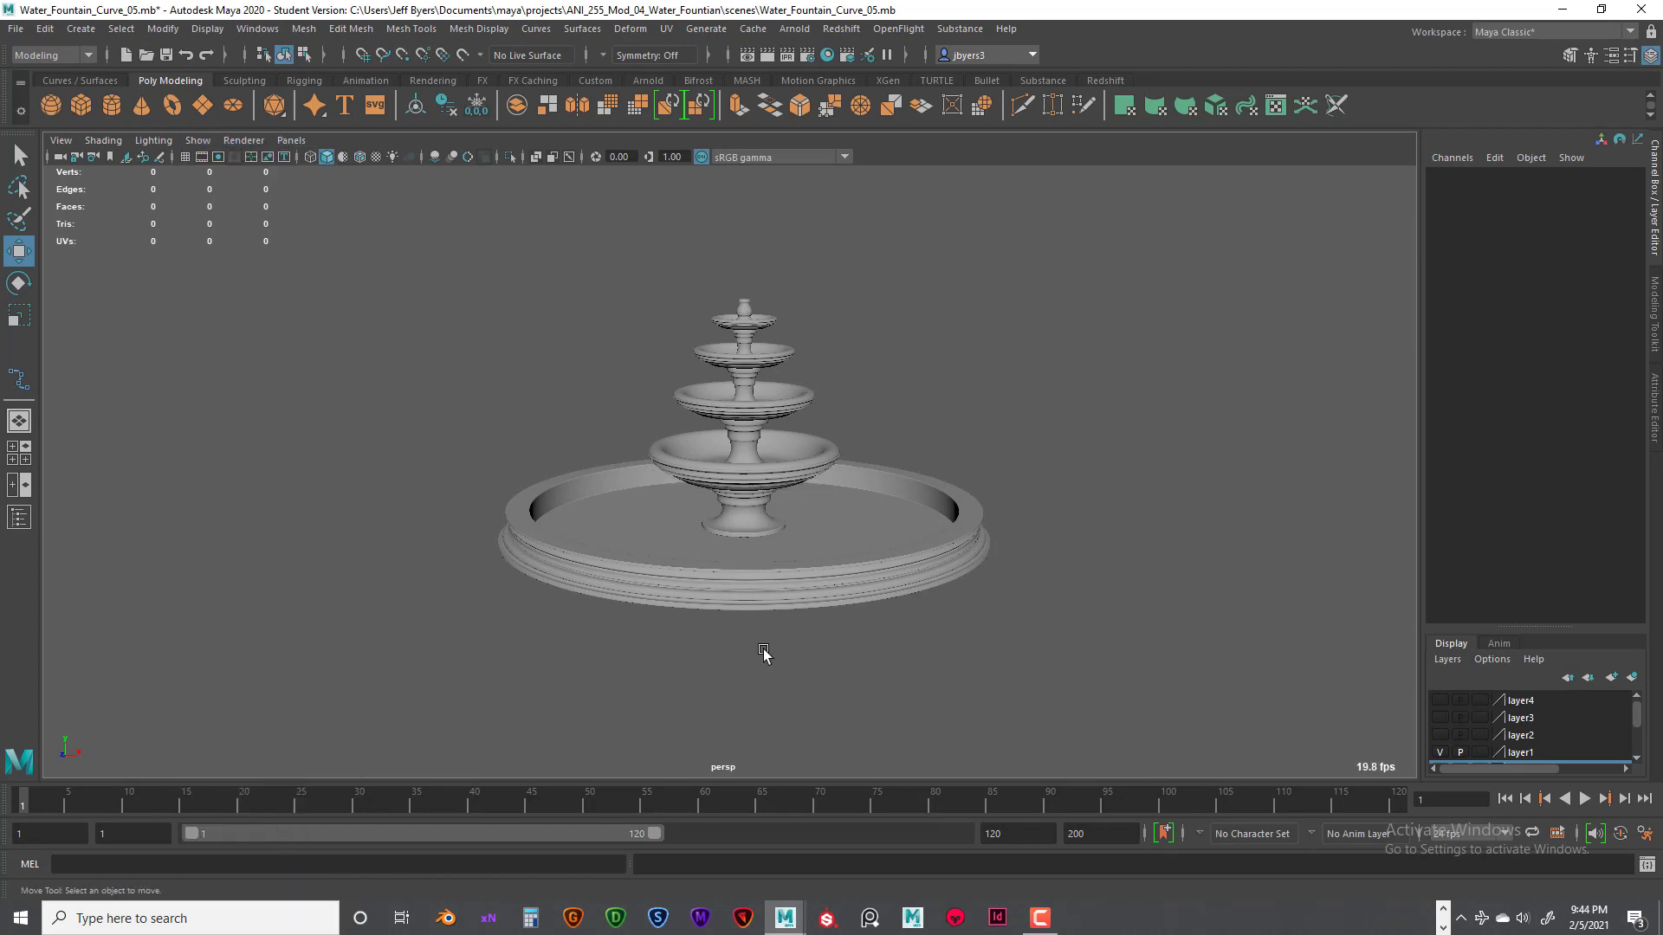
# Step: Select the large bowl's revolved surface, frame it in the view and open its revolve3 settings
pyautogui.scroll(5, 787, 648)
pyautogui.scroll(-3, 787, 648)
pyautogui.keyDown('alt'); pyautogui.moveTo(781, 653); pyautogui.dragTo(835, 521); pyautogui.keyUp('alt')
pyautogui.click(787, 583)
pyautogui.scroll(-3, 1124, 548)
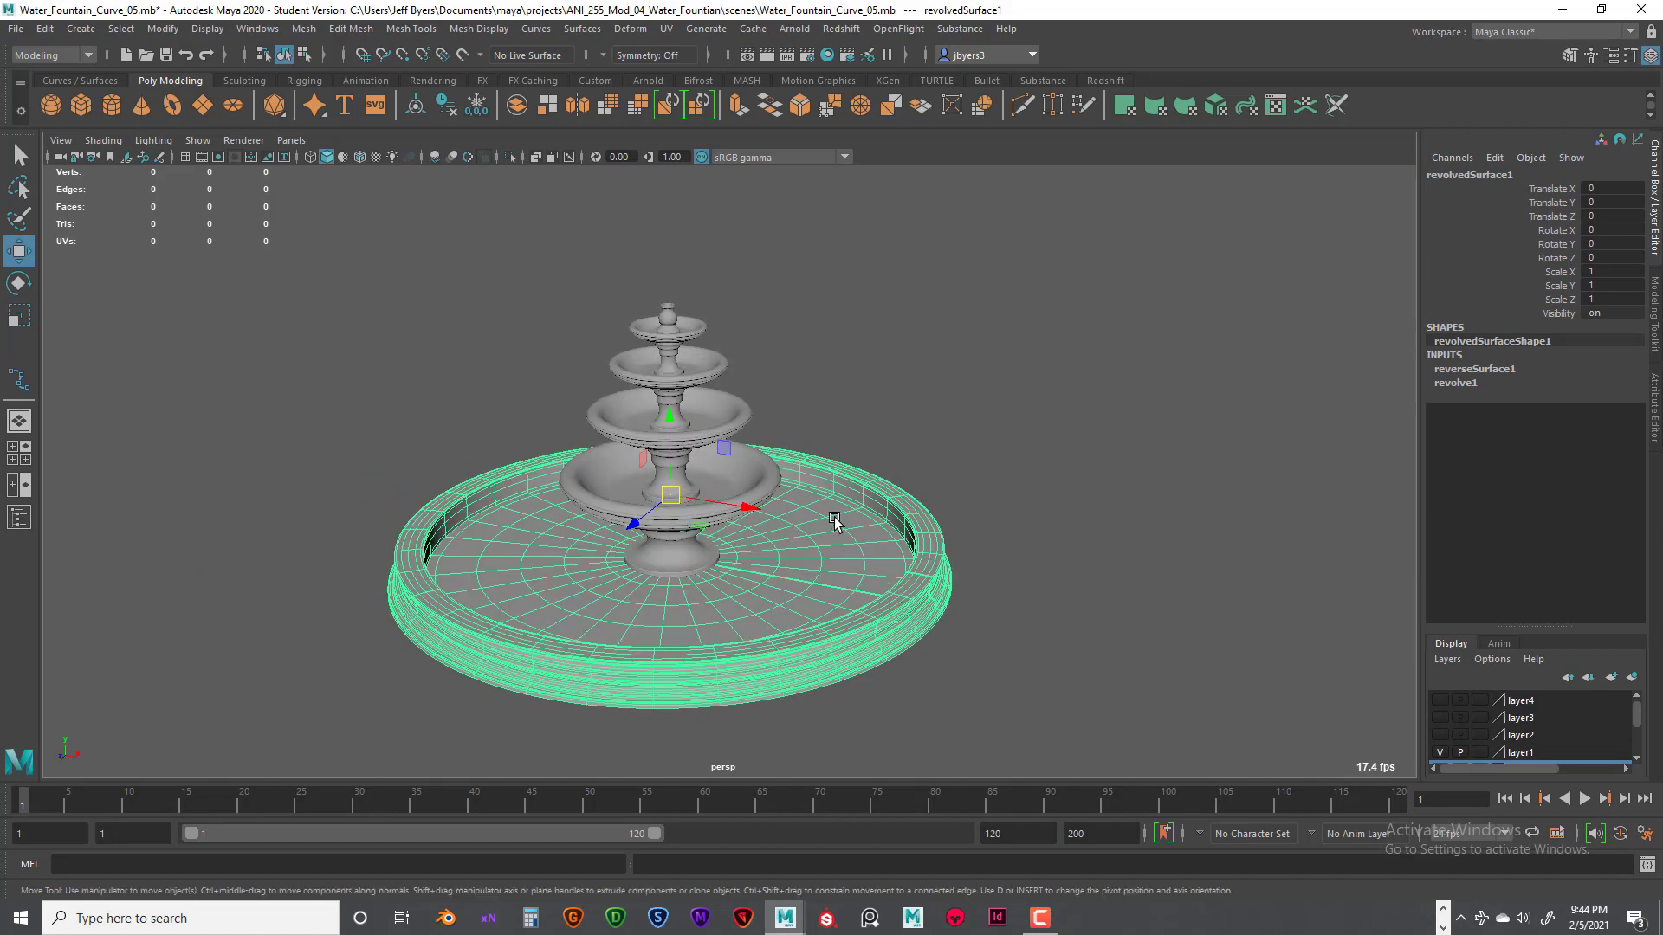
pyautogui.click(763, 479)
pyautogui.press('f')
pyautogui.click(1463, 382)
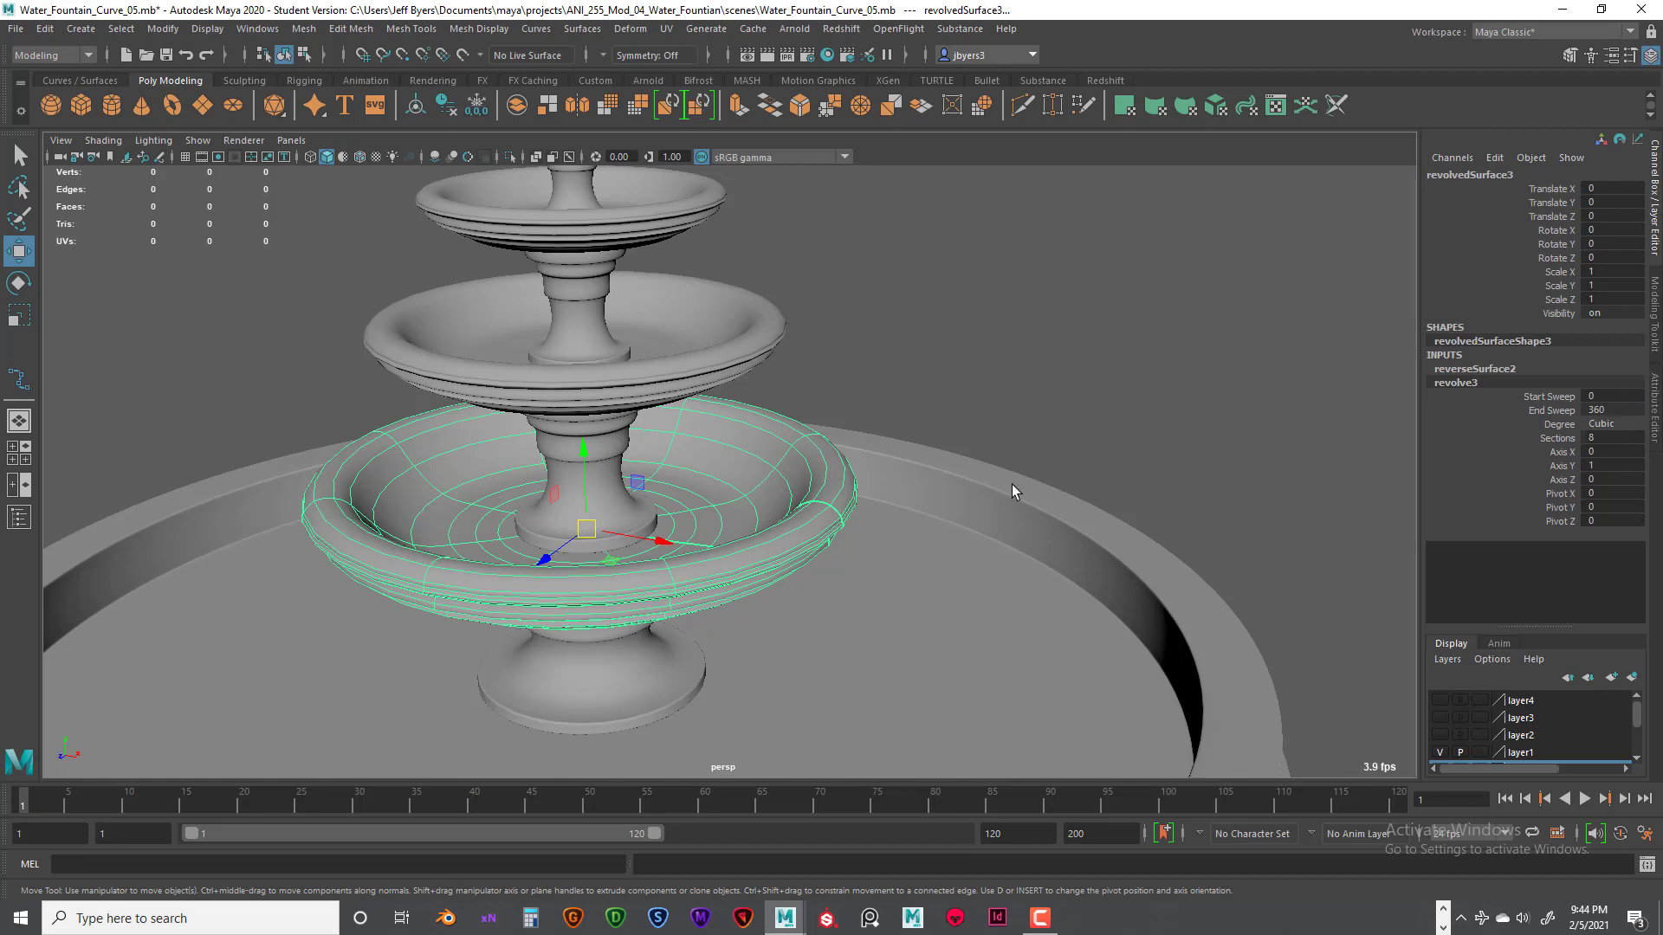
# Step: Set the number of revolve sections on the large bottom bowl to 16
pyautogui.keyDown('alt'); pyautogui.moveTo(1011, 485); pyautogui.dragTo(1004, 481); pyautogui.keyUp('alt')
pyautogui.doubleClick(1607, 438)
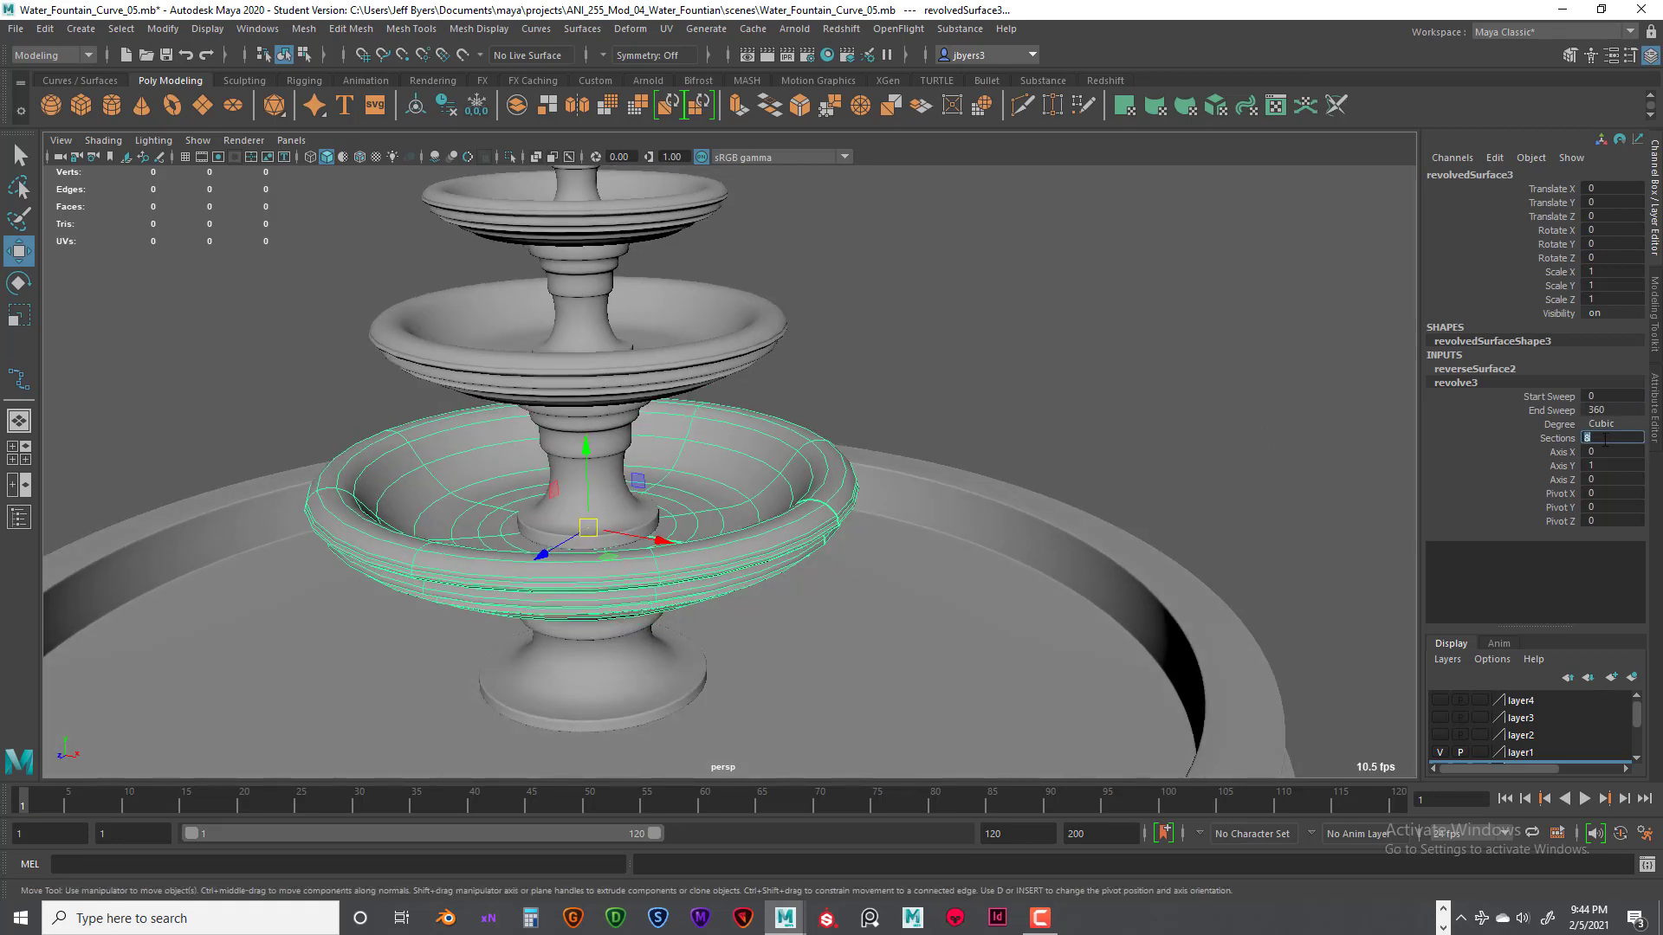
pyautogui.press('Return')
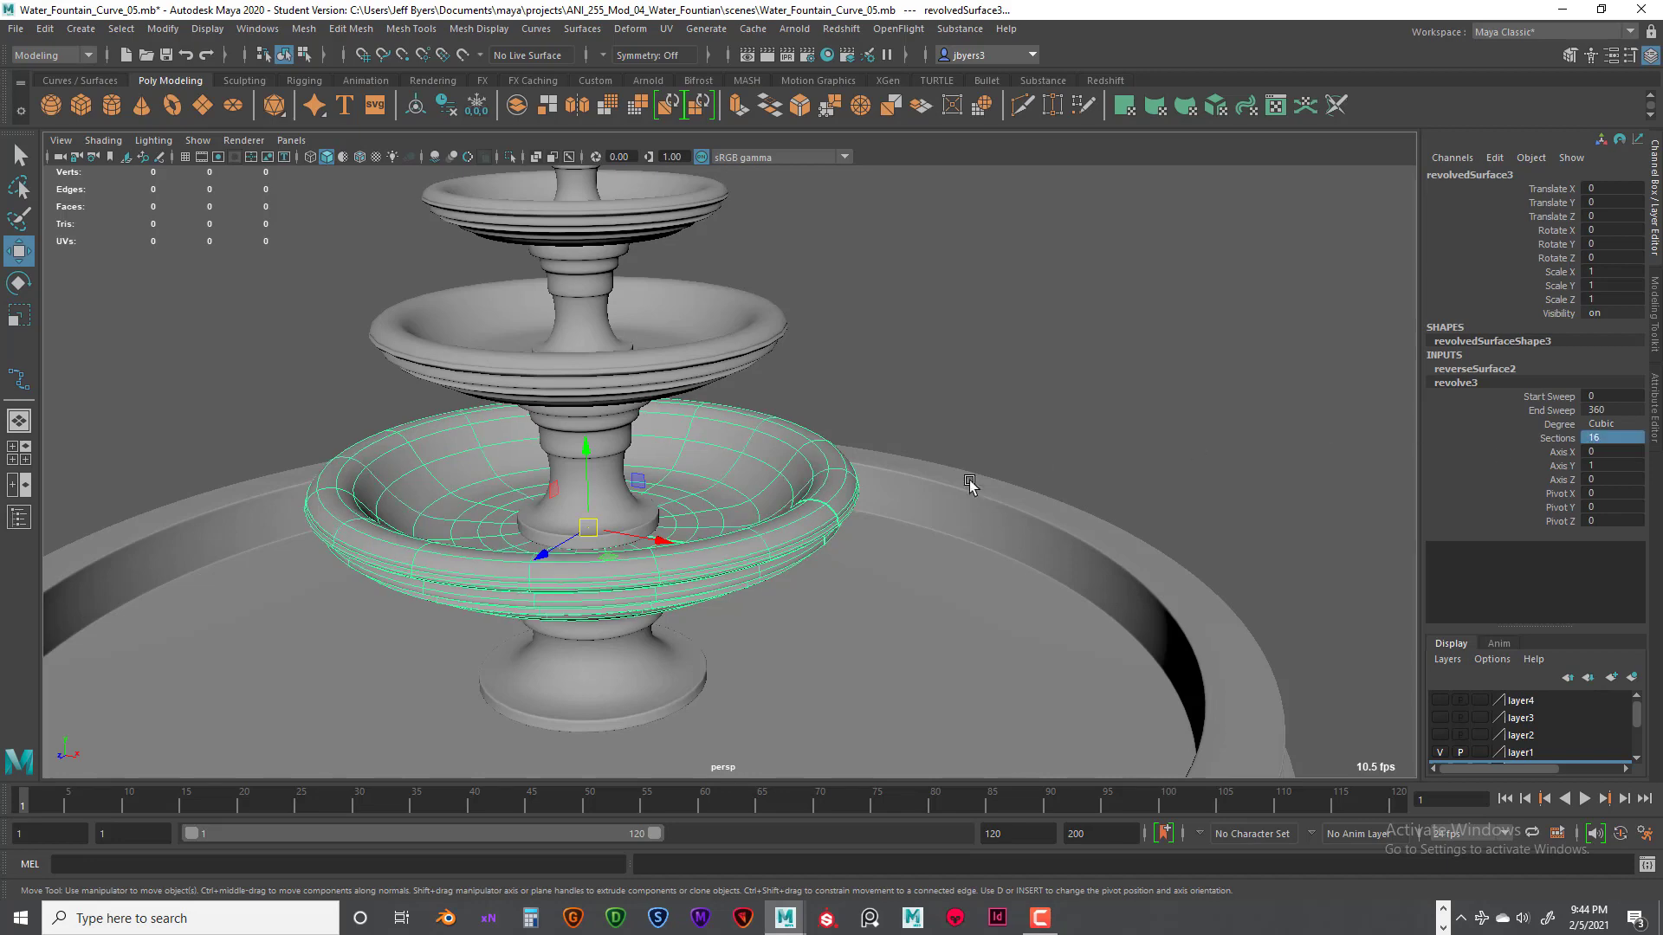
# Step: Inspect the second and third bowls for revolve inputs and compare them with the large bottom bowl
pyautogui.click(674, 344)
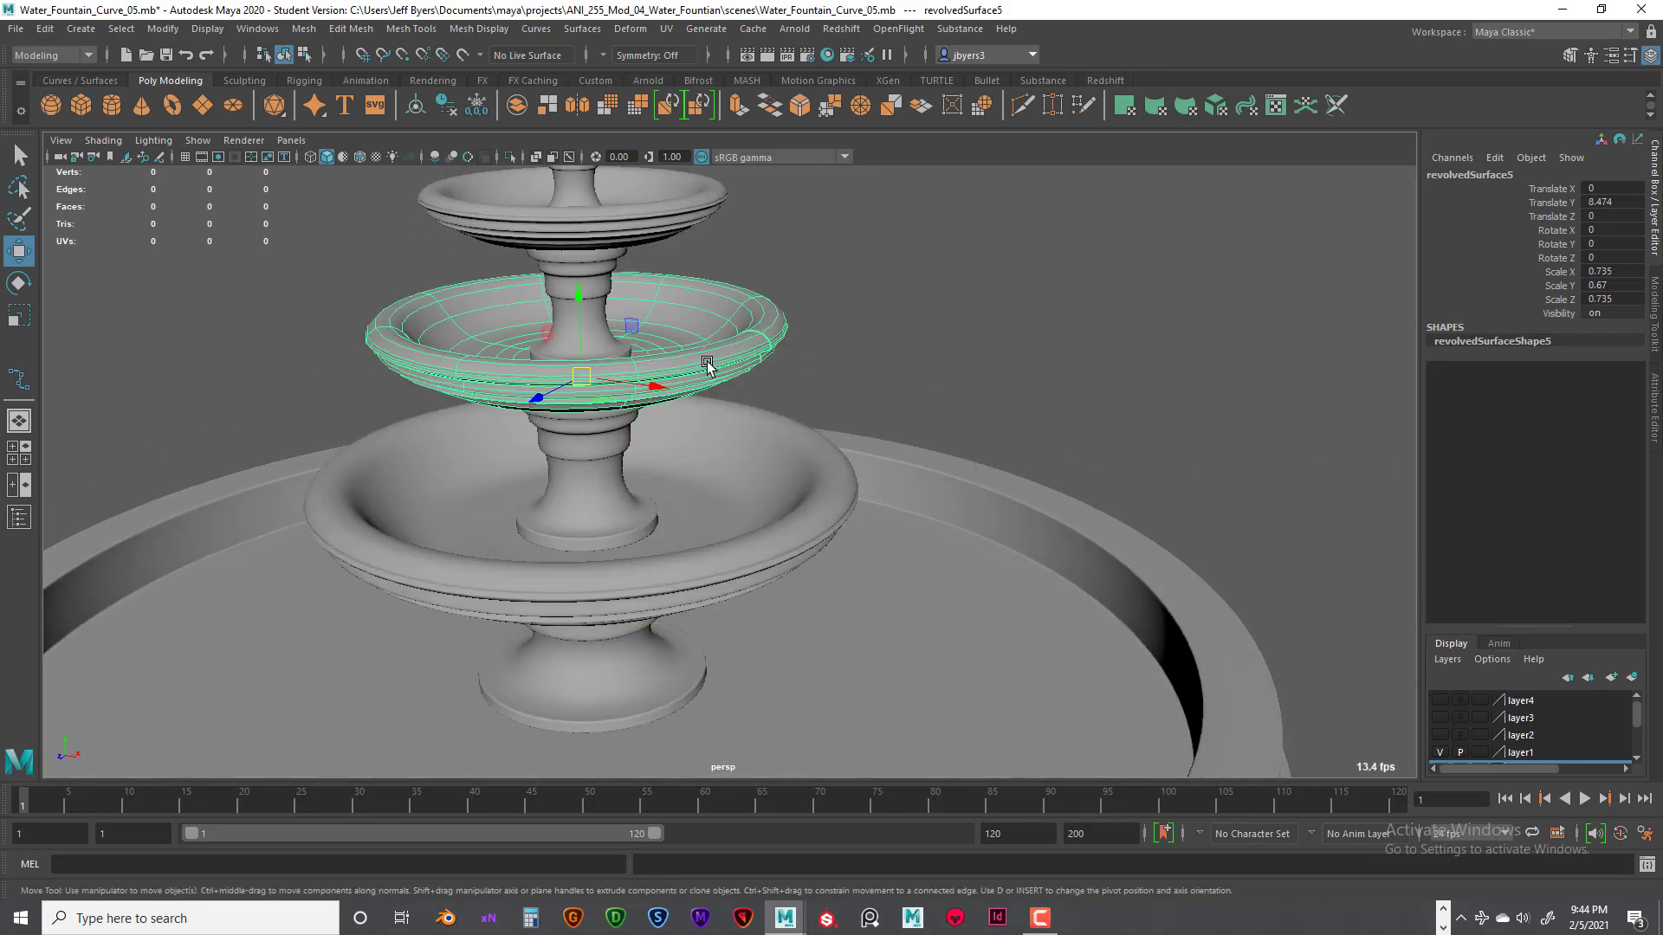
pyautogui.click(815, 552)
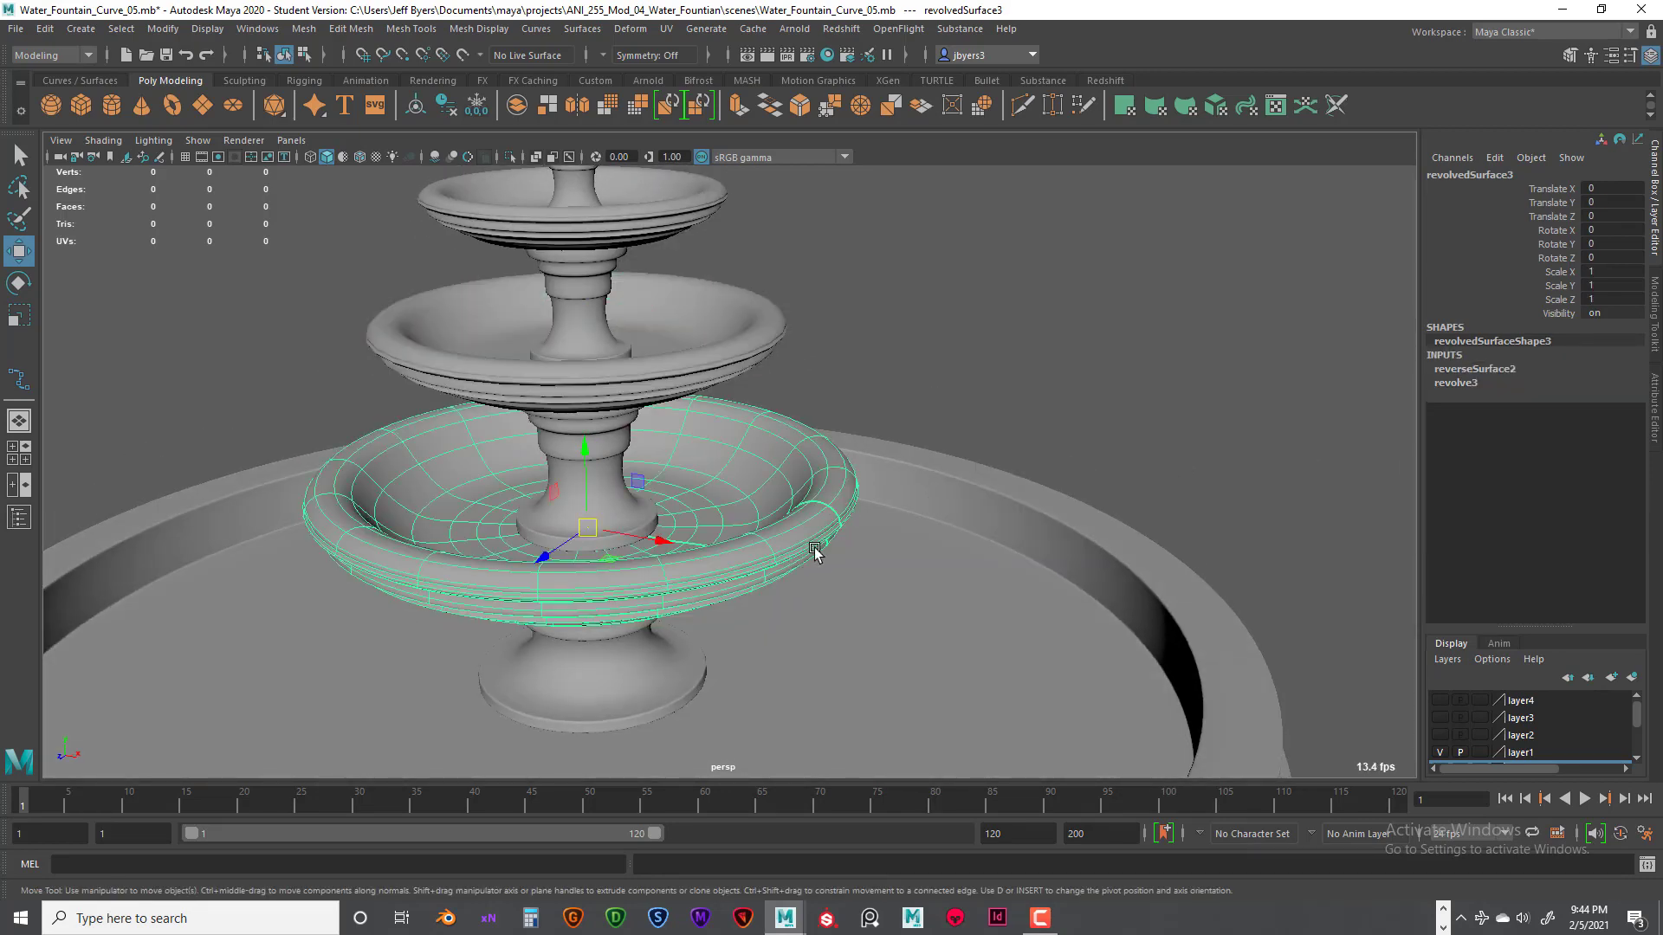
pyautogui.click(721, 350)
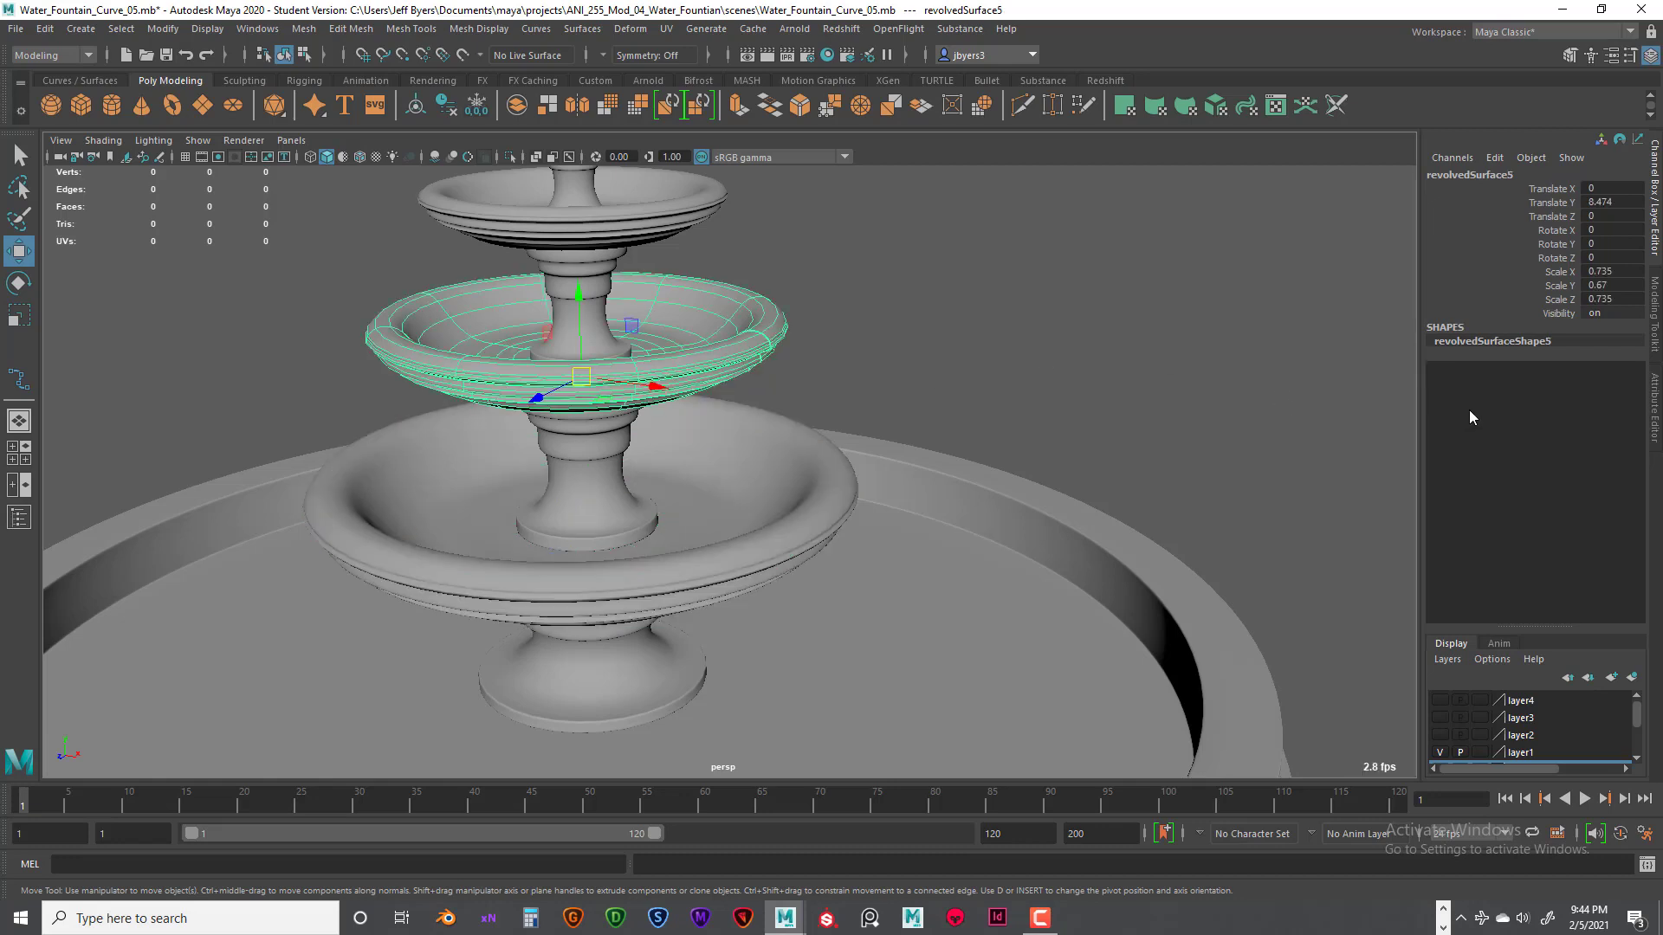
pyautogui.click(1527, 343)
pyautogui.keyDown('alt'); pyautogui.moveTo(658, 386); pyautogui.dragTo(706, 429); pyautogui.keyUp('alt')
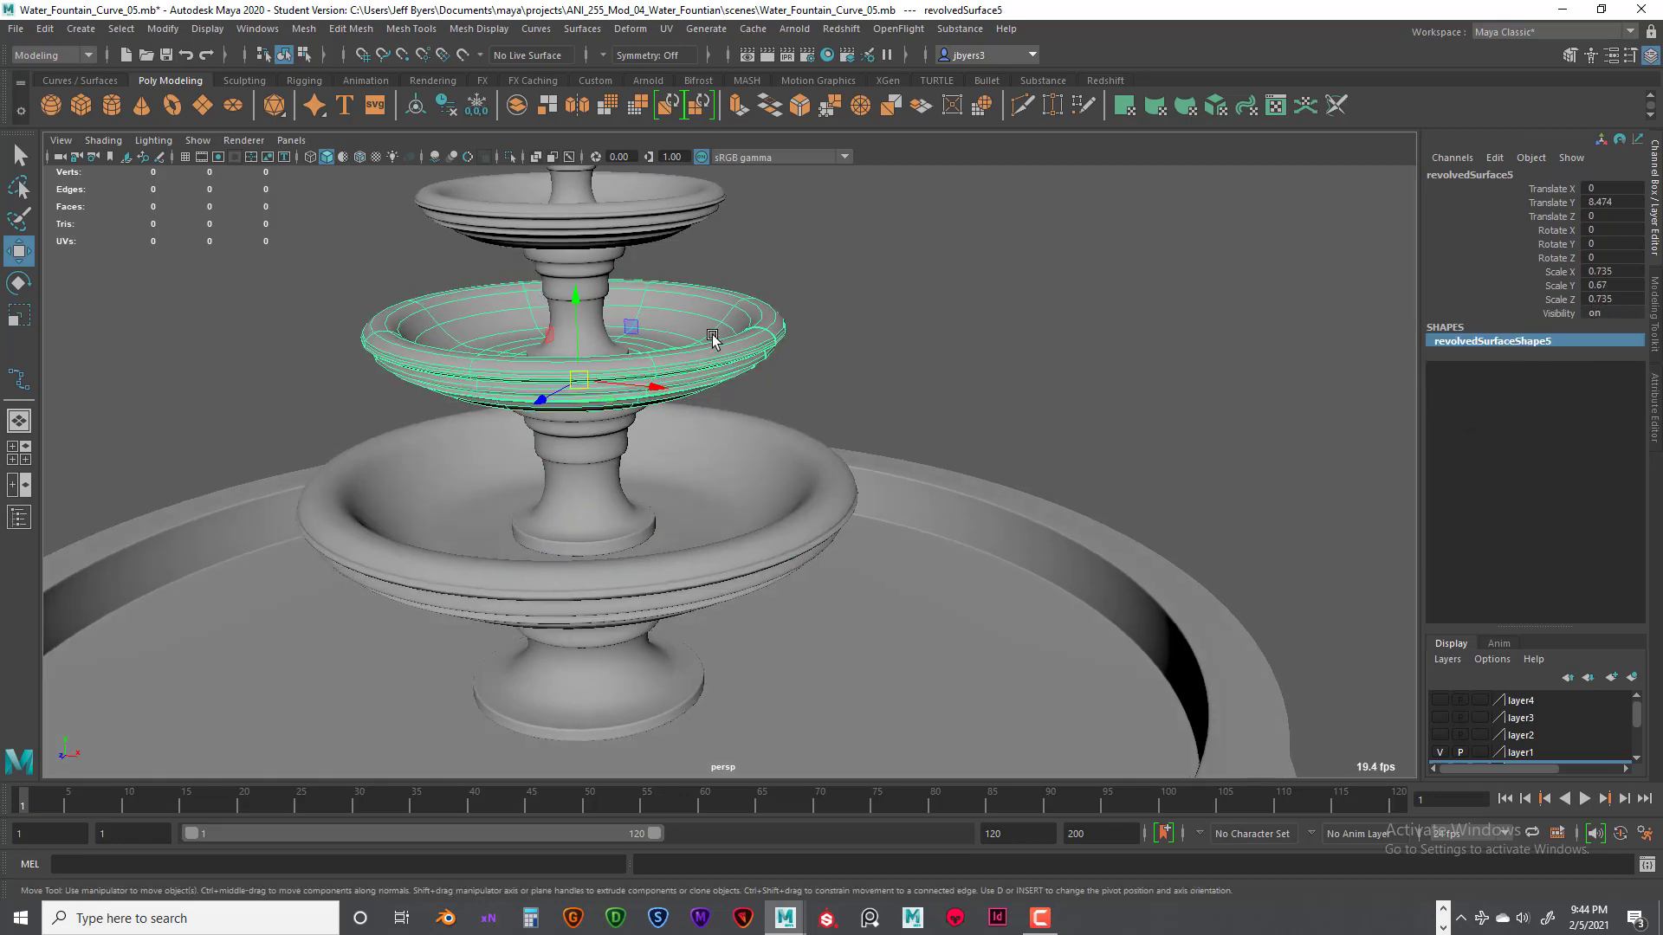
pyautogui.click(668, 244)
pyautogui.scroll(-4, 754, 307)
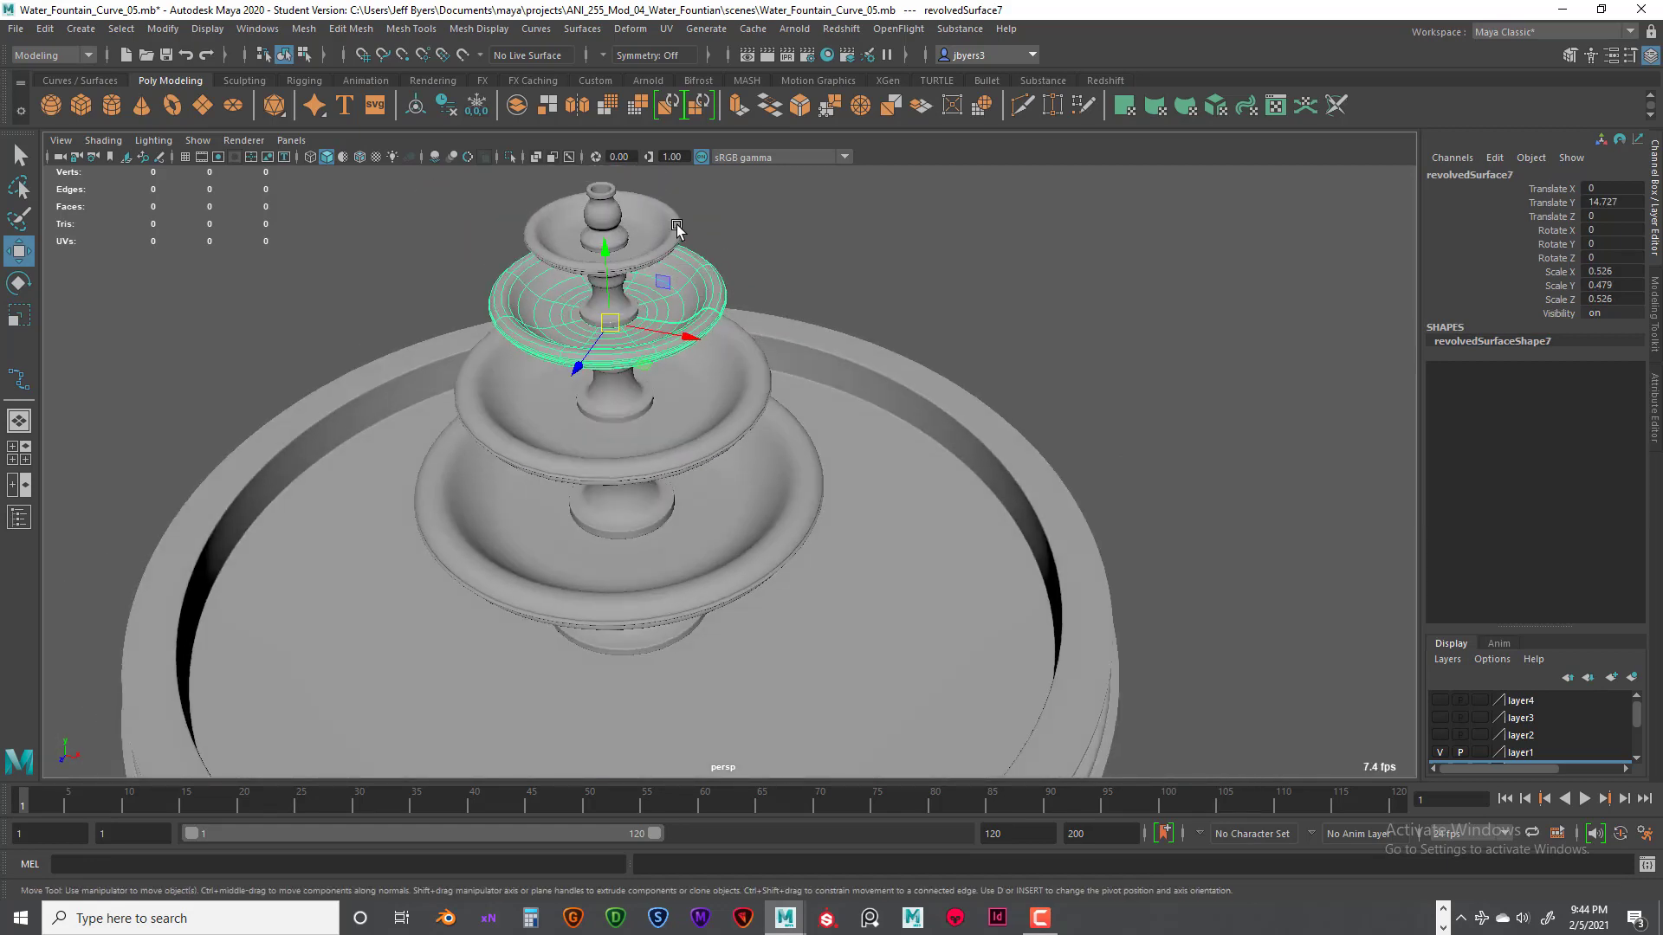
# Step: Compare the second bowl's wireframe and construction history with the large bottom bowl from several angles
pyautogui.keyDown('alt'); pyautogui.moveTo(760, 419); pyautogui.dragTo(702, 322); pyautogui.keyUp('alt')
pyautogui.click(735, 394)
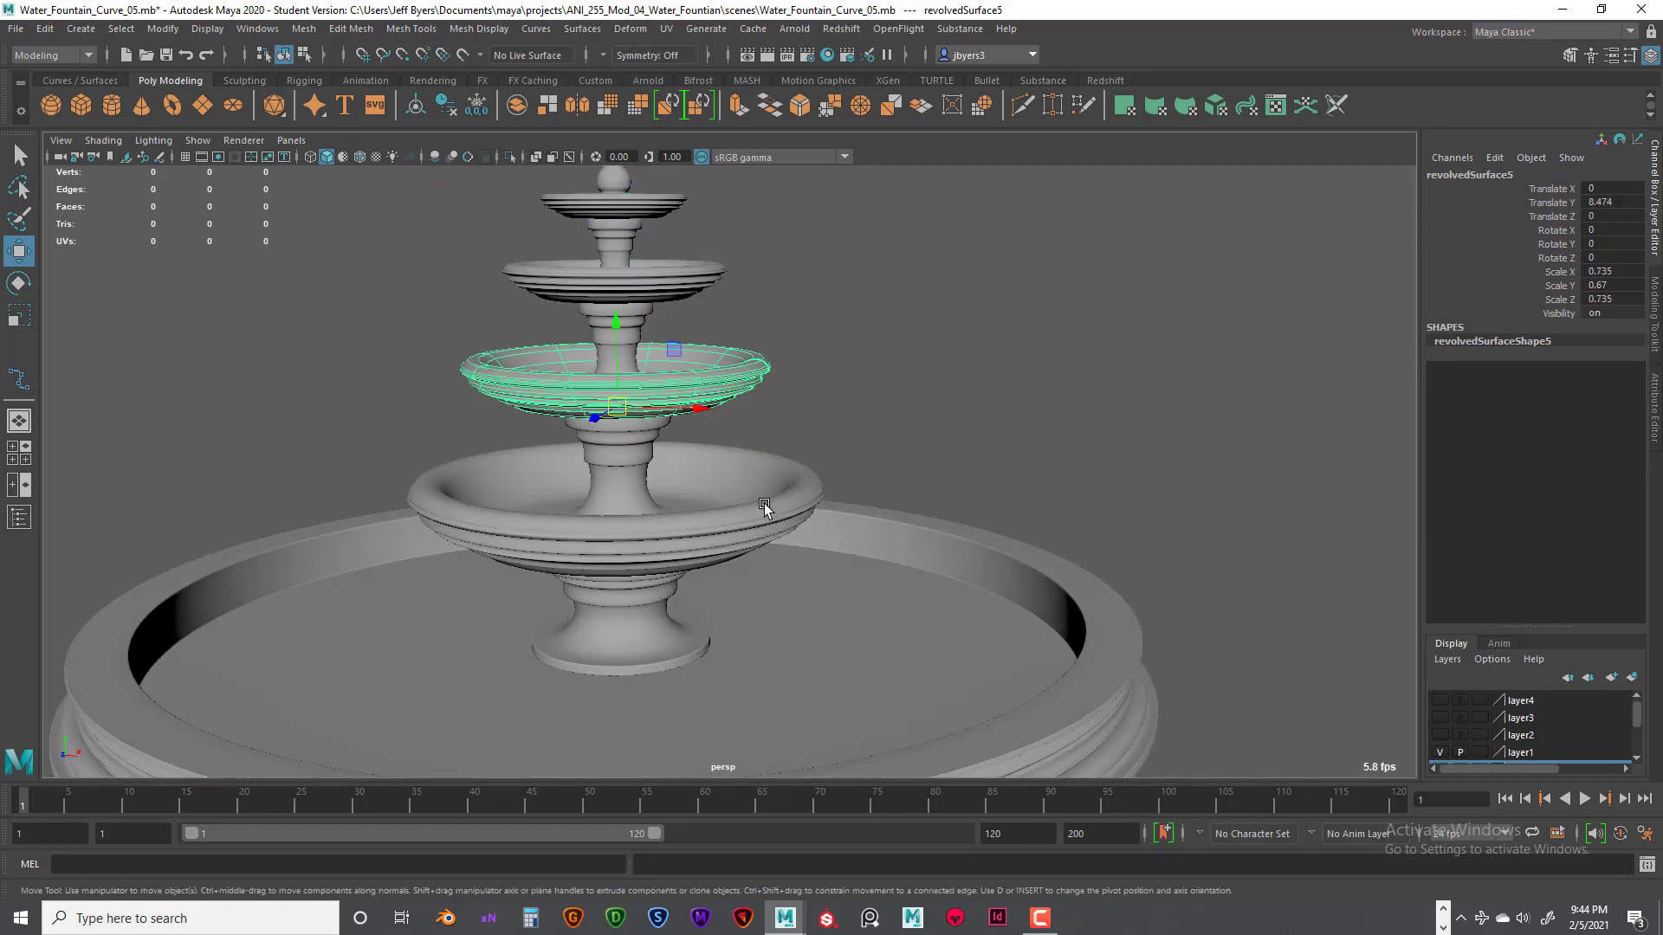
pyautogui.click(762, 508)
pyautogui.moveTo(817, 520)
pyautogui.keyDown('alt'); pyautogui.mouseDown()
pyautogui.moveTo(820, 481)
pyautogui.moveTo(816, 521)
pyautogui.mouseUp(); pyautogui.keyUp('alt')
pyautogui.keyDown('alt'); pyautogui.moveTo(821, 451); pyautogui.dragTo(826, 457); pyautogui.keyUp('alt')
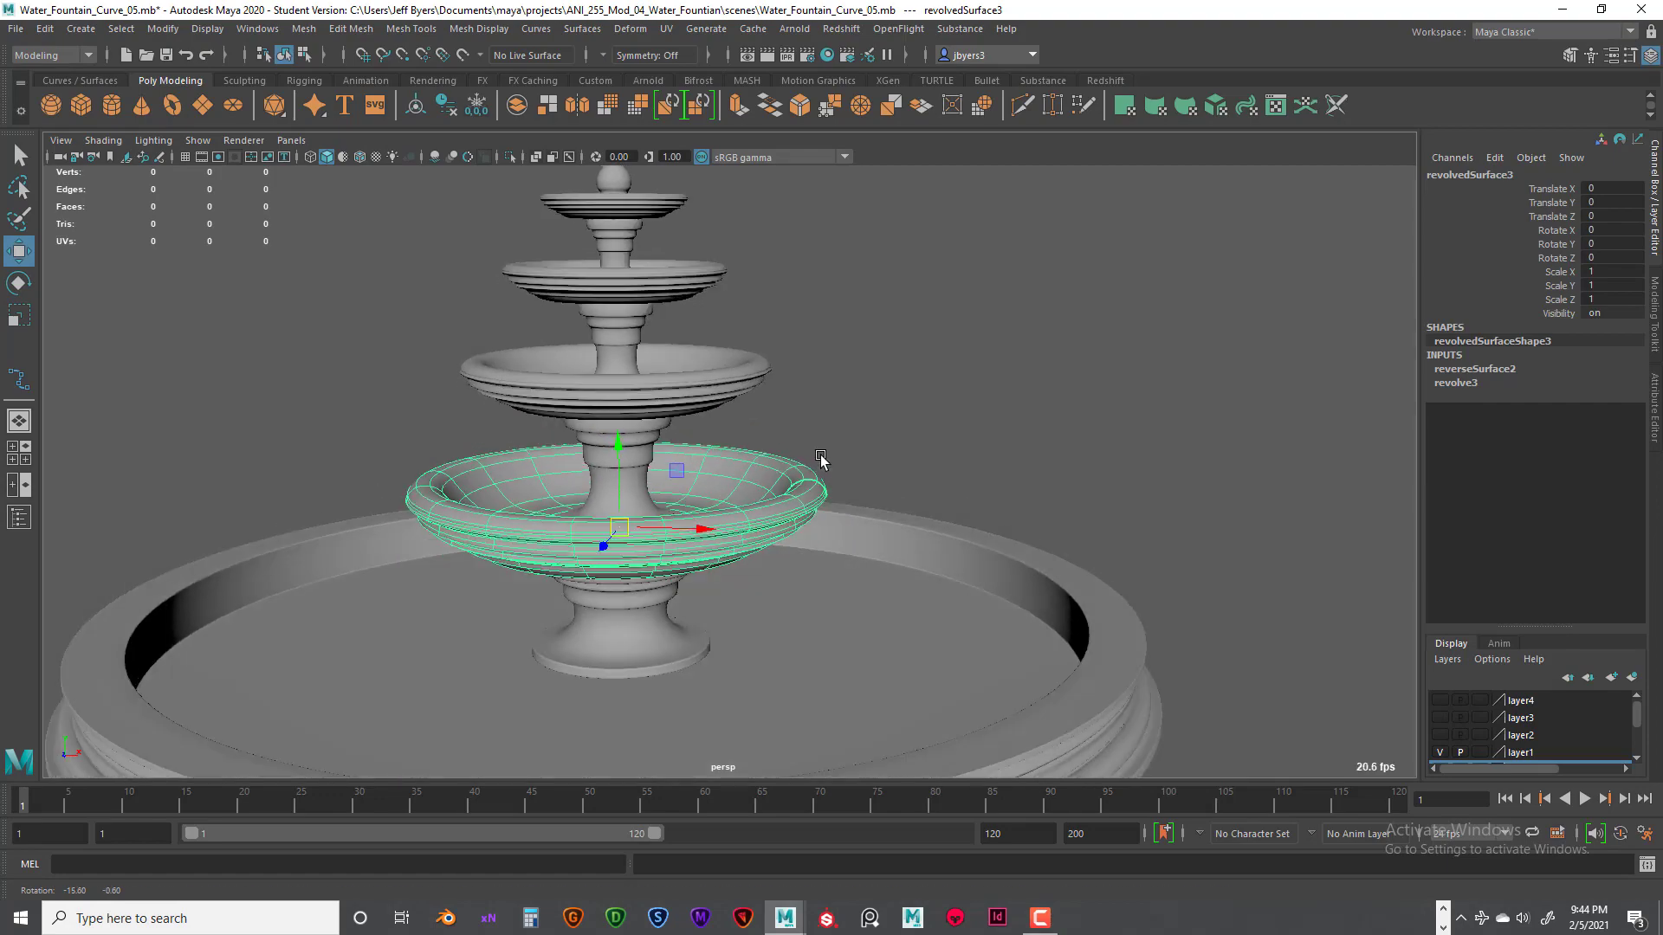
pyautogui.scroll(3, 820, 465)
pyautogui.keyDown('alt'); pyautogui.moveTo(713, 369); pyautogui.dragTo(897, 435); pyautogui.keyUp('alt')
pyautogui.scroll(-5, 898, 436)
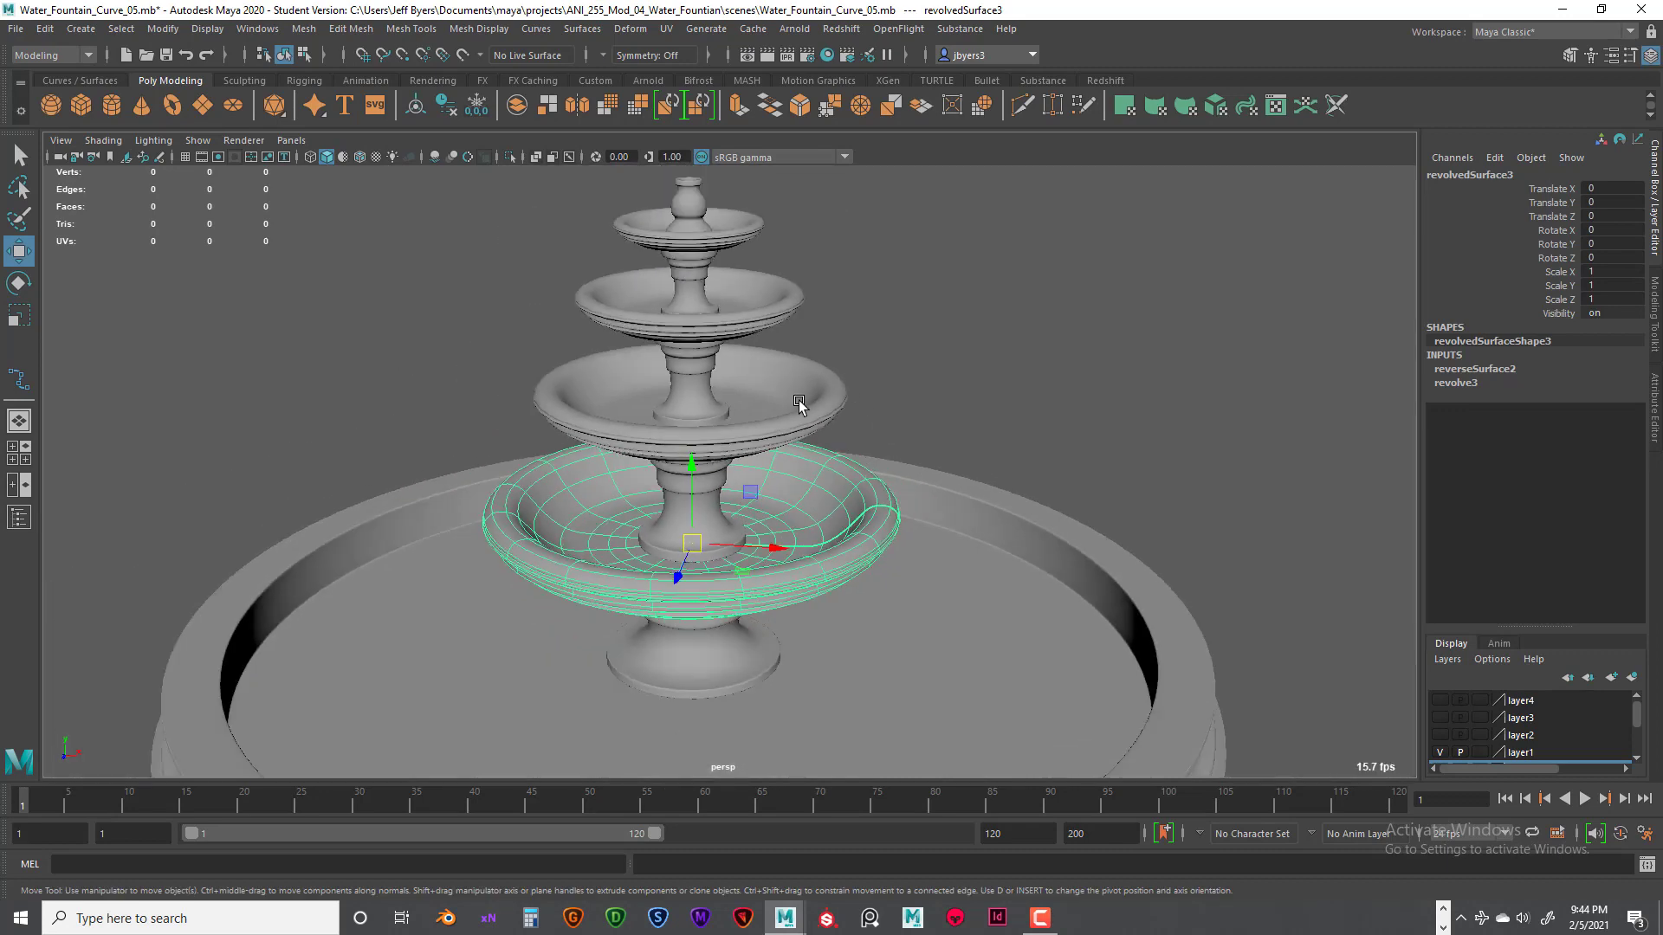
pyautogui.click(810, 422)
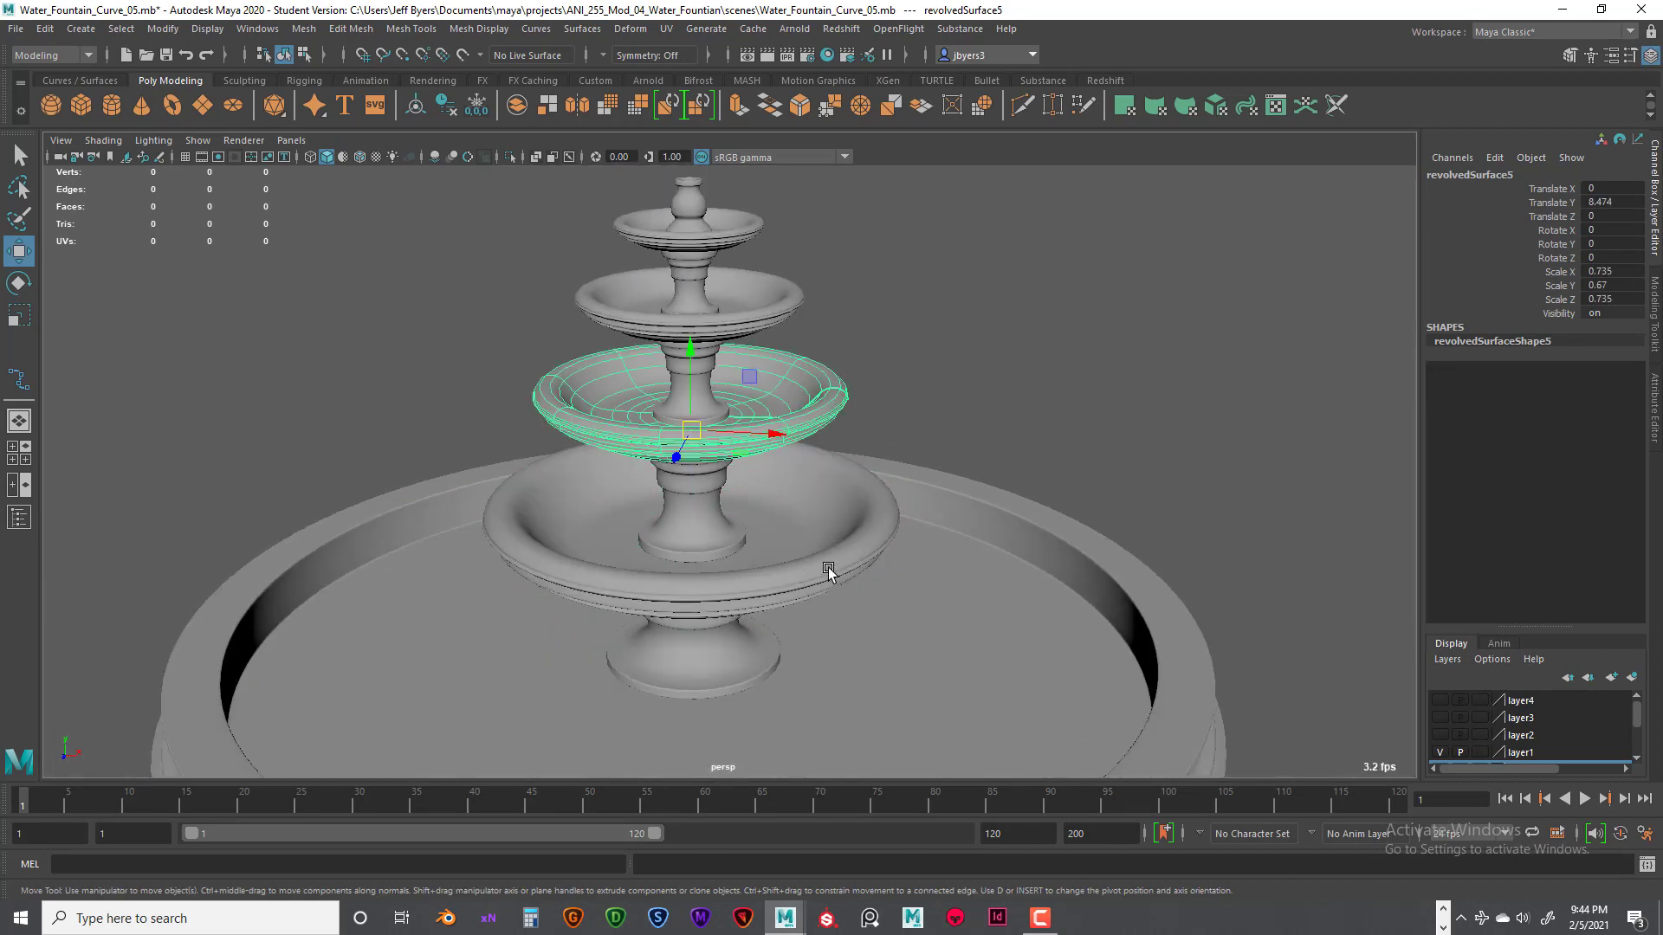
pyautogui.keyDown('alt'); pyautogui.moveTo(771, 420); pyautogui.dragTo(809, 389); pyautogui.keyUp('alt')
# Step: Select the pedestal under the large bowl and set its revolve2 sections to 16
pyautogui.click(730, 472)
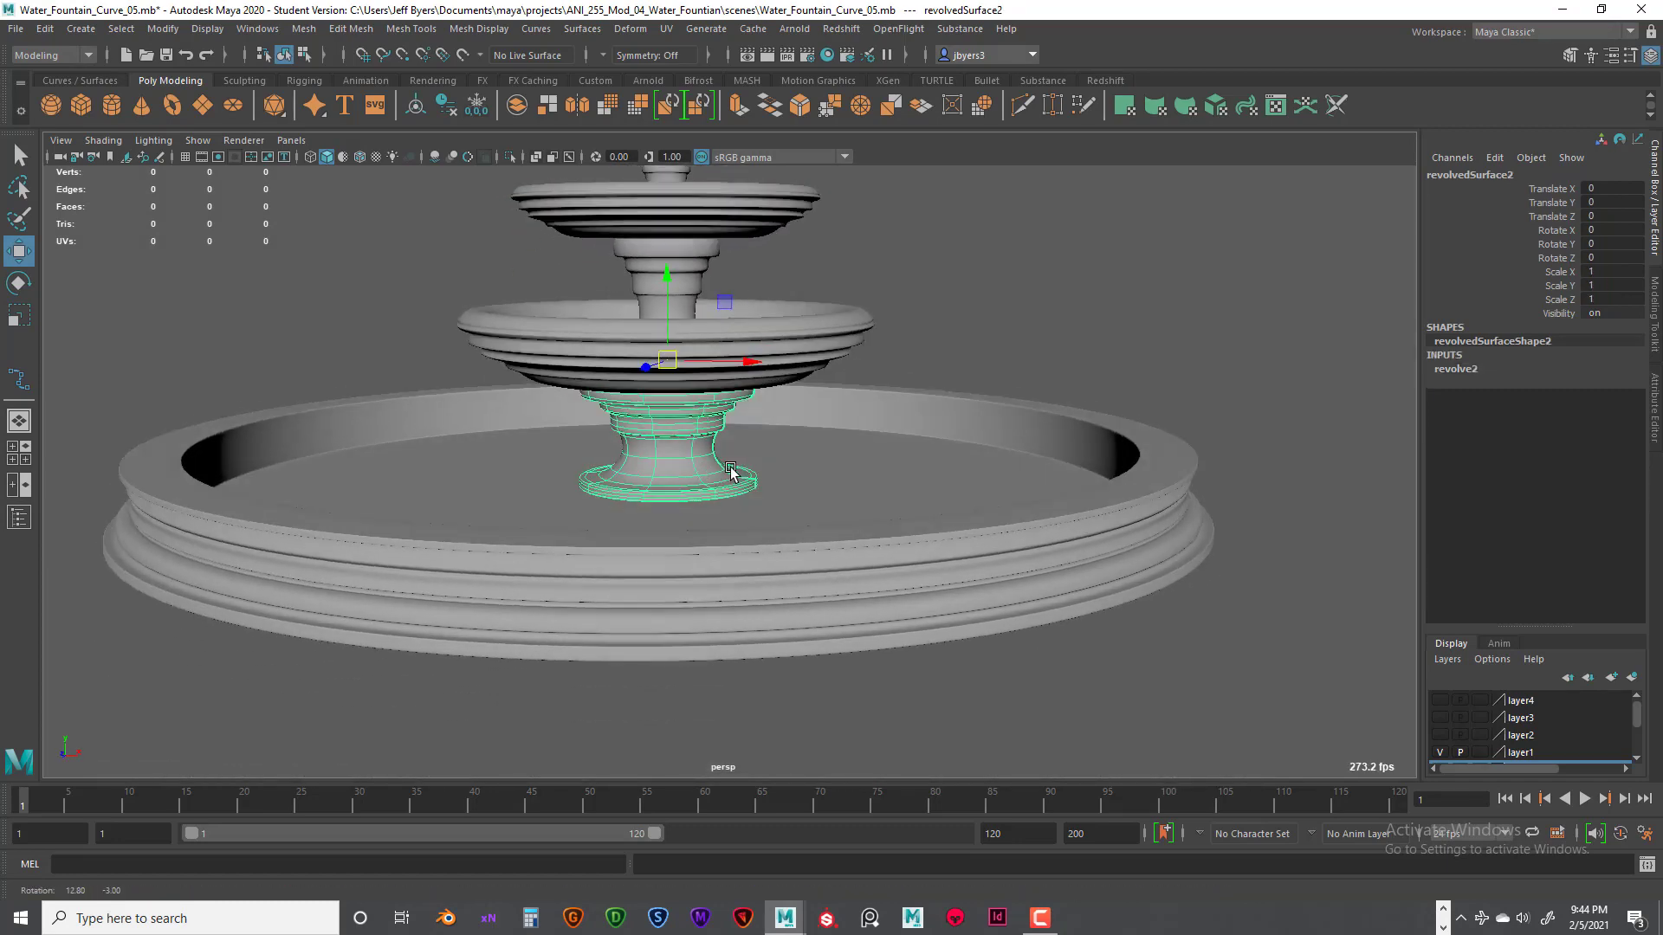
pyautogui.moveTo(730, 472)
pyautogui.keyDown('alt'); pyautogui.mouseDown()
pyautogui.moveTo(706, 471)
pyautogui.moveTo(725, 475)
pyautogui.mouseUp(); pyautogui.keyUp('alt')
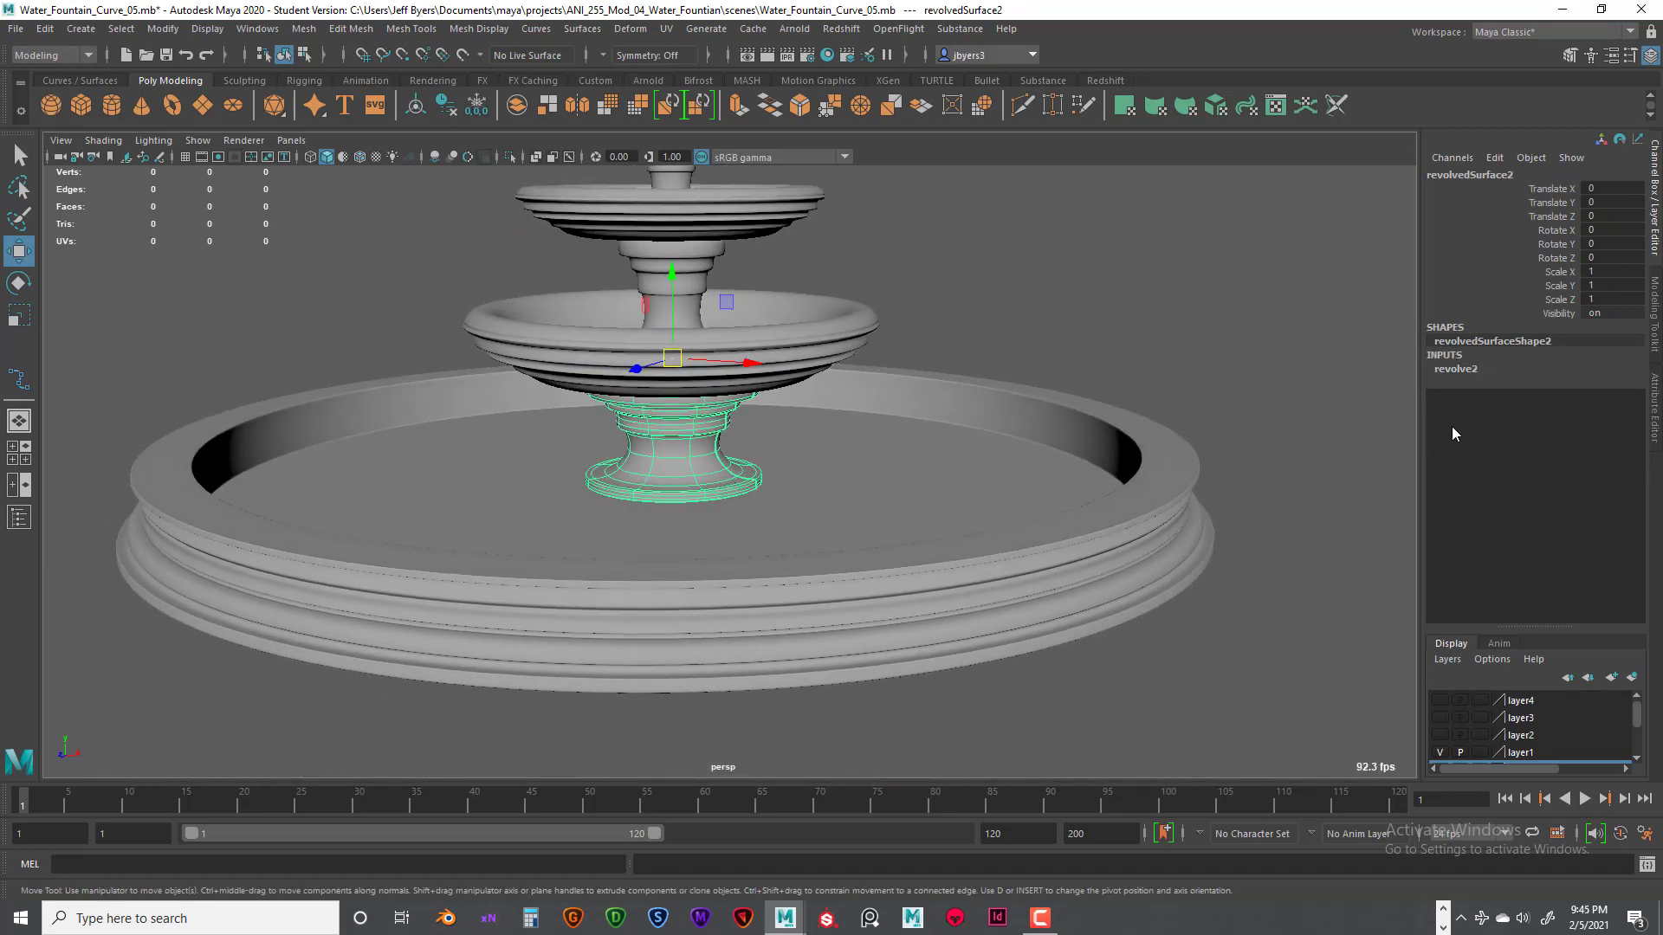
pyautogui.click(1459, 369)
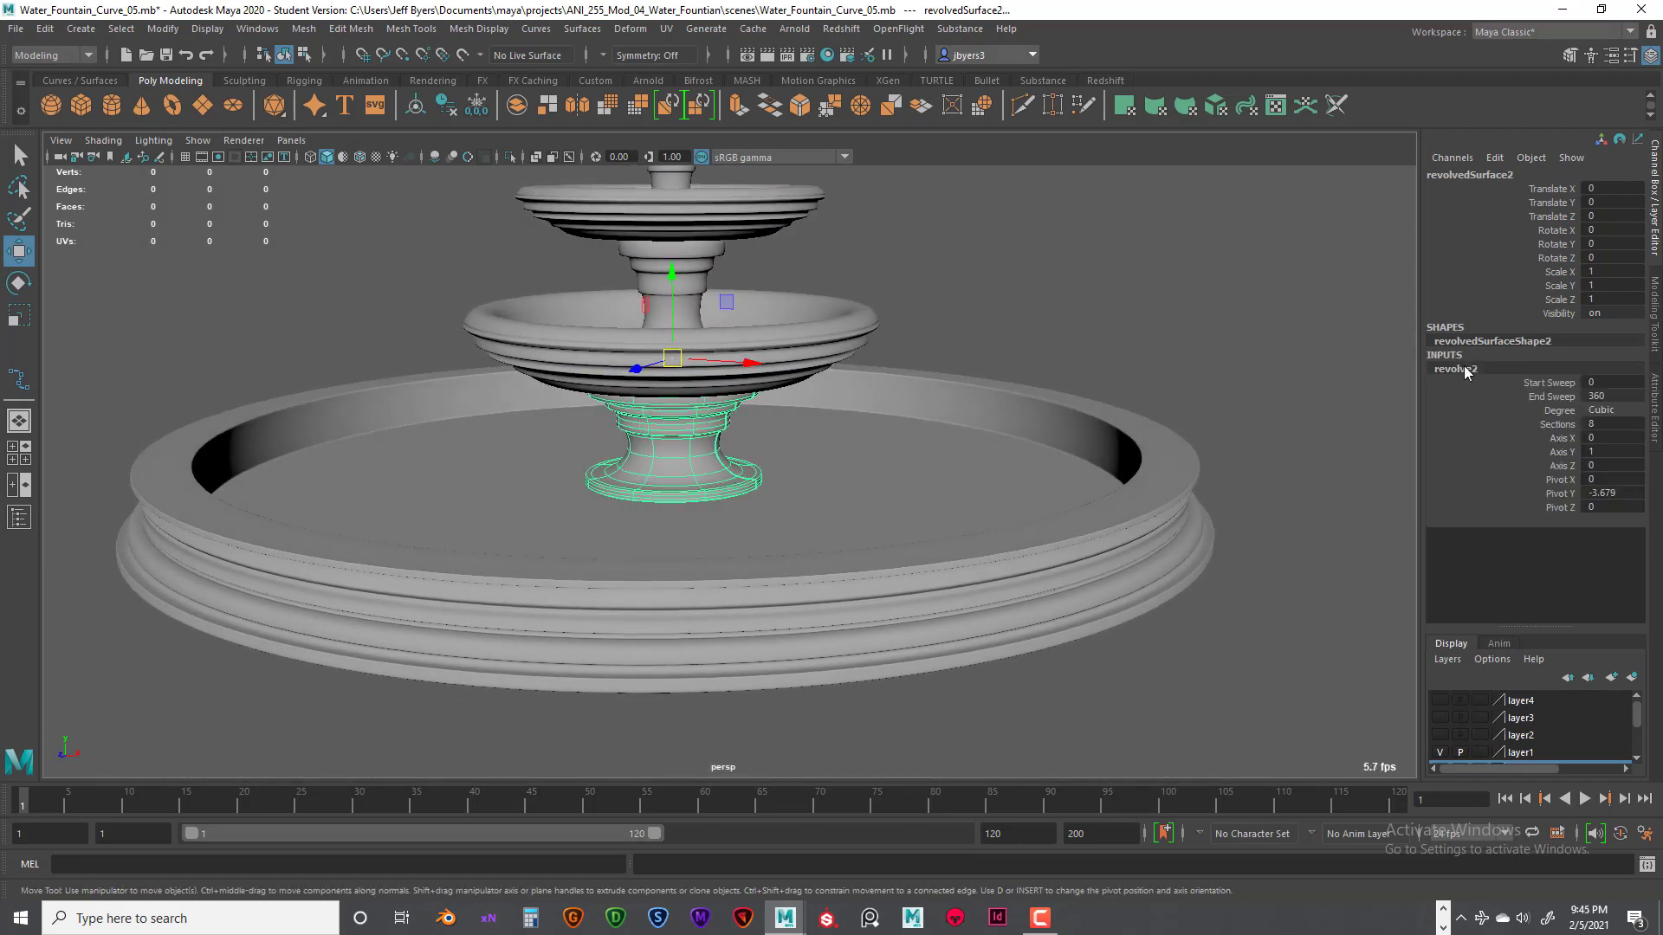
pyautogui.click(1602, 423)
pyautogui.write('16')
pyautogui.press('Return')
# Step: Check the column above the large bowl for revolve inputs and compare it with the base pedestal
pyautogui.keyDown('alt'); pyautogui.moveTo(1048, 288); pyautogui.dragTo(777, 468); pyautogui.keyUp('alt')
pyautogui.click(691, 305)
pyautogui.keyDown('alt'); pyautogui.moveTo(690, 304); pyautogui.dragTo(807, 381); pyautogui.keyUp('alt')
pyautogui.keyDown('alt'); pyautogui.moveTo(808, 381); pyautogui.dragTo(829, 498, button='middle'); pyautogui.keyUp('alt')
pyautogui.doubleClick(1472, 341)
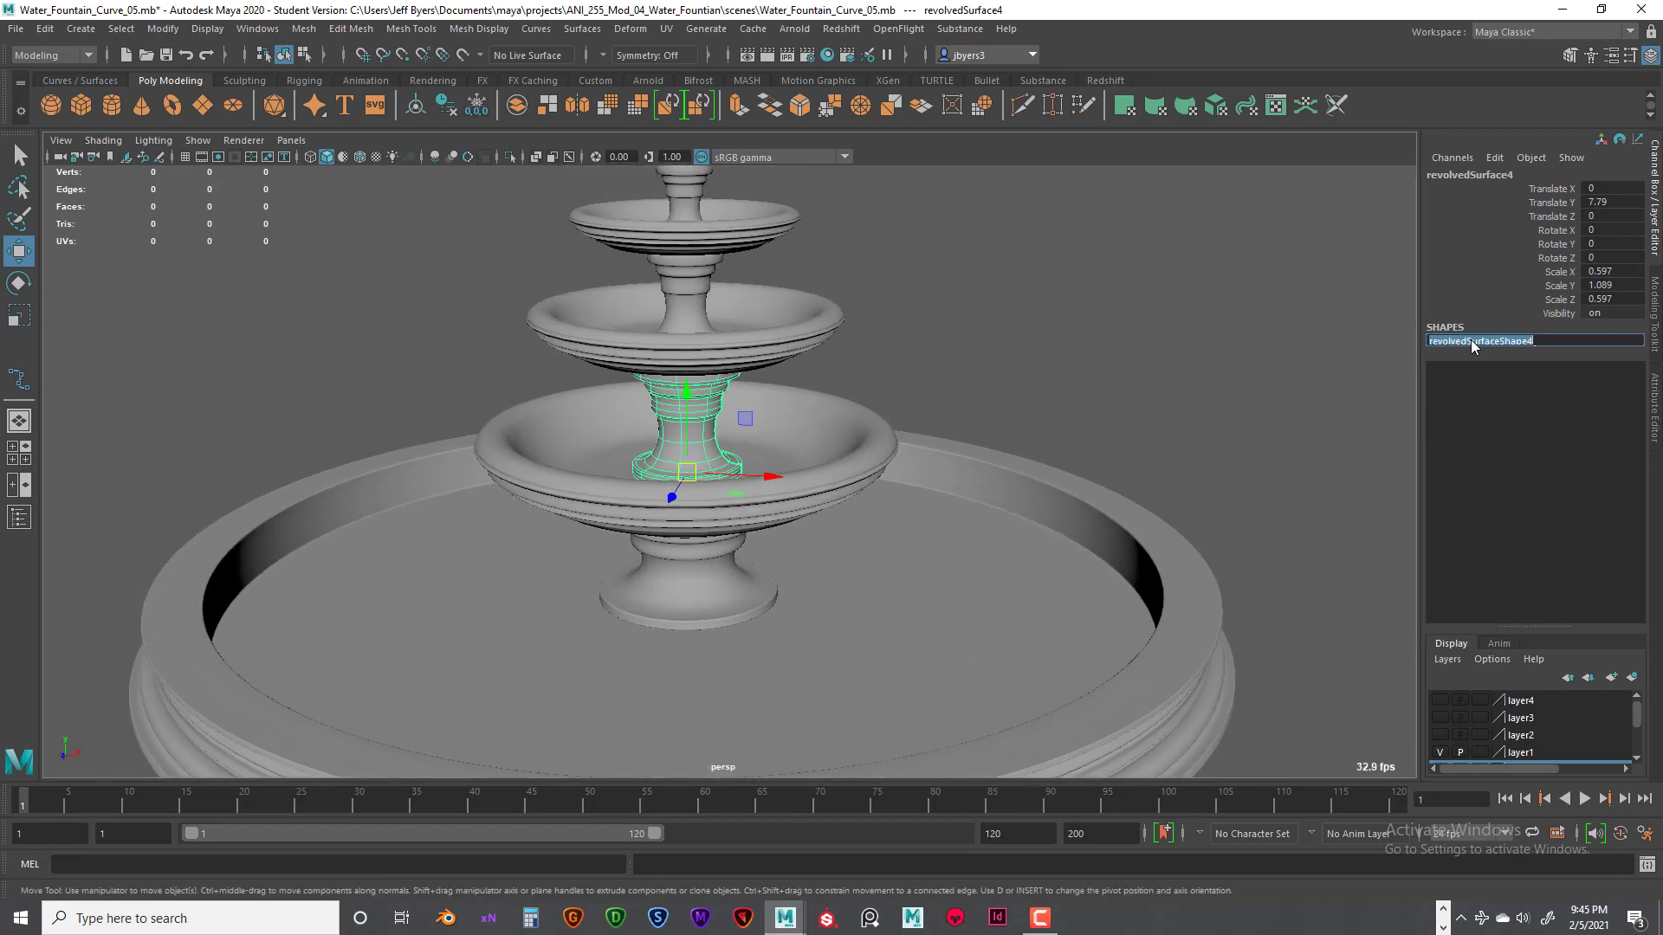
pyautogui.keyDown('alt'); pyautogui.moveTo(909, 367); pyautogui.dragTo(1019, 347, button='right'); pyautogui.keyUp('alt')
pyautogui.click(1018, 347)
pyautogui.keyDown('alt'); pyautogui.moveTo(895, 380); pyautogui.dragTo(894, 359); pyautogui.keyUp('alt')
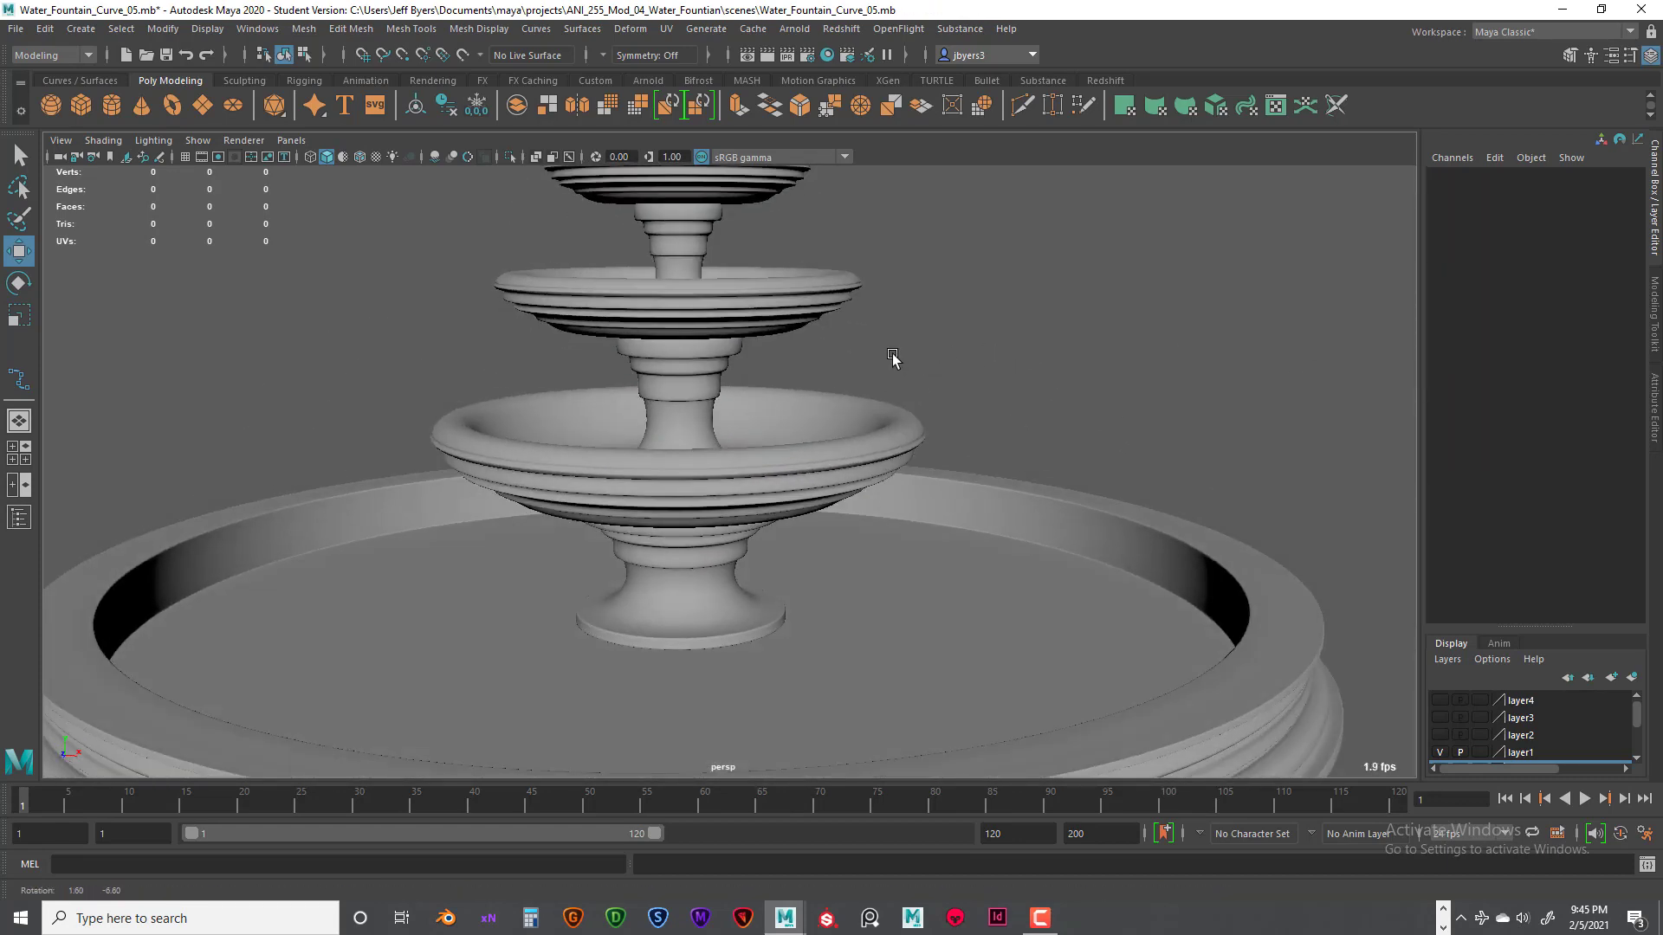
pyautogui.keyDown('alt'); pyautogui.moveTo(894, 358); pyautogui.dragTo(827, 460, button='right'); pyautogui.keyUp('alt')
pyautogui.click(750, 547)
pyautogui.click(733, 555)
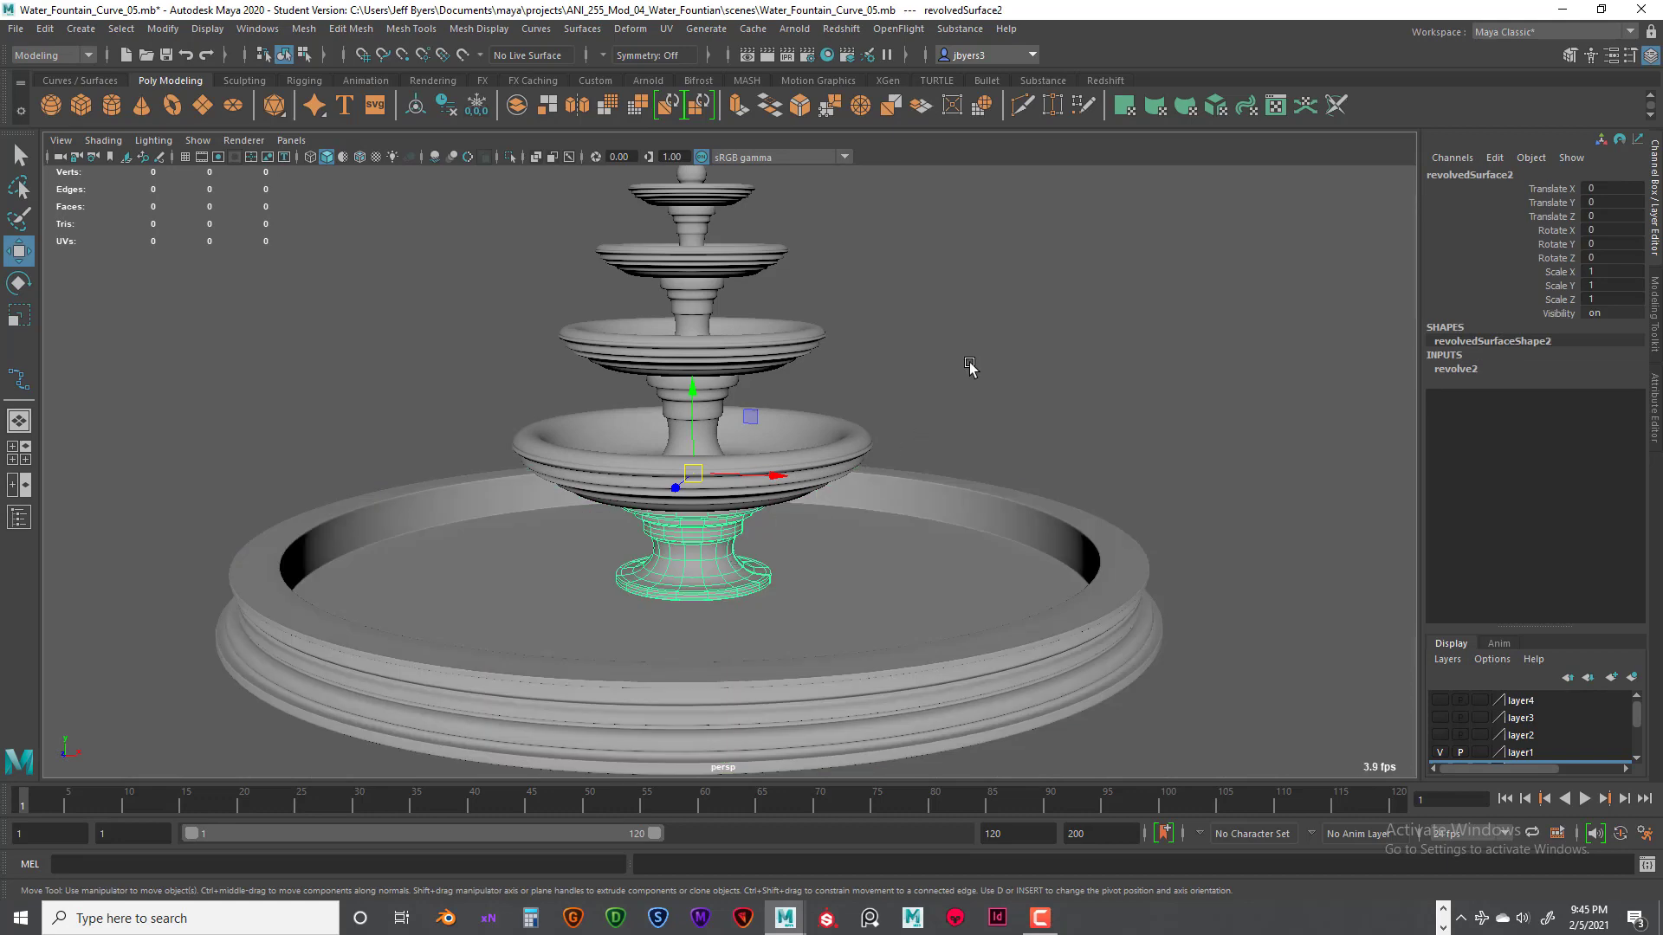
pyautogui.moveTo(973, 371)
pyautogui.keyDown('alt'); pyautogui.mouseDown()
pyautogui.moveTo(950, 366)
pyautogui.moveTo(944, 385)
pyautogui.mouseUp(); pyautogui.keyUp('alt')
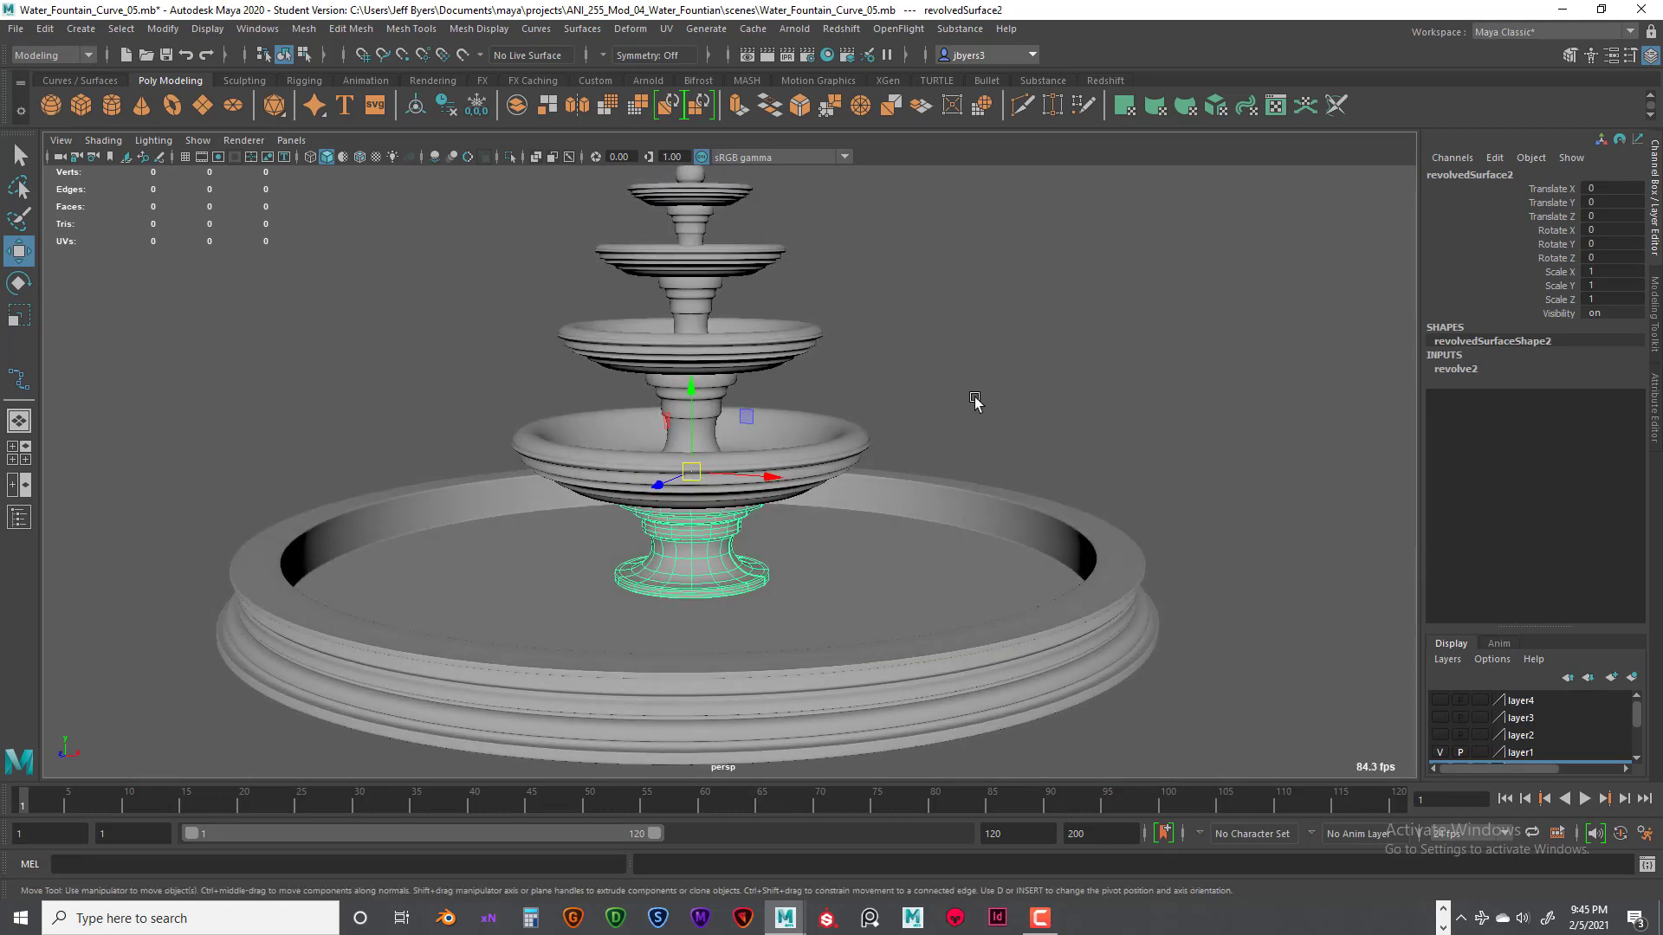
# Step: Convert the outer basin from NURBS to polygons with the conversion options reset to their defaults
pyautogui.keyDown('alt'); pyautogui.moveTo(944, 385); pyautogui.dragTo(978, 495, button='right'); pyautogui.keyUp('alt')
pyautogui.click(981, 497)
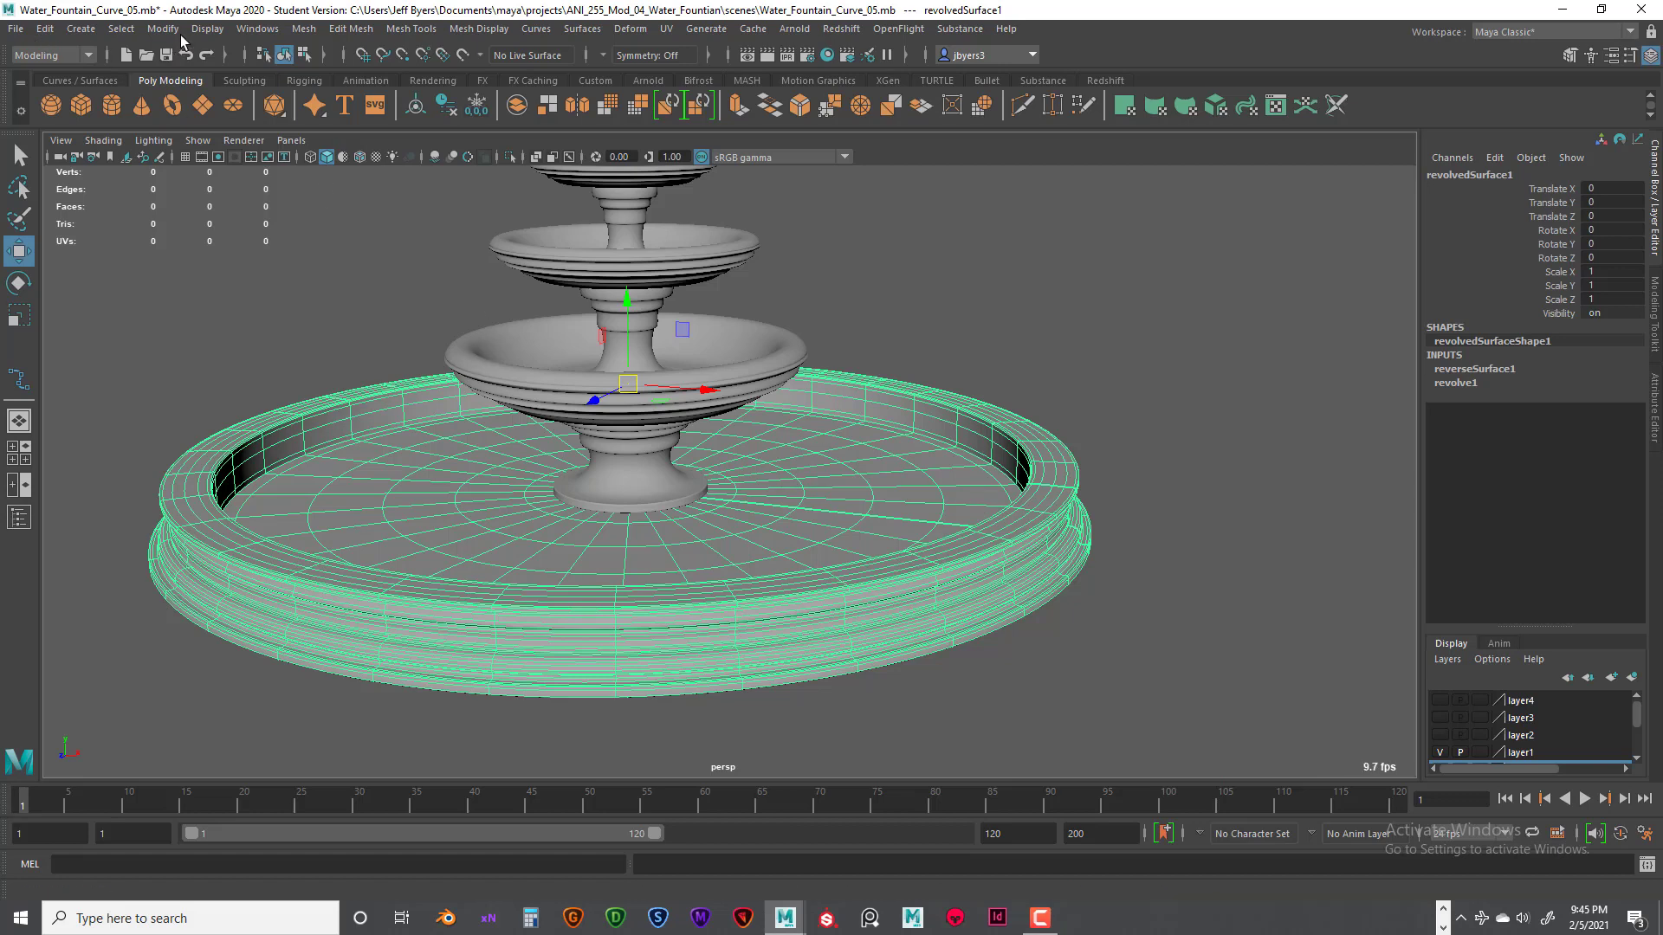
pyautogui.click(163, 28)
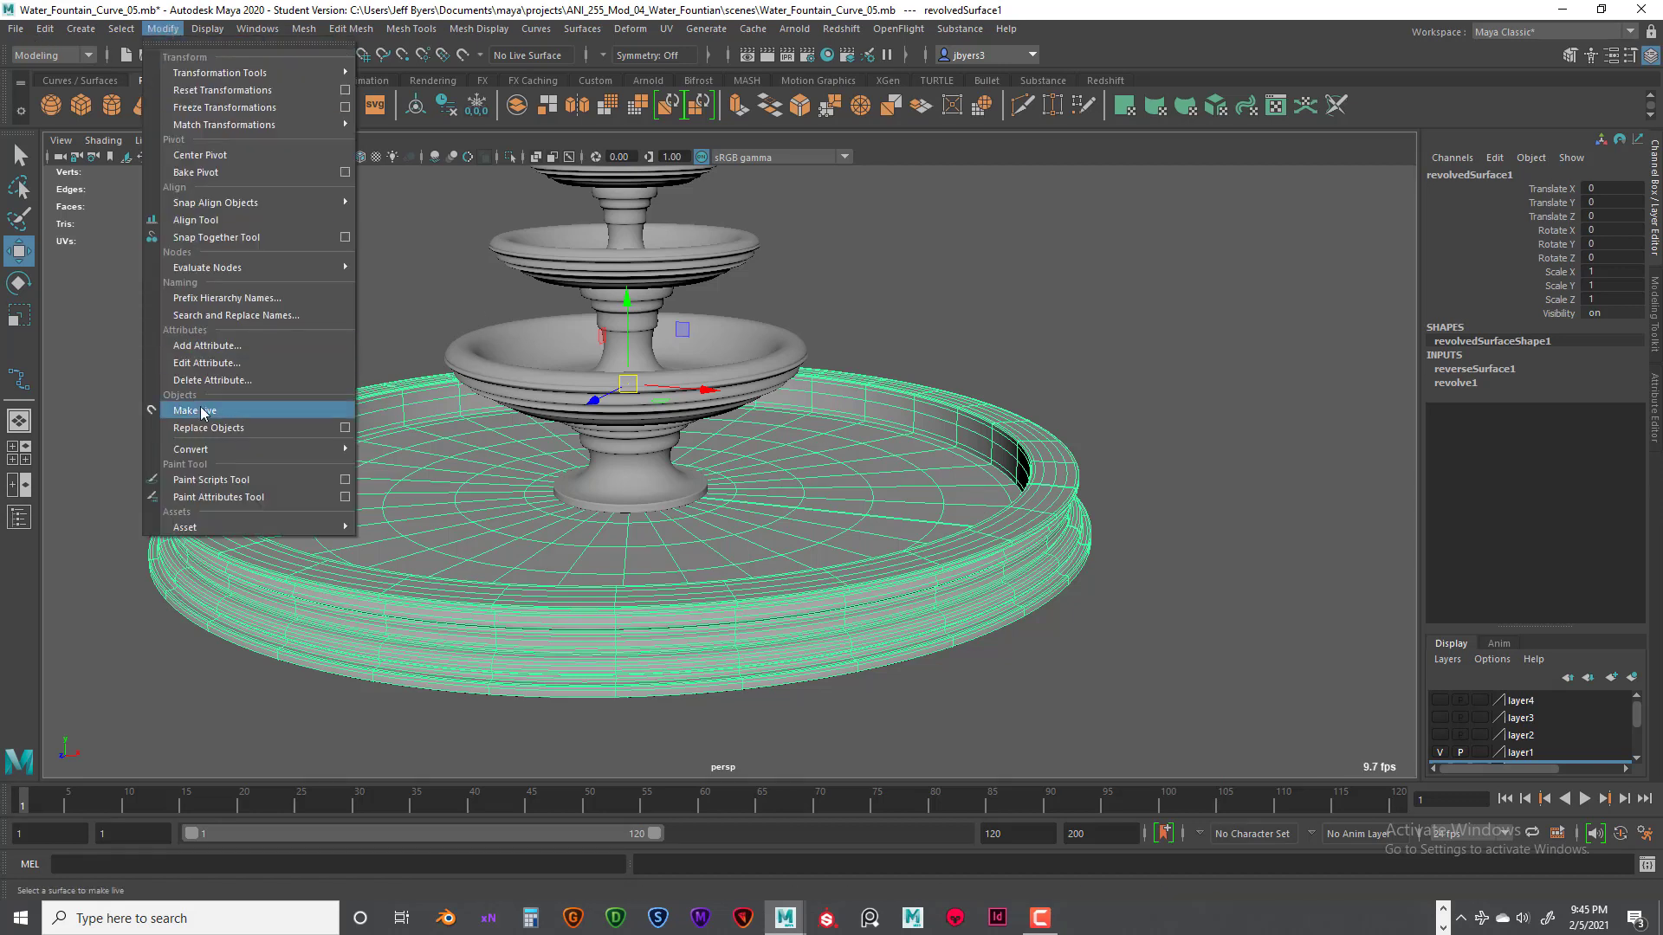
pyautogui.moveTo(225, 450)
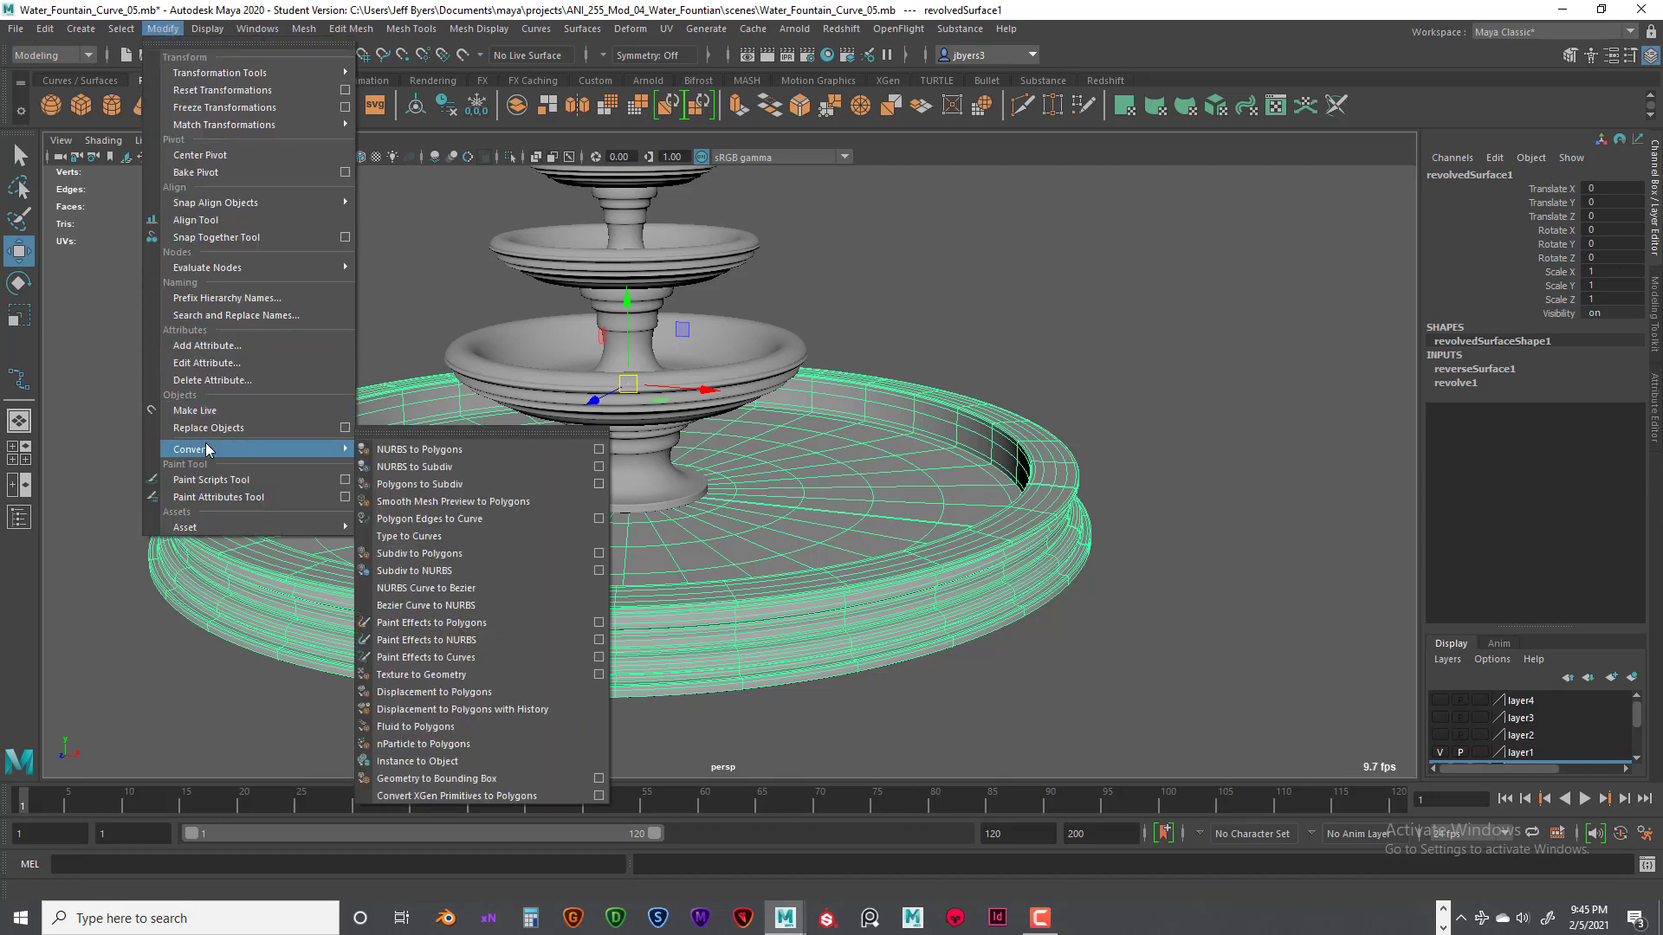
pyautogui.click(596, 450)
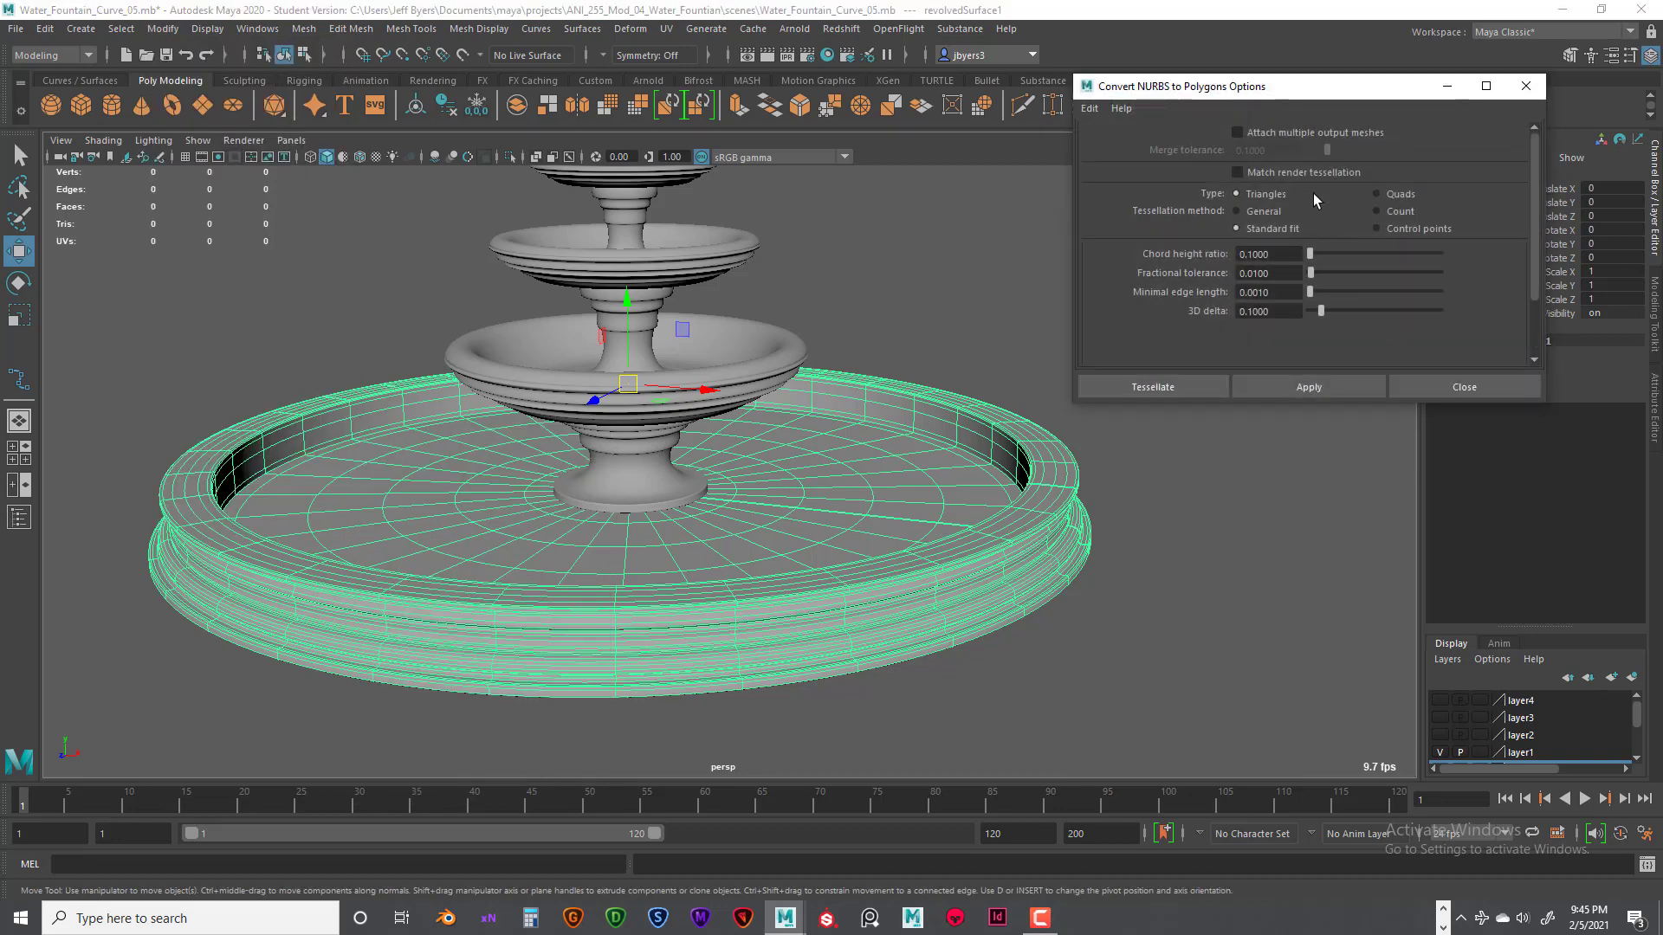
pyautogui.click(1096, 107)
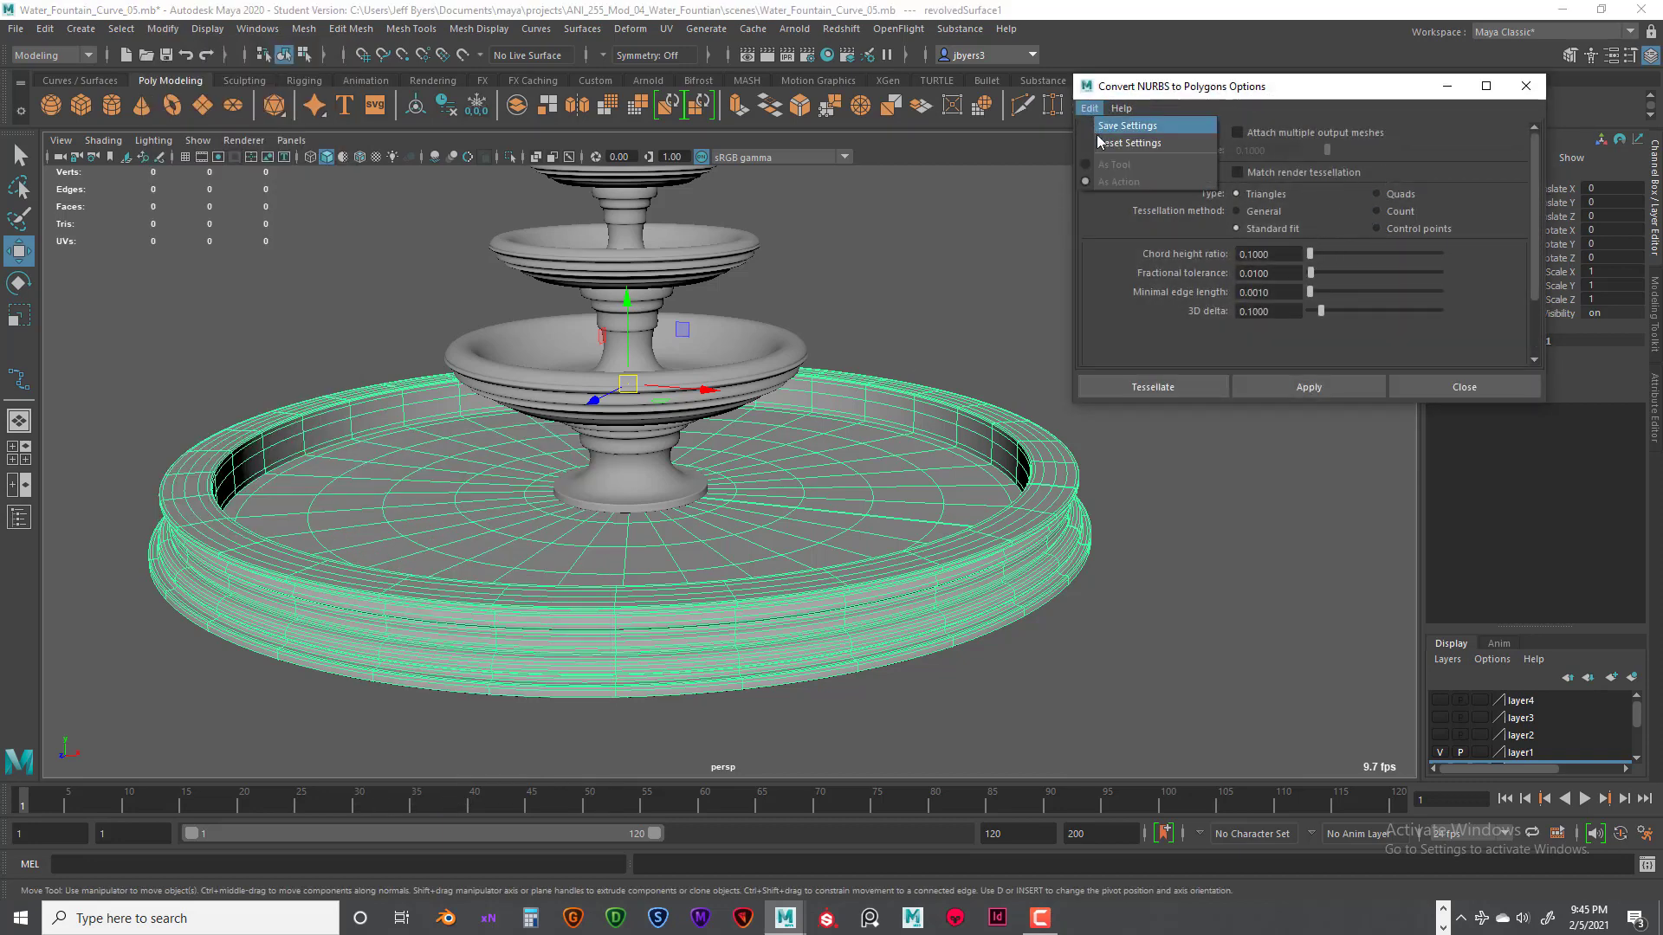
pyautogui.click(1102, 143)
pyautogui.click(1139, 390)
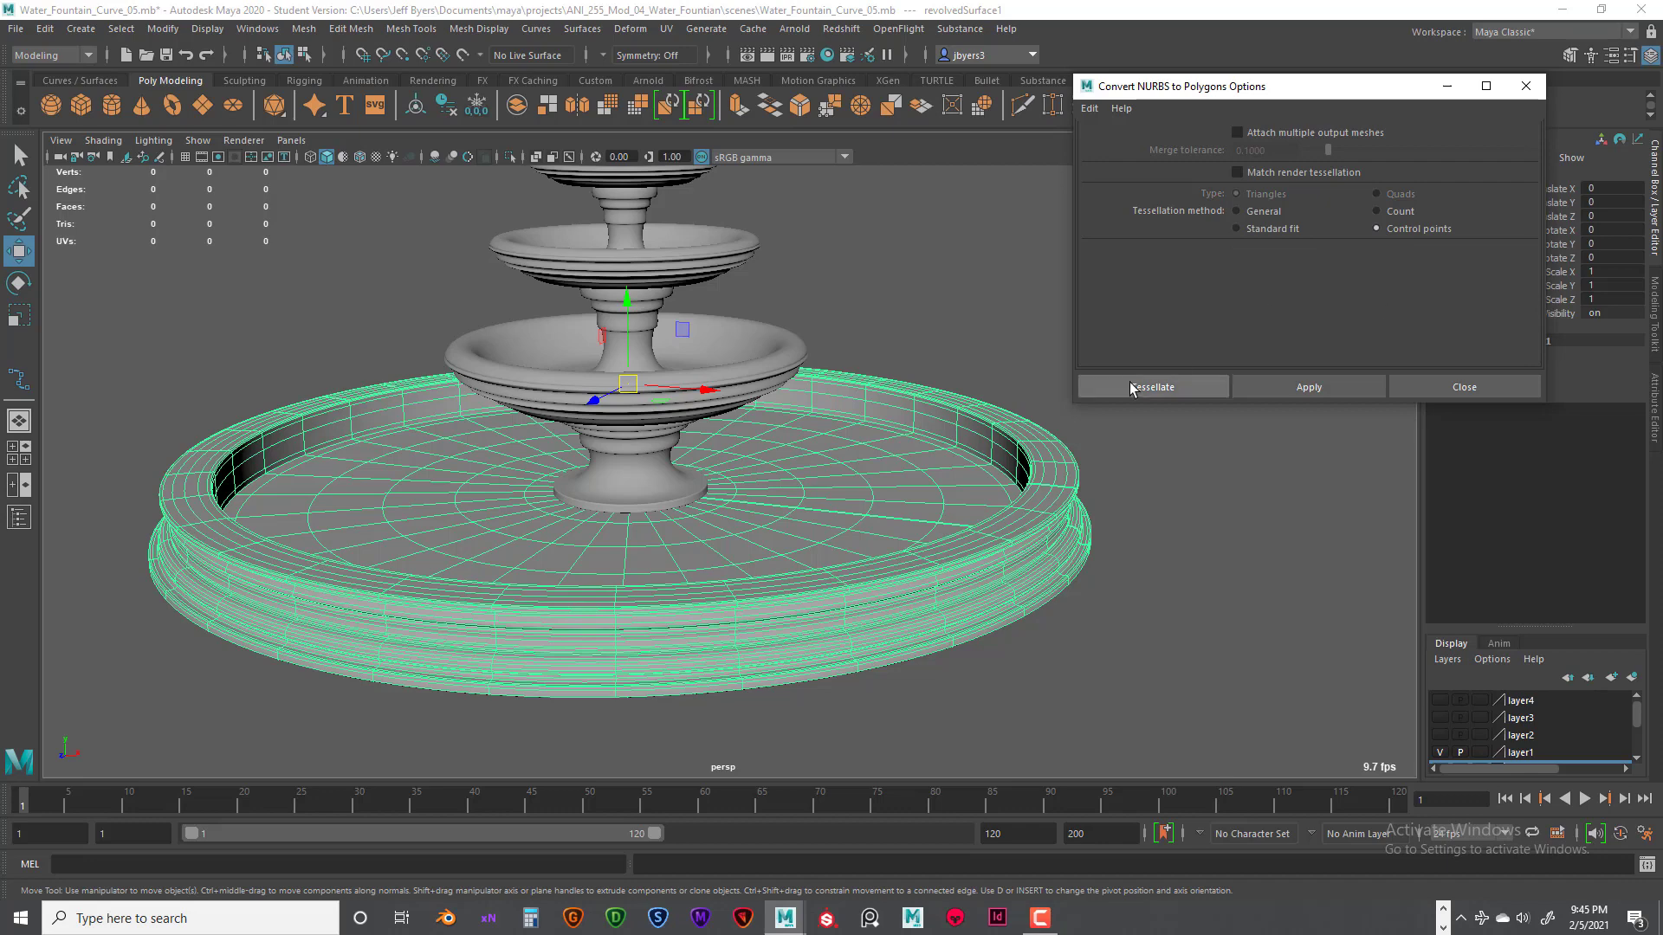
# Step: Try moving the outer basin's NURBS surface along X away from the fountain, and undo the move
pyautogui.click(840, 579)
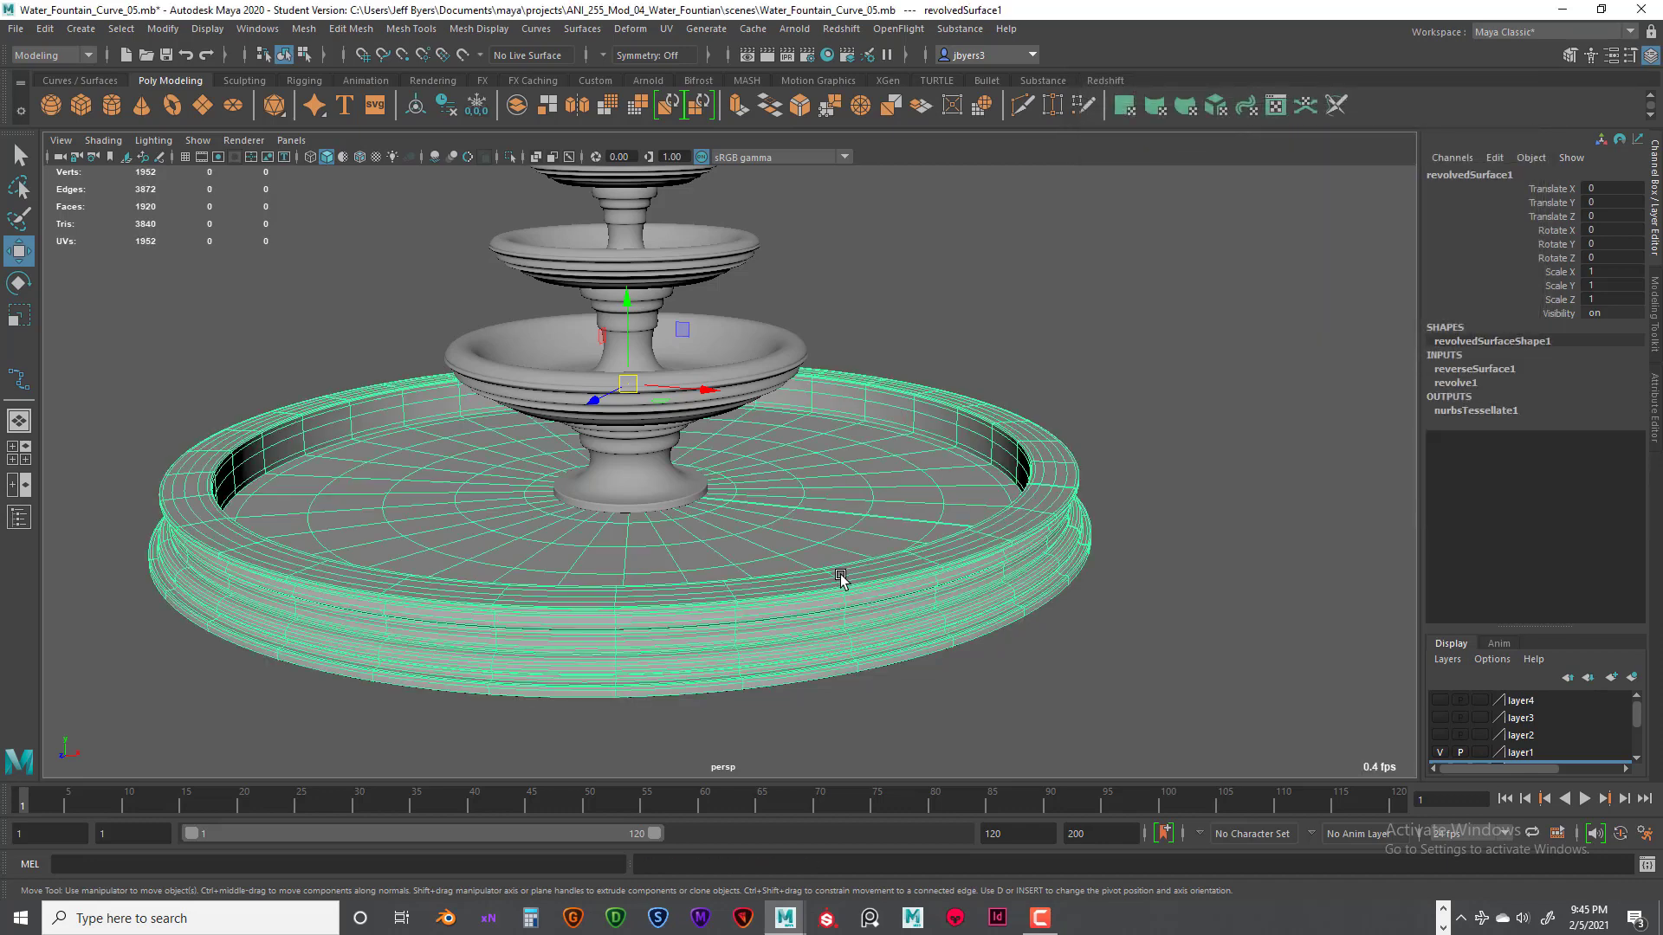
pyautogui.scroll(-3, 840, 574)
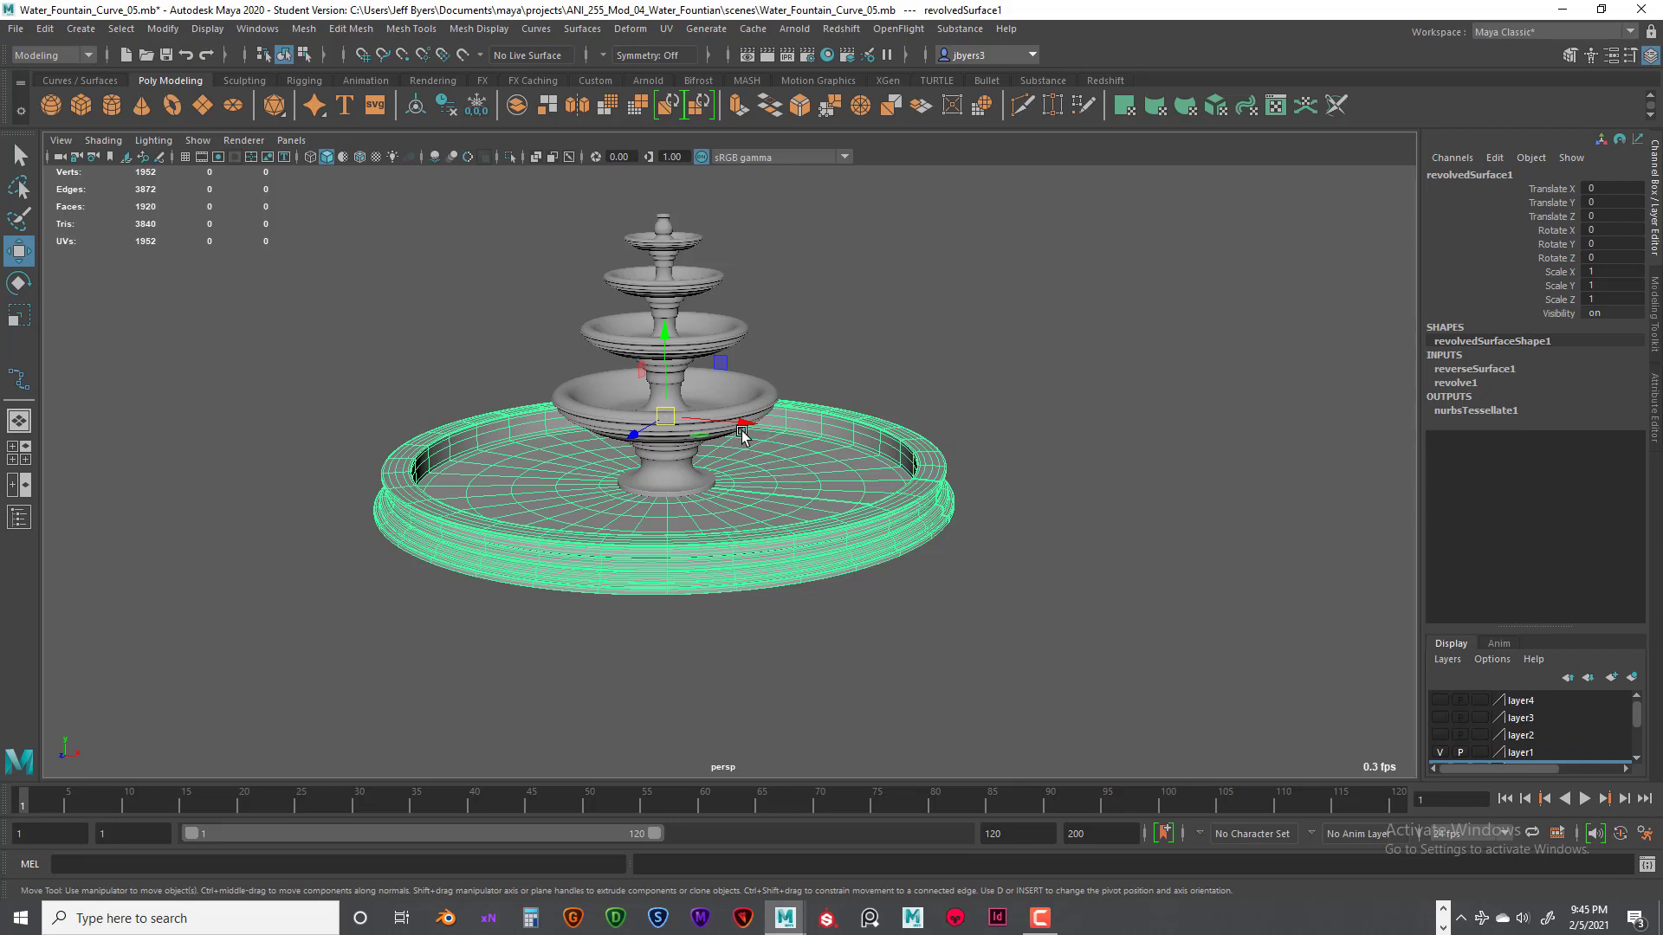
pyautogui.moveTo(742, 435); pyautogui.dragTo(1016, 435)
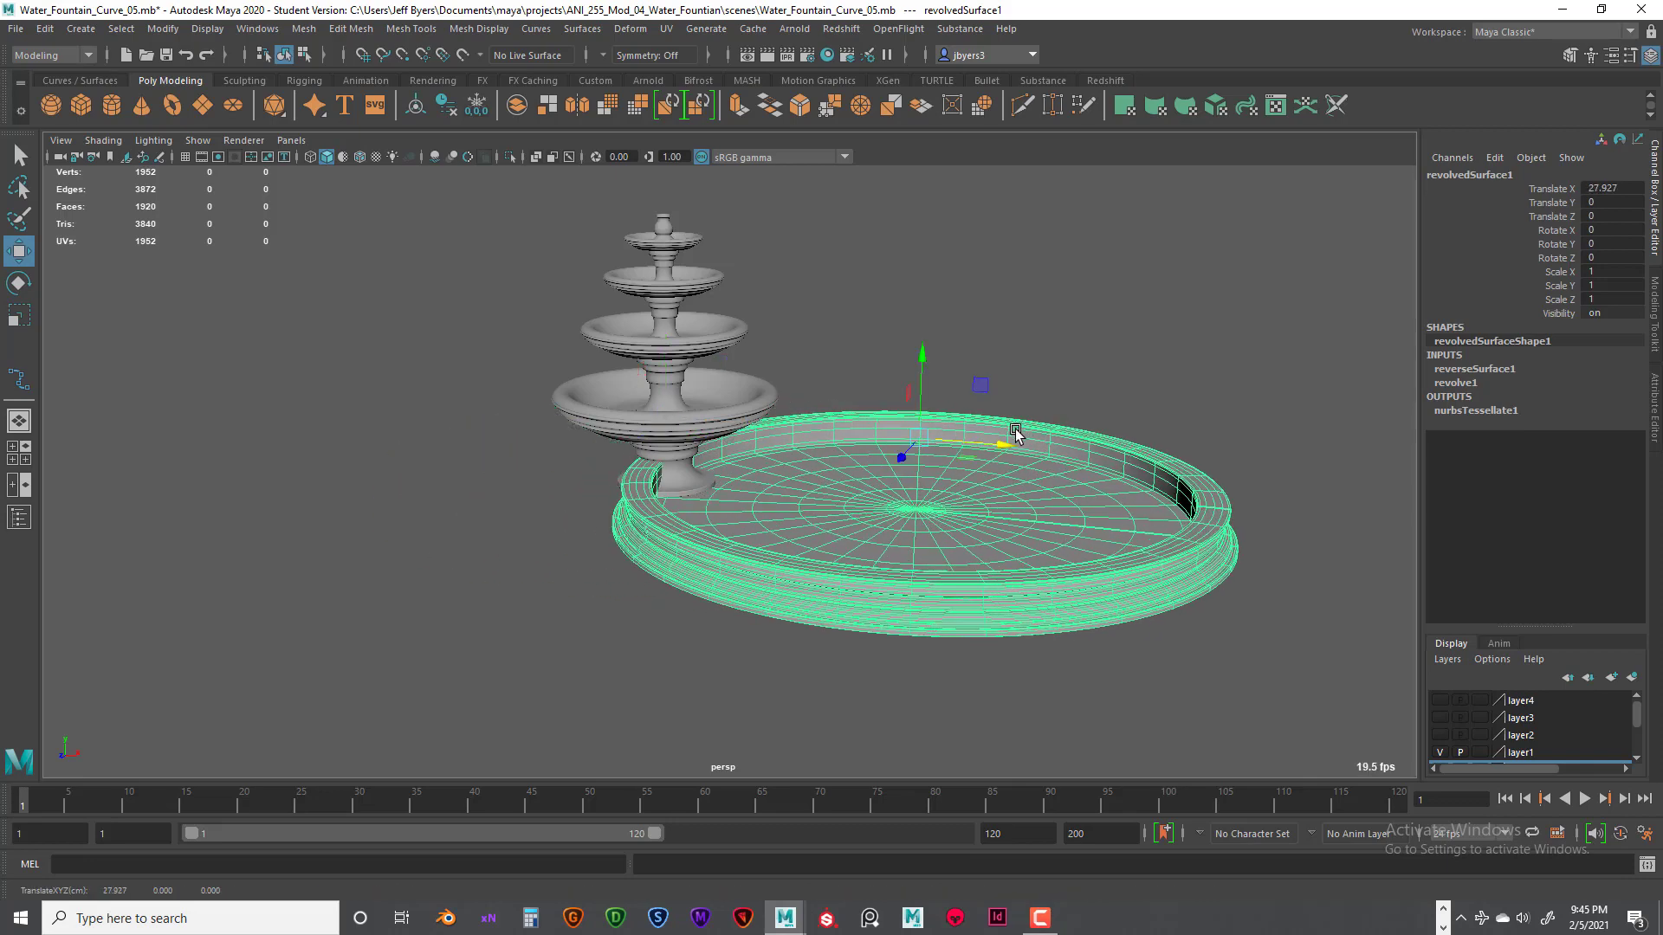
pyautogui.hotkey('ctrl', 'z')
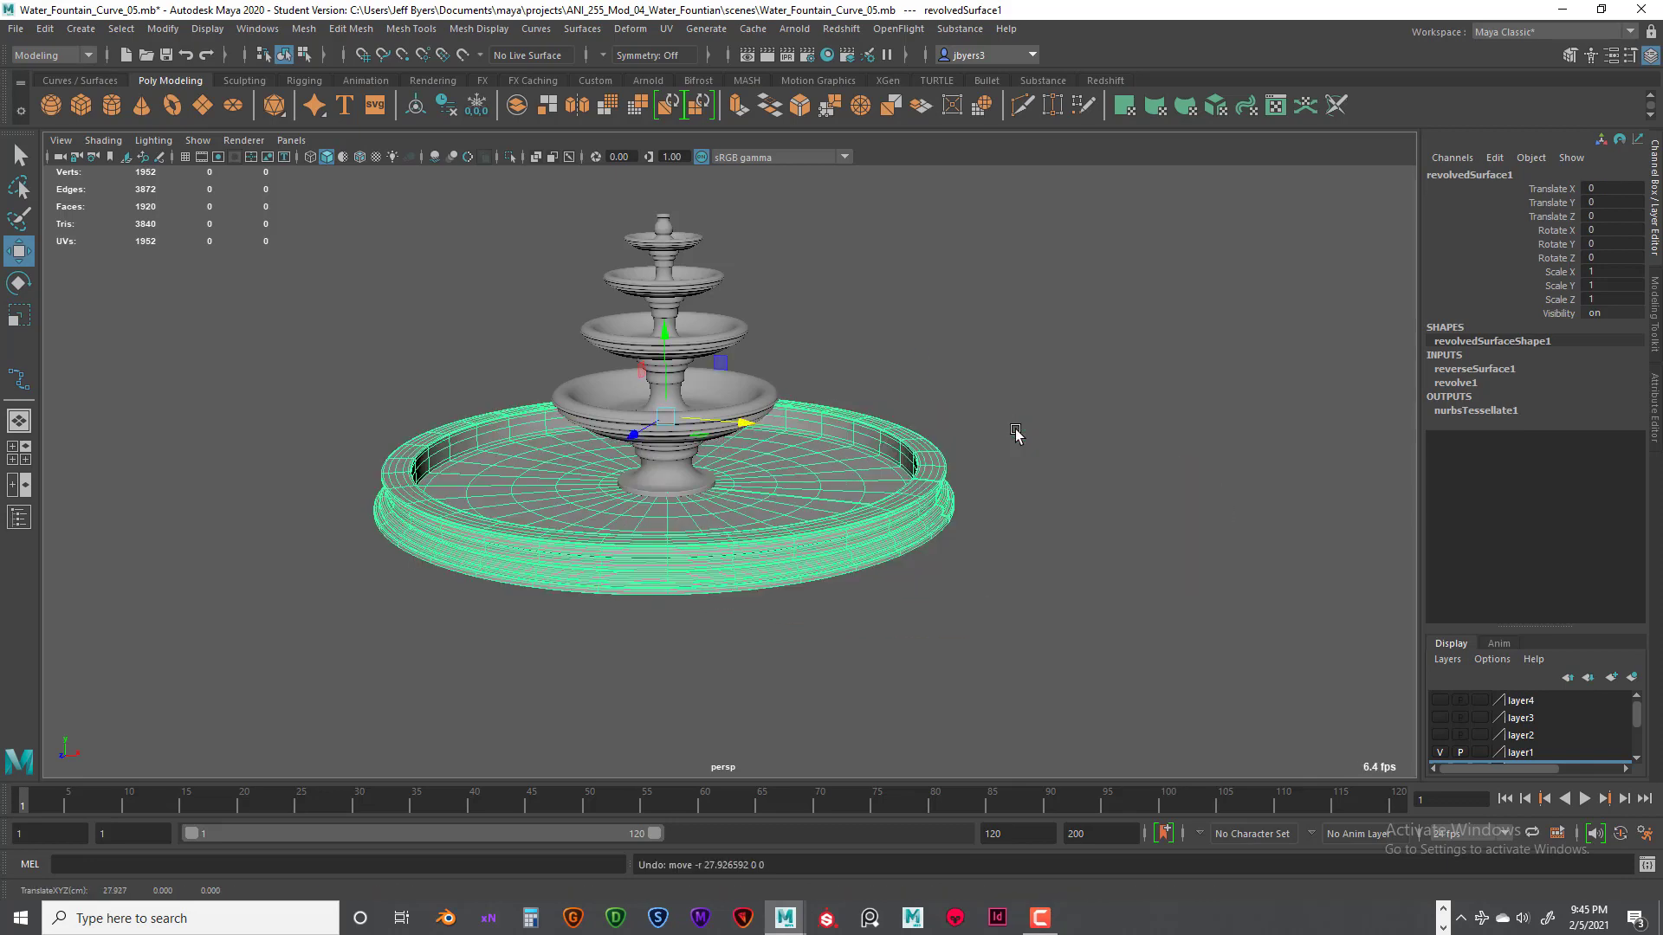
# Step: Show all object types in the viewport and move the polygon basin along X to about -61.2, beside the fountain
pyautogui.click(199, 141)
pyautogui.click(230, 195)
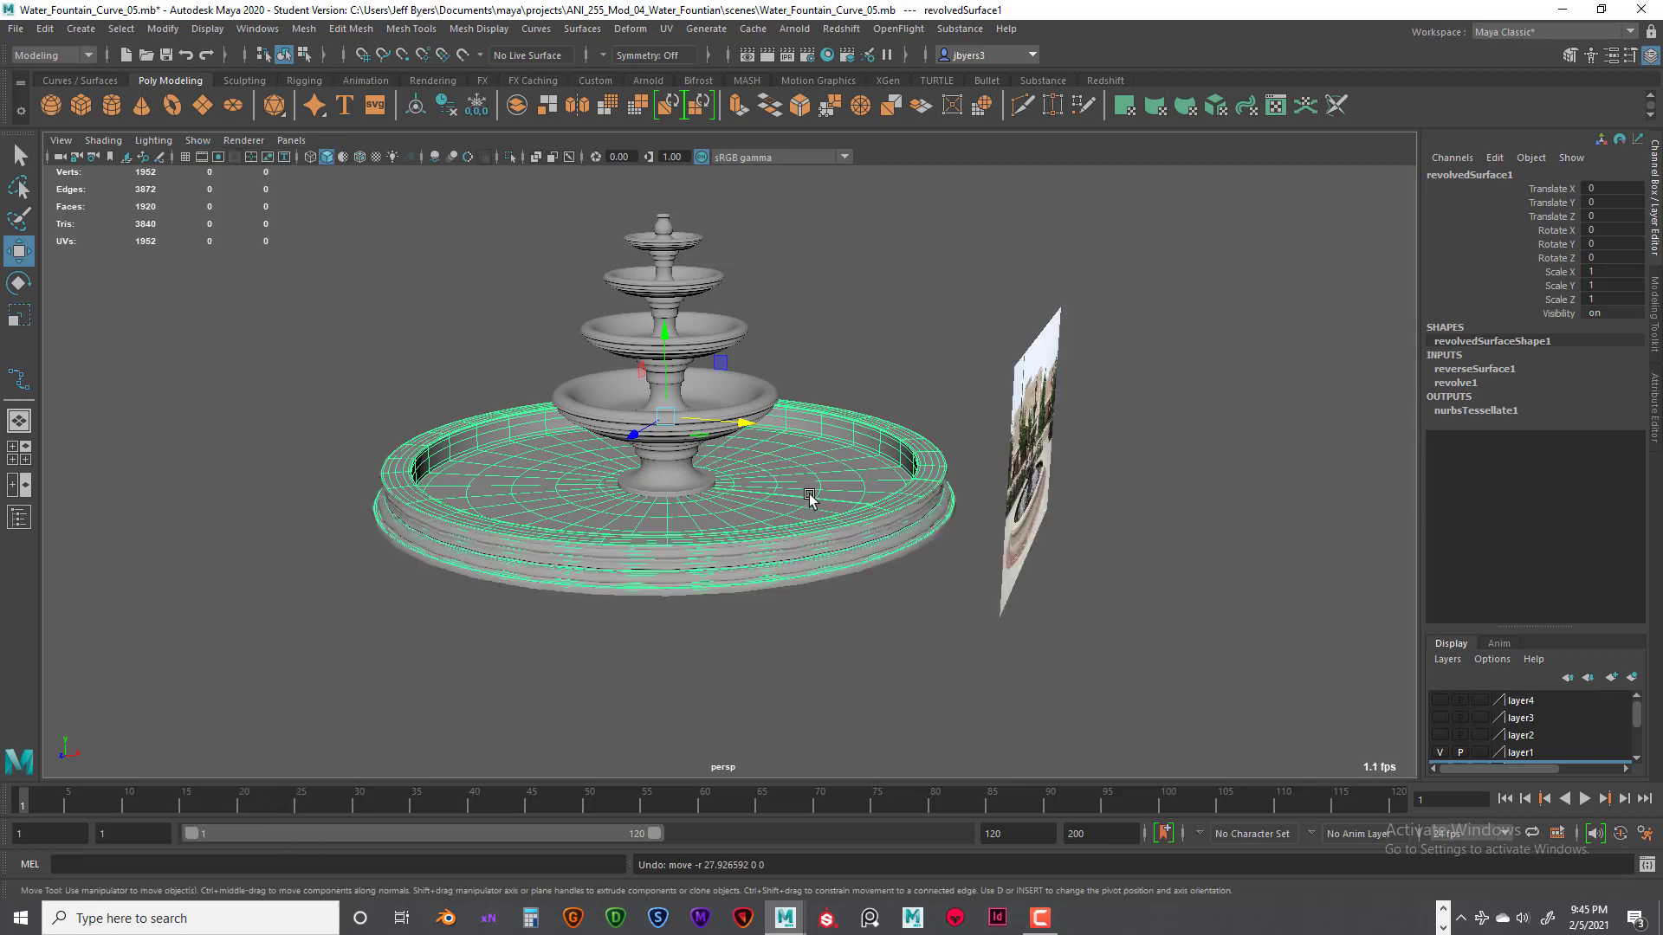
pyautogui.scroll(3, 777, 474)
pyautogui.click(847, 612)
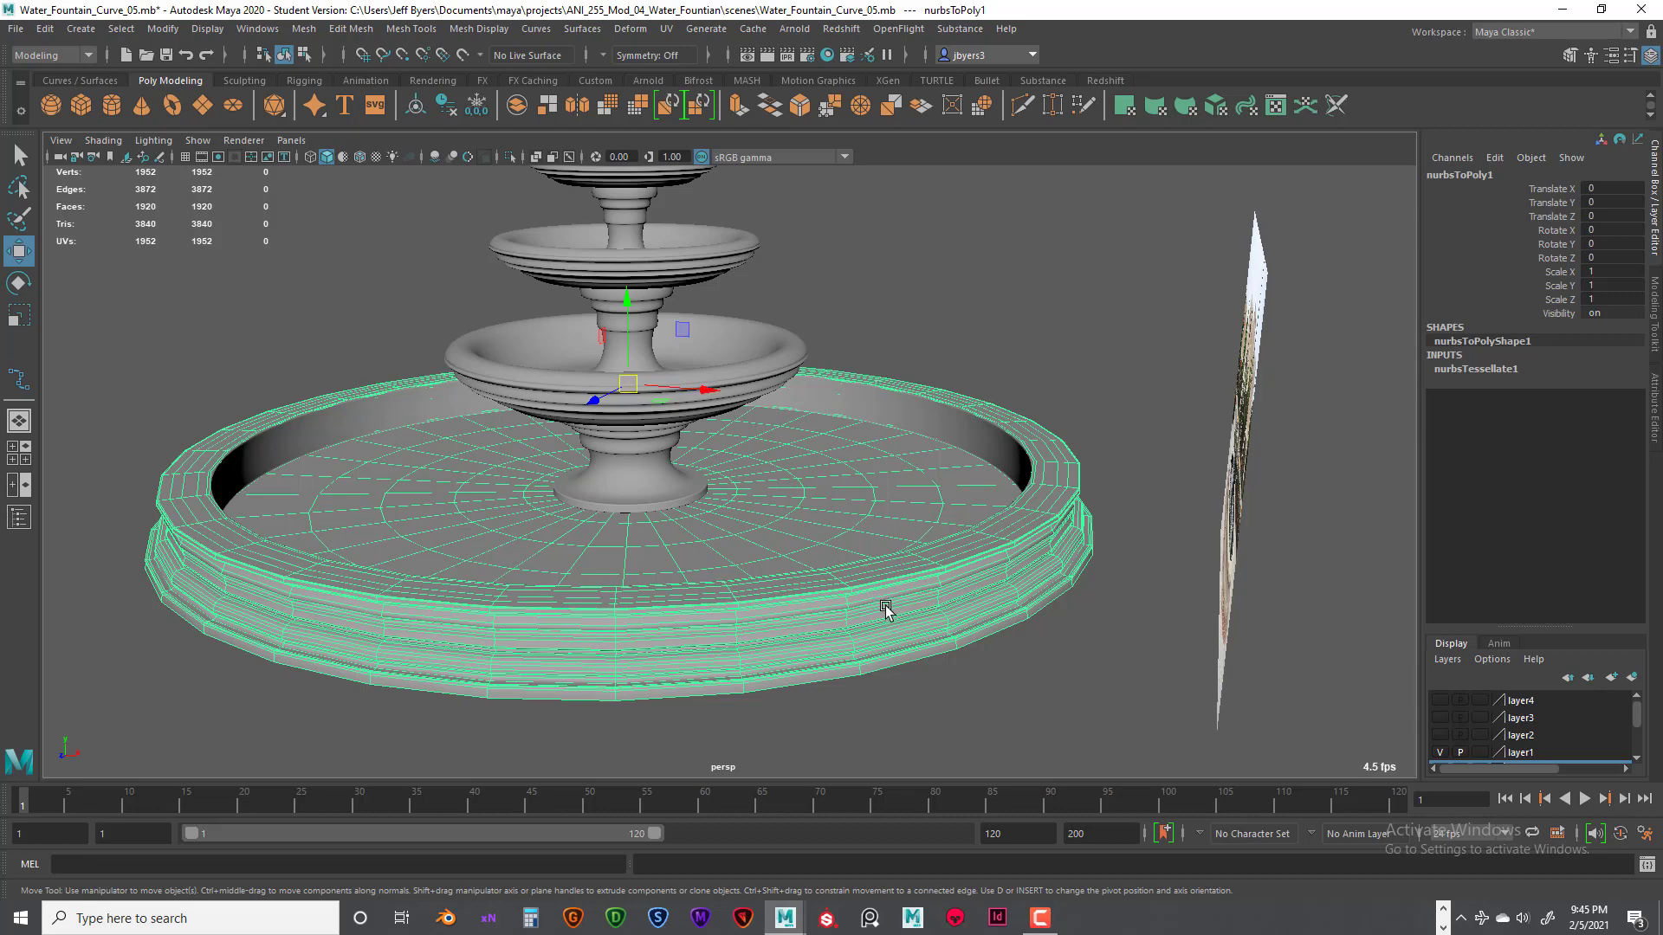
pyautogui.scroll(-10, 833, 428)
pyautogui.moveTo(736, 407); pyautogui.dragTo(391, 435)
# Step: Compare the NURBS and polygon basins, and move the polygon basin farther out to about -63.7 in X
pyautogui.click(568, 512)
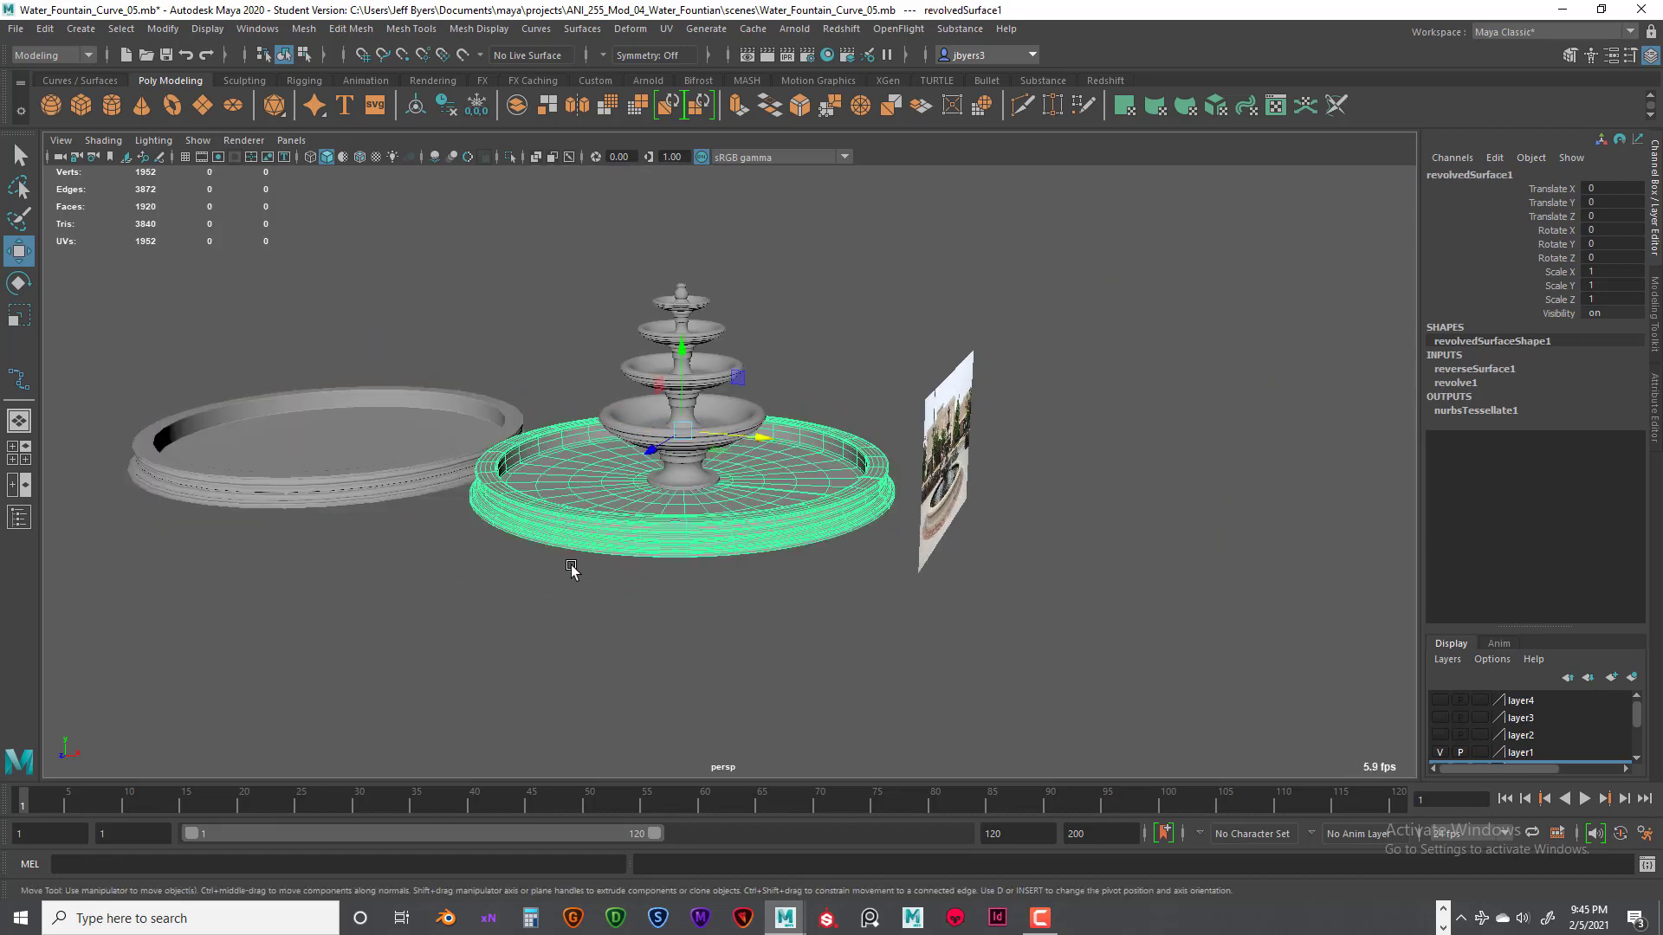
pyautogui.scroll(2, 646, 571)
pyautogui.keyDown('alt'); pyautogui.moveTo(646, 572); pyautogui.dragTo(557, 519); pyautogui.keyUp('alt')
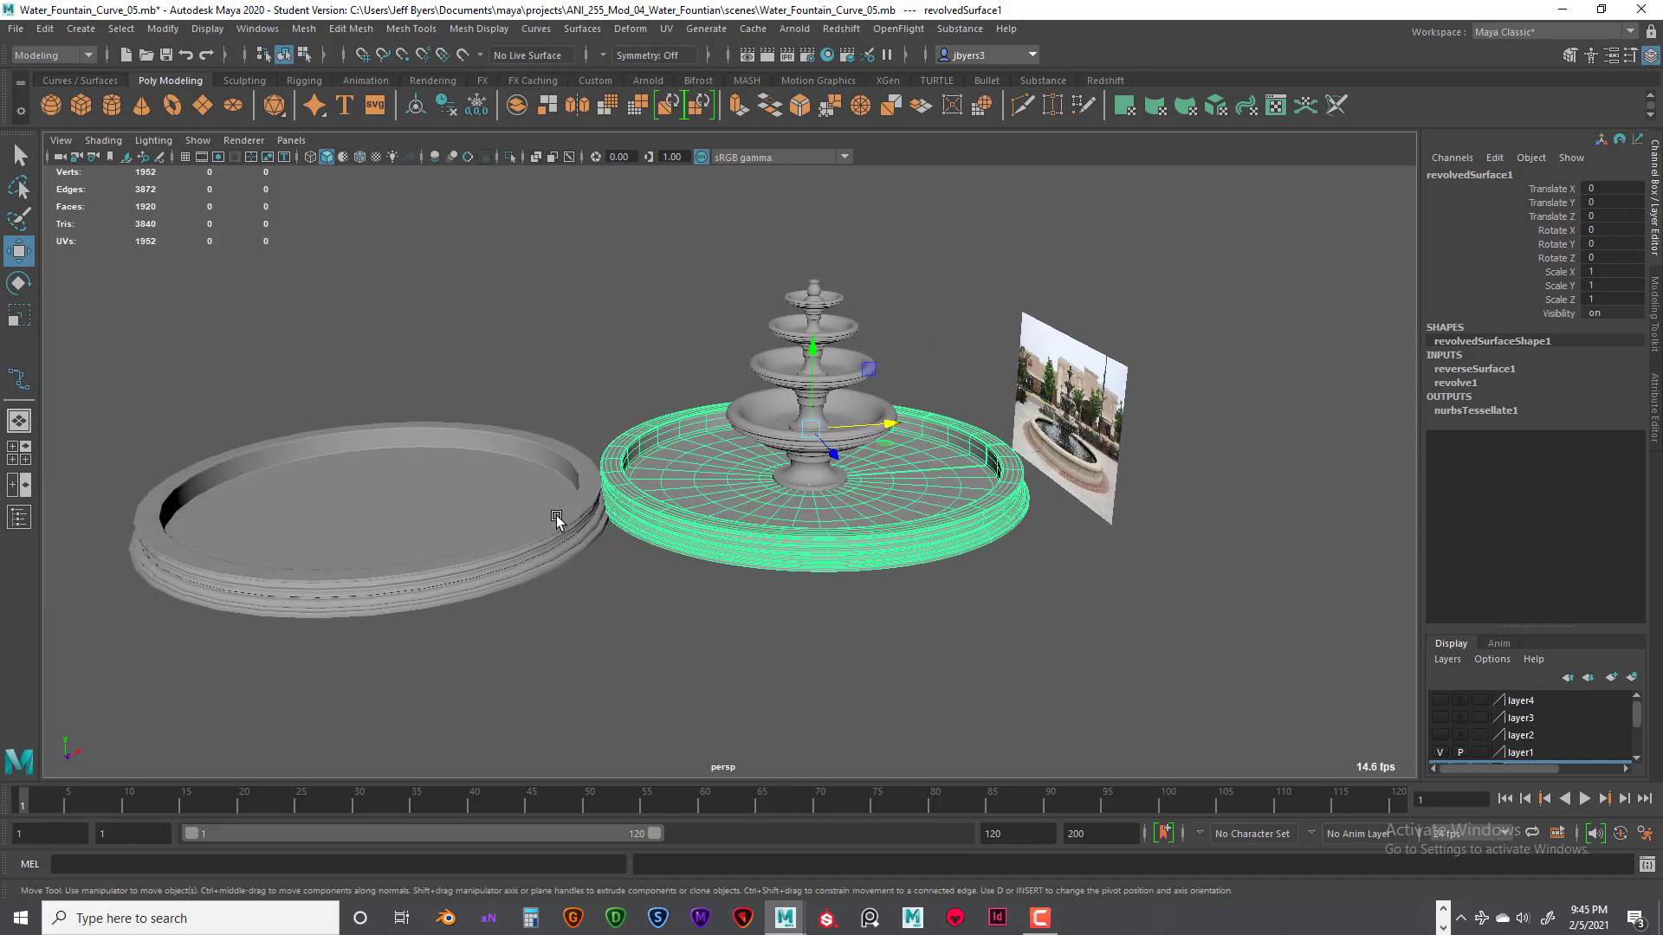
pyautogui.click(576, 523)
pyautogui.keyDown('alt'); pyautogui.moveTo(620, 534); pyautogui.dragTo(674, 583, button='middle'); pyautogui.keyUp('alt')
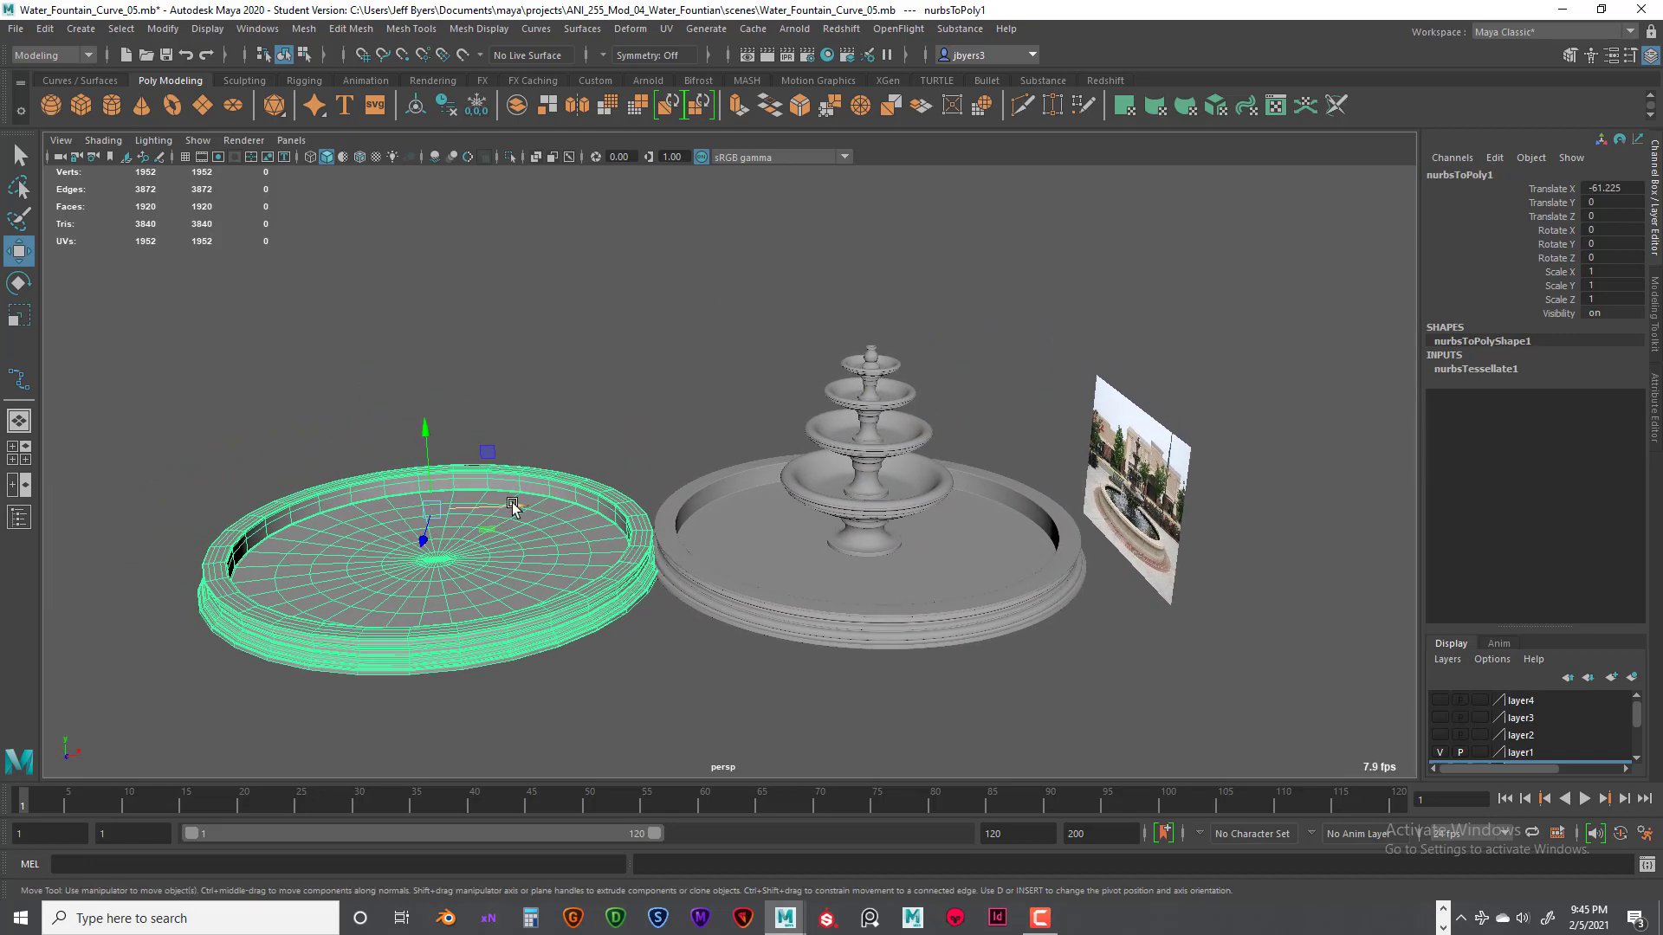
pyautogui.moveTo(508, 508); pyautogui.dragTo(495, 507)
# Step: Convert the fountain's lowest raised bowl from NURBS to polygons with the Control points tessellation method
pyautogui.moveTo(616, 545)
pyautogui.keyDown('alt'); pyautogui.mouseDown()
pyautogui.moveTo(624, 597)
pyautogui.moveTo(645, 533)
pyautogui.mouseUp(); pyautogui.keyUp('alt')
pyautogui.scroll(5, 623, 597)
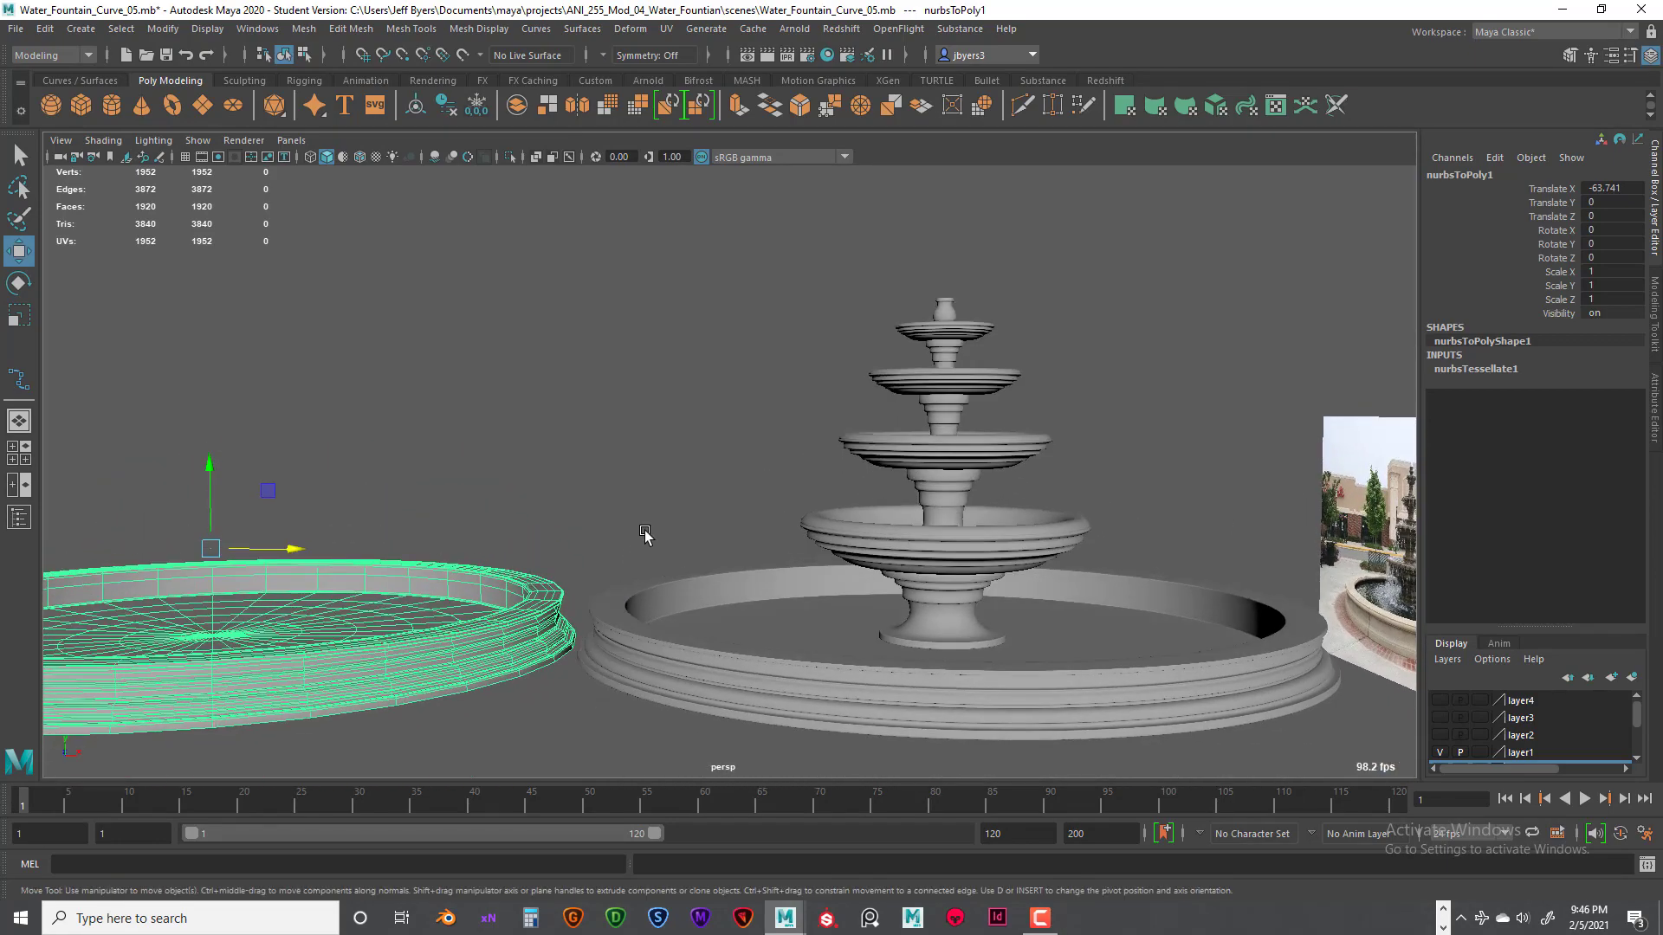
pyautogui.keyDown('alt'); pyautogui.moveTo(645, 533); pyautogui.dragTo(599, 520, button='middle'); pyautogui.keyUp('alt')
pyautogui.keyDown('alt'); pyautogui.moveTo(816, 552); pyautogui.dragTo(875, 568); pyautogui.keyUp('alt')
pyautogui.click(836, 537)
pyautogui.keyDown('alt'); pyautogui.moveTo(874, 568); pyautogui.dragTo(822, 555, button='right'); pyautogui.keyUp('alt')
pyautogui.keyDown('alt'); pyautogui.moveTo(818, 554); pyautogui.dragTo(815, 538); pyautogui.keyUp('alt')
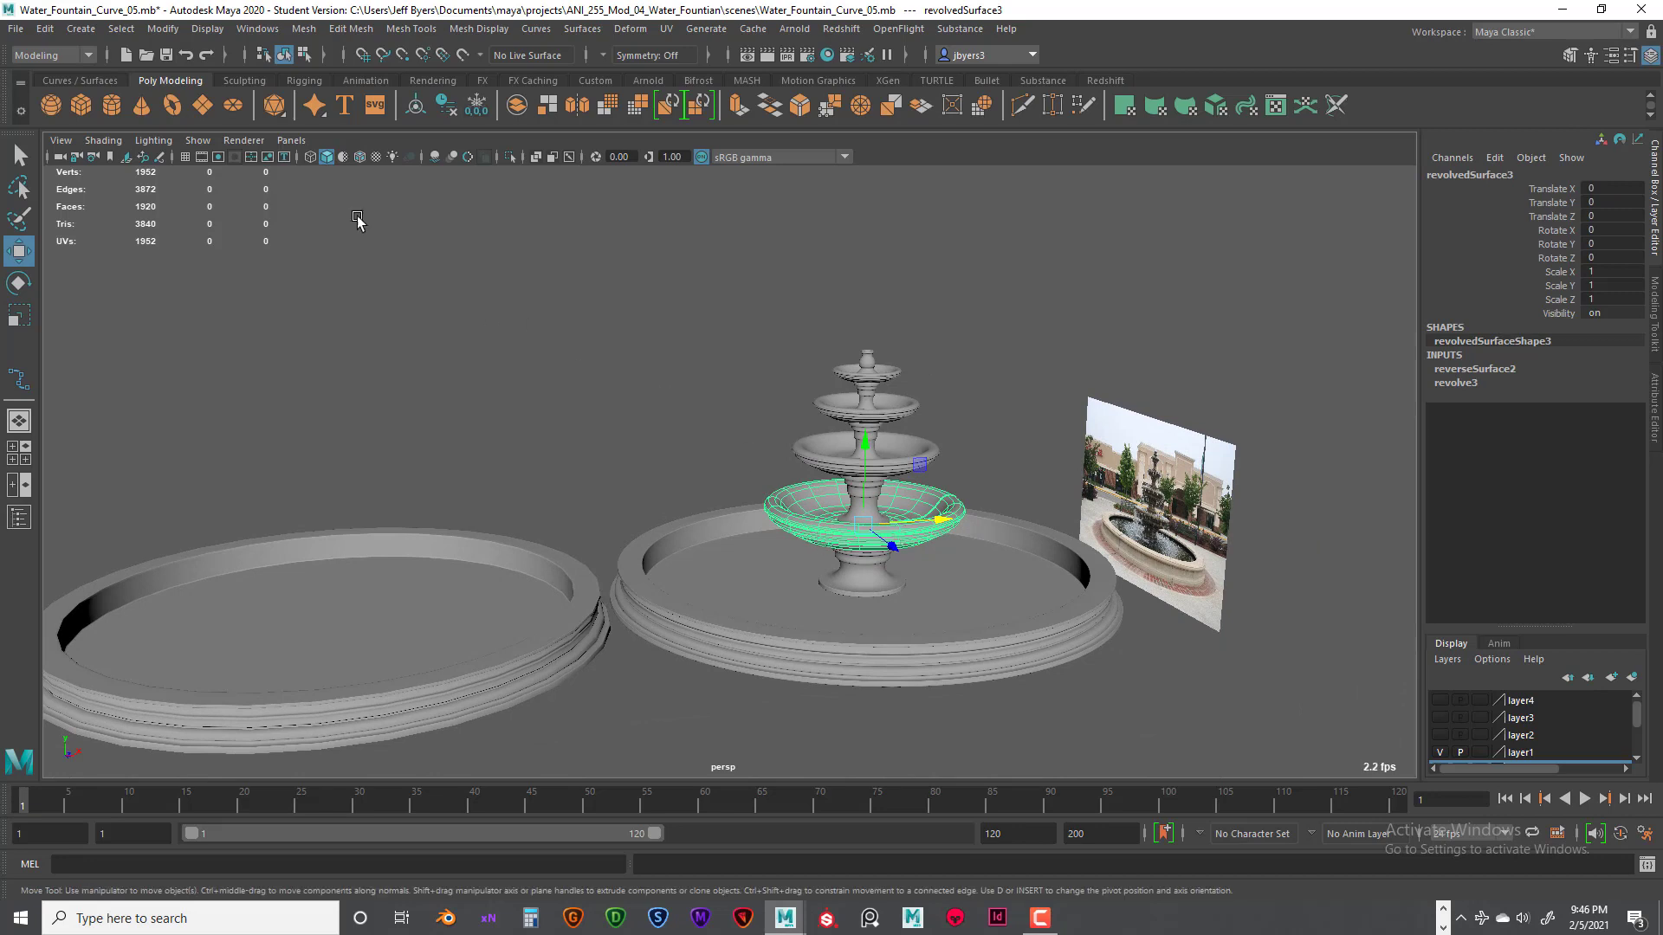
pyautogui.click(163, 28)
pyautogui.moveTo(251, 450)
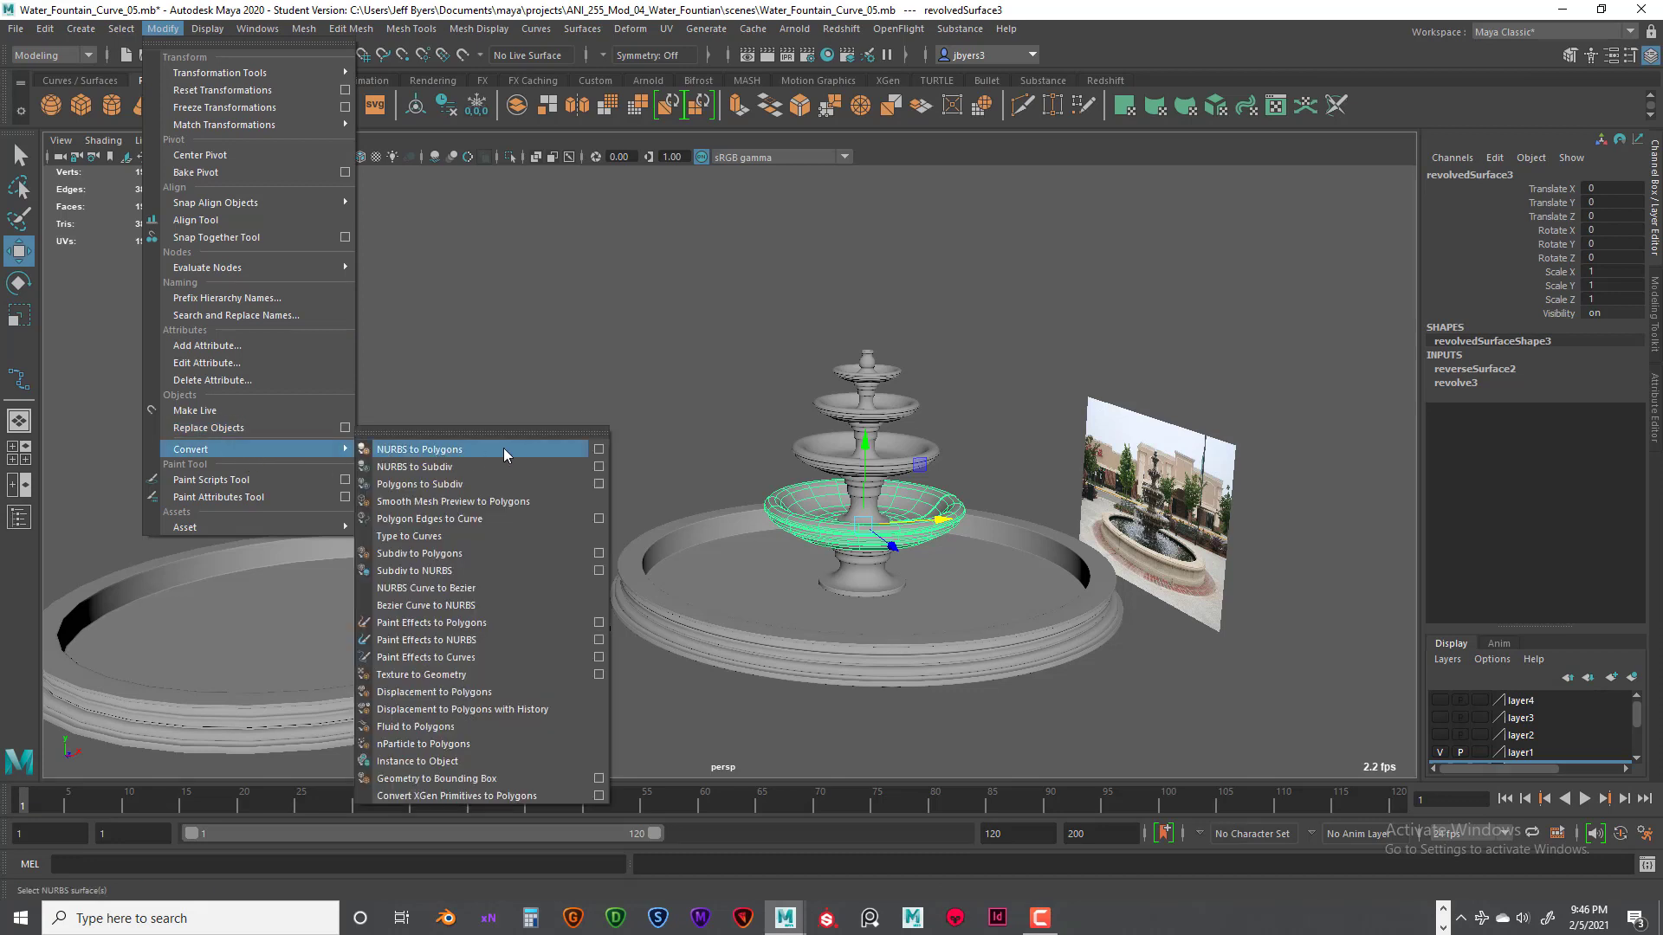
pyautogui.click(599, 449)
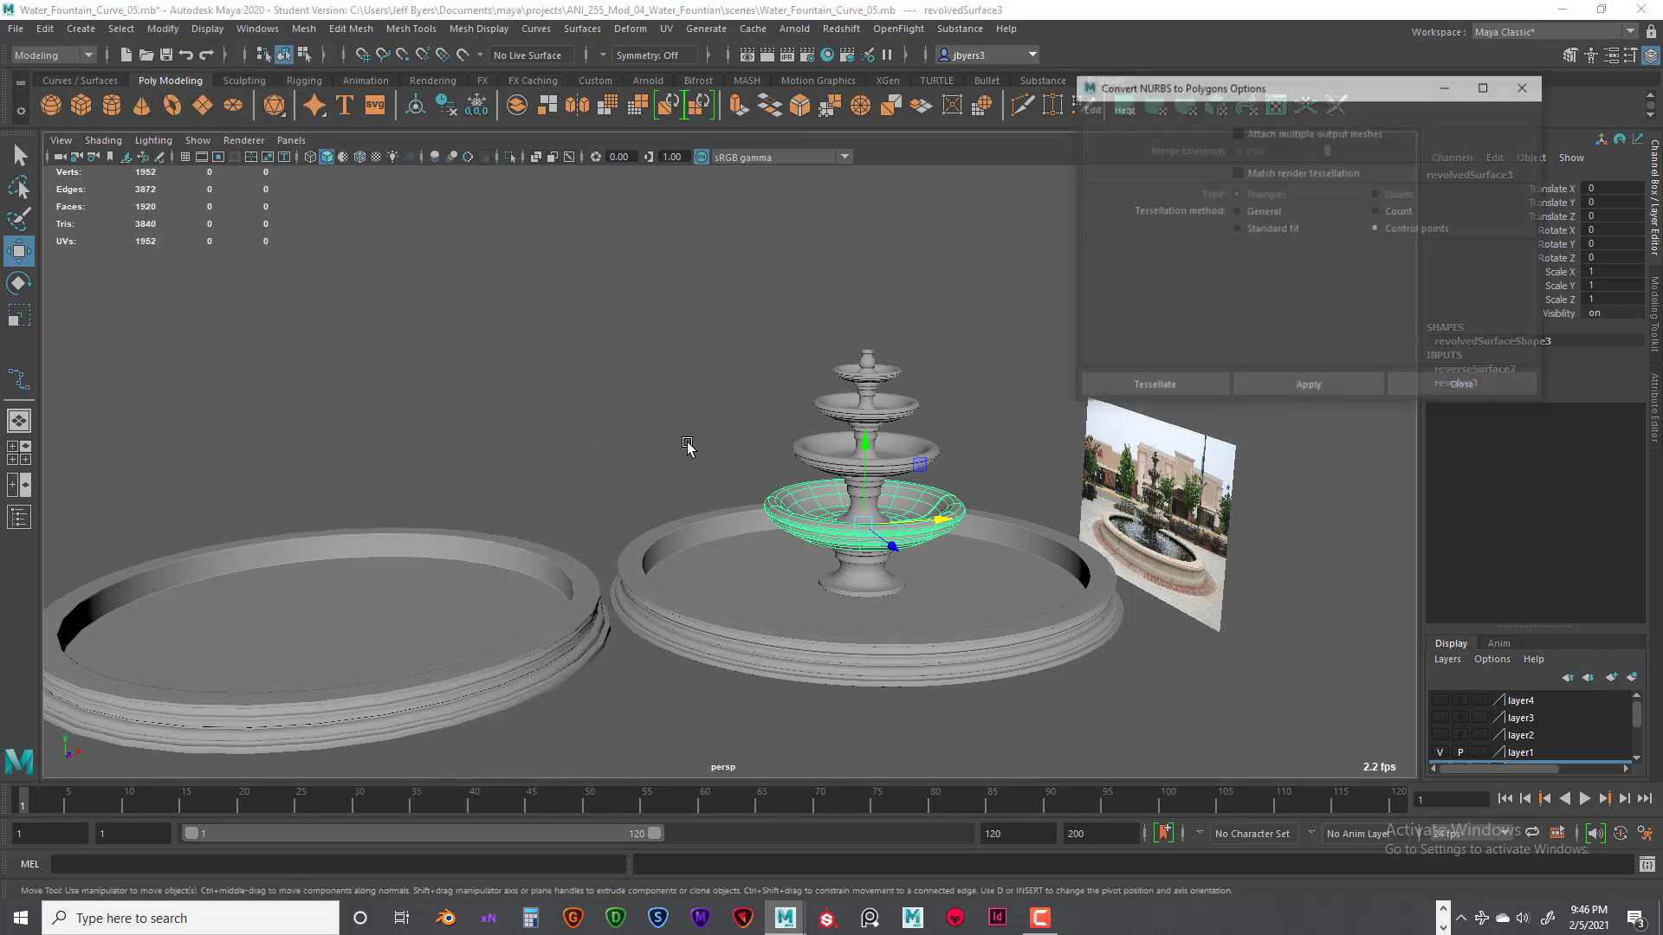
pyautogui.click(1178, 384)
pyautogui.scroll(-3, 957, 554)
pyautogui.scroll(5, 957, 554)
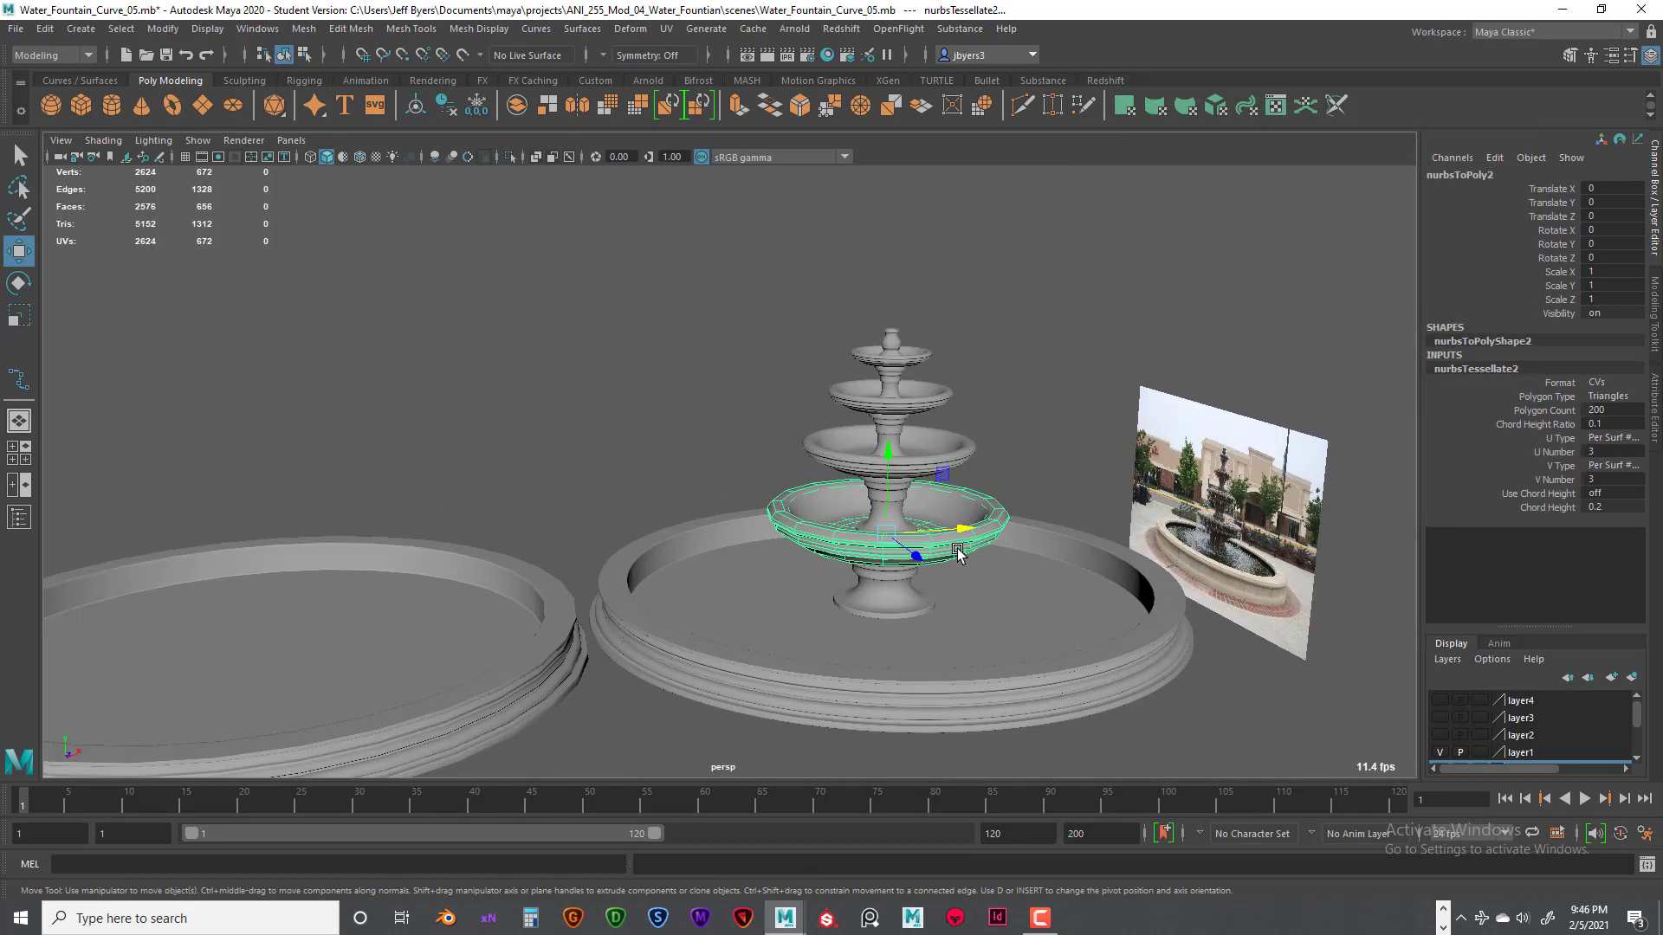
# Step: Move the polygon bowl along X to about -66, over the polygon basin beside the fountain
pyautogui.moveTo(1015, 552); pyautogui.dragTo(237, 557)
pyautogui.scroll(-2, 347, 558)
pyautogui.moveTo(402, 563); pyautogui.dragTo(299, 563)
pyautogui.keyDown('alt'); pyautogui.moveTo(840, 524); pyautogui.dragTo(798, 555); pyautogui.keyUp('alt')
pyautogui.click(852, 504)
pyautogui.click(246, 527)
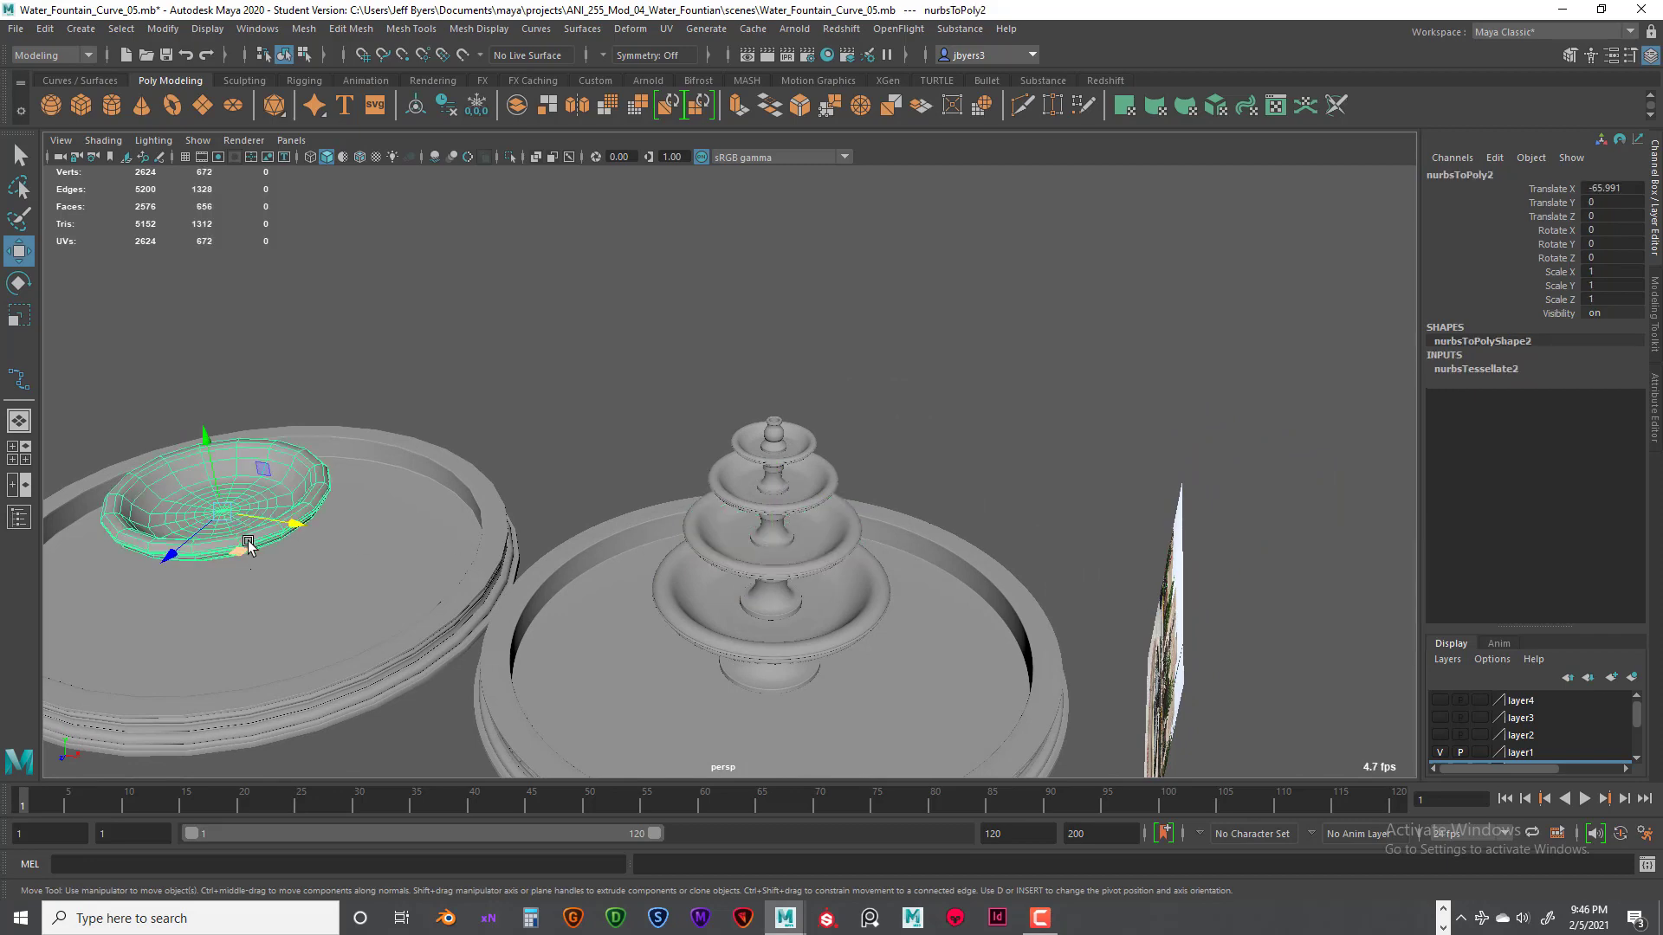
# Step: Duplicate the fountain's lowest raised NURBS bowl and show the front view at full size
pyautogui.keyDown('alt'); pyautogui.moveTo(581, 521); pyautogui.dragTo(734, 486); pyautogui.keyUp('alt')
pyautogui.keyDown('alt'); pyautogui.moveTo(735, 486); pyautogui.dragTo(691, 482, button='middle'); pyautogui.keyUp('alt')
pyautogui.keyDown('alt'); pyautogui.moveTo(691, 482); pyautogui.dragTo(846, 512, button='right'); pyautogui.keyUp('alt')
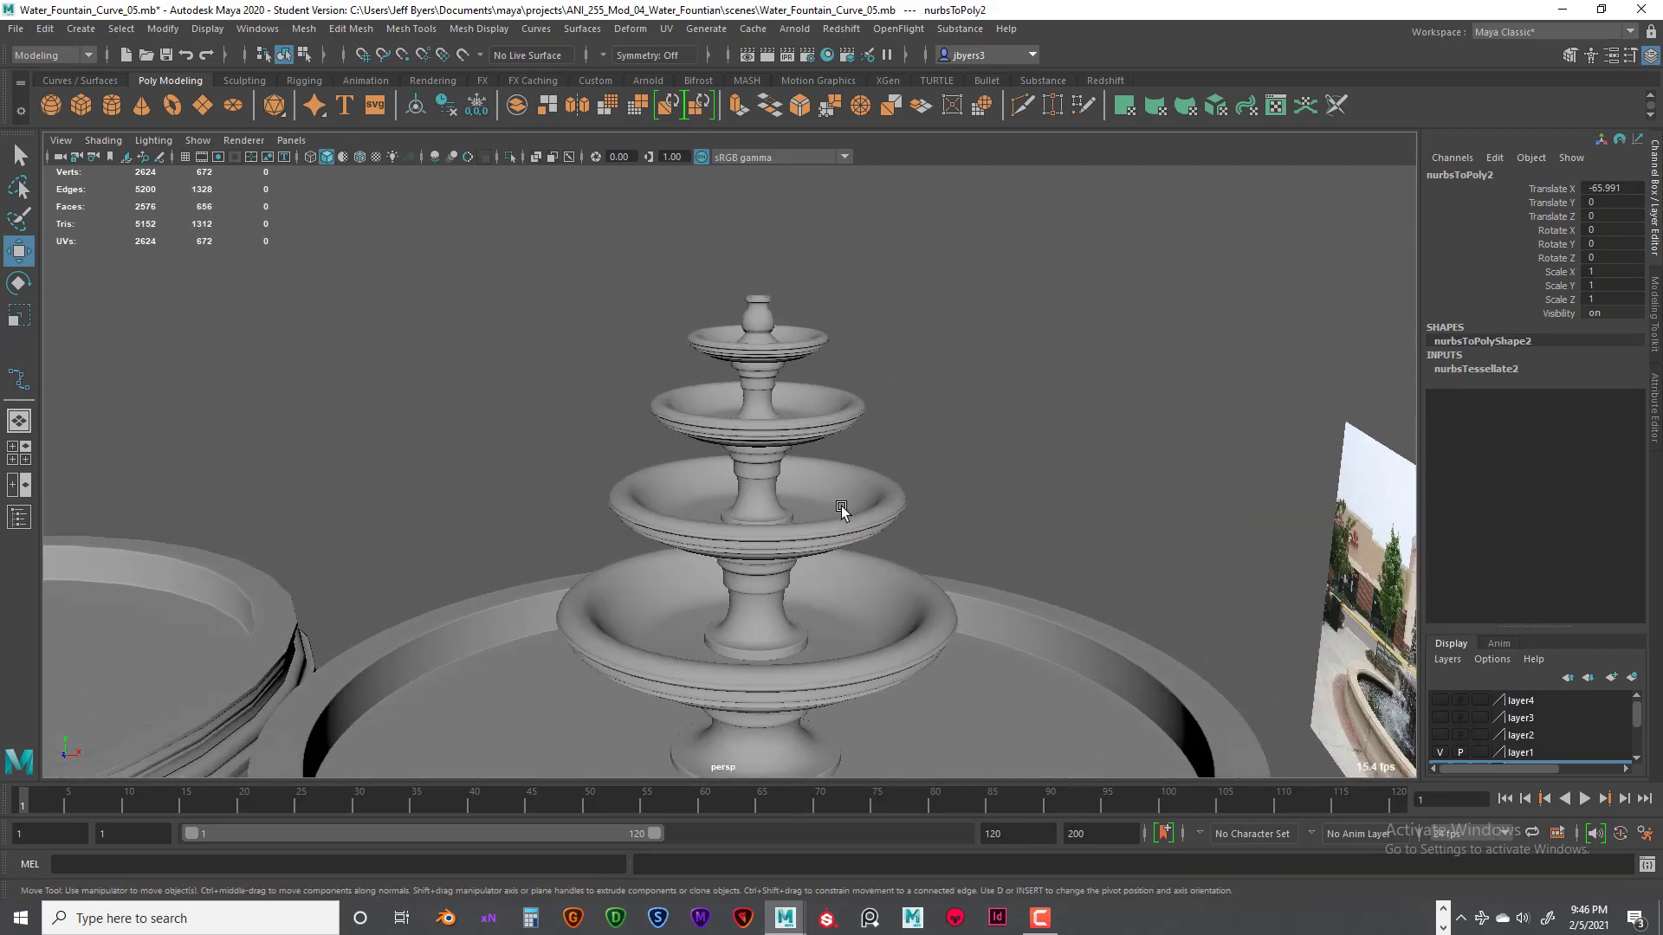
pyautogui.scroll(3, 835, 505)
pyautogui.click(892, 637)
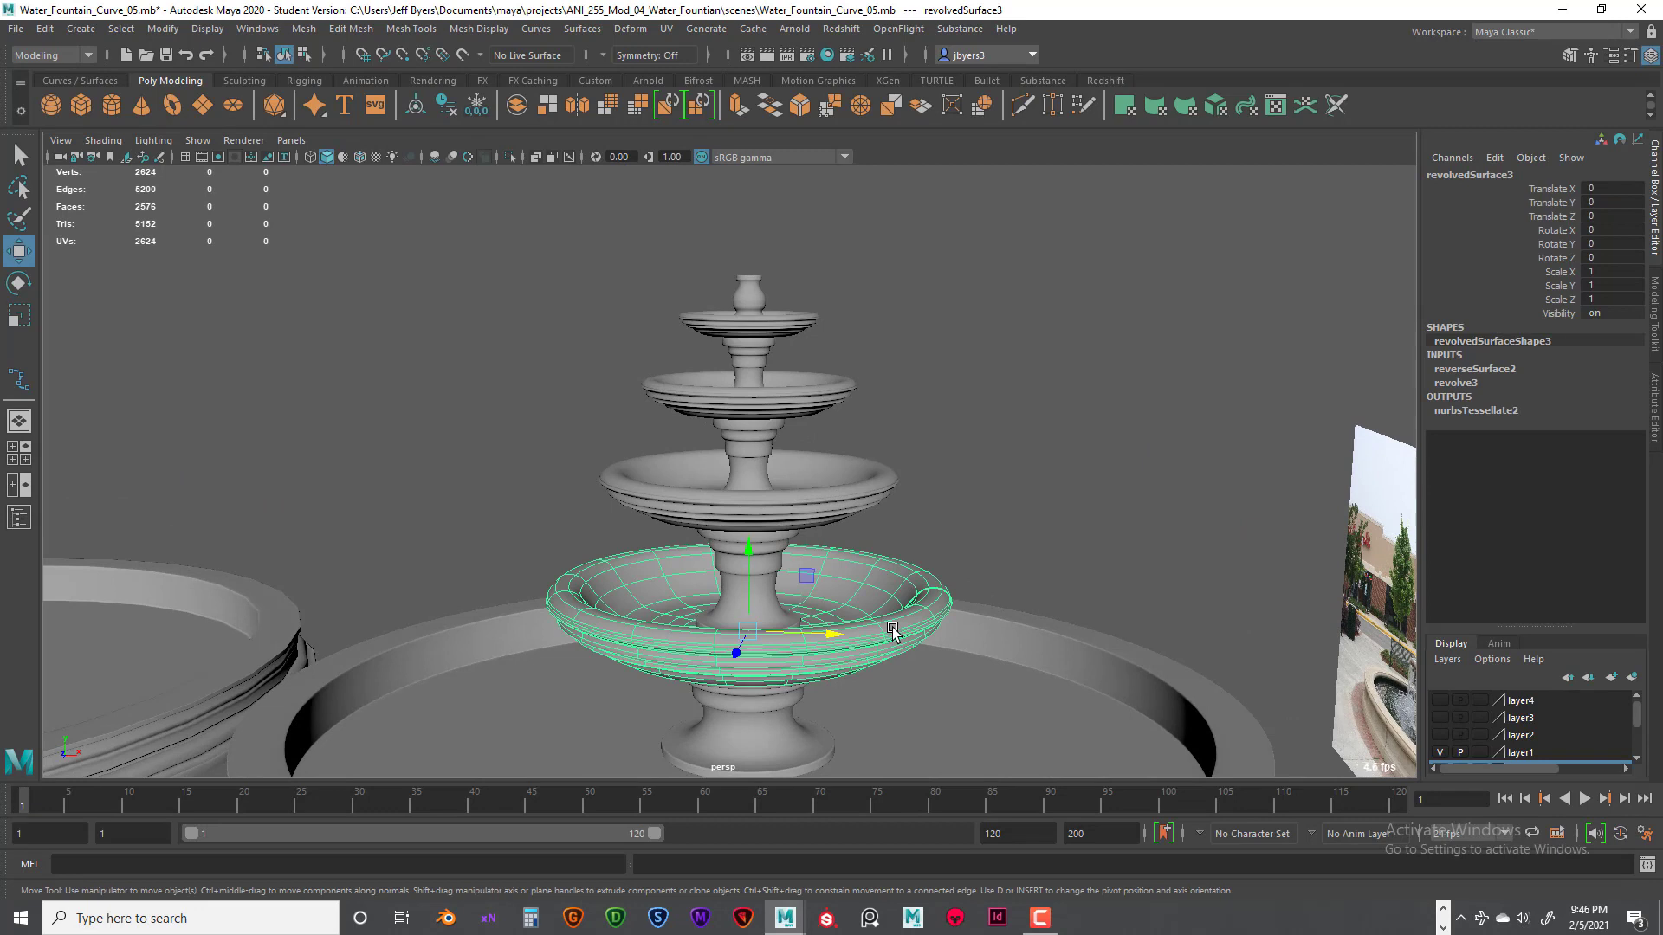
pyautogui.hotkey('ctrl', 'd')
pyautogui.press('space')
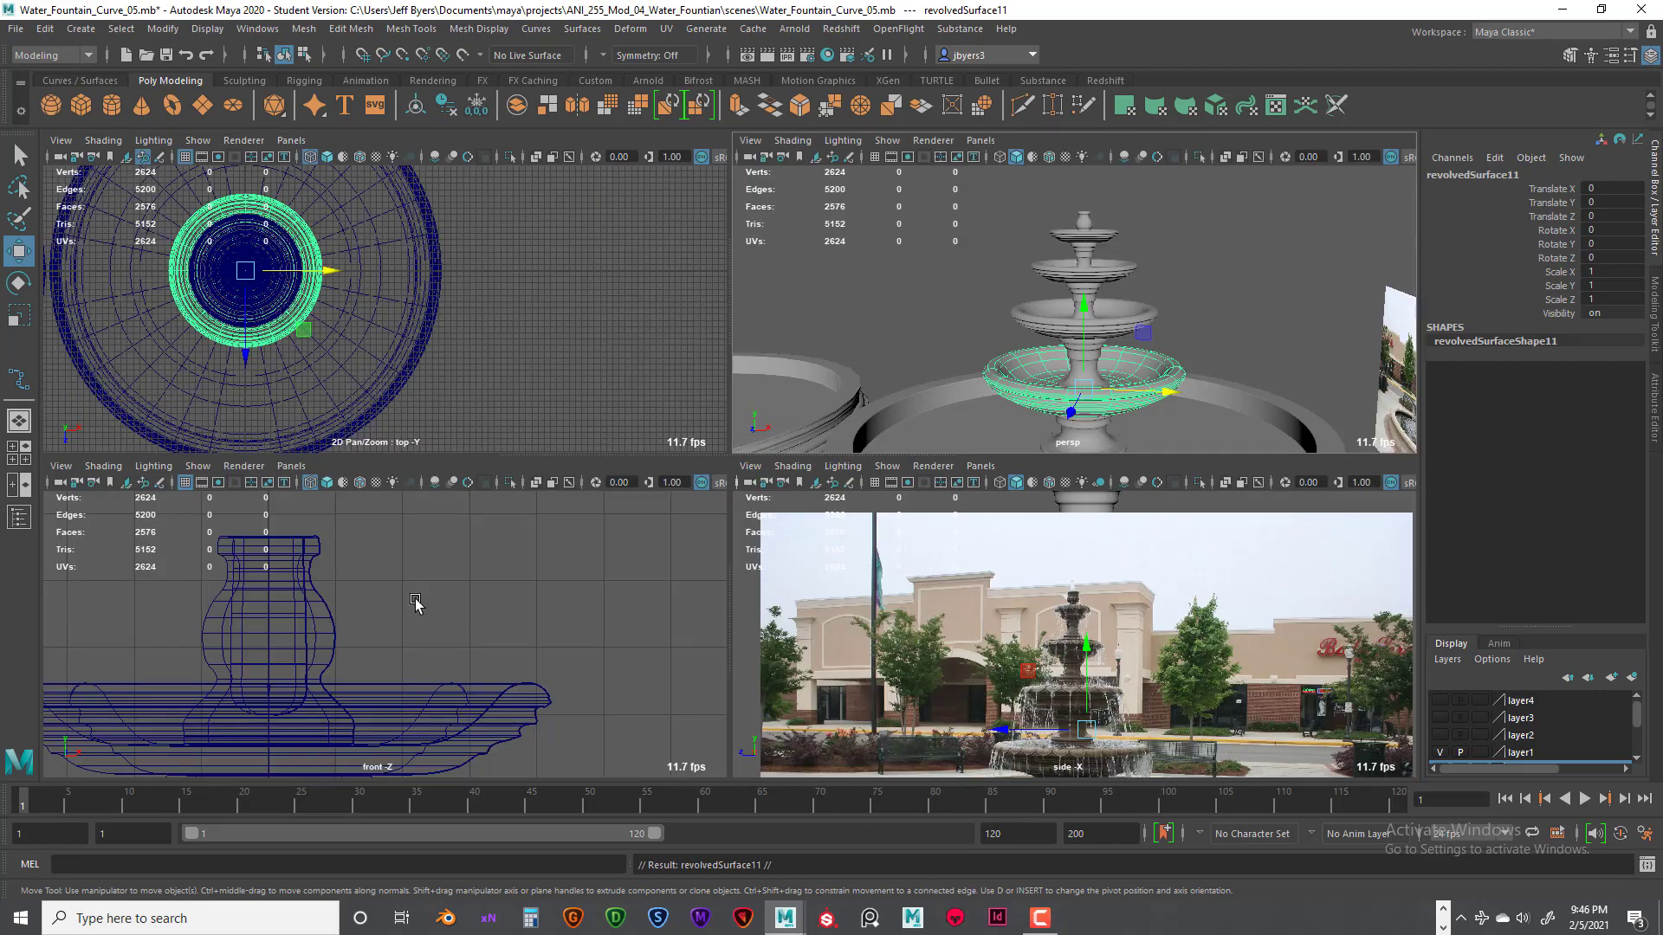
pyautogui.press('space')
# Step: Raise the duplicated bowl to about 8.454 in Y, onto the pedestal beneath the second bowl
pyautogui.scroll(-3, 575, 592)
pyautogui.keyDown('alt'); pyautogui.moveTo(575, 594); pyautogui.dragTo(639, 362, button='middle'); pyautogui.keyUp('alt')
pyautogui.scroll(3, 639, 362)
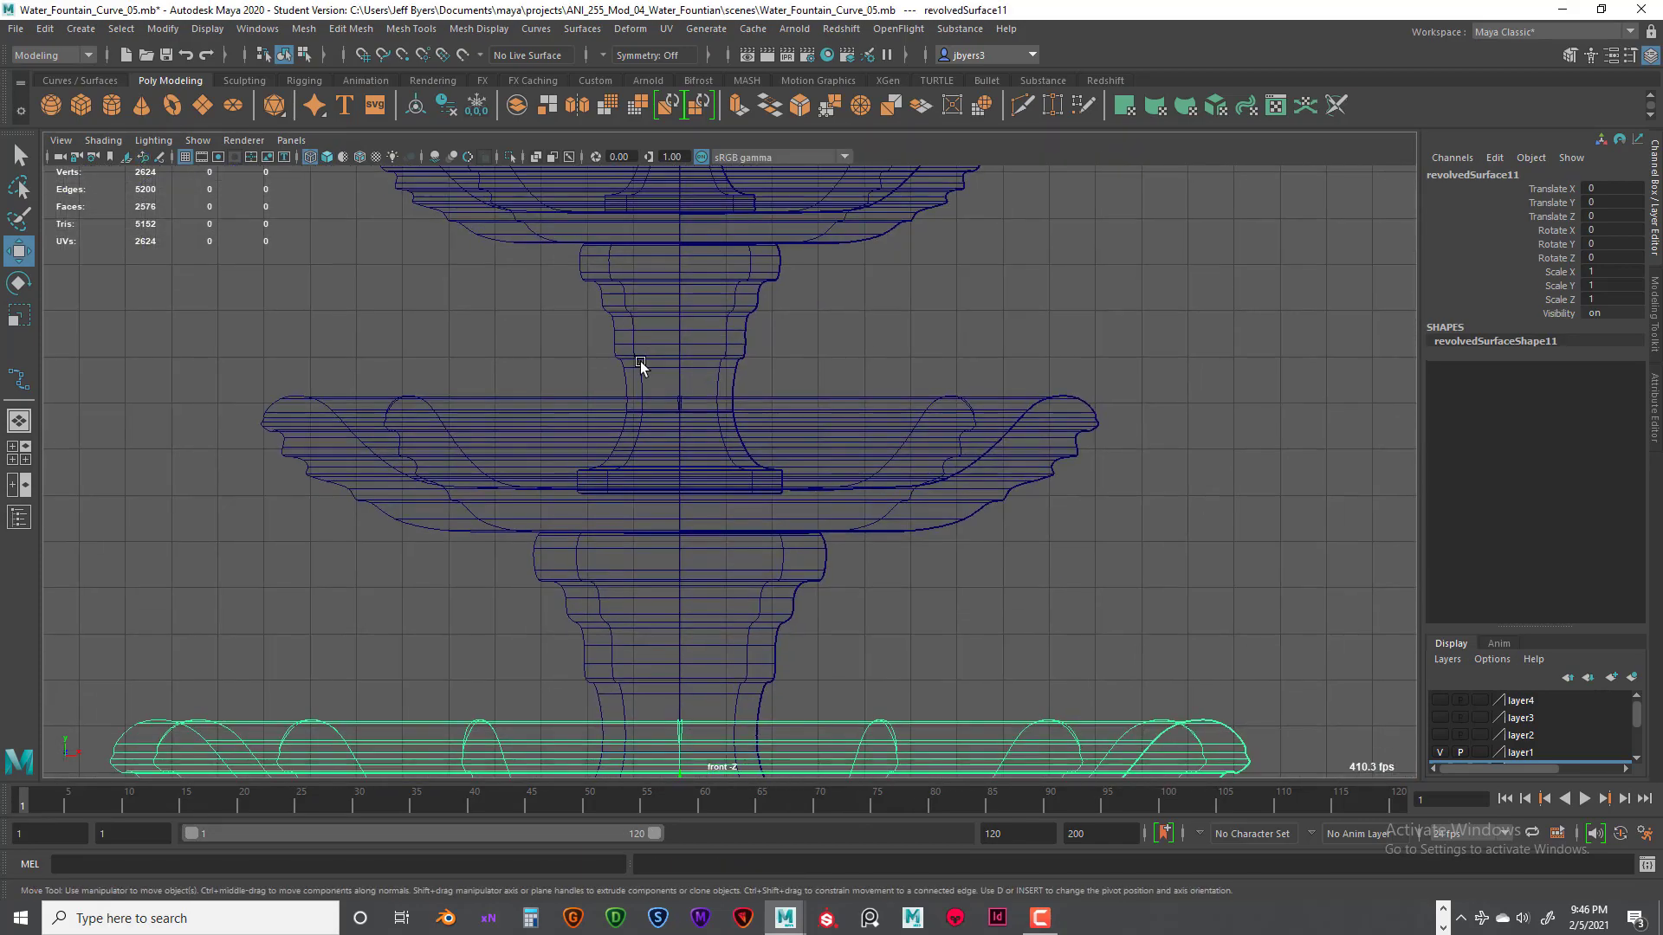
pyautogui.scroll(-4, 646, 500)
pyautogui.keyDown('alt'); pyautogui.moveTo(646, 512); pyautogui.dragTo(631, 382, button='middle'); pyautogui.keyUp('alt')
pyautogui.scroll(-1, 632, 382)
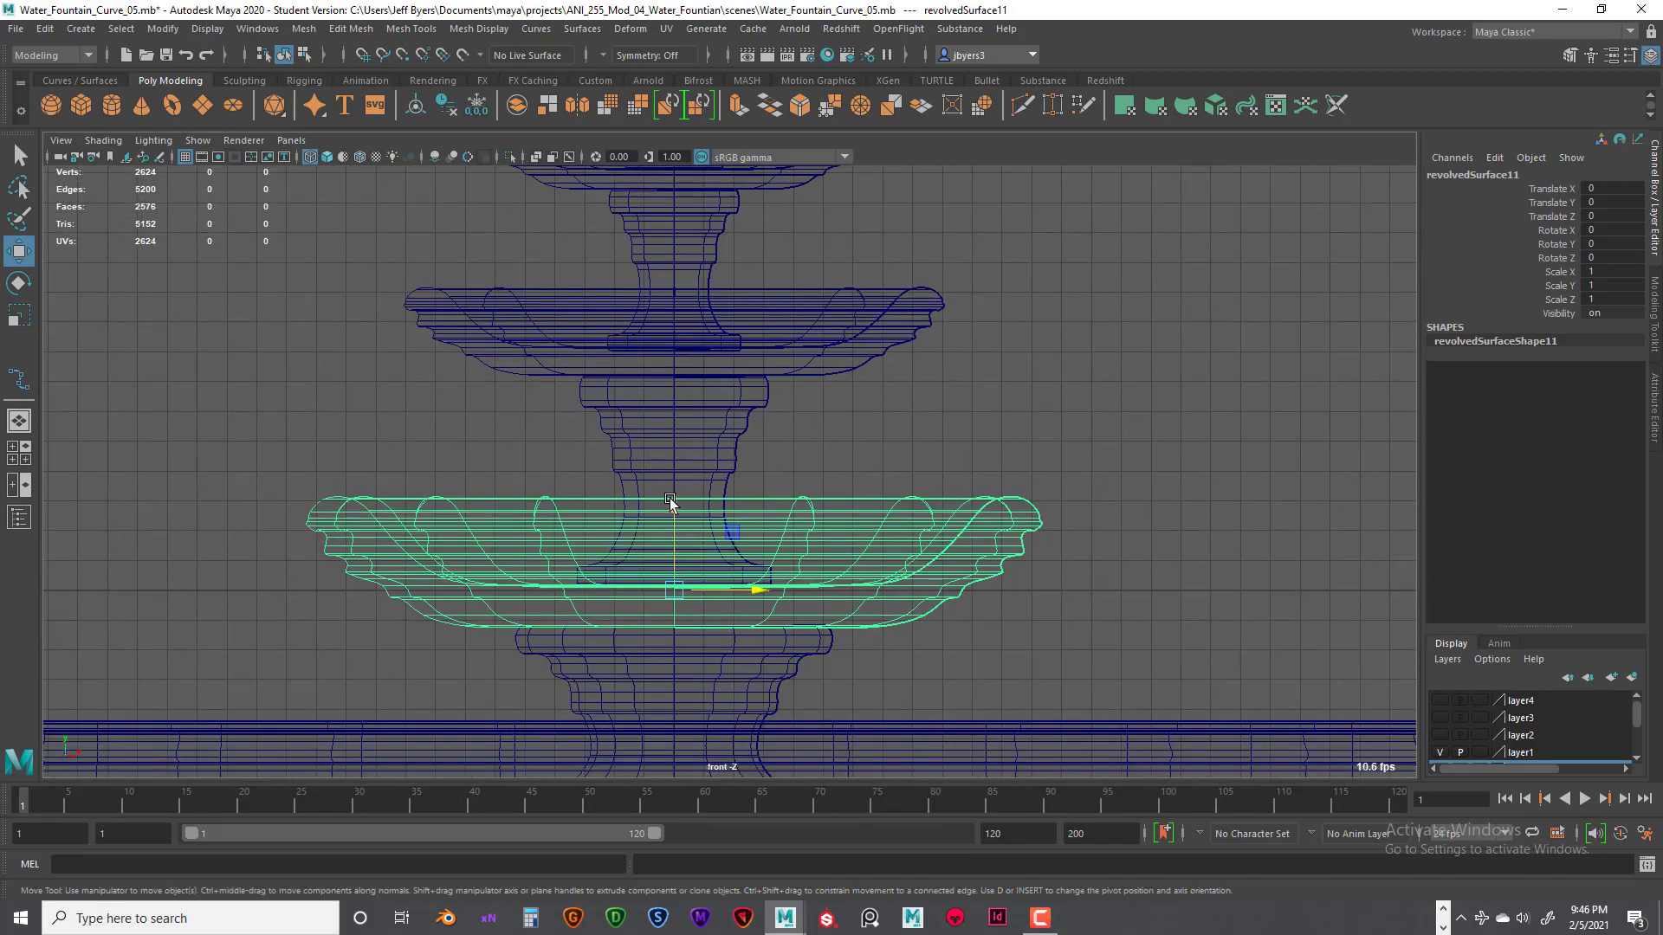
pyautogui.moveTo(673, 509); pyautogui.dragTo(693, 253)
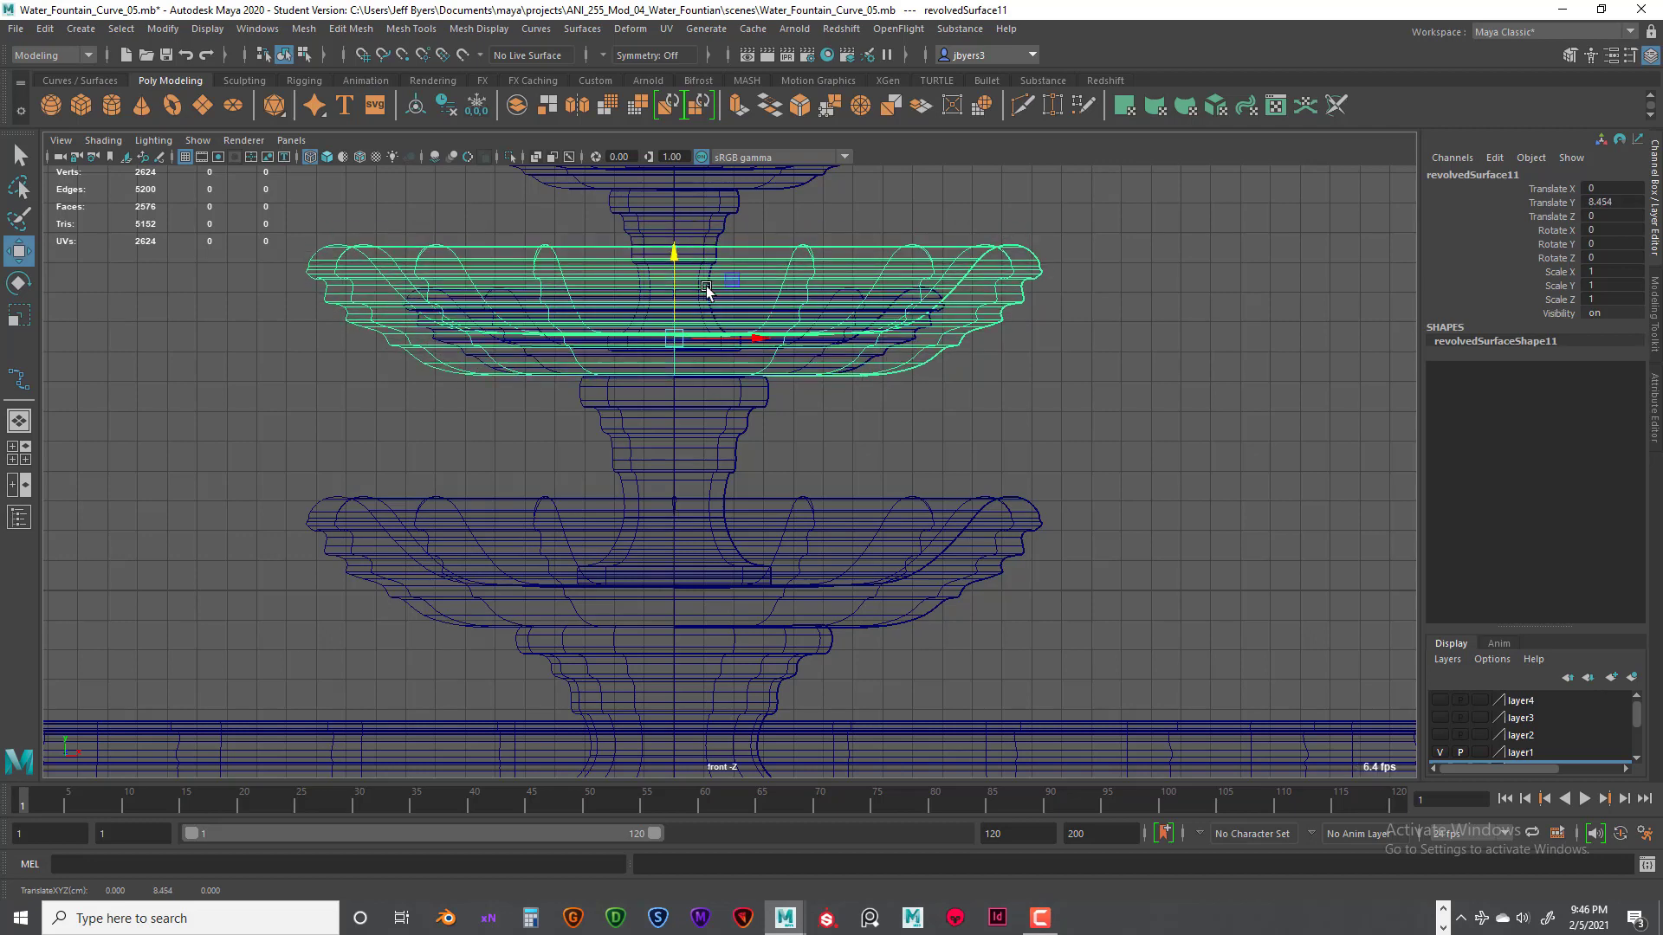
# Step: Move the duplicated bowl's pivot down to the centre of its underside, at the pedestal's top
pyautogui.scroll(2, 693, 253)
pyautogui.keyDown('alt'); pyautogui.moveTo(726, 331); pyautogui.dragTo(726, 563, button='middle'); pyautogui.keyUp('alt')
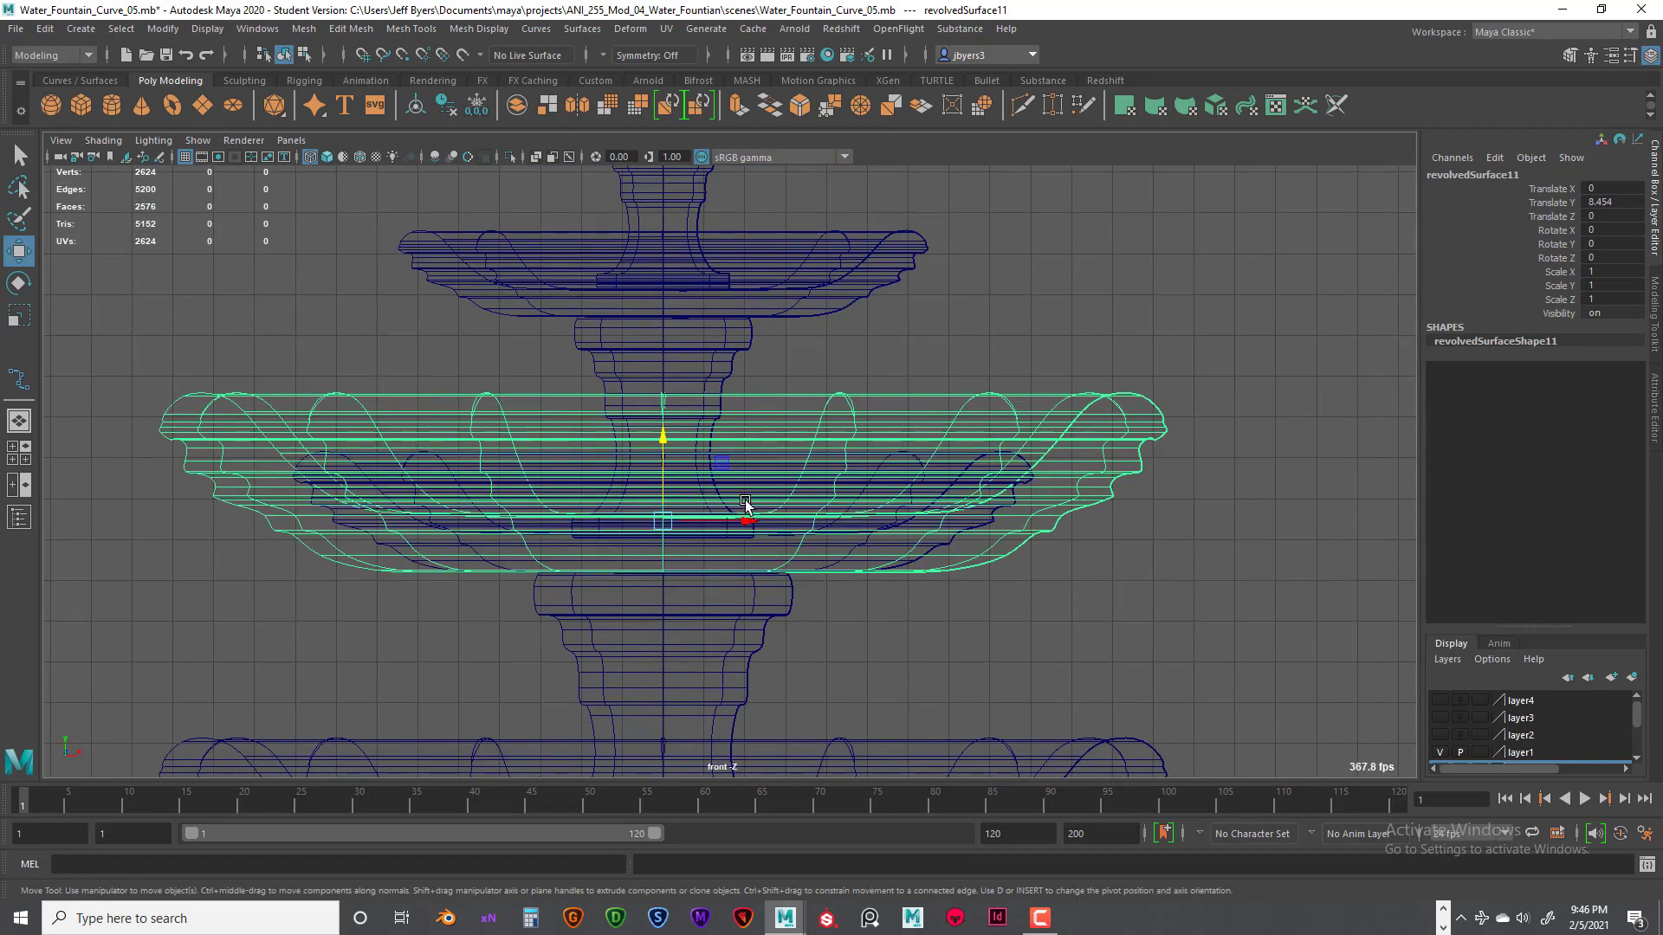
pyautogui.press('d')
pyautogui.moveTo(665, 441); pyautogui.dragTo(666, 491)
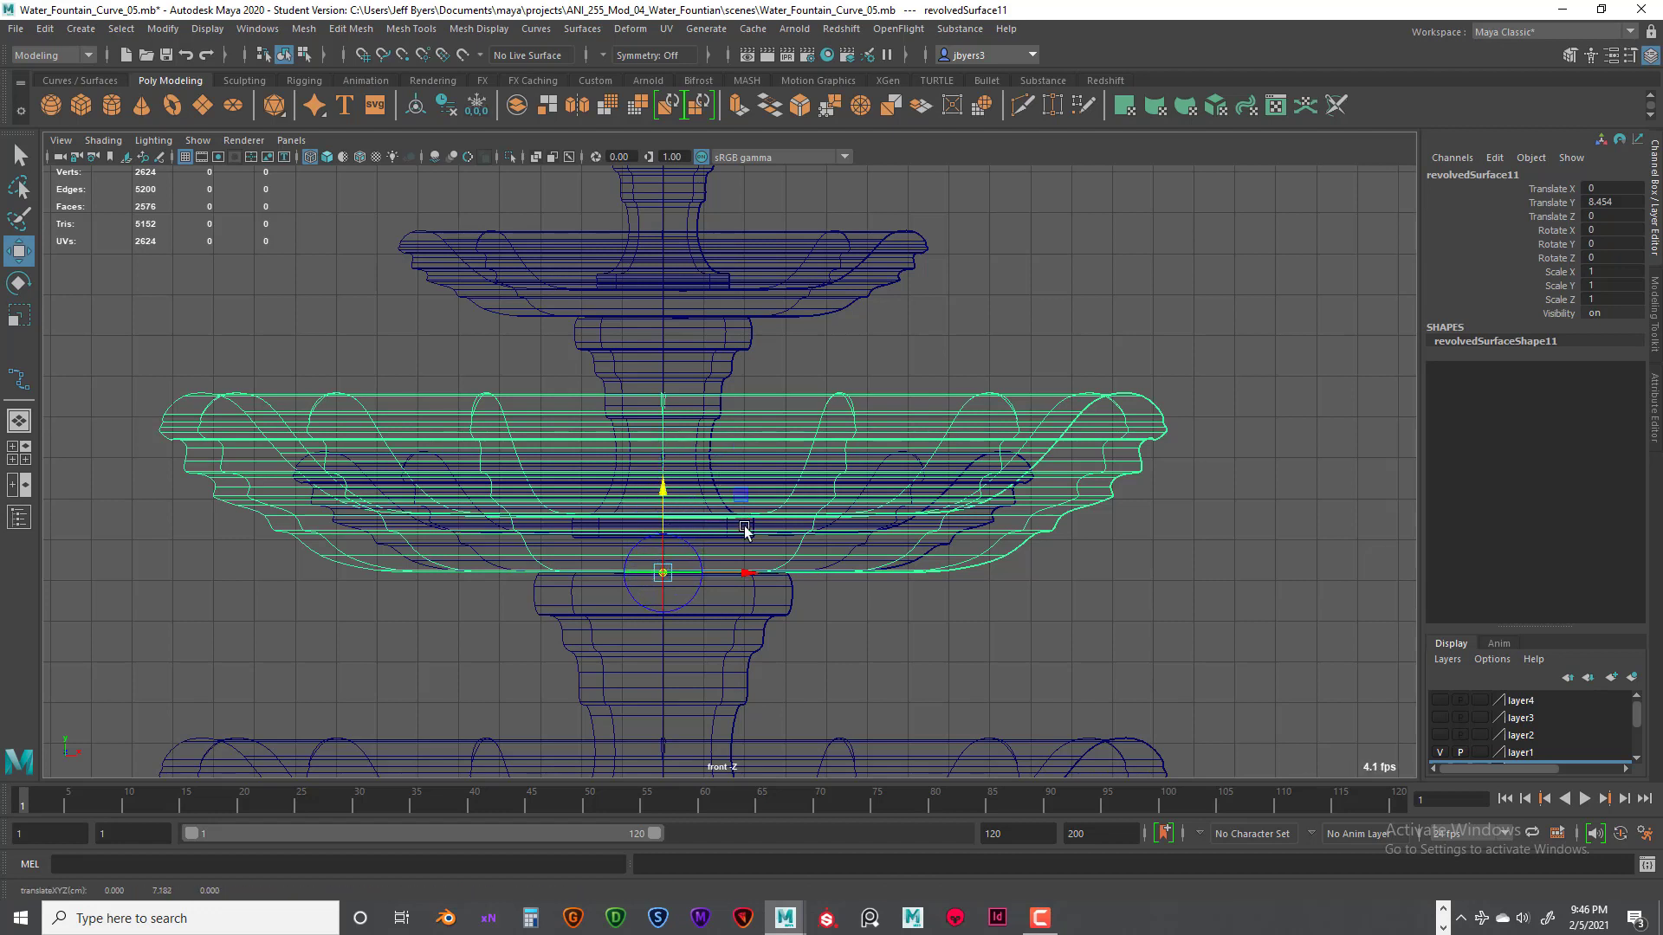
# Step: Scale the duplicated bowl to match the original second bowl, about 0.733 in X and Z and 0.676 in Y
pyautogui.press('r')
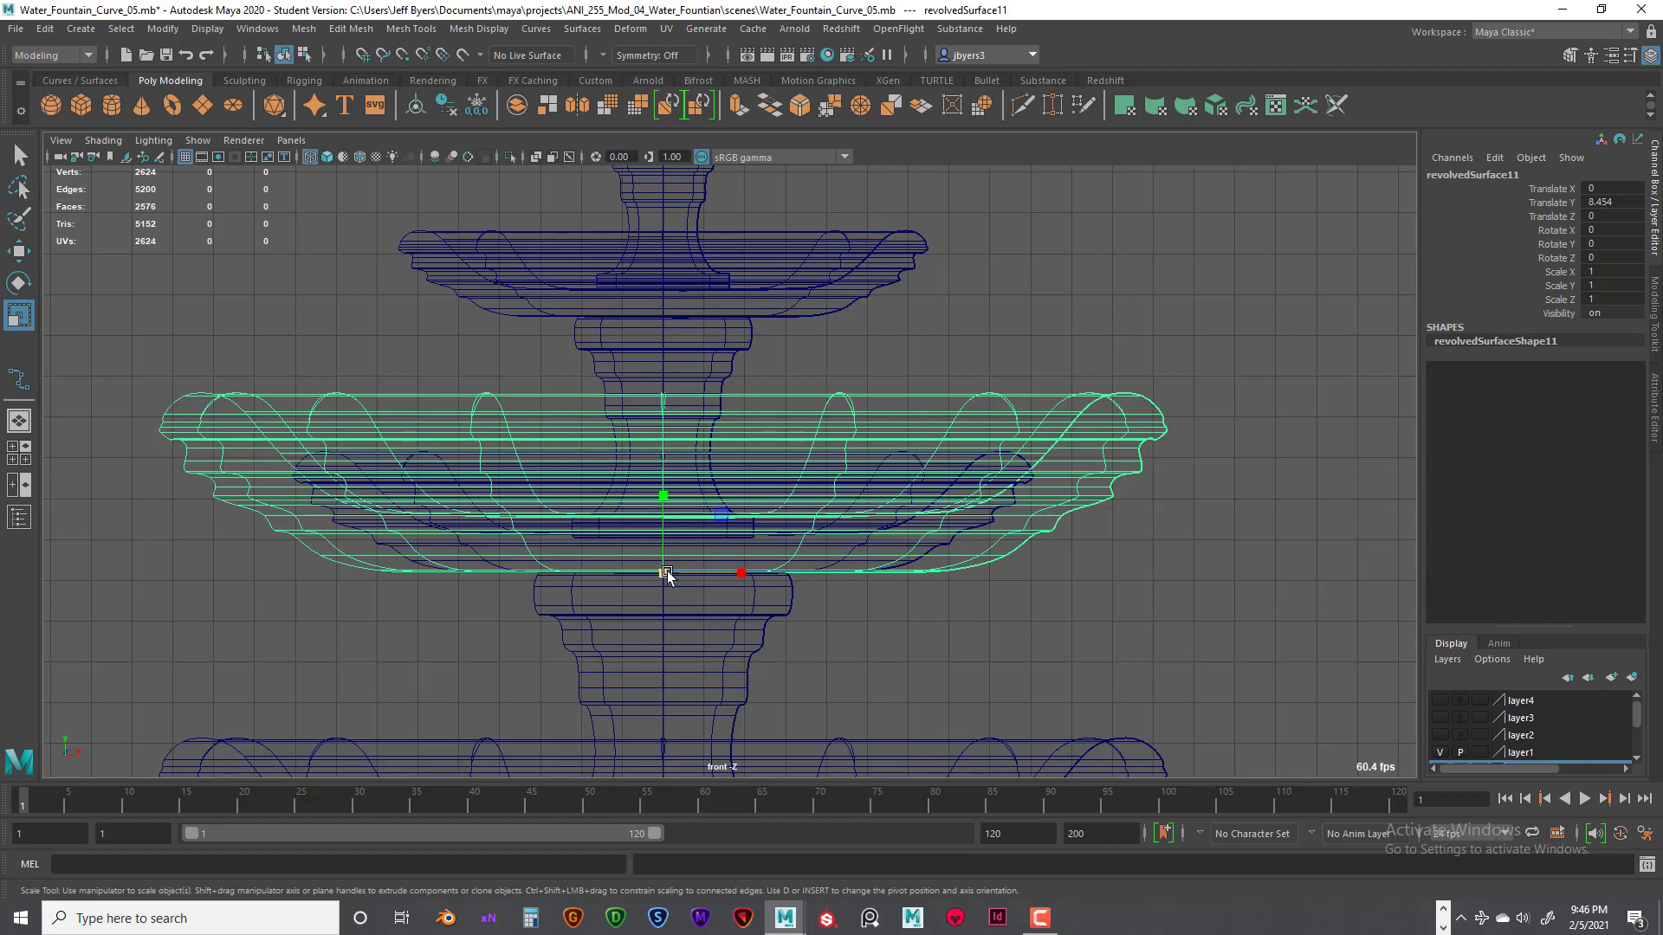
pyautogui.moveTo(666, 572); pyautogui.dragTo(476, 559)
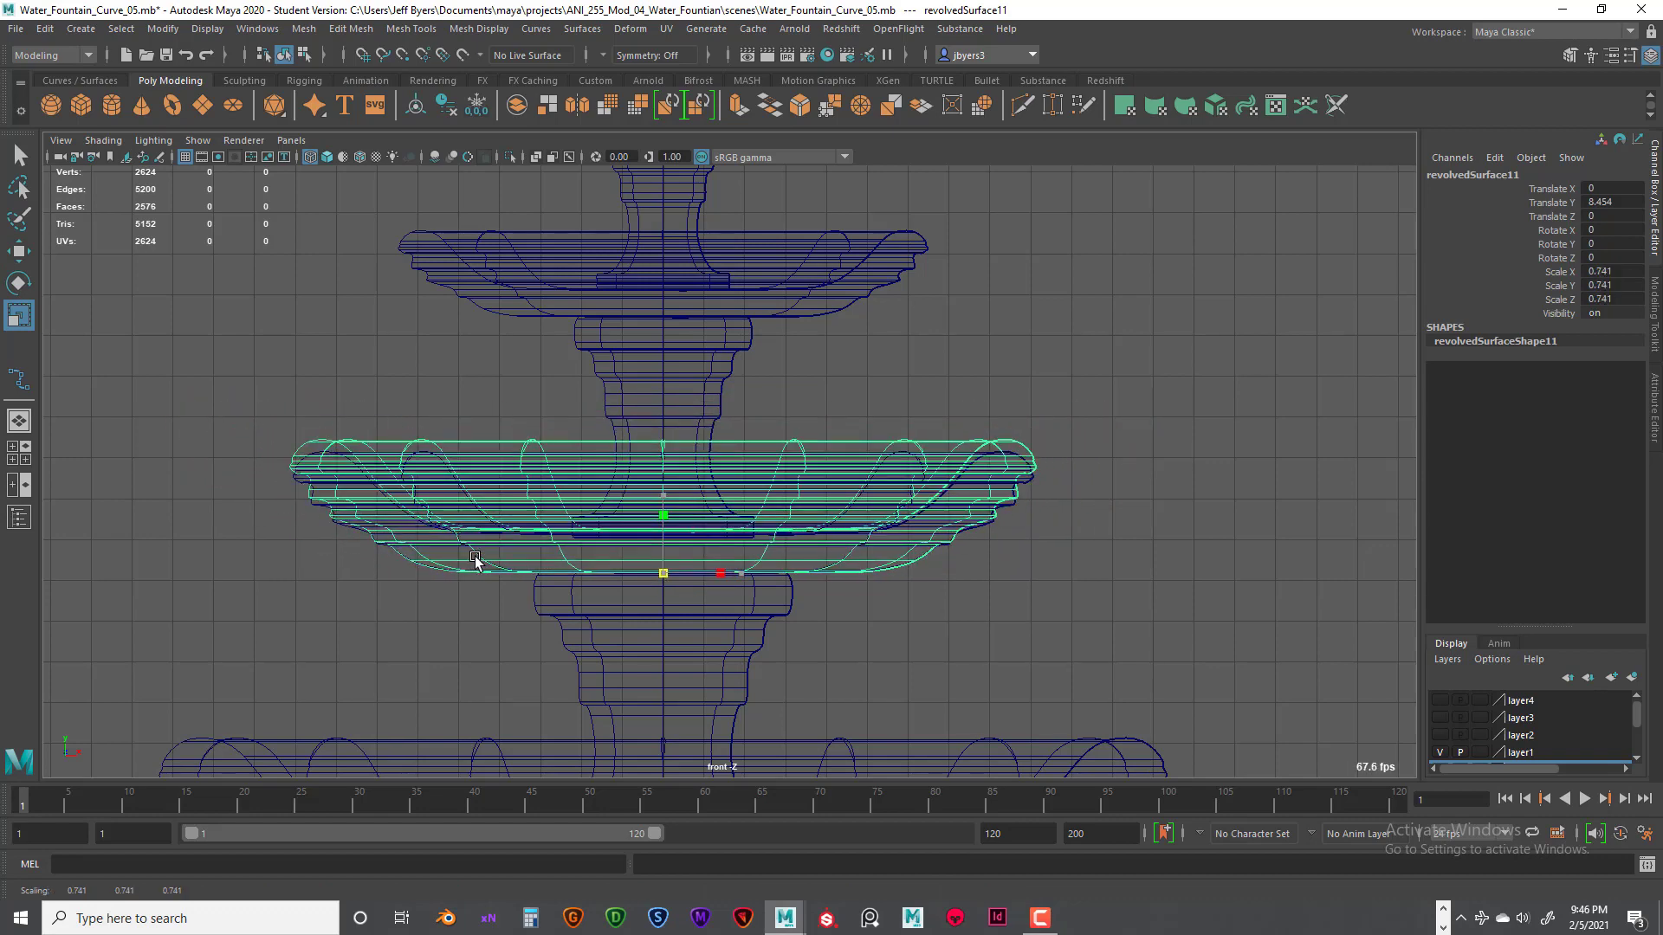
pyautogui.moveTo(663, 492); pyautogui.dragTo(661, 495)
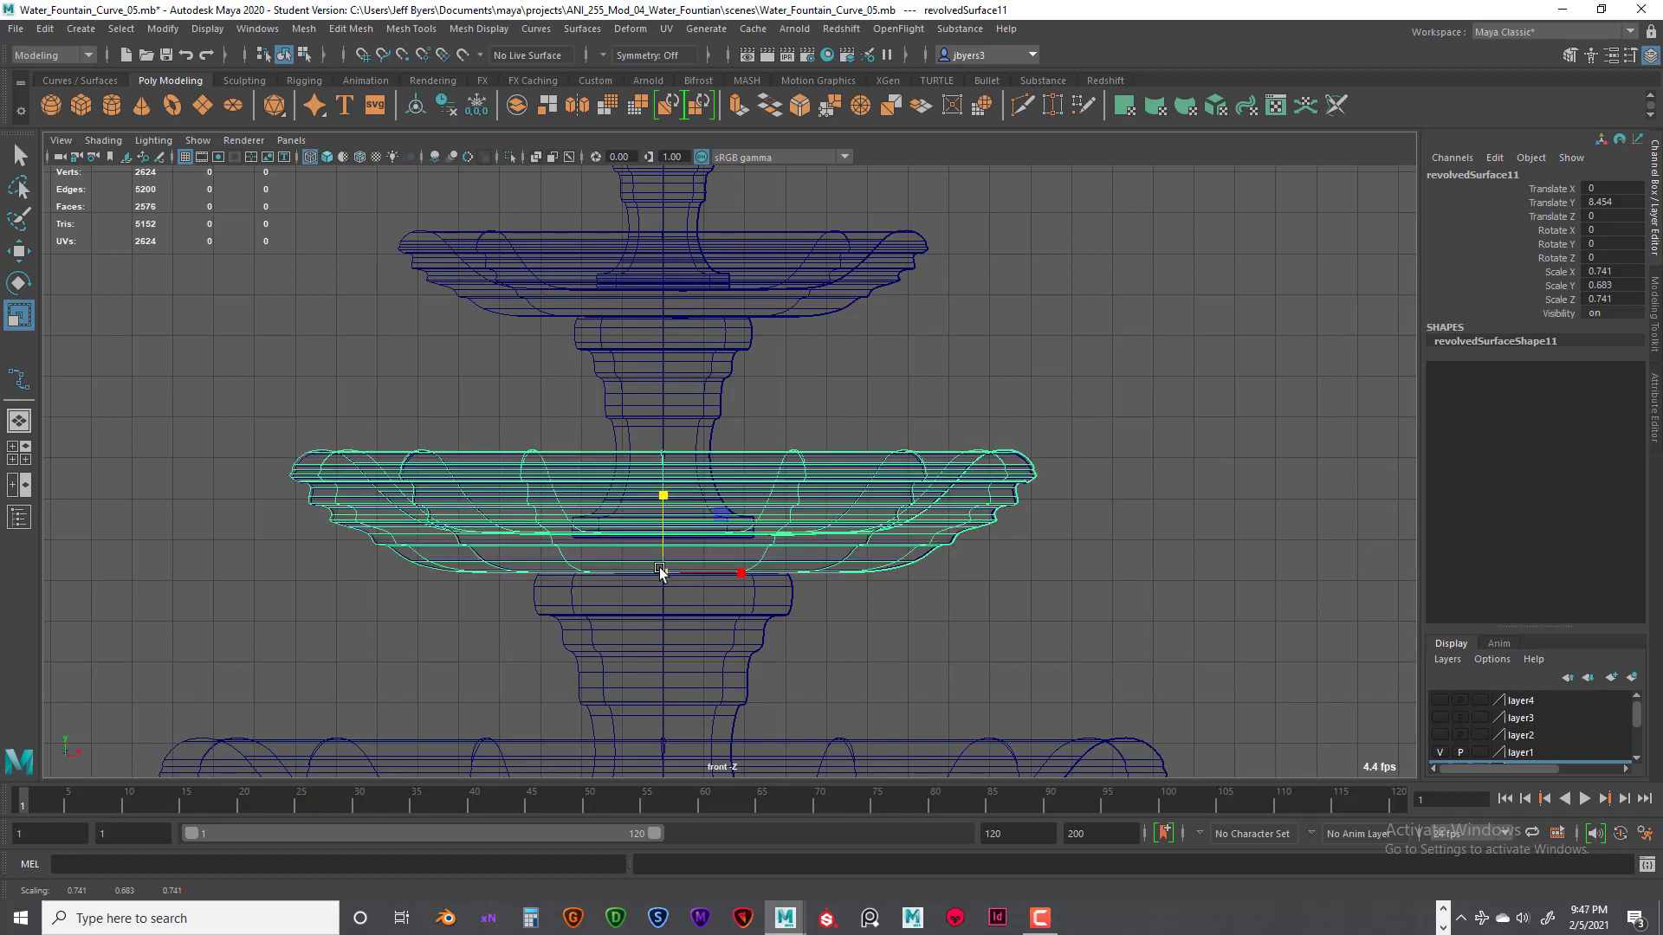
pyautogui.moveTo(662, 574); pyautogui.dragTo(654, 563)
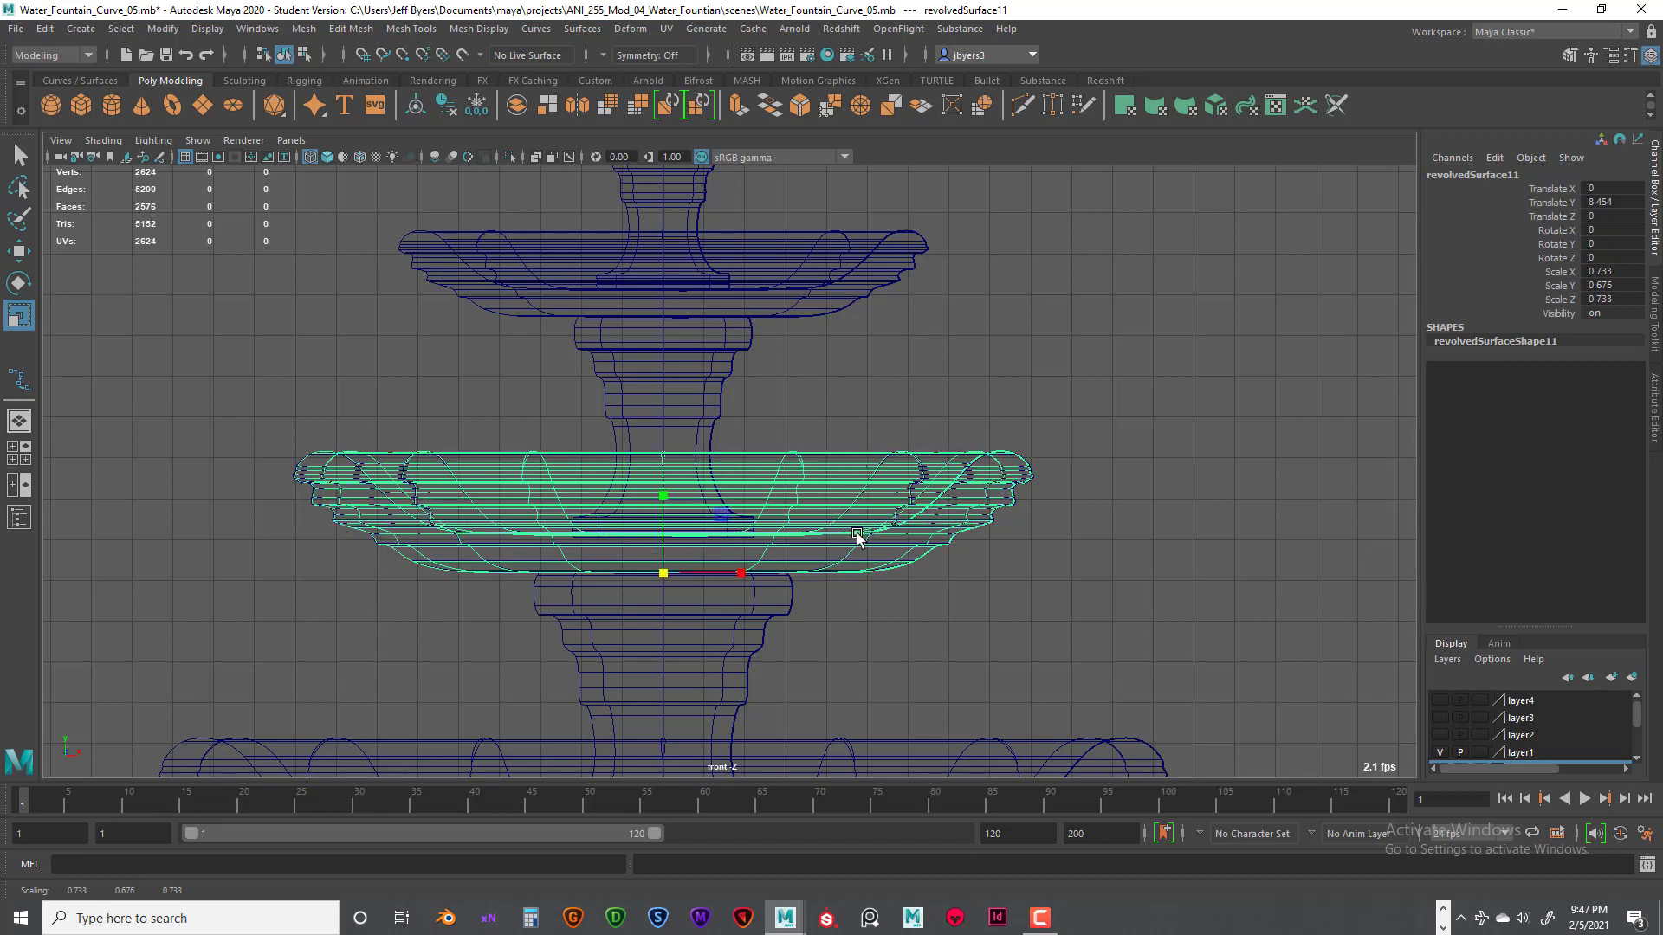
# Step: Freeze the scaled bowl's transformations and move it aside along X to about 16.07
pyautogui.press('w')
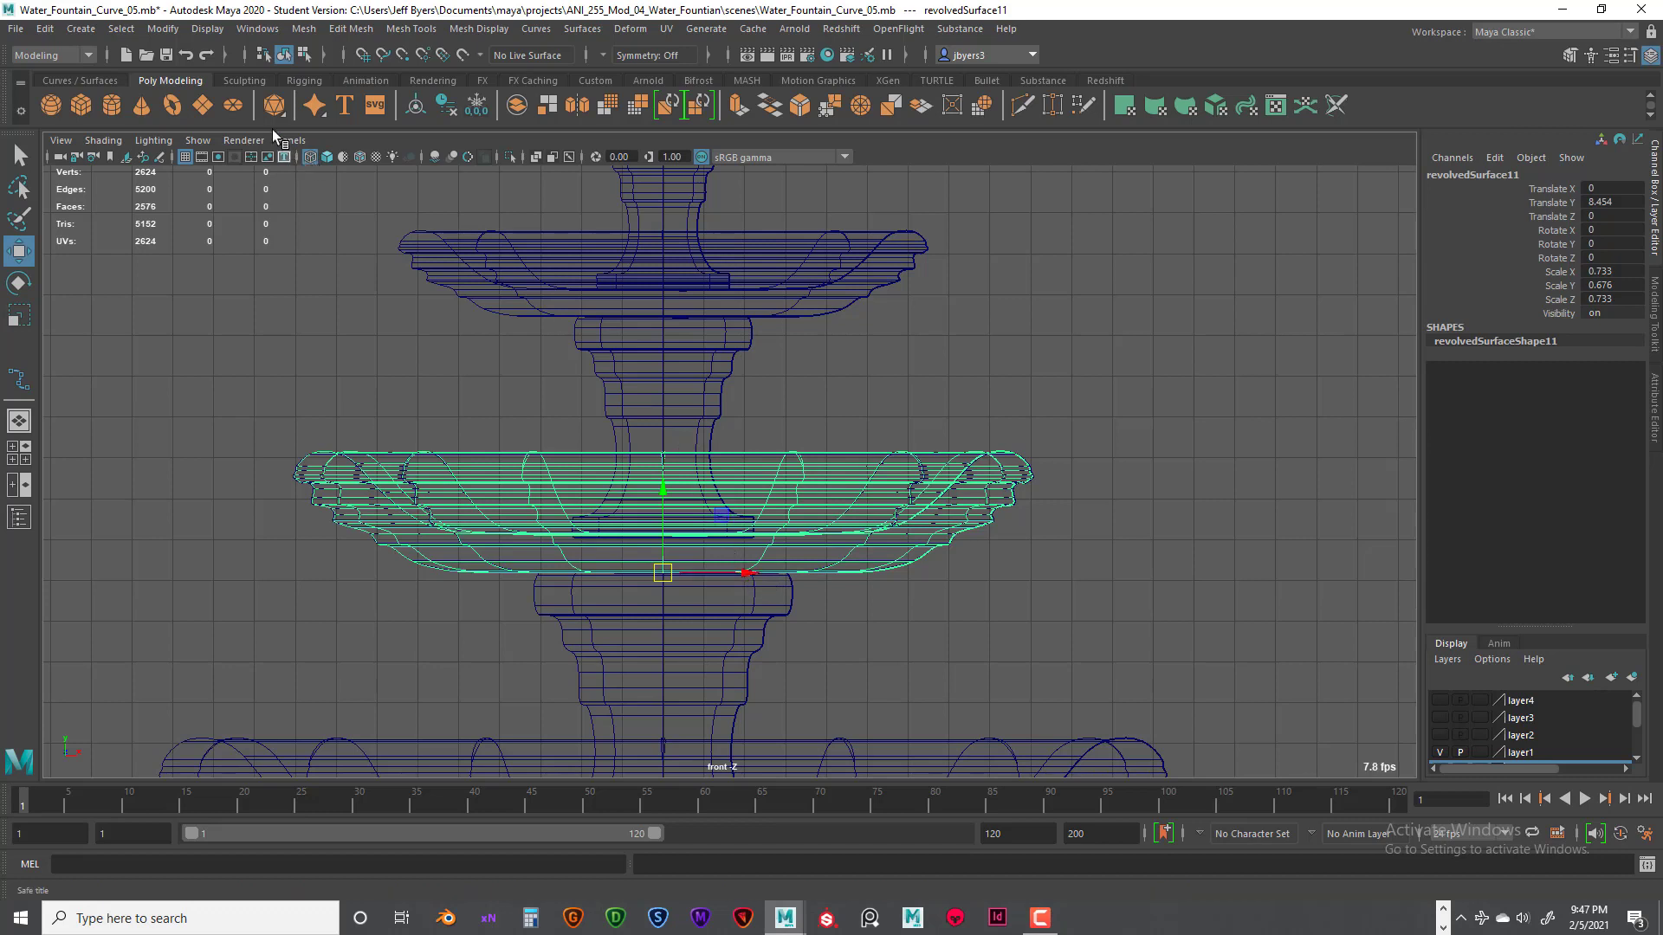
pyautogui.click(475, 106)
pyautogui.moveTo(741, 573); pyautogui.dragTo(1397, 573)
# Step: Put the original second bowl on a new display layer and hide that layer
pyautogui.click(914, 481)
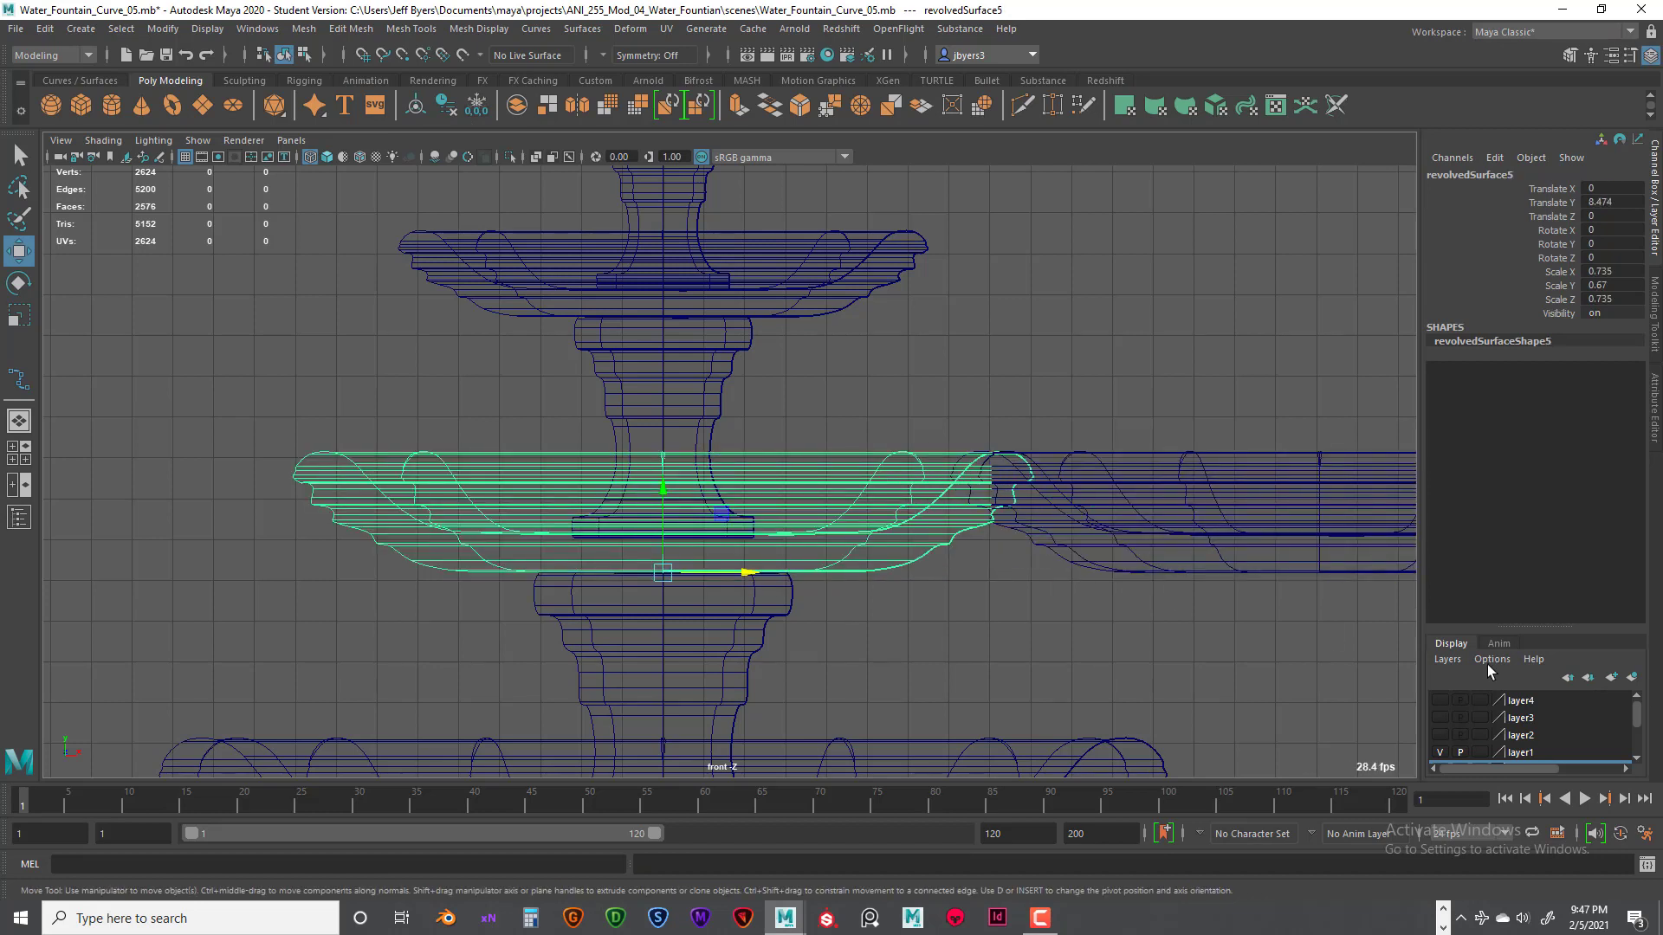
pyautogui.click(1632, 676)
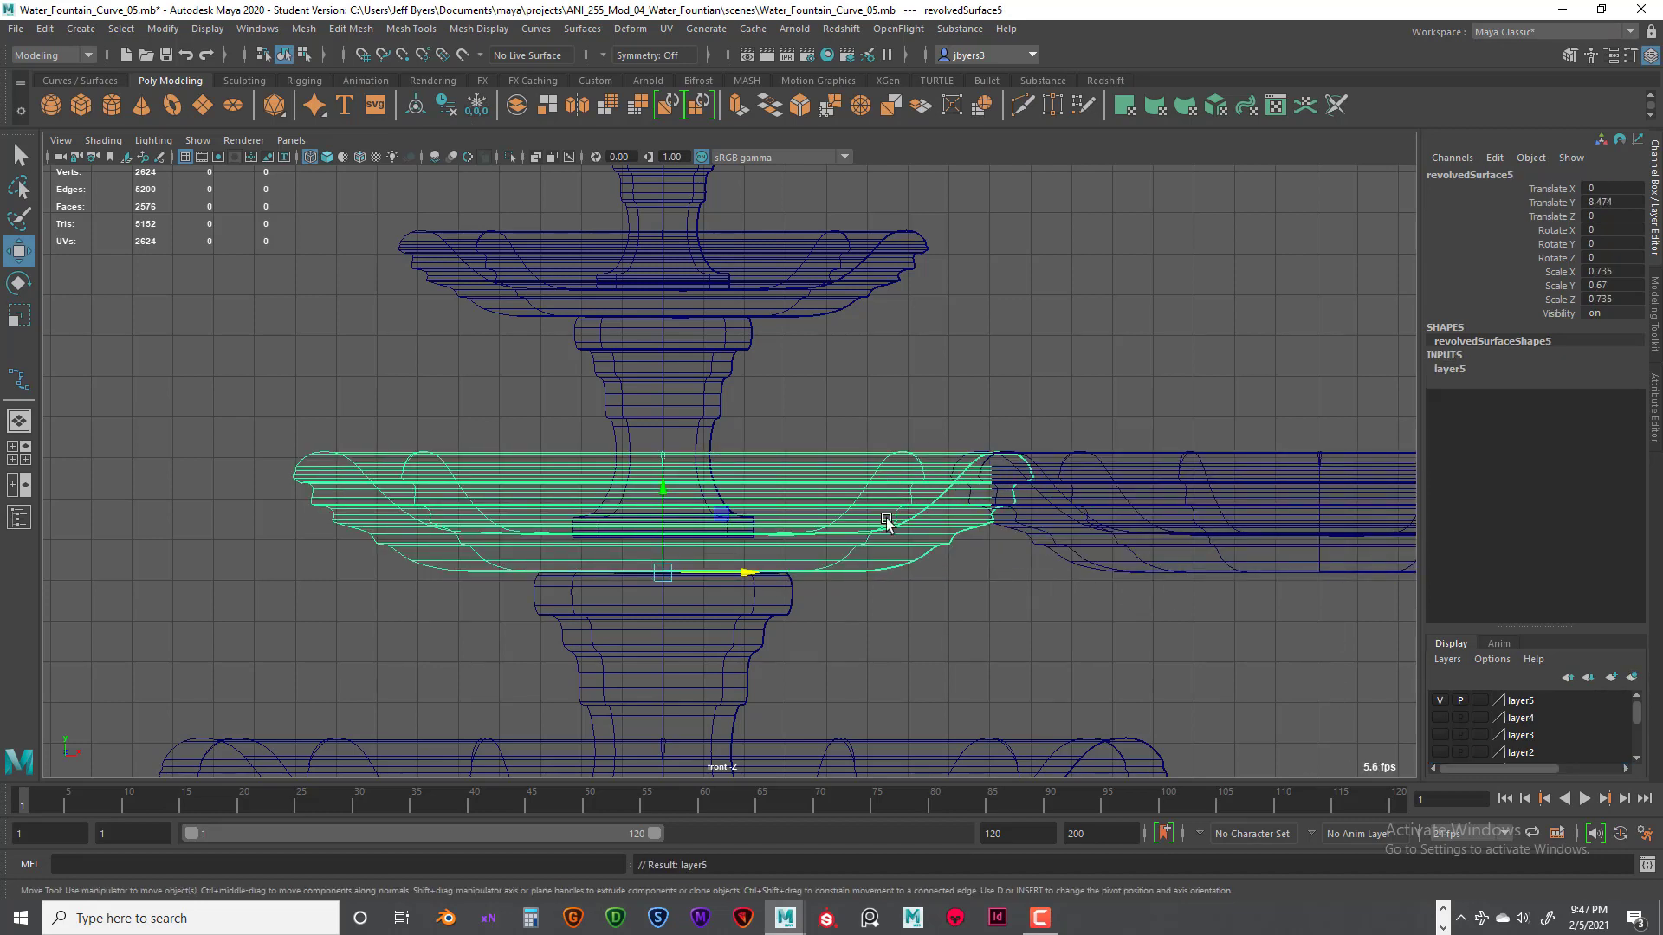
pyautogui.click(1441, 700)
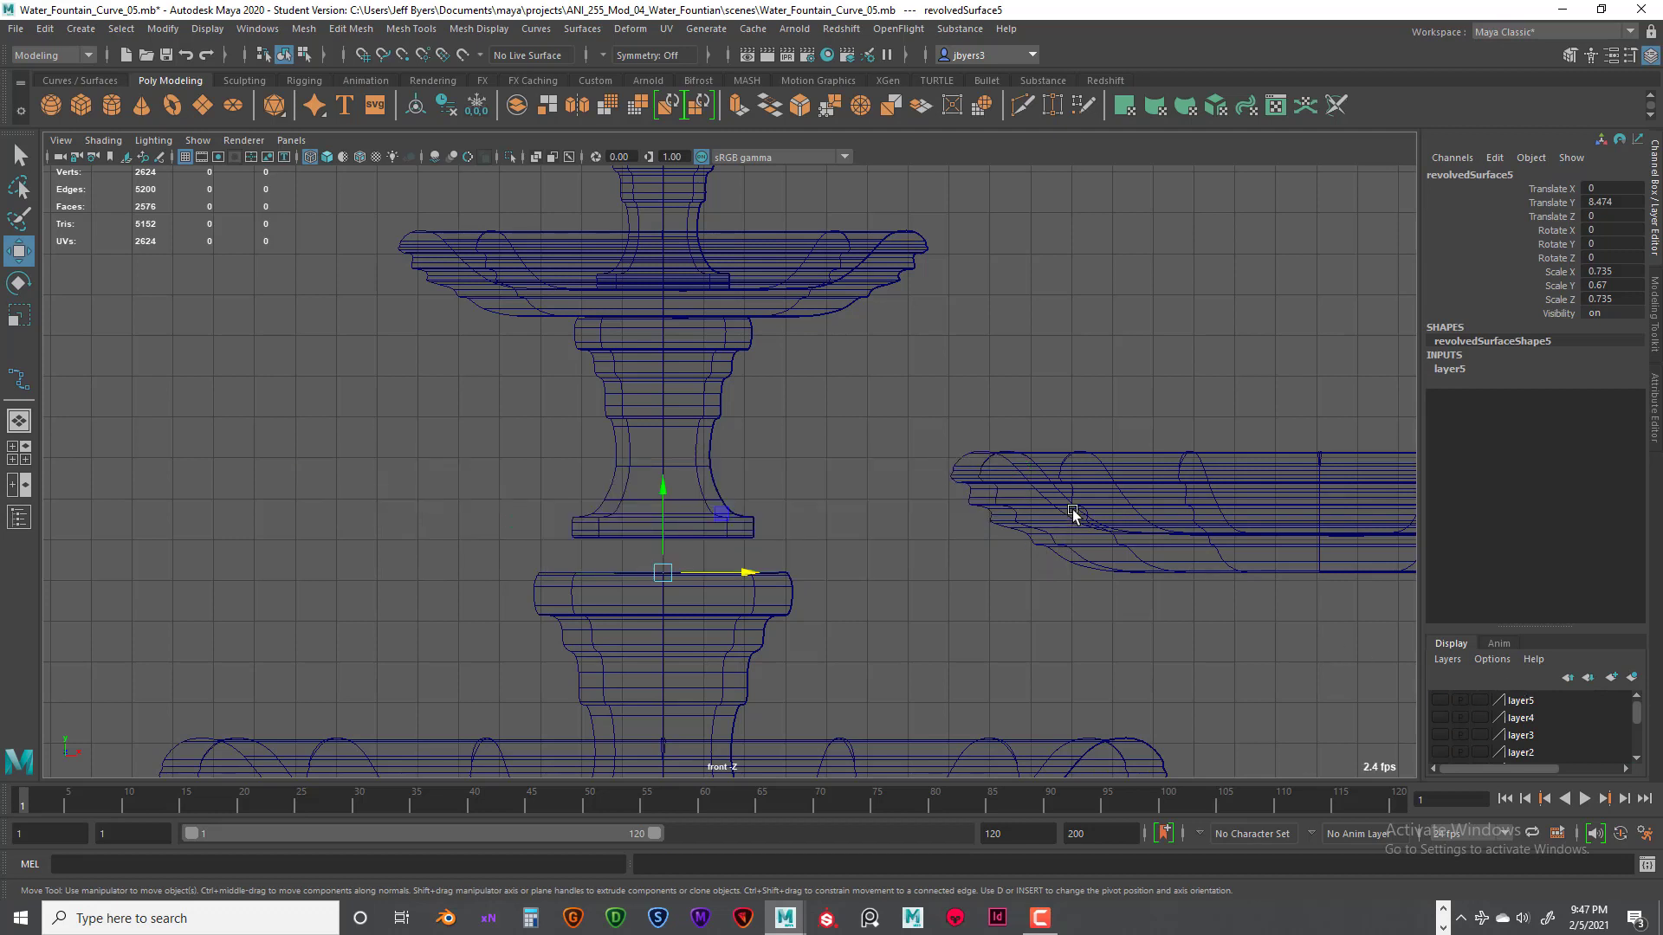
# Step: Set the replacement second bowl's Translate X to 0 to centre it on the fountain
pyautogui.click(1073, 509)
pyautogui.doubleClick(1625, 188)
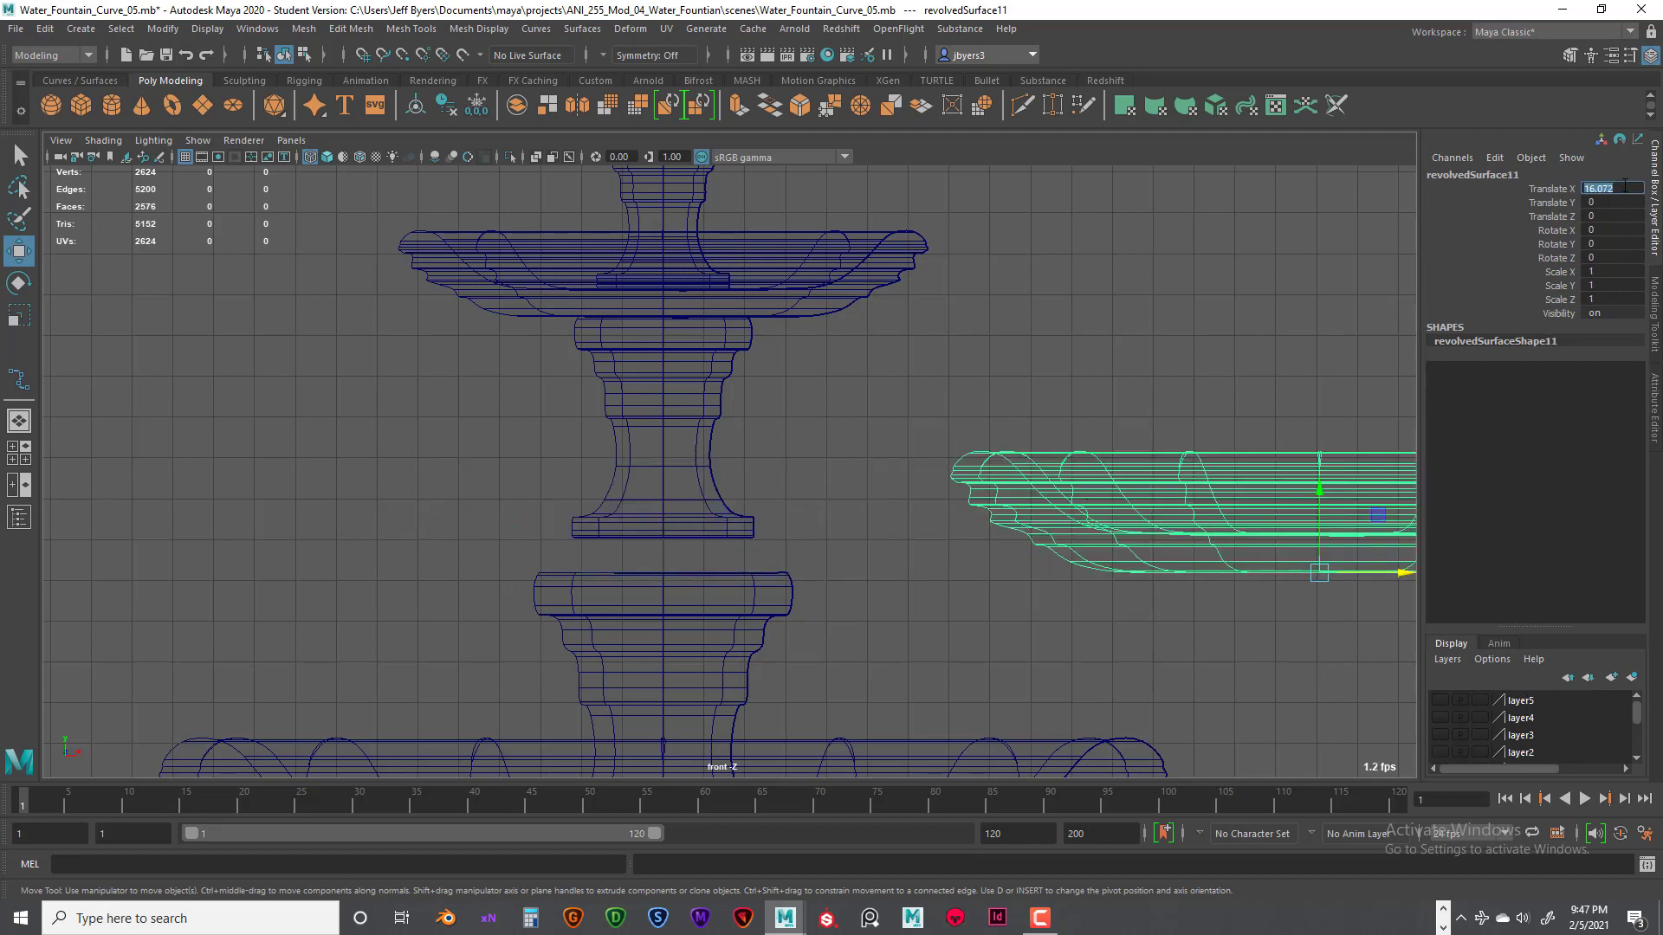
pyautogui.press('Return')
pyautogui.click(682, 375)
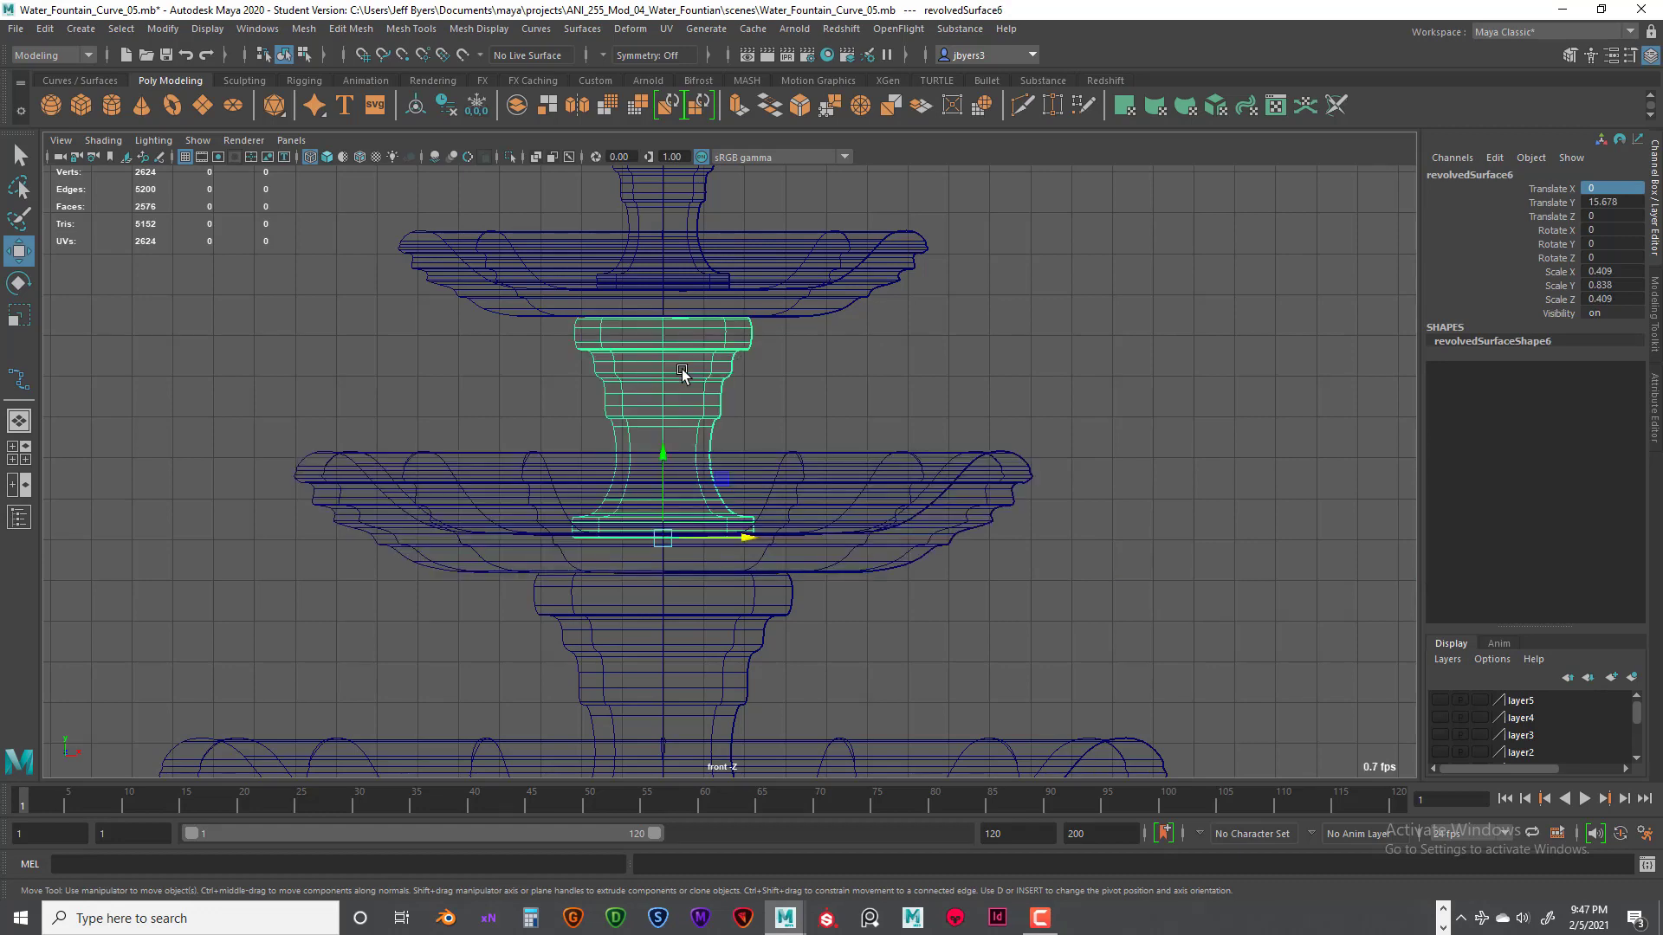
# Step: Duplicate the replacement second bowl and raise the copy to about 6.6 in Y, near the third bowl
pyautogui.scroll(-3, 855, 465)
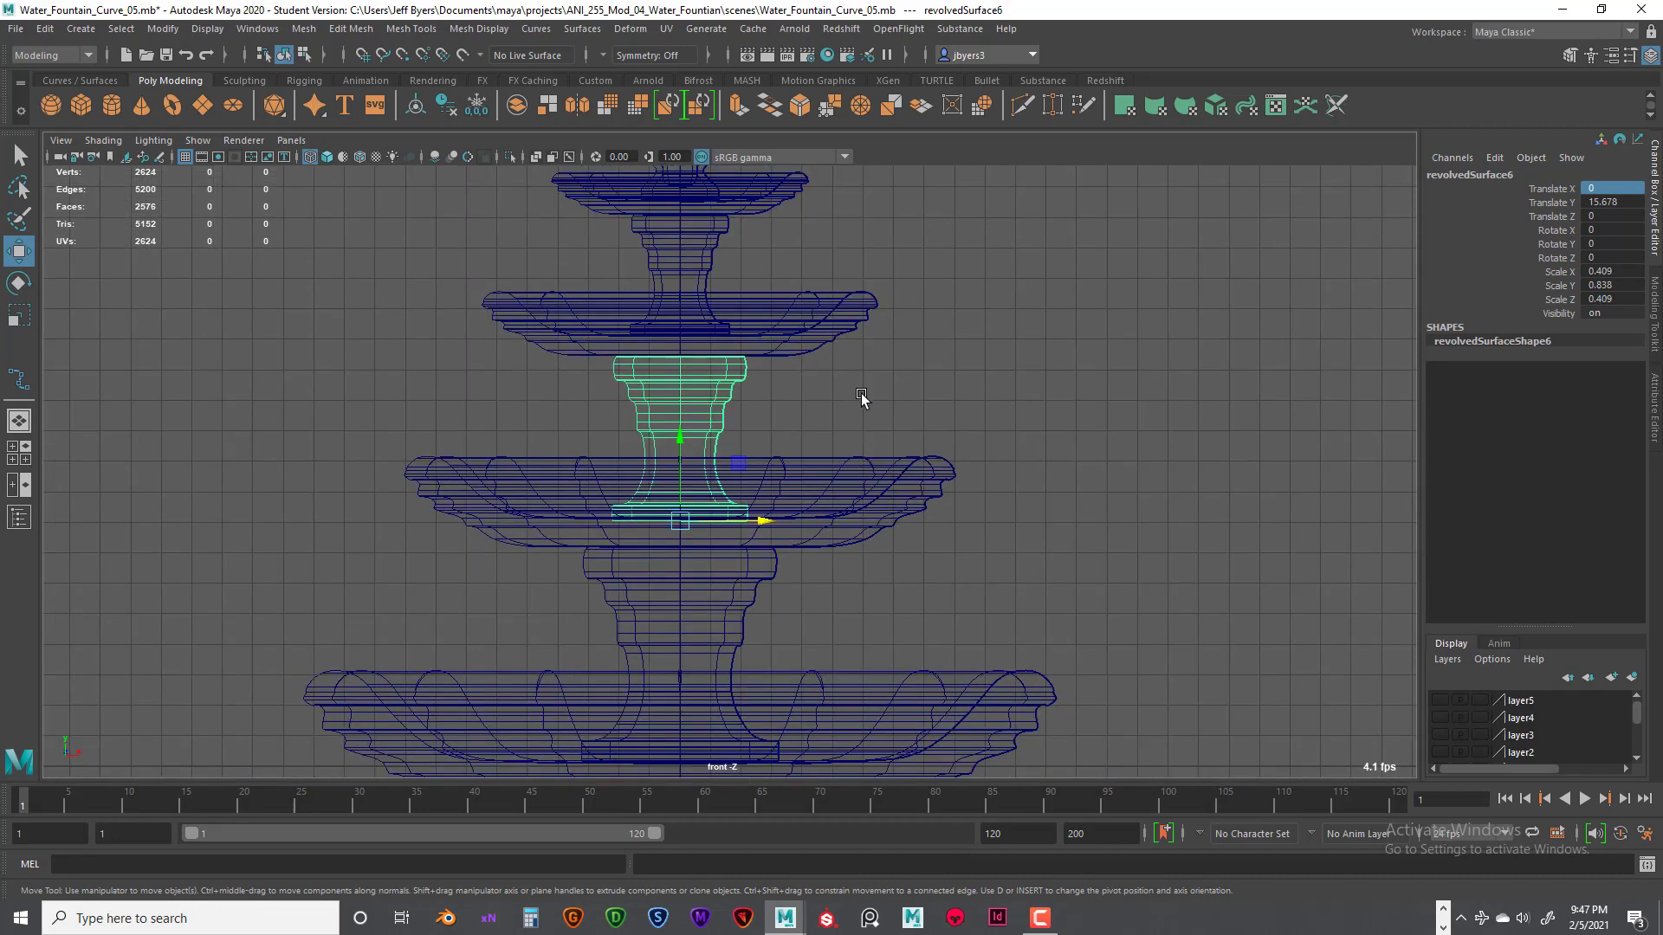
pyautogui.keyDown('alt'); pyautogui.moveTo(862, 397); pyautogui.dragTo(861, 471, button='middle'); pyautogui.keyUp('alt')
pyautogui.scroll(1, 861, 472)
pyautogui.click(923, 589)
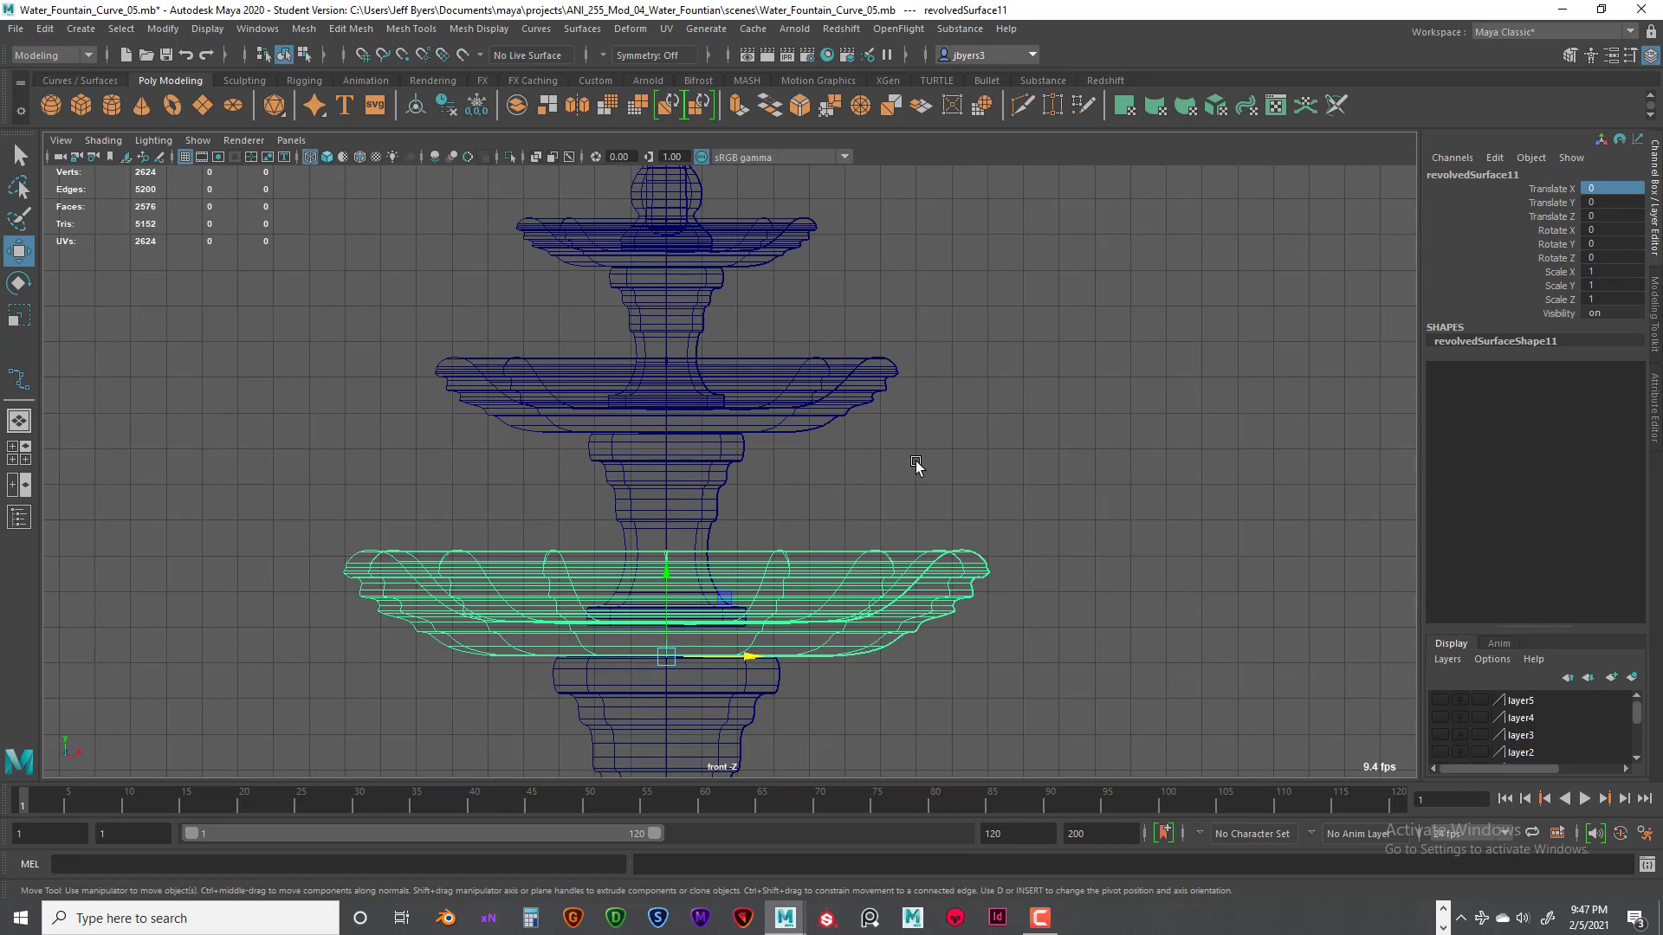
pyautogui.hotkey('ctrl', 'd')
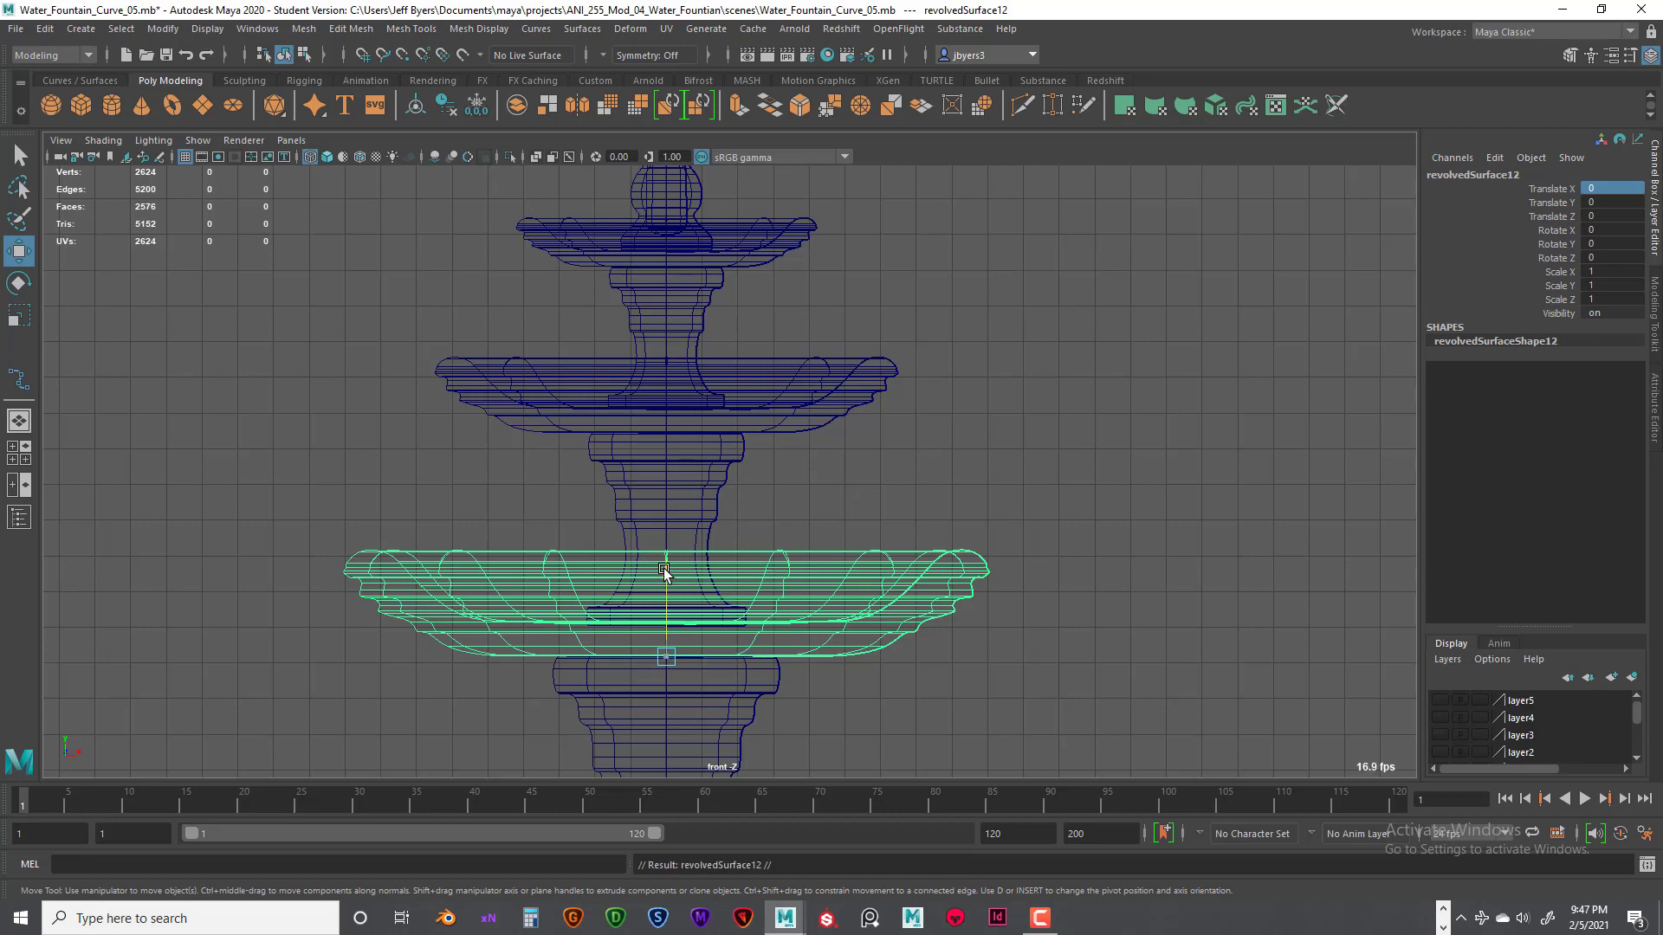
pyautogui.moveTo(665, 571); pyautogui.dragTo(751, 338)
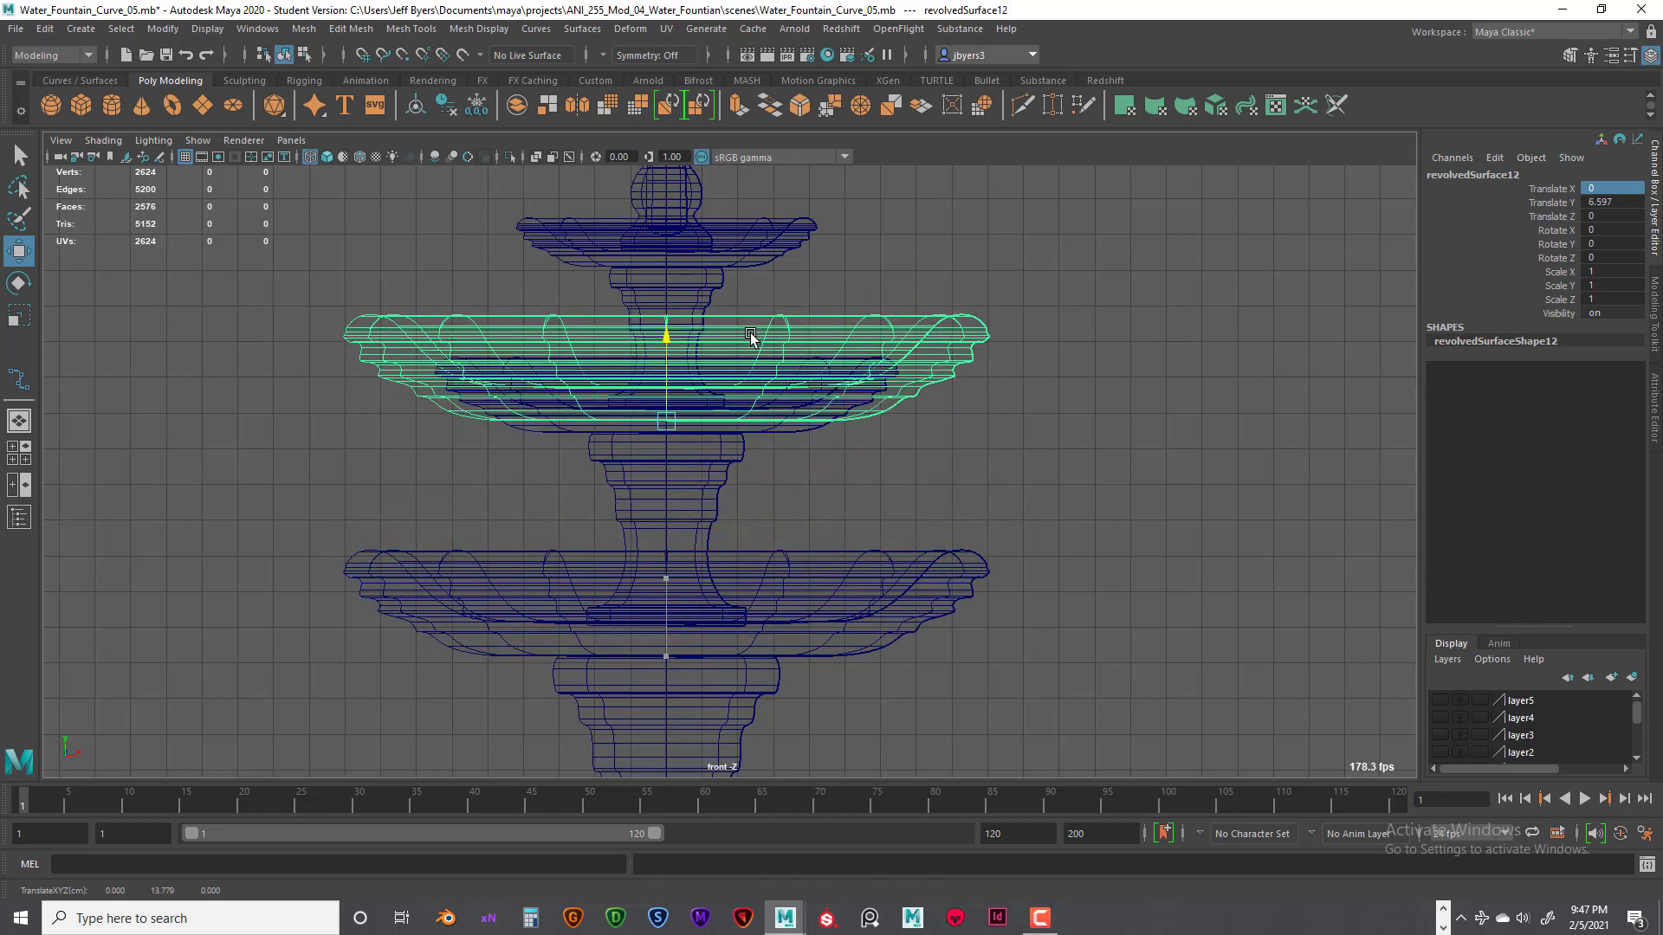
pyautogui.scroll(4, 745, 346)
# Step: Lower the new copy to about 6.262 in Y, onto its pedestal, and scale it uniformly to about 0.716
pyautogui.moveTo(621, 299); pyautogui.dragTo(627, 317)
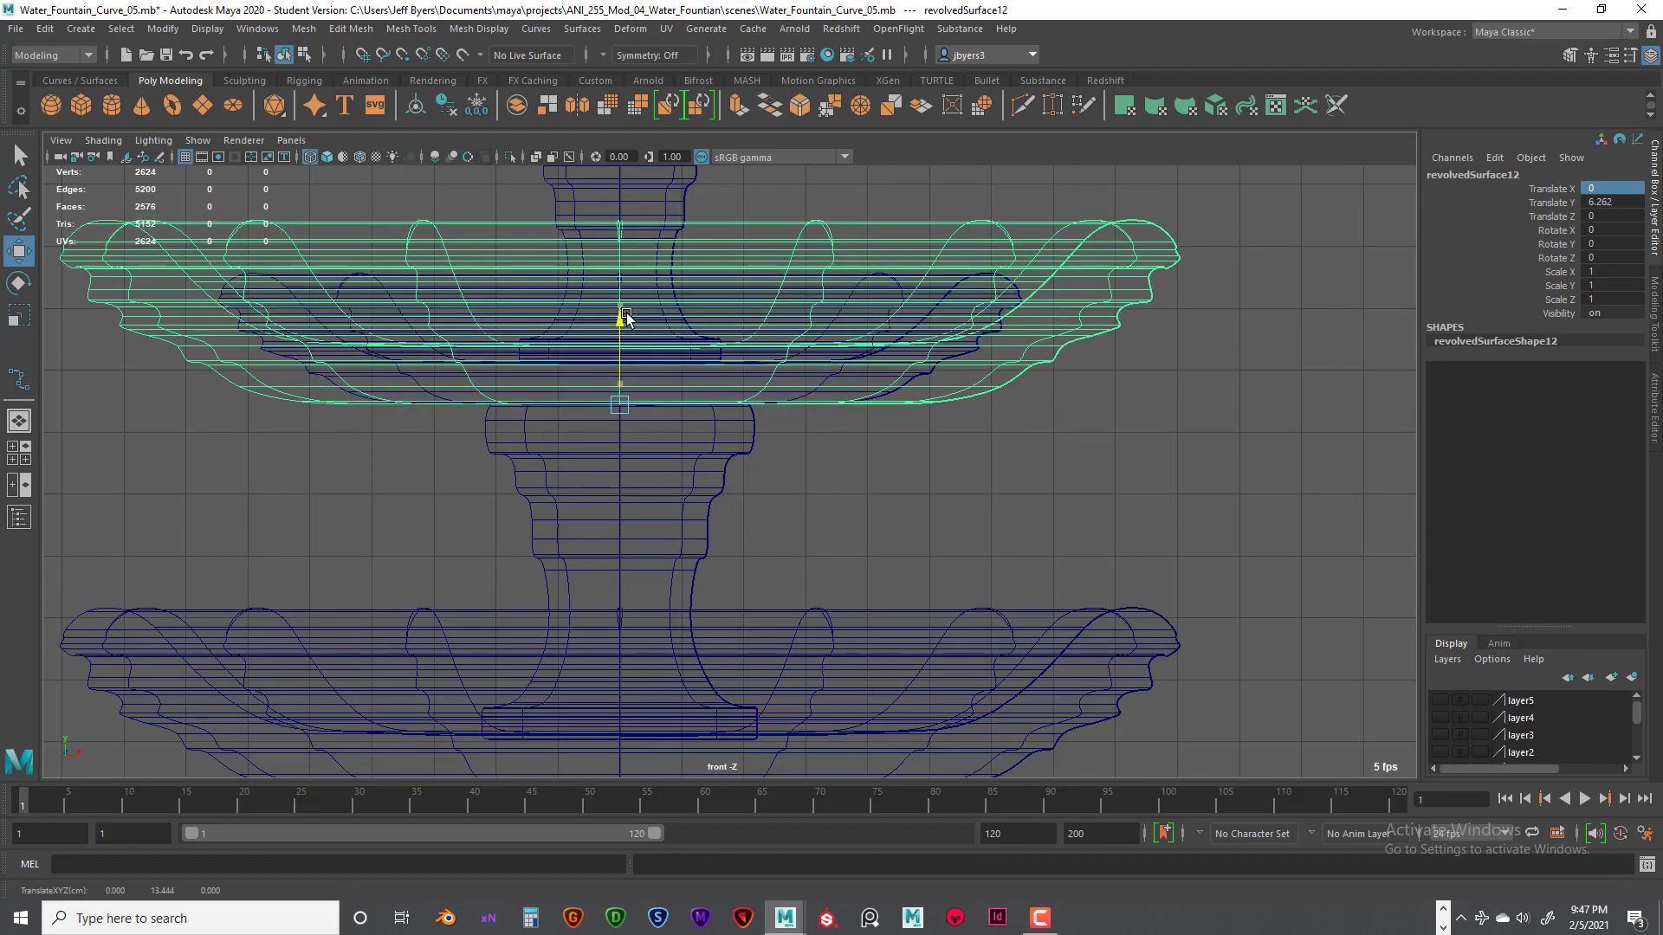
pyautogui.press('r')
pyautogui.moveTo(622, 405); pyautogui.dragTo(388, 381)
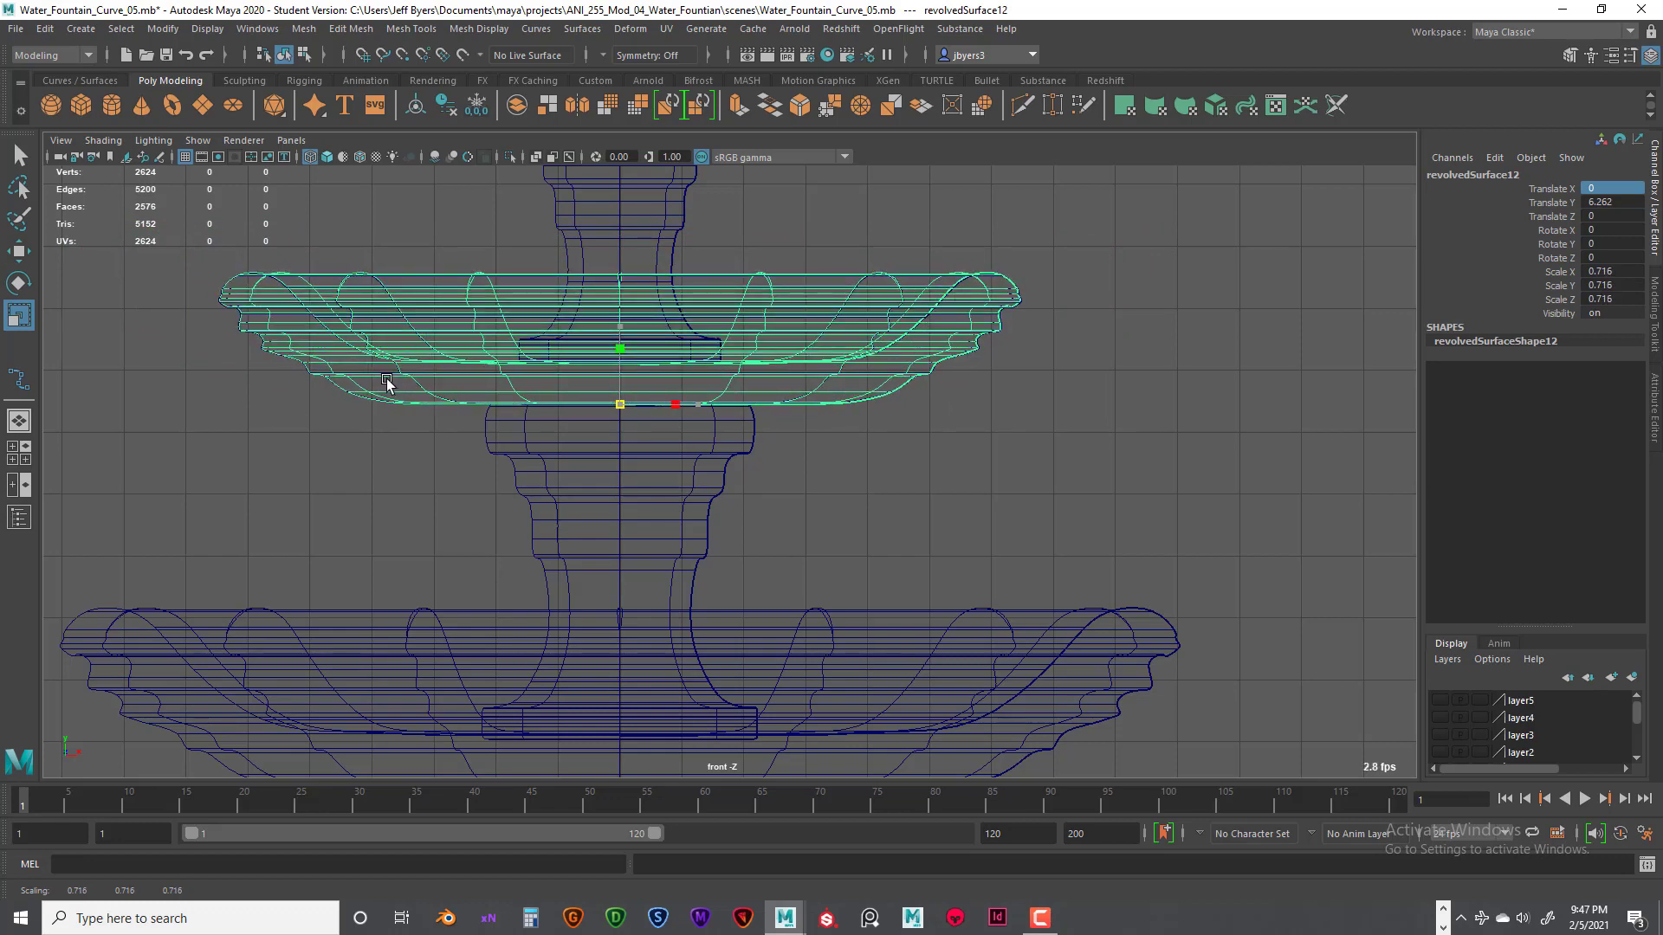
# Step: Freeze the third-tier copy's transformations and move it aside along X to about 9.98
pyautogui.press('w')
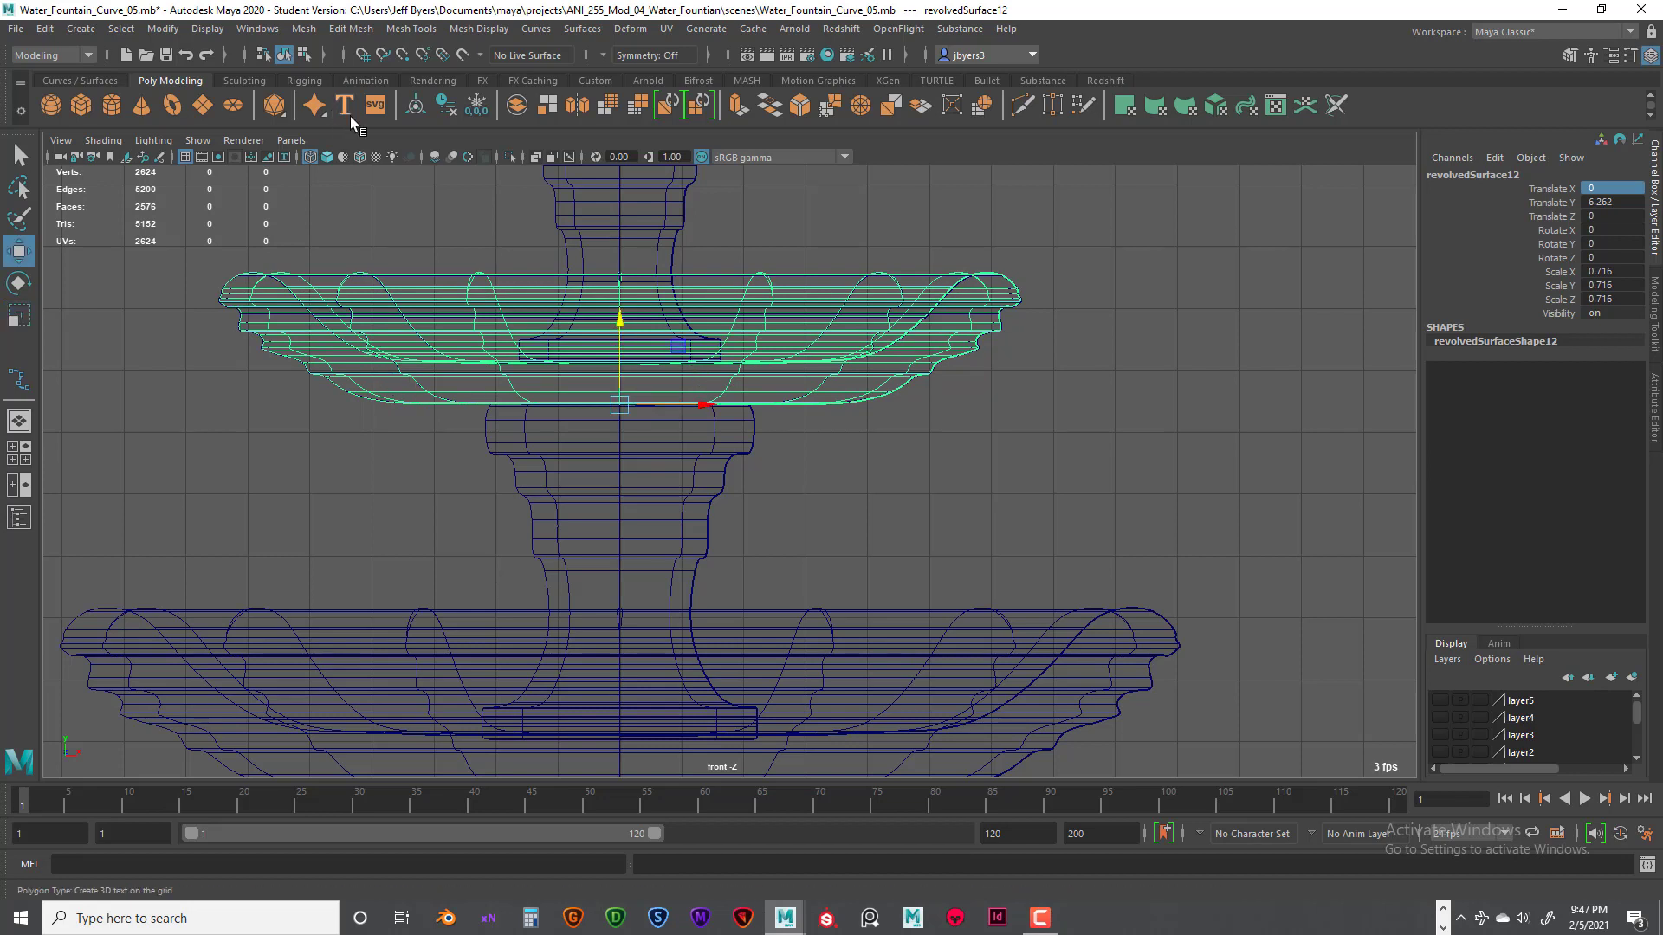
pyautogui.click(476, 105)
pyautogui.moveTo(703, 403); pyautogui.dragTo(1327, 415)
# Step: Put the original third bowl on a new display layer and hide that layer
pyautogui.click(767, 404)
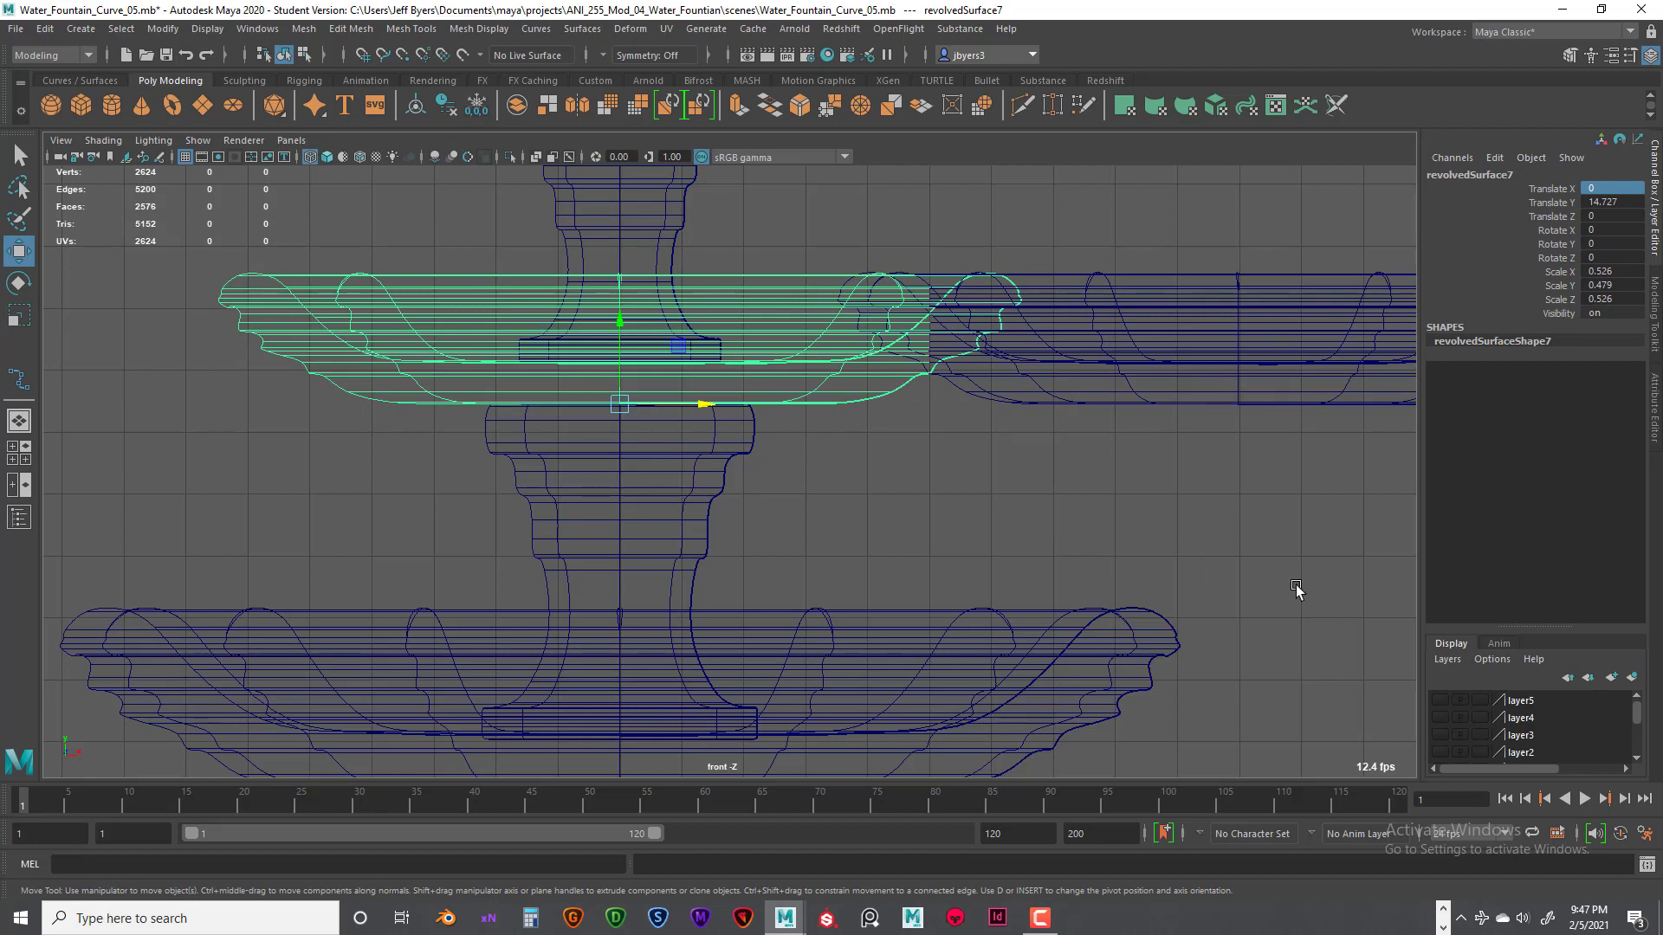
pyautogui.click(1633, 677)
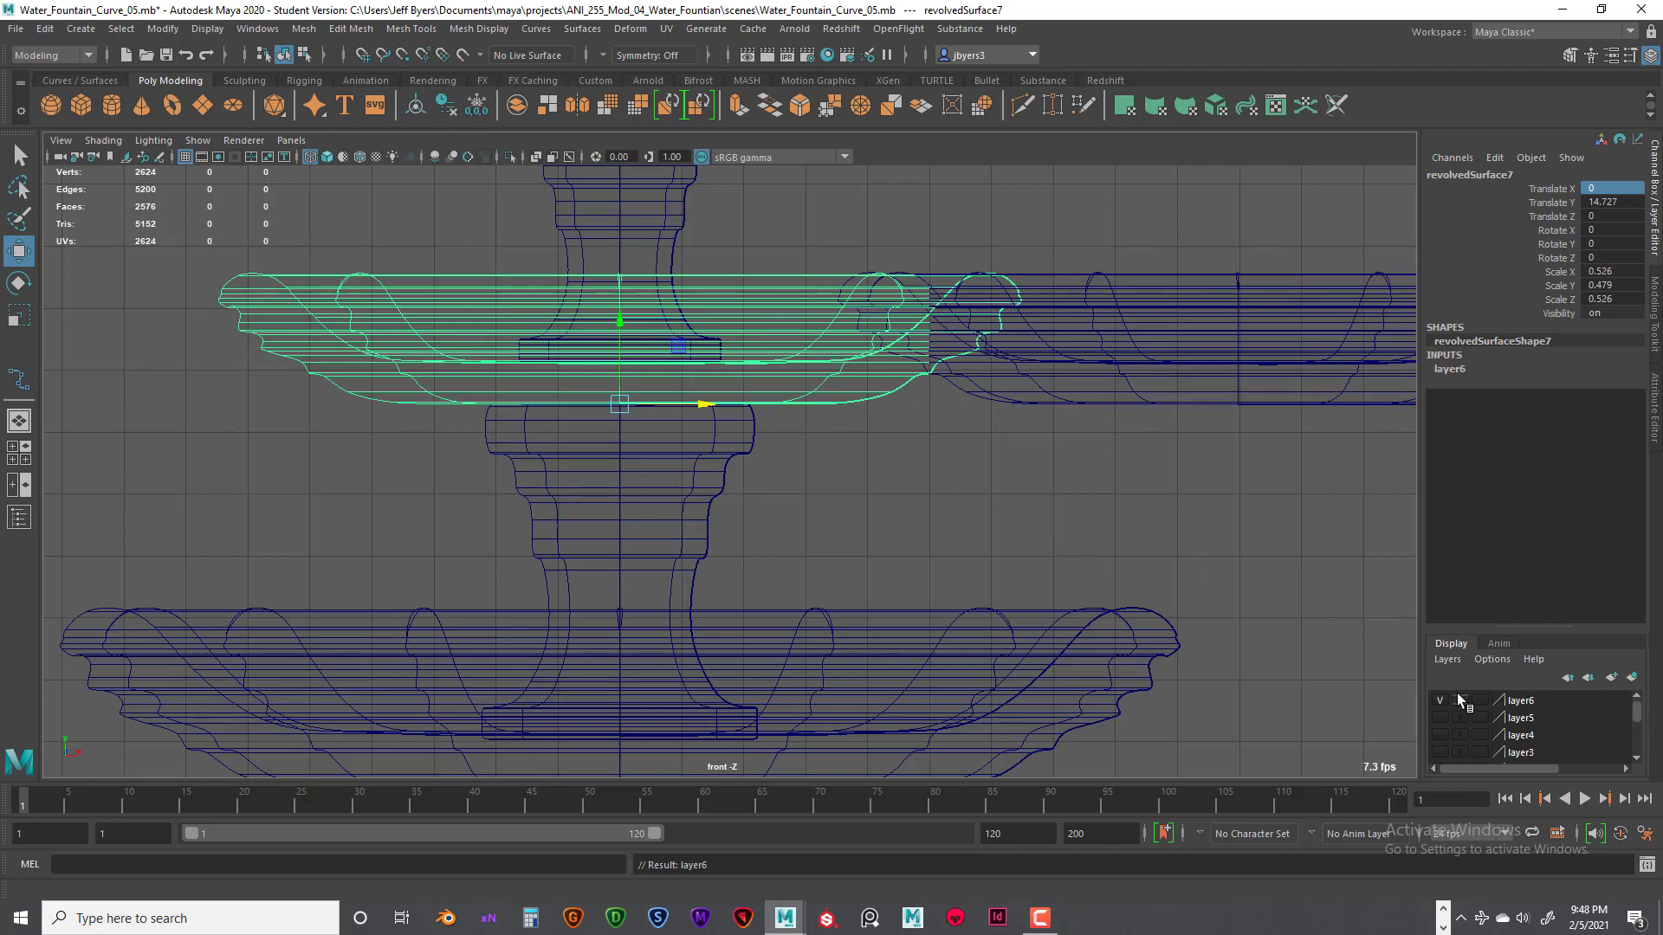
pyautogui.click(1442, 699)
# Step: Set the replacement third bowl's Translate X to 0 and return to the four-view layout
pyautogui.click(1034, 370)
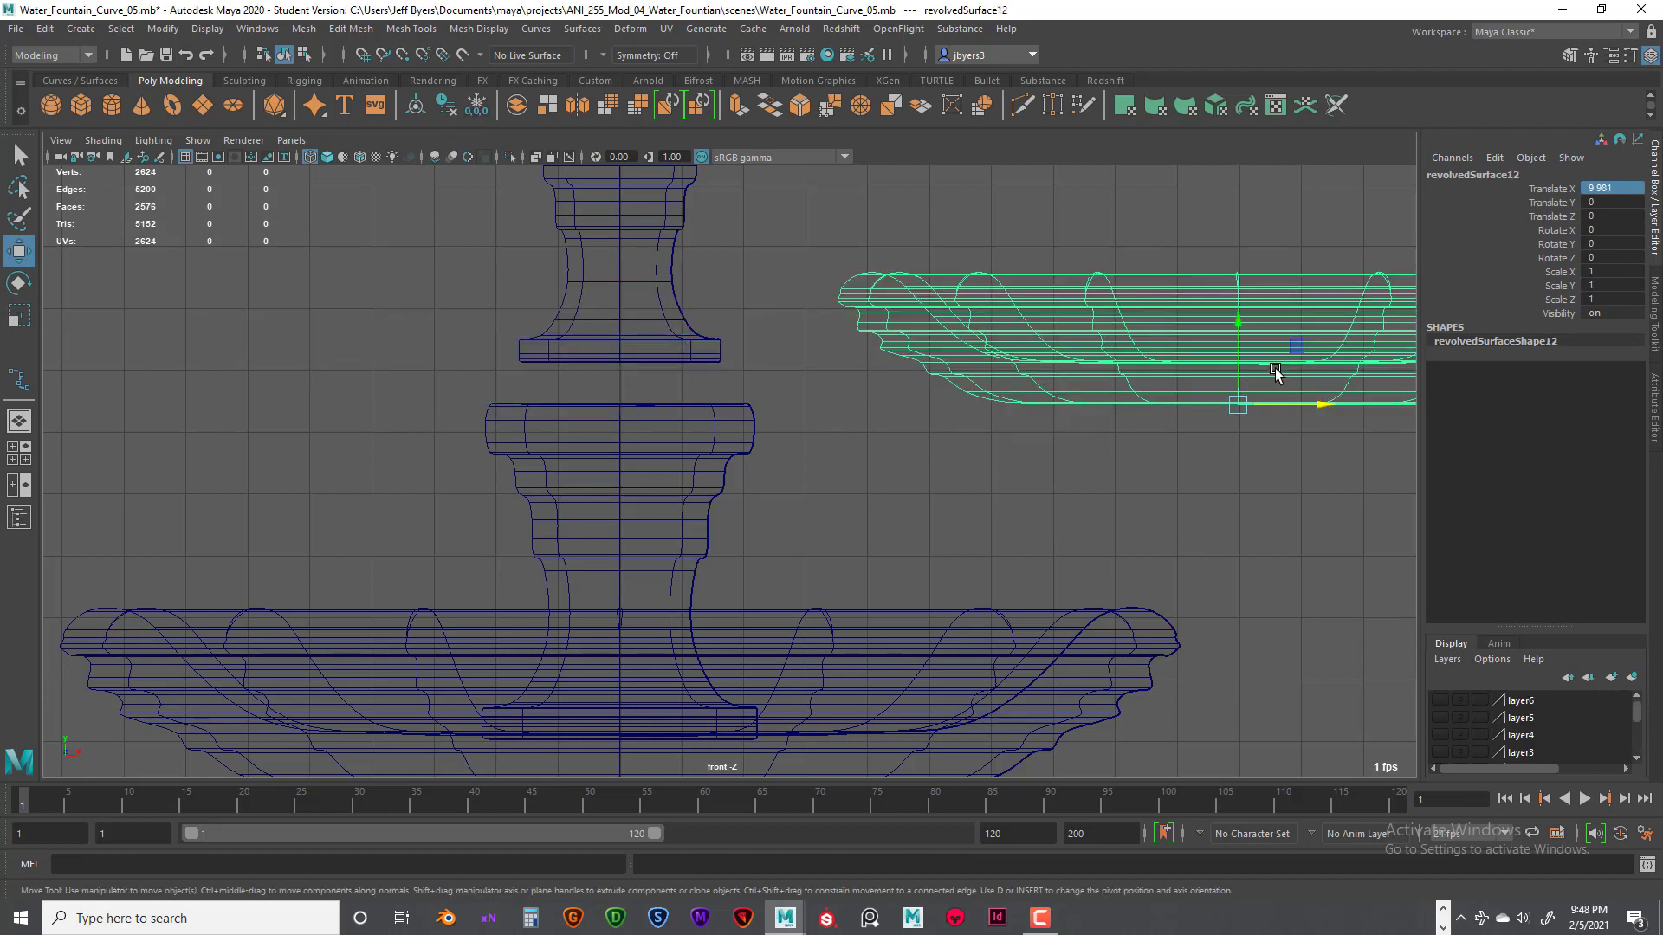
pyautogui.doubleClick(1593, 188)
pyautogui.write('0')
pyautogui.press('Return')
pyautogui.press('space')
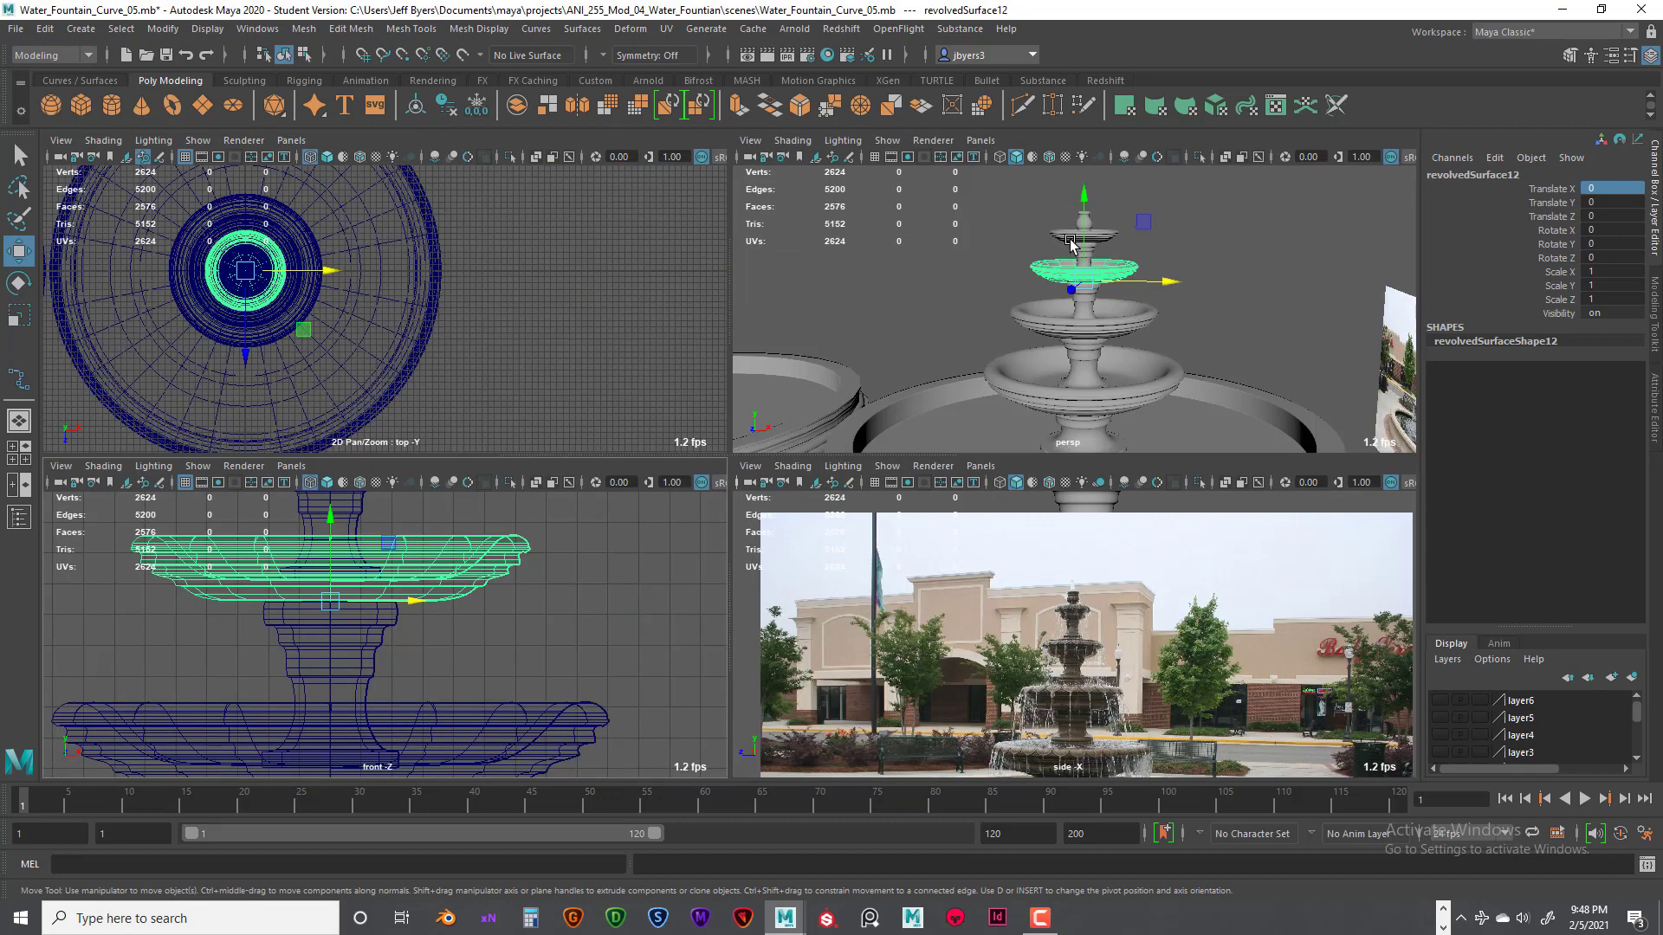
# Step: Examine the fountain's four stacked bowls in the perspective view, selecting each one to compare the replacements with the original top bowl
pyautogui.press('space')
pyautogui.scroll(3, 918, 451)
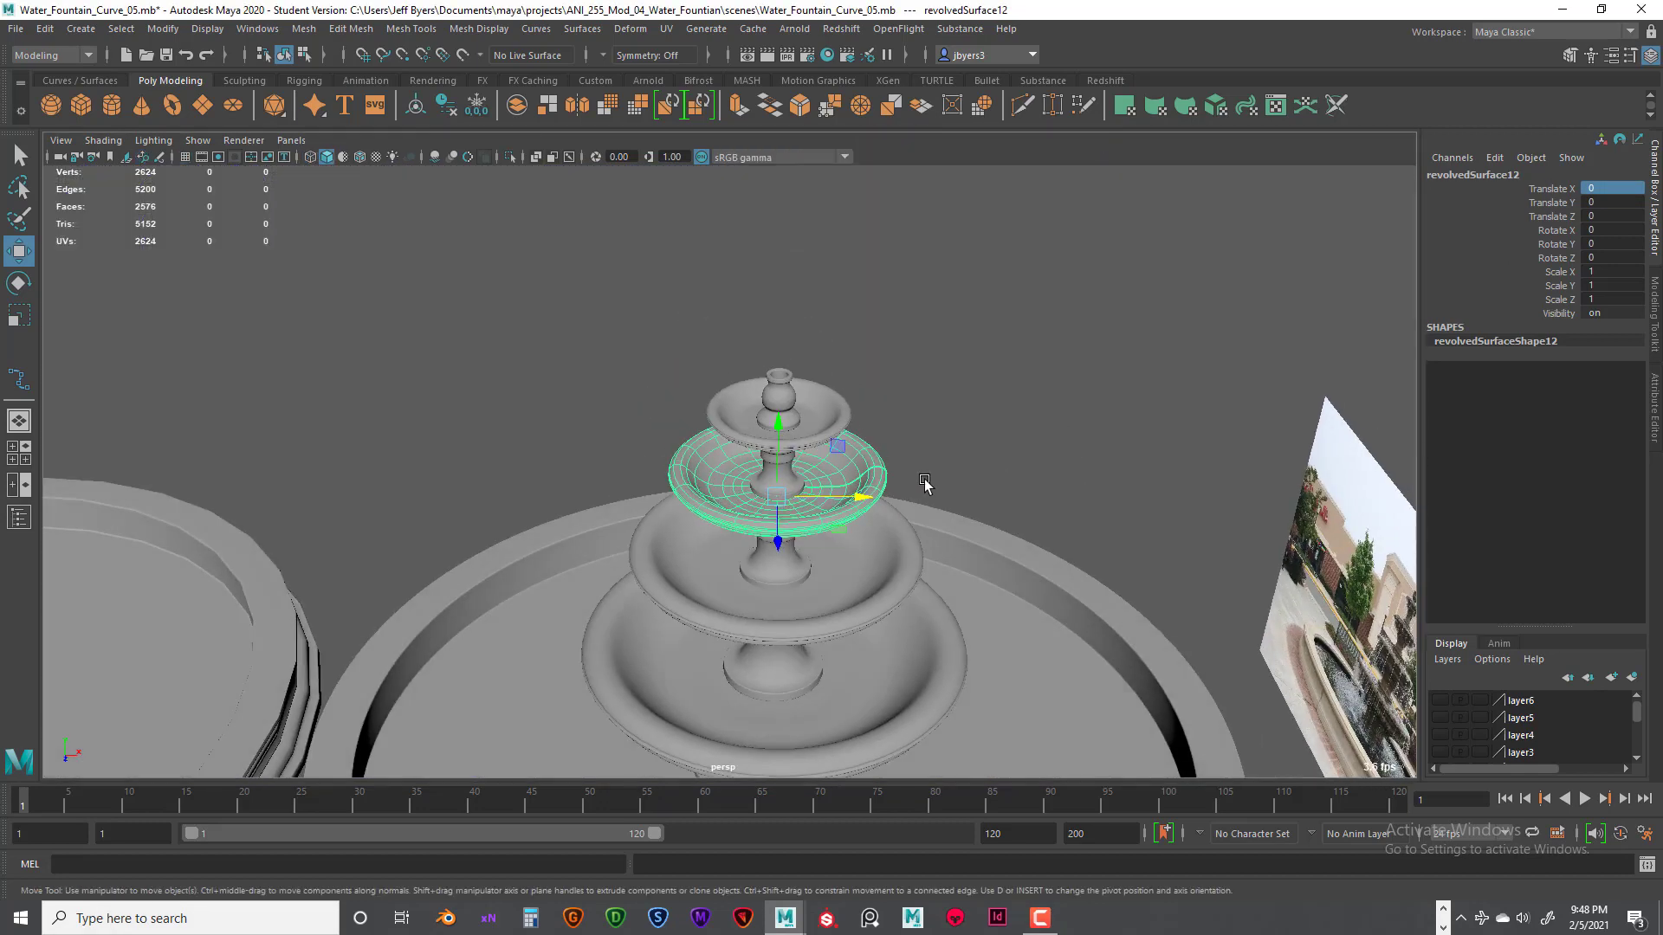
pyautogui.keyDown('alt'); pyautogui.moveTo(924, 483); pyautogui.dragTo(931, 373); pyautogui.keyUp('alt')
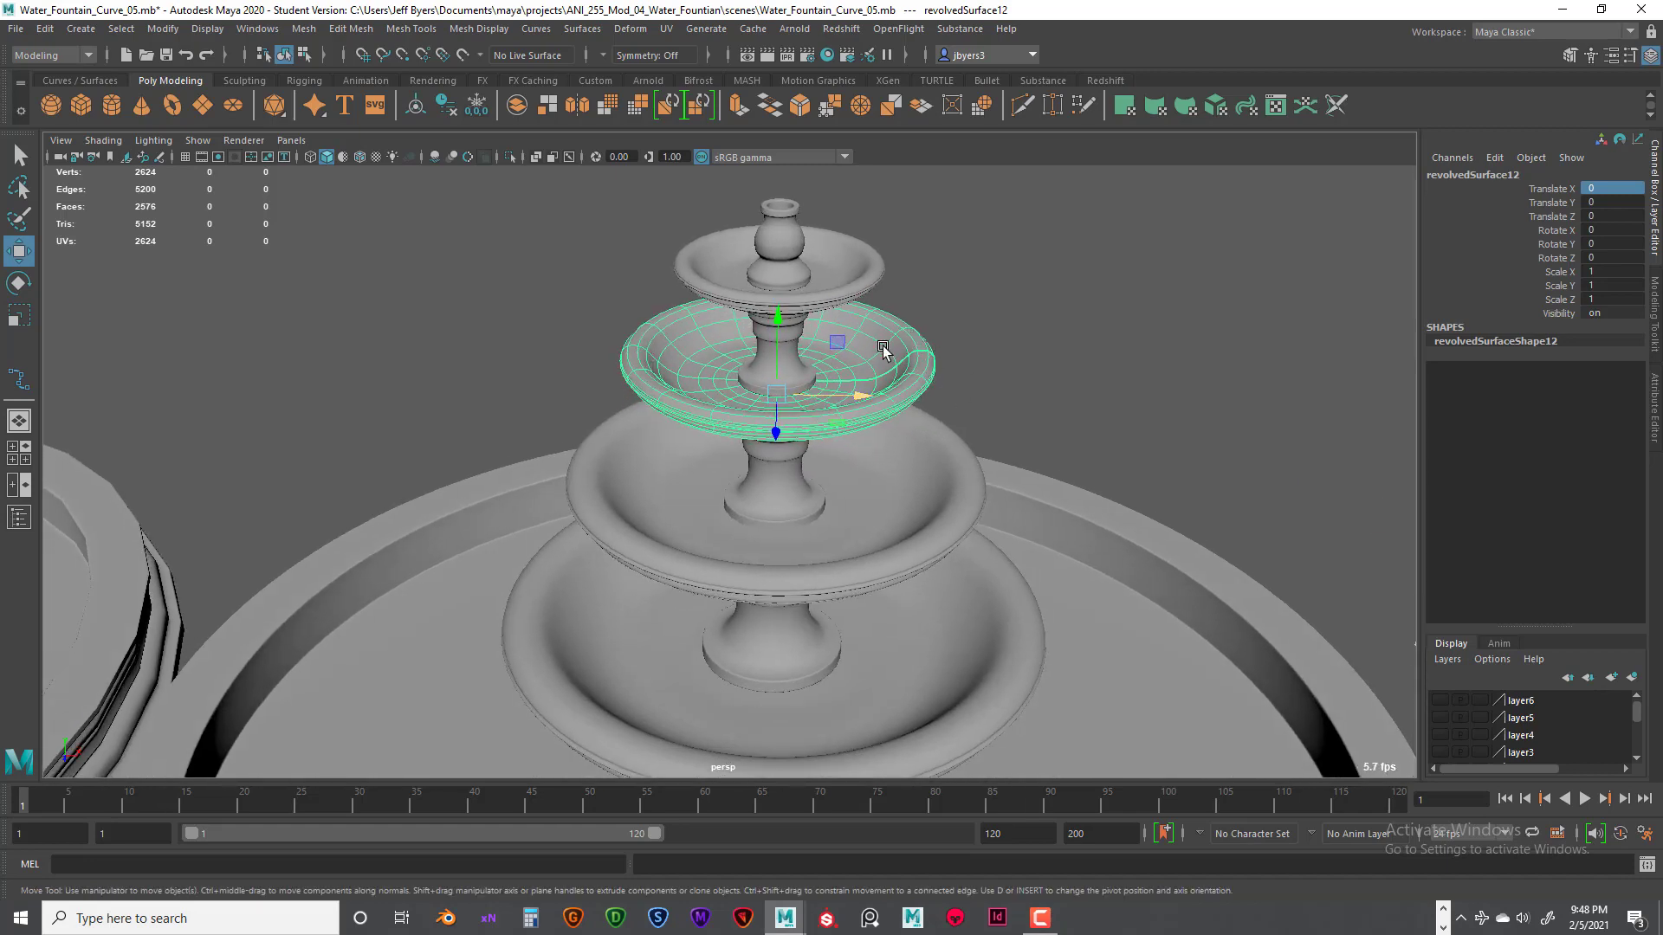
pyautogui.click(933, 509)
pyautogui.click(905, 387)
pyautogui.click(979, 654)
pyautogui.click(921, 530)
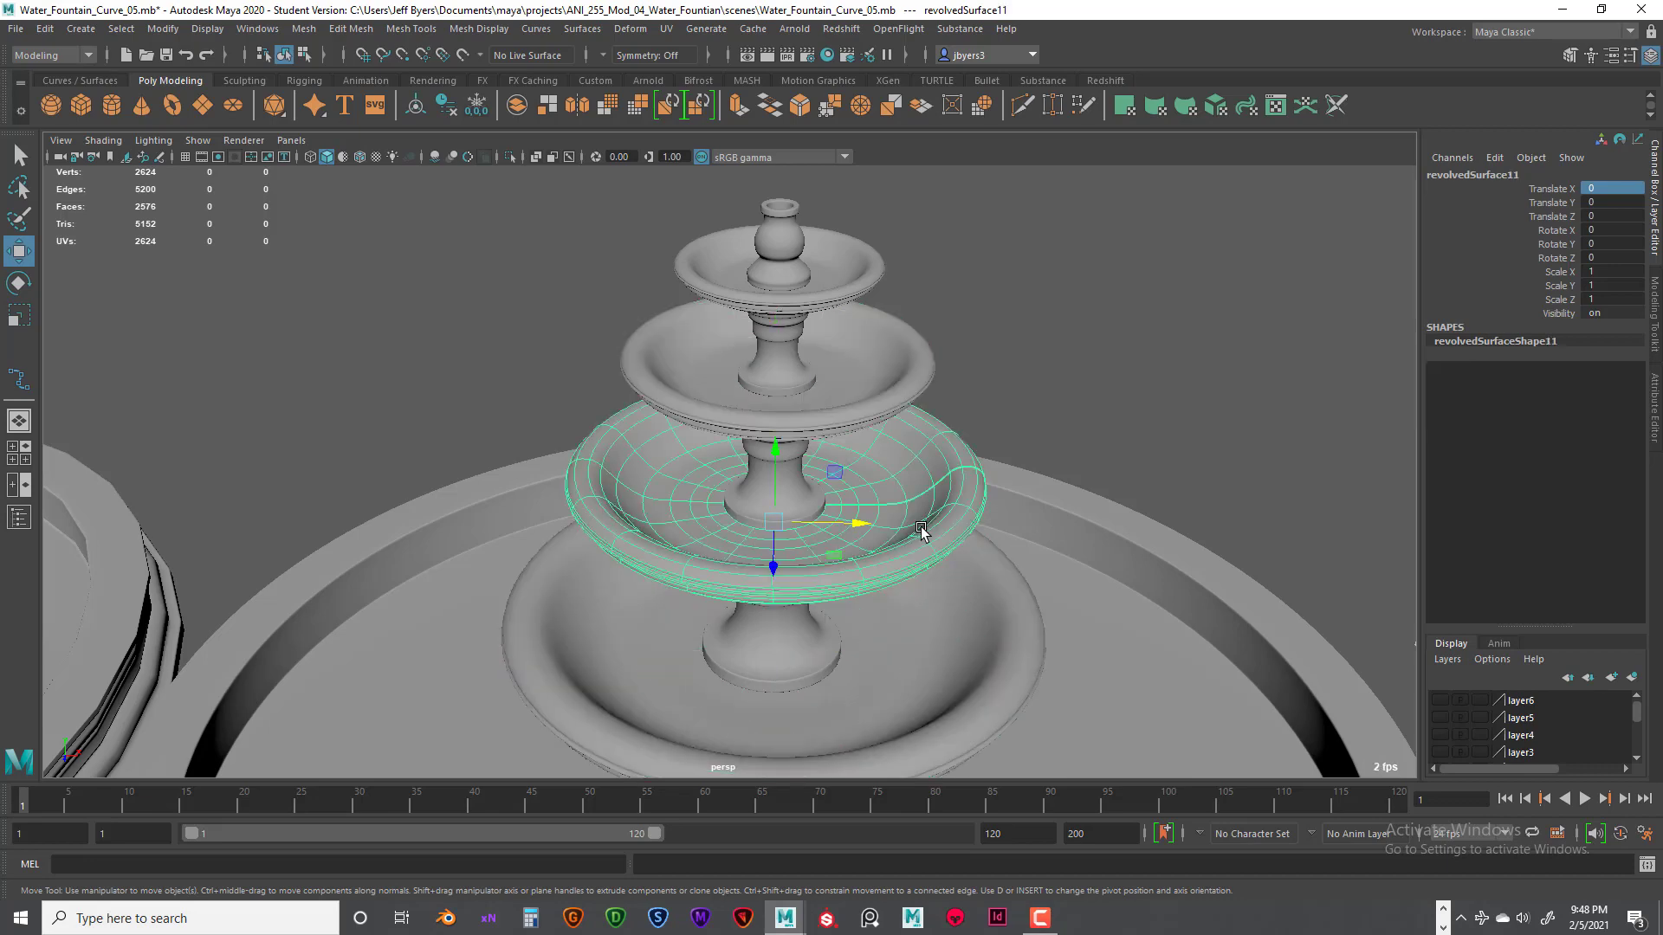
pyautogui.click(857, 405)
pyautogui.keyDown('alt'); pyautogui.moveTo(898, 408); pyautogui.dragTo(839, 338); pyautogui.keyUp('alt')
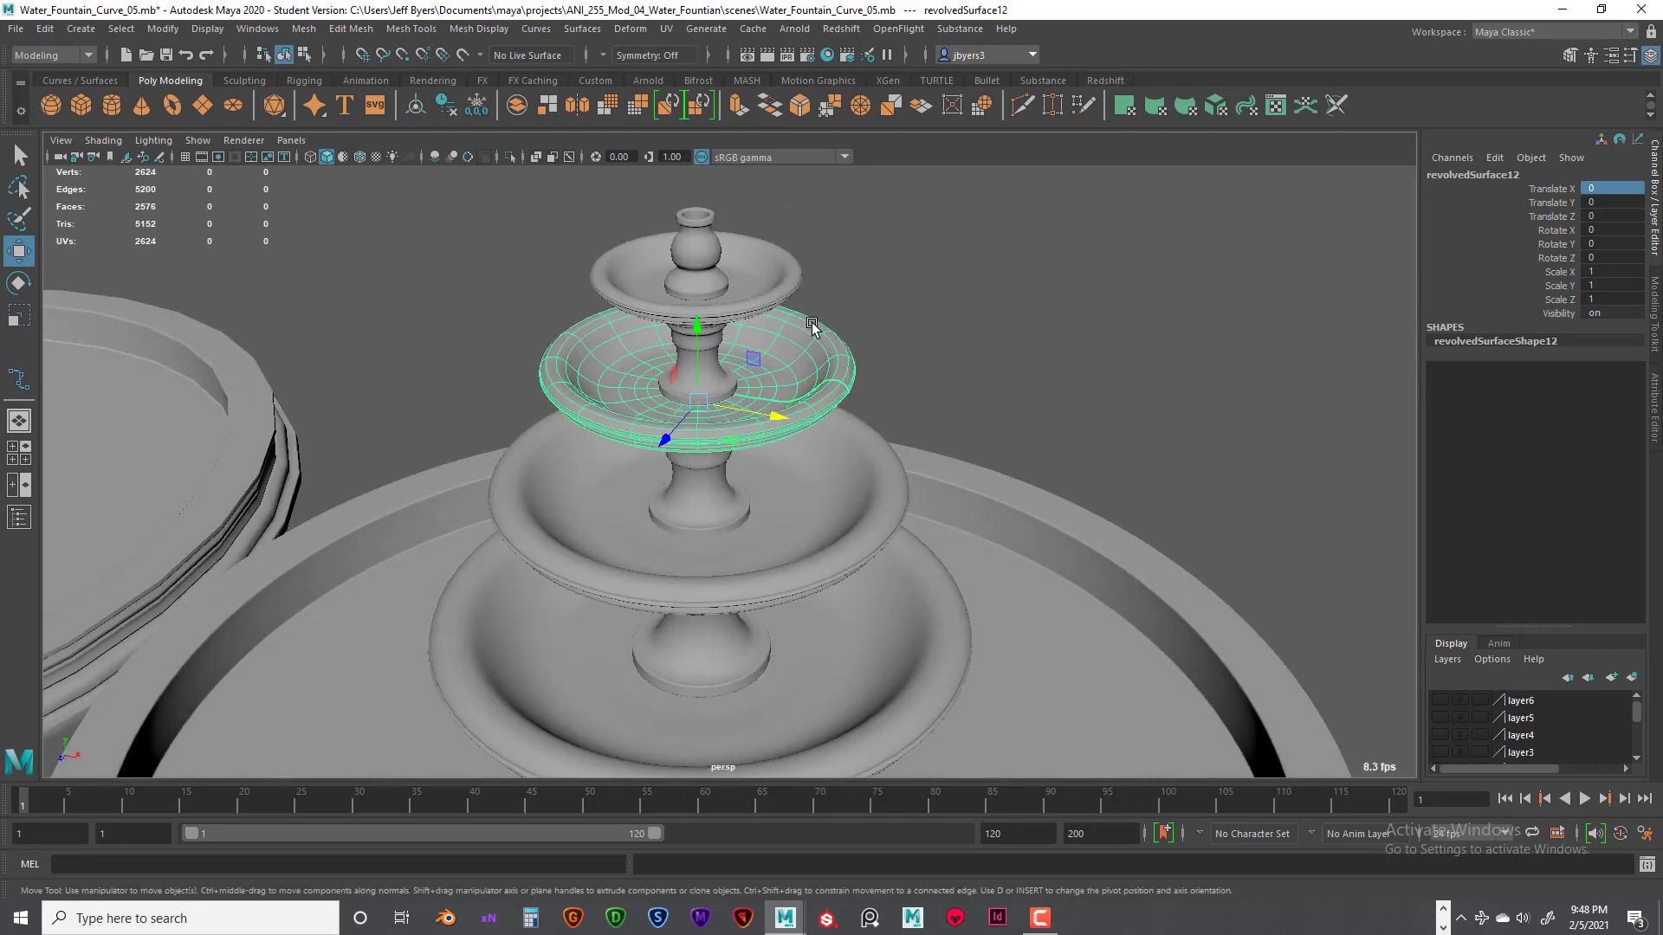
pyautogui.click(940, 624)
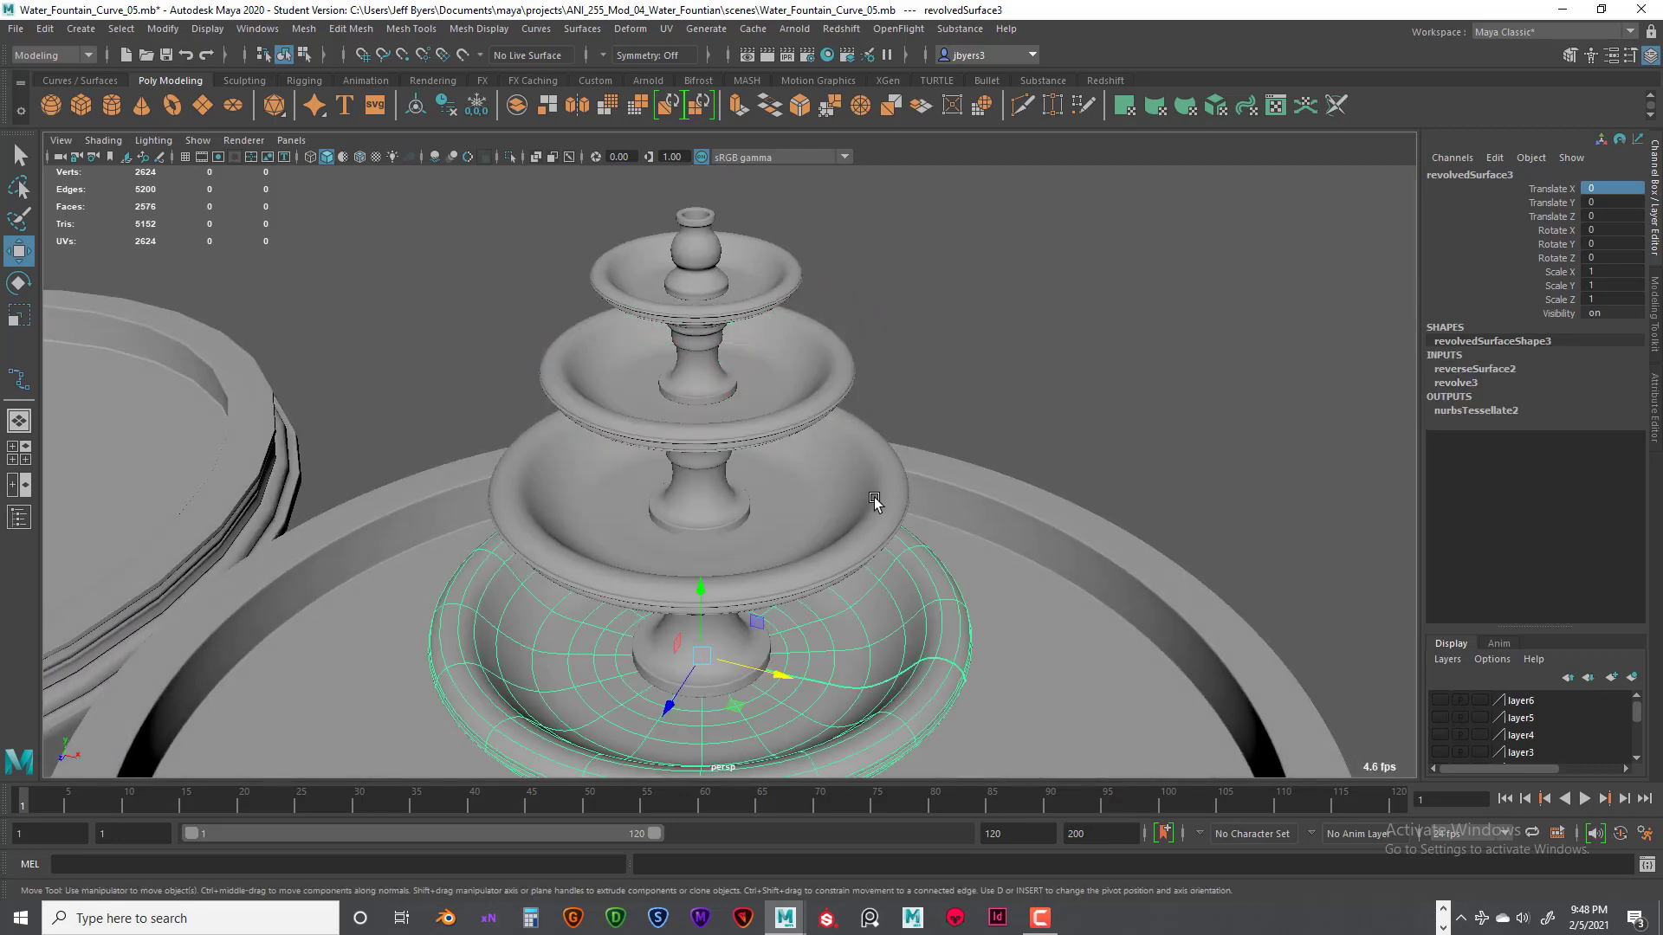
pyautogui.click(878, 498)
pyautogui.click(944, 616)
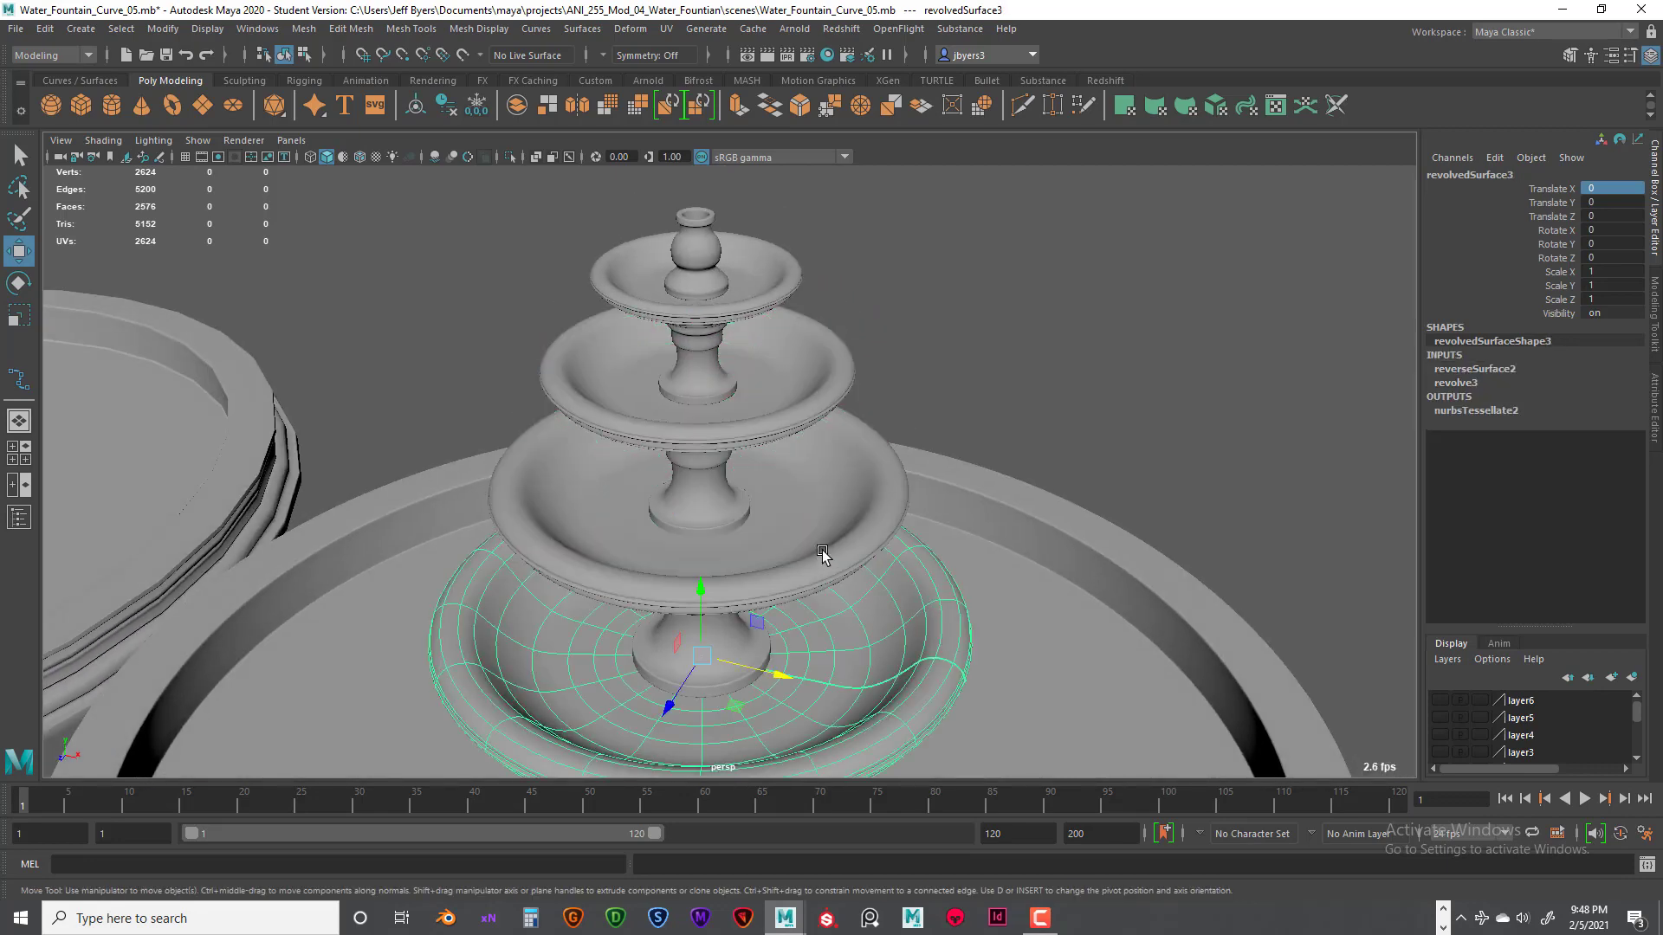
pyautogui.click(807, 428)
pyautogui.click(838, 448)
pyautogui.click(743, 303)
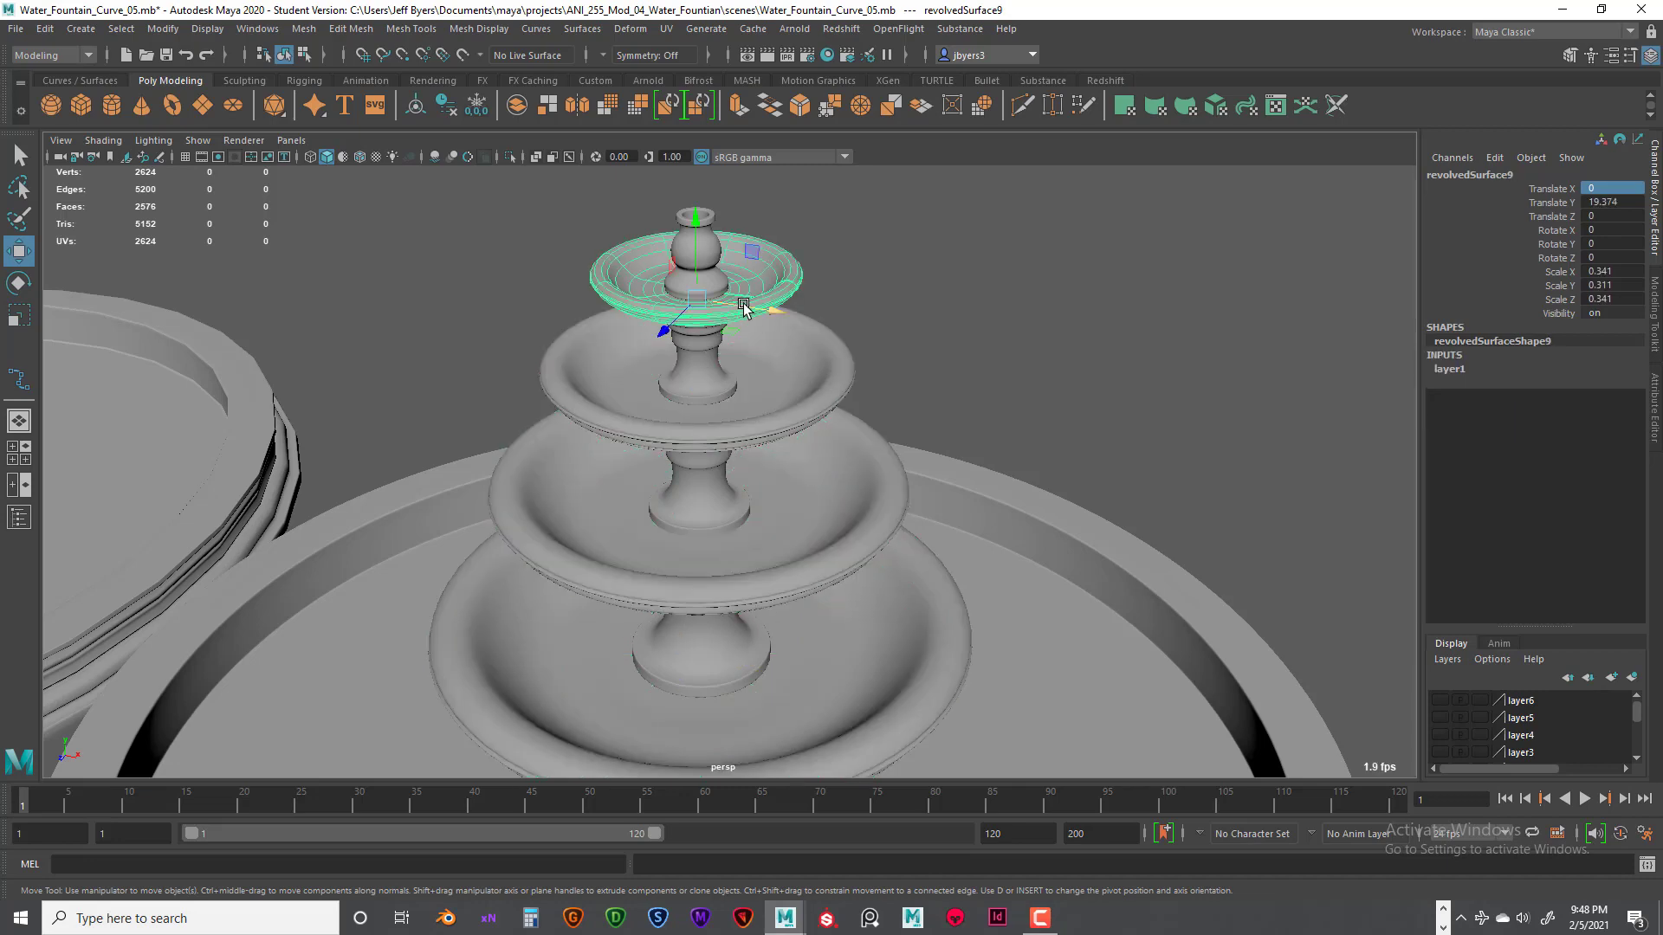
pyautogui.moveTo(709, 314)
pyautogui.keyDown('alt'); pyautogui.mouseDown()
pyautogui.moveTo(717, 348)
pyautogui.moveTo(721, 308)
pyautogui.mouseUp(); pyautogui.keyUp('alt')
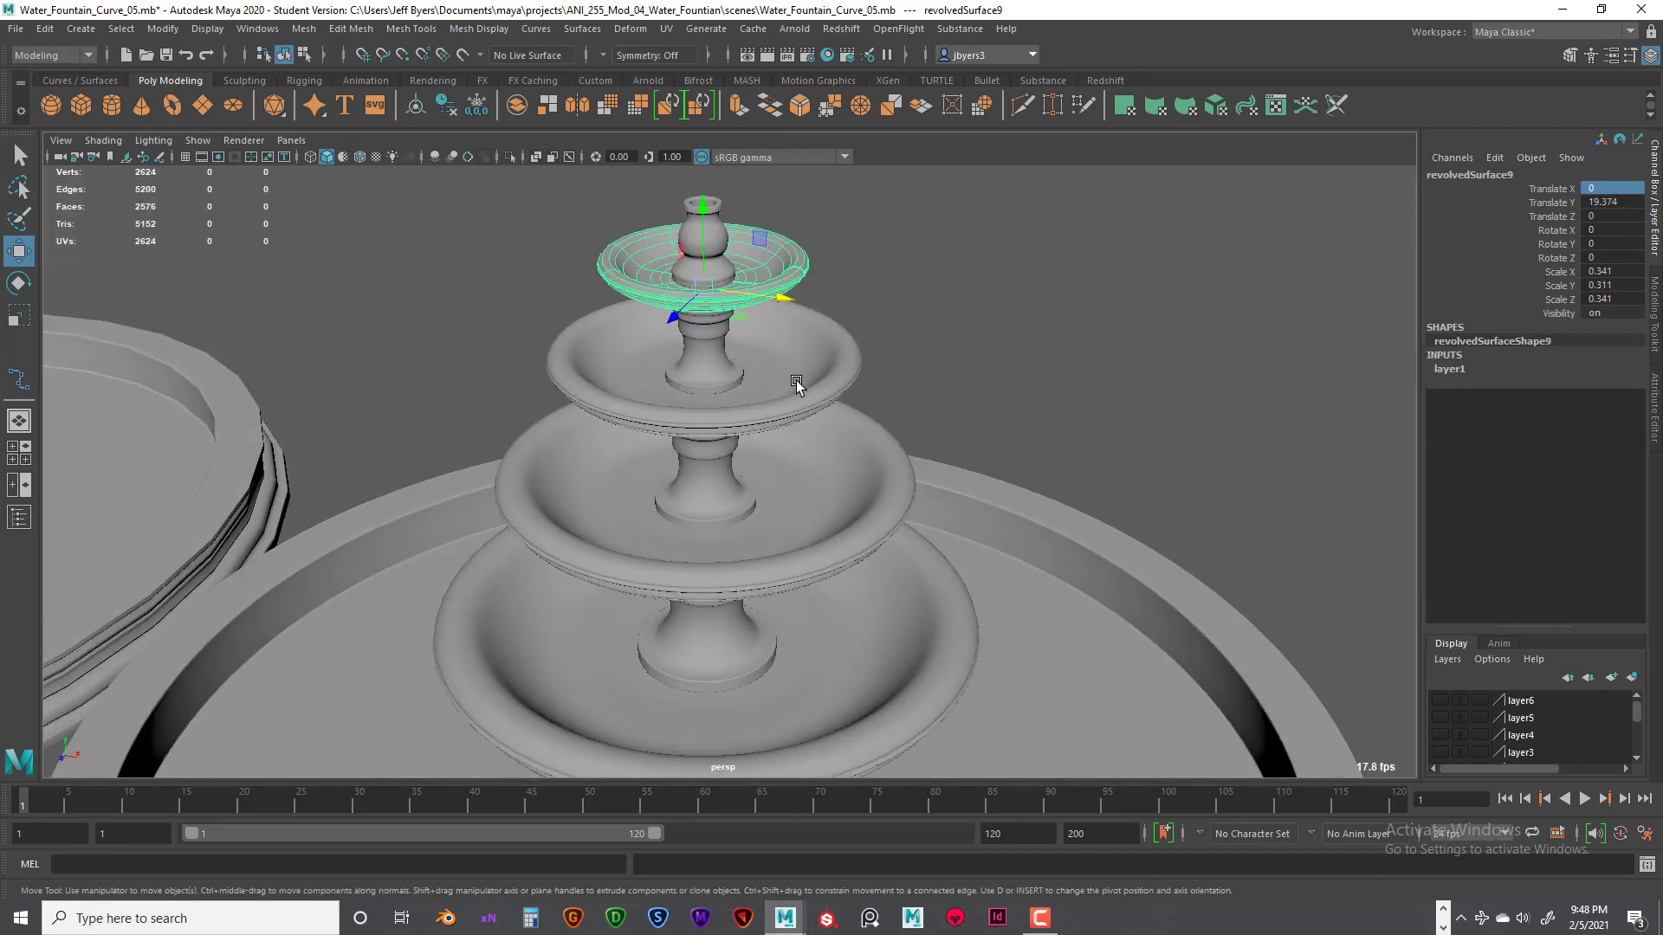
# Step: Duplicate the third-tier bowl in the front view
pyautogui.click(798, 386)
pyautogui.keyDown('alt'); pyautogui.moveTo(822, 424); pyautogui.dragTo(783, 264); pyautogui.keyUp('alt')
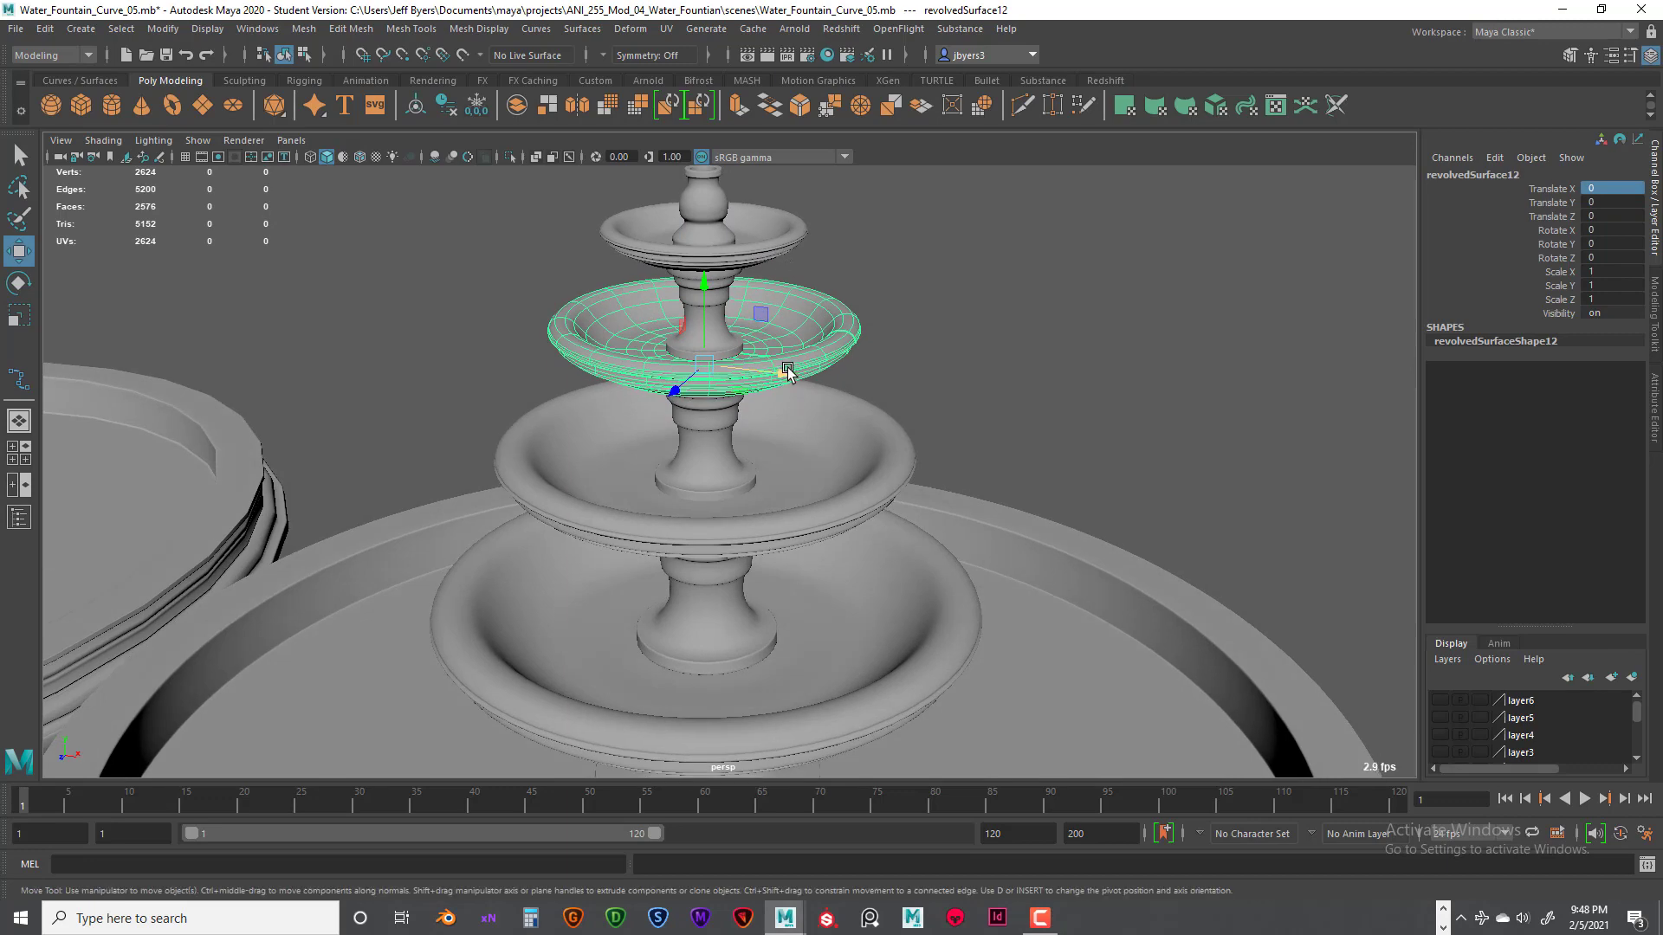
pyautogui.press('space')
pyautogui.press('space')
pyautogui.keyDown('alt'); pyautogui.moveTo(795, 441); pyautogui.dragTo(837, 698, button='middle'); pyautogui.keyUp('alt')
pyautogui.hotkey('ctrl', 'd')
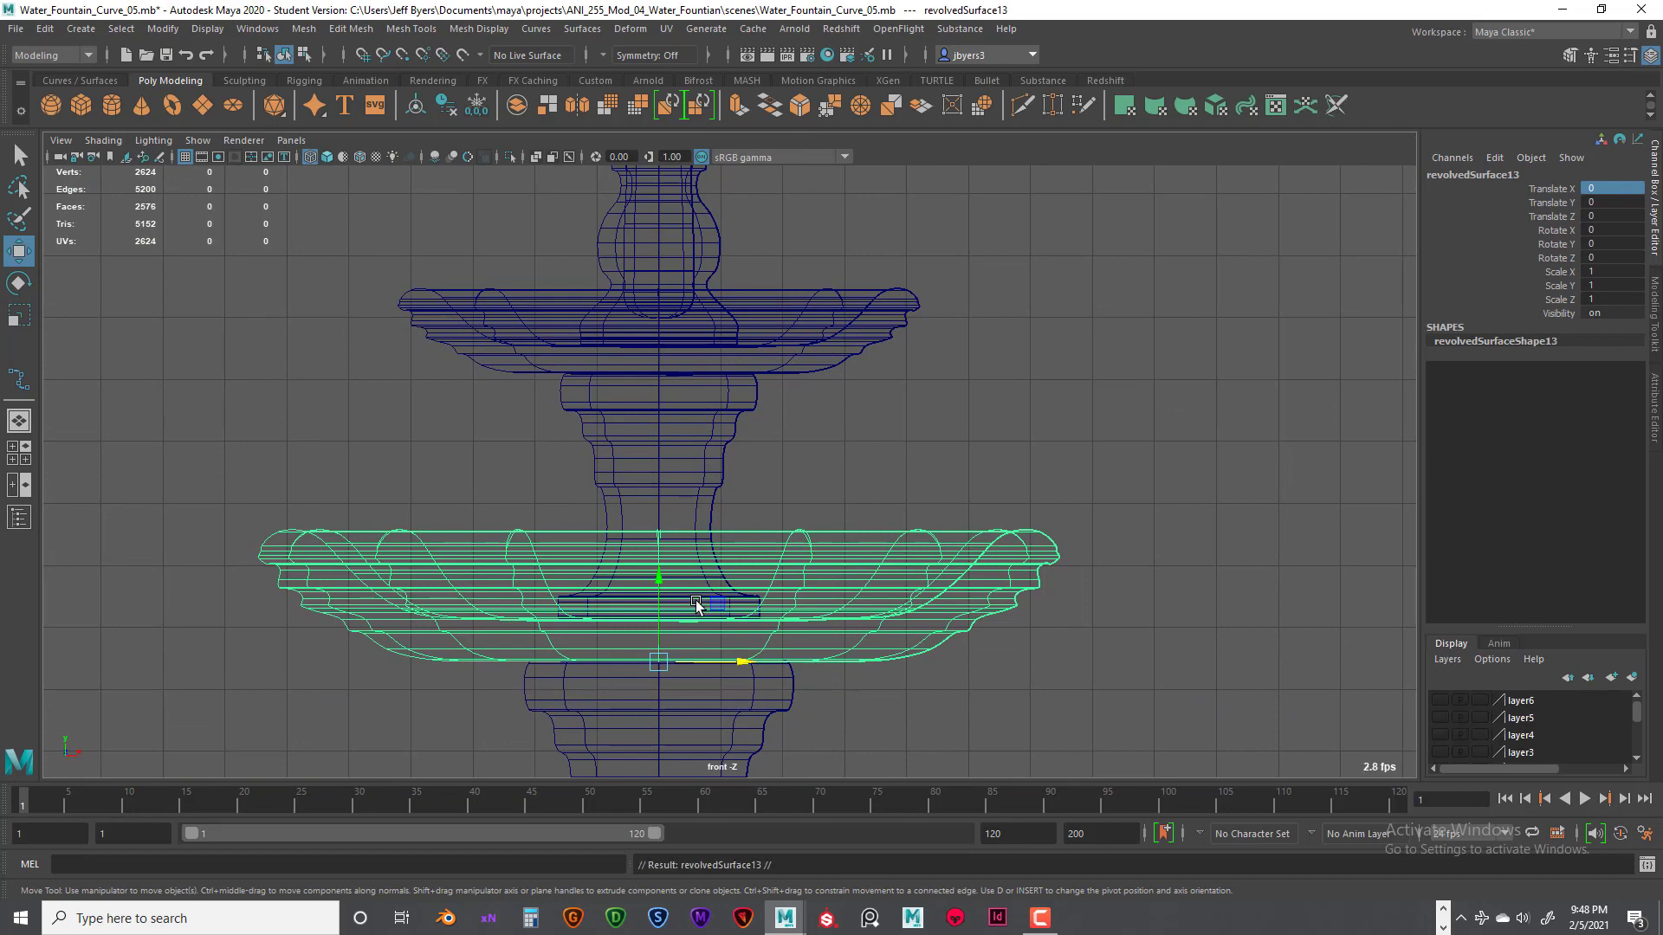
# Step: Raise the new copy onto the top pedestal, to about 4.641 in Y, and scale it uniformly to about 0.648
pyautogui.moveTo(671, 581); pyautogui.dragTo(692, 289)
pyautogui.press('r')
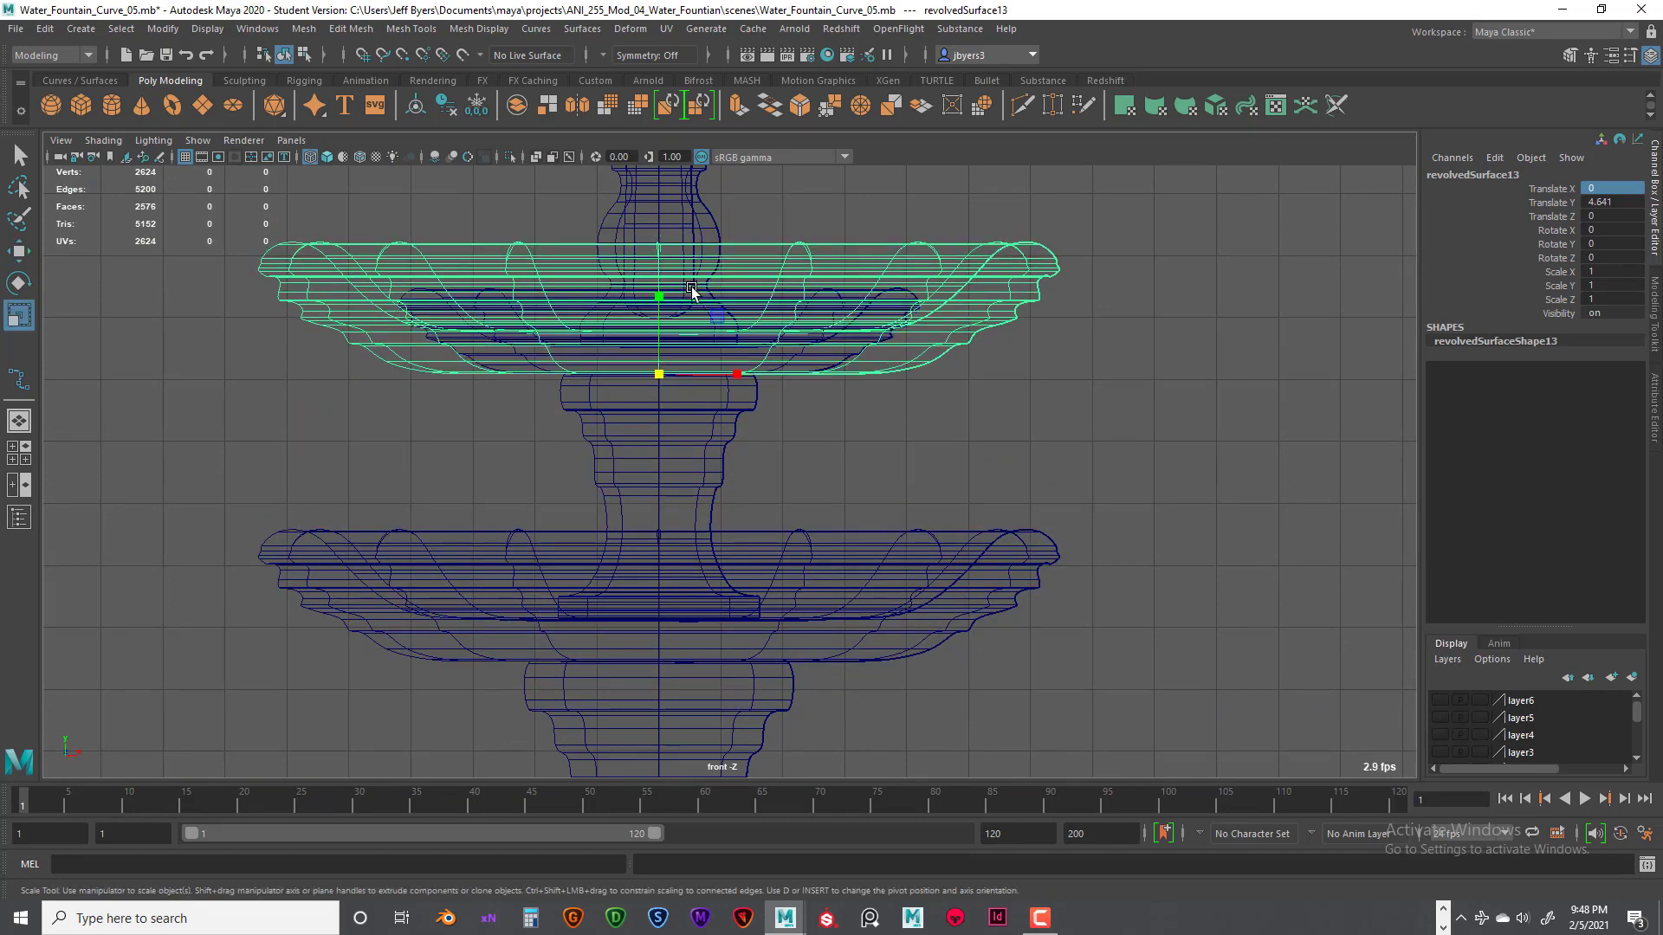
pyautogui.moveTo(663, 372); pyautogui.dragTo(452, 374)
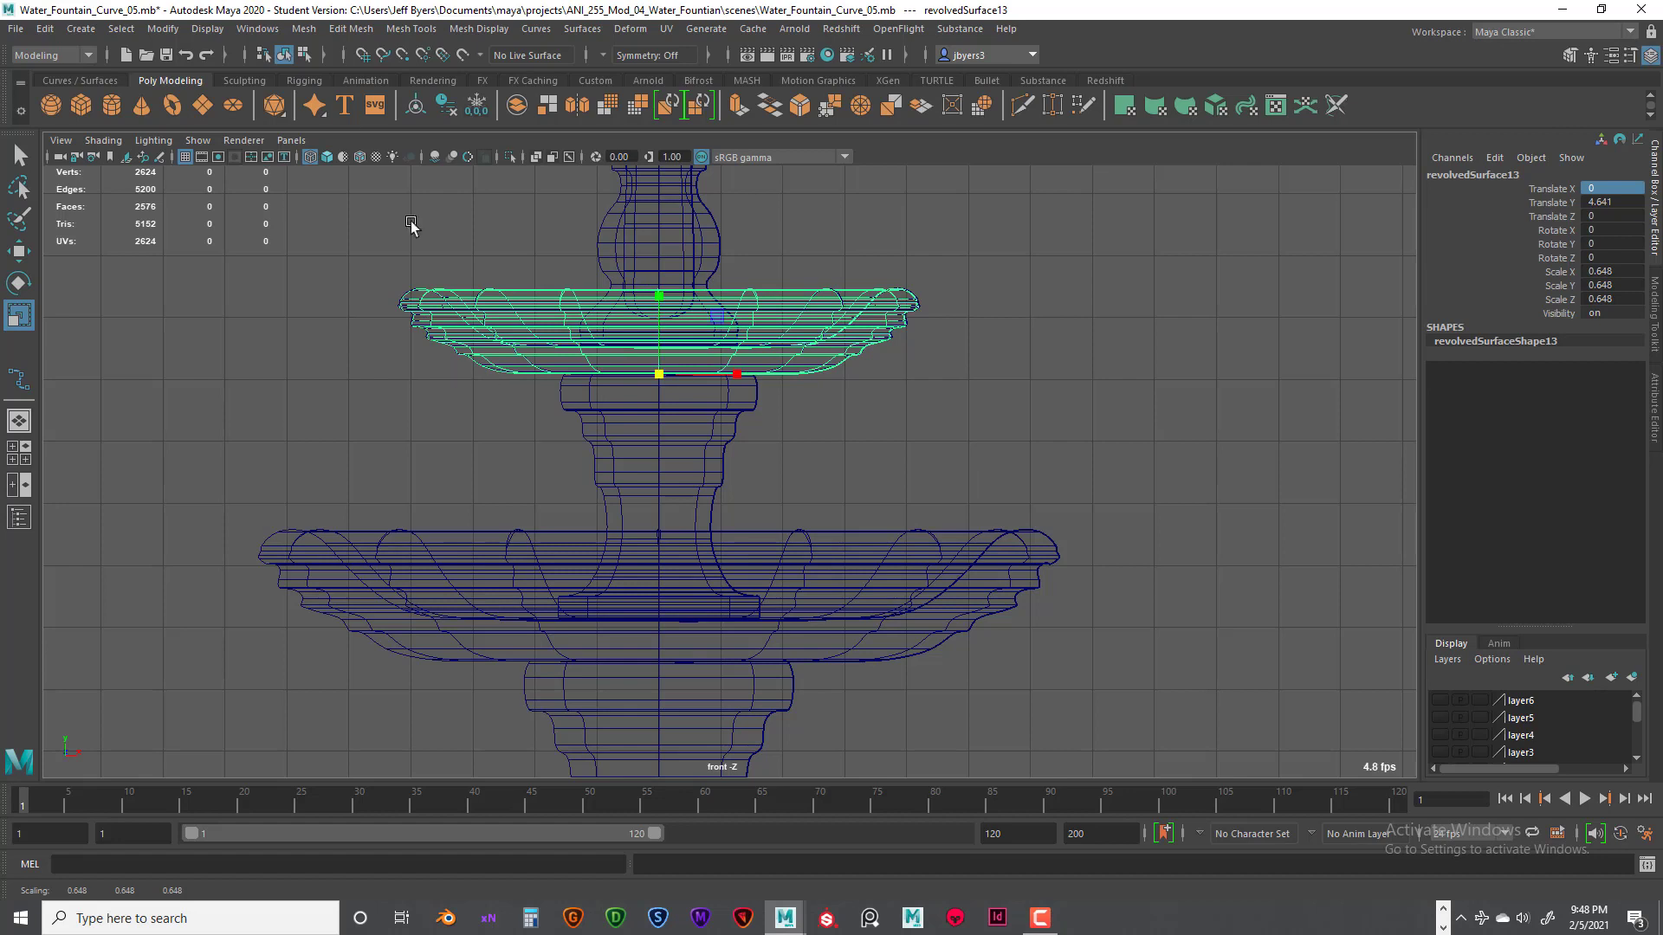
# Step: Freeze the top-tier copy's transformations and move it aside along X to about 7.017
pyautogui.click(477, 105)
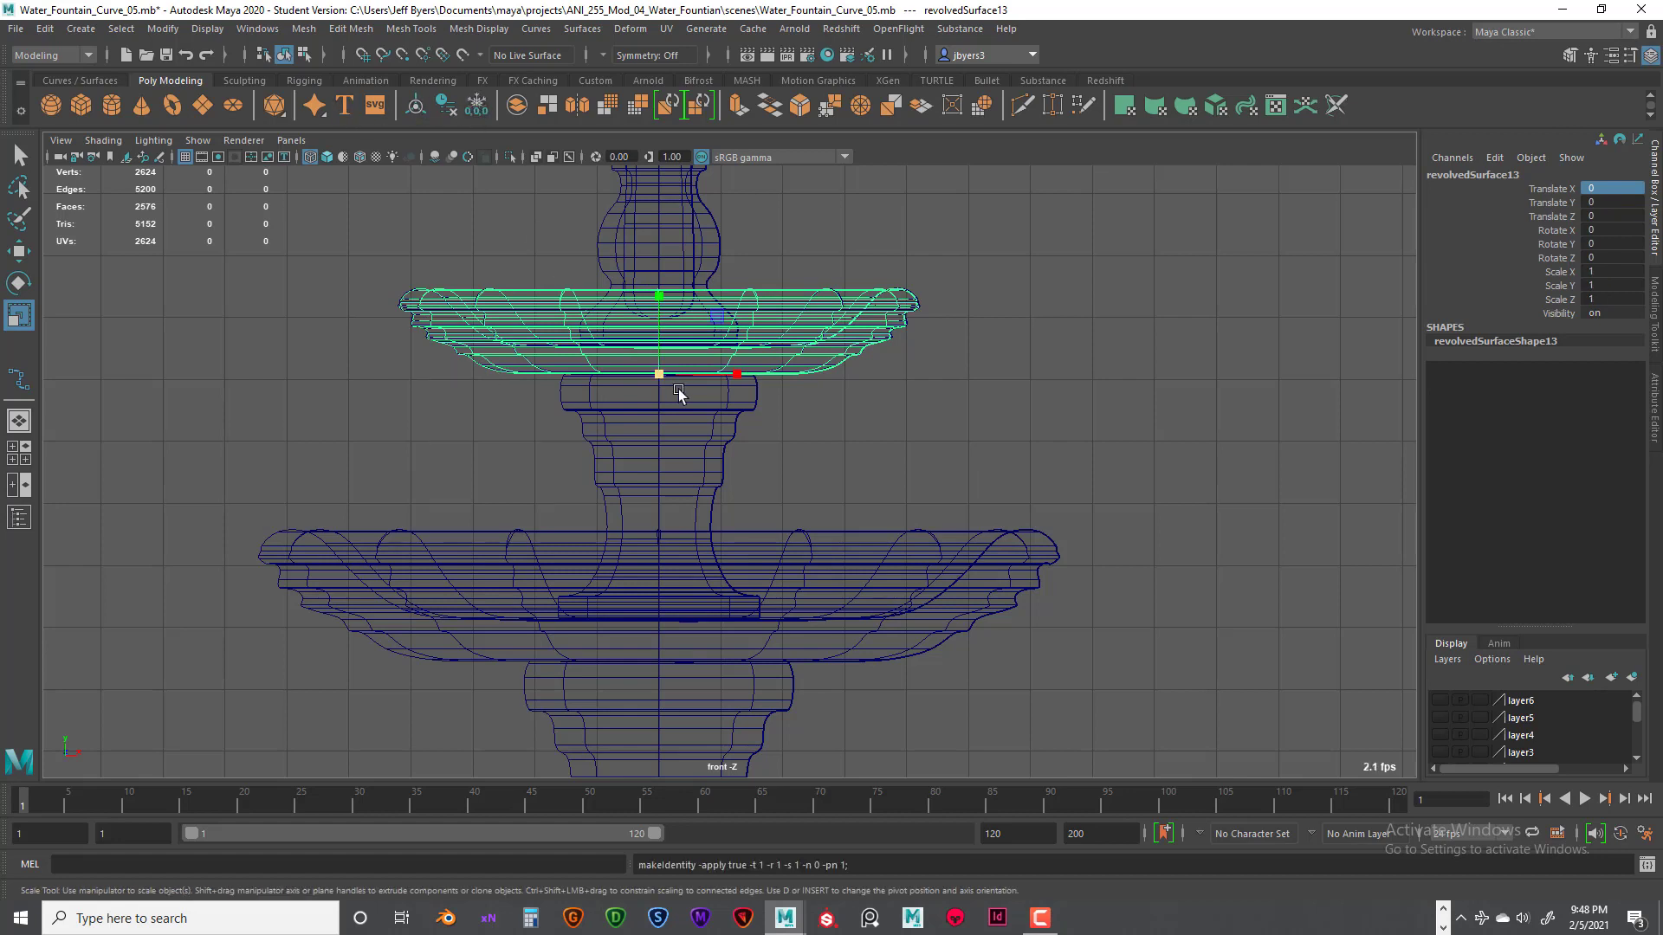
pyautogui.press('w')
pyautogui.moveTo(745, 374); pyautogui.dragTo(1181, 374)
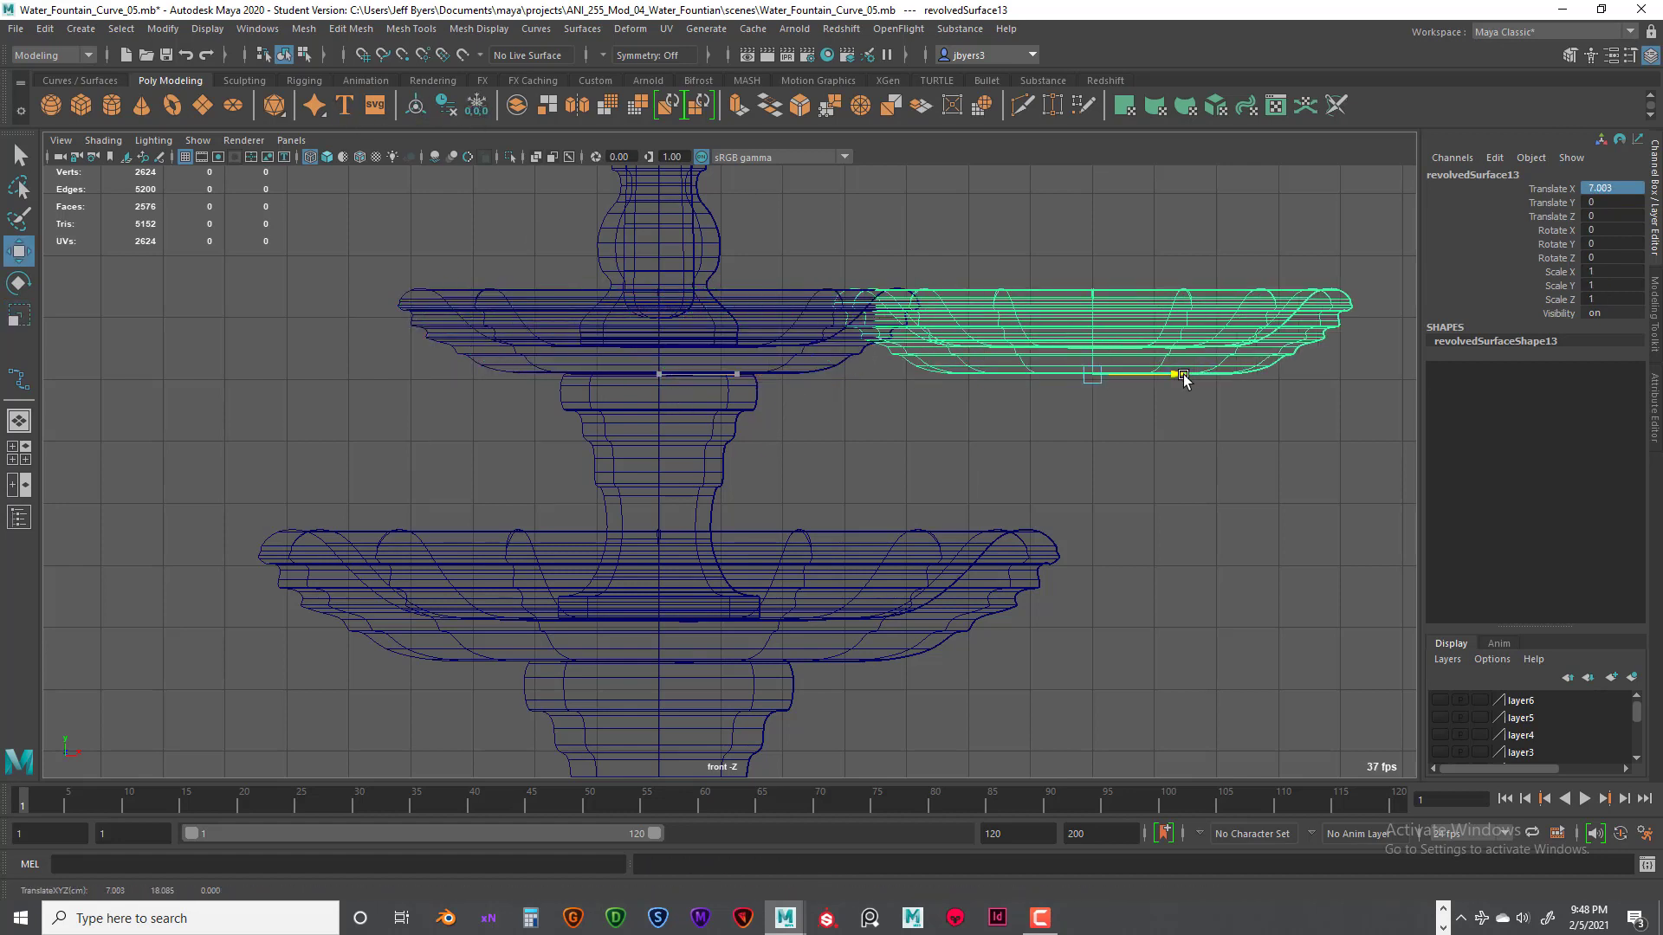
# Step: Put the original top bowl on a new display layer and hide that layer
pyautogui.click(818, 308)
pyautogui.click(1631, 677)
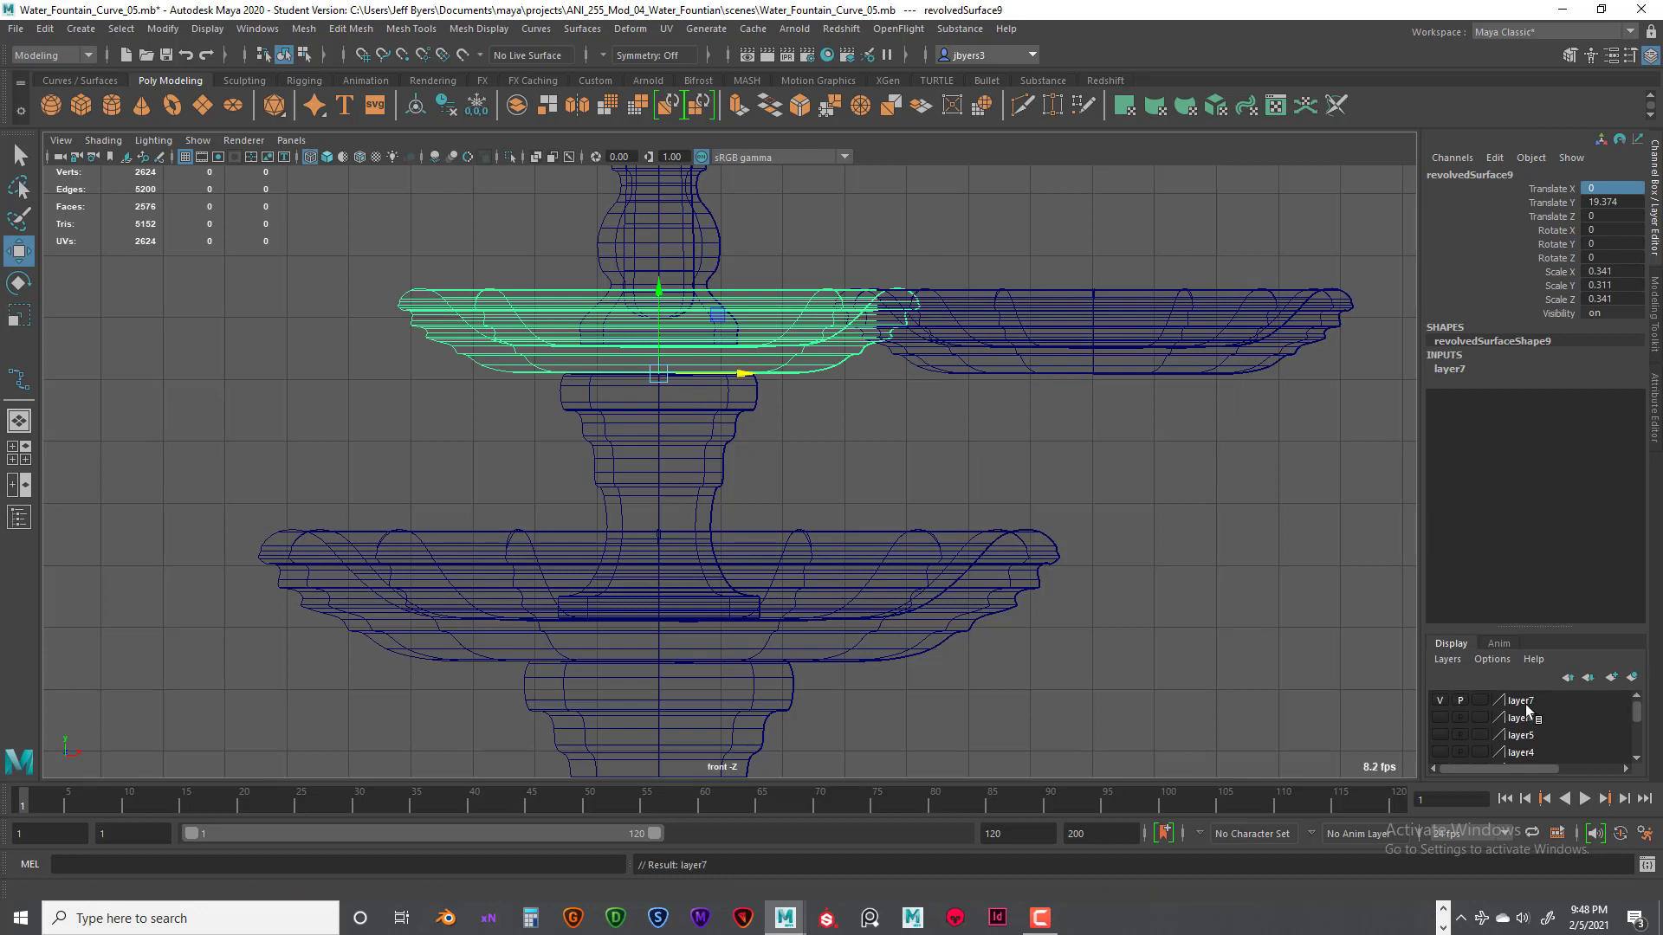
pyautogui.click(1440, 700)
# Step: Set the replacement top bowl's Translate X to 0
pyautogui.click(1077, 357)
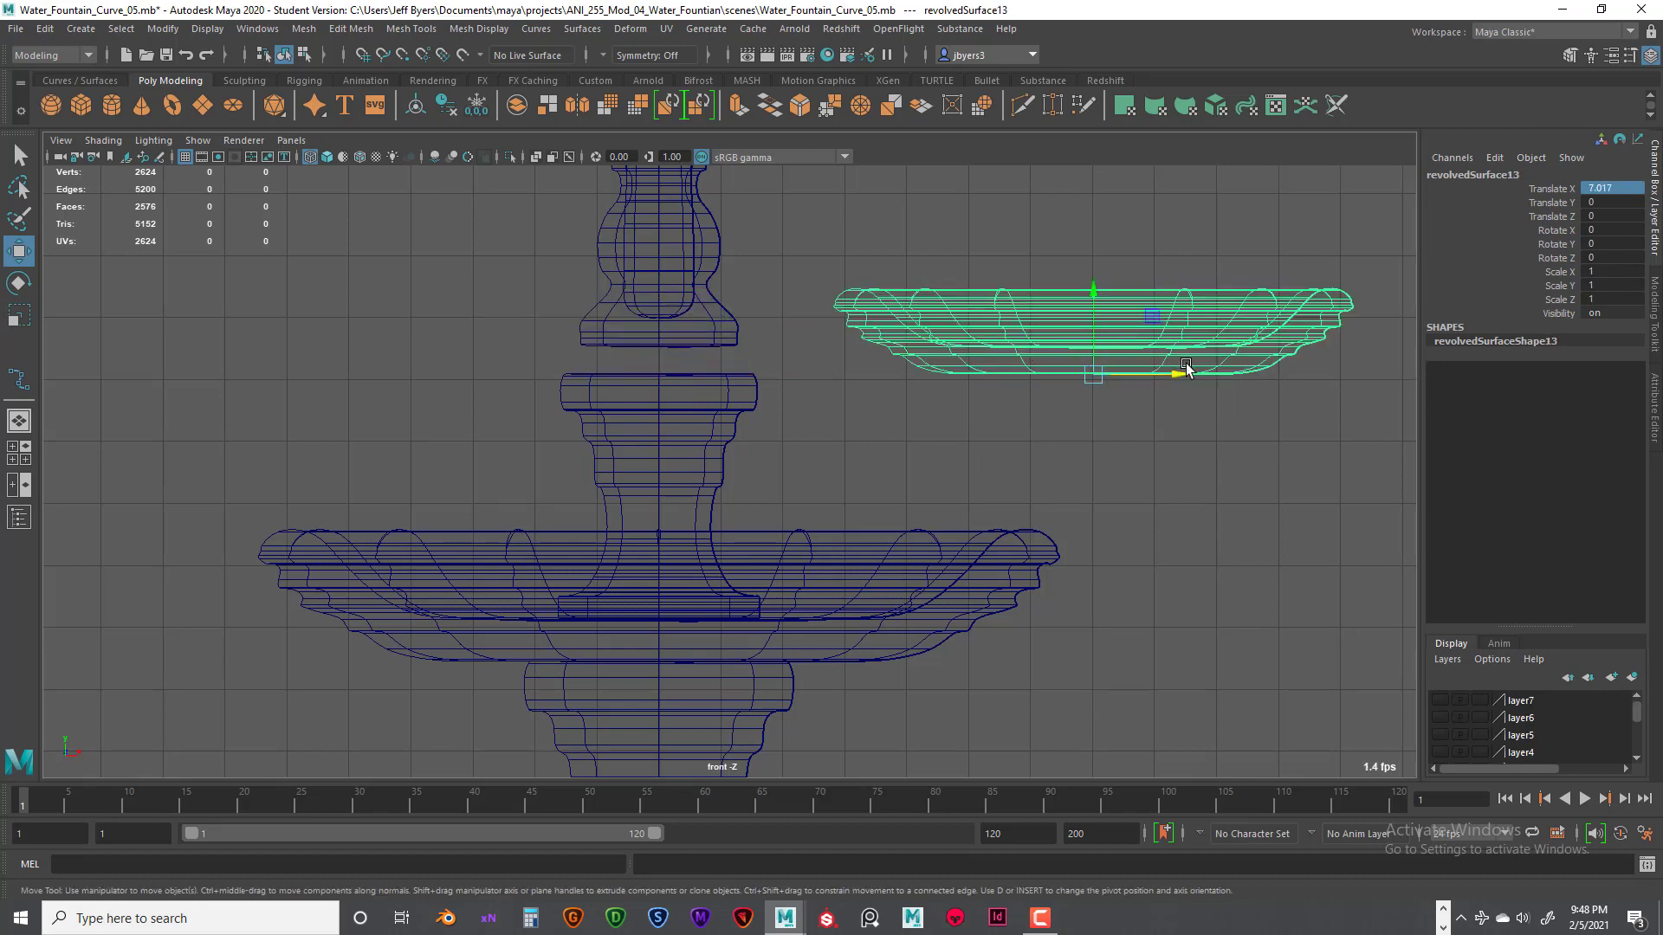
pyautogui.doubleClick(1593, 188)
pyautogui.write('0')
pyautogui.press('Return')
# Step: Examine the complete fountain in the perspective view next to the polygon basin and bowl
pyautogui.scroll(-8, 876, 509)
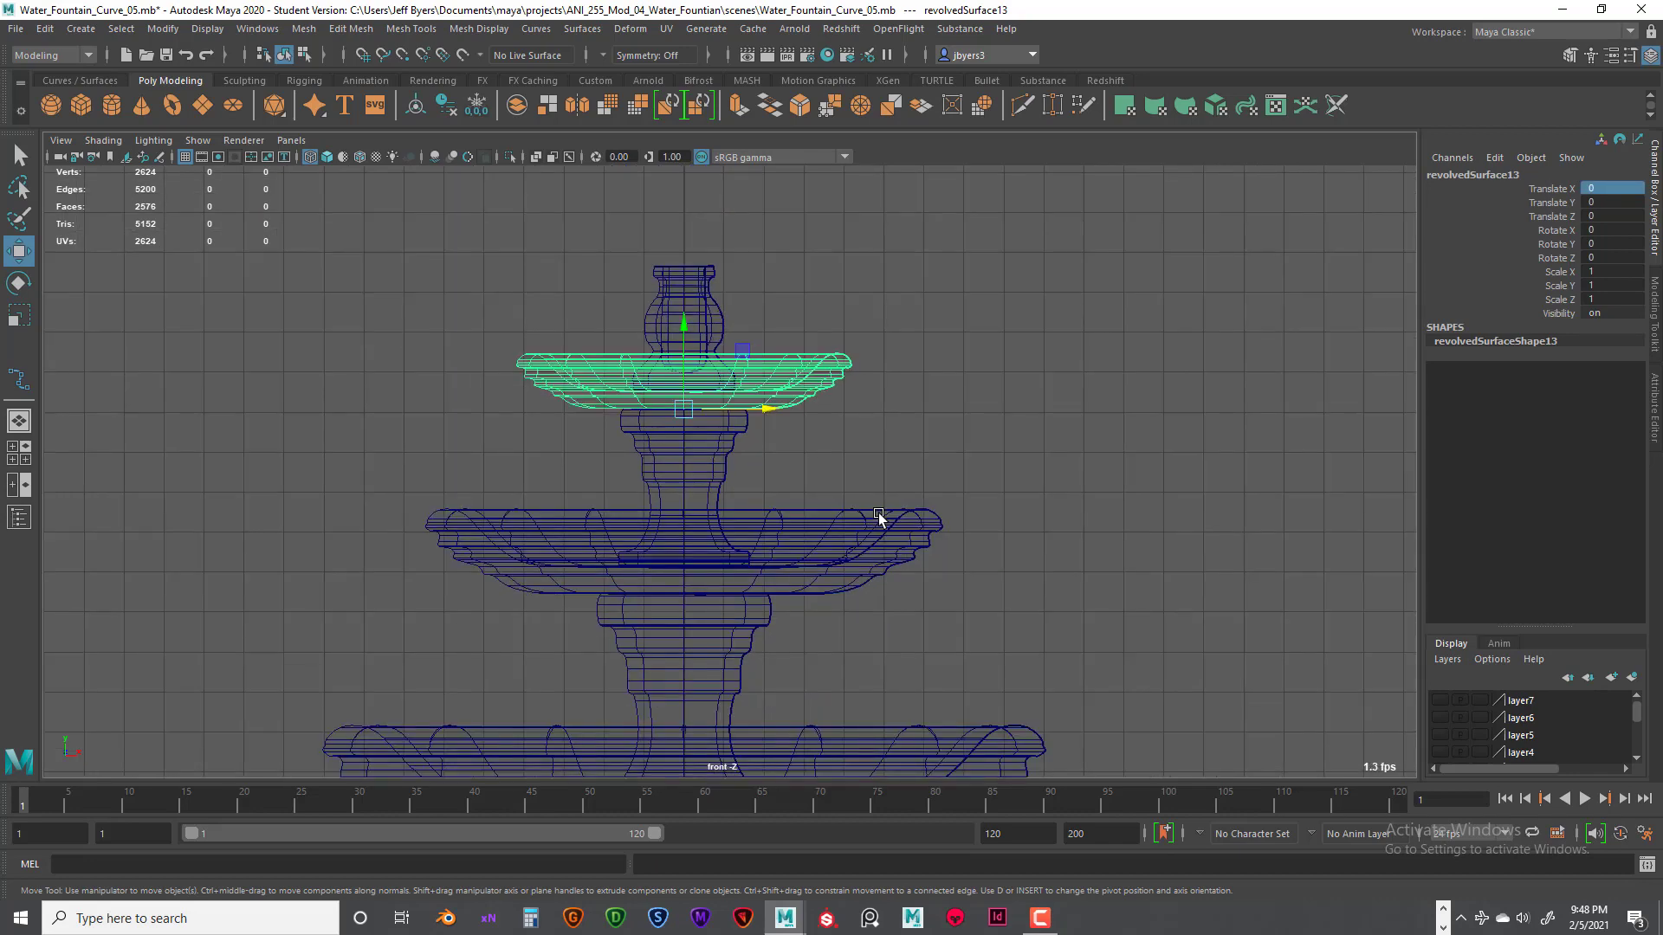
pyautogui.press('space')
pyautogui.press('space')
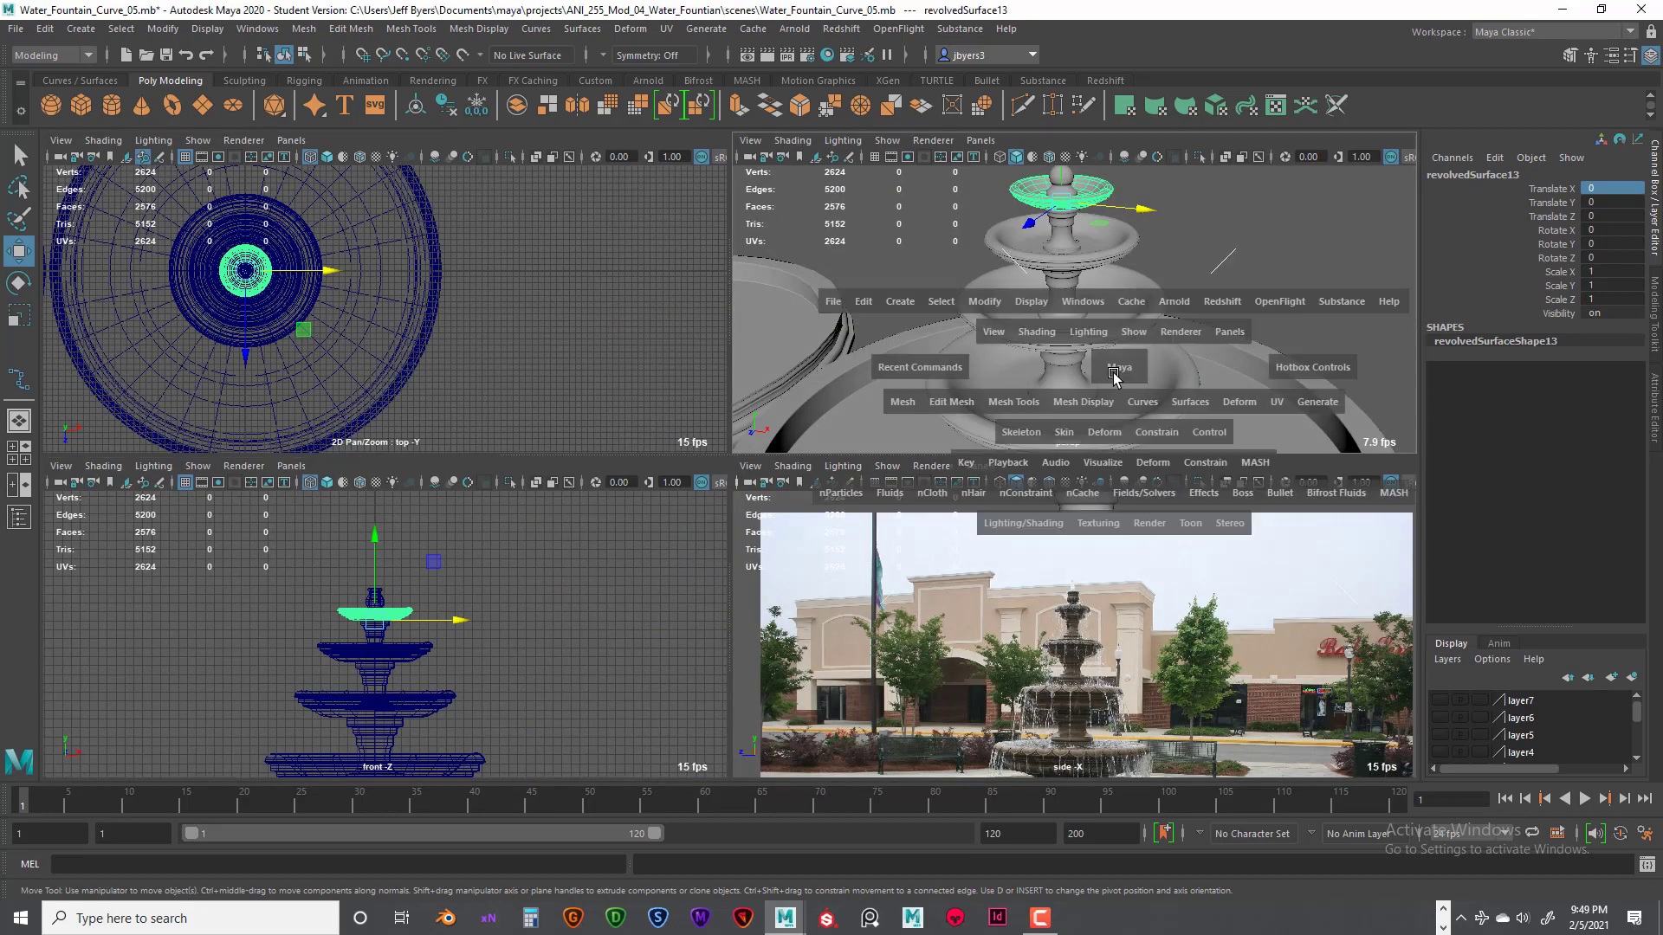
pyautogui.scroll(-7, 963, 499)
pyautogui.keyDown('alt'); pyautogui.moveTo(861, 521); pyautogui.dragTo(917, 520); pyautogui.keyUp('alt')
pyautogui.scroll(-3, 896, 517)
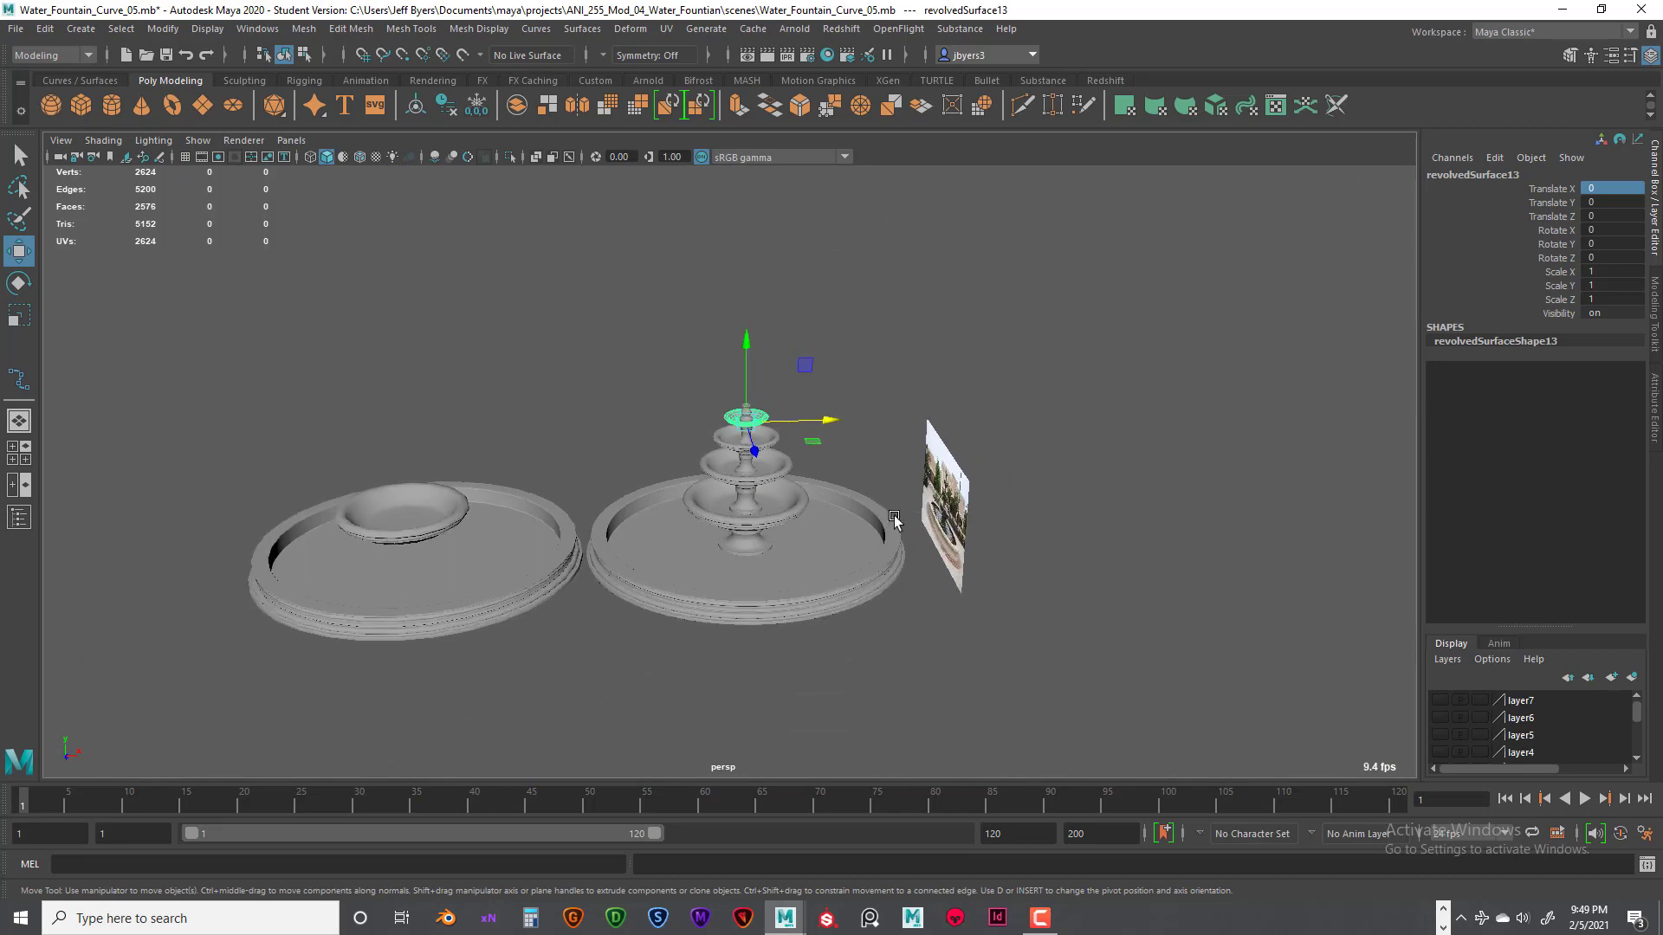
pyautogui.keyDown('alt'); pyautogui.moveTo(893, 517); pyautogui.dragTo(1024, 406, button='middle'); pyautogui.keyUp('alt')
pyautogui.scroll(8, 960, 550)
pyautogui.scroll(-5, 1022, 407)
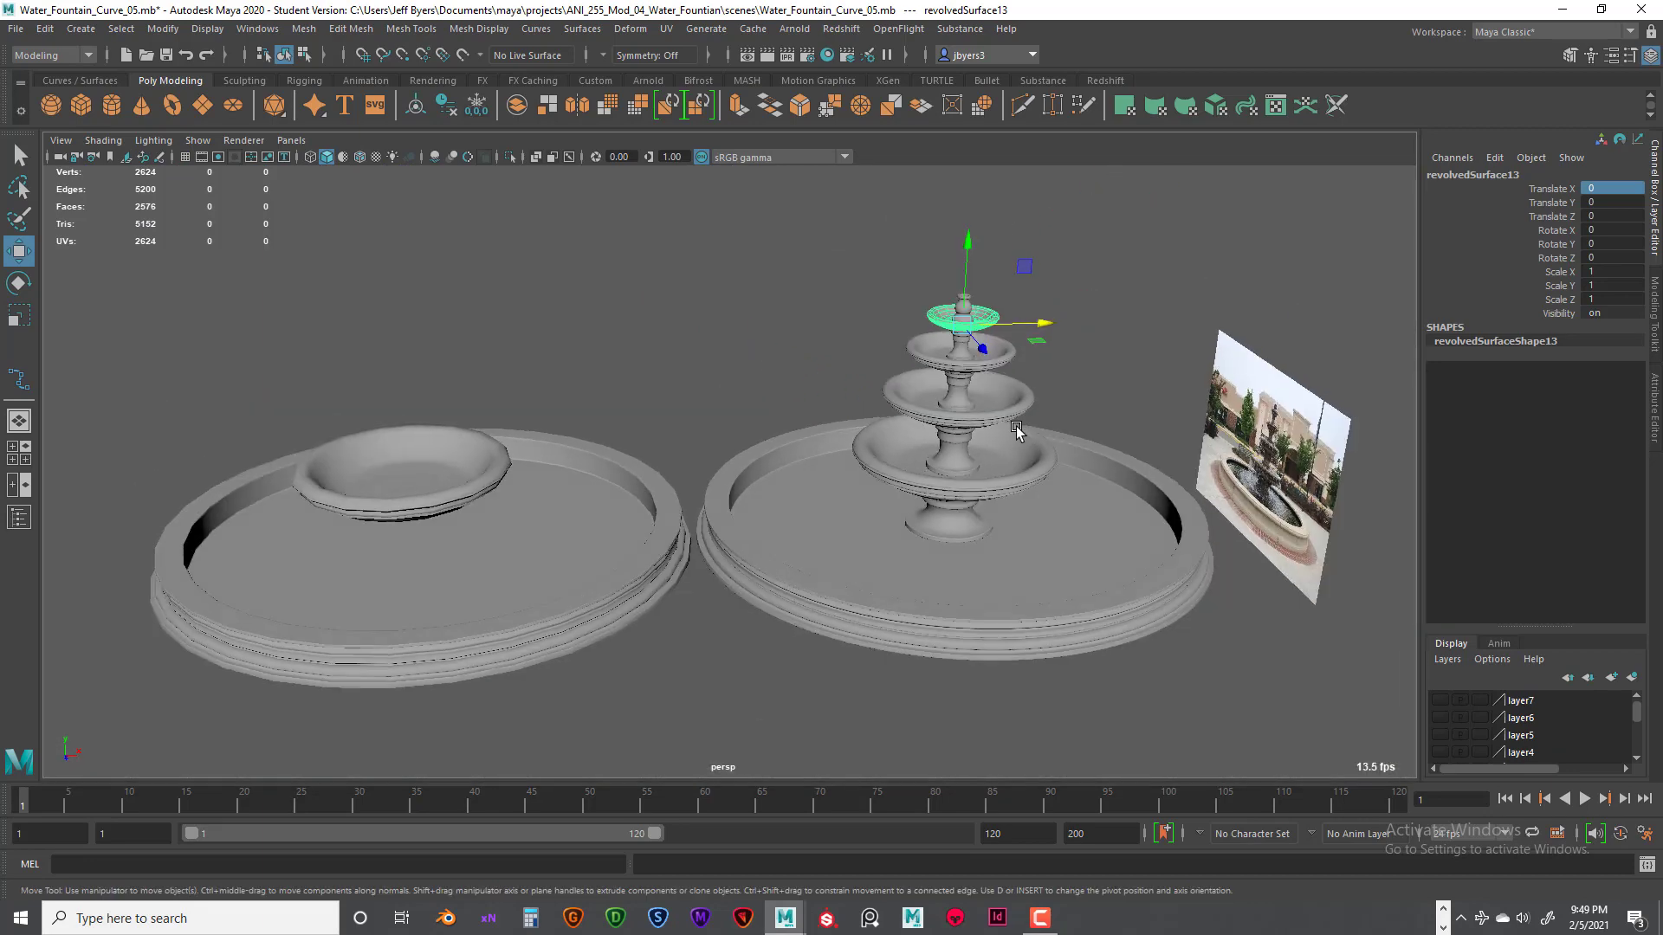
pyautogui.keyDown('alt'); pyautogui.moveTo(1017, 431); pyautogui.dragTo(988, 459); pyautogui.keyUp('alt')
pyautogui.keyDown('alt'); pyautogui.moveTo(987, 458); pyautogui.dragTo(996, 486, button='middle'); pyautogui.keyUp('alt')
# Step: Convert the second-tier bowl from NURBS to polygons with Control points tessellation and move the mesh to about -66.348 in X
pyautogui.click(1011, 484)
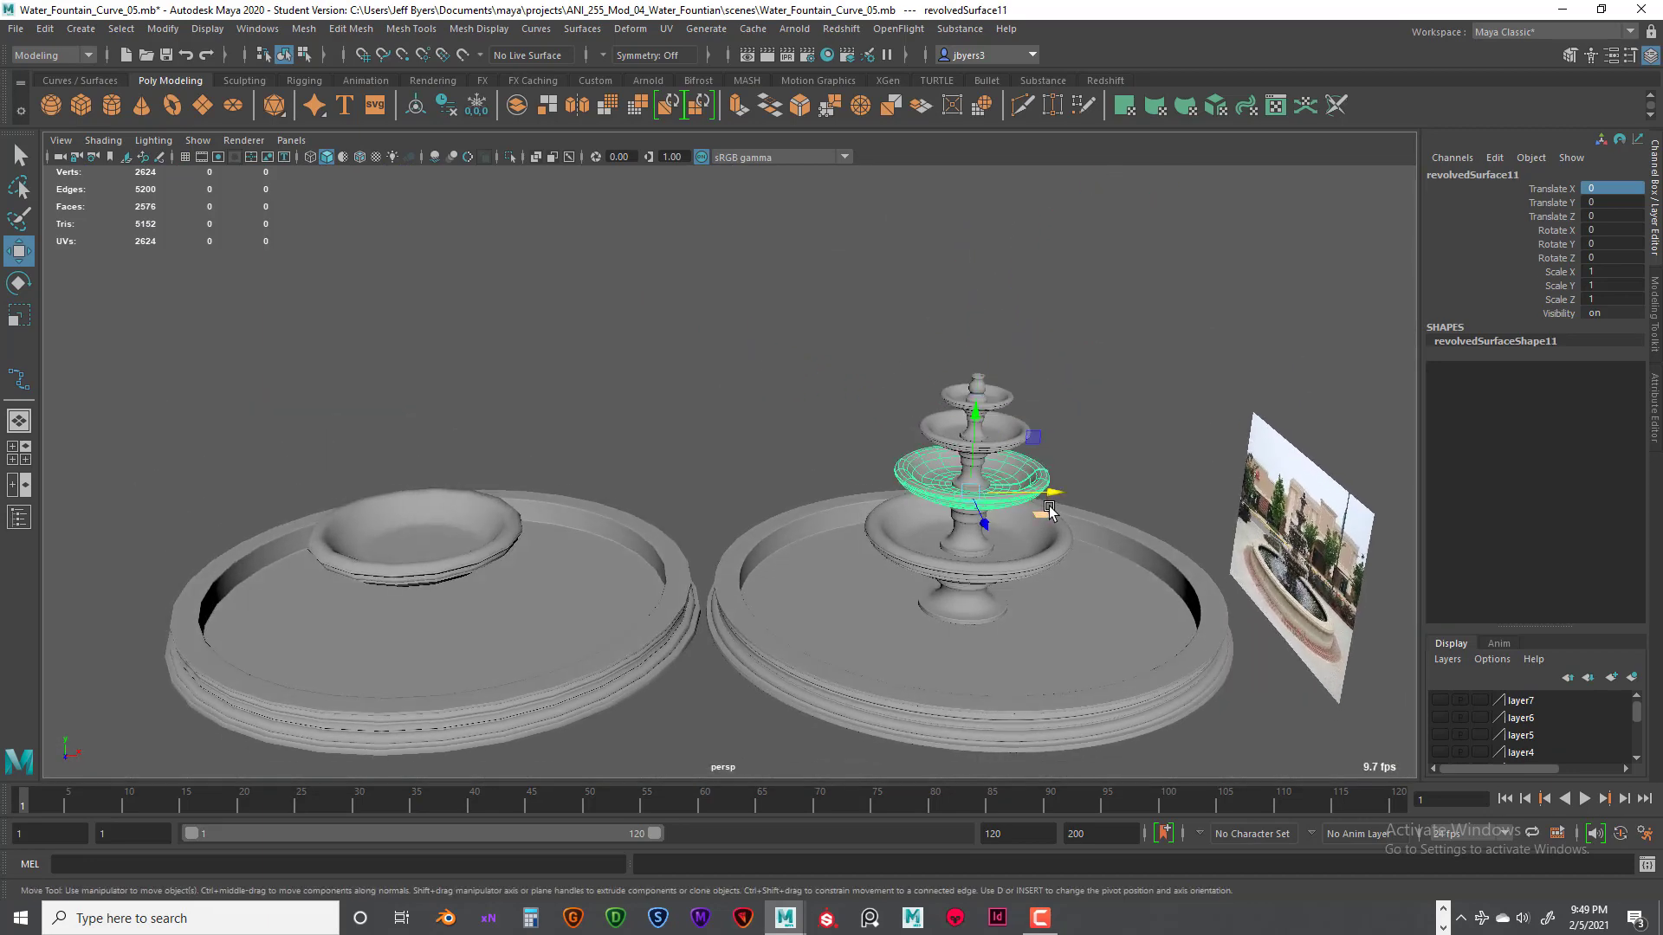
pyautogui.press('space')
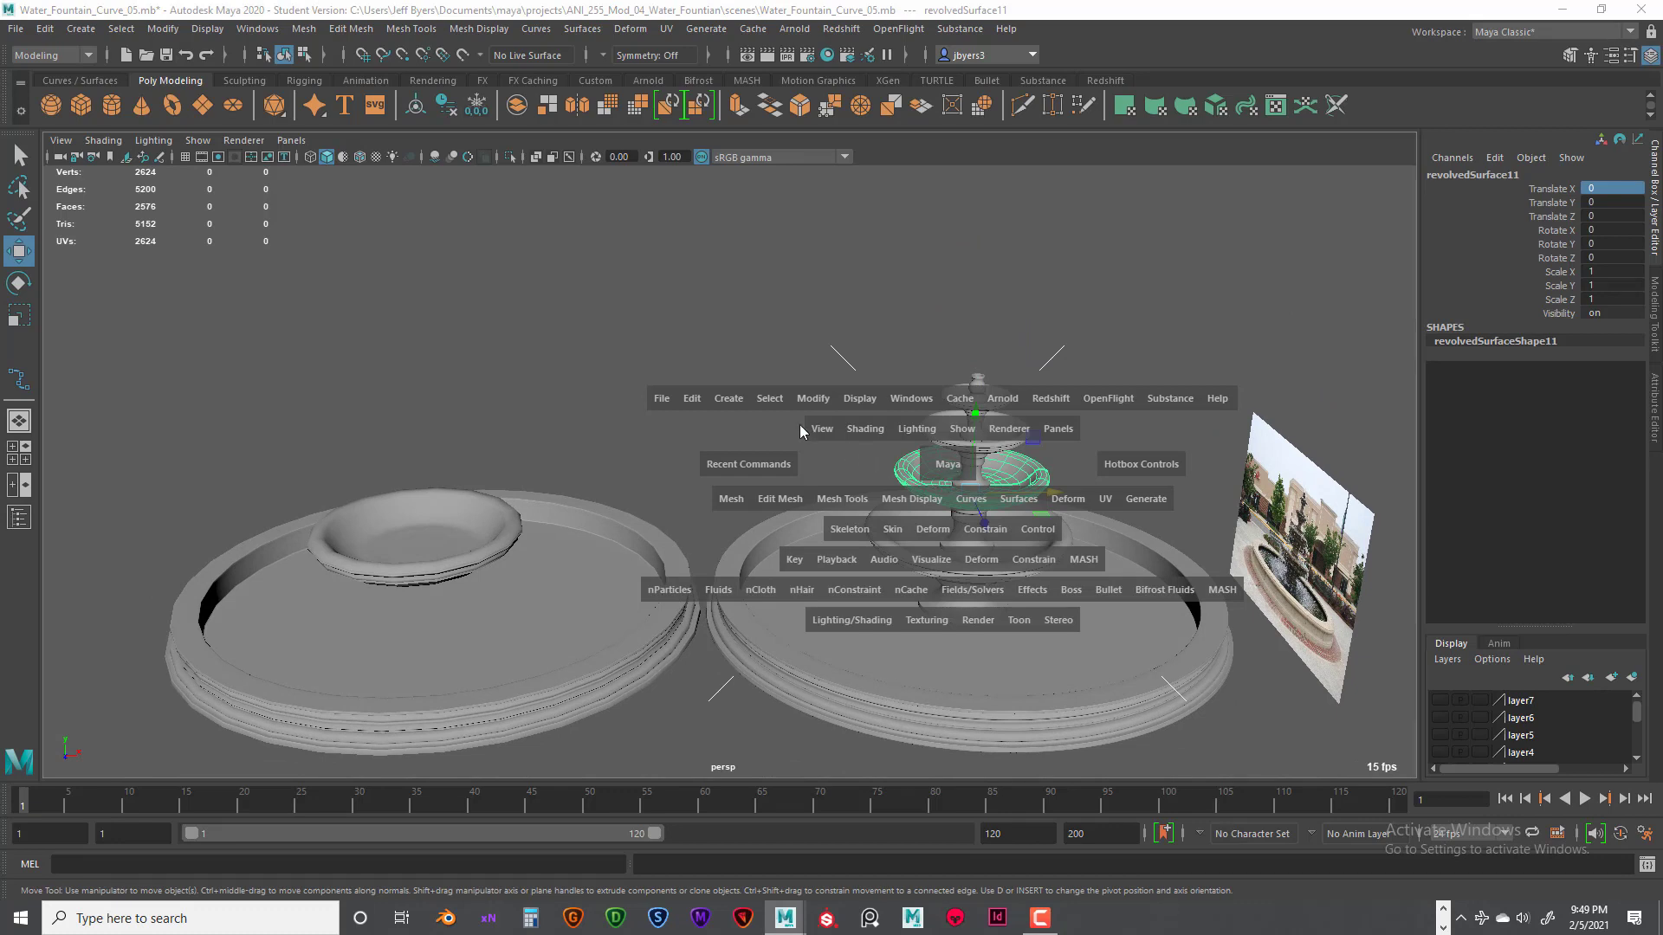
pyautogui.click(821, 399)
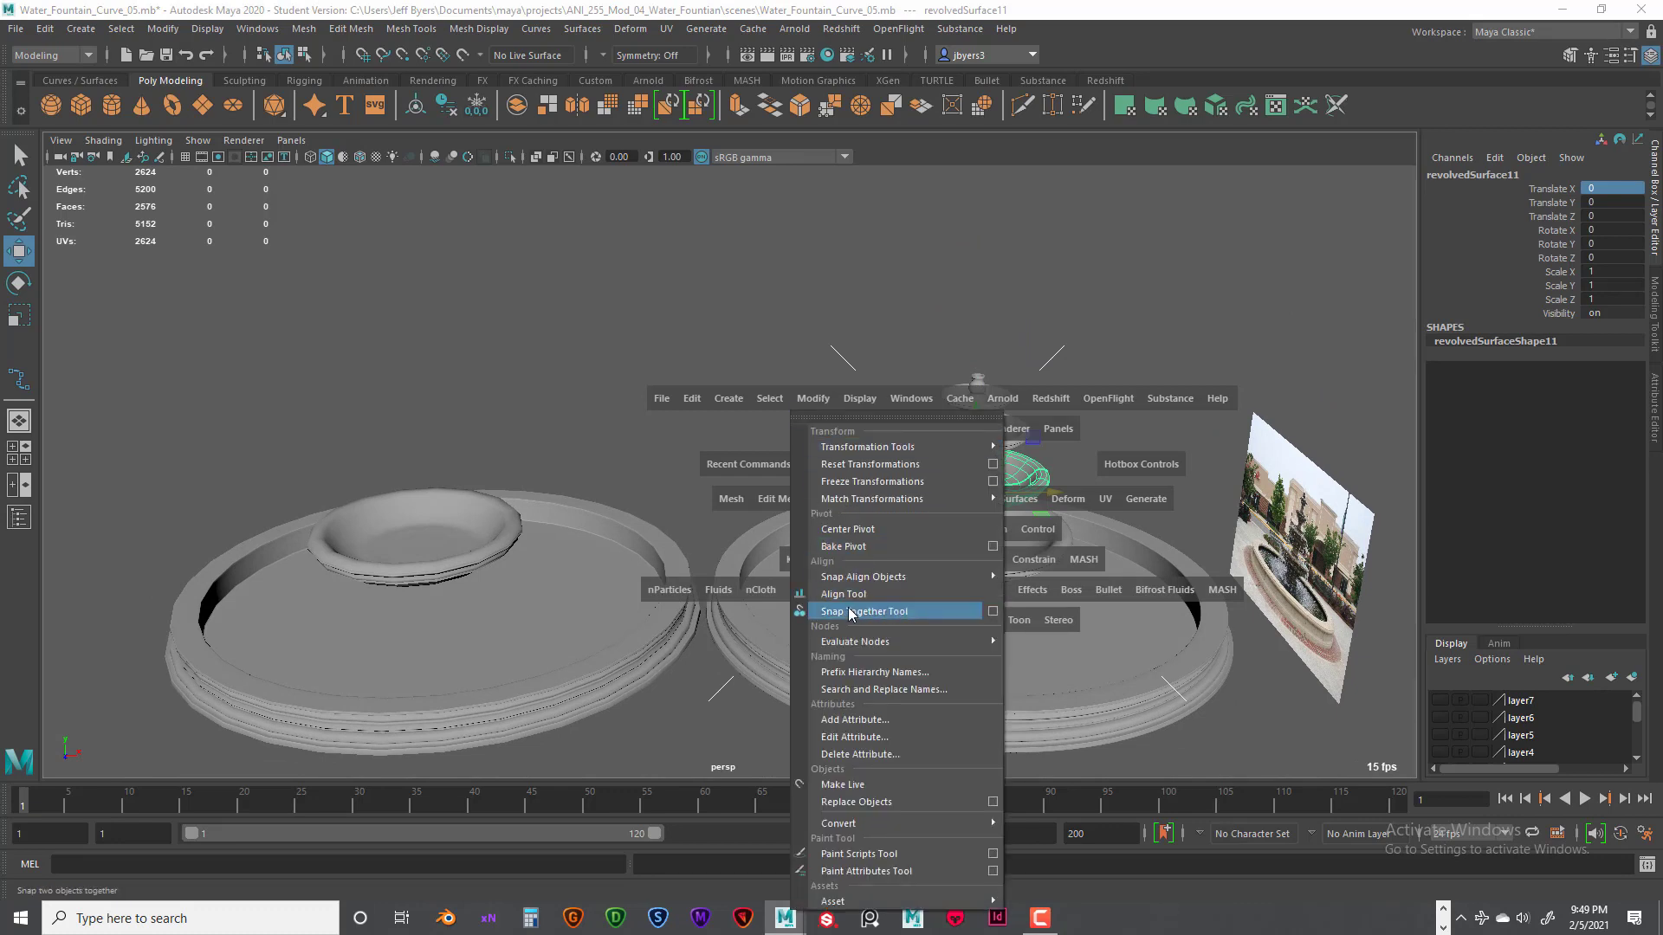
pyautogui.moveTo(869, 825)
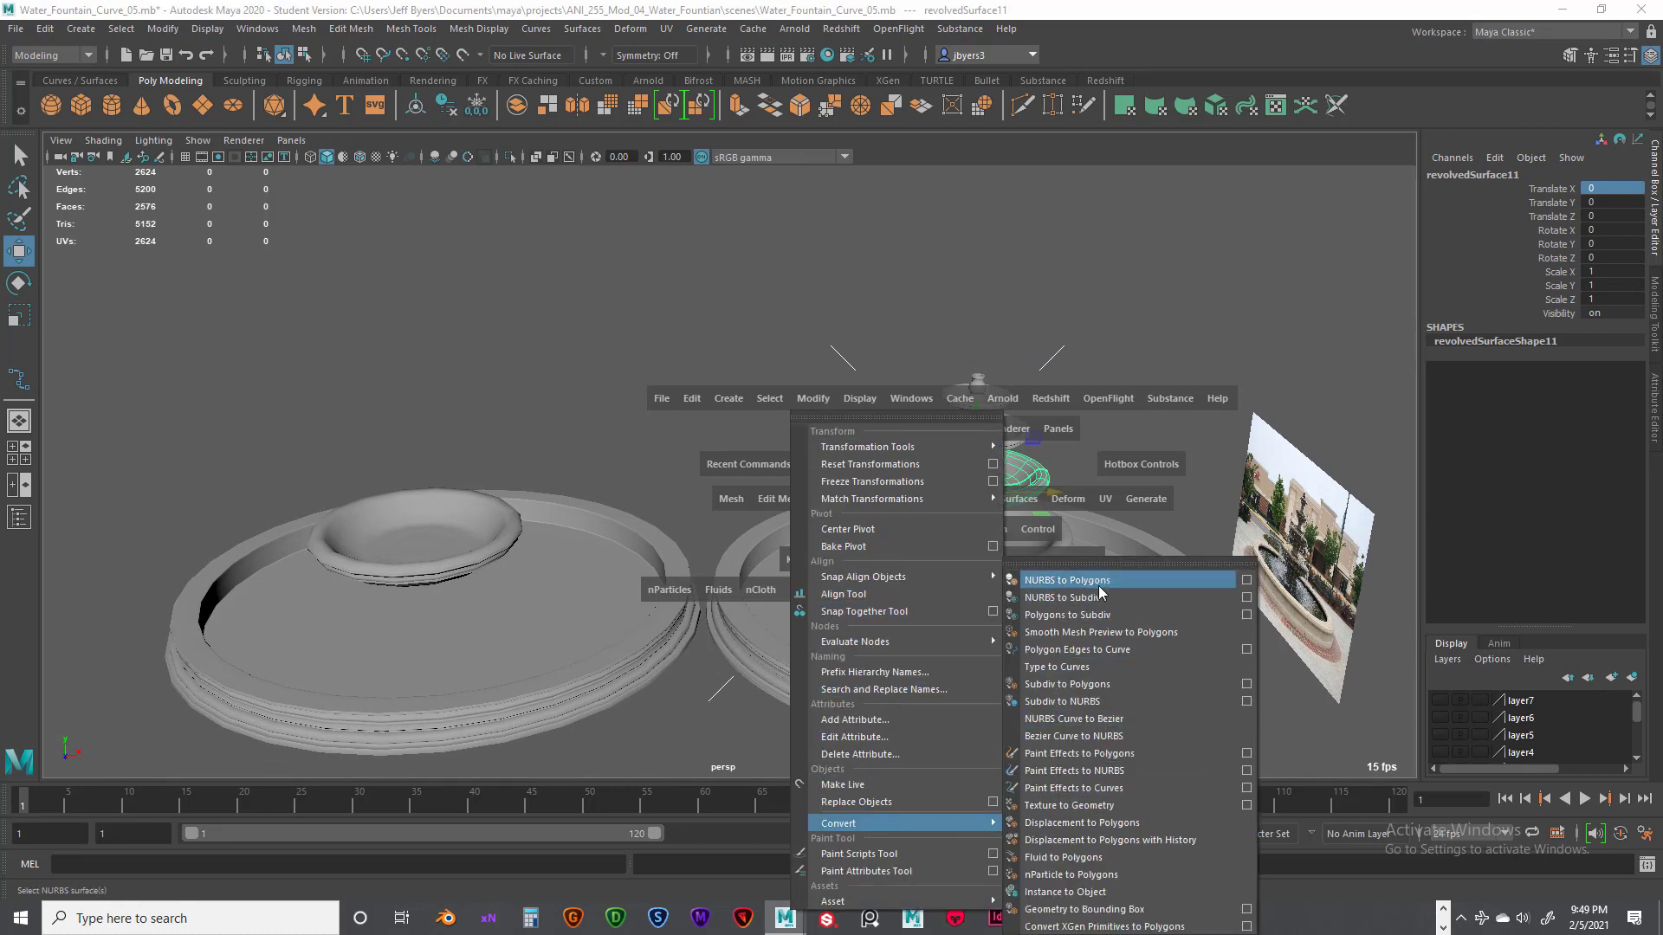
pyautogui.click(1246, 579)
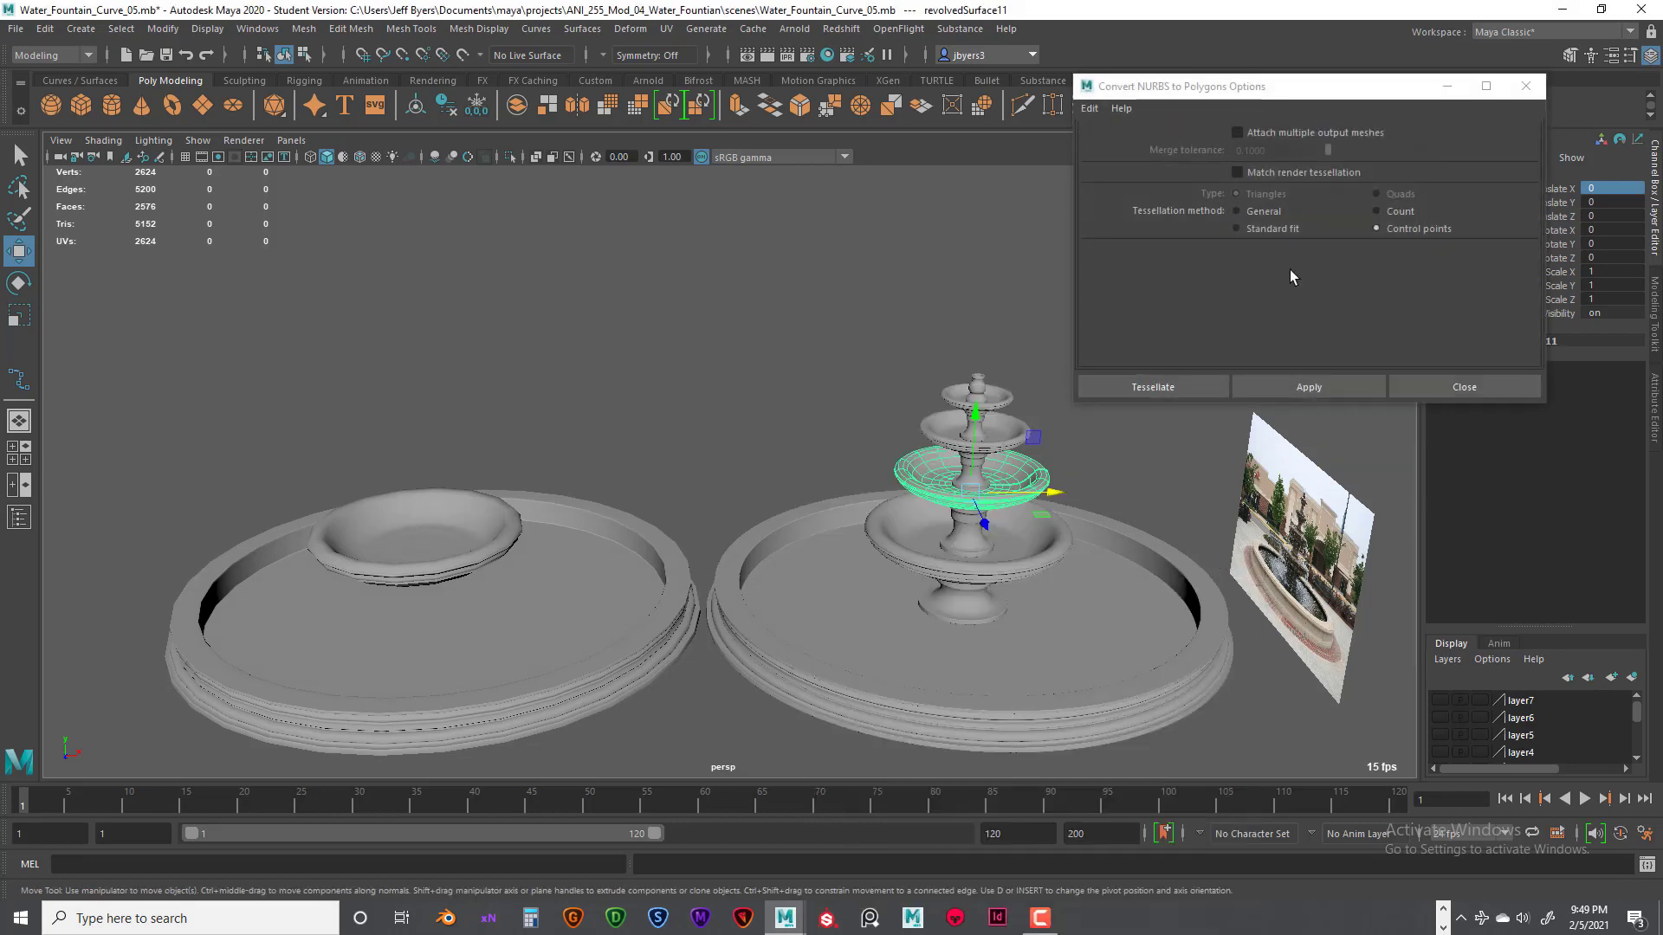
pyautogui.click(1160, 386)
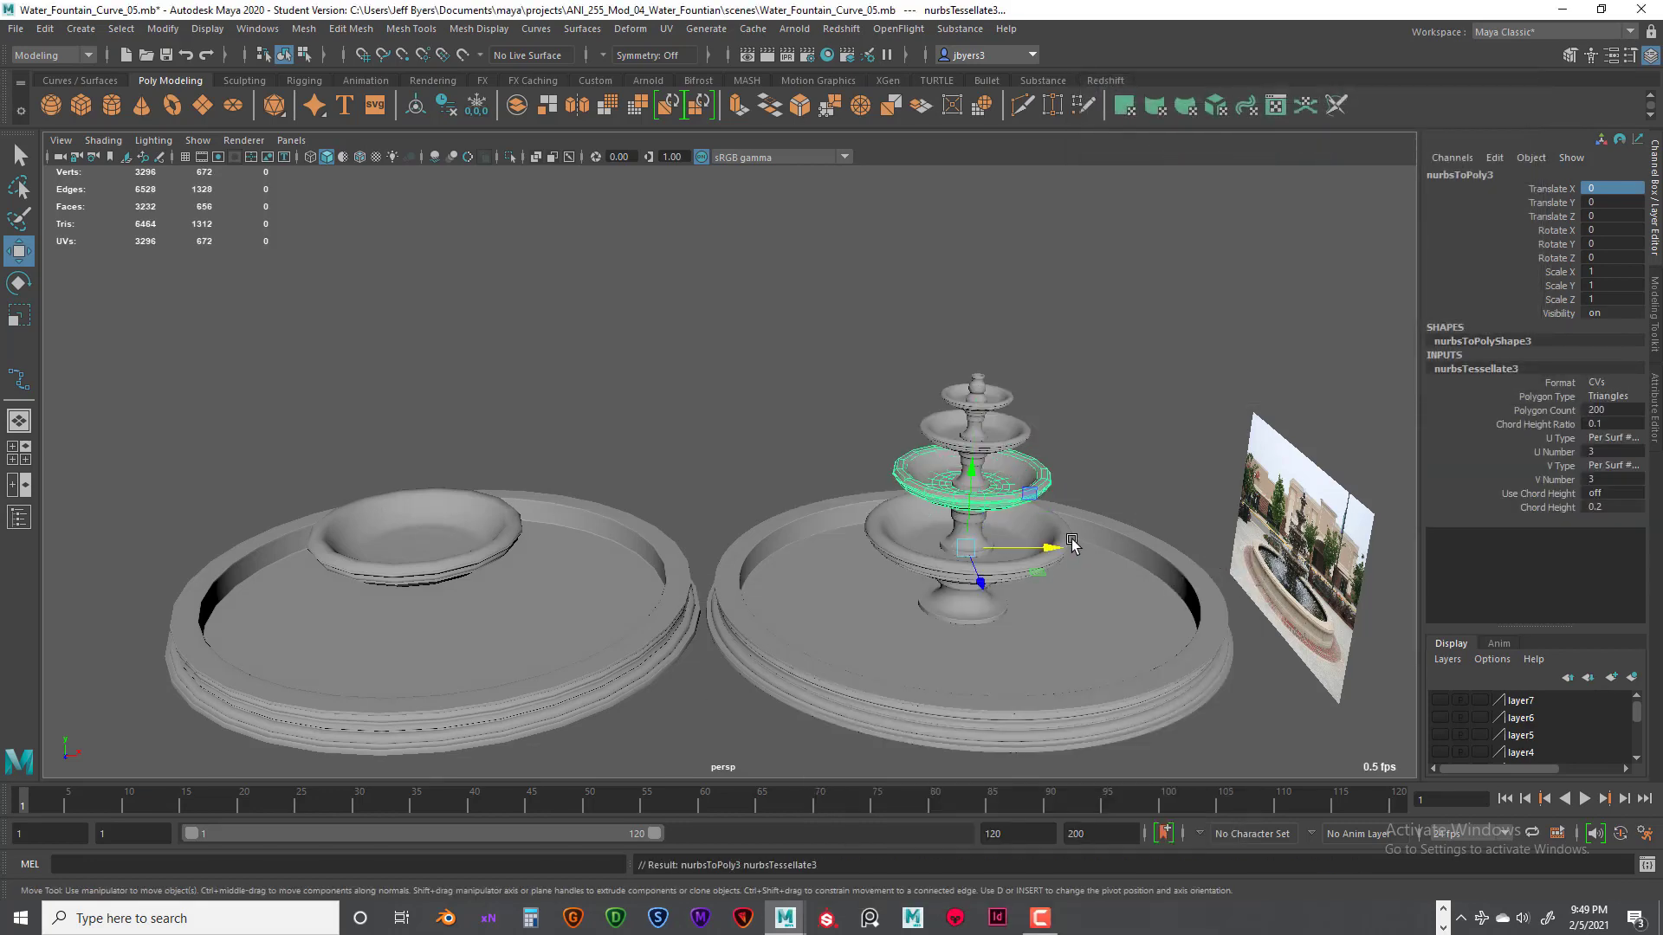
pyautogui.scroll(2, 1050, 526)
pyautogui.moveTo(1203, 592); pyautogui.dragTo(302, 606)
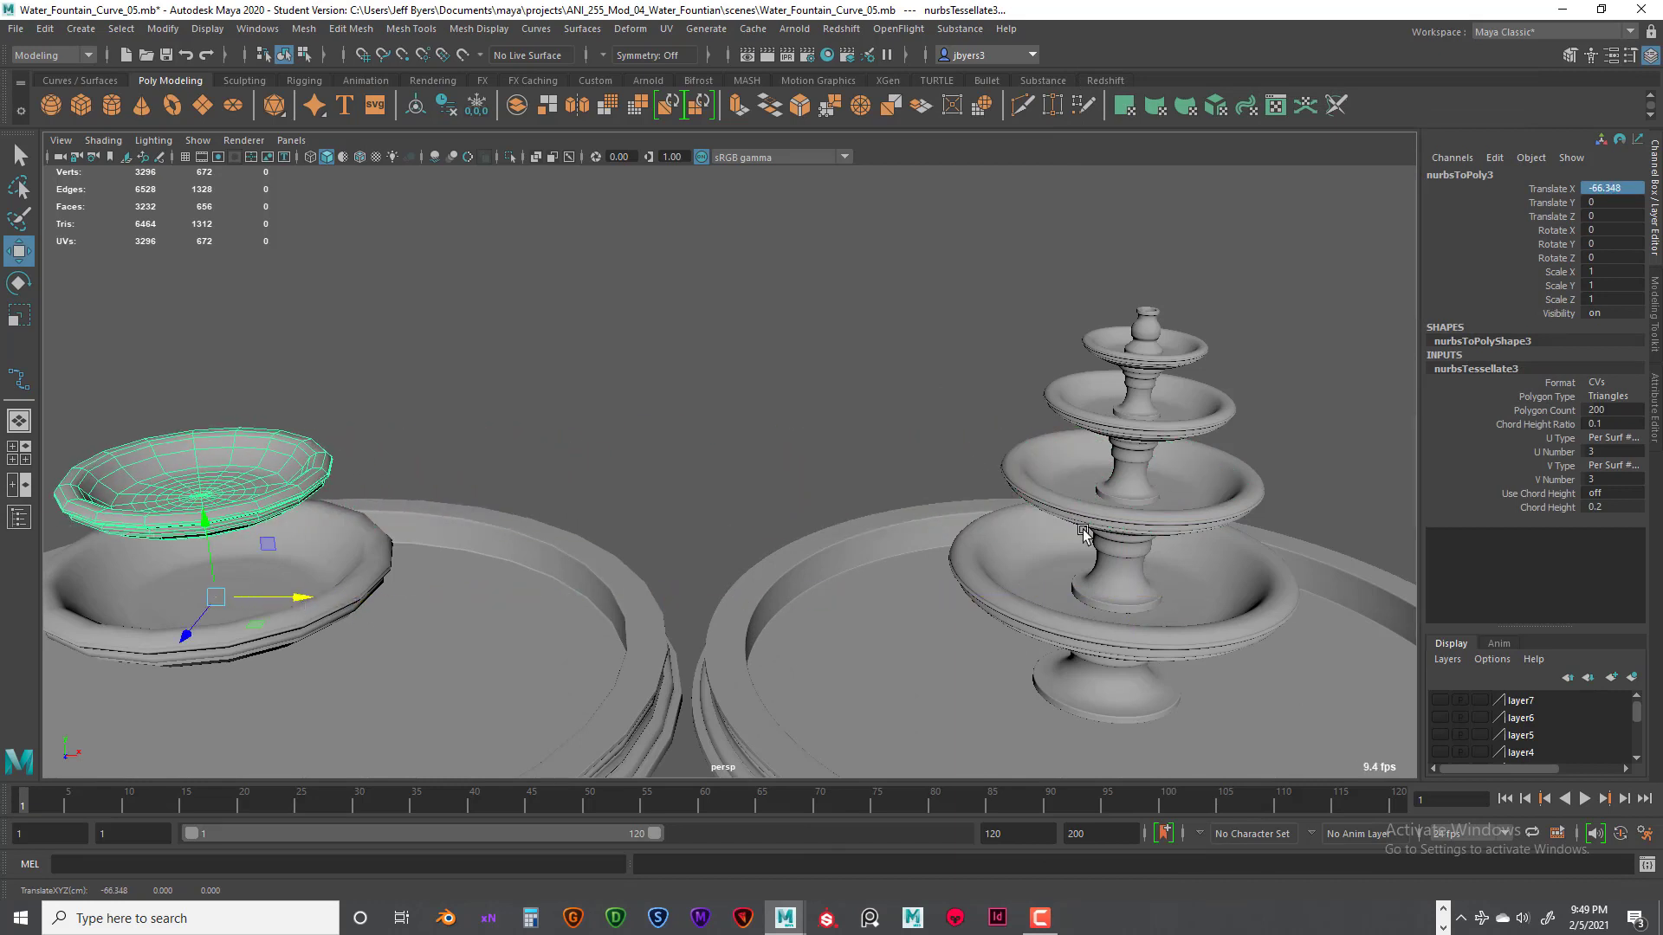
# Step: Convert the third-tier bowl to polygons with the same settings and move the mesh to about -66.25 in X
pyautogui.click(1210, 426)
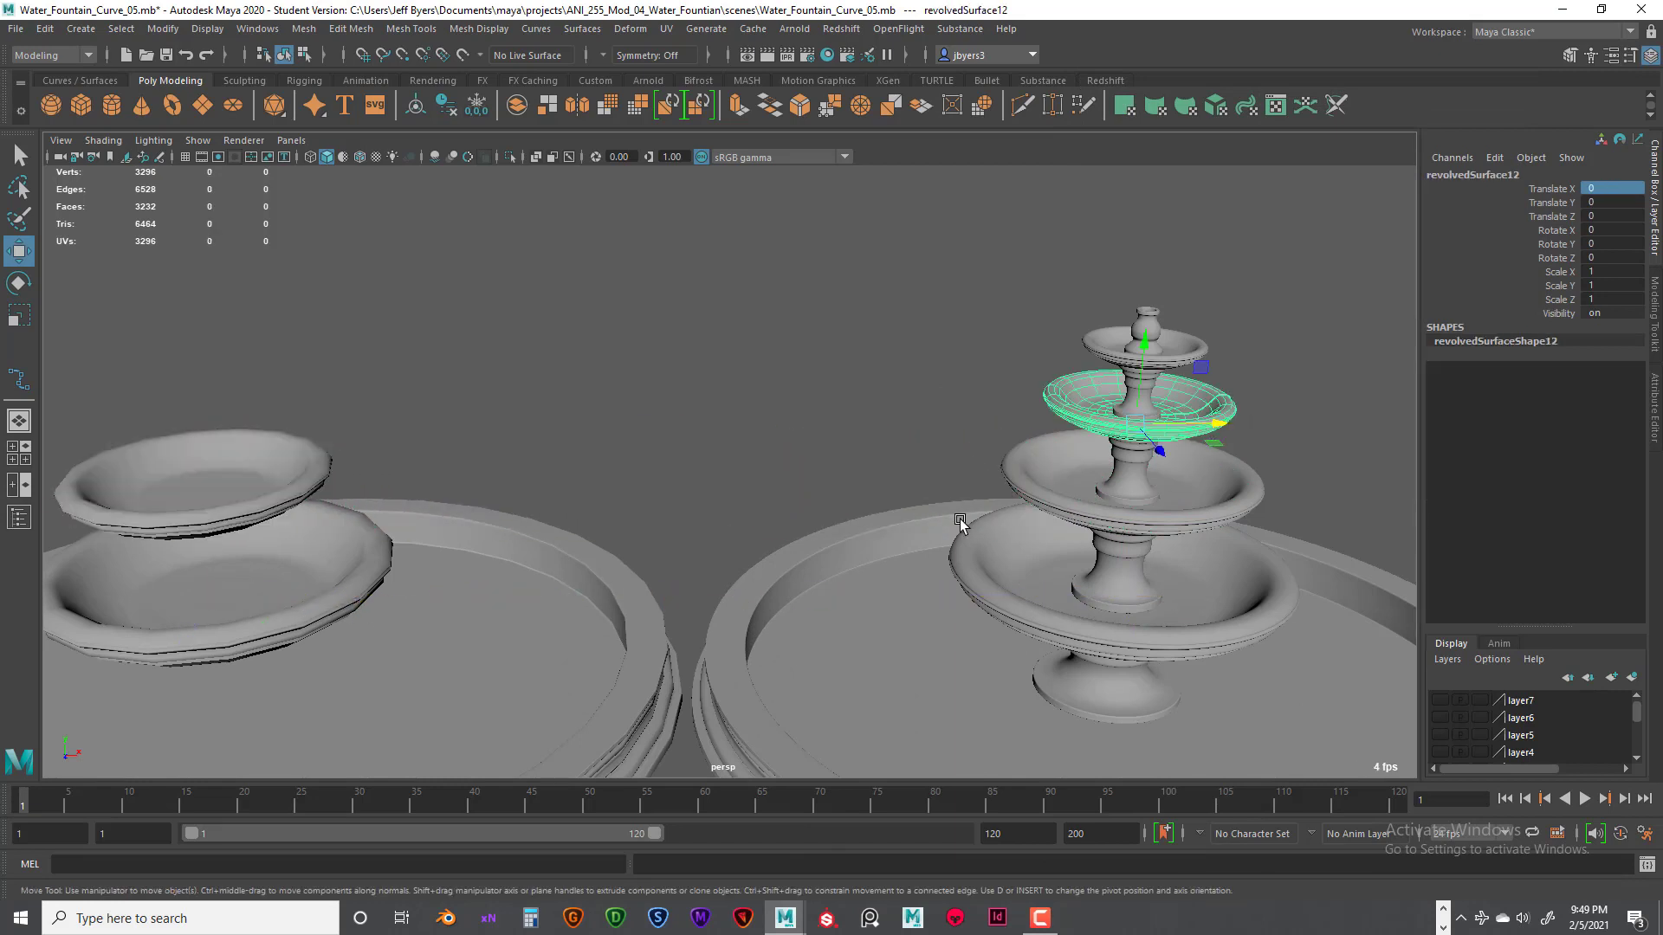
pyautogui.press('g')
pyautogui.moveTo(1215, 595); pyautogui.dragTo(311, 615)
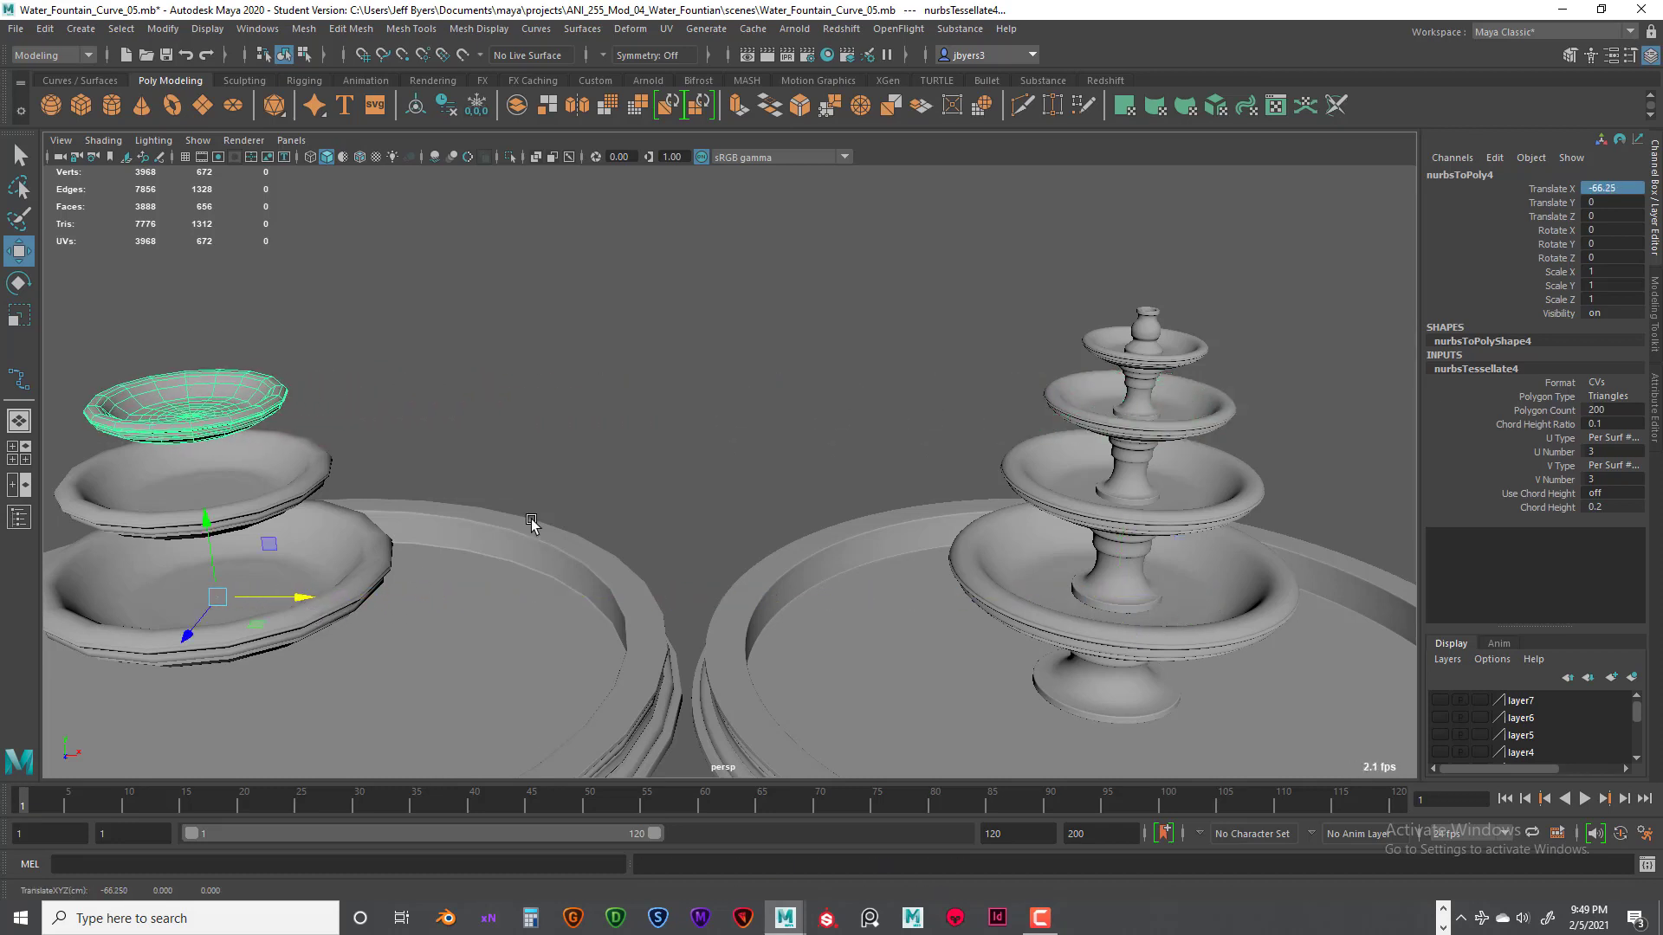
# Step: Convert the top bowl to polygons with the same settings and move the mesh to about -65.987 in X
pyautogui.click(1208, 357)
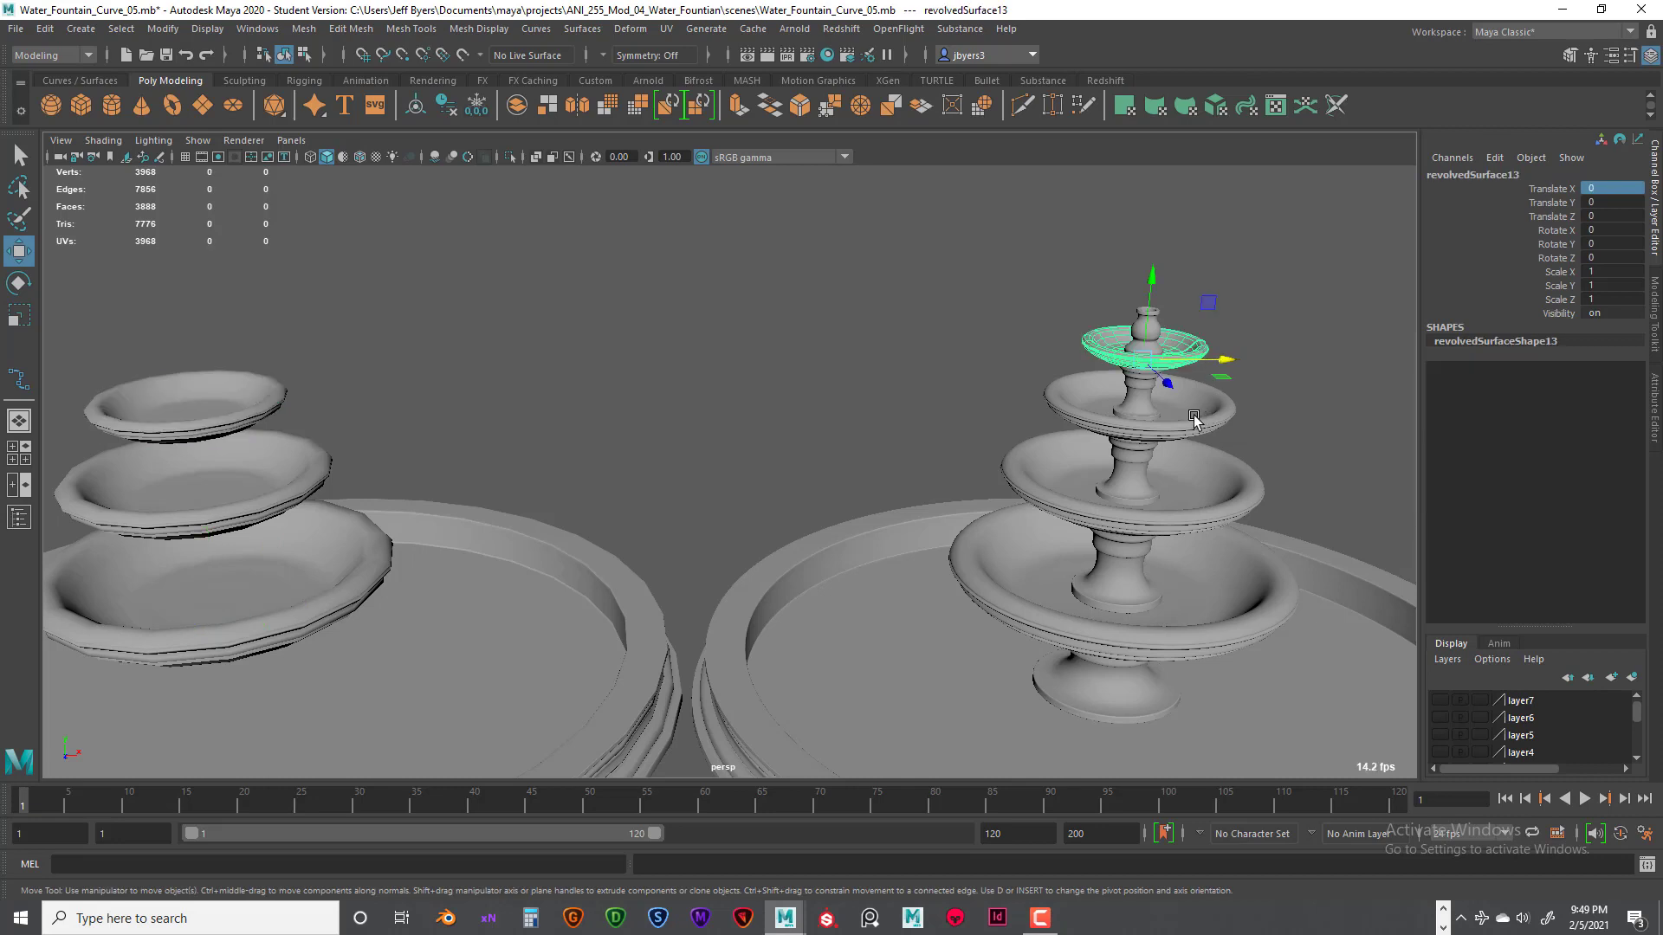
pyautogui.press('g')
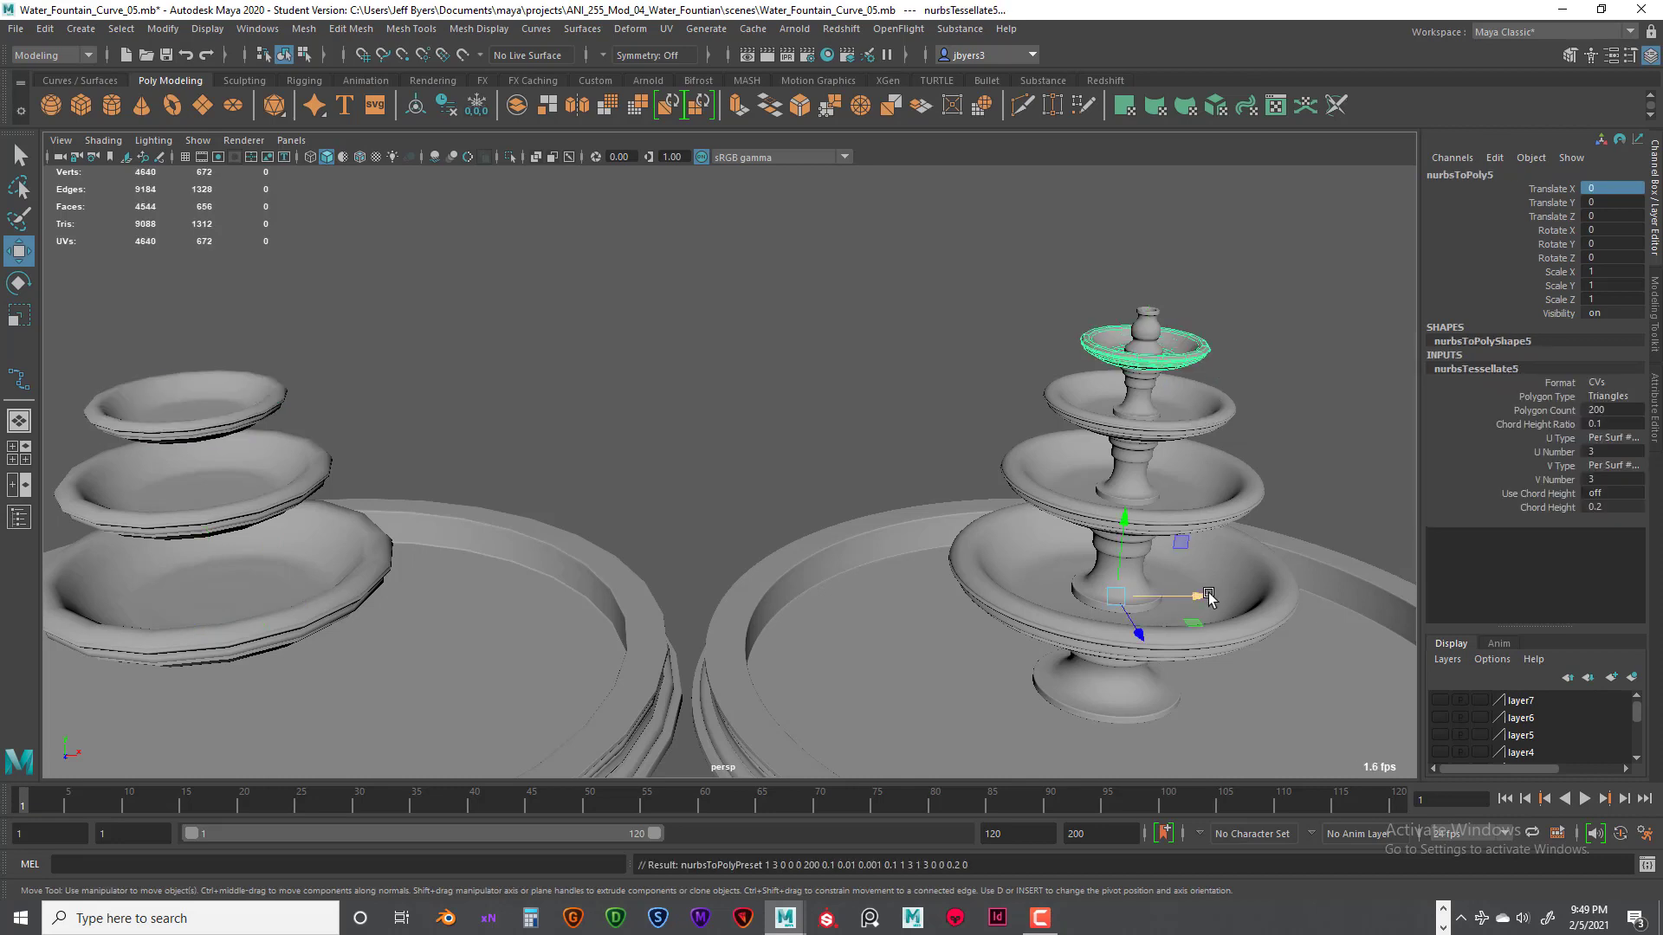
pyautogui.moveTo(1205, 604); pyautogui.dragTo(312, 618)
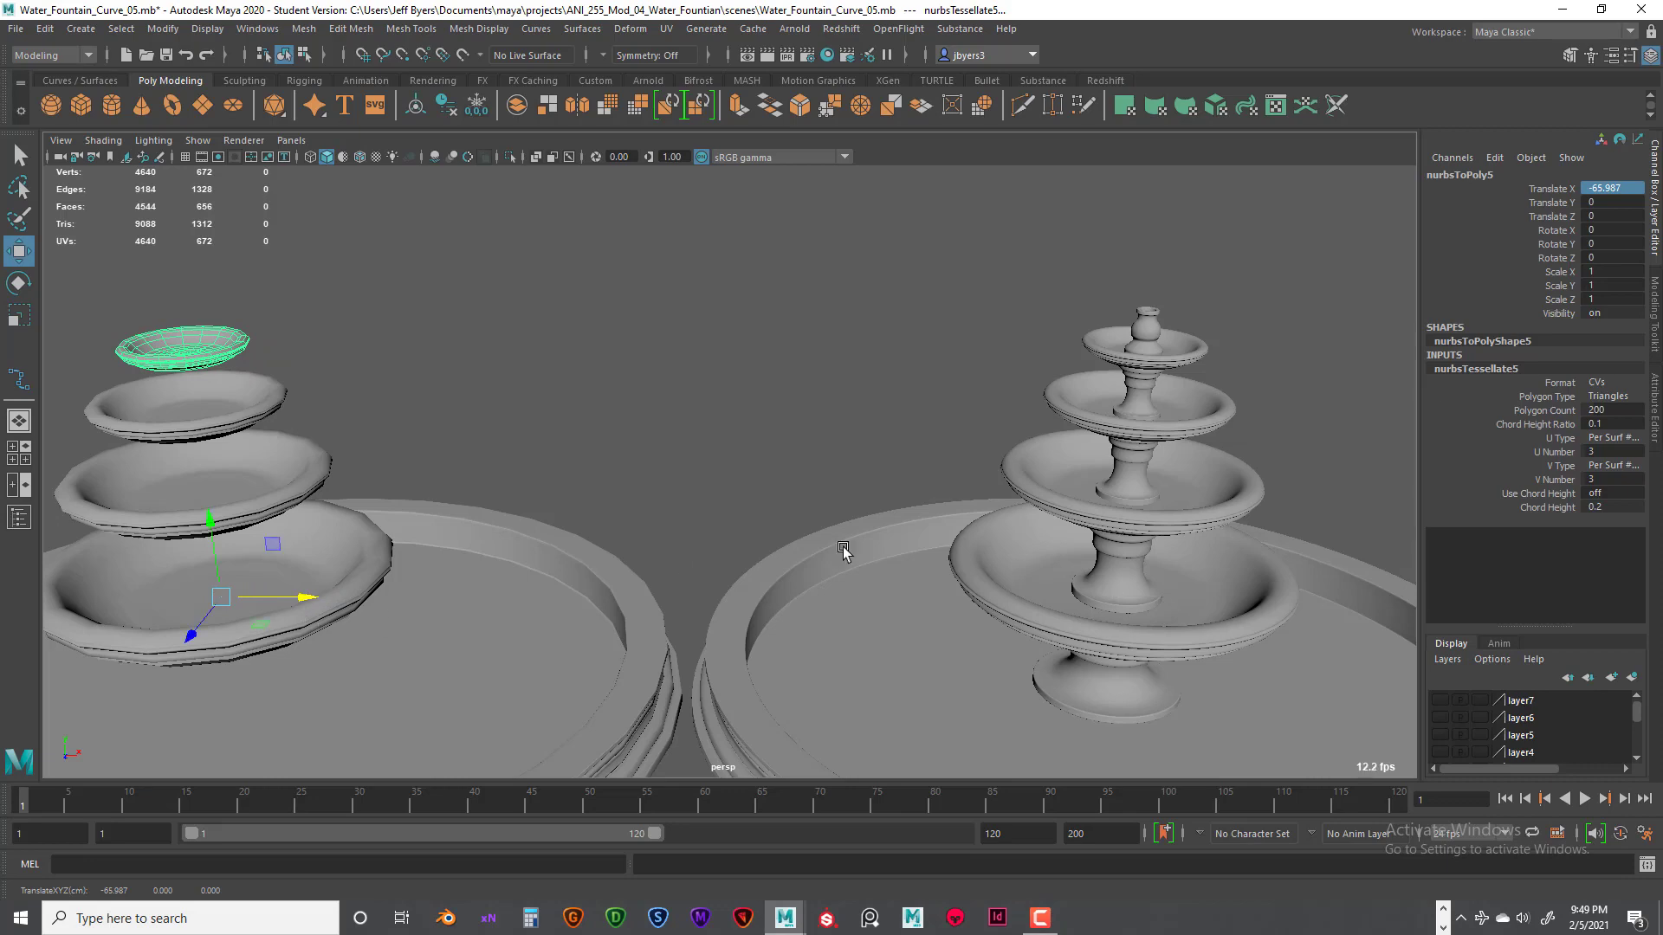
# Step: Set the revolve sections of the finial on the top bowl to 16
pyautogui.keyDown('alt'); pyautogui.moveTo(976, 525); pyautogui.dragTo(958, 527); pyautogui.keyUp('alt')
pyautogui.keyDown('alt'); pyautogui.moveTo(1035, 509); pyautogui.dragTo(827, 435, button='middle'); pyautogui.keyUp('alt')
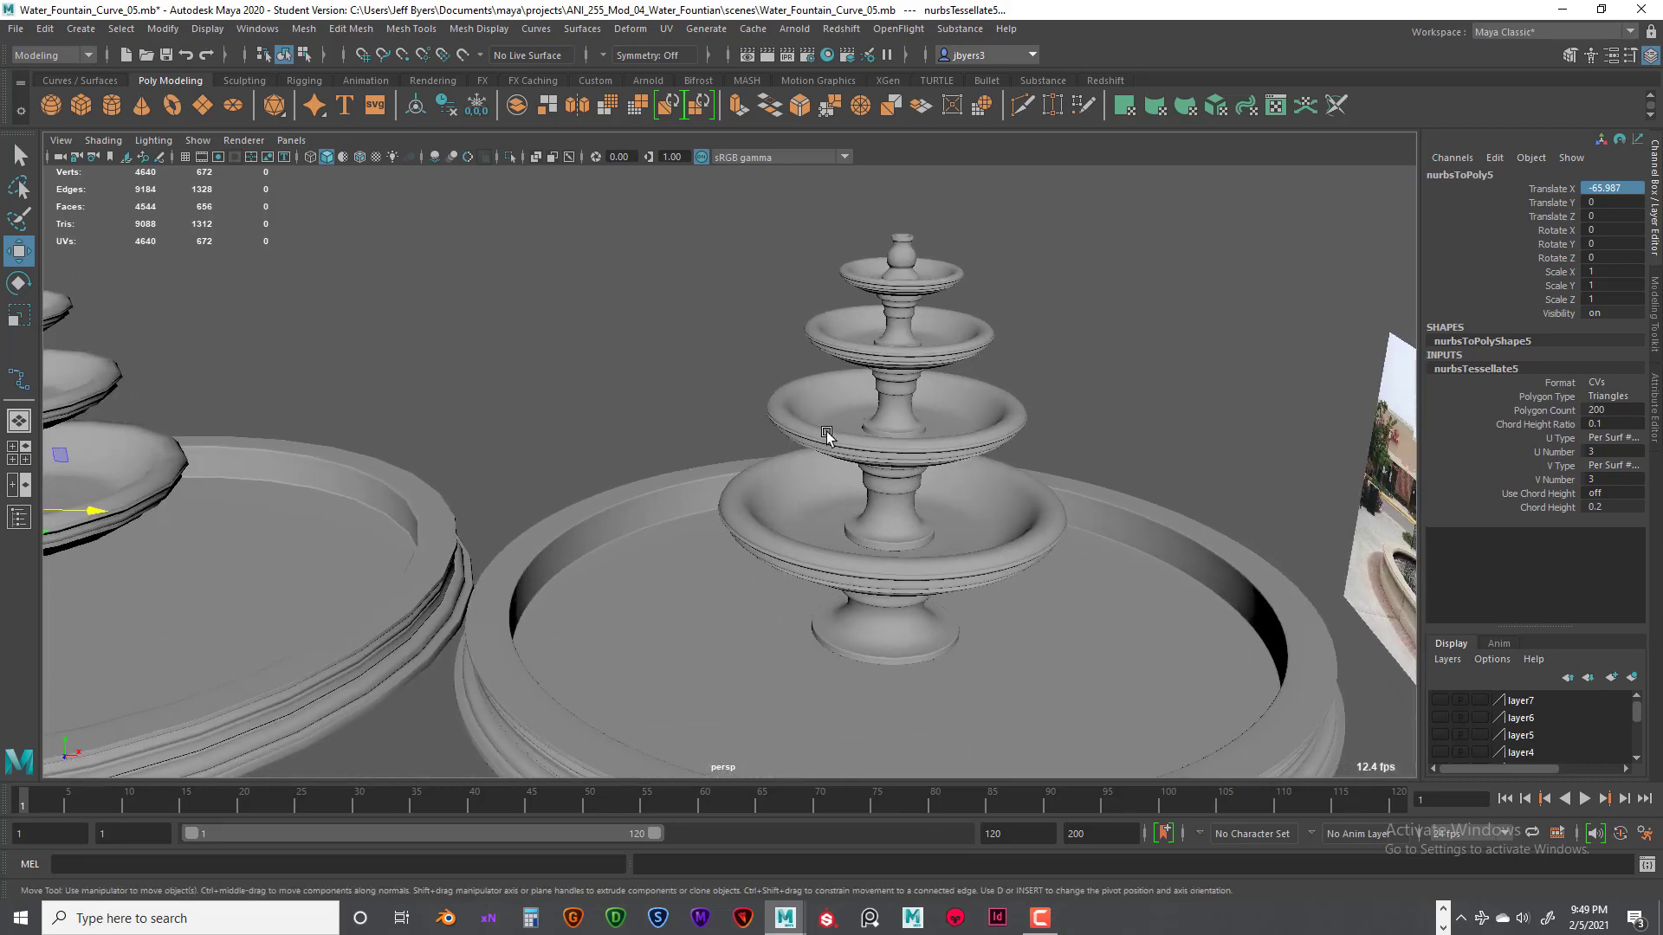
pyautogui.click(892, 262)
pyautogui.scroll(-5, 1076, 426)
pyautogui.scroll(10, 1078, 398)
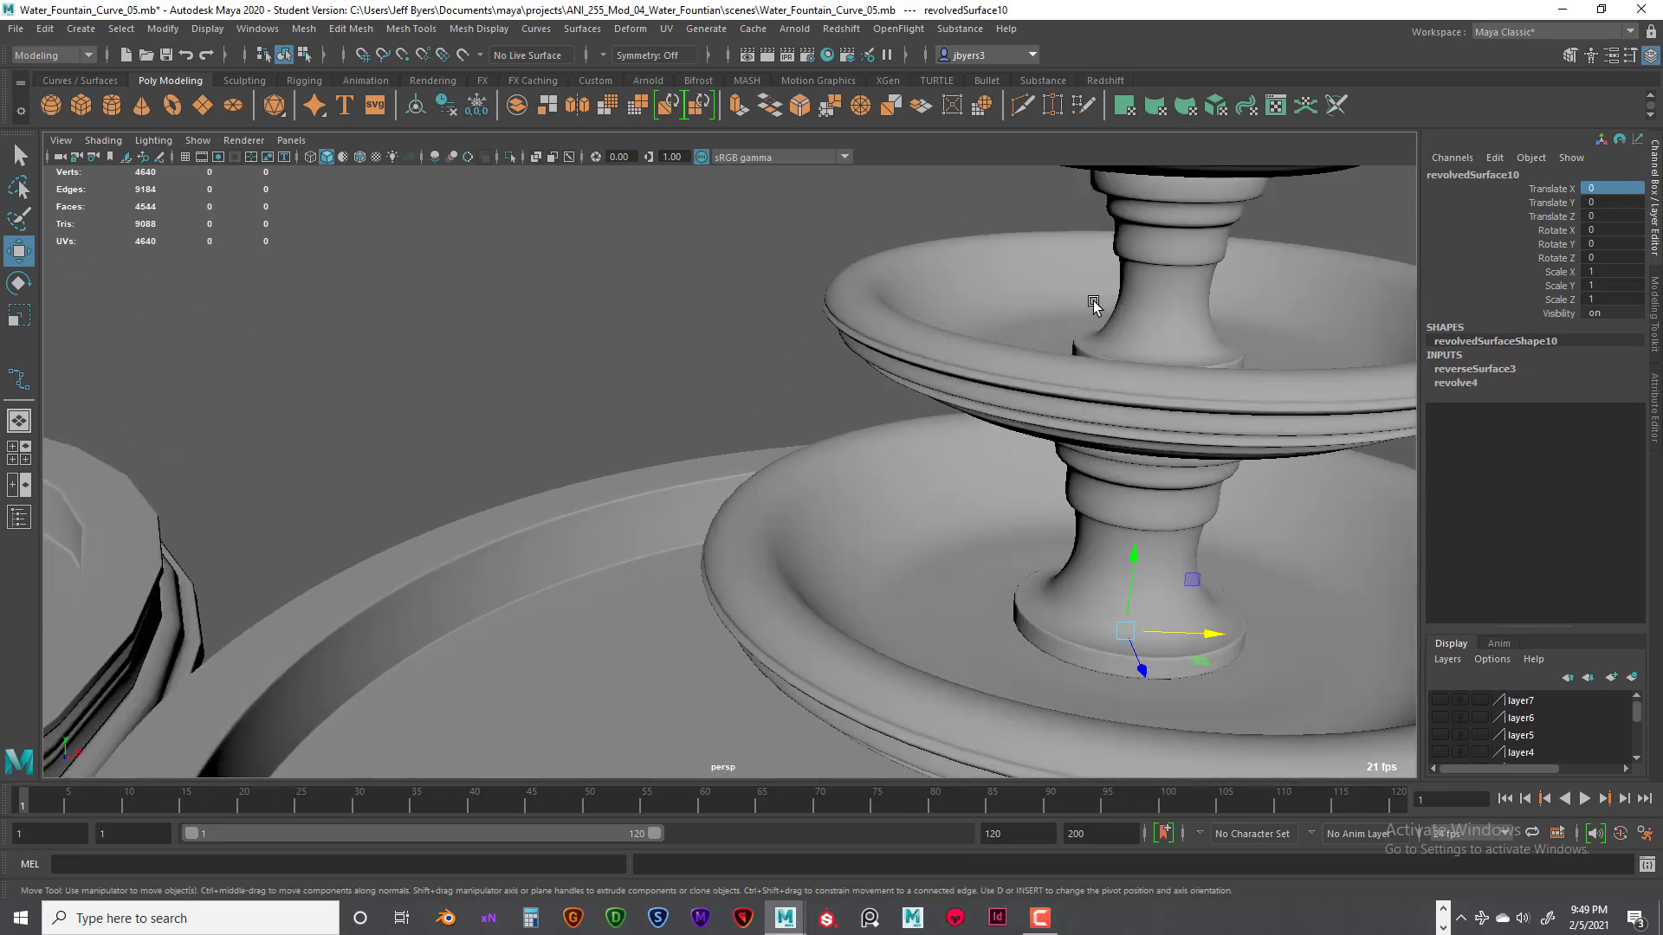
pyautogui.keyDown('alt'); pyautogui.moveTo(1109, 260); pyautogui.dragTo(981, 489, button='middle'); pyautogui.keyUp('alt')
pyautogui.click(1458, 384)
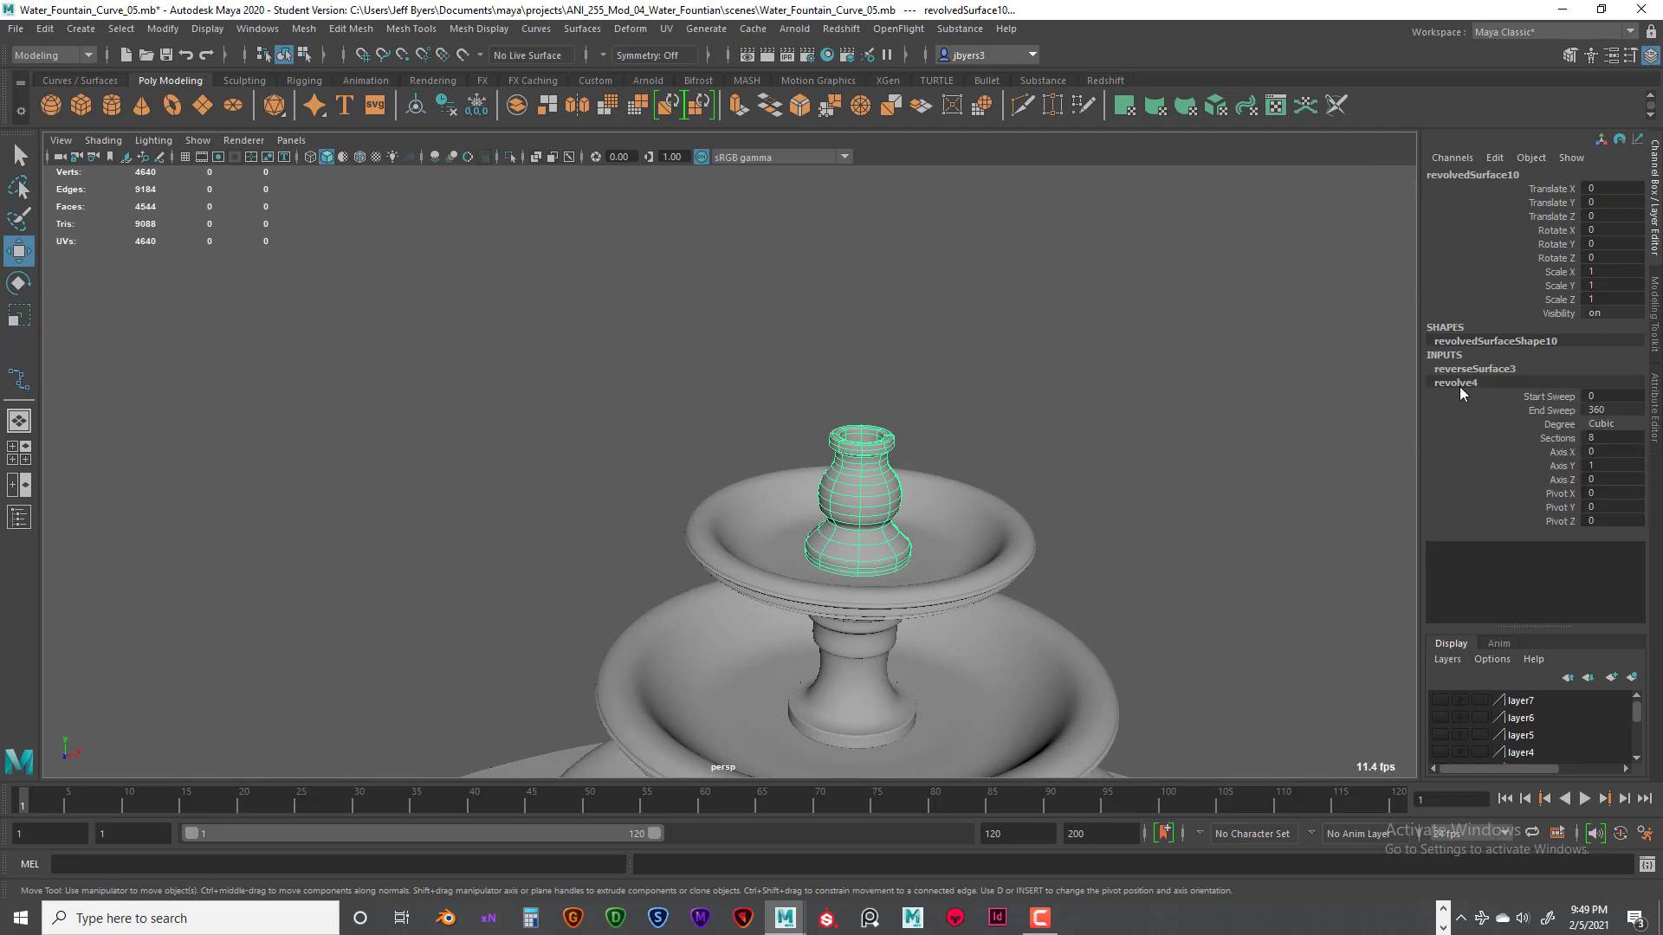
pyautogui.click(1607, 438)
pyautogui.click(1607, 437)
pyautogui.write('16')
pyautogui.press('Return')
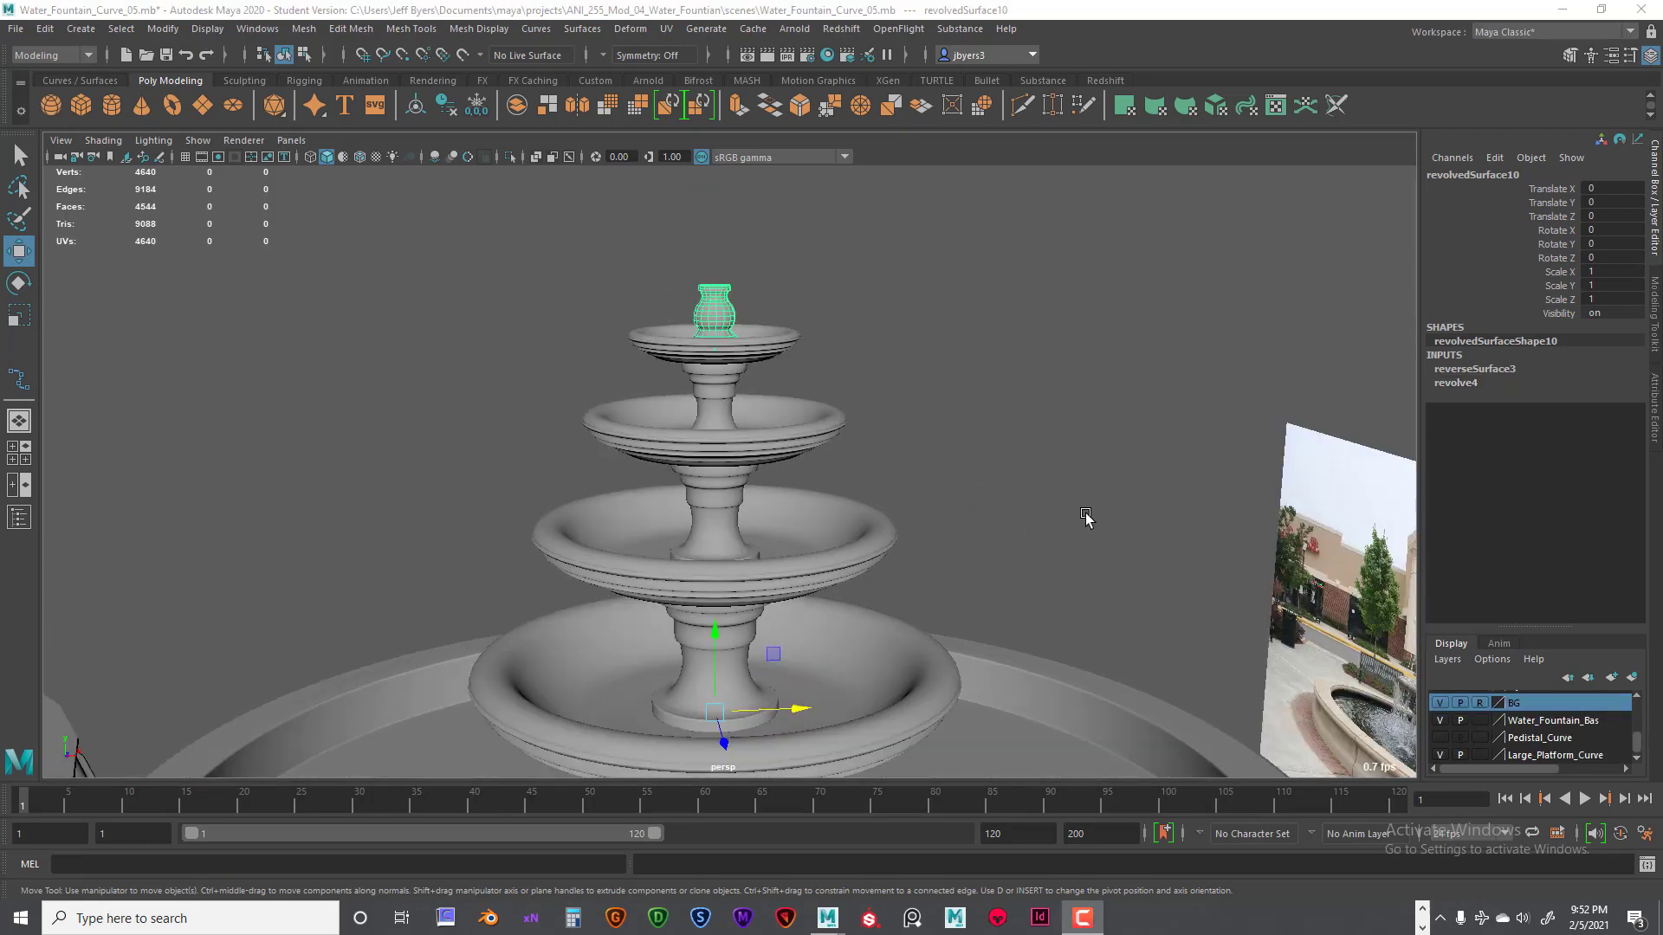
# Step: Inspect the construction inputs of the bottom pedestal and of the pedestal standing in the lowest bowl
pyautogui.scroll(-3, 1092, 473)
pyautogui.keyDown('alt'); pyautogui.moveTo(1087, 517); pyautogui.dragTo(1066, 460); pyautogui.keyUp('alt')
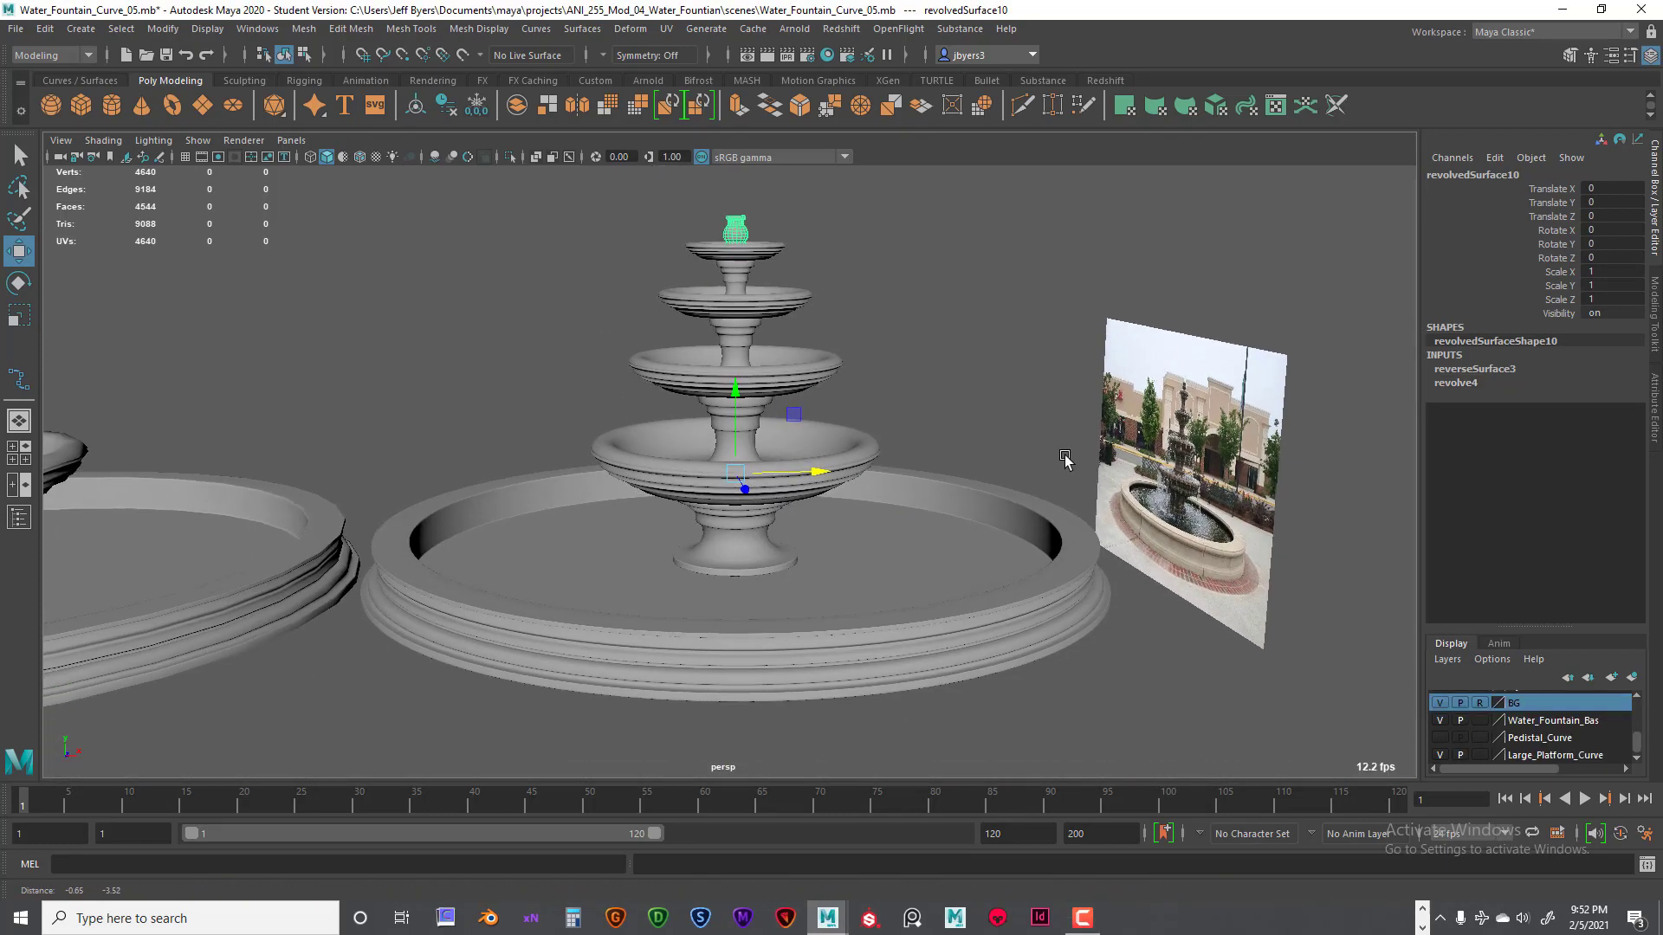
pyautogui.click(754, 550)
pyautogui.scroll(3, 771, 550)
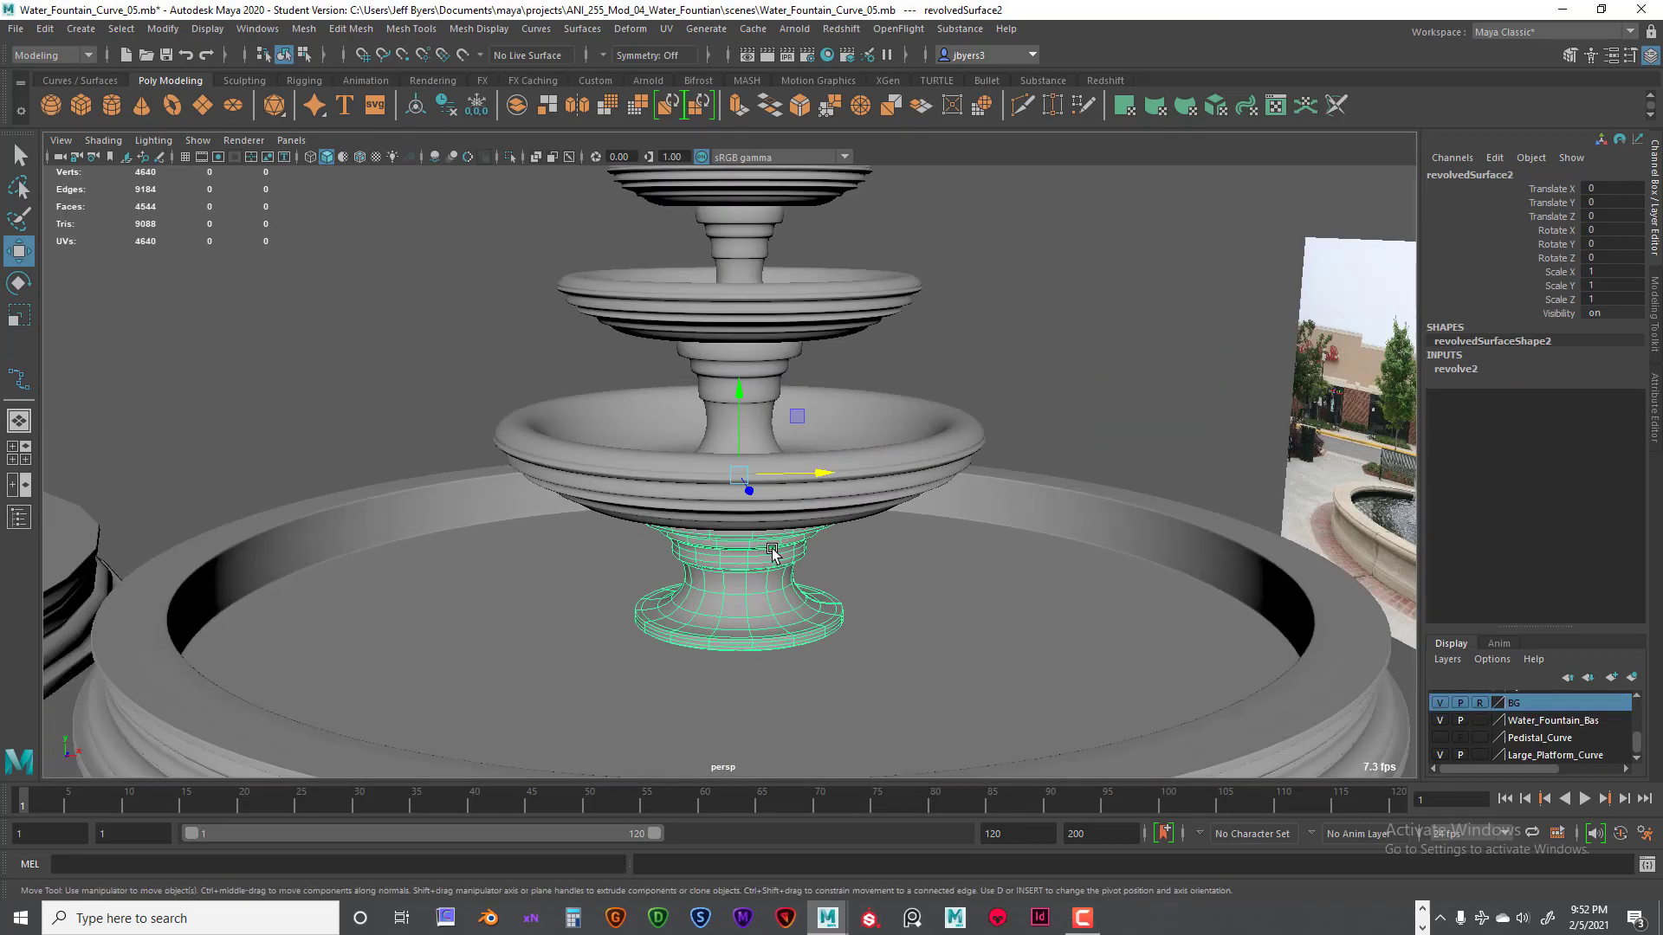
pyautogui.click(1456, 369)
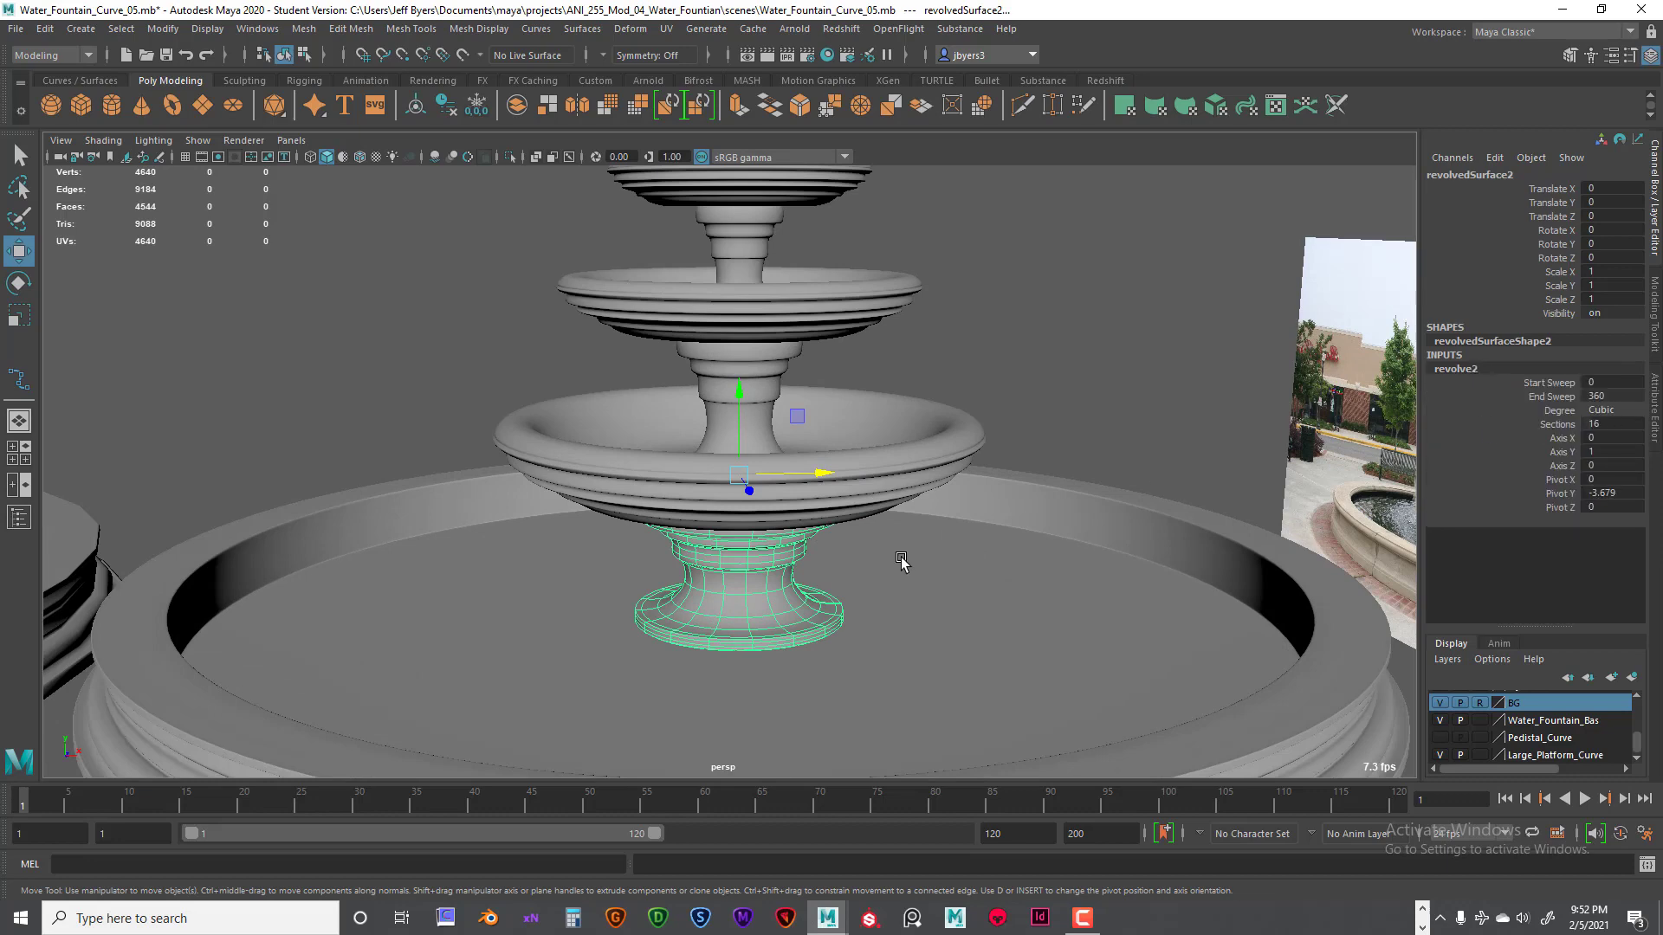
pyautogui.keyDown('alt'); pyautogui.moveTo(864, 500); pyautogui.dragTo(796, 649); pyautogui.keyUp('alt')
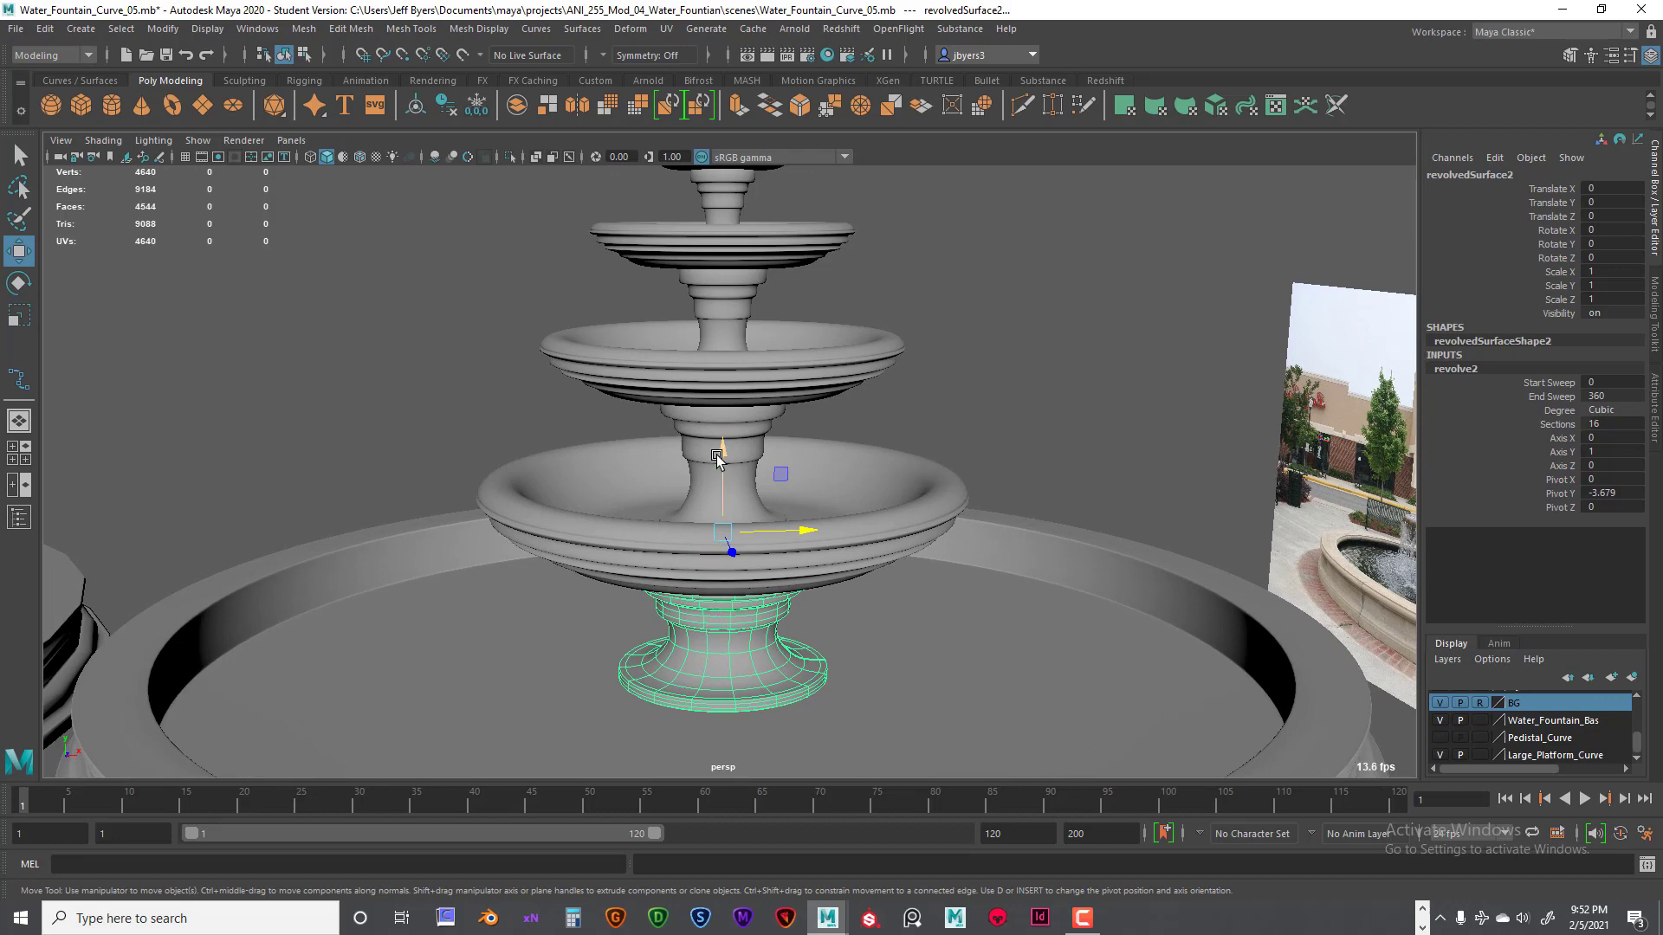
pyautogui.click(752, 425)
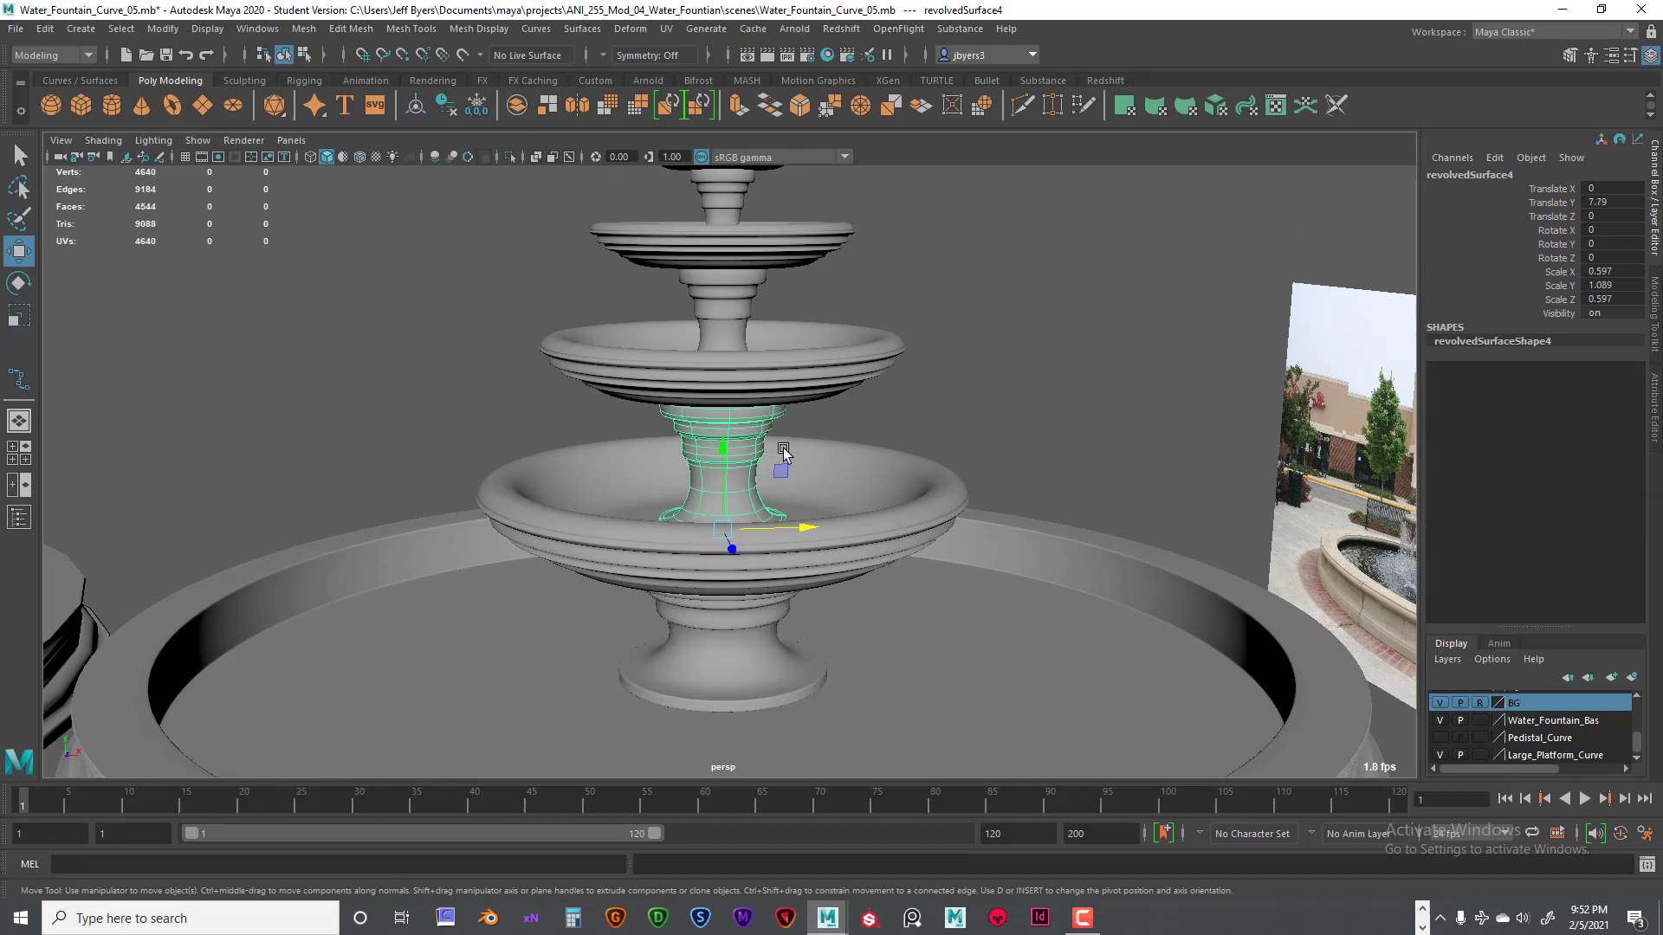
pyautogui.moveTo(839, 489)
pyautogui.keyDown('alt'); pyautogui.mouseDown()
pyautogui.moveTo(835, 509)
pyautogui.moveTo(835, 434)
pyautogui.moveTo(795, 509)
pyautogui.moveTo(811, 468)
pyautogui.moveTo(958, 483)
pyautogui.moveTo(853, 485)
pyautogui.mouseUp(); pyautogui.keyUp('alt')
# Step: Duplicate the bottom pedestal and raise the copy to about 8.427 in Y
pyautogui.click(815, 610)
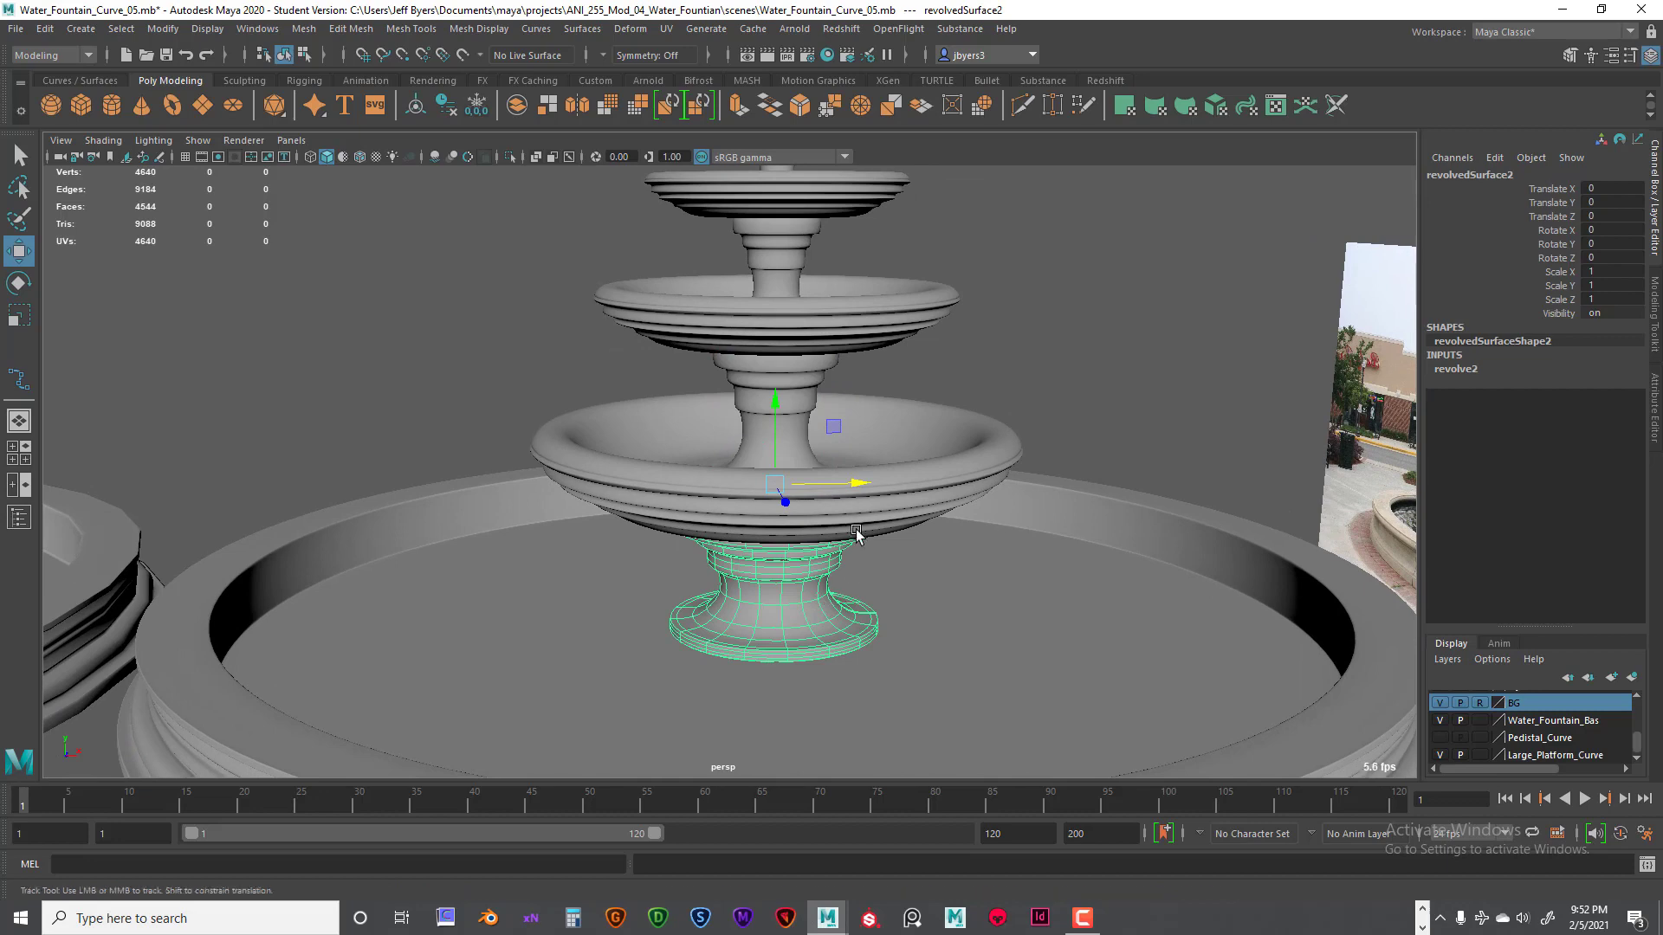
pyautogui.keyDown('alt'); pyautogui.moveTo(857, 538); pyautogui.dragTo(848, 583, button='middle'); pyautogui.keyUp('alt')
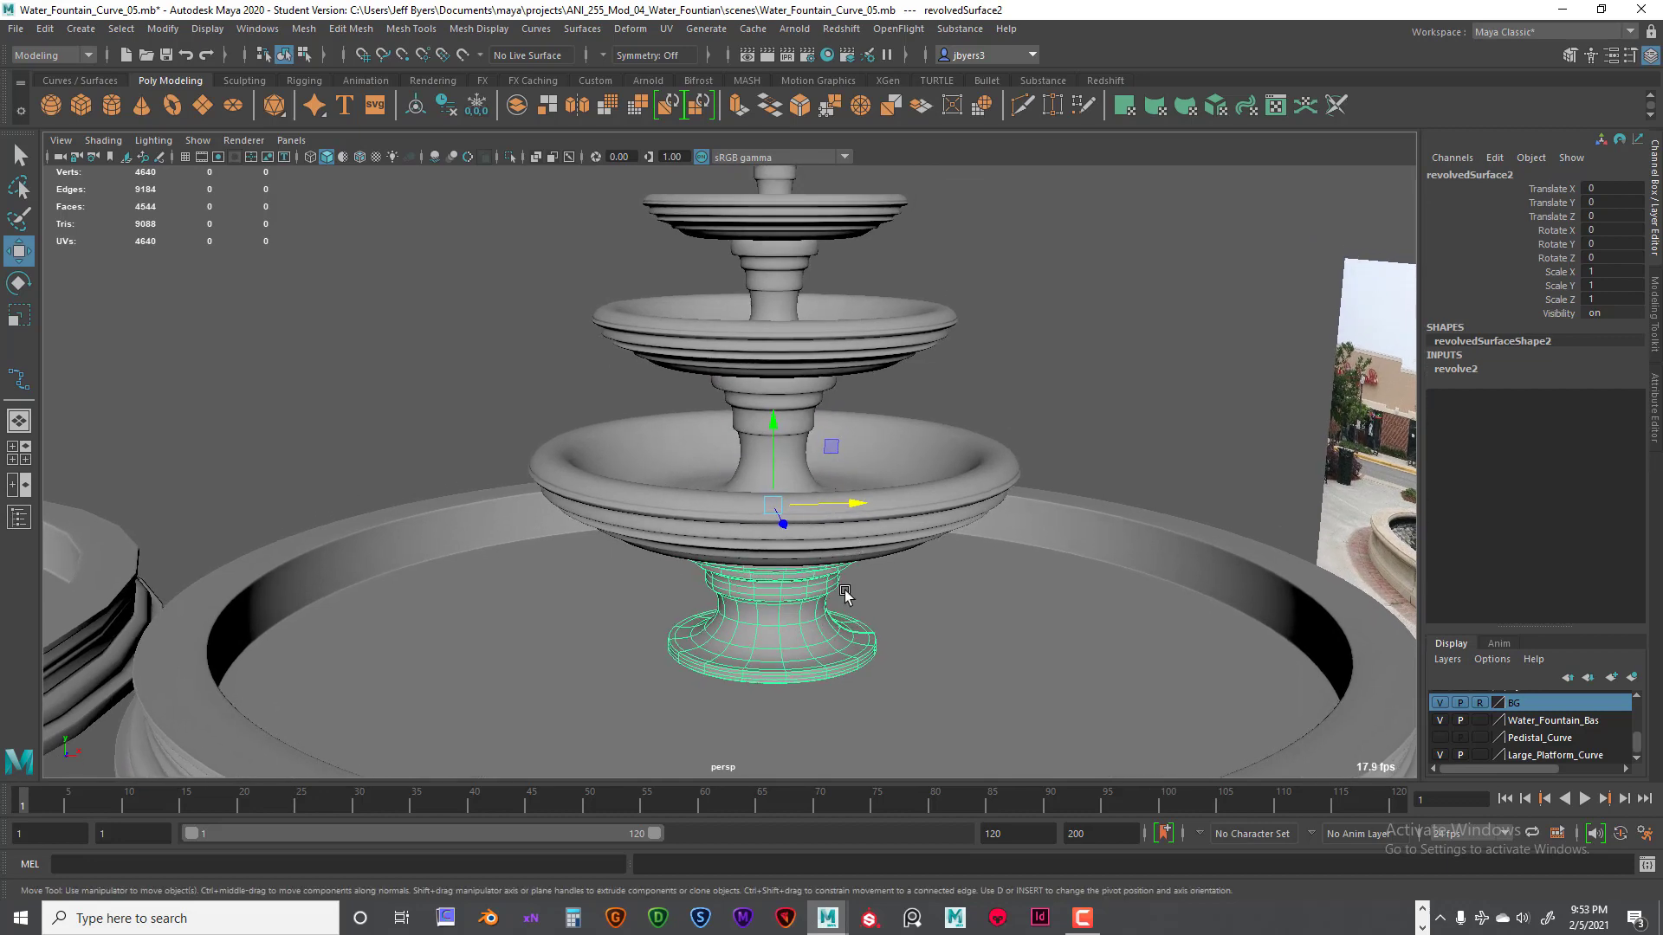
pyautogui.hotkey('ctrl', 'd')
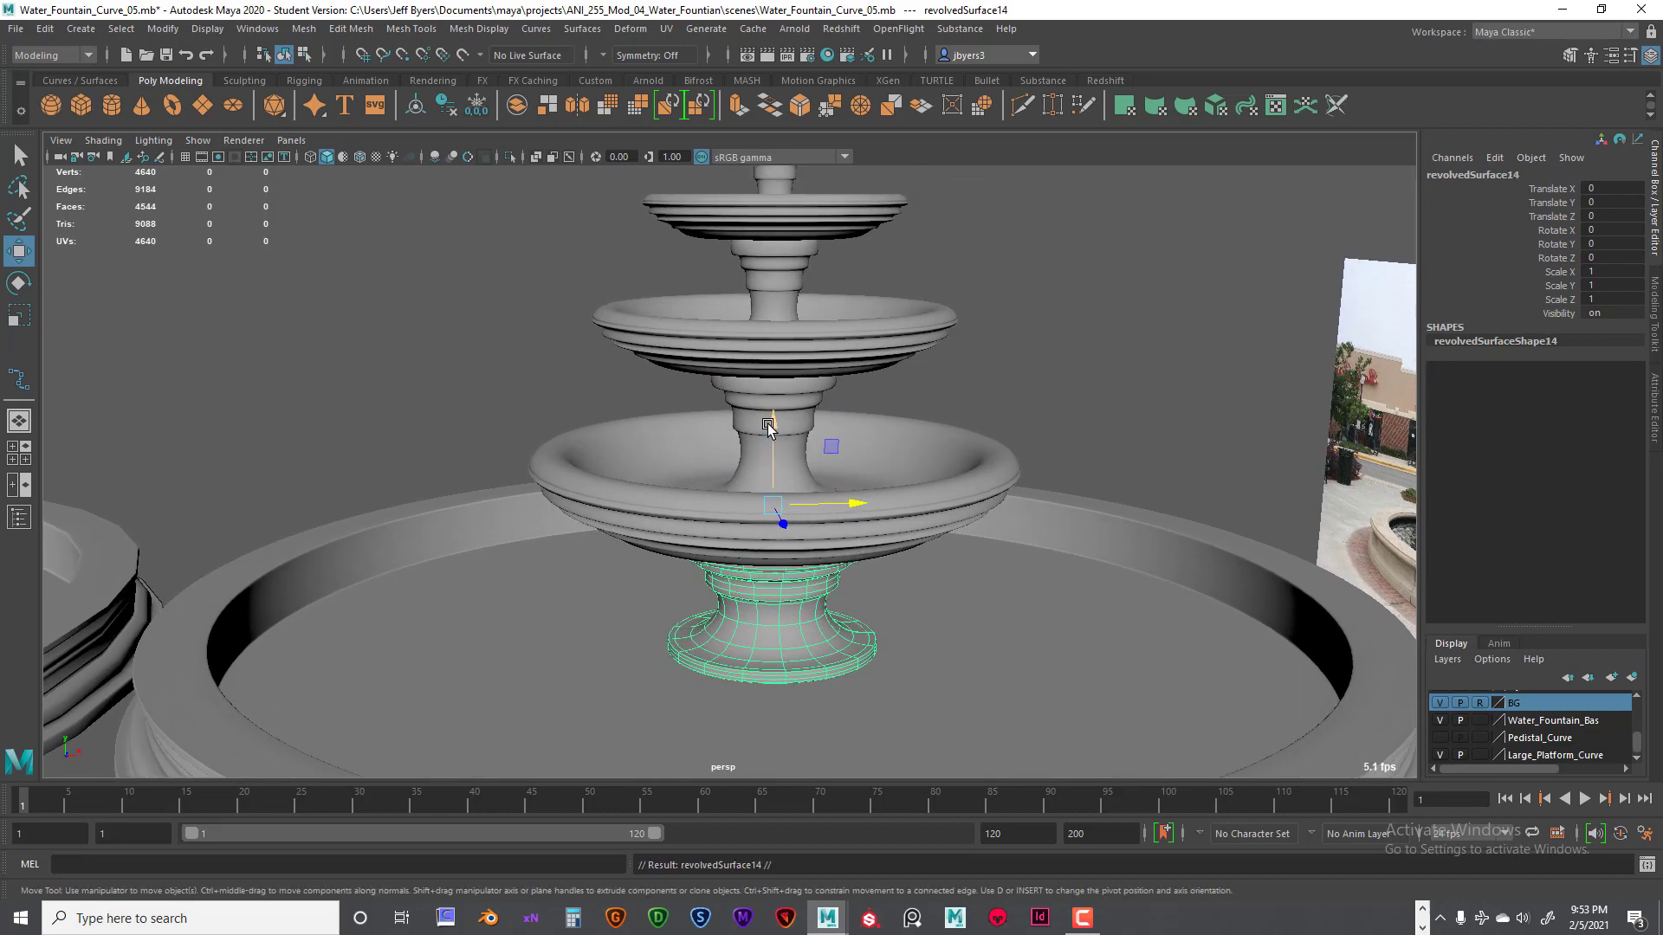
pyautogui.moveTo(769, 426); pyautogui.dragTo(797, 264)
# Step: In the front view, move the pedestal copy's pivot to its base and lower the copy to about 7.767 in Y
pyautogui.press('space')
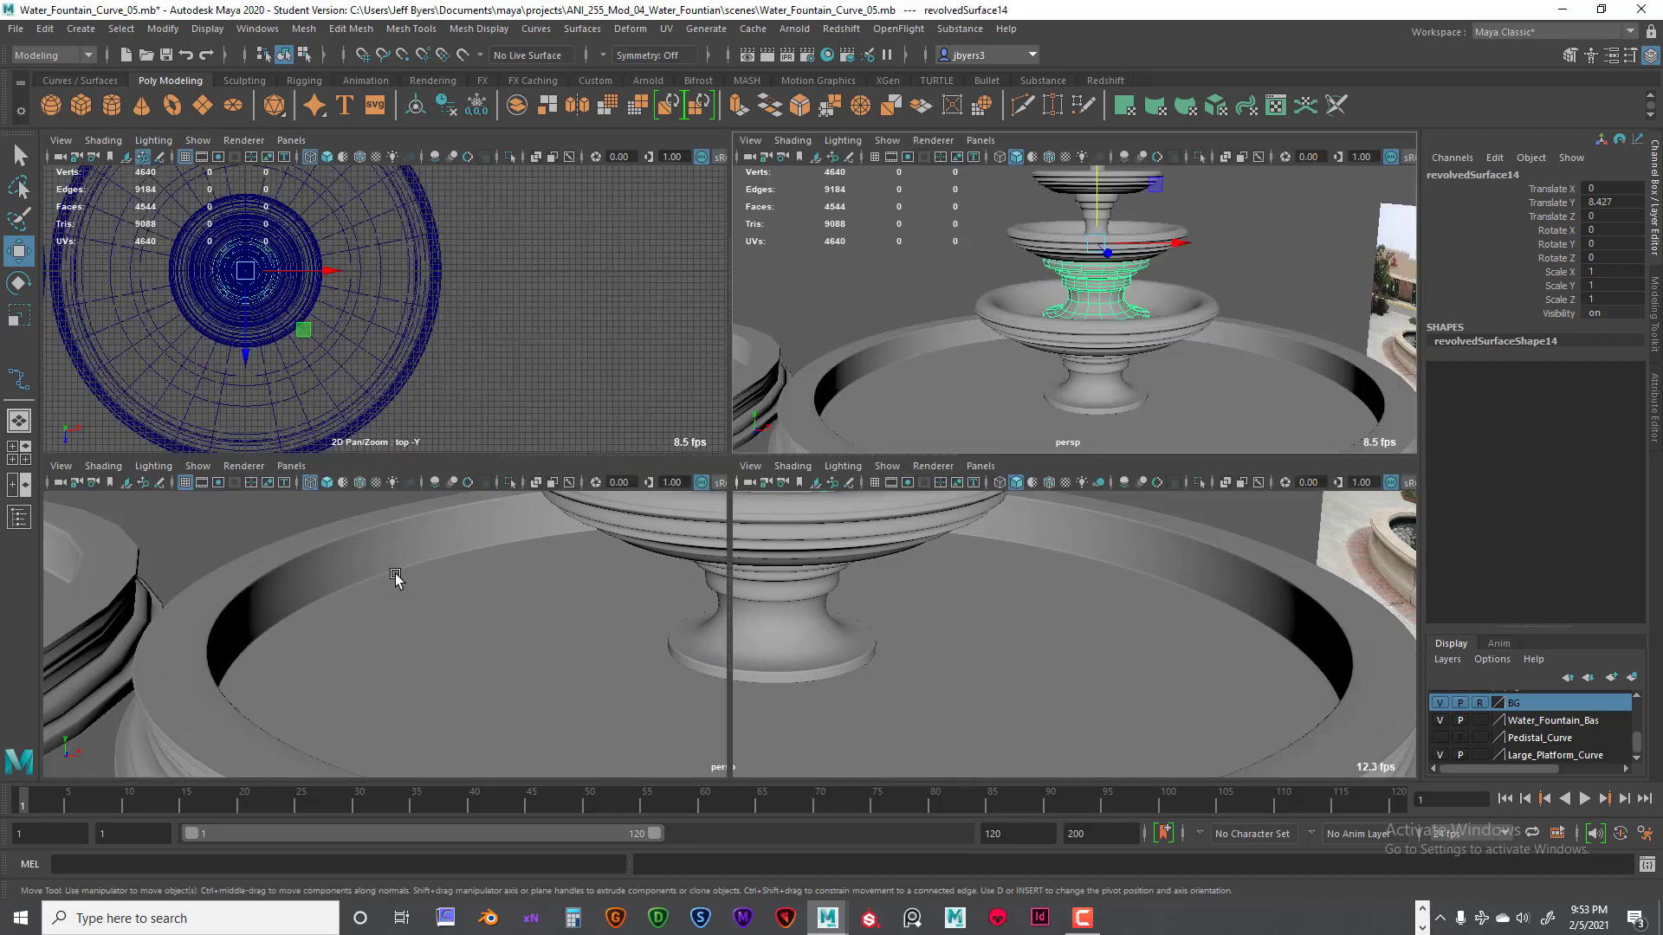
pyautogui.press('space')
pyautogui.keyDown('alt'); pyautogui.moveTo(592, 639); pyautogui.dragTo(623, 389, button='middle'); pyautogui.keyUp('alt')
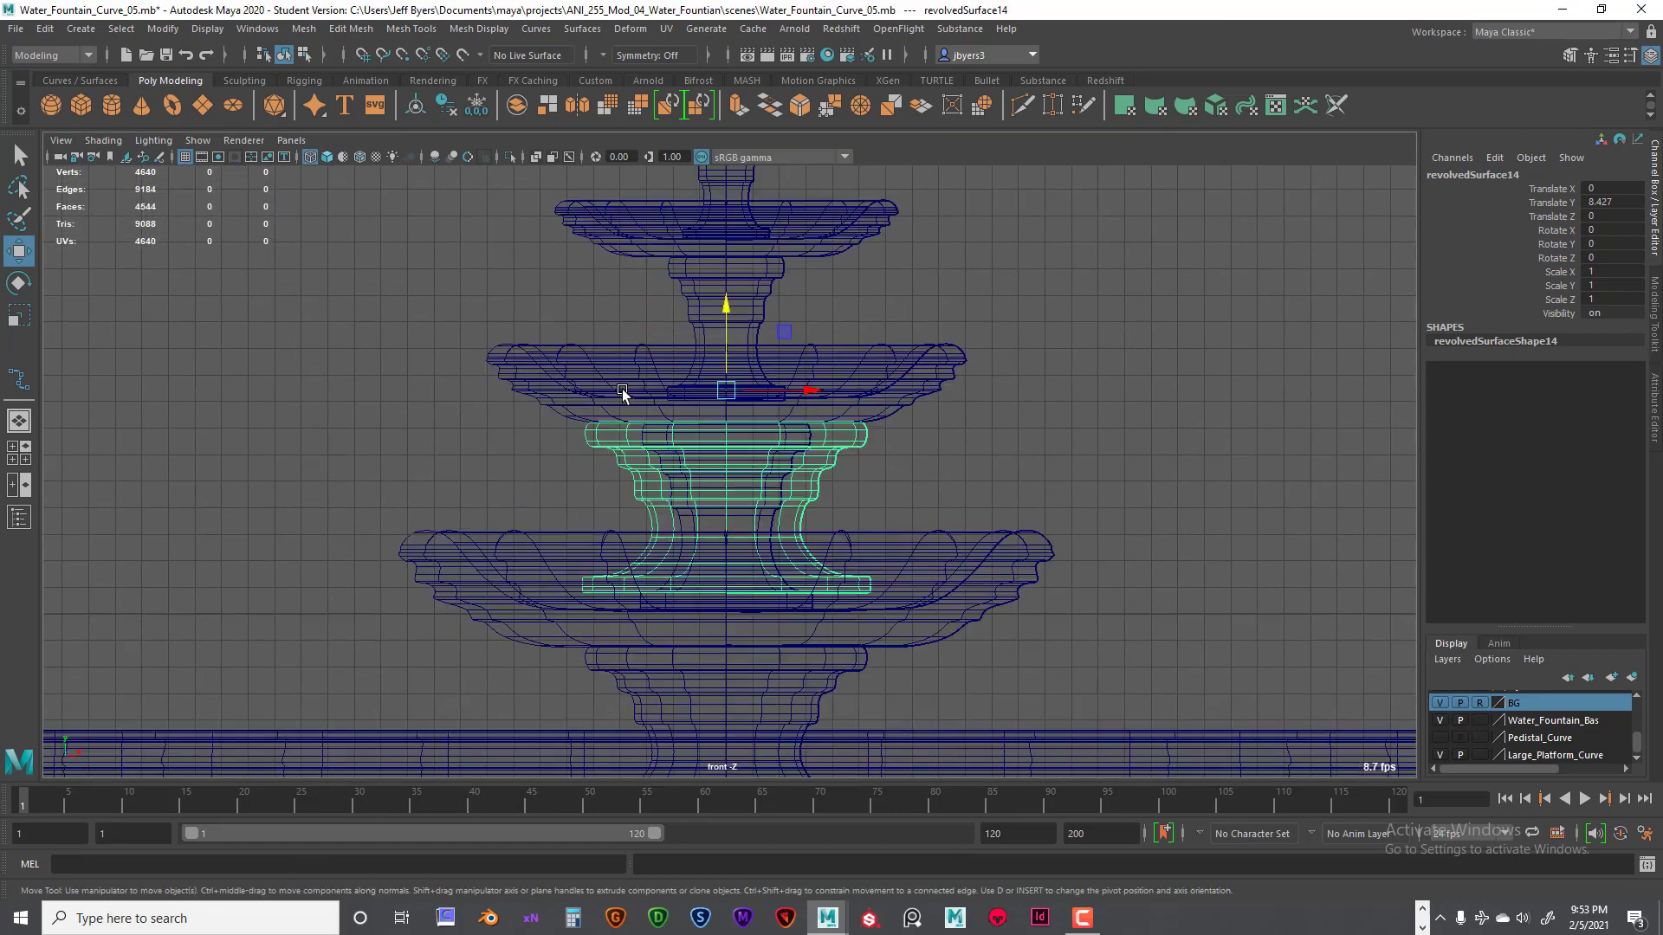
pyautogui.keyDown('alt'); pyautogui.moveTo(624, 390); pyautogui.dragTo(690, 332, button='right'); pyautogui.keyUp('alt')
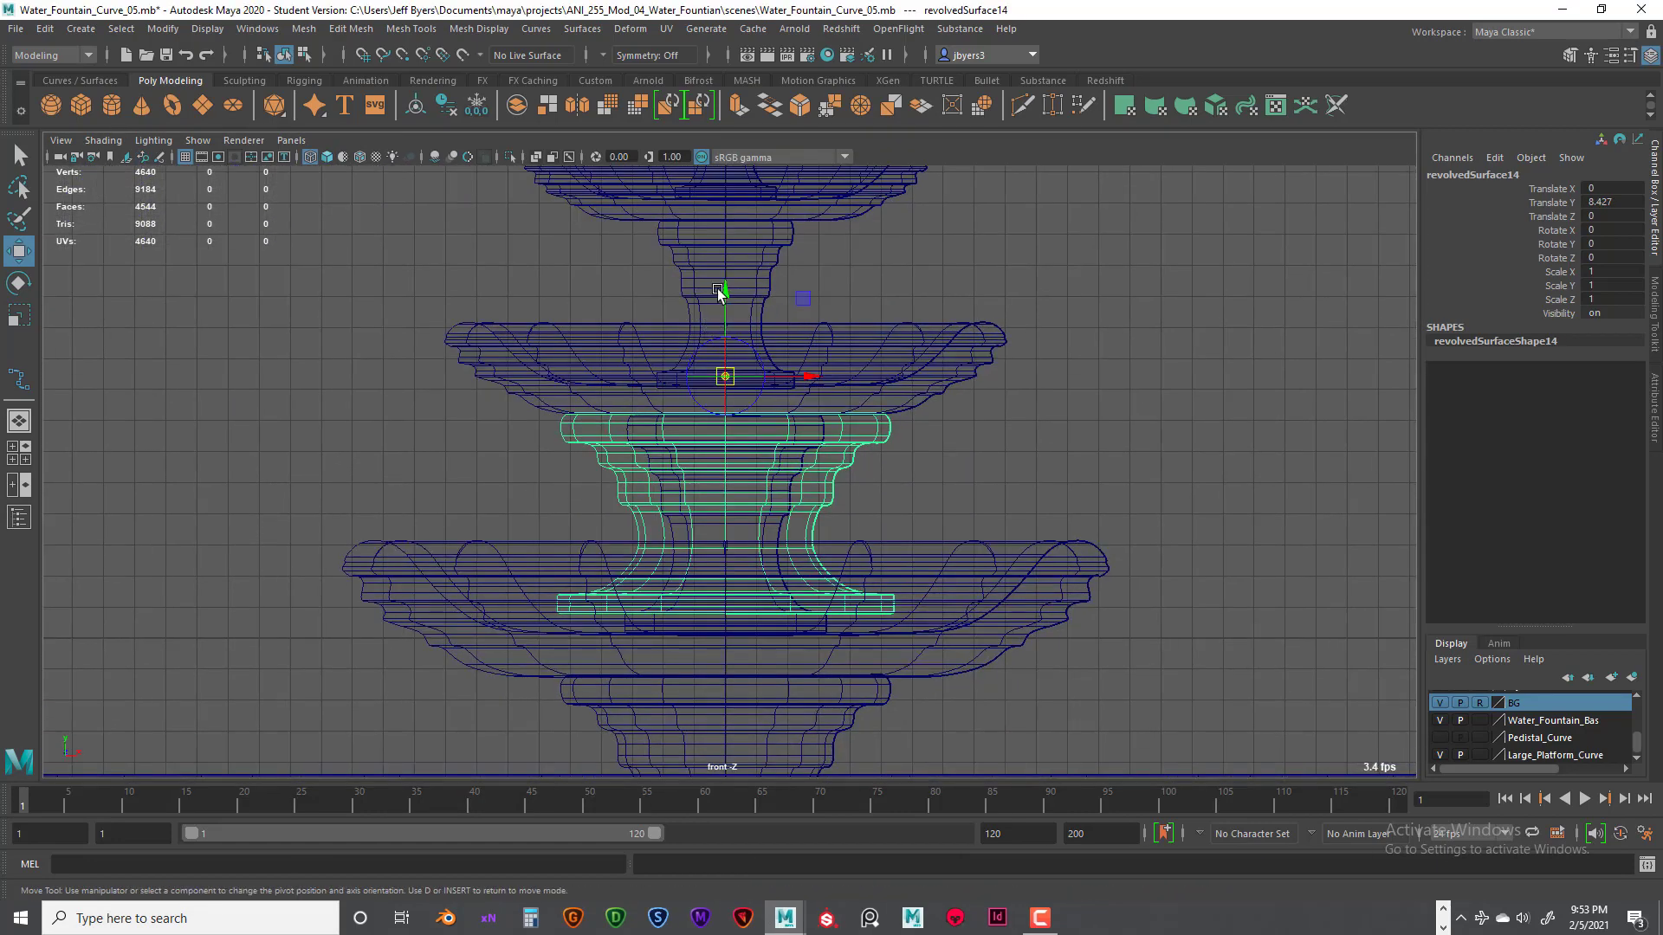
pyautogui.moveTo(733, 294)
pyautogui.mouseDown()
pyautogui.moveTo(746, 525)
pyautogui.moveTo(731, 585)
pyautogui.mouseUp()
pyautogui.scroll(2, 746, 523)
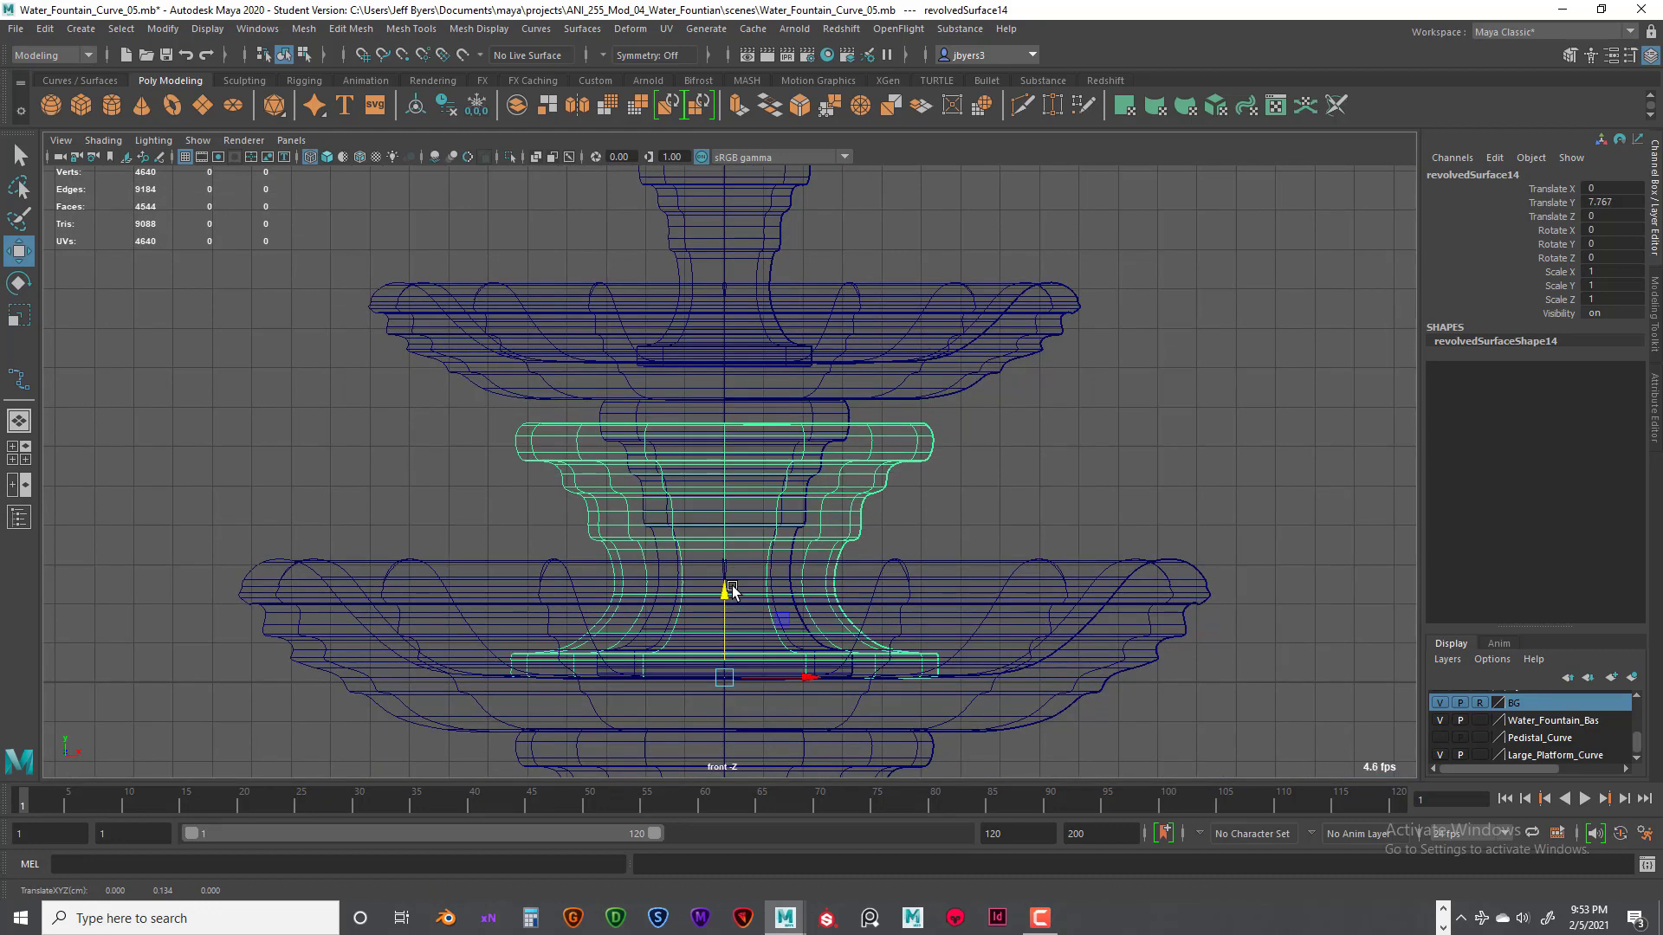
# Step: Scale the pedestal copy to about 0.597 in X and Z and 1.091 in Y to match the old second-tier pedestal
pyautogui.press('r')
pyautogui.moveTo(728, 677); pyautogui.dragTo(567, 664)
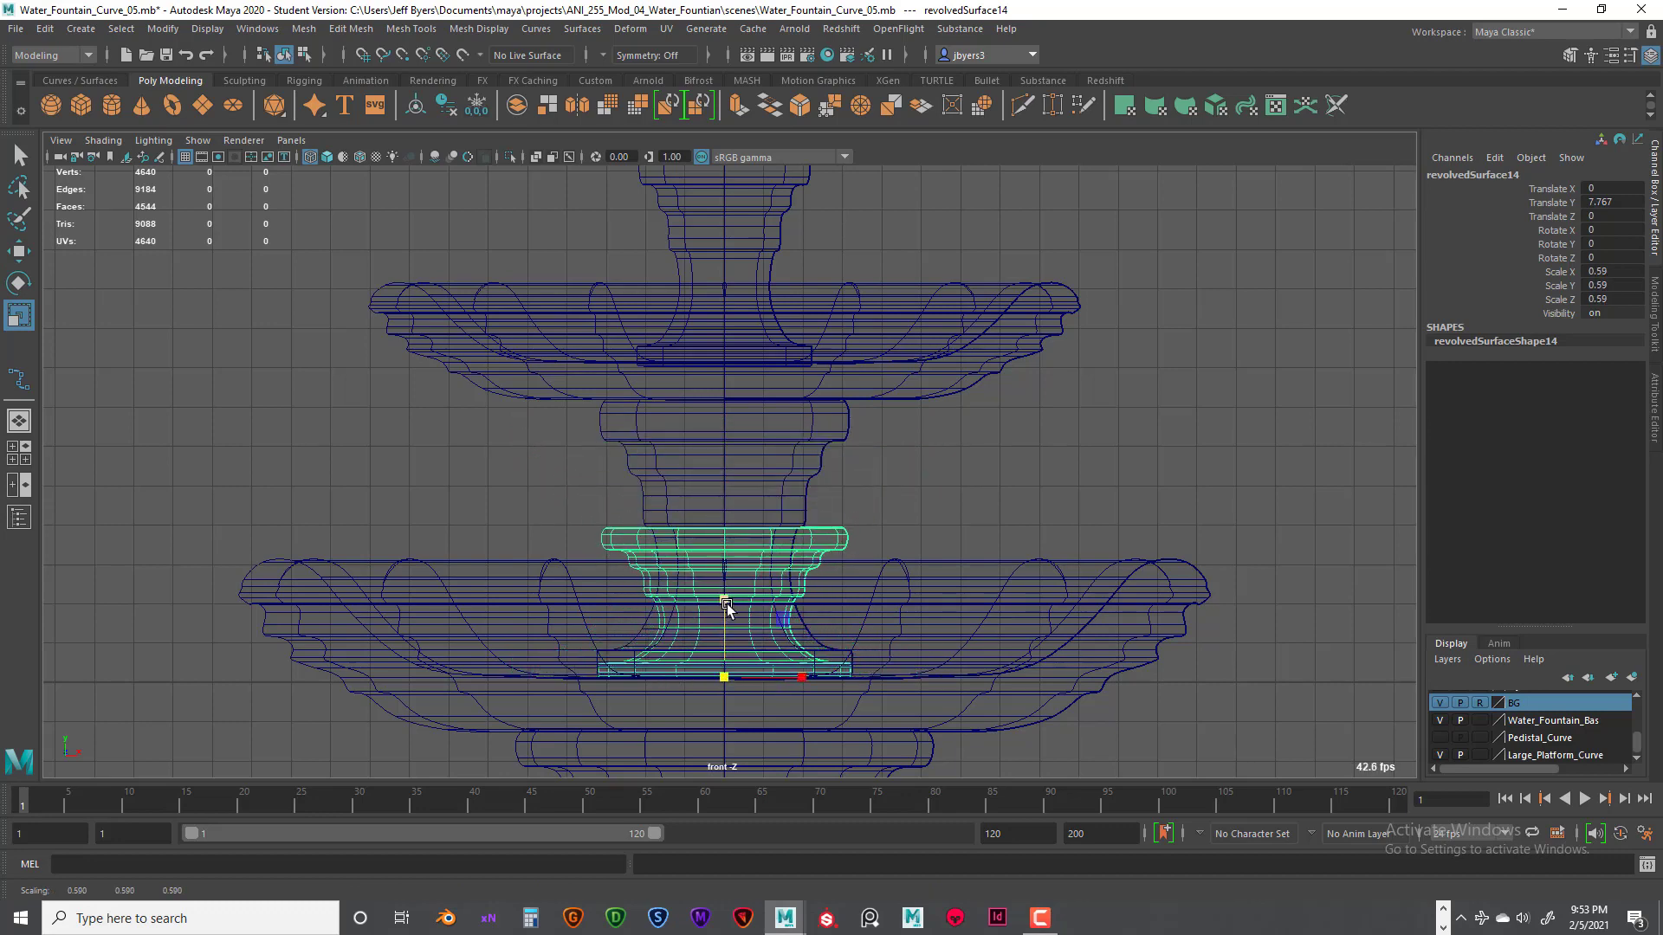
pyautogui.moveTo(724, 606); pyautogui.dragTo(738, 528)
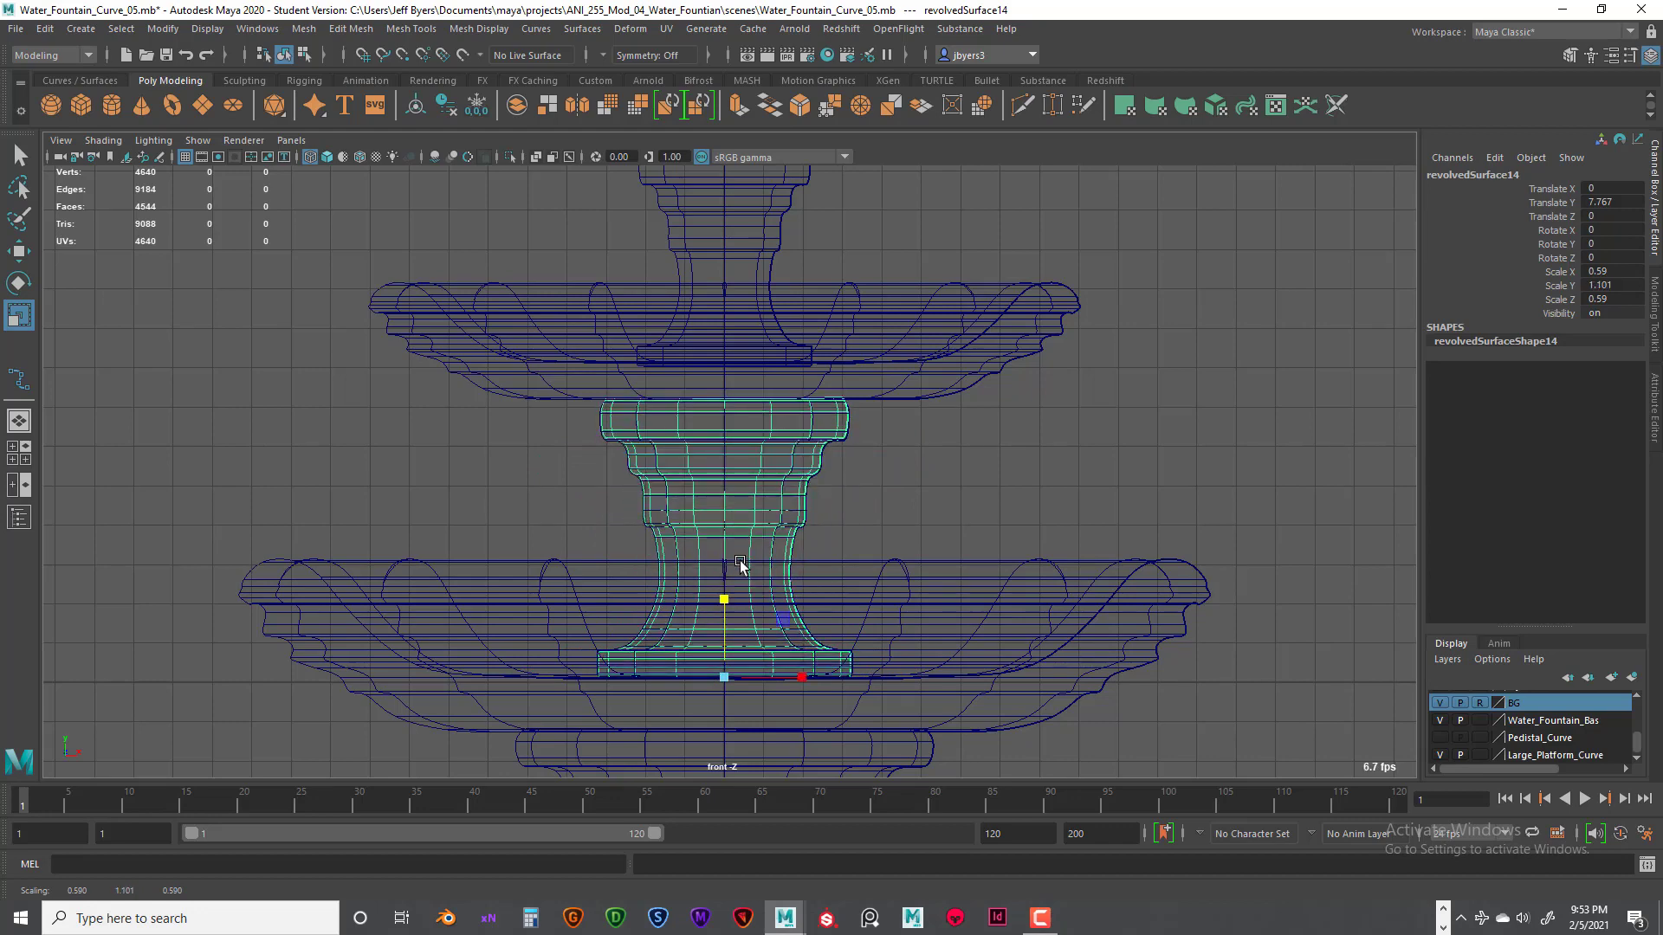
pyautogui.moveTo(729, 676); pyautogui.dragTo(730, 672)
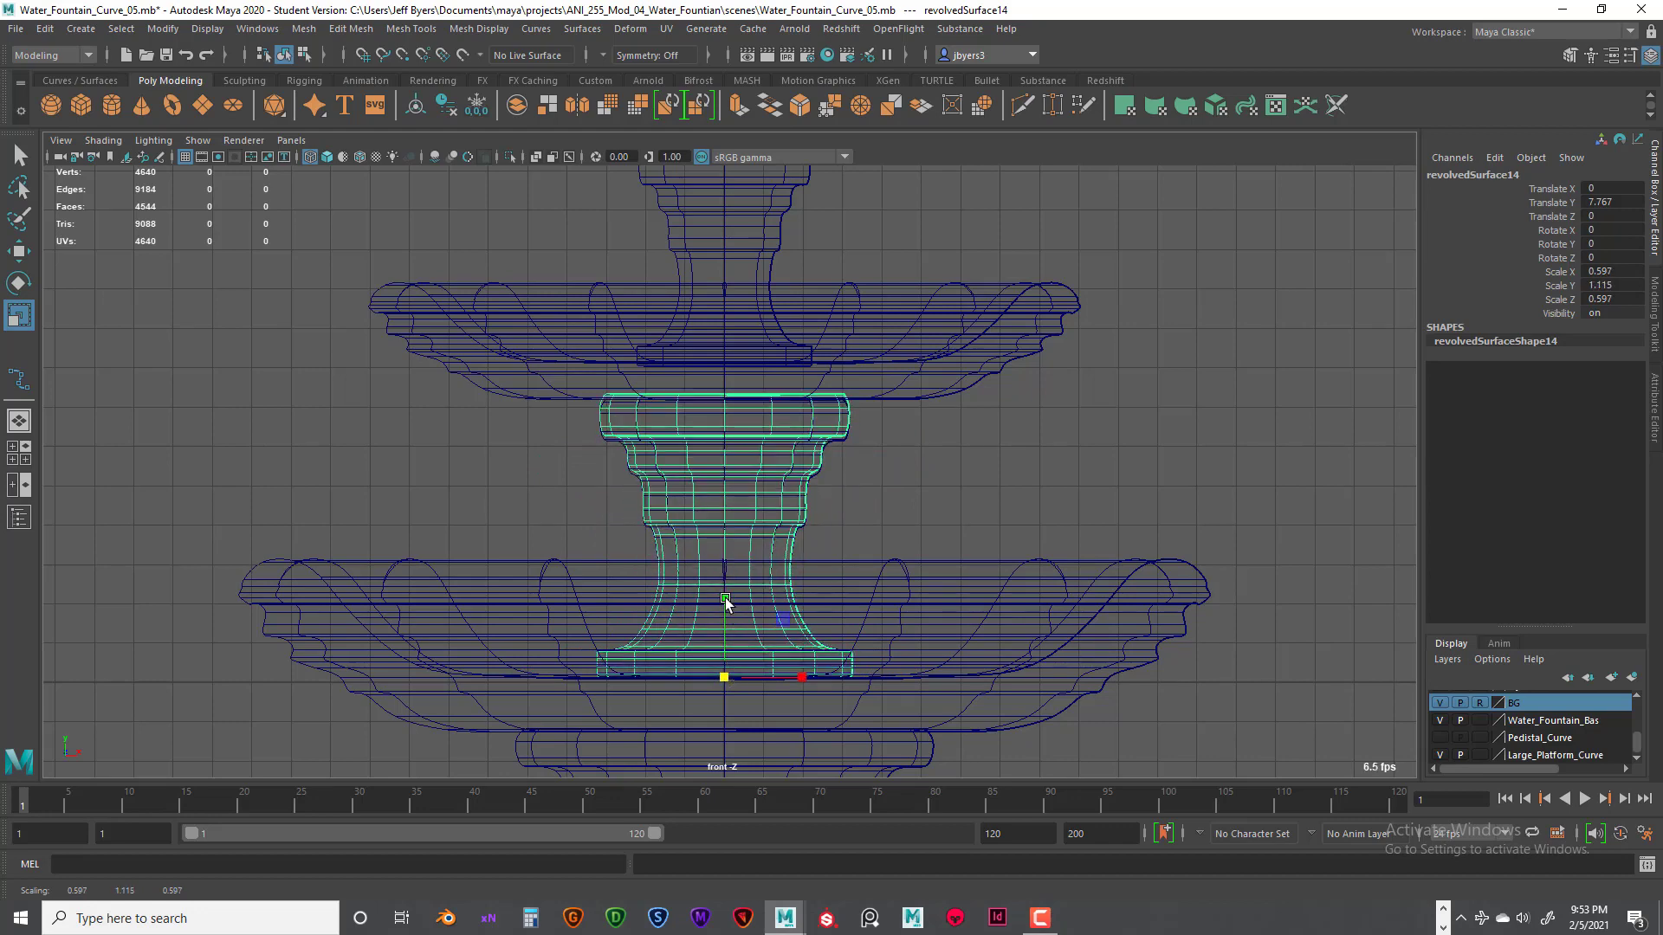
pyautogui.moveTo(724, 599); pyautogui.dragTo(718, 599)
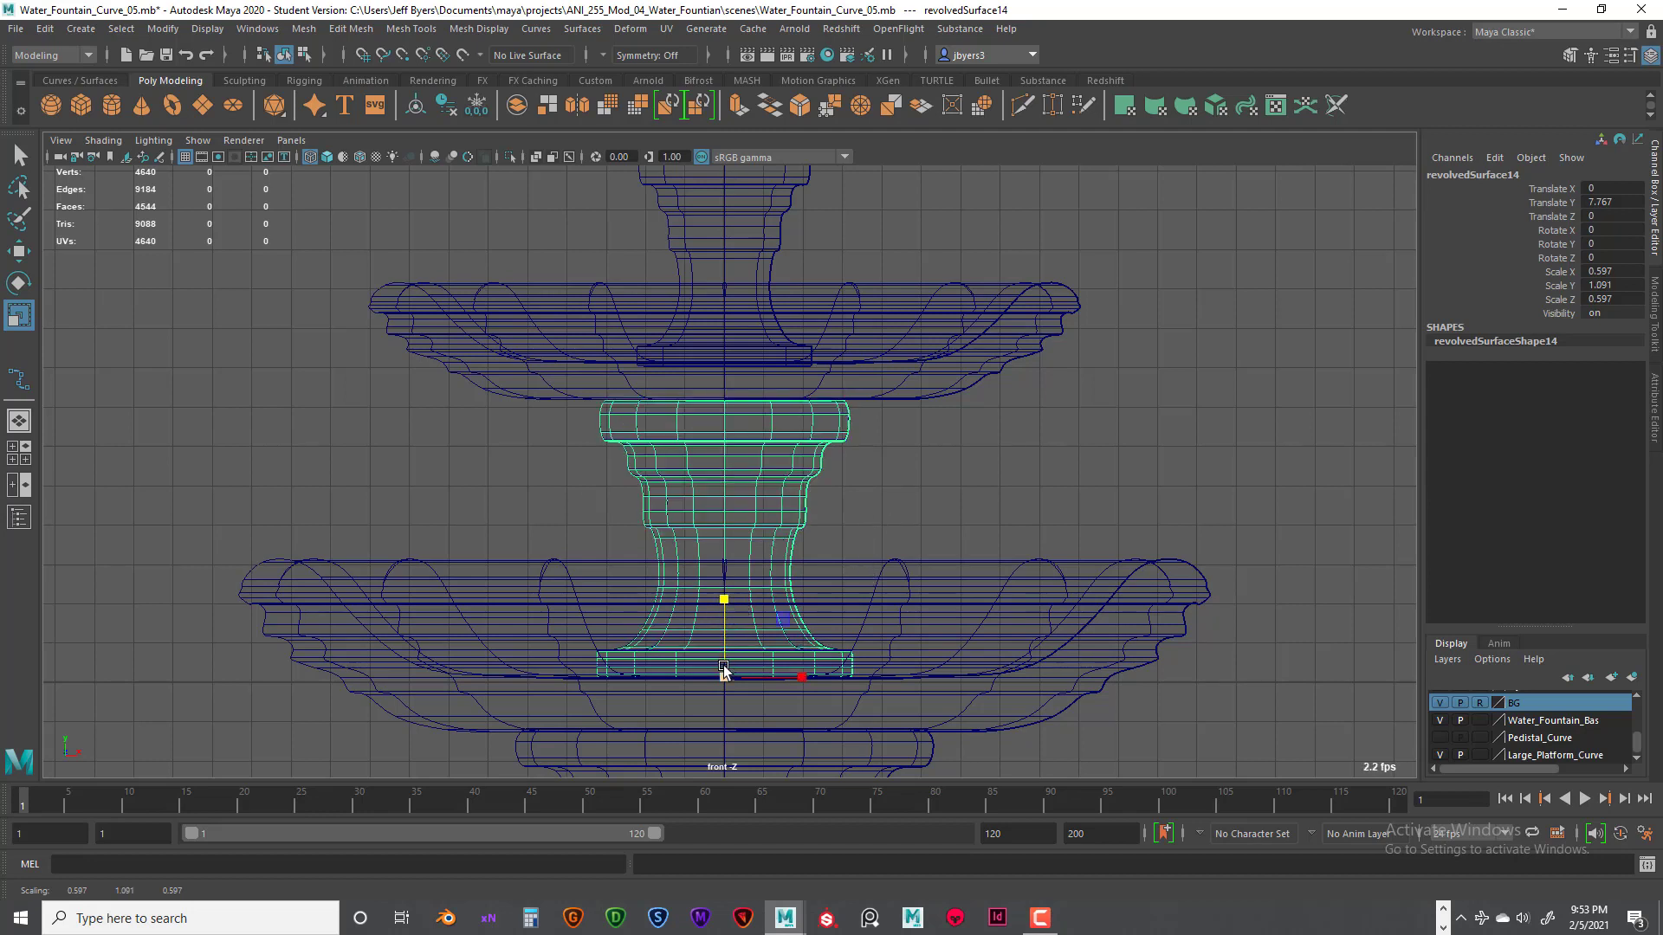
pyautogui.moveTo(728, 600); pyautogui.dragTo(724, 600)
pyautogui.hotkey('ctrl', 'z')
pyautogui.press('w')
pyautogui.scroll(-1, 822, 512)
pyautogui.keyDown('alt'); pyautogui.moveTo(864, 481); pyautogui.dragTo(736, 627, button='middle'); pyautogui.keyUp('alt')
pyautogui.scroll(-1, 726, 632)
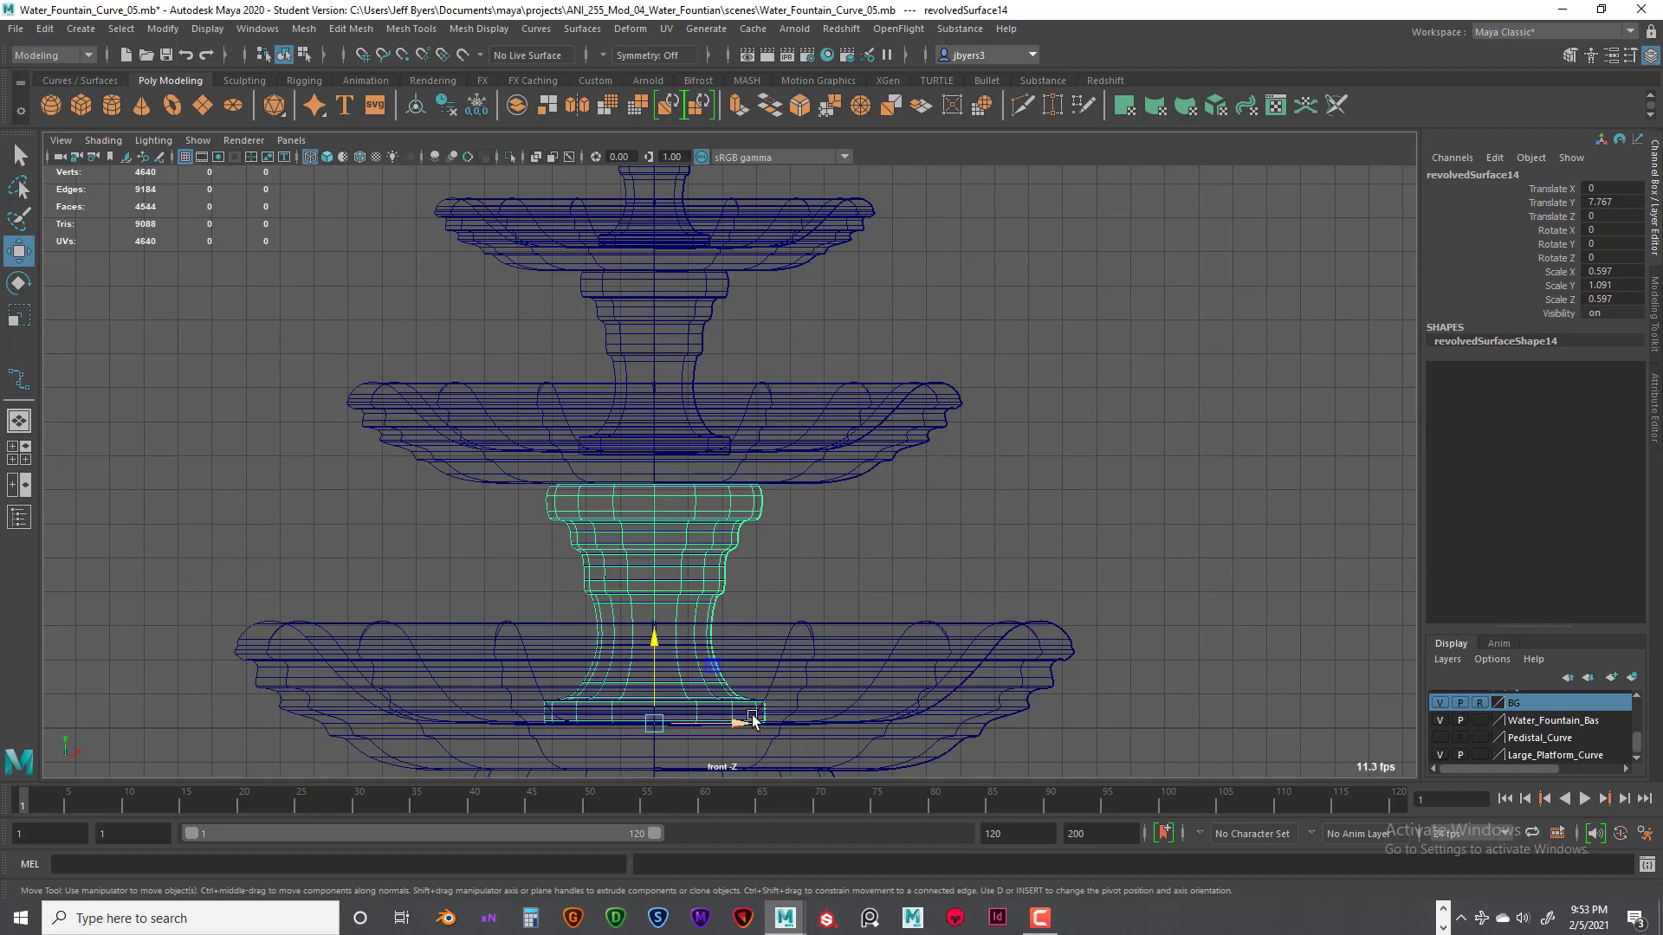
pyautogui.moveTo(744, 721); pyautogui.dragTo(786, 675)
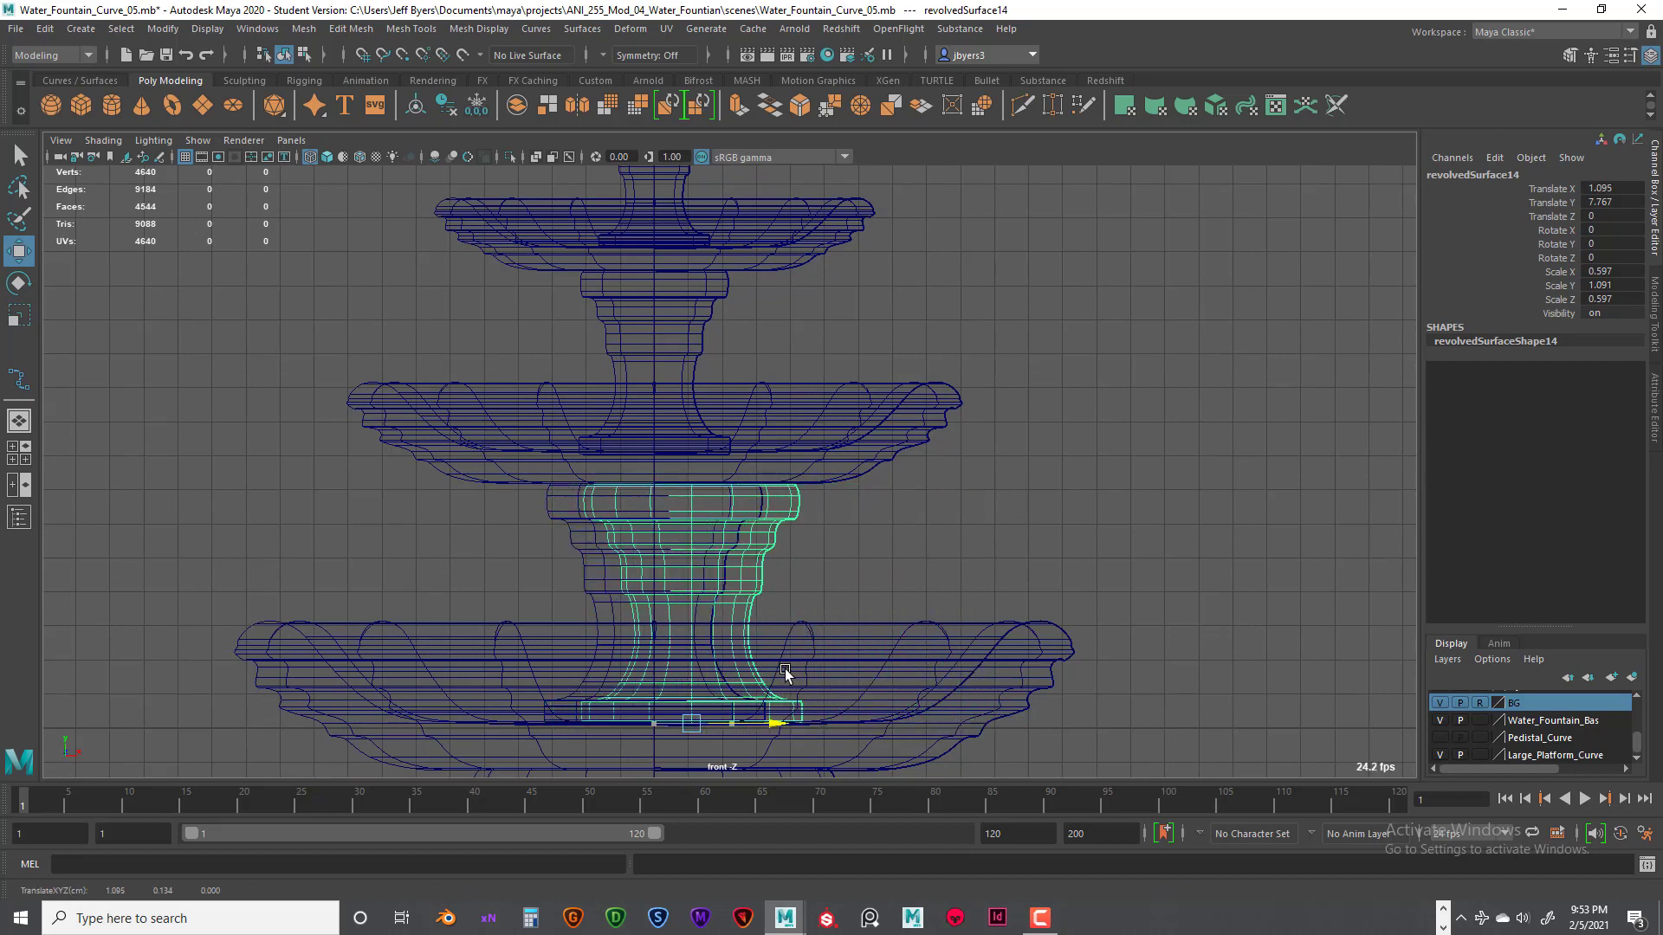
pyautogui.hotkey('ctrl', 'z')
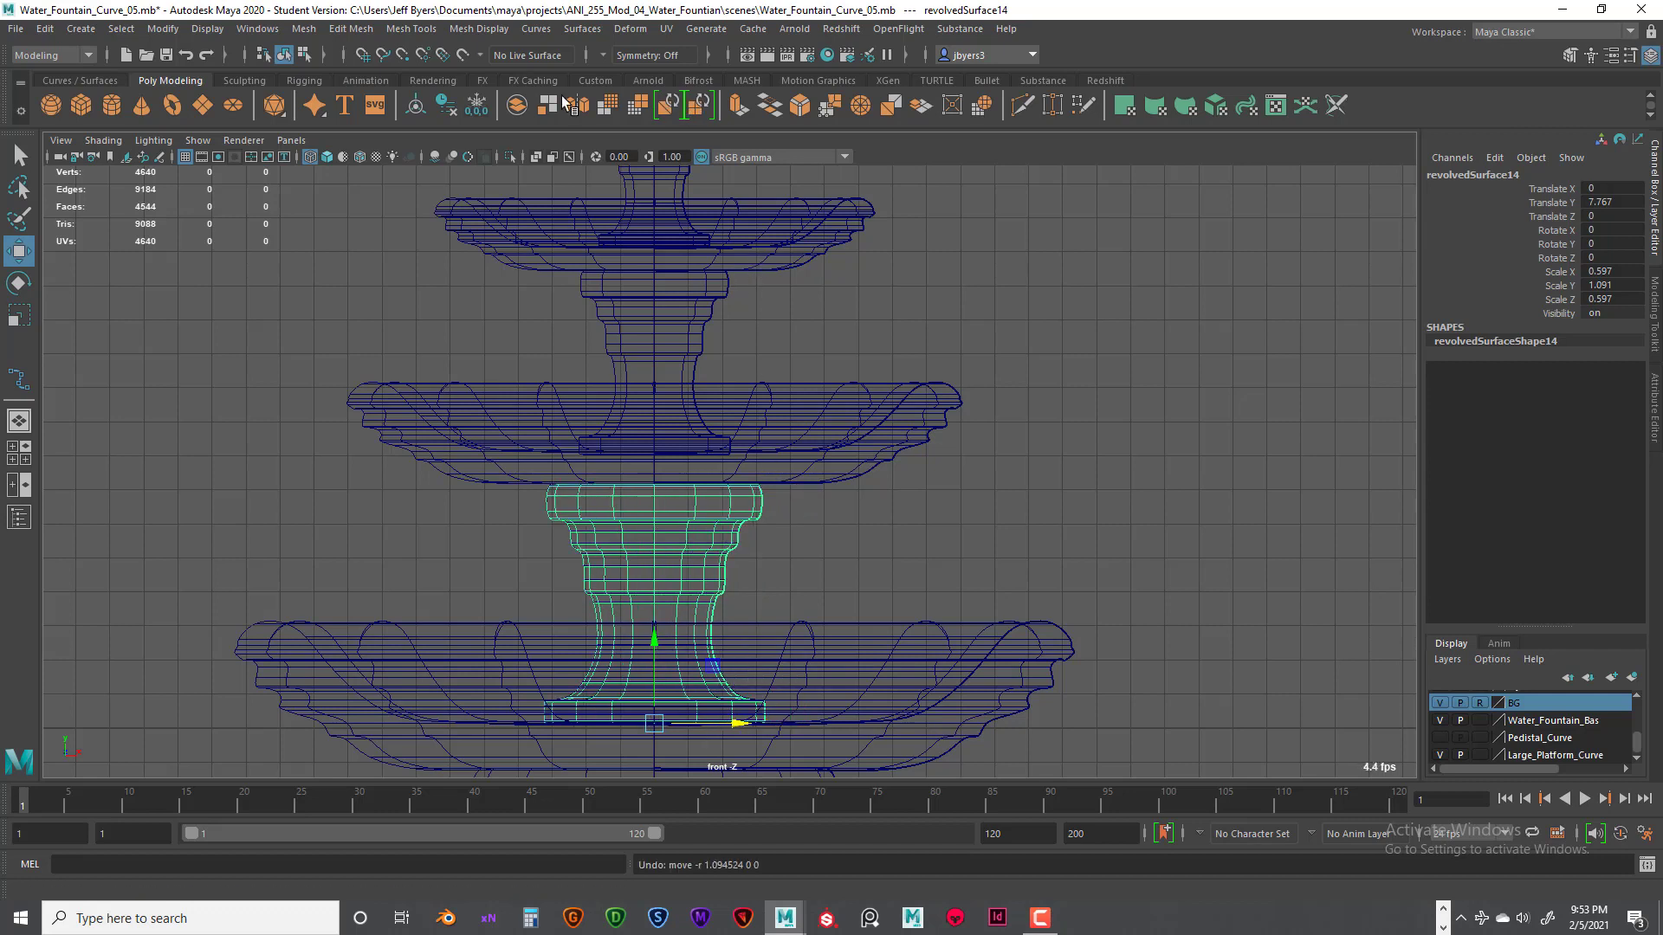
# Step: Freeze the new second-tier pedestal's transformations, and duplicate it upward to about 8.02 in Y
pyautogui.click(477, 105)
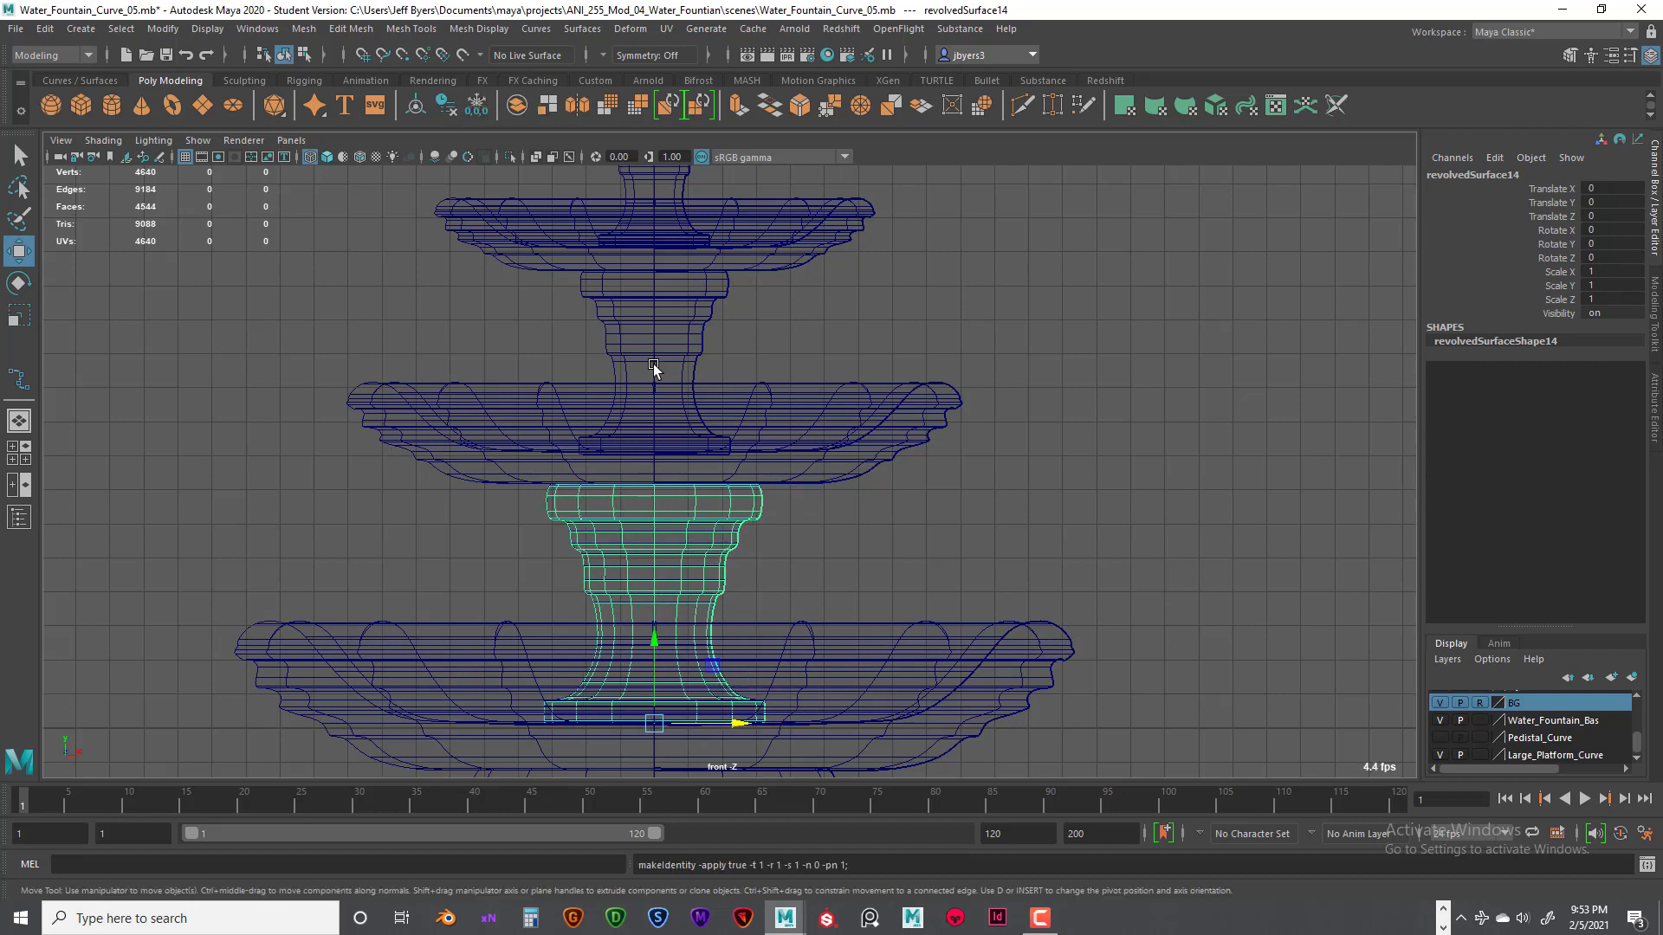
pyautogui.keyDown('alt'); pyautogui.moveTo(750, 689); pyautogui.dragTo(737, 565, button='middle'); pyautogui.keyUp('alt')
pyautogui.hotkey('ctrl', 'd')
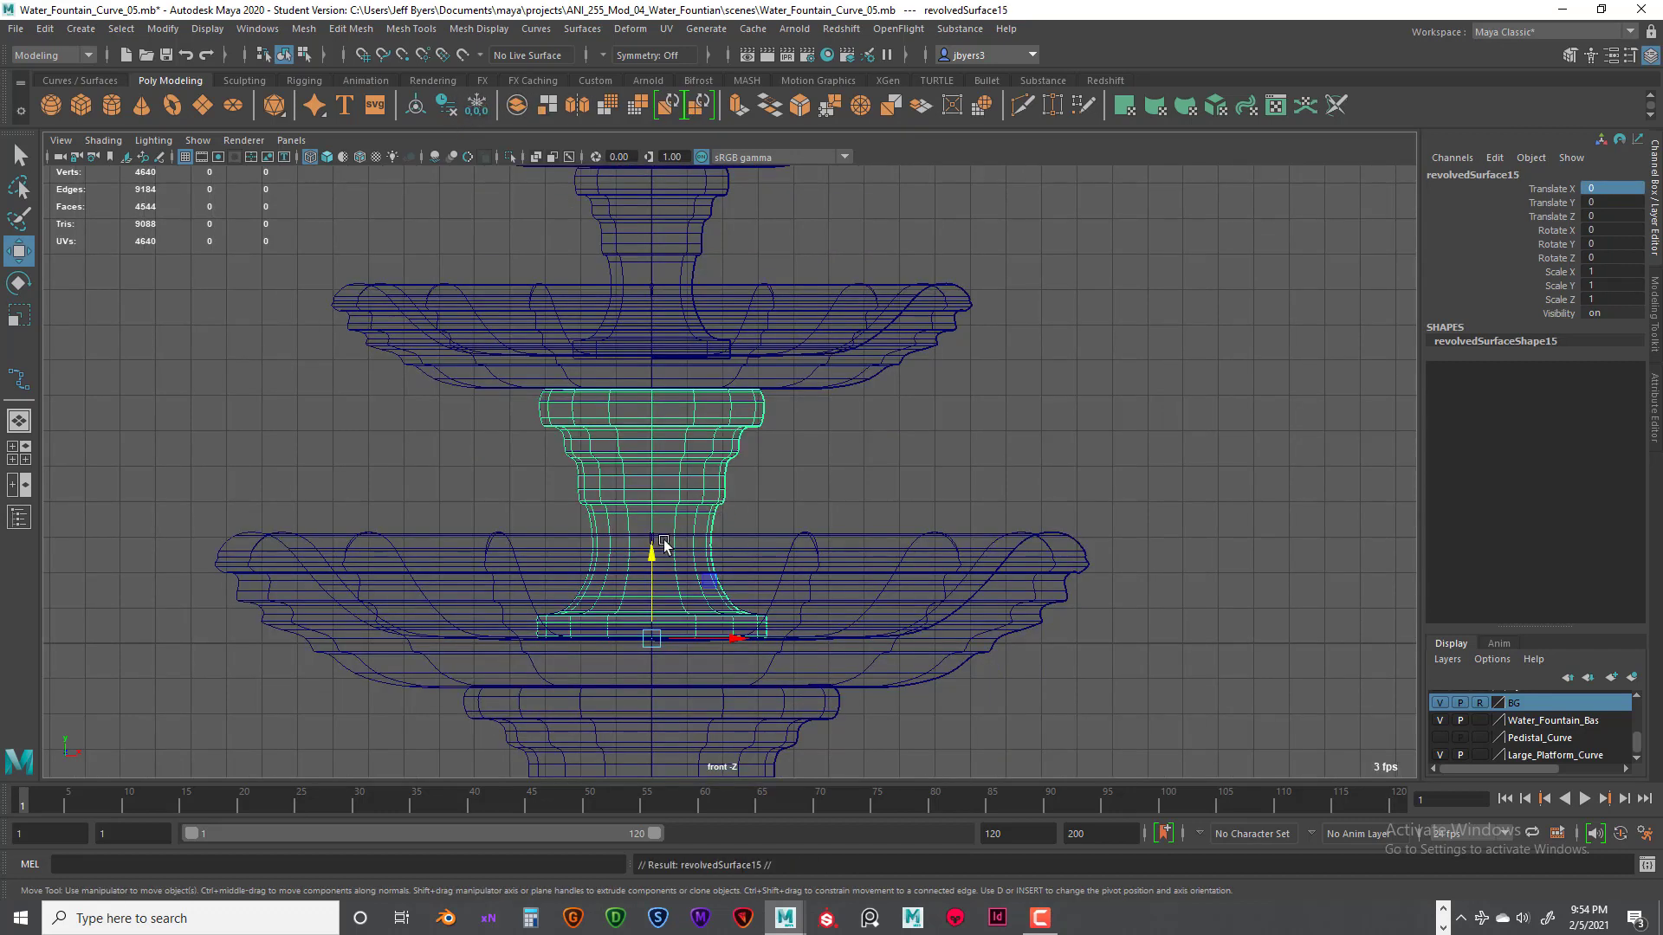
pyautogui.moveTo(663, 542); pyautogui.dragTo(757, 320)
pyautogui.scroll(-3, 809, 316)
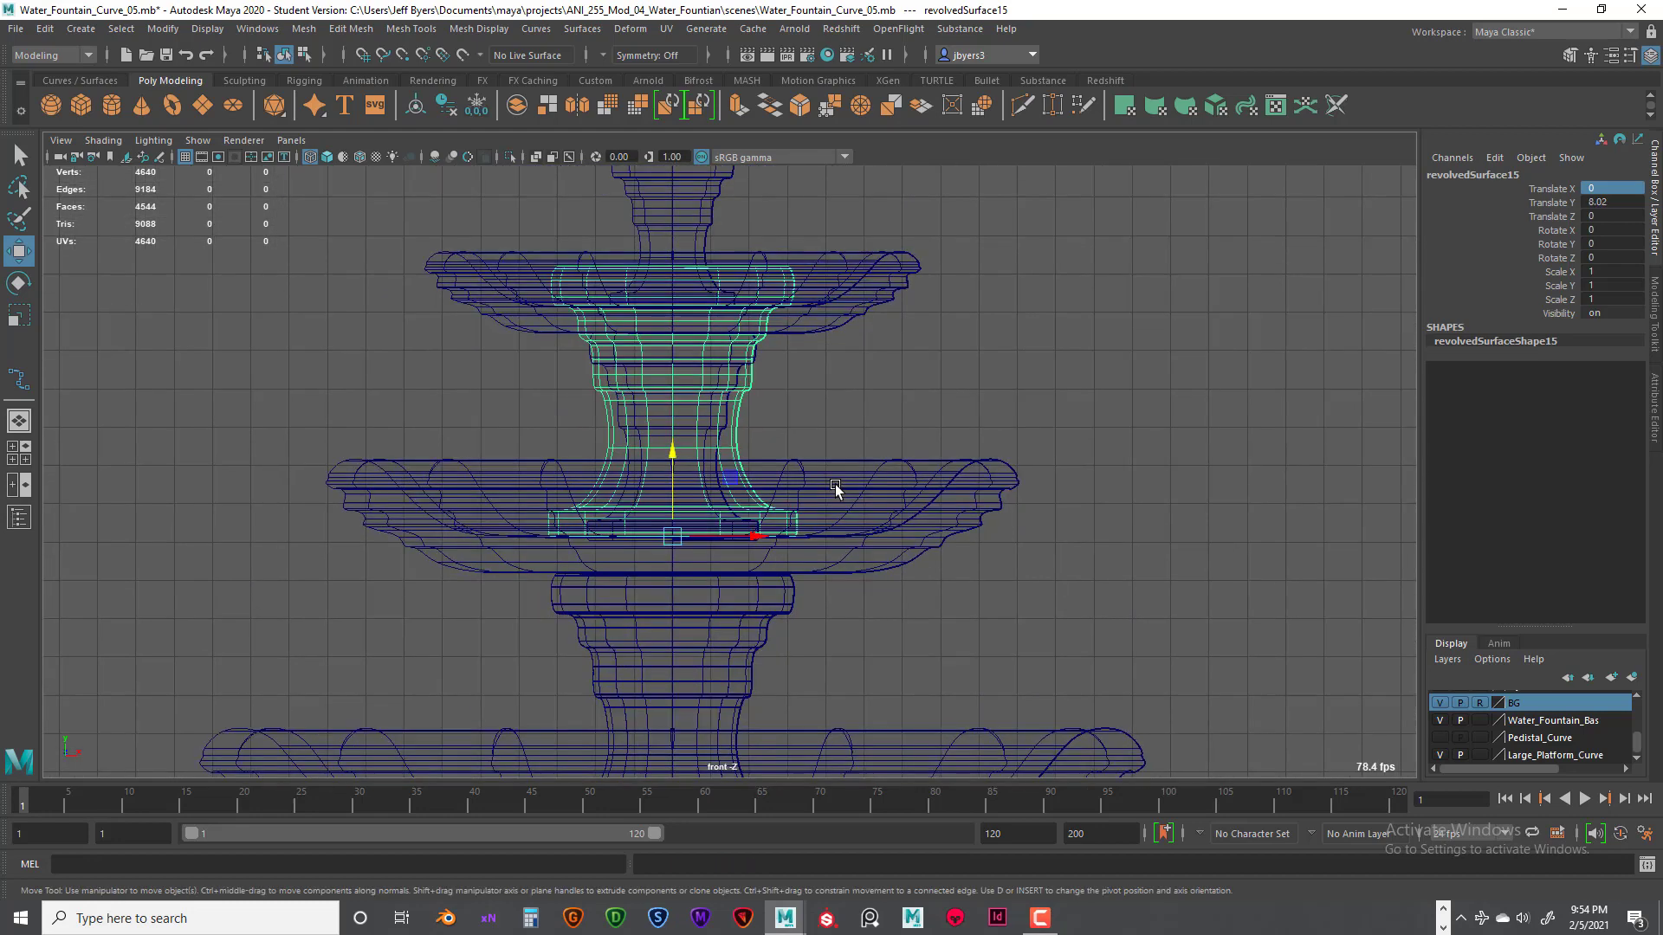
pyautogui.scroll(2, 834, 487)
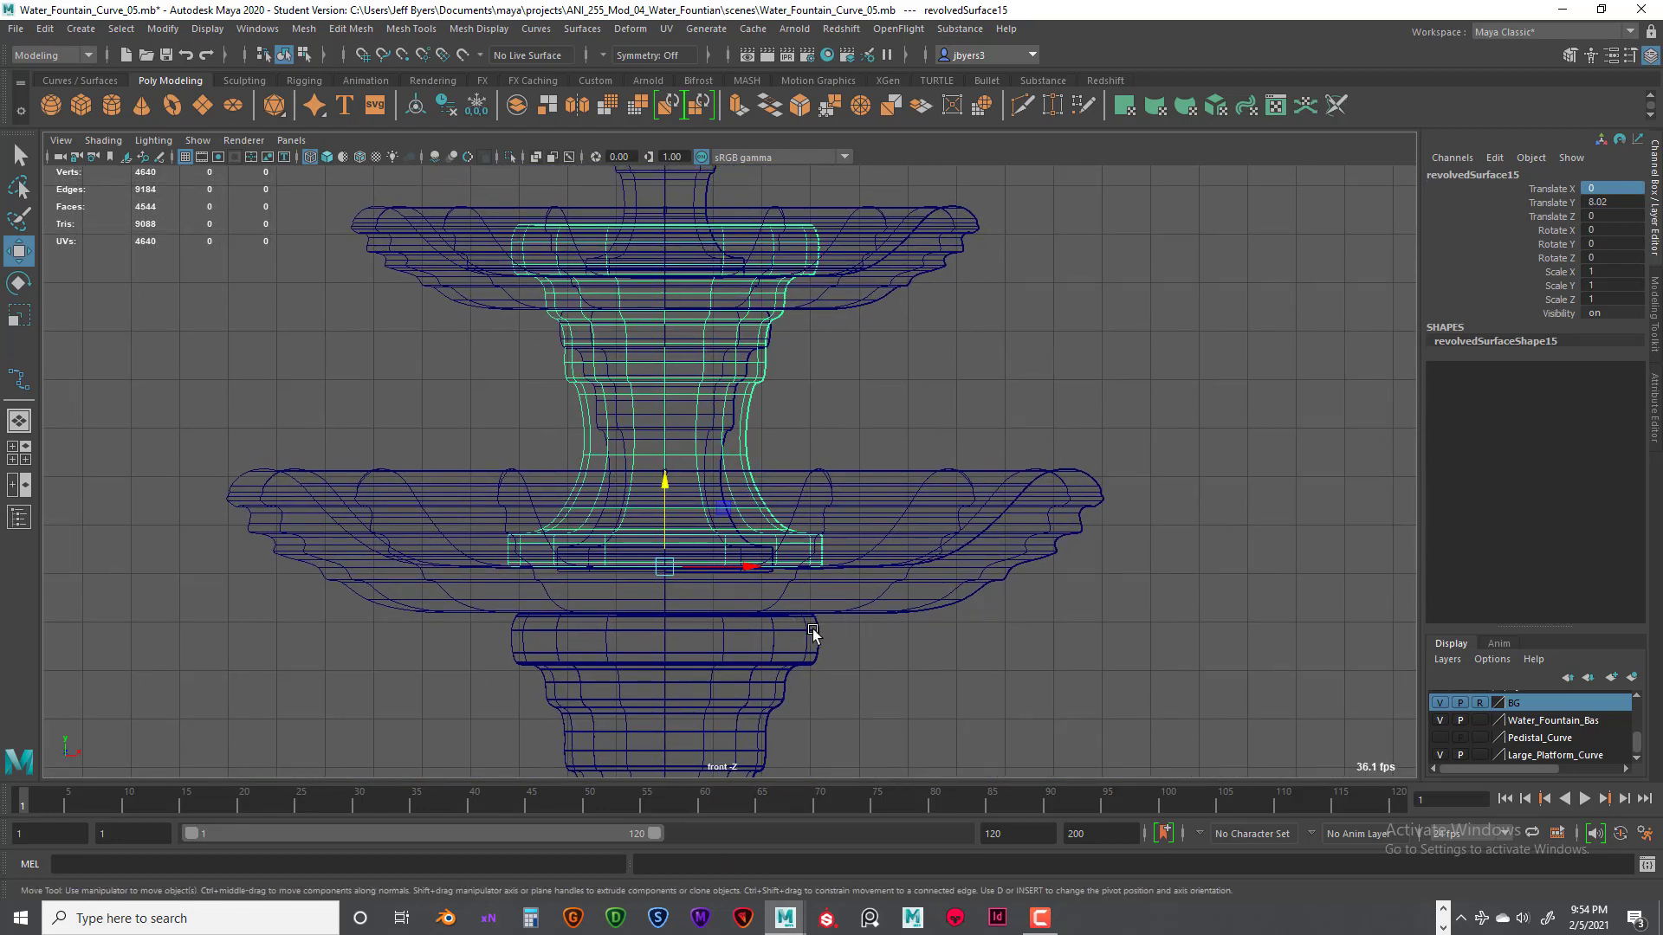
# Step: Move the new second-tier pedestal out of the fountain to about 10.618 in X
pyautogui.click(812, 629)
pyautogui.keyDown('alt'); pyautogui.moveTo(812, 628); pyautogui.dragTo(825, 320, button='middle'); pyautogui.keyUp('alt')
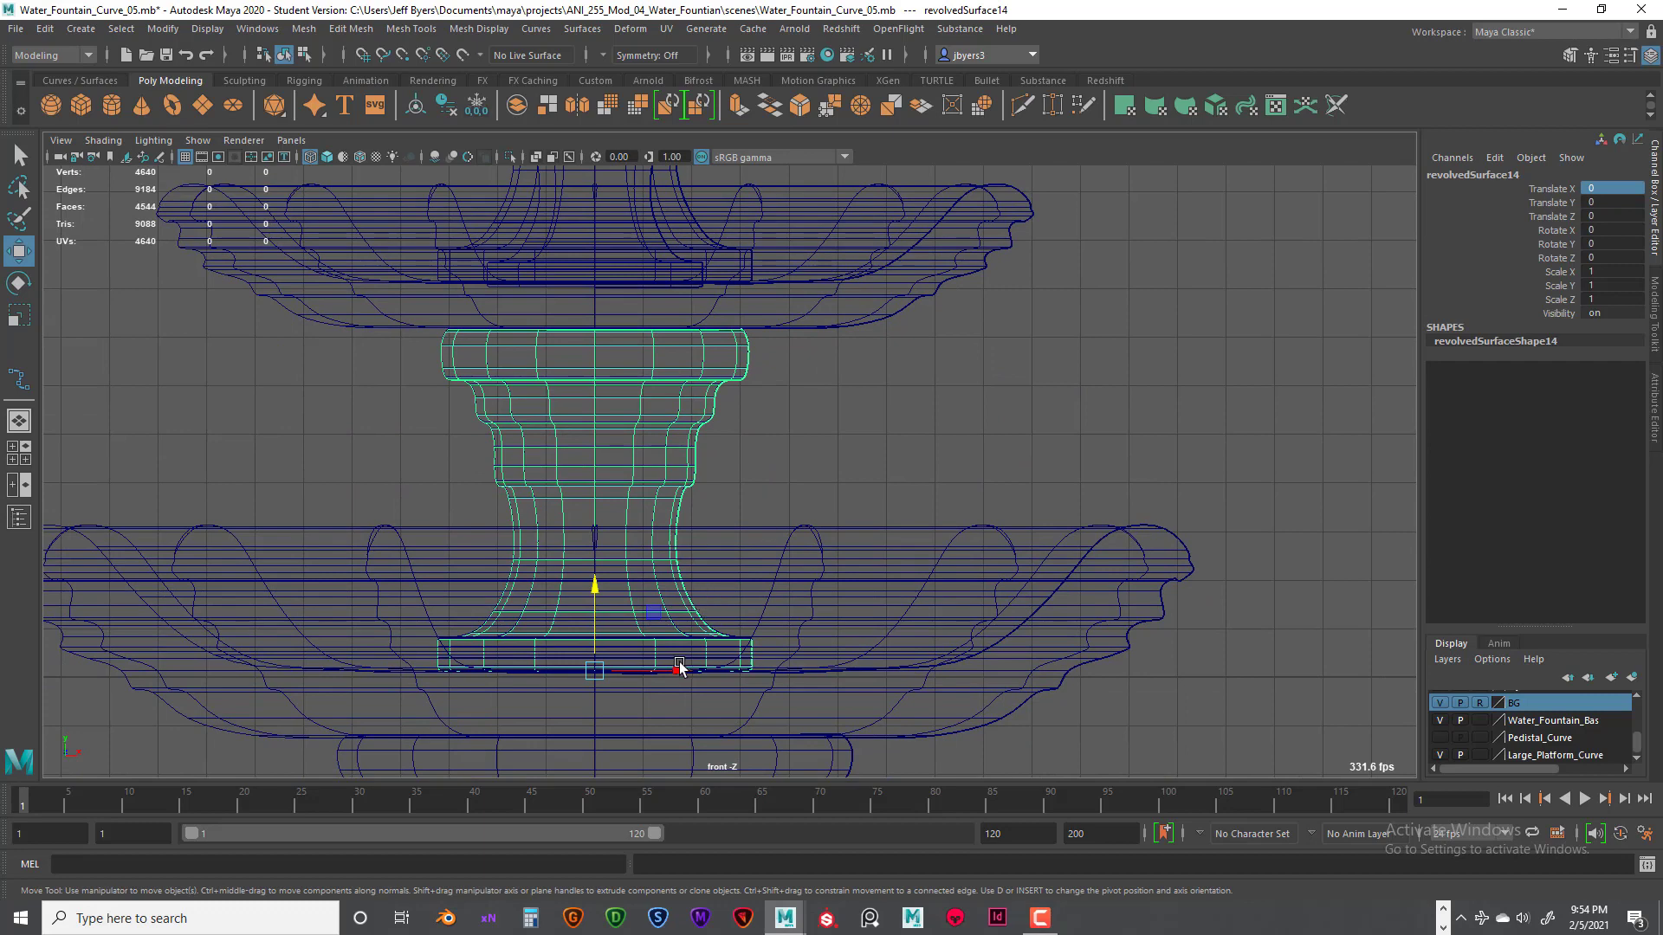
pyautogui.moveTo(680, 667); pyautogui.dragTo(1131, 549)
pyautogui.scroll(-3, 854, 502)
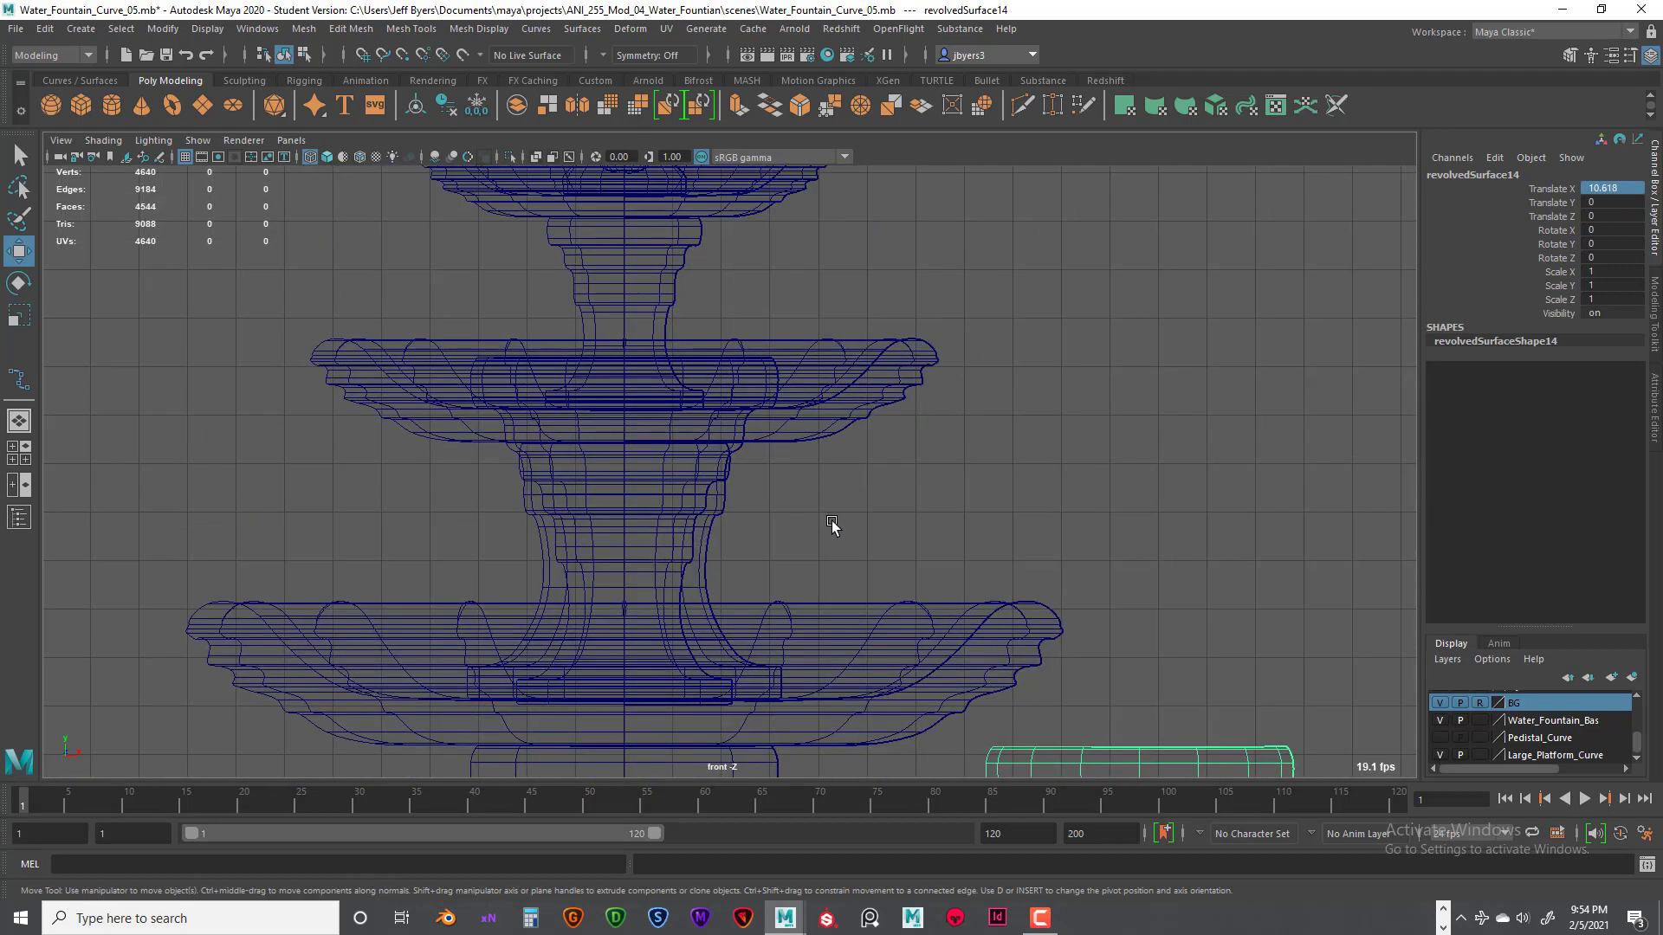
# Step: Scale the third-tier pedestal duplicate to about 0.678 in X and Z and 0.761 in Y to match the old pedestal
pyautogui.click(726, 506)
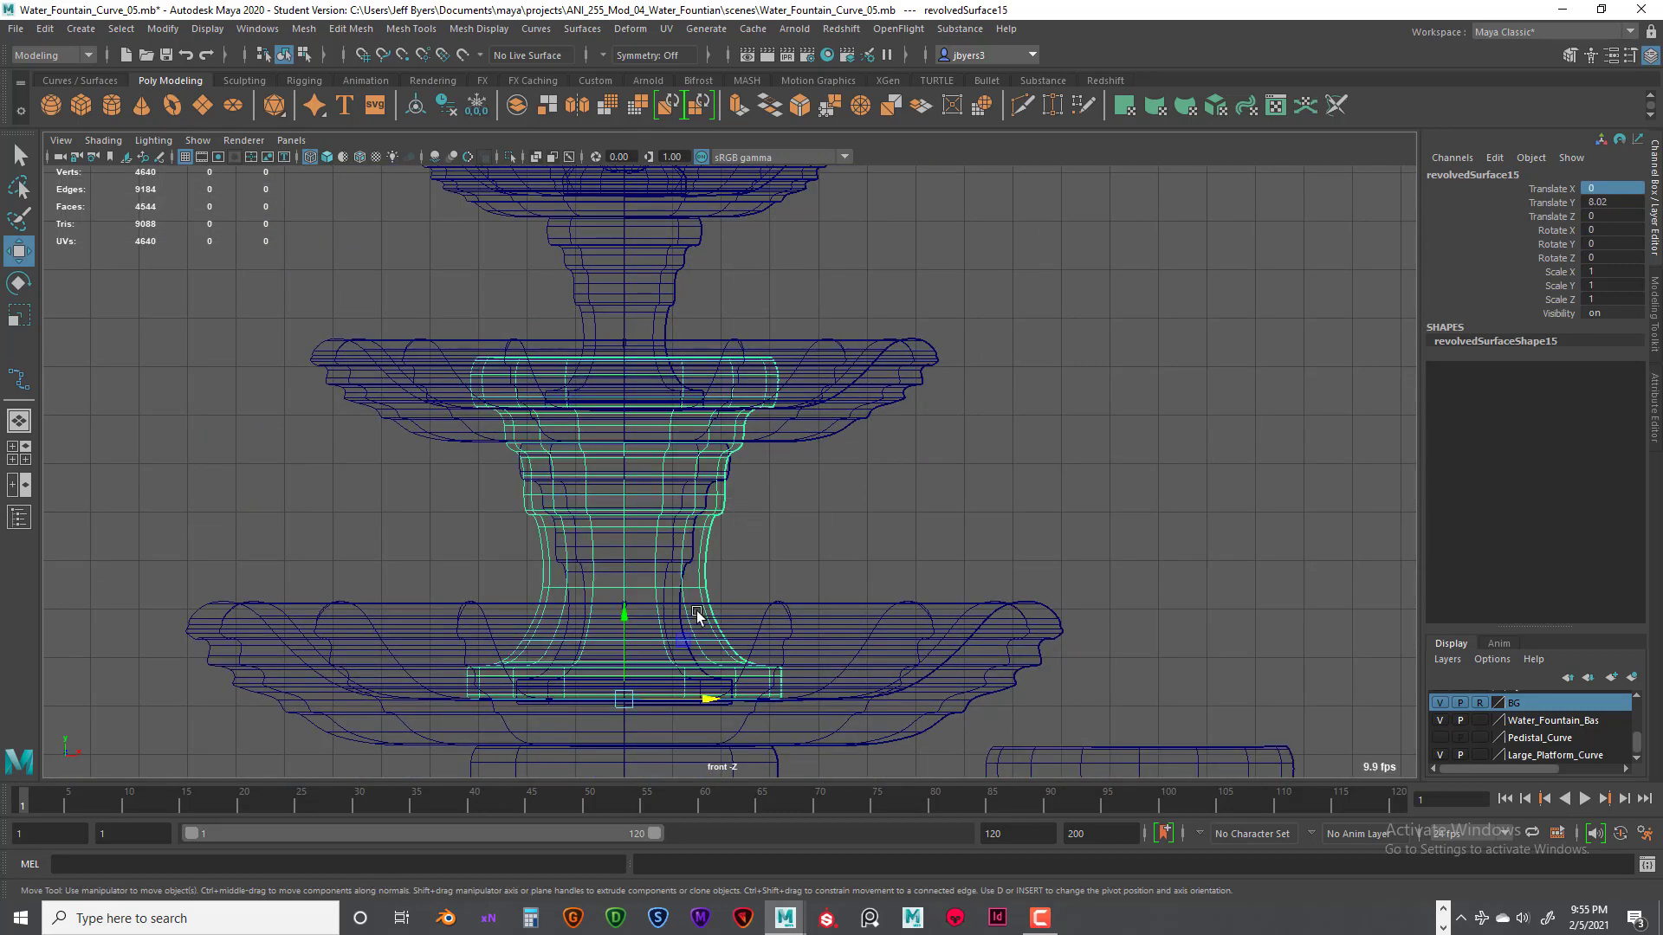
pyautogui.press('r')
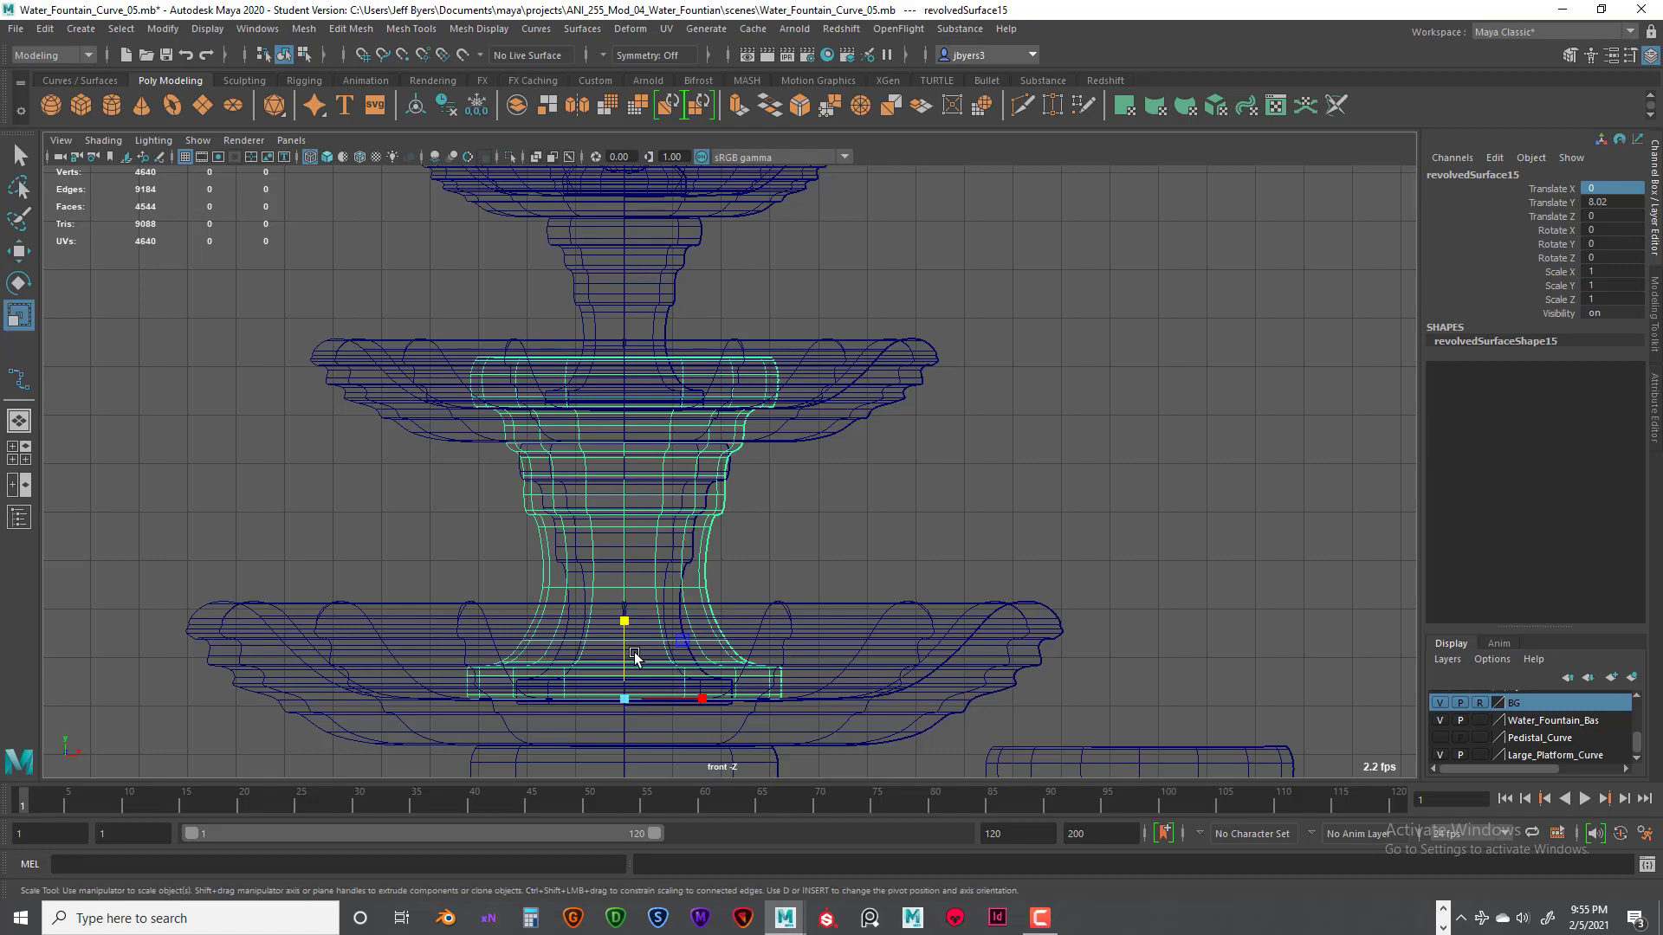
pyautogui.moveTo(624, 699); pyautogui.dragTo(492, 692)
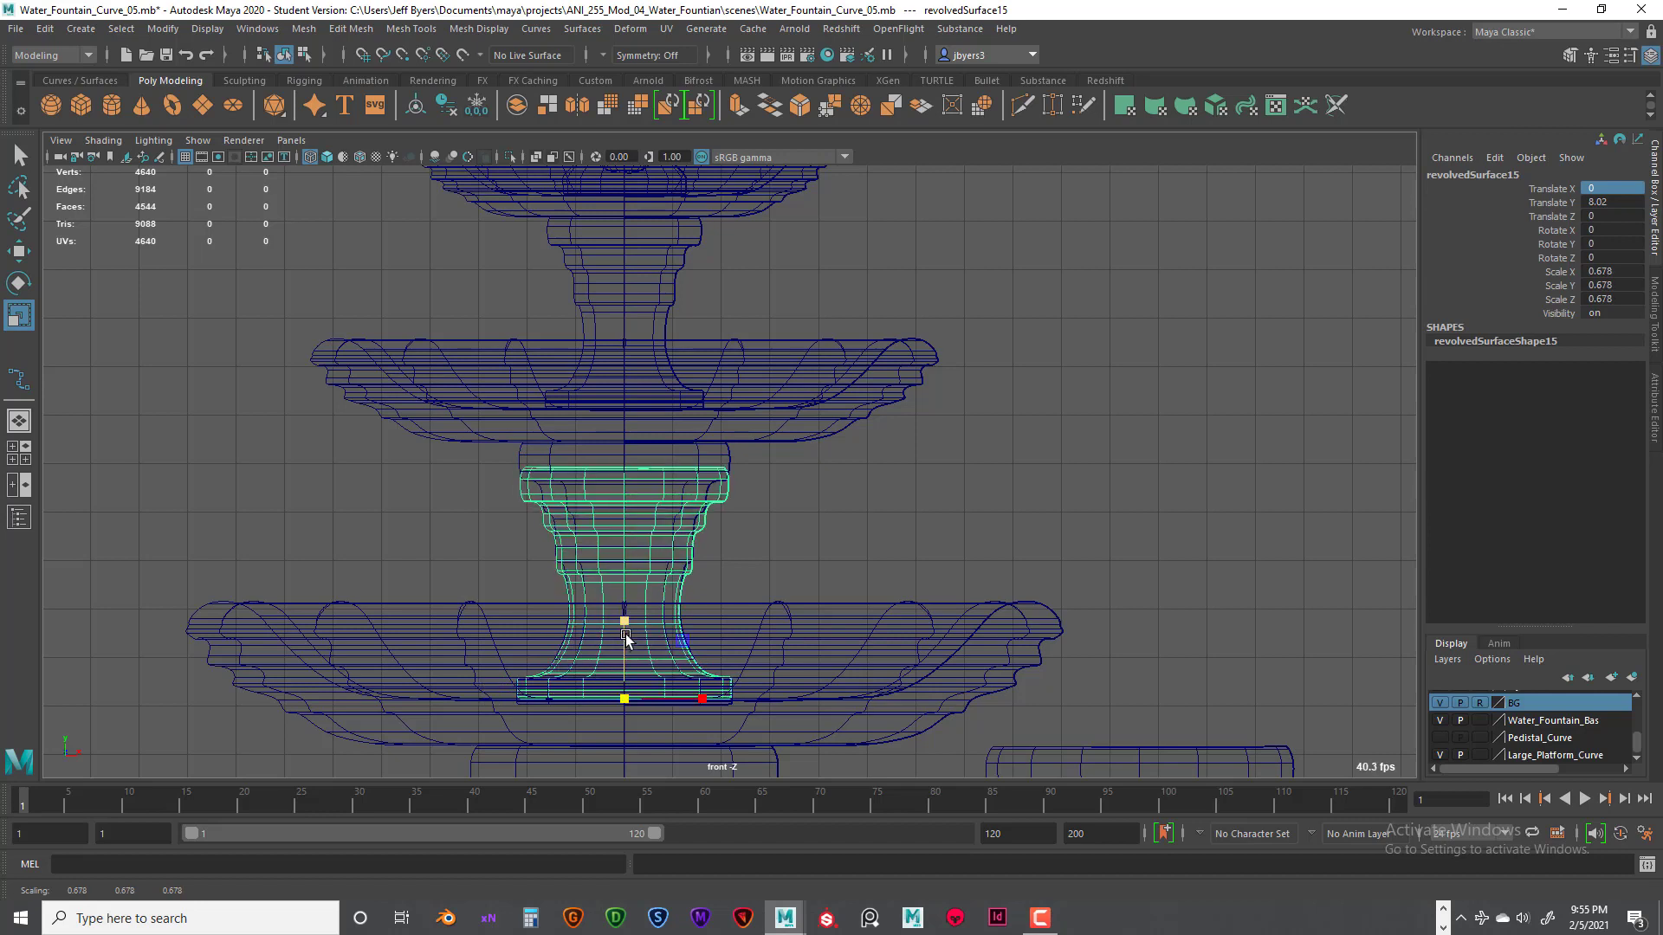
pyautogui.moveTo(624, 646); pyautogui.dragTo(628, 620)
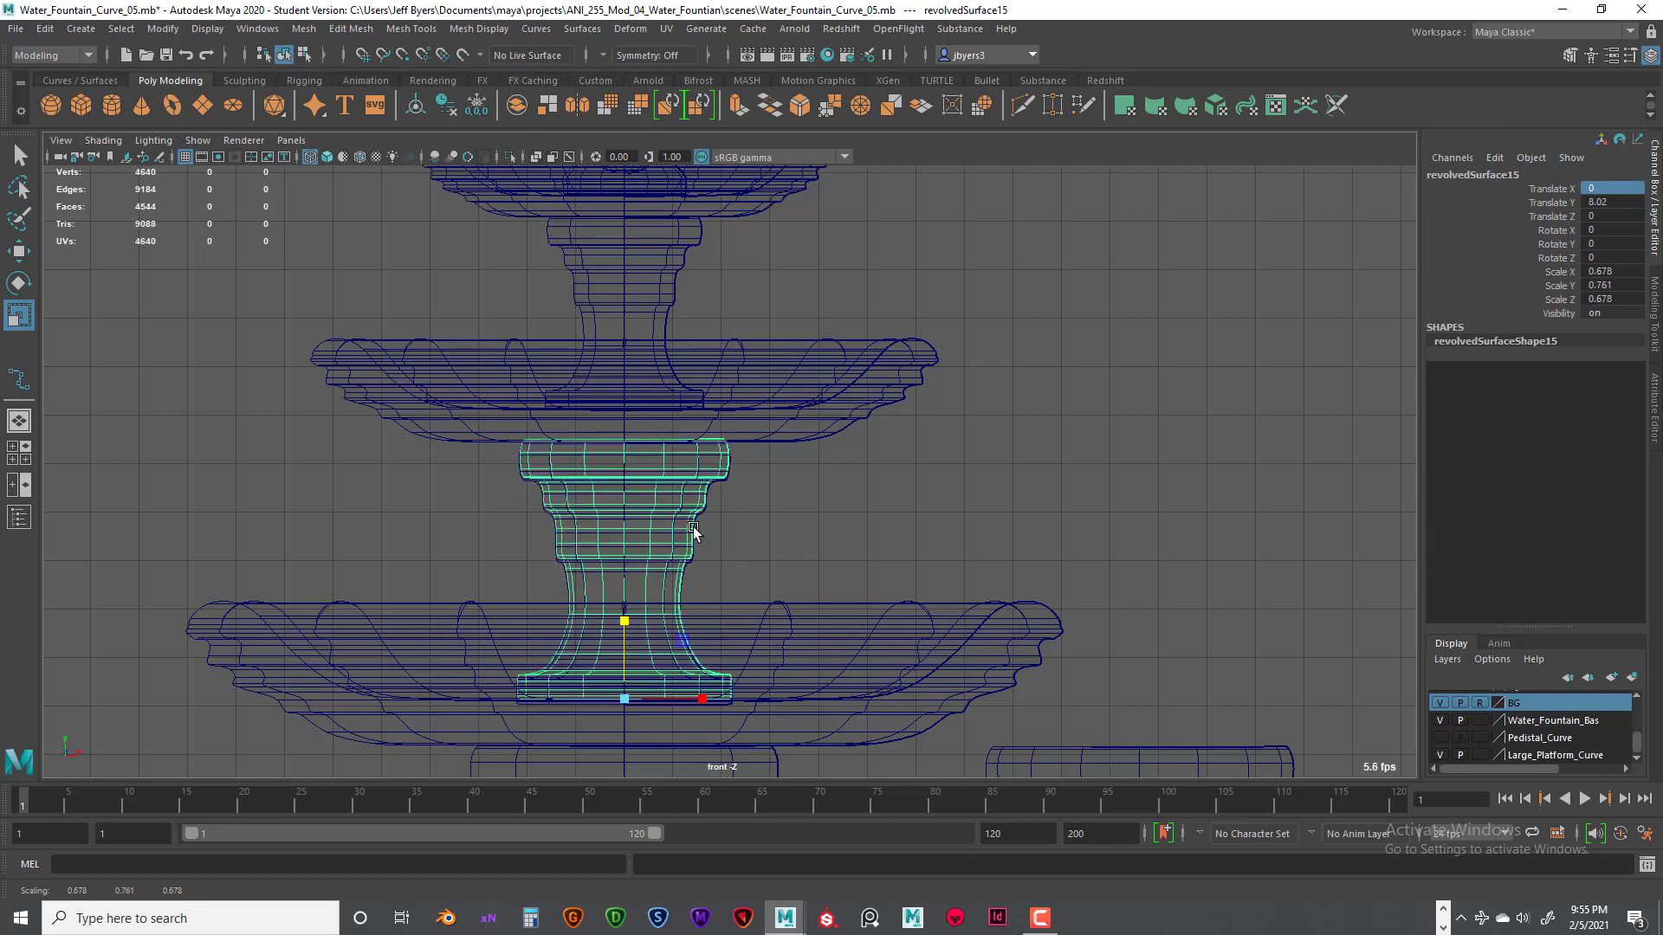
# Step: Duplicate the scaled third-tier pedestal and raise the copy to about 14.087 in Y
pyautogui.press('w')
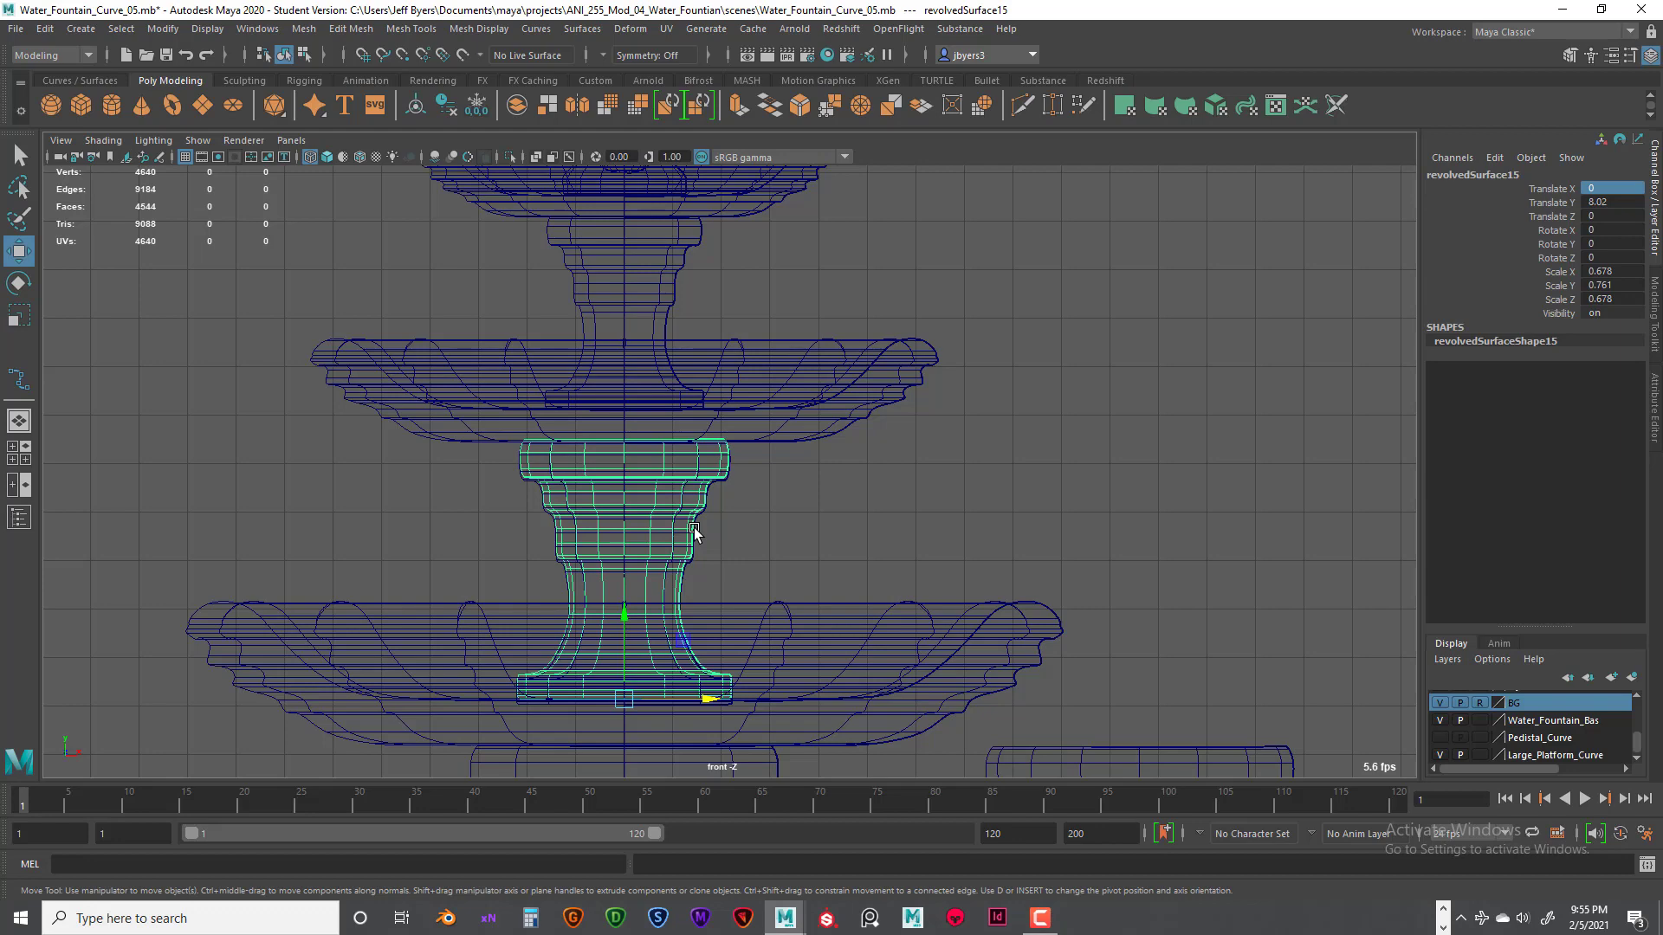
pyautogui.hotkey('ctrl', 'd')
pyautogui.moveTo(623, 608); pyautogui.dragTo(663, 319)
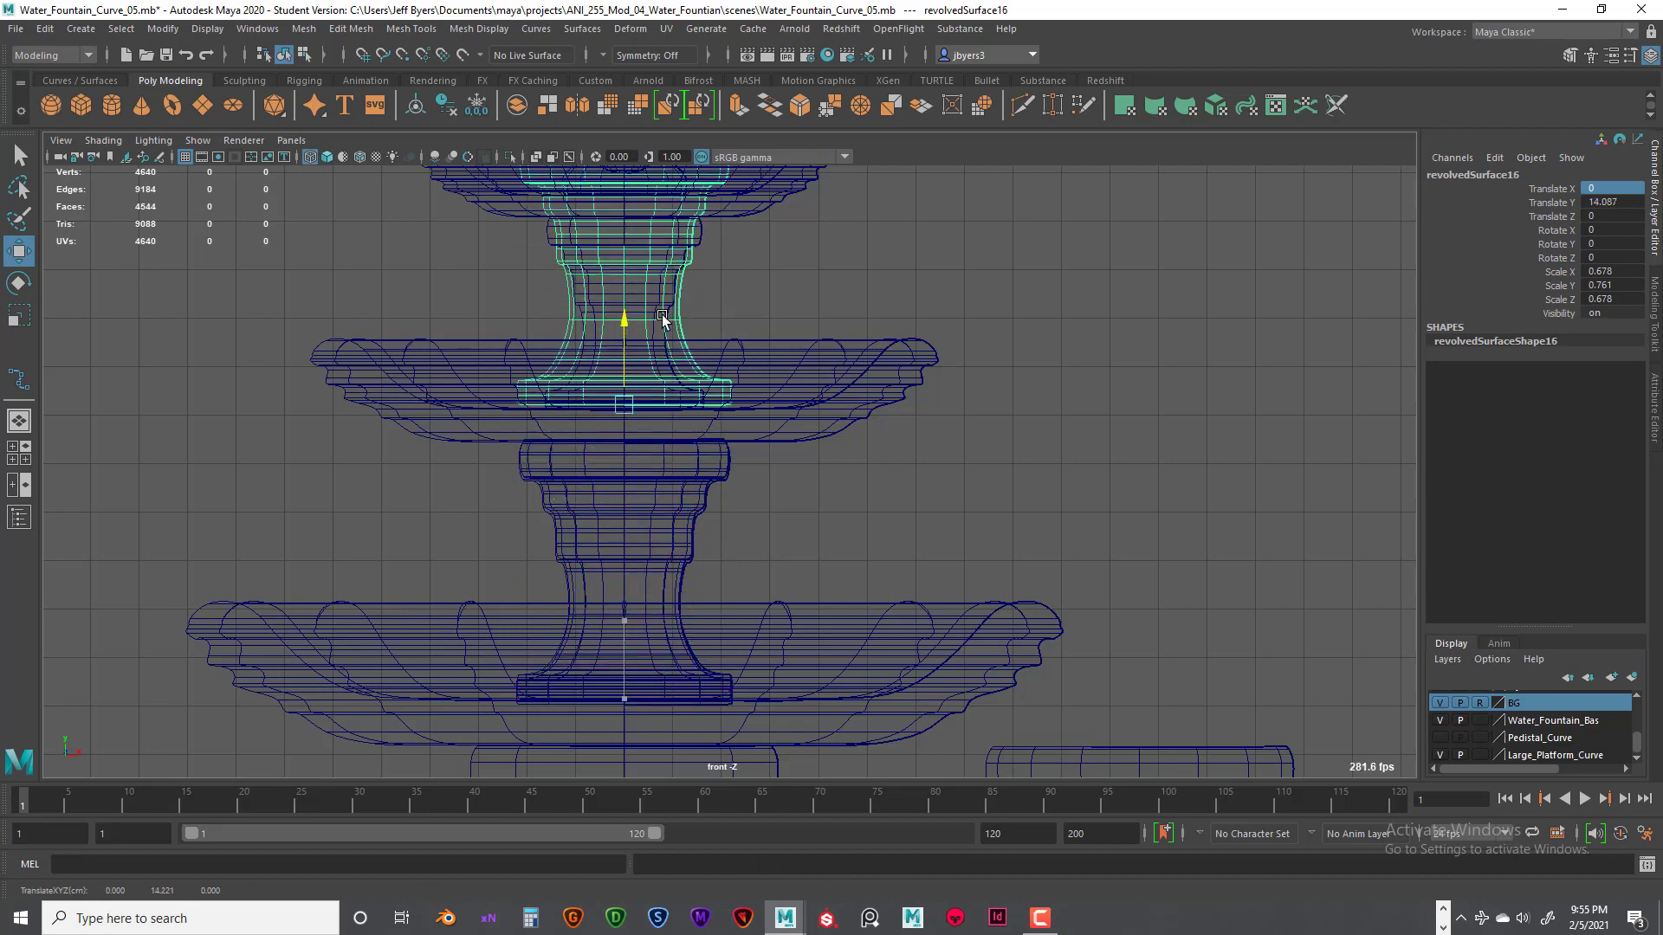
pyautogui.click(730, 457)
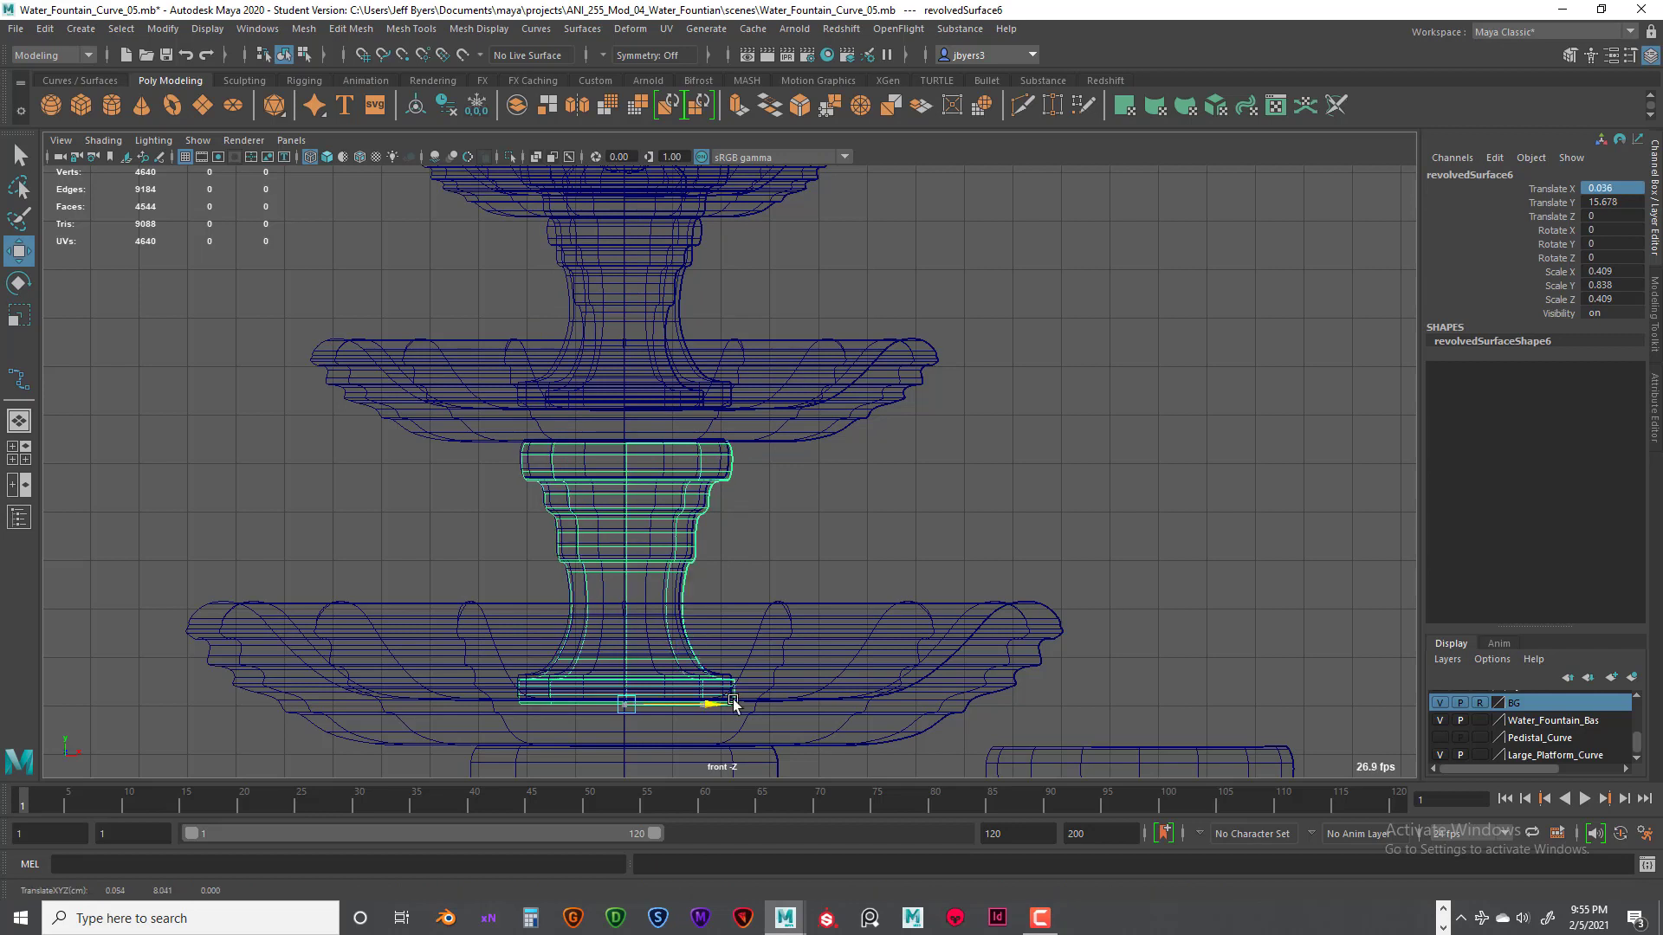
pyautogui.moveTo(733, 701); pyautogui.dragTo(892, 690)
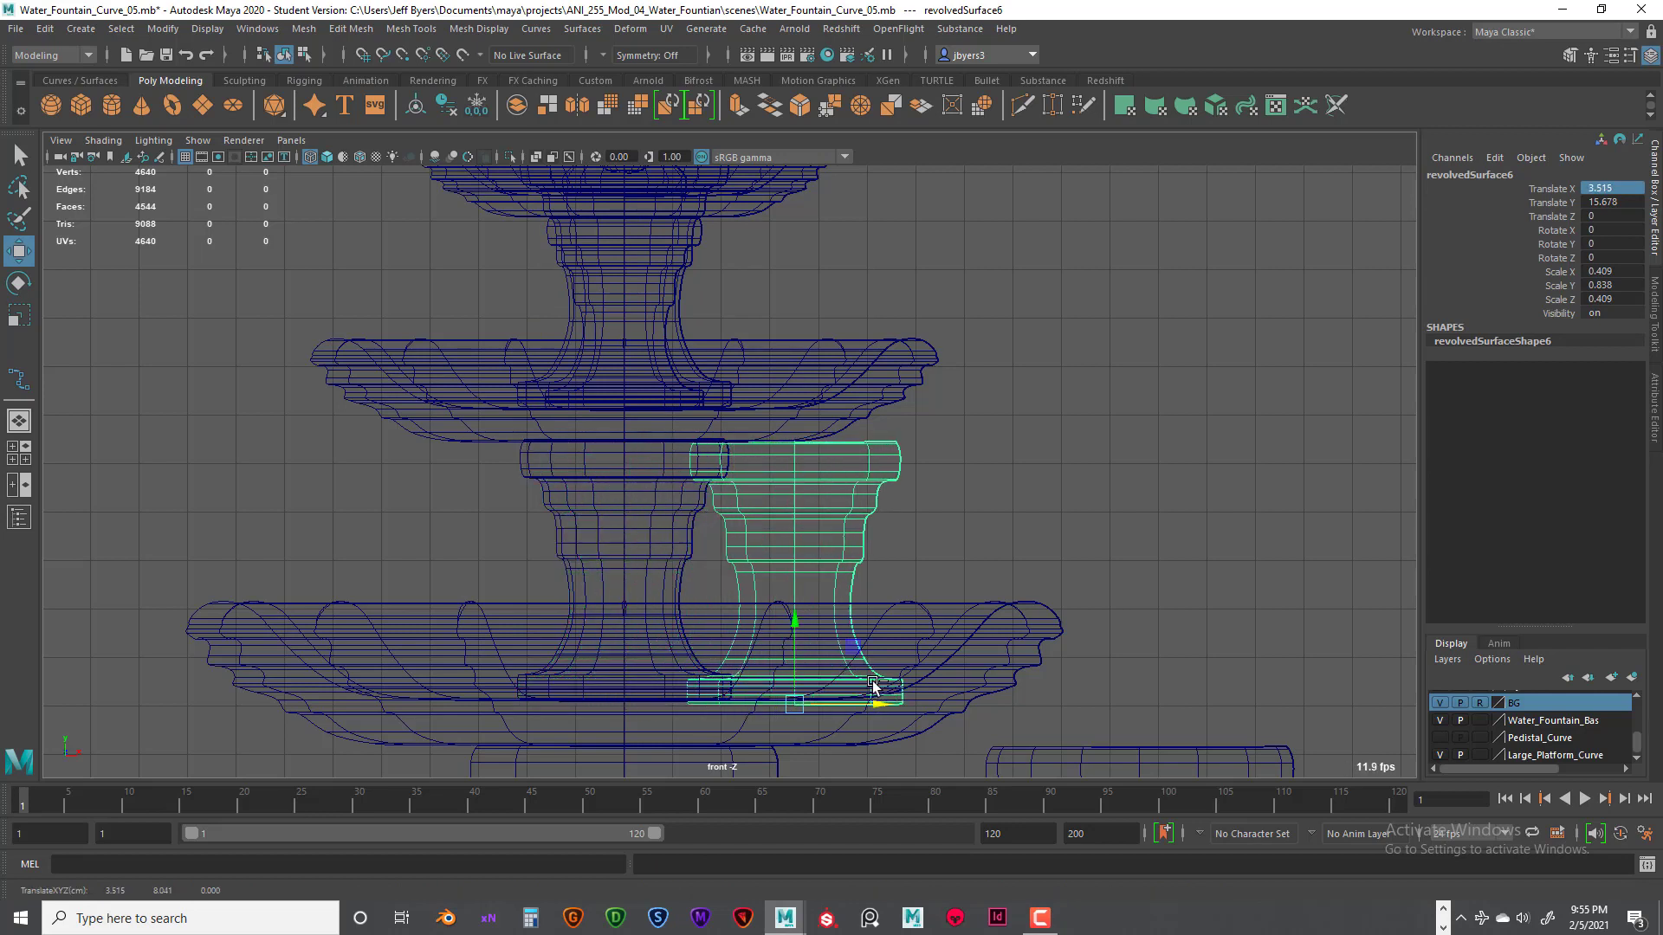
pyautogui.click(705, 594)
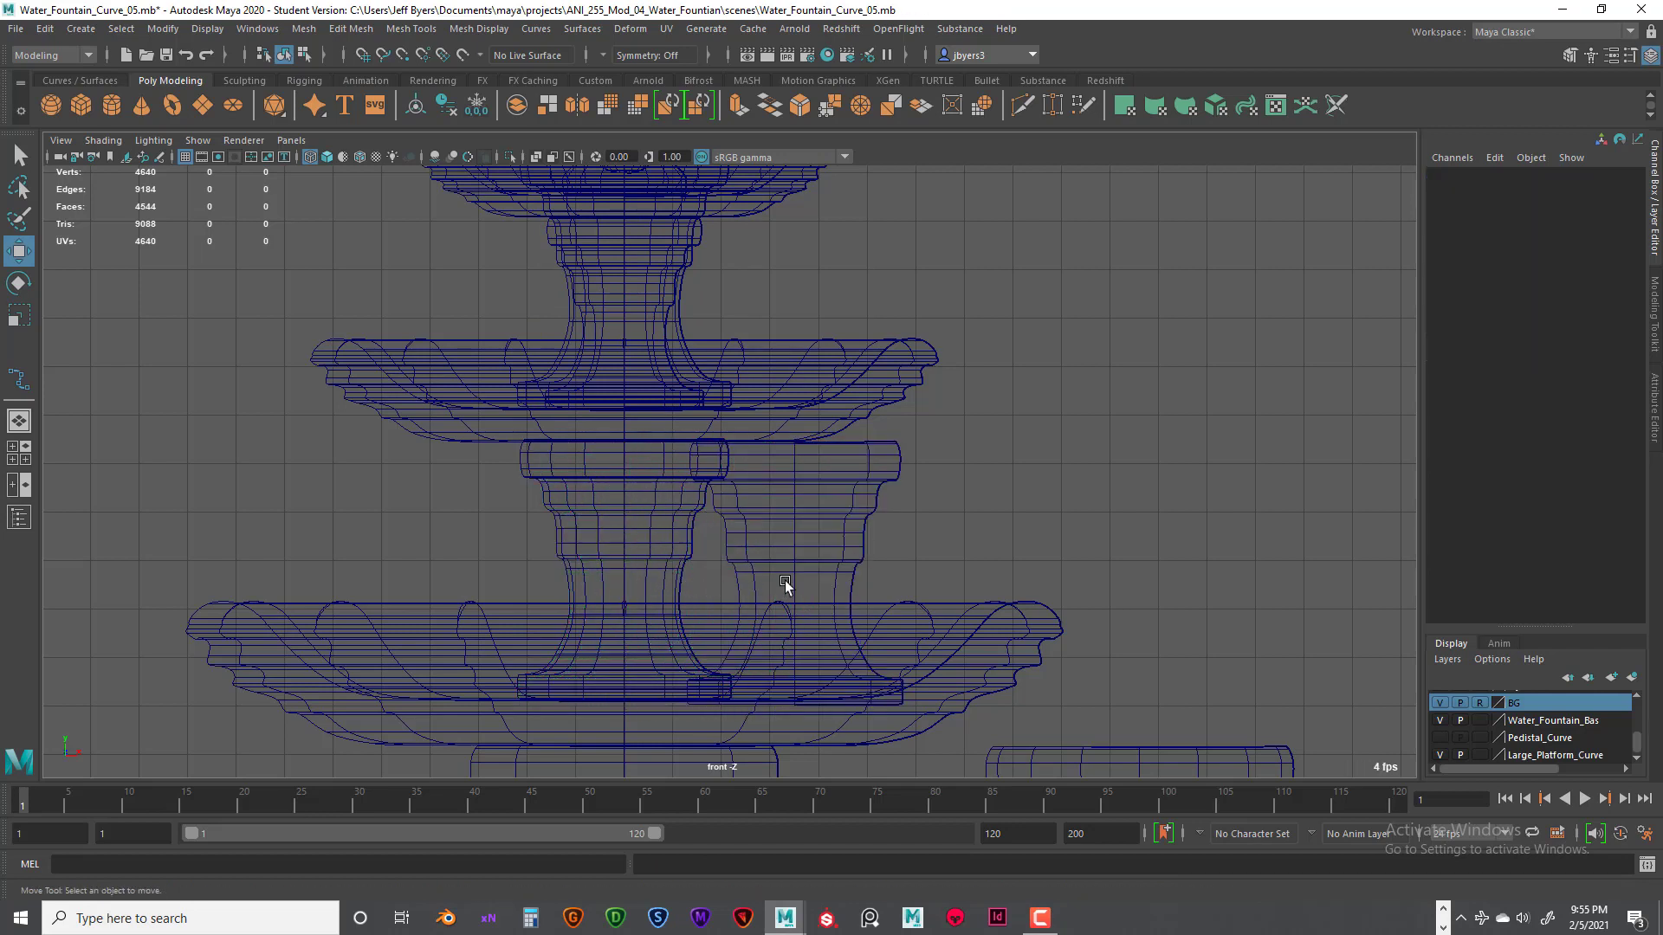
pyautogui.hotkey('ctrl', 'z')
pyautogui.hotkey('ctrl', 'z')
# Step: Freeze the new third-tier pedestal's transformations and move it out of the fountain along X
pyautogui.click(652, 540)
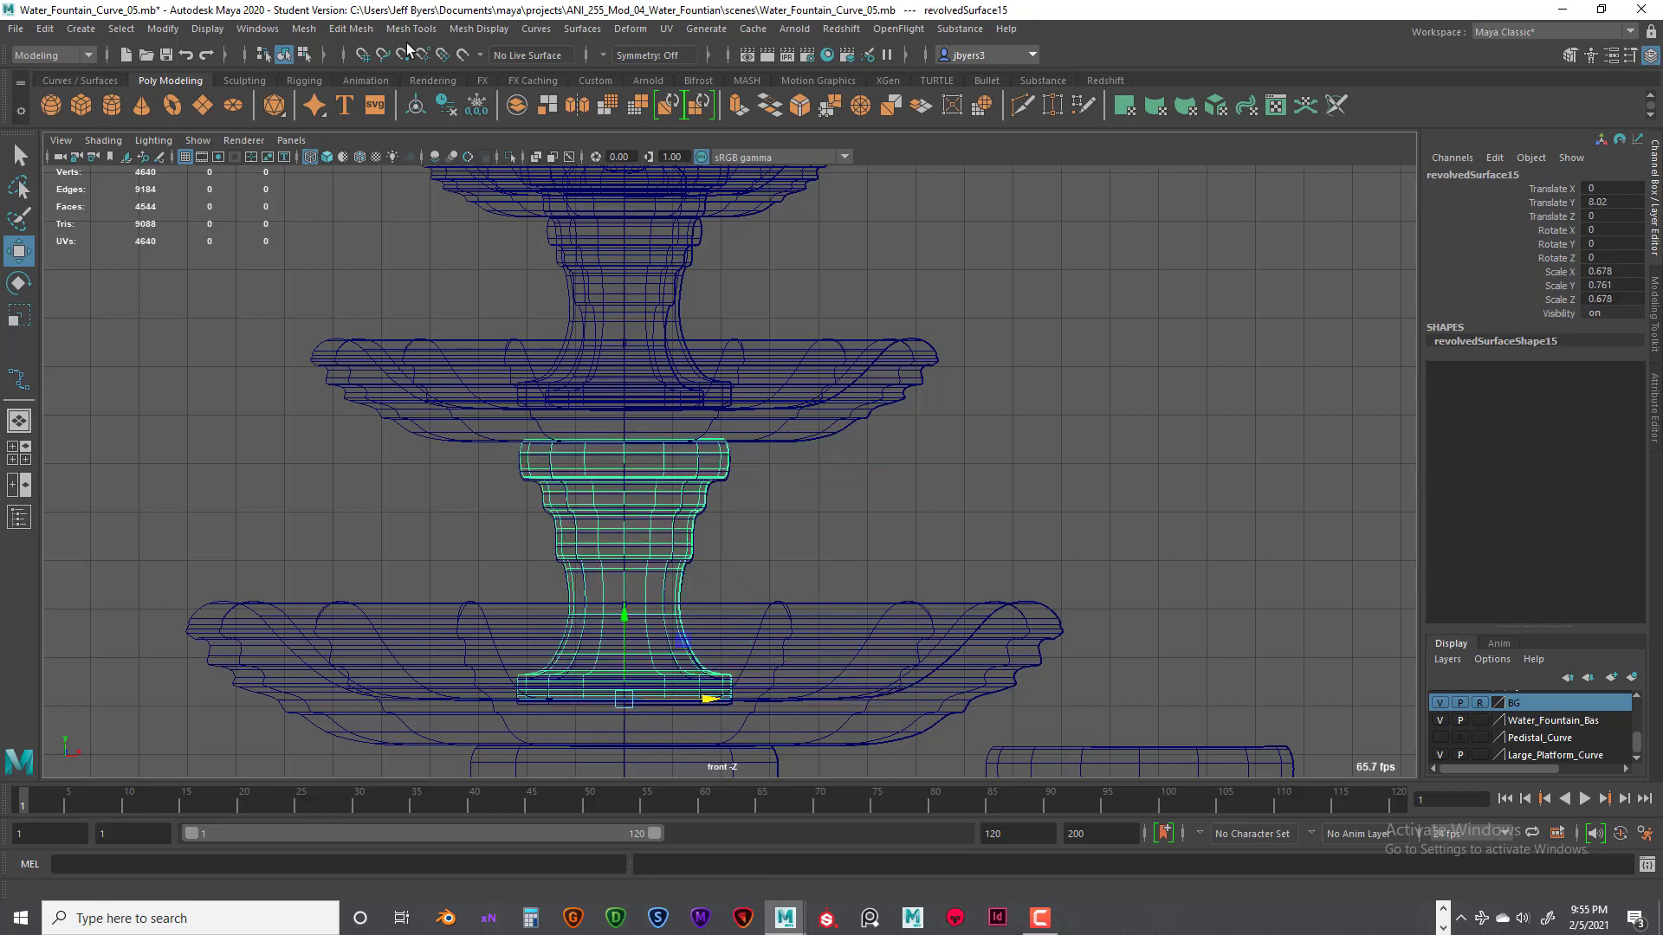
pyautogui.click(477, 105)
pyautogui.moveTo(710, 700); pyautogui.dragTo(1086, 578)
# Step: Scale the fourth-tier pedestal duplicate to about 0.495 in X and Z and 0.556 in Y, and place it at about 14.007 in Y
pyautogui.keyDown('alt'); pyautogui.moveTo(798, 298); pyautogui.dragTo(754, 404, button='middle'); pyautogui.keyUp('alt')
pyautogui.scroll(4, 751, 557)
pyautogui.click(632, 622)
pyautogui.click(702, 540)
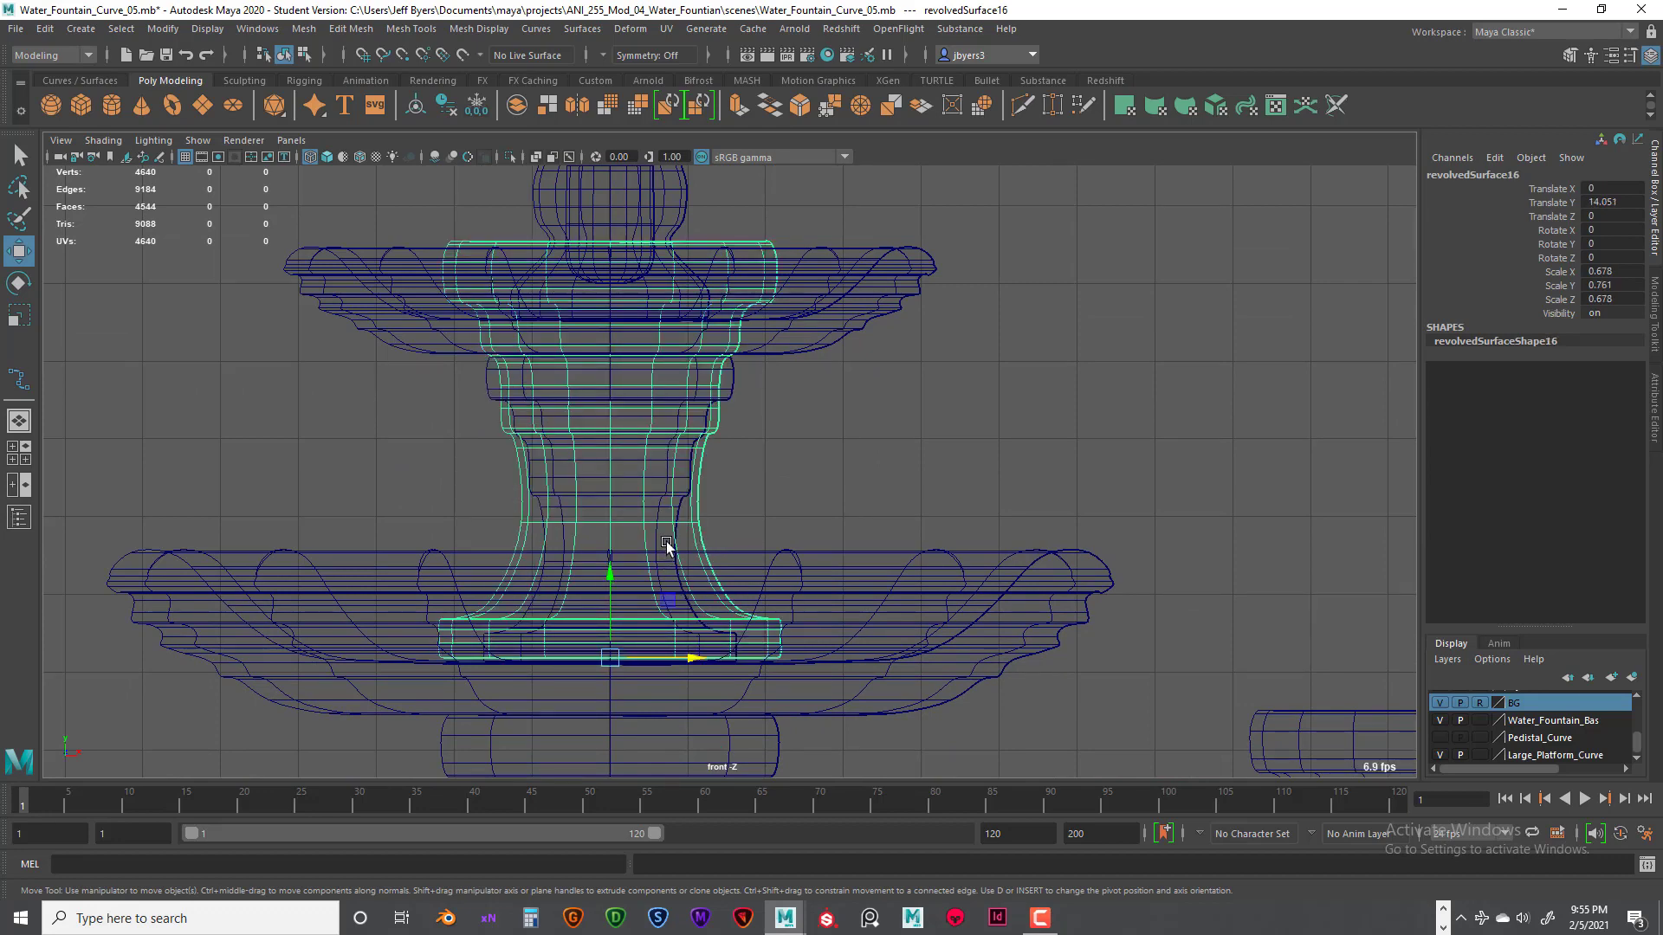
pyautogui.press('r')
pyautogui.moveTo(613, 659); pyautogui.dragTo(485, 663)
pyautogui.press('w')
pyautogui.moveTo(624, 554); pyautogui.dragTo(612, 576)
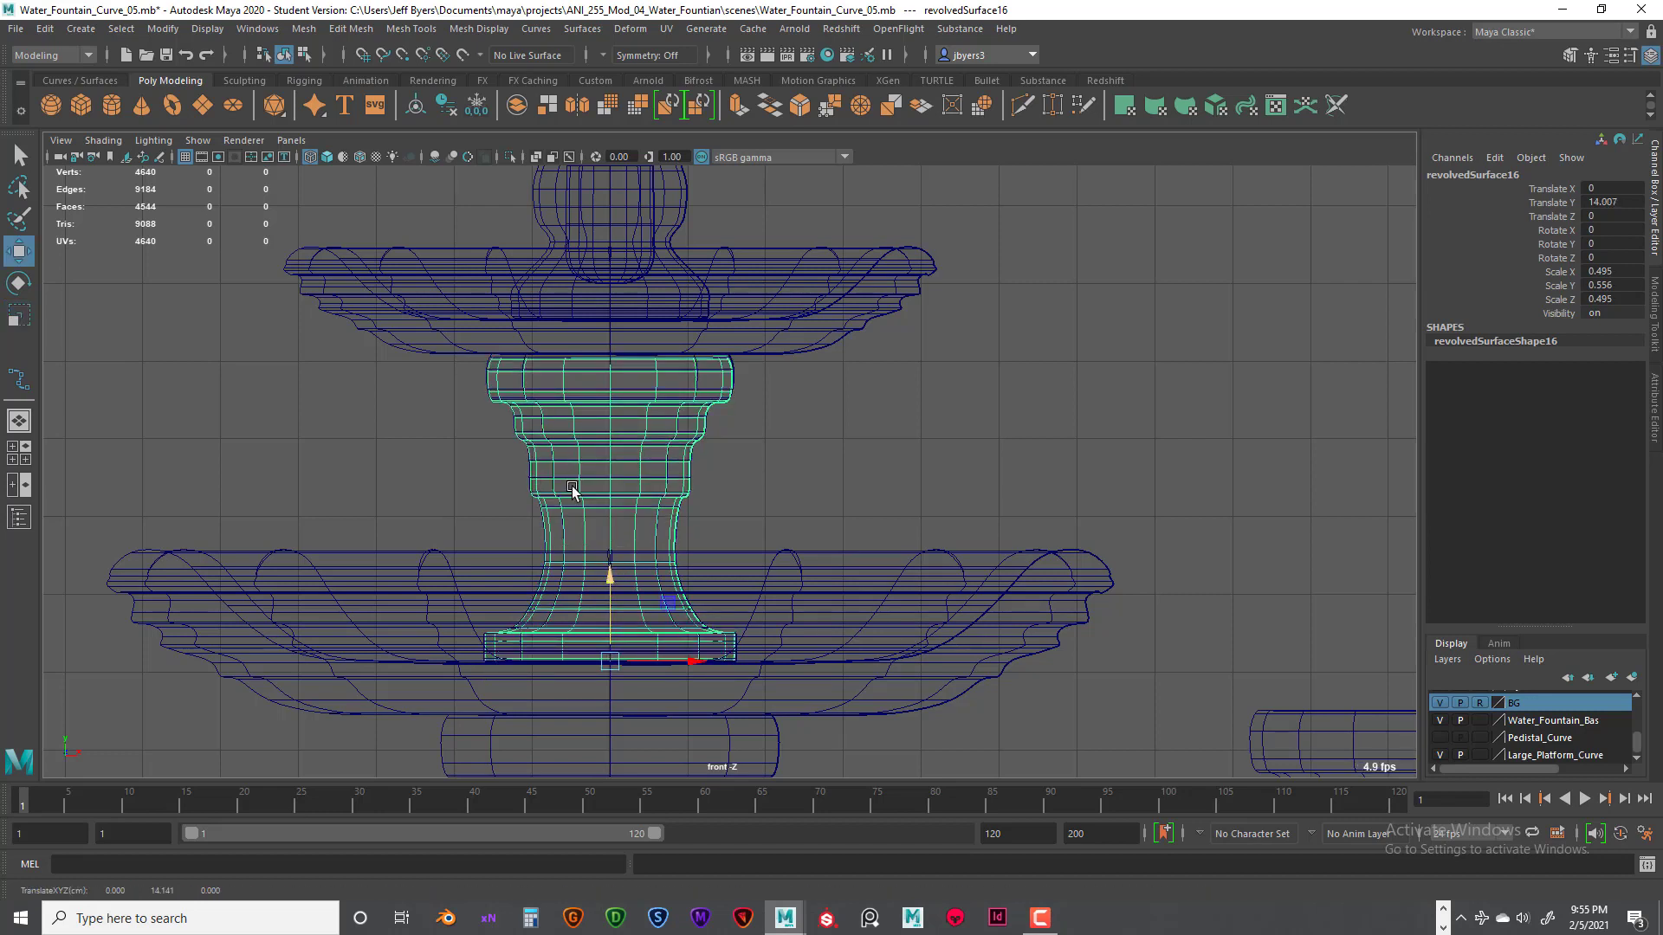
# Step: Freeze the new fourth-tier pedestal's transformations and move it out of the fountain to about 7.878 in X
pyautogui.click(475, 108)
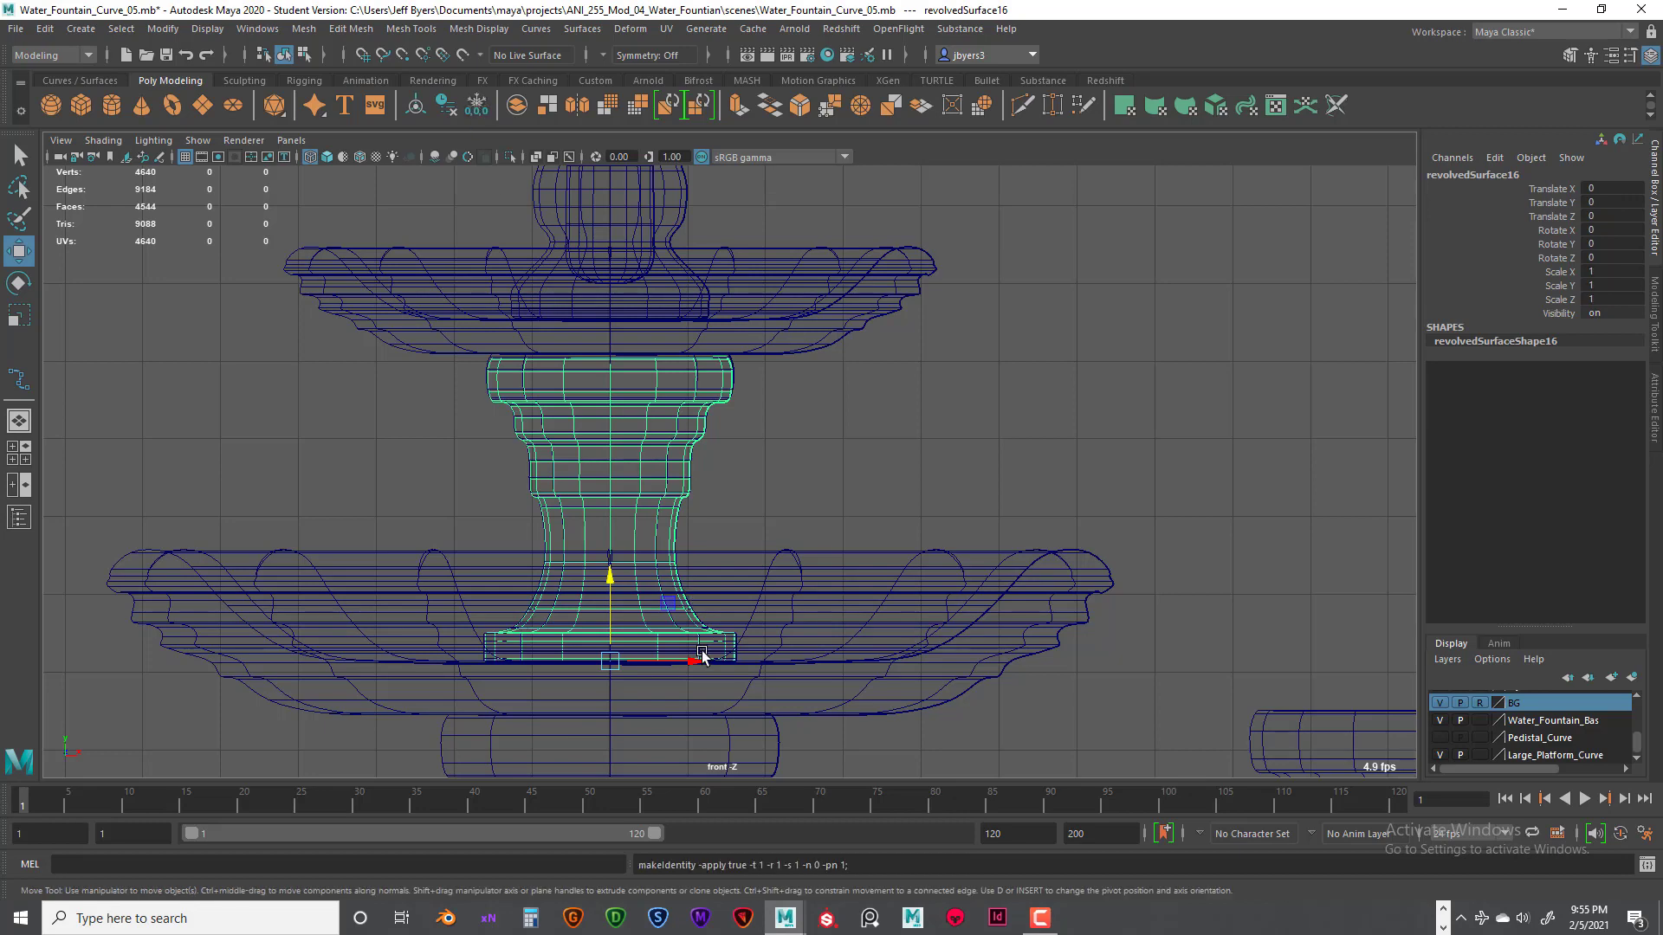
pyautogui.moveTo(702, 655); pyautogui.dragTo(1312, 655)
pyautogui.scroll(-3, 827, 528)
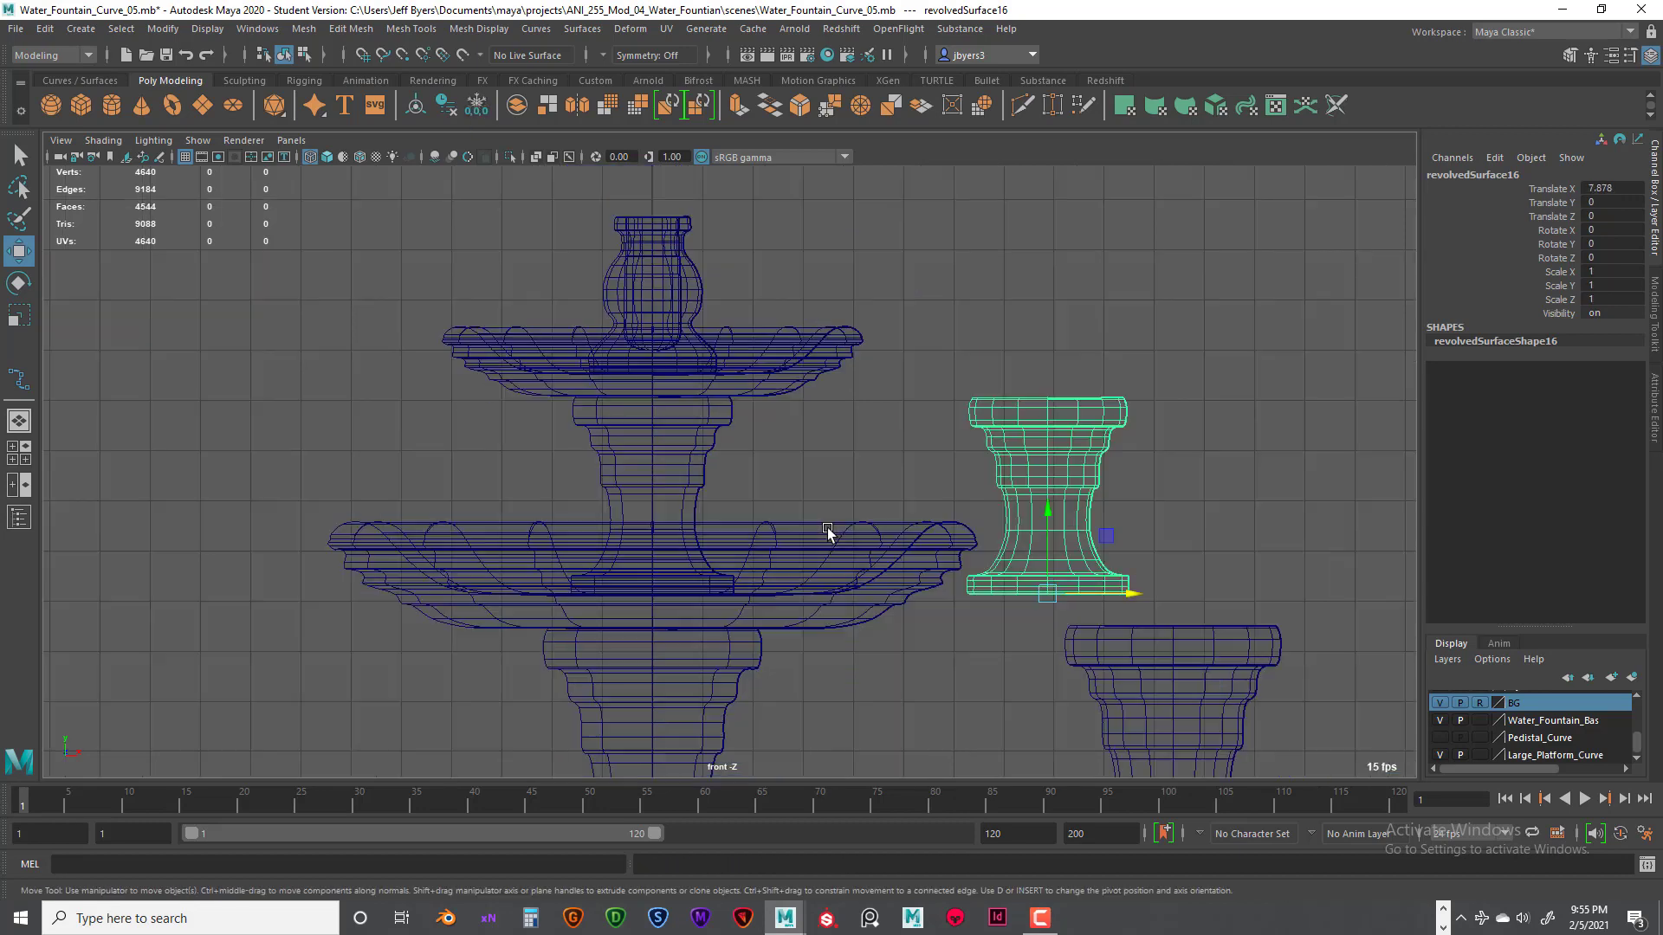
# Step: Put the three old upper-tier pedestals into a new display layer and hide that layer
pyautogui.click(694, 456)
pyautogui.scroll(3, 701, 407)
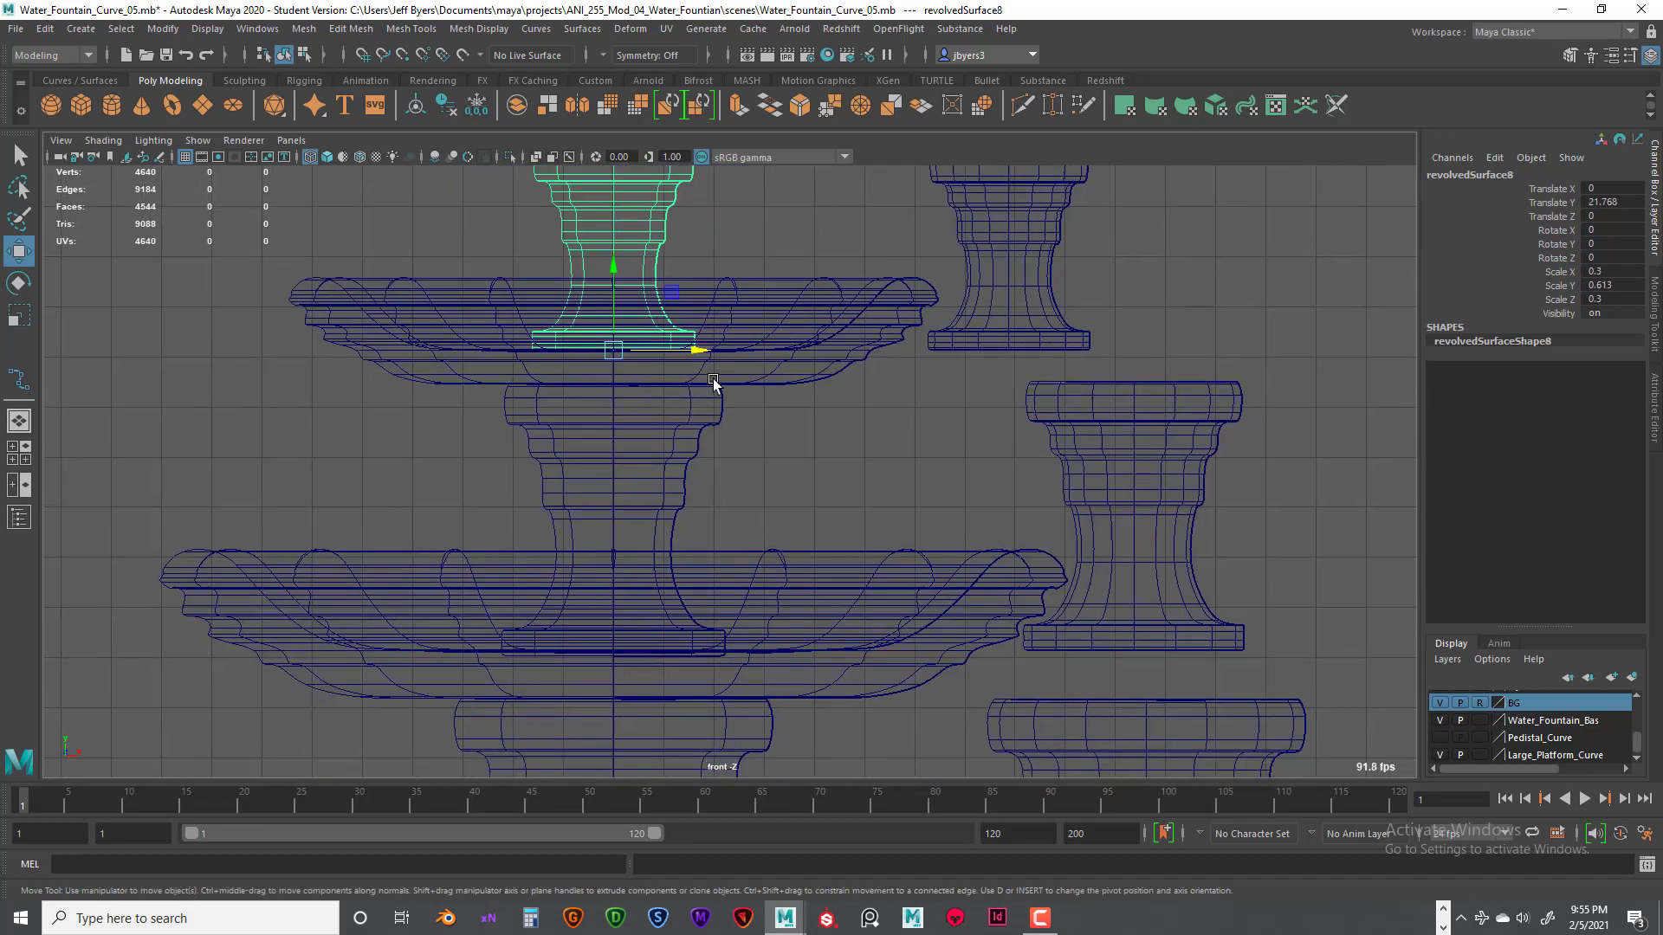
pyautogui.click(677, 435)
pyautogui.scroll(2, 731, 565)
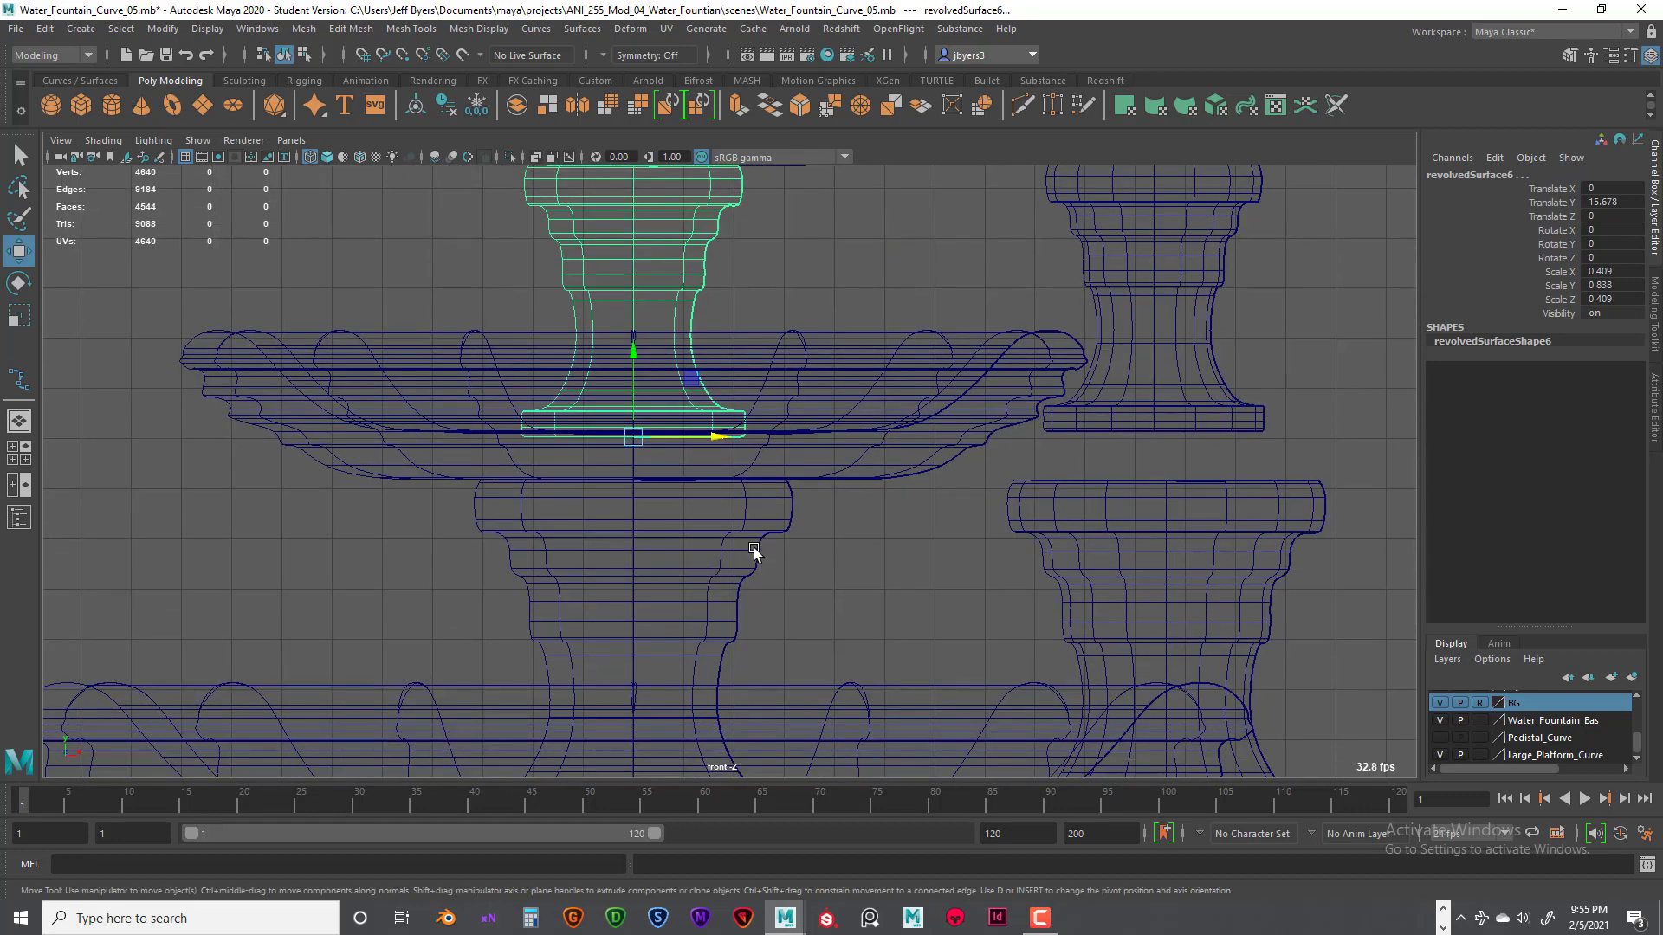
pyautogui.click(754, 551)
pyautogui.scroll(-2, 967, 563)
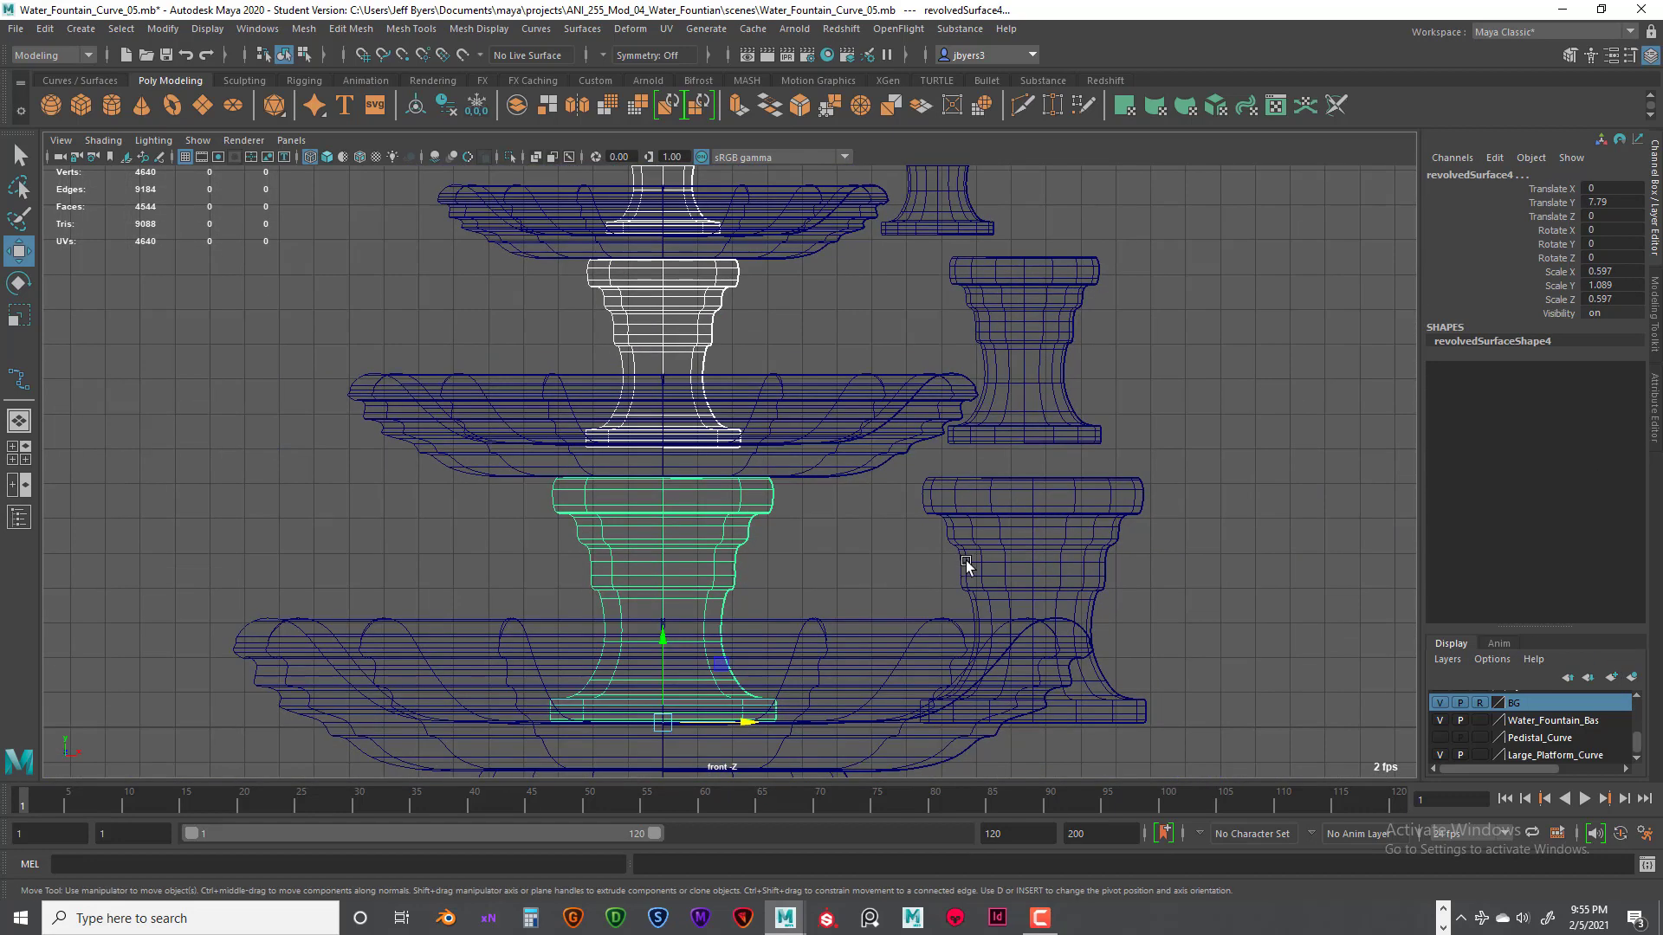
pyautogui.click(1610, 677)
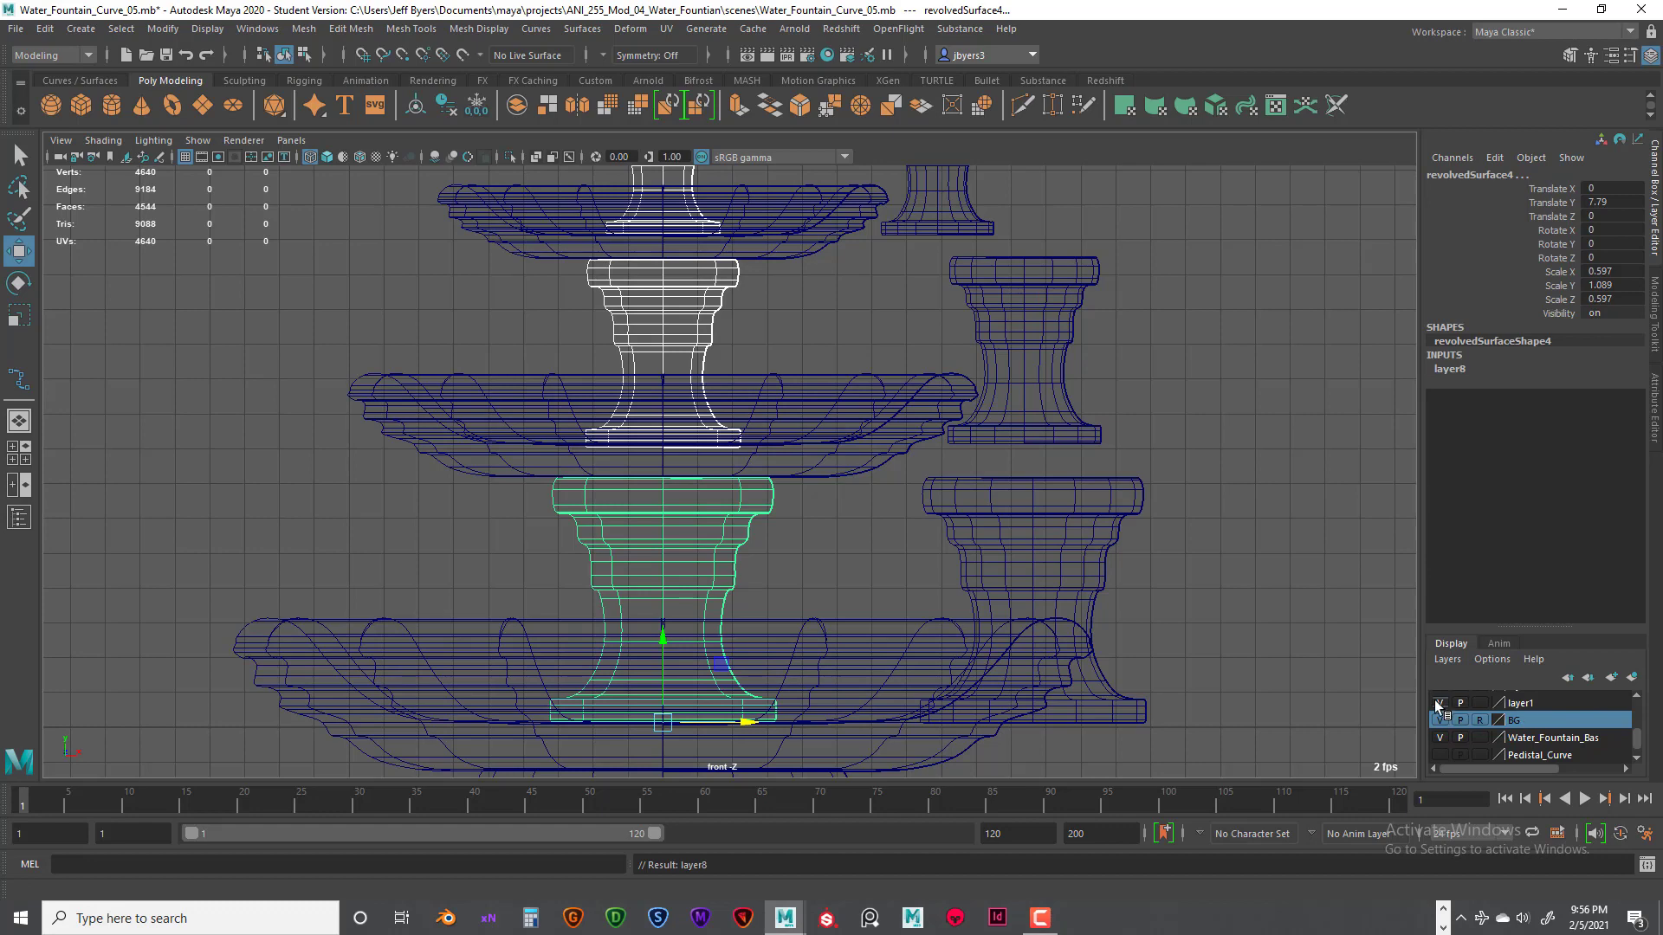
pyautogui.scroll(3, 1513, 700)
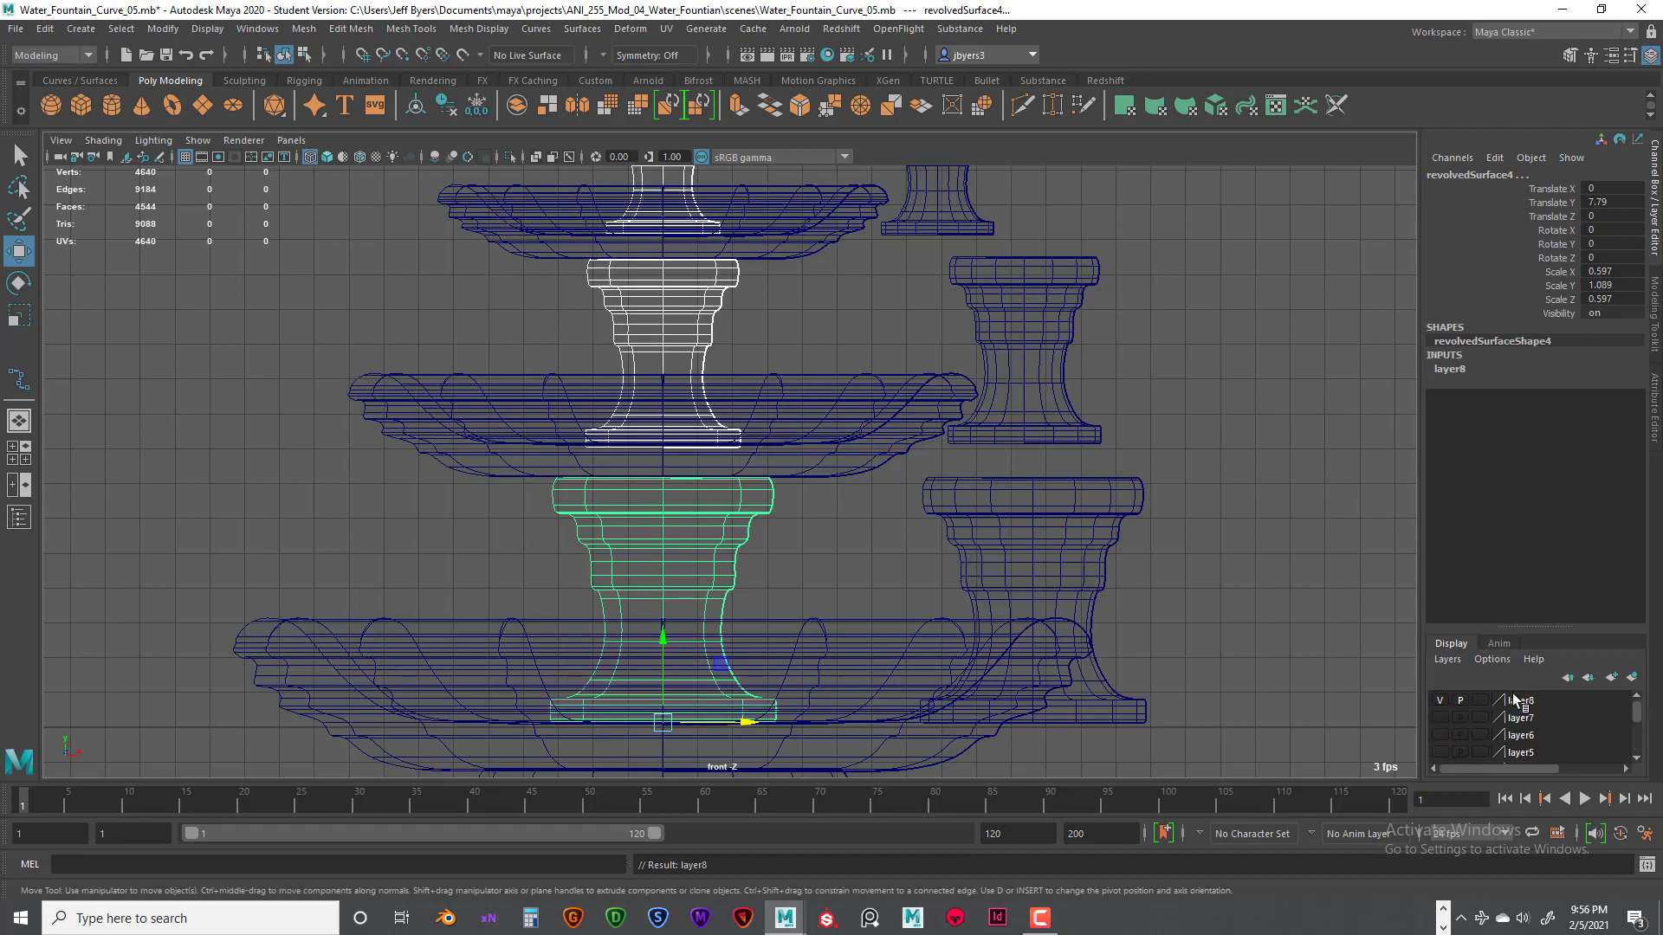
pyautogui.click(1440, 701)
pyautogui.scroll(-4, 1198, 524)
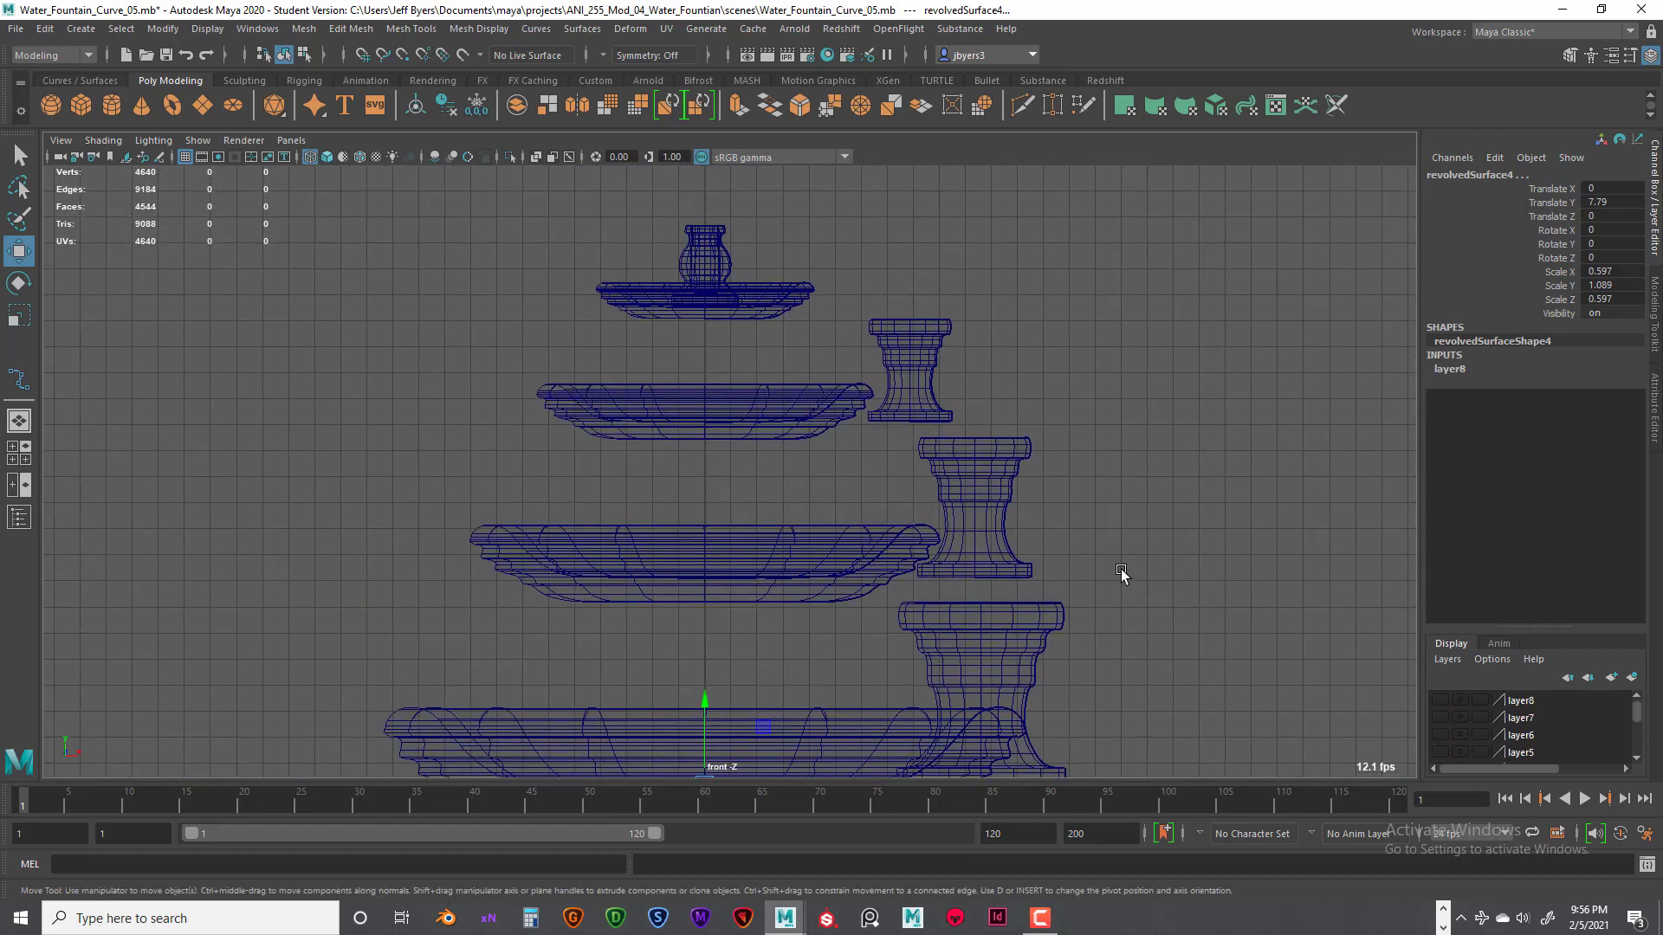
# Step: Set Translate X to 0 on the new second-, third- and fourth-tier pedestals to return them to the fountain's center
pyautogui.click(1041, 630)
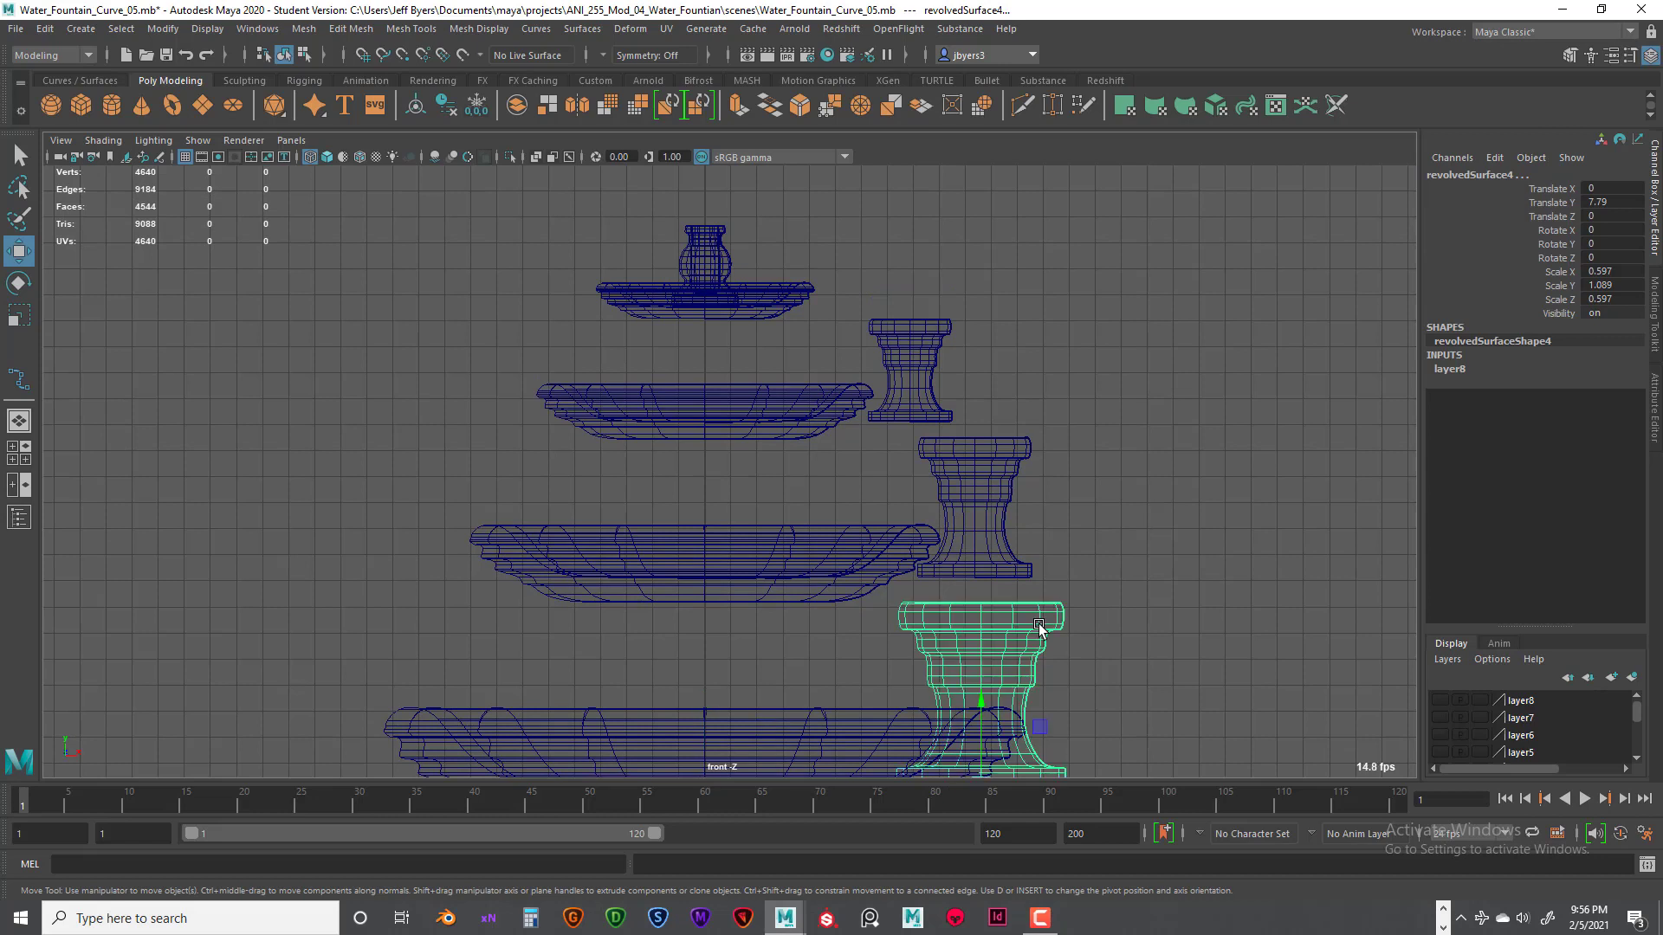
pyautogui.click(1605, 189)
pyautogui.press('Return')
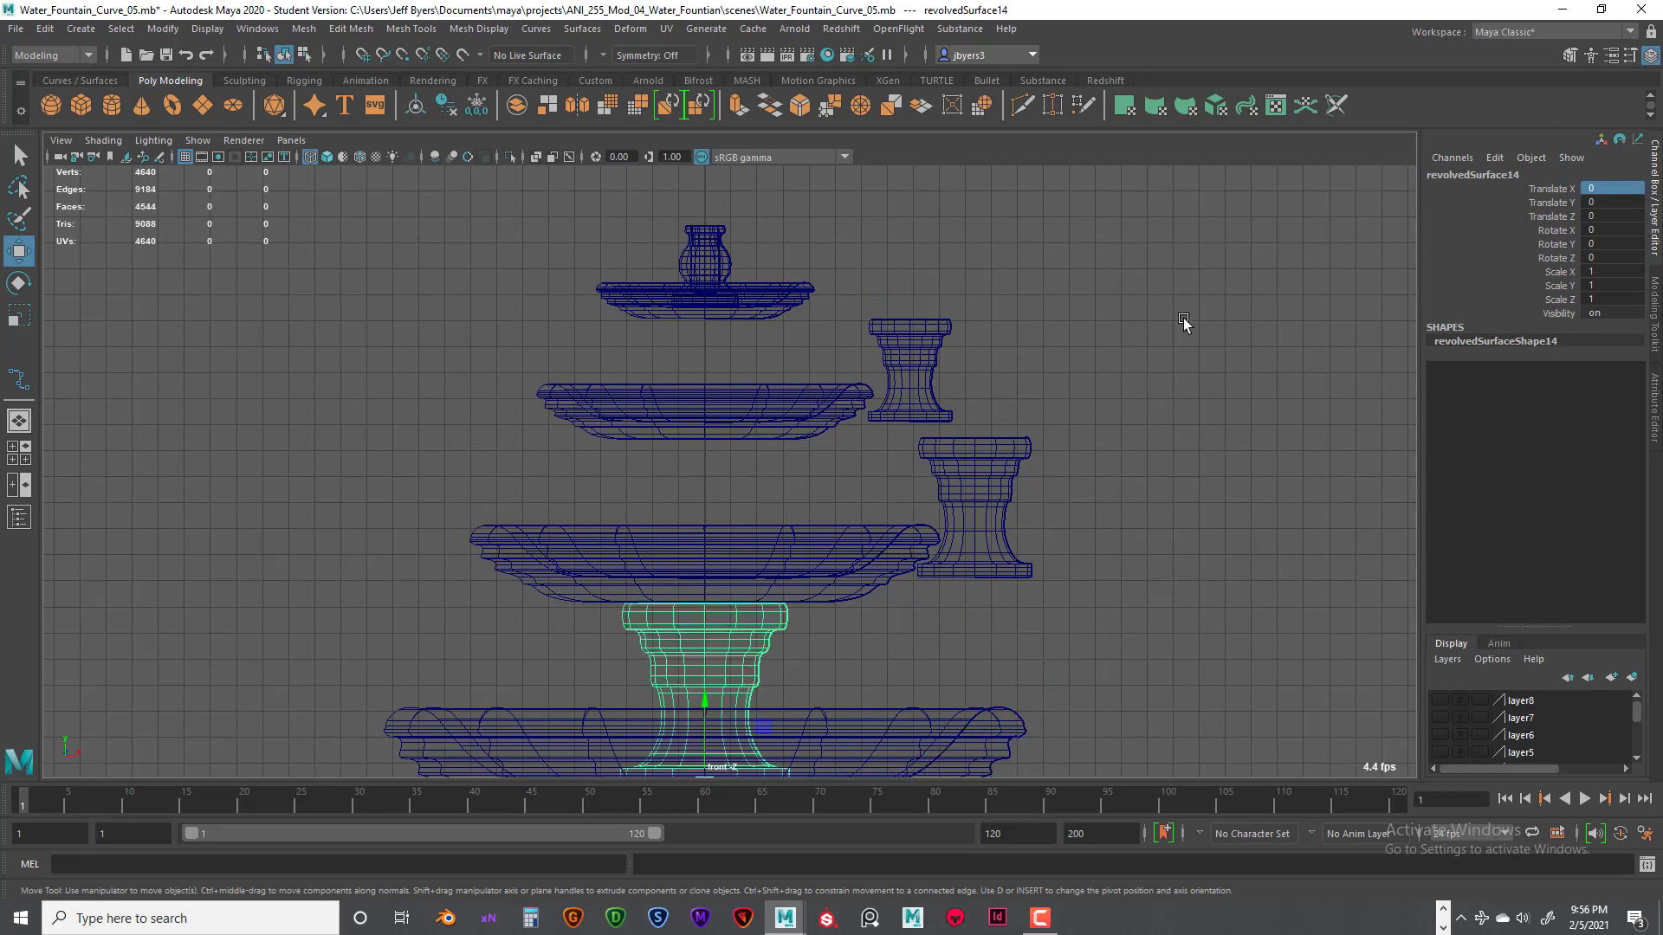
pyautogui.click(994, 451)
pyautogui.click(1605, 189)
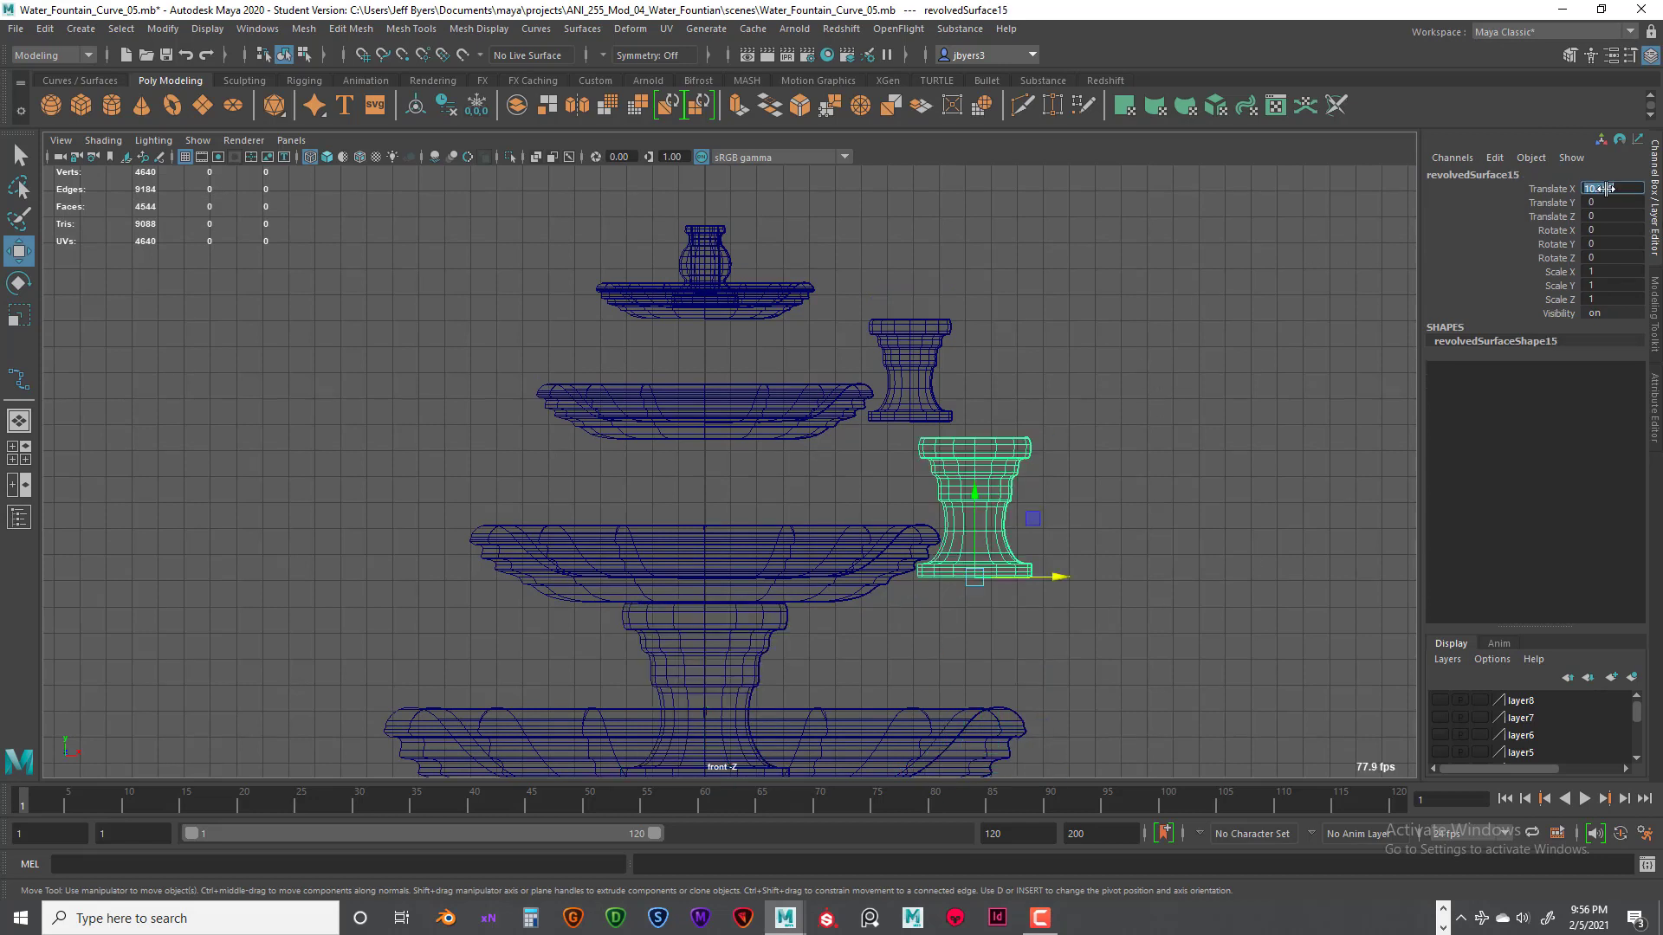
pyautogui.press('Return')
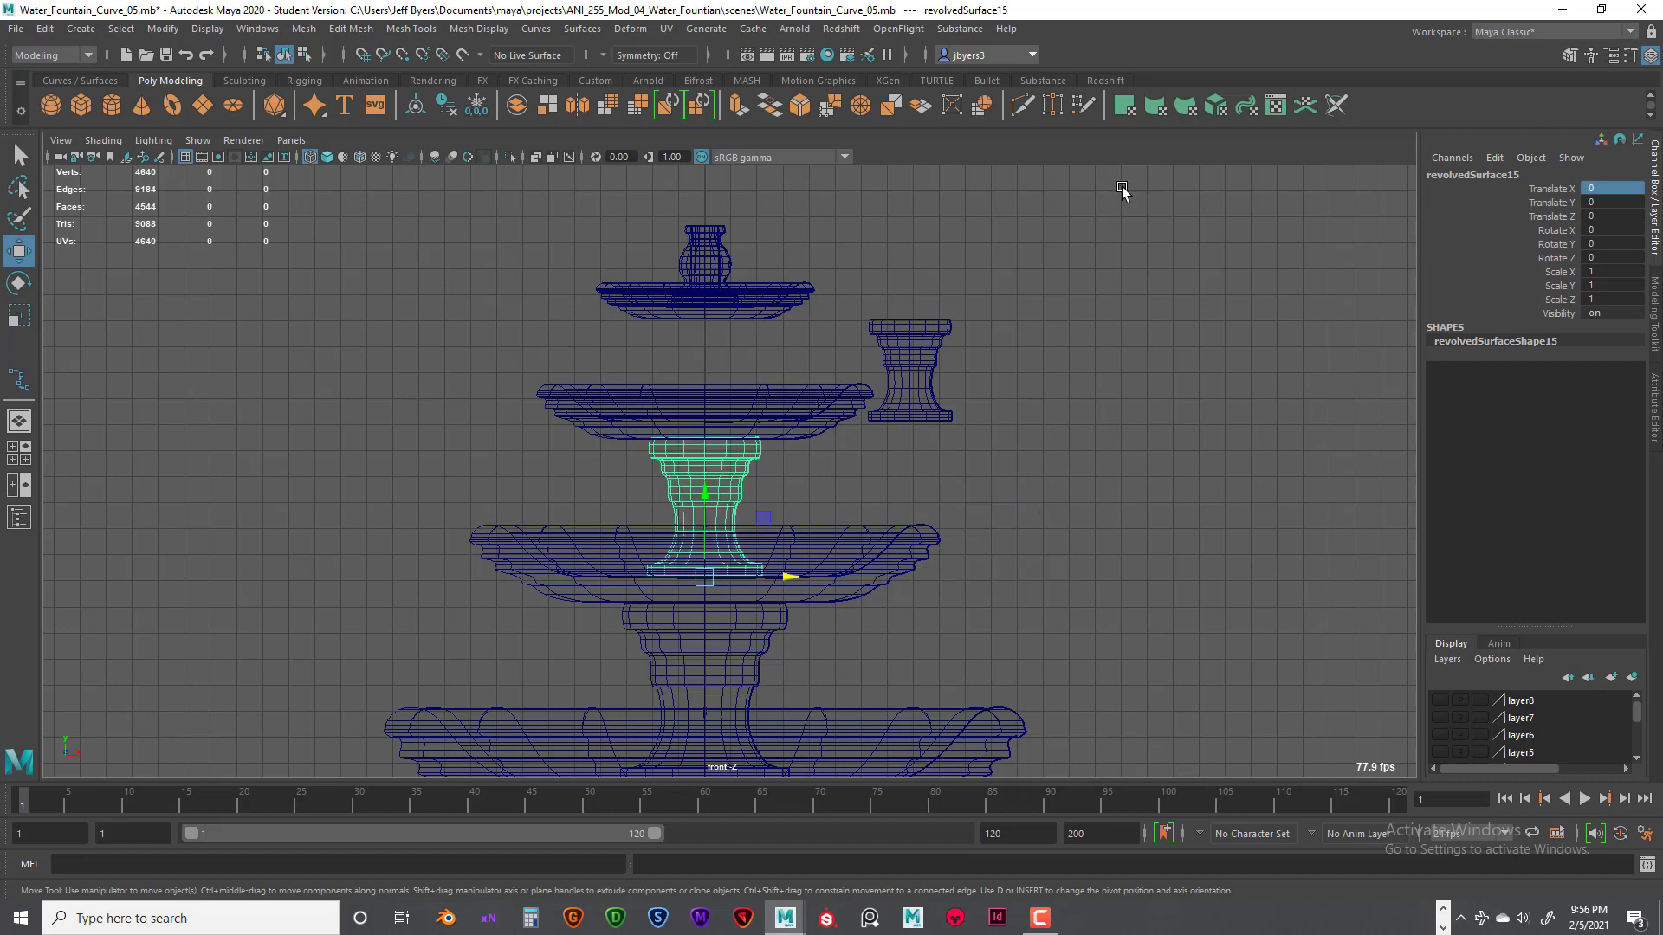
pyautogui.click(923, 335)
pyautogui.click(1627, 186)
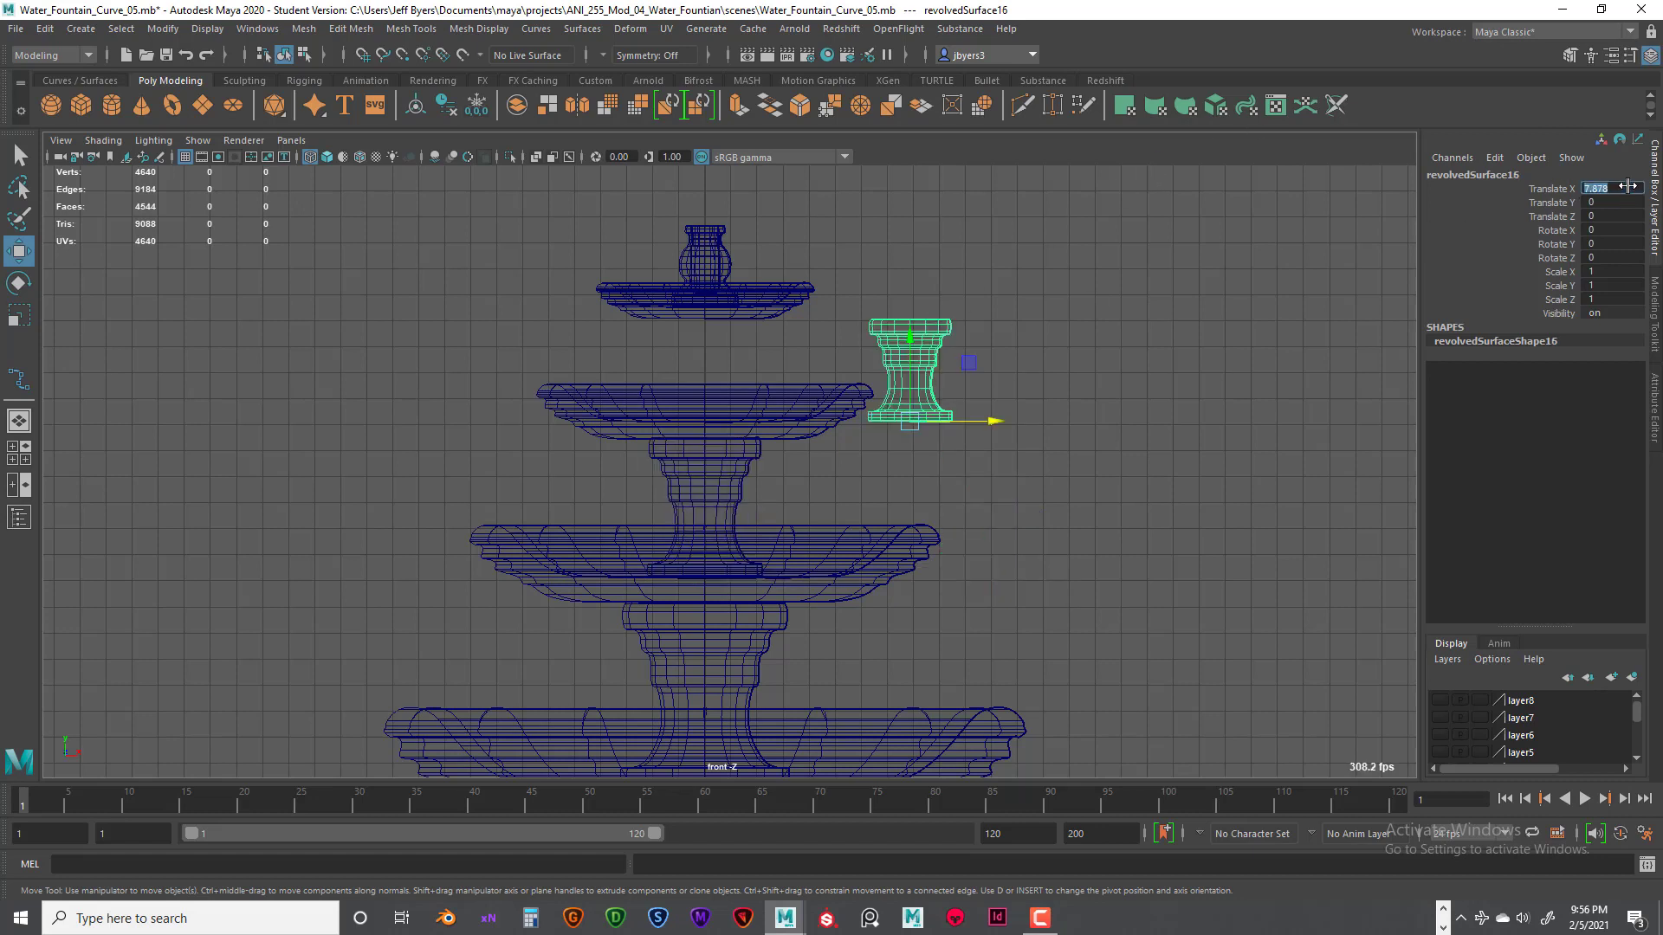
pyautogui.write('0')
pyautogui.press('Return')
# Step: Examine the reassembled fountain and its new tier pedestals in the perspective view
pyautogui.scroll(-5, 1156, 400)
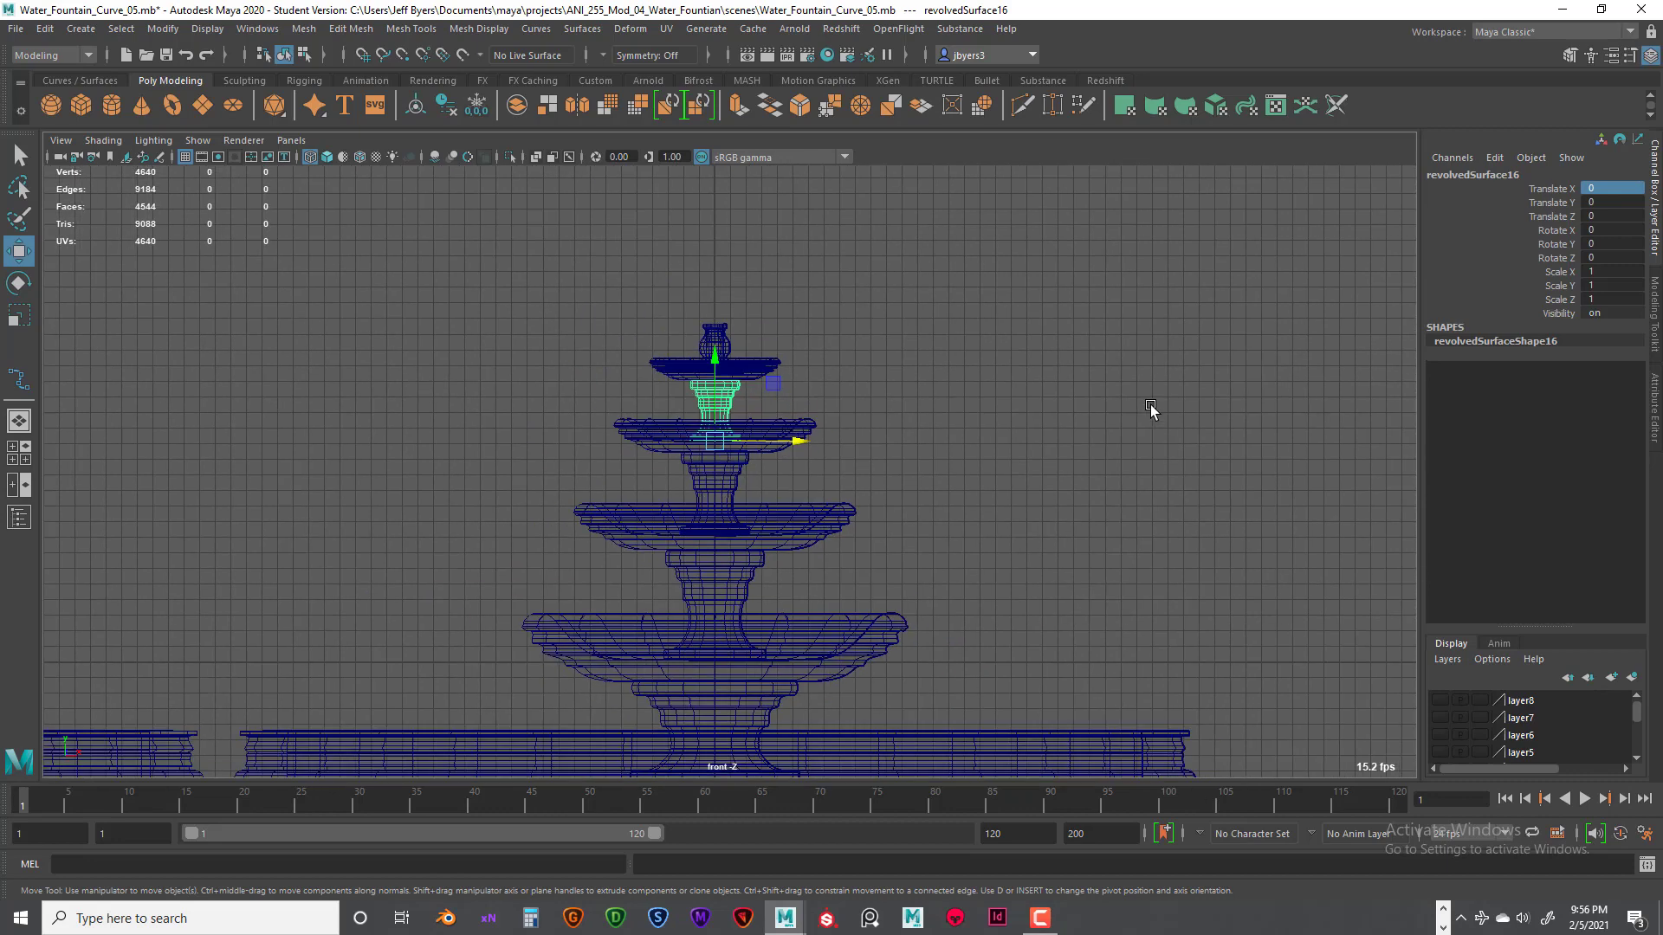
pyautogui.scroll(-2, 1160, 389)
pyautogui.press('space')
pyautogui.press('space')
pyautogui.scroll(-6, 1054, 414)
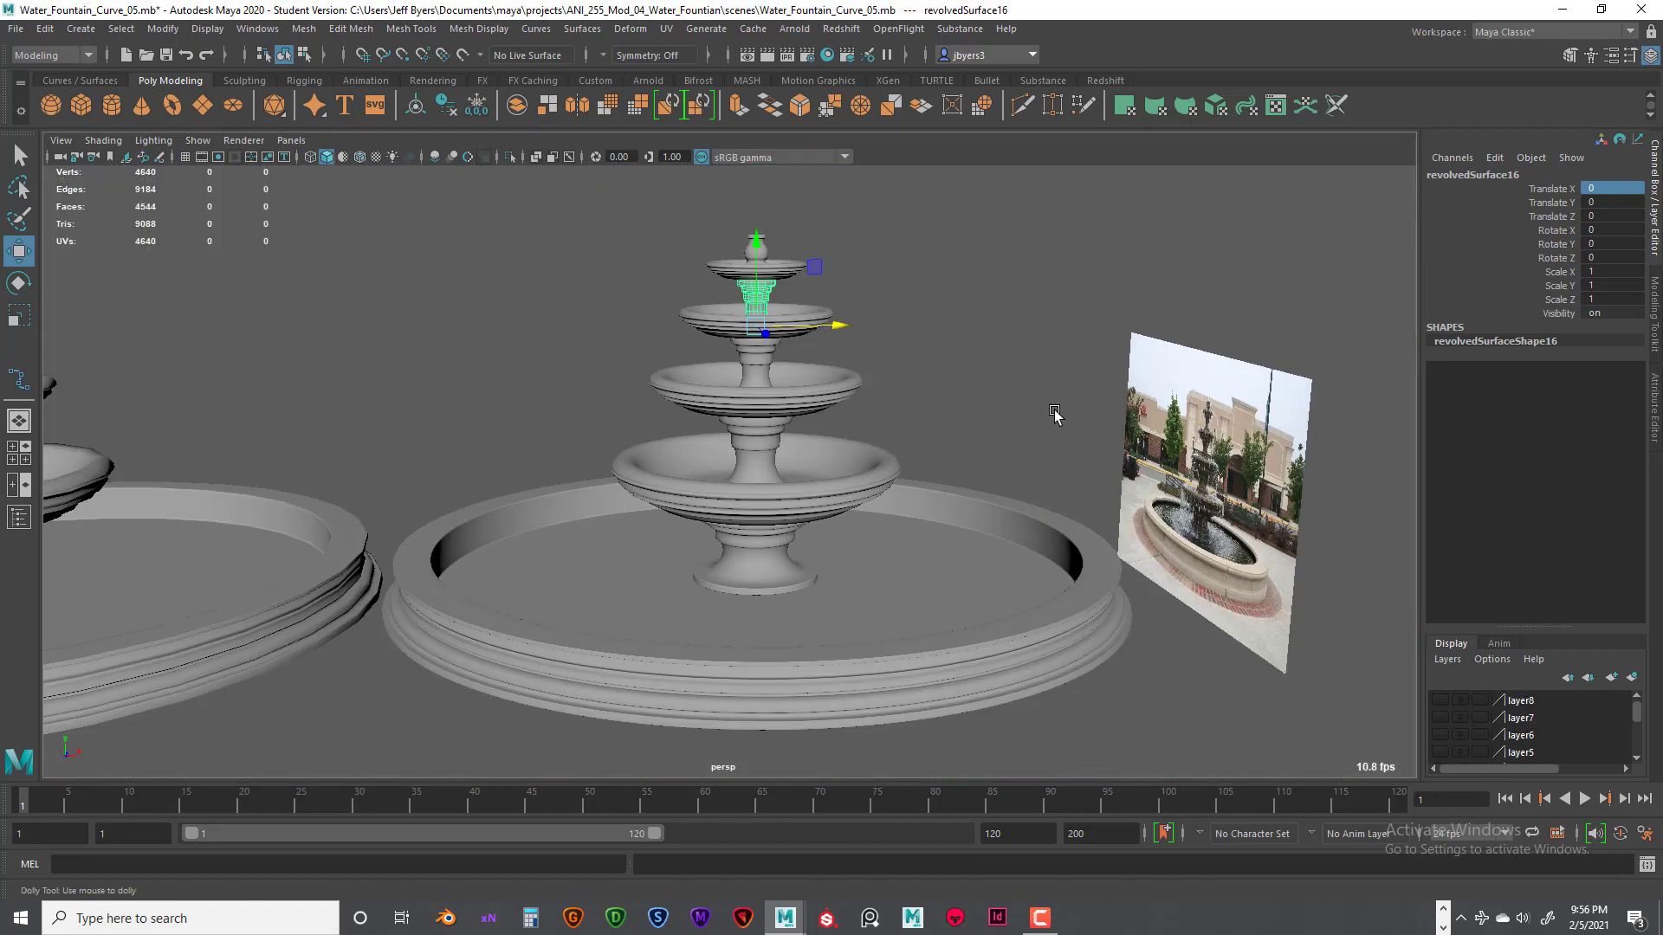
pyautogui.keyDown('alt'); pyautogui.moveTo(982, 407); pyautogui.dragTo(1064, 414, button='middle'); pyautogui.keyUp('alt')
pyautogui.scroll(5, 1059, 405)
pyautogui.scroll(-1, 1140, 343)
pyautogui.keyDown('alt'); pyautogui.moveTo(1140, 343); pyautogui.dragTo(943, 481, button='middle'); pyautogui.keyUp('alt')
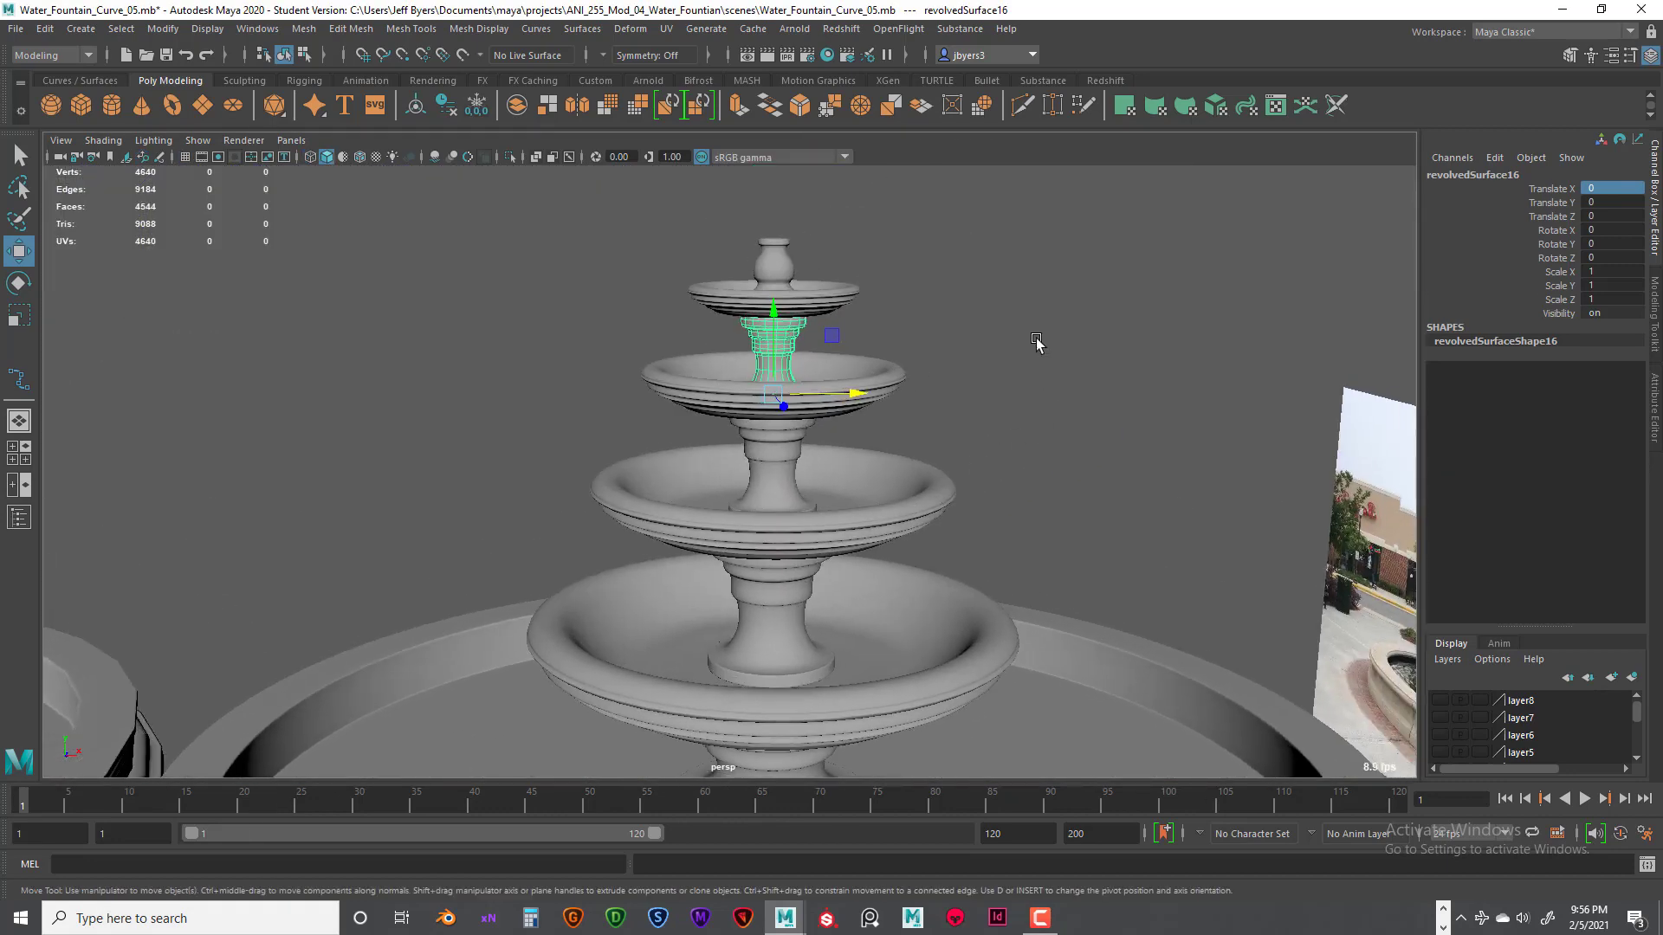
pyautogui.click(1035, 340)
pyautogui.scroll(3, 1037, 461)
# Step: Convert the fountain's lowest NURBS pedestal to a polygon mesh
pyautogui.click(807, 586)
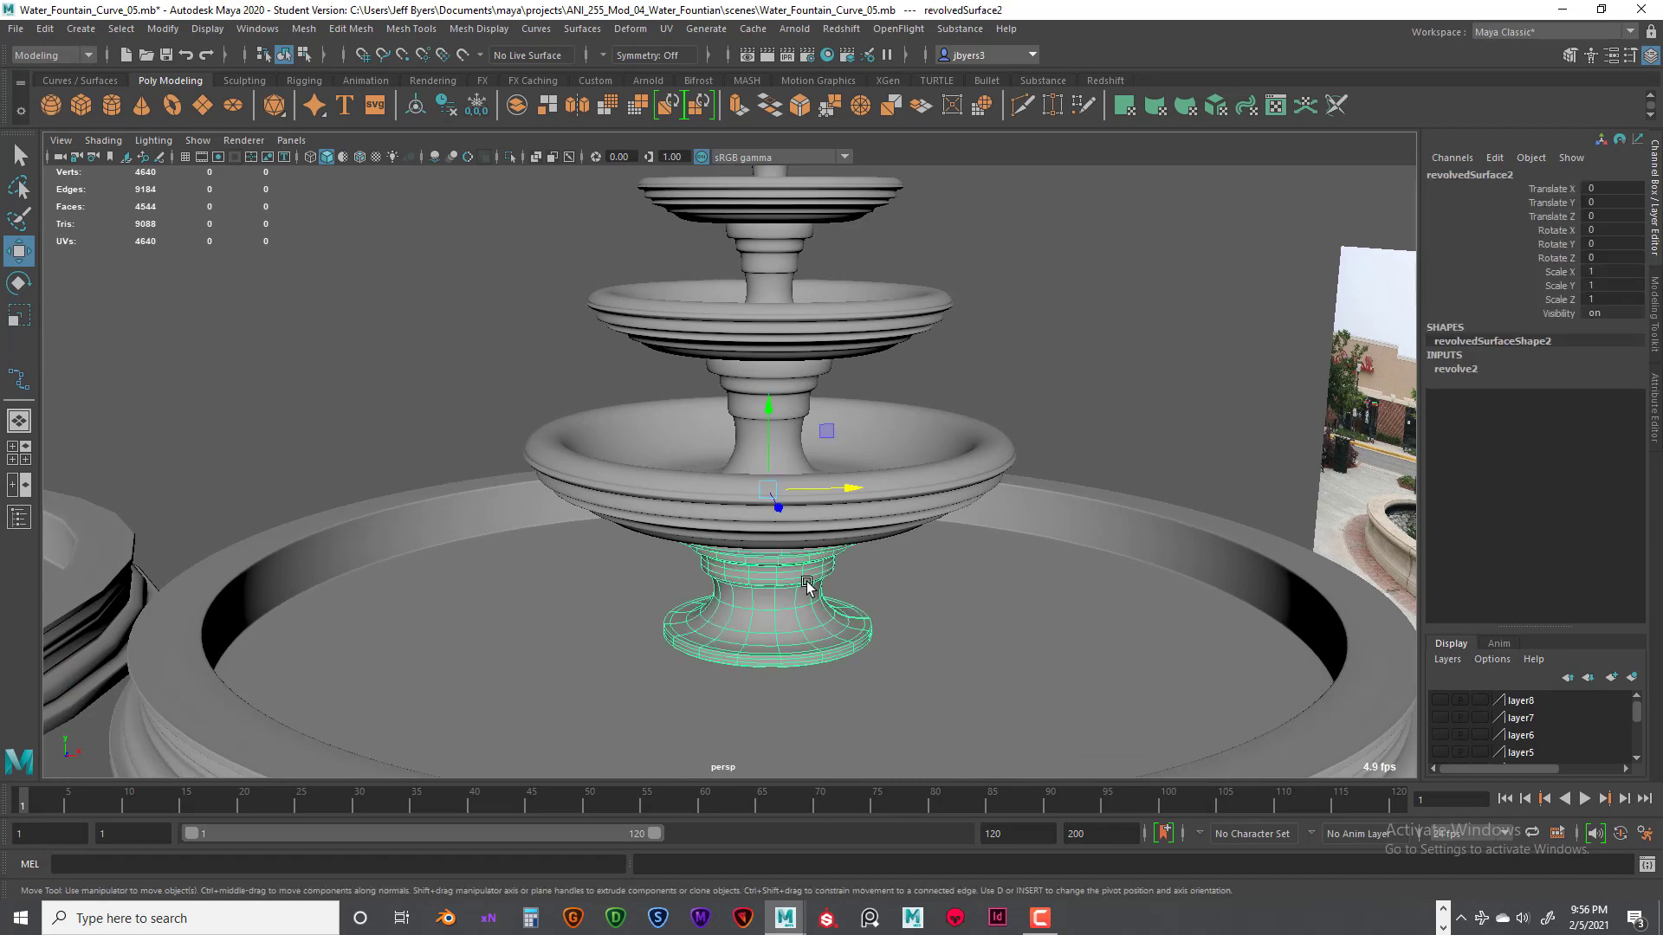
pyautogui.scroll(-5, 802, 561)
pyautogui.scroll(3, 798, 555)
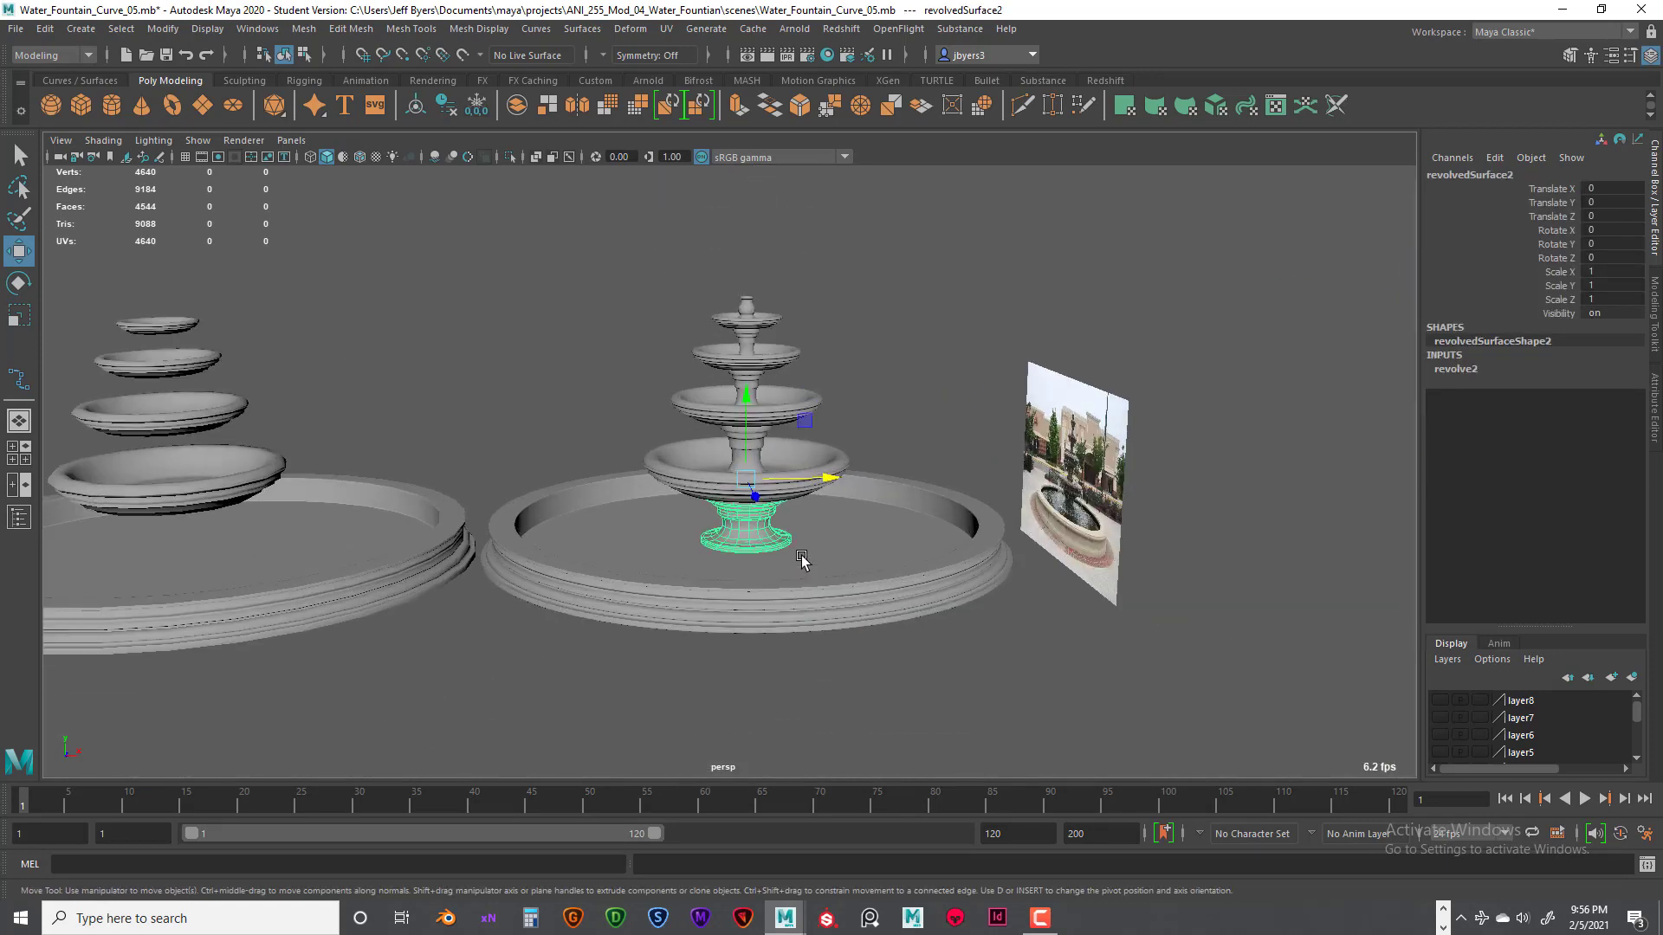
pyautogui.scroll(-5, 798, 552)
pyautogui.scroll(5, 861, 561)
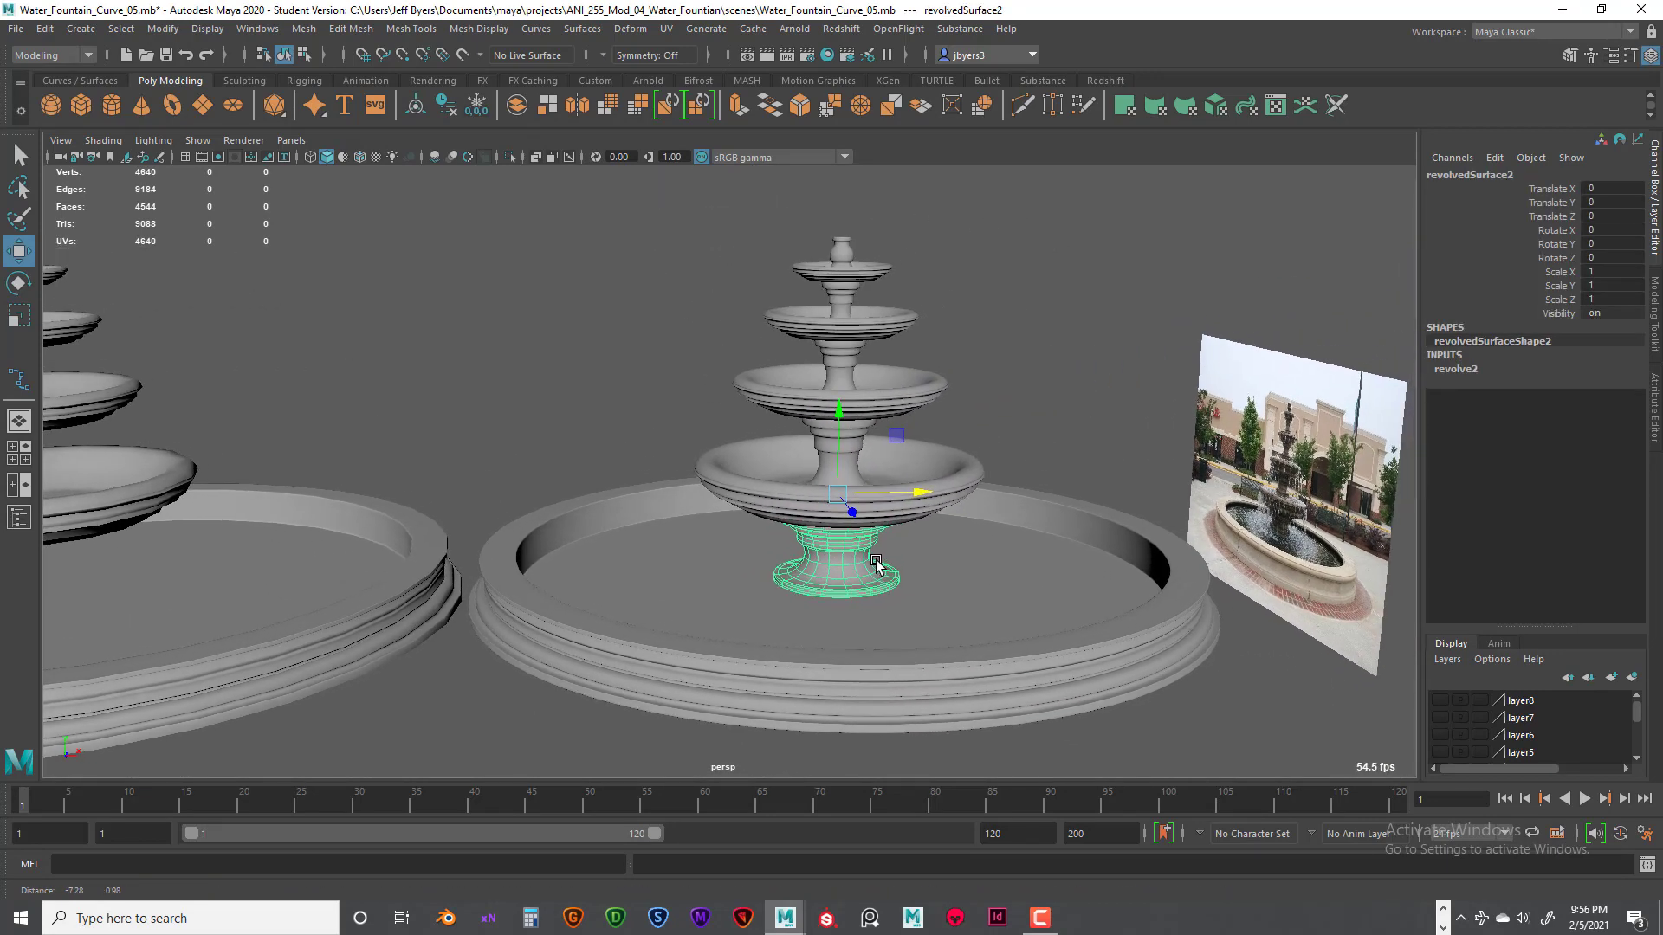
pyautogui.press('space')
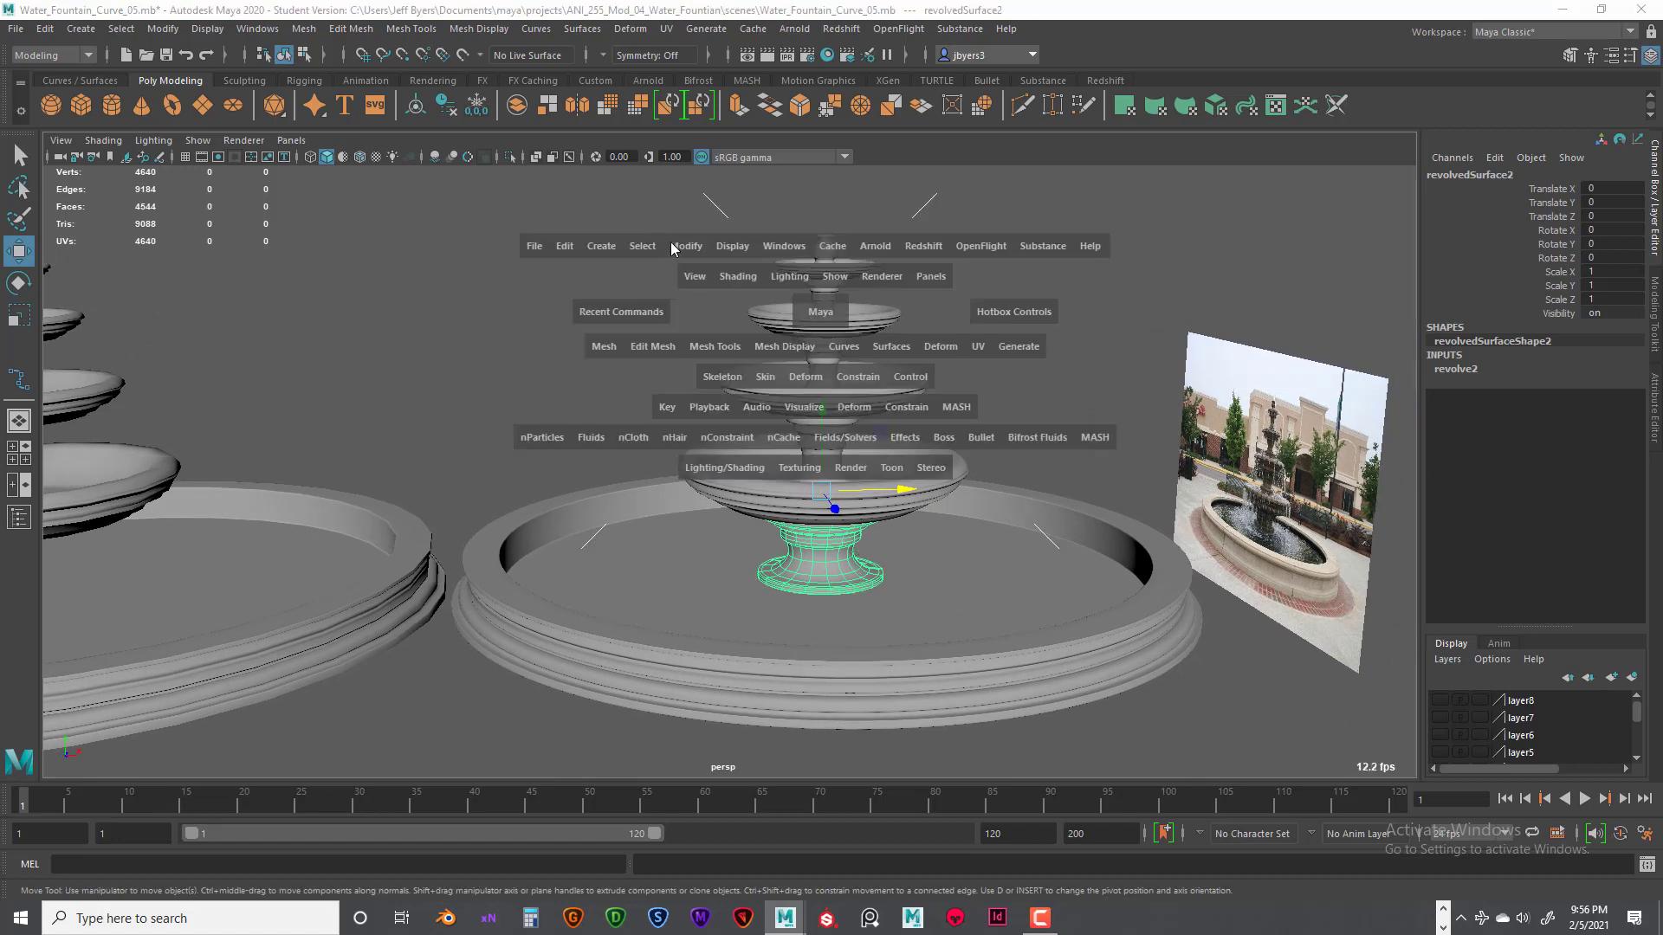
pyautogui.moveTo(671, 242); pyautogui.dragTo(991, 578)
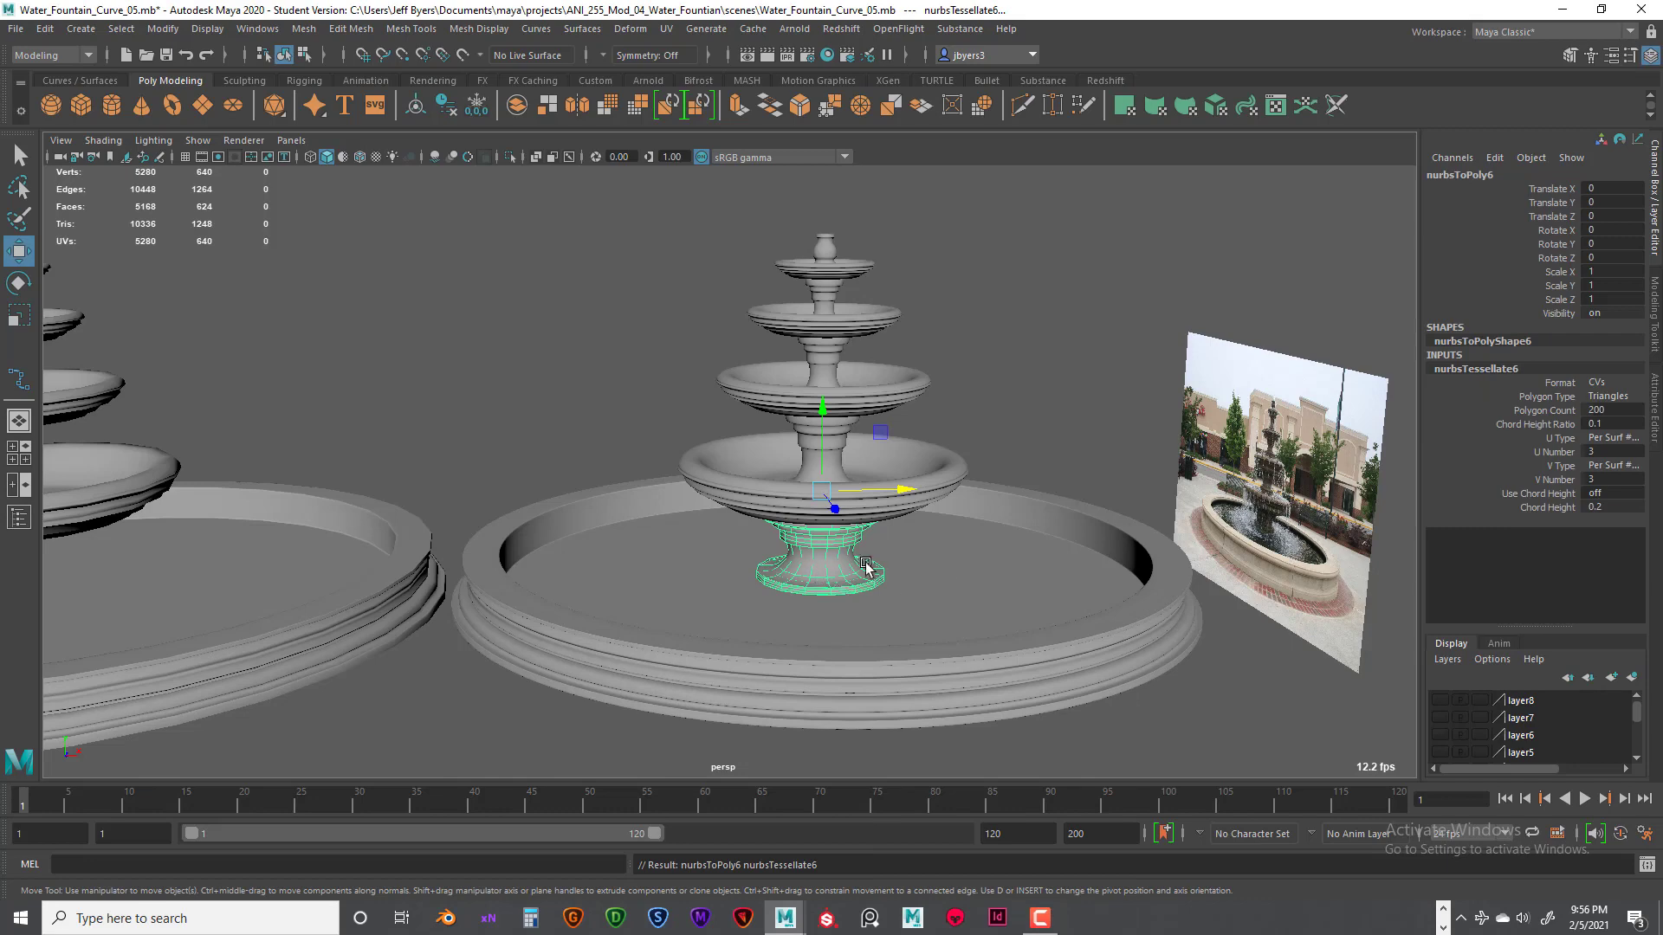
# Step: Move the lowest pedestal's polygon mesh under the polygon fountain's largest bowl, at about -65.525 in X
pyautogui.moveTo(903, 511); pyautogui.dragTo(221, 511)
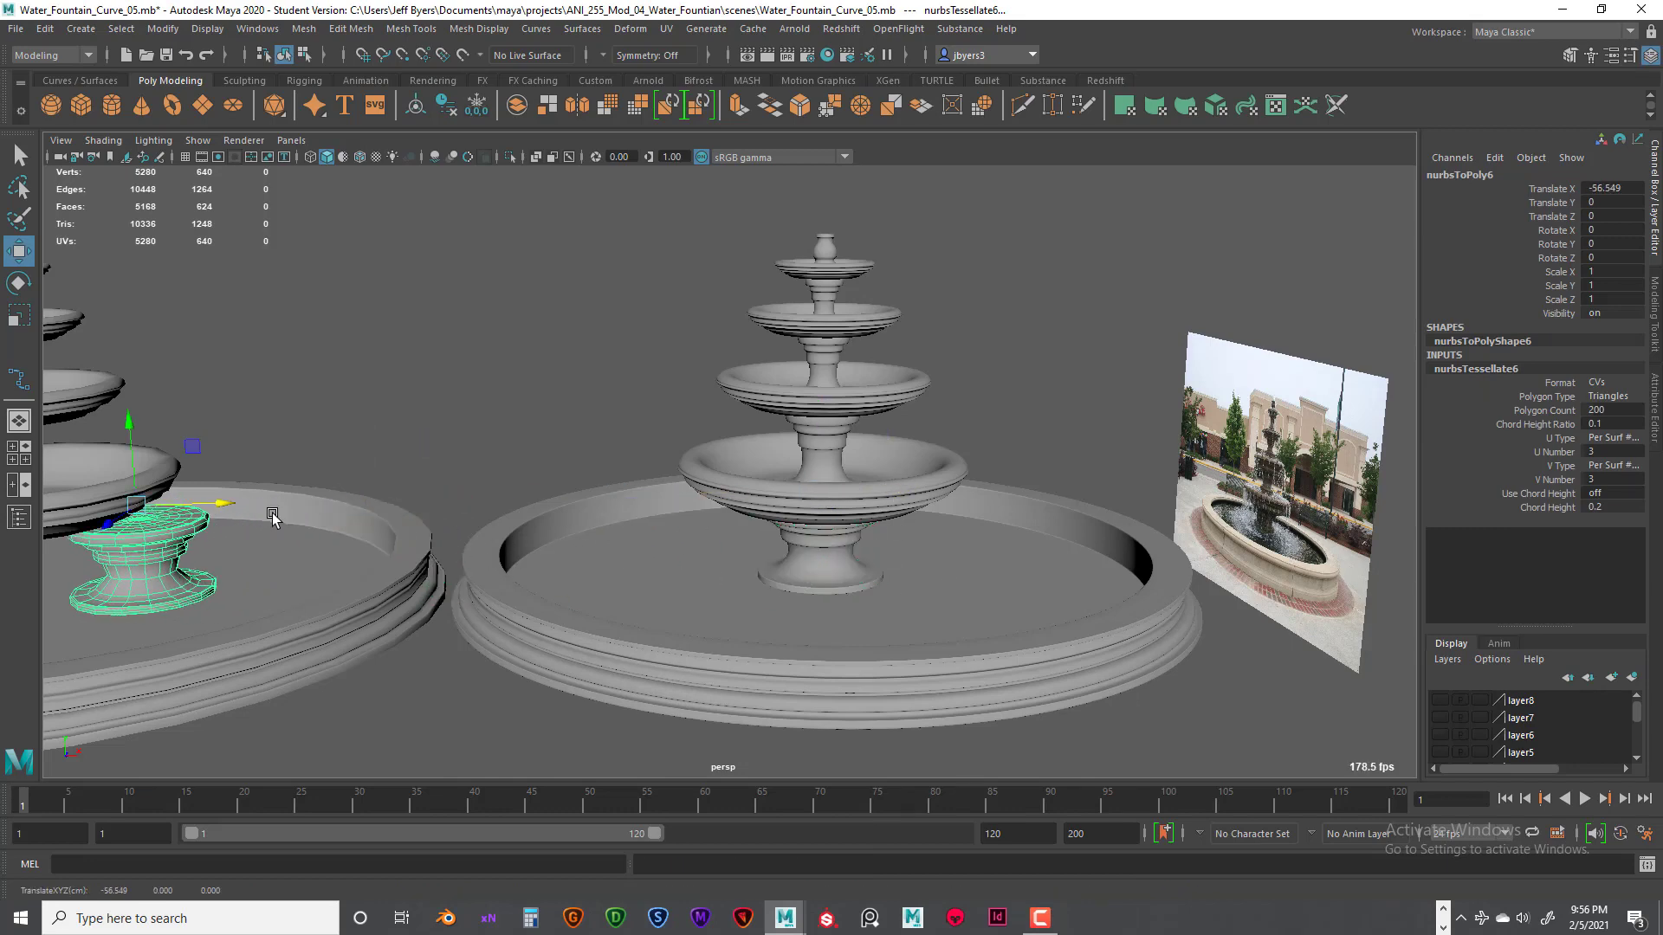
pyautogui.keyDown('alt'); pyautogui.moveTo(260, 516); pyautogui.dragTo(480, 500, button='middle'); pyautogui.keyUp('alt')
pyautogui.moveTo(481, 500); pyautogui.dragTo(423, 498)
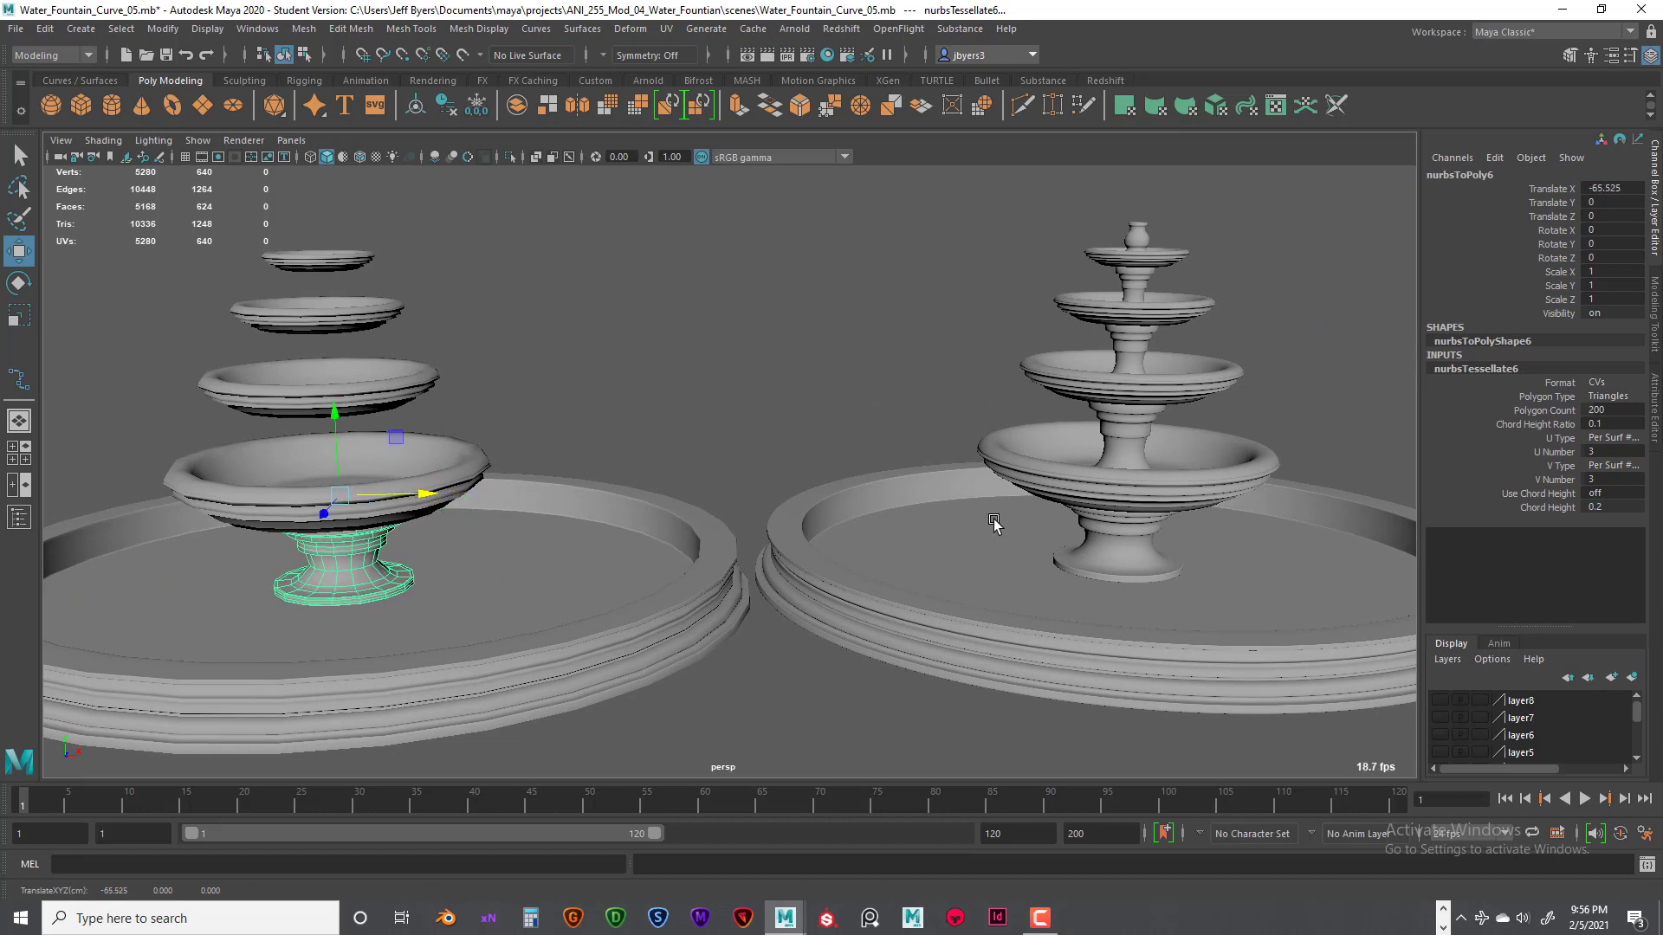
# Step: Convert the second-tier pedestal to polygons and move the mesh to the polygon fountain, at about -66.442 in X
pyautogui.click(1145, 426)
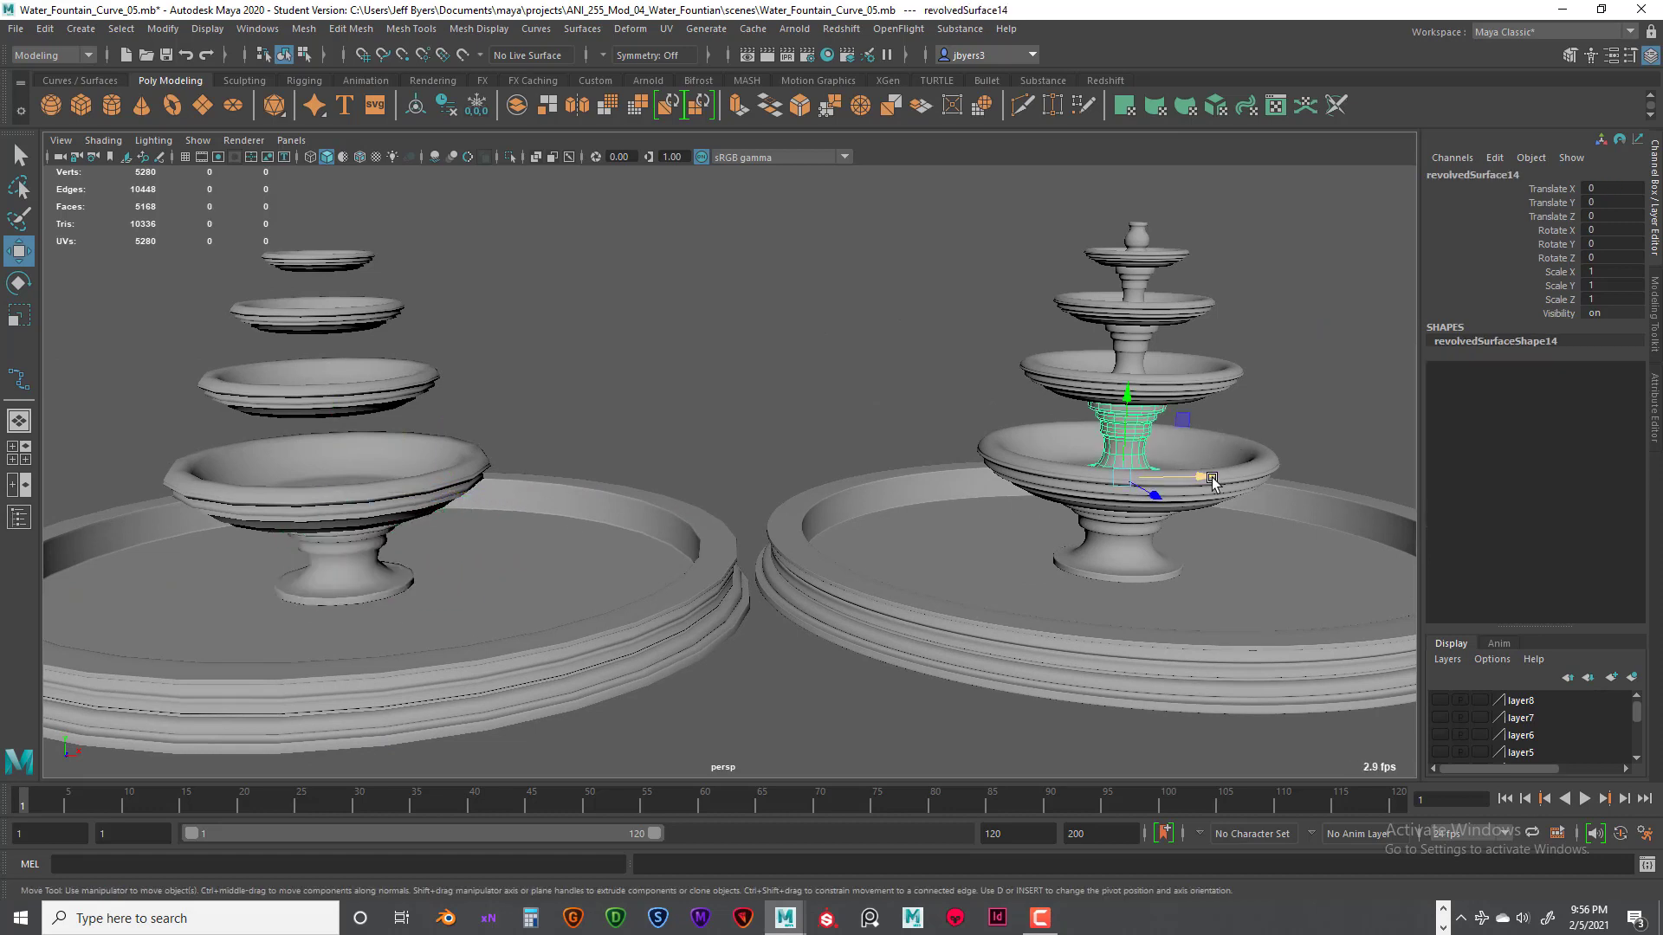
pyautogui.press('g')
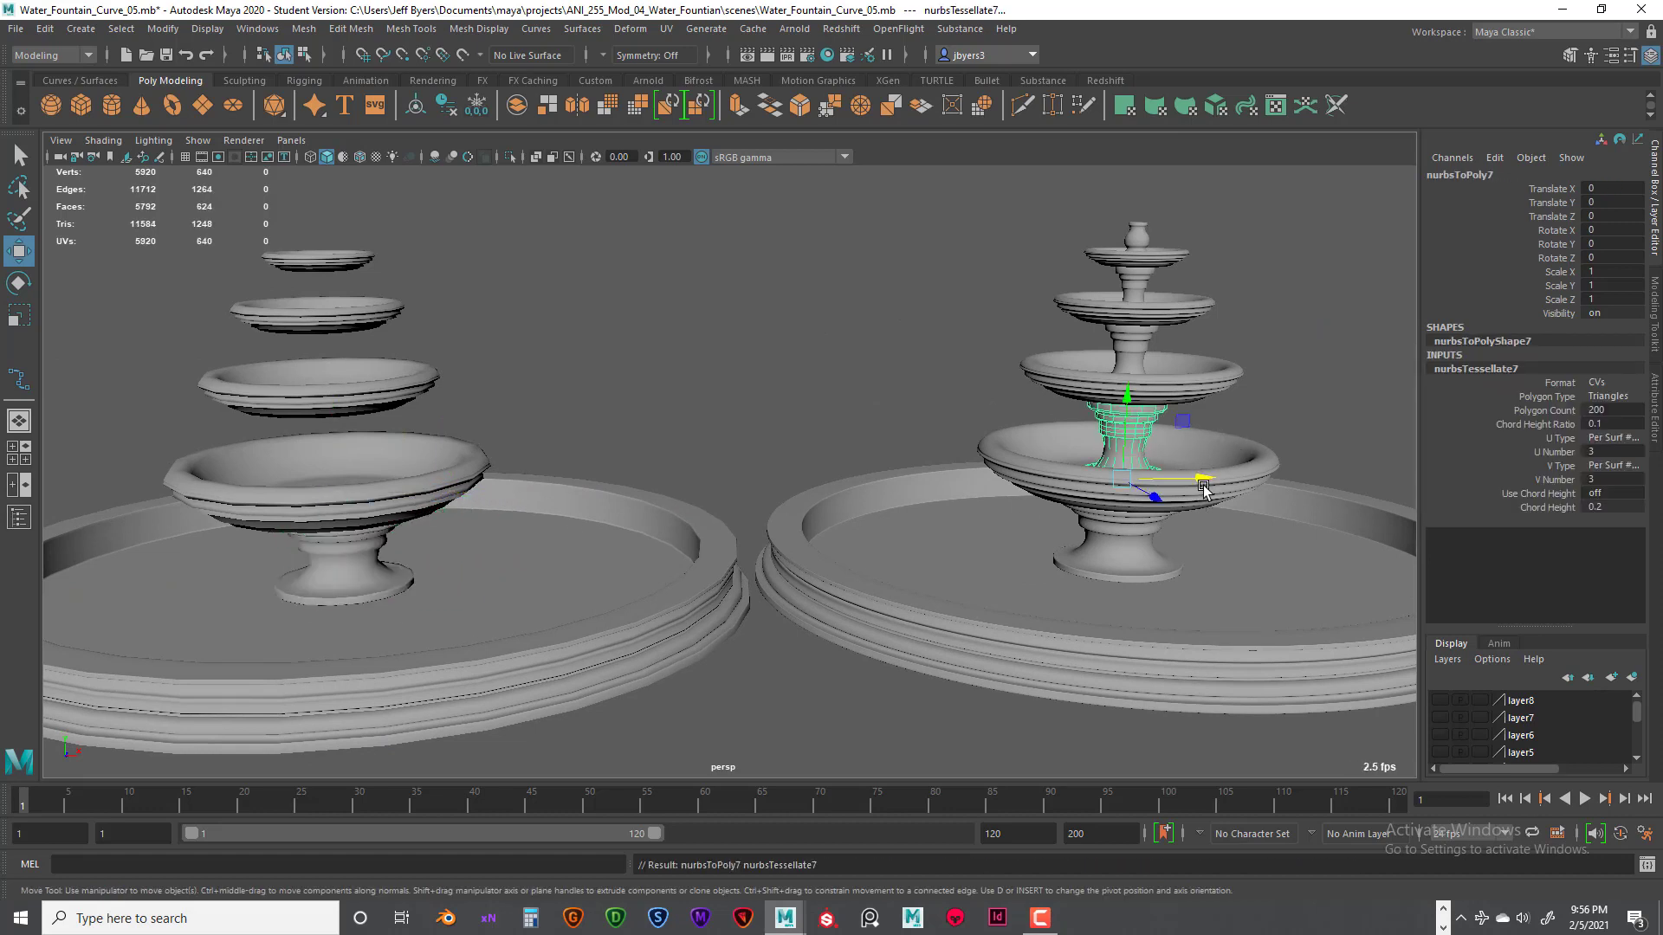
pyautogui.moveTo(1200, 477); pyautogui.dragTo(411, 541)
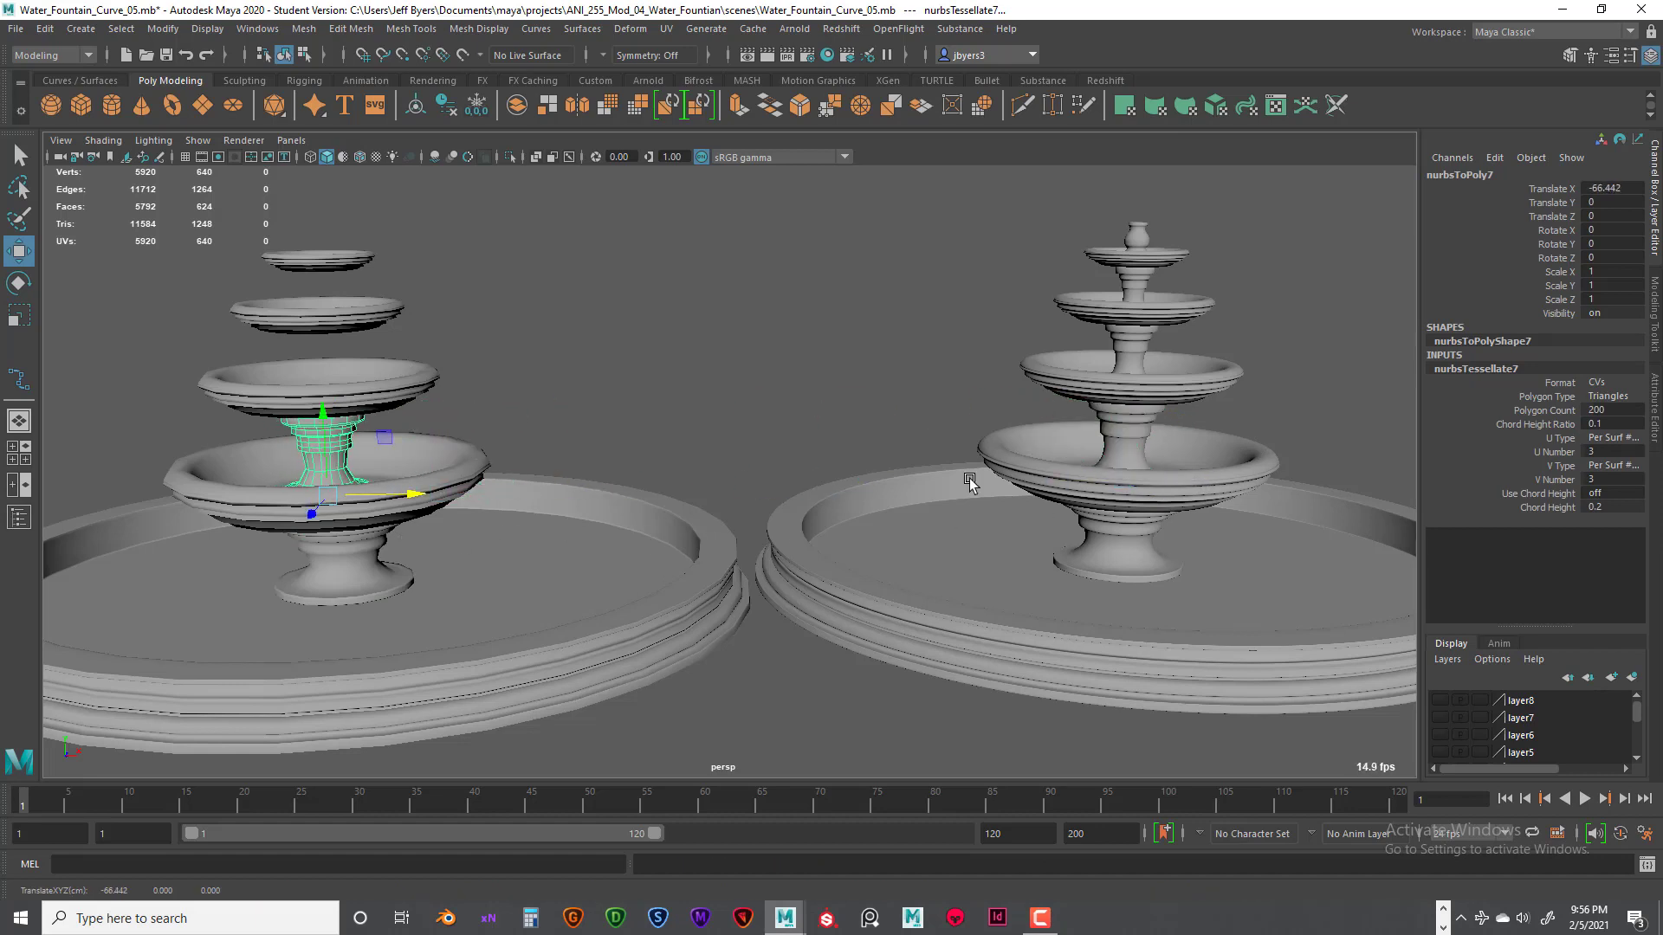
# Step: Convert the third-tier pedestal to polygons and move the mesh to the polygon fountain, at about -66.556 in X
pyautogui.click(1137, 345)
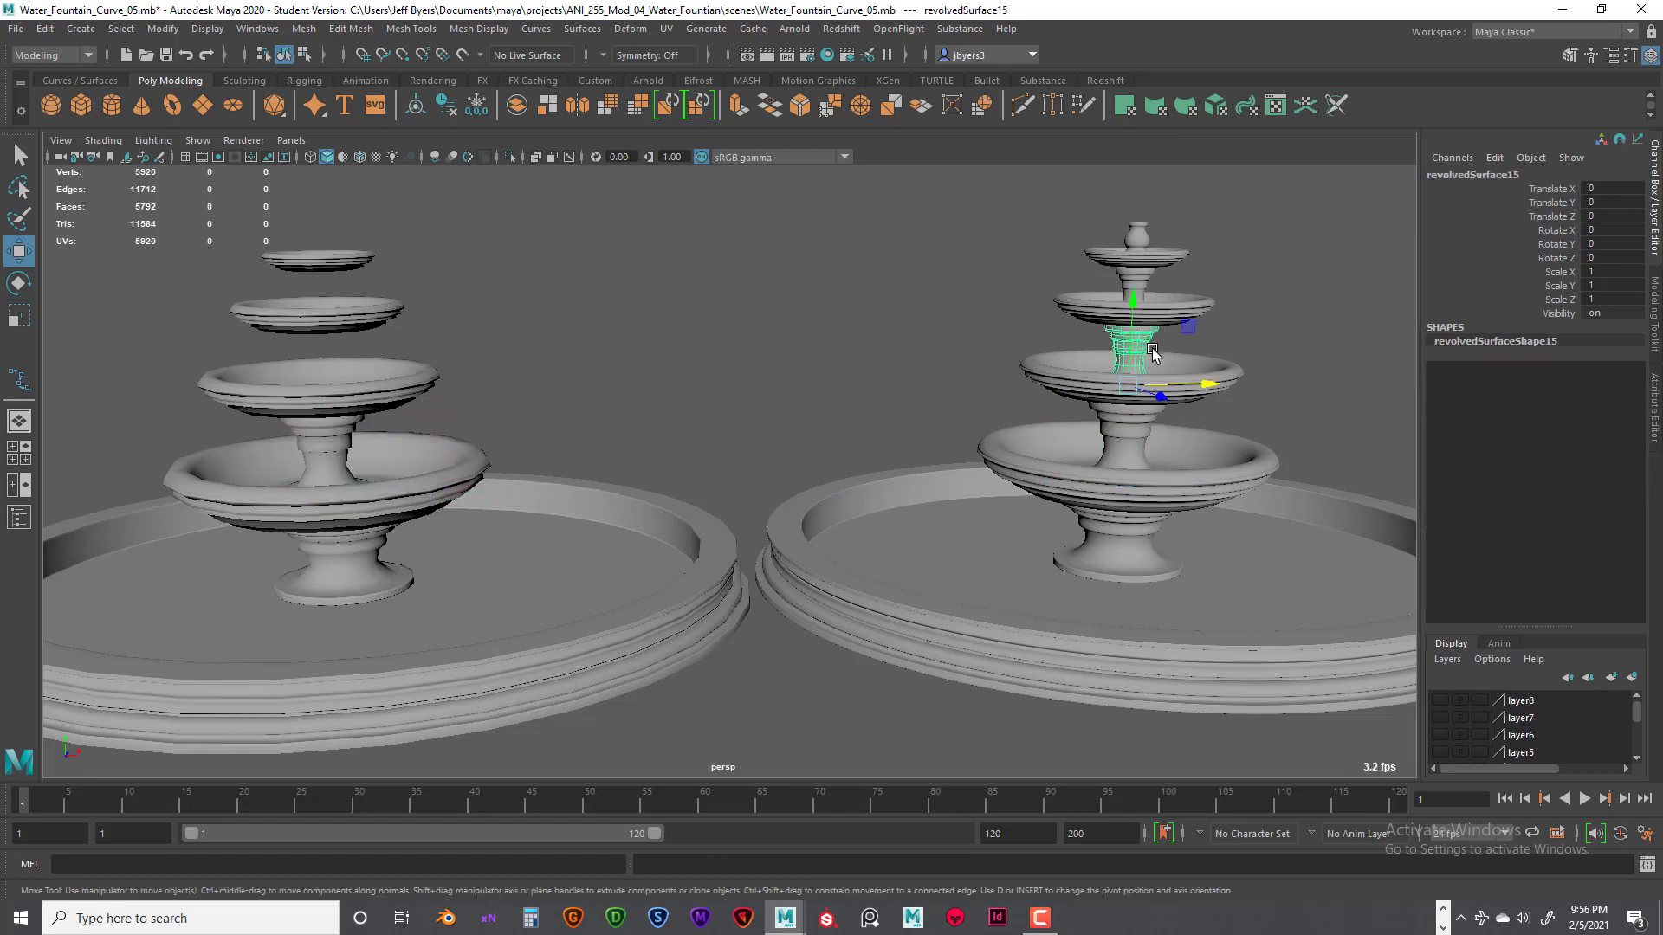
pyautogui.press('g')
pyautogui.moveTo(1196, 476); pyautogui.dragTo(414, 490)
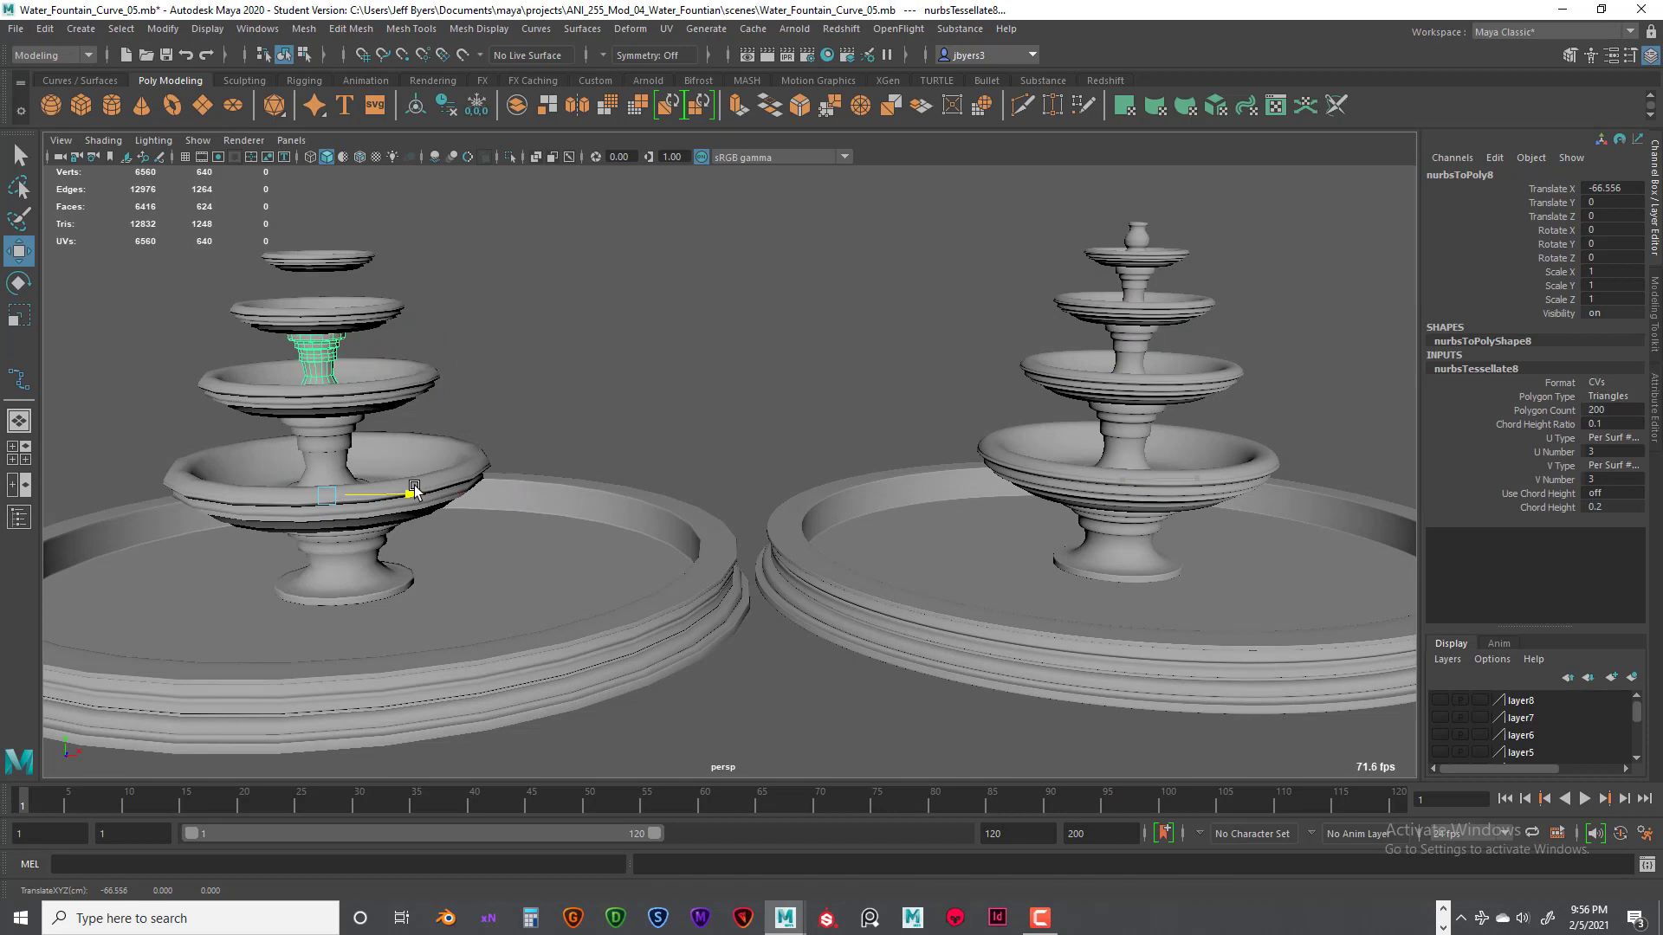
# Step: Convert the top-tier NURBS pedestal to polygons and move the mesh under the polygon fountain's smallest bowl
pyautogui.click(1140, 292)
pyautogui.press('g')
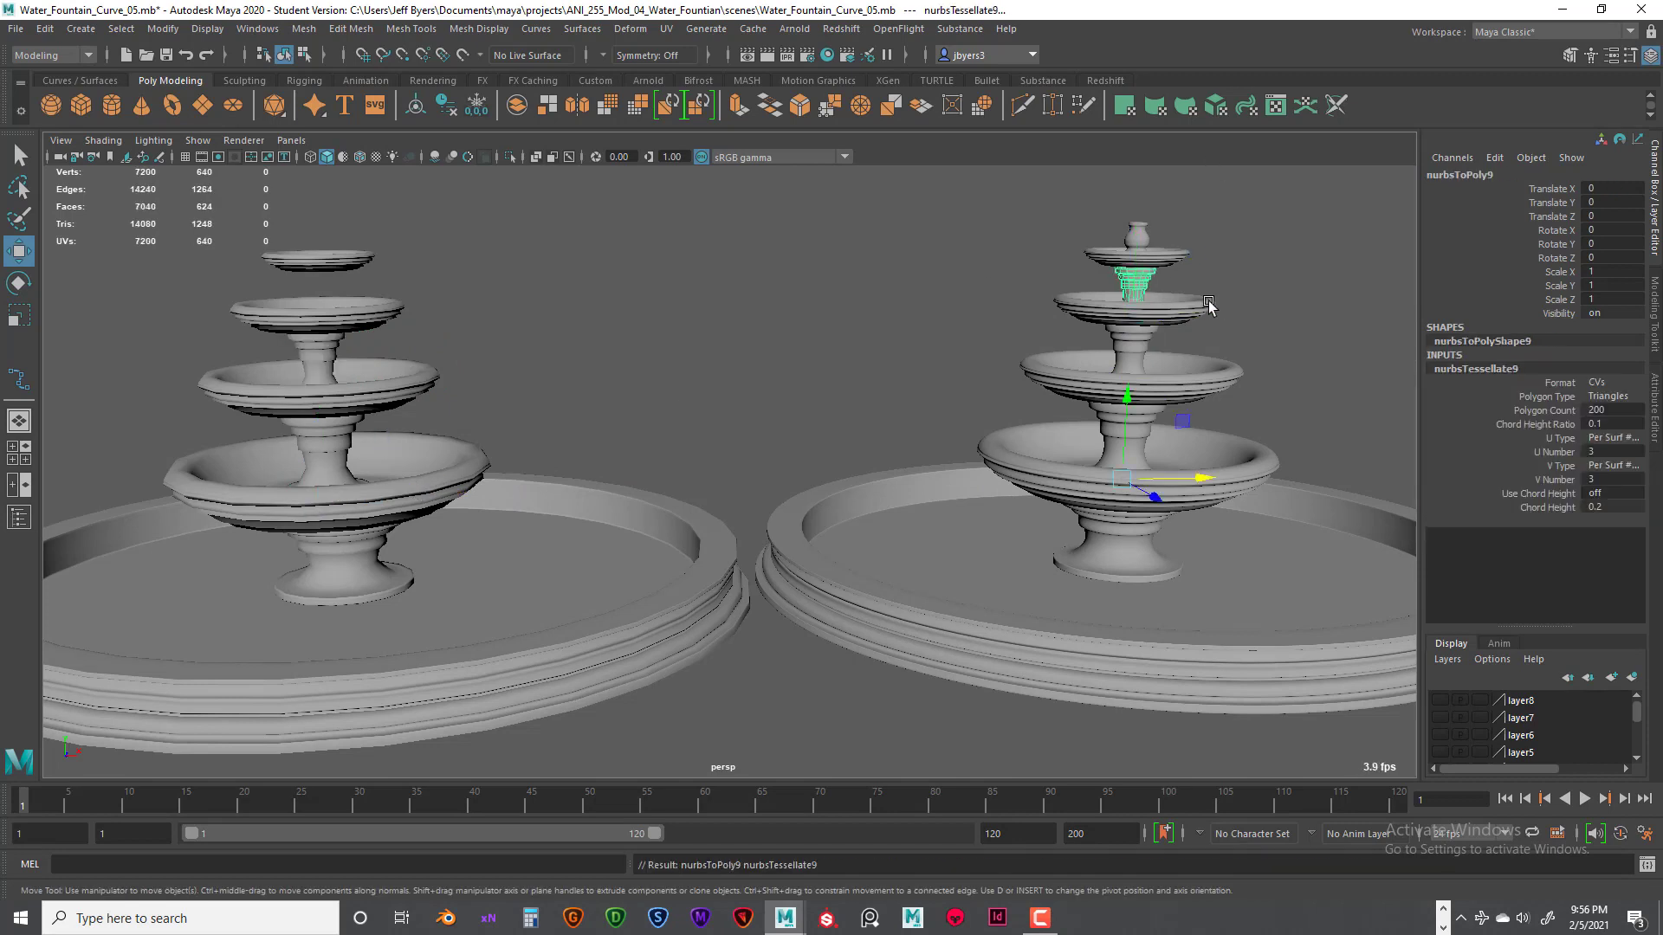
pyautogui.moveTo(1195, 483); pyautogui.dragTo(414, 493)
# Step: Convert the NURBS finial to polygons and move the mesh onto the polygon fountain's smallest bowl, at about -66.577 in X
pyautogui.click(1137, 239)
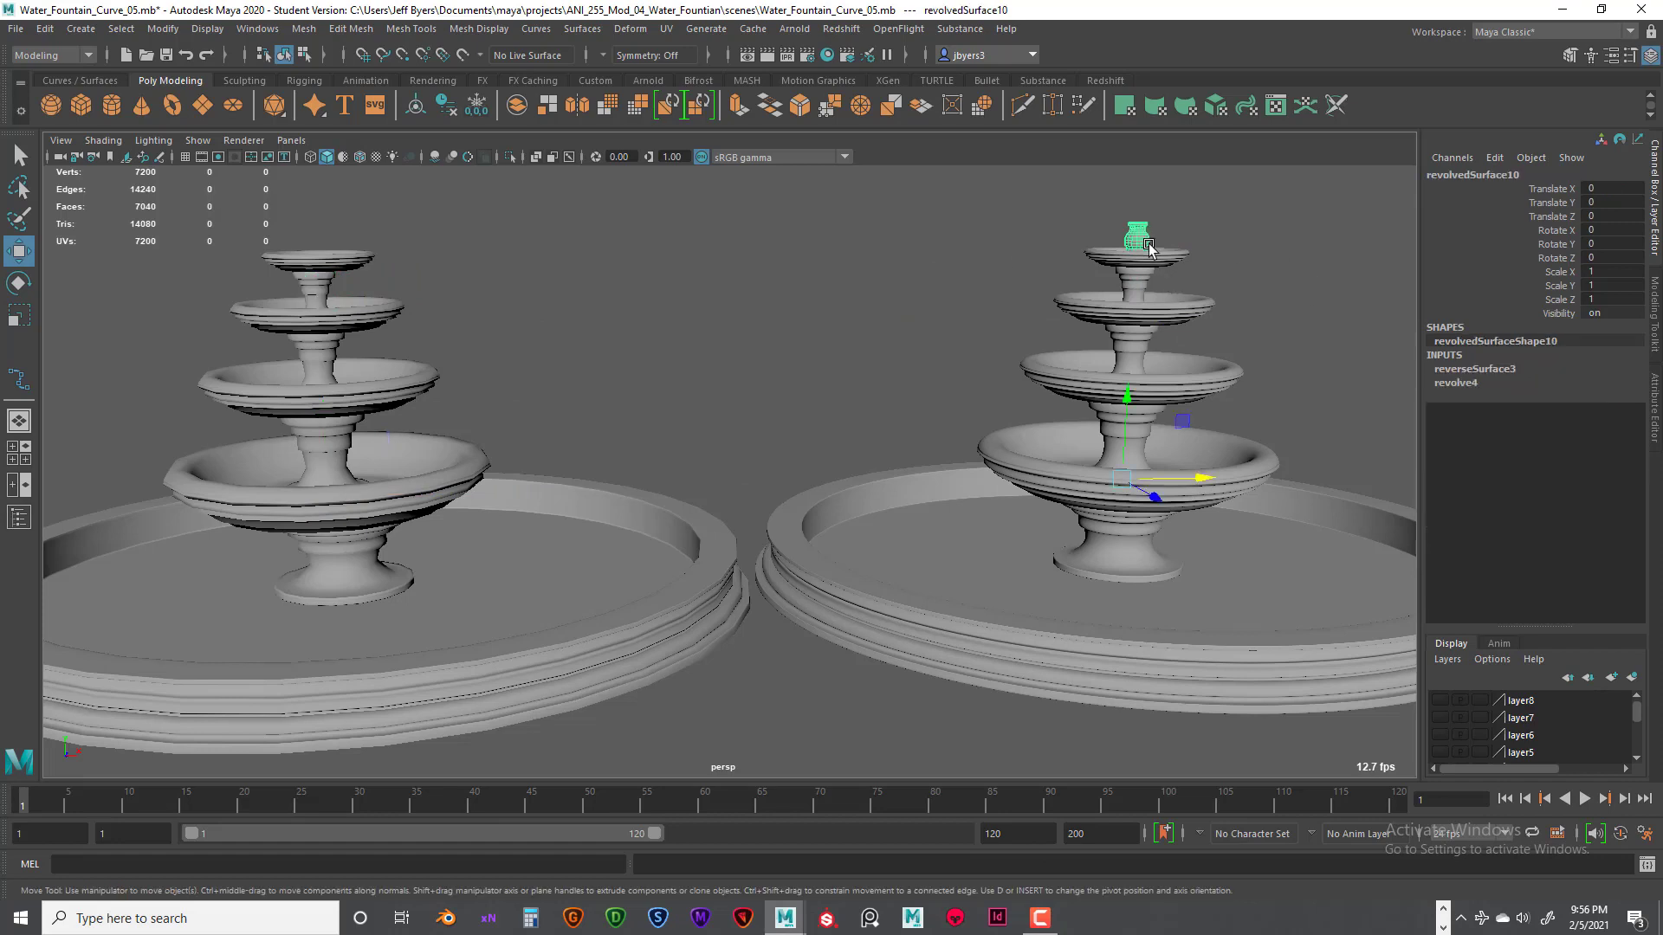
pyautogui.press('g')
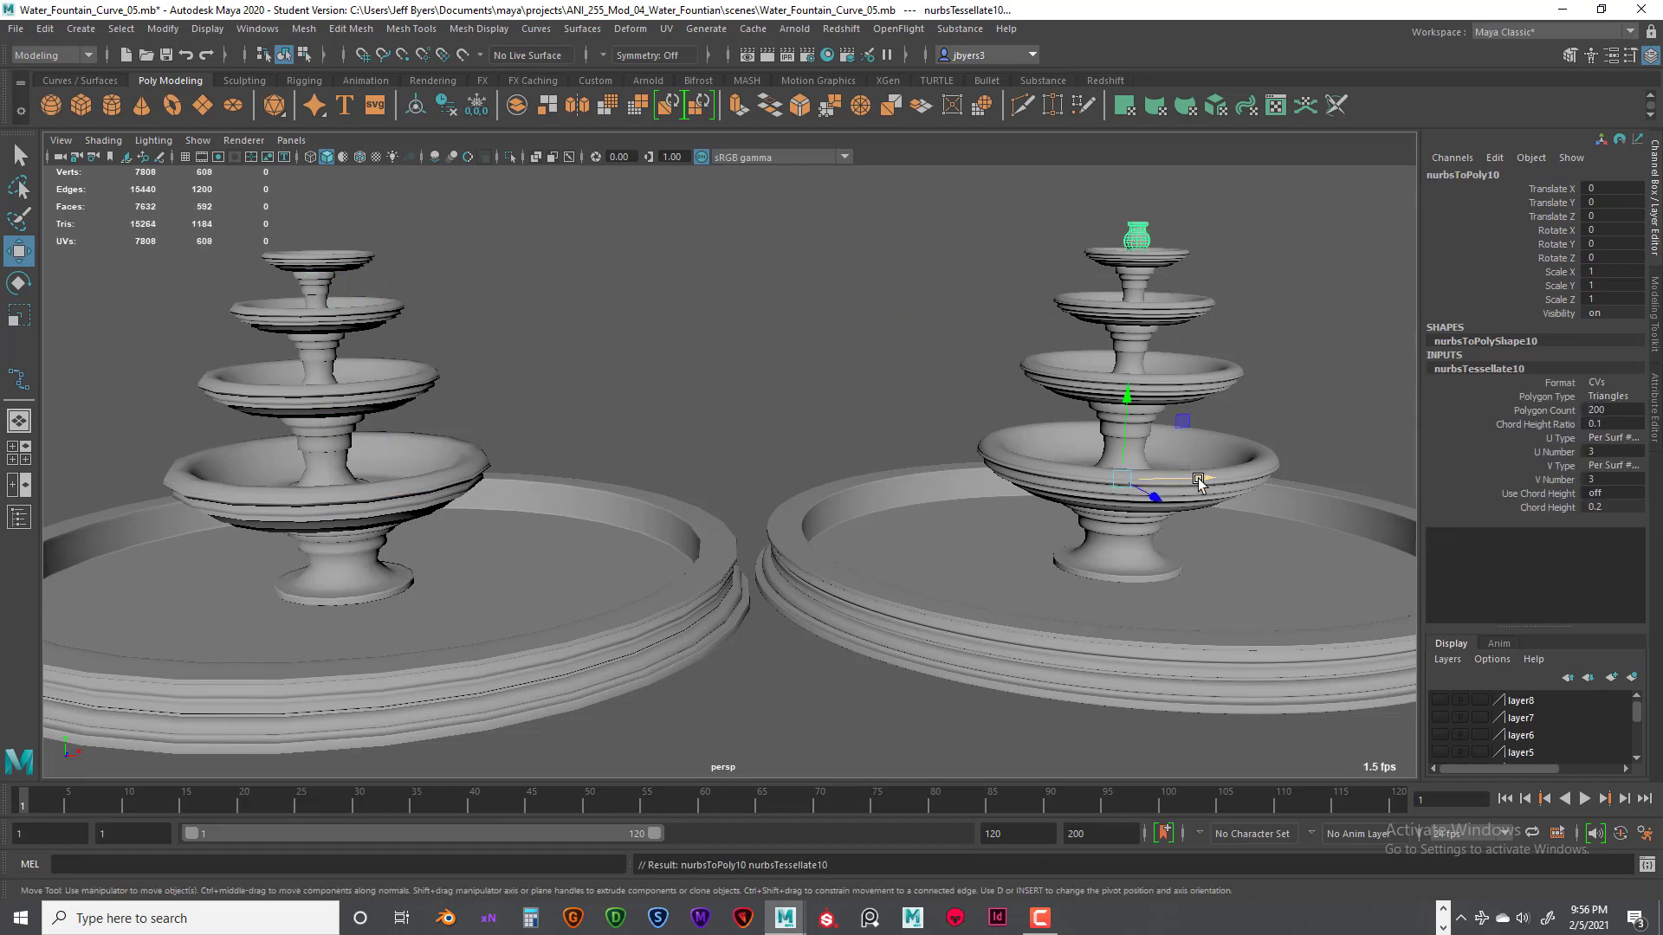
pyautogui.moveTo(1199, 482); pyautogui.dragTo(398, 492)
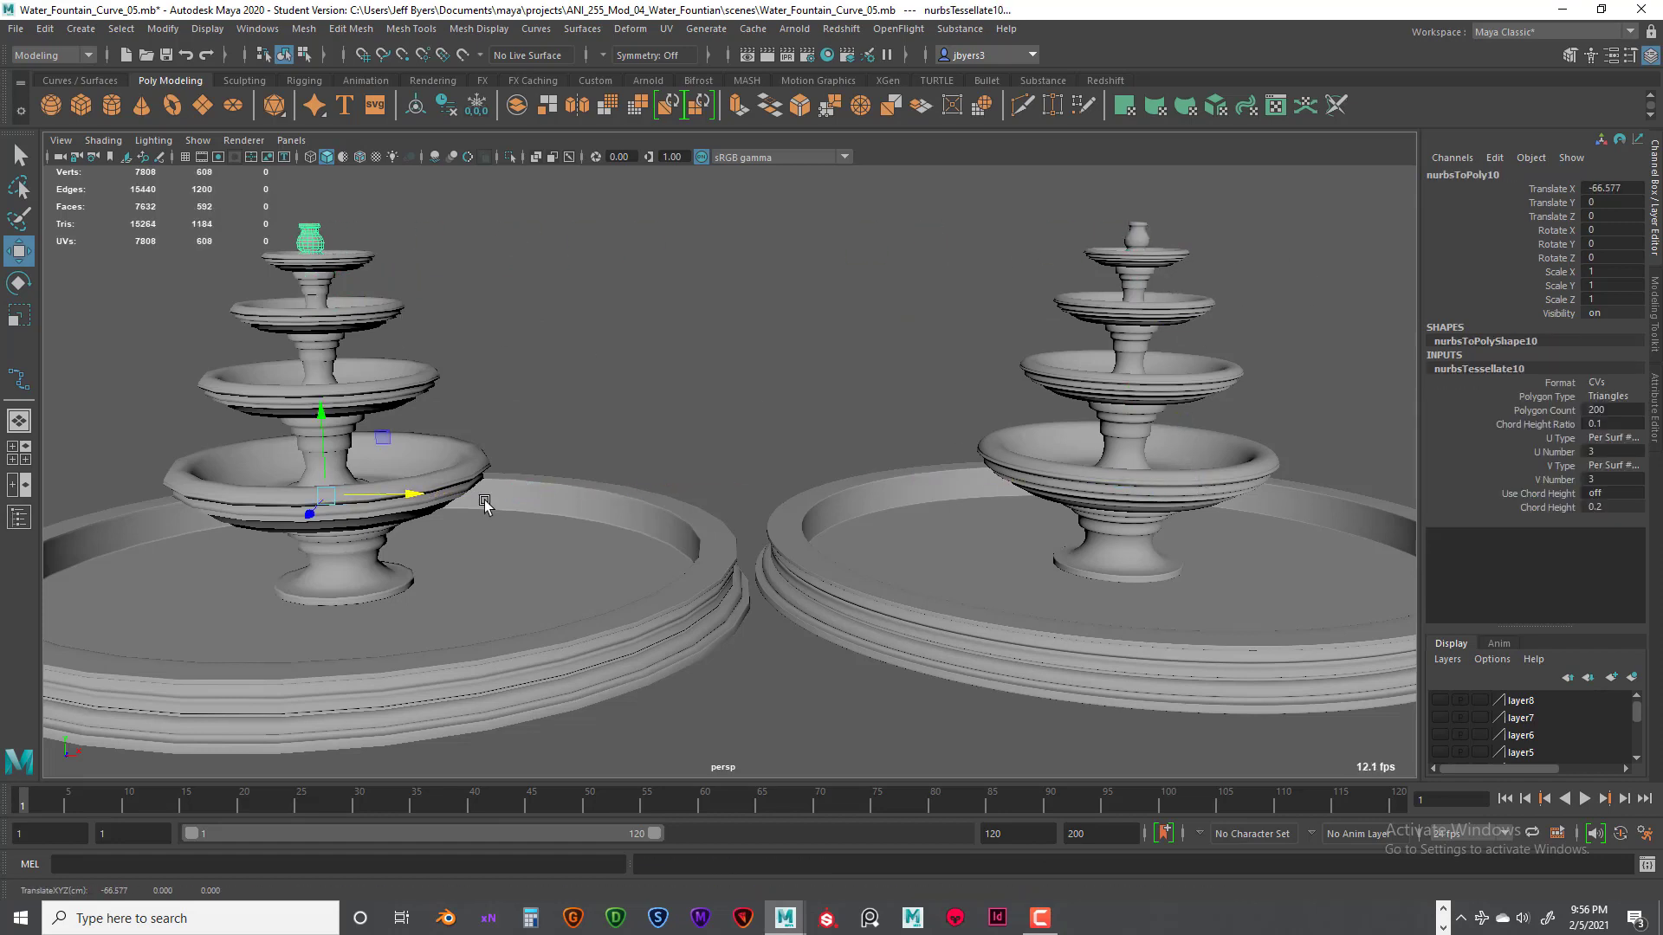
# Step: Inspect the assembled polygon fountain's meshes one by one, from the basin up to the finial
pyautogui.click(619, 611)
pyautogui.keyDown('alt'); pyautogui.moveTo(601, 606); pyautogui.dragTo(662, 515); pyautogui.keyUp('alt')
pyautogui.scroll(5, 720, 501)
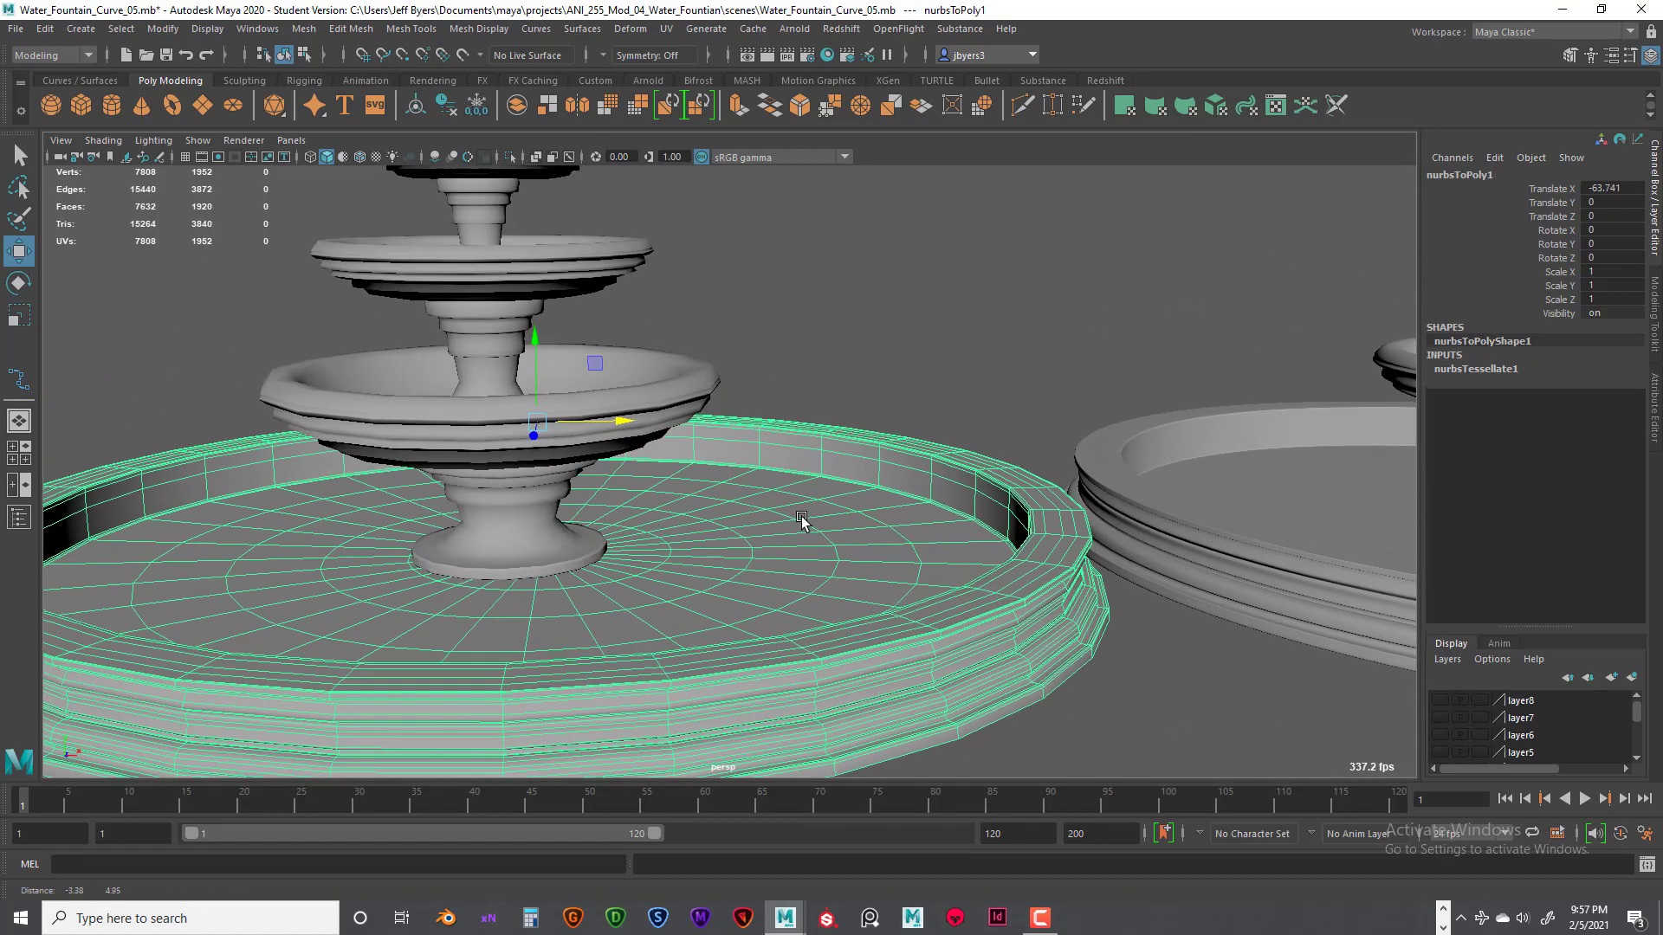
pyautogui.keyDown('alt'); pyautogui.moveTo(802, 521); pyautogui.dragTo(650, 549); pyautogui.keyUp('alt')
pyautogui.click(542, 578)
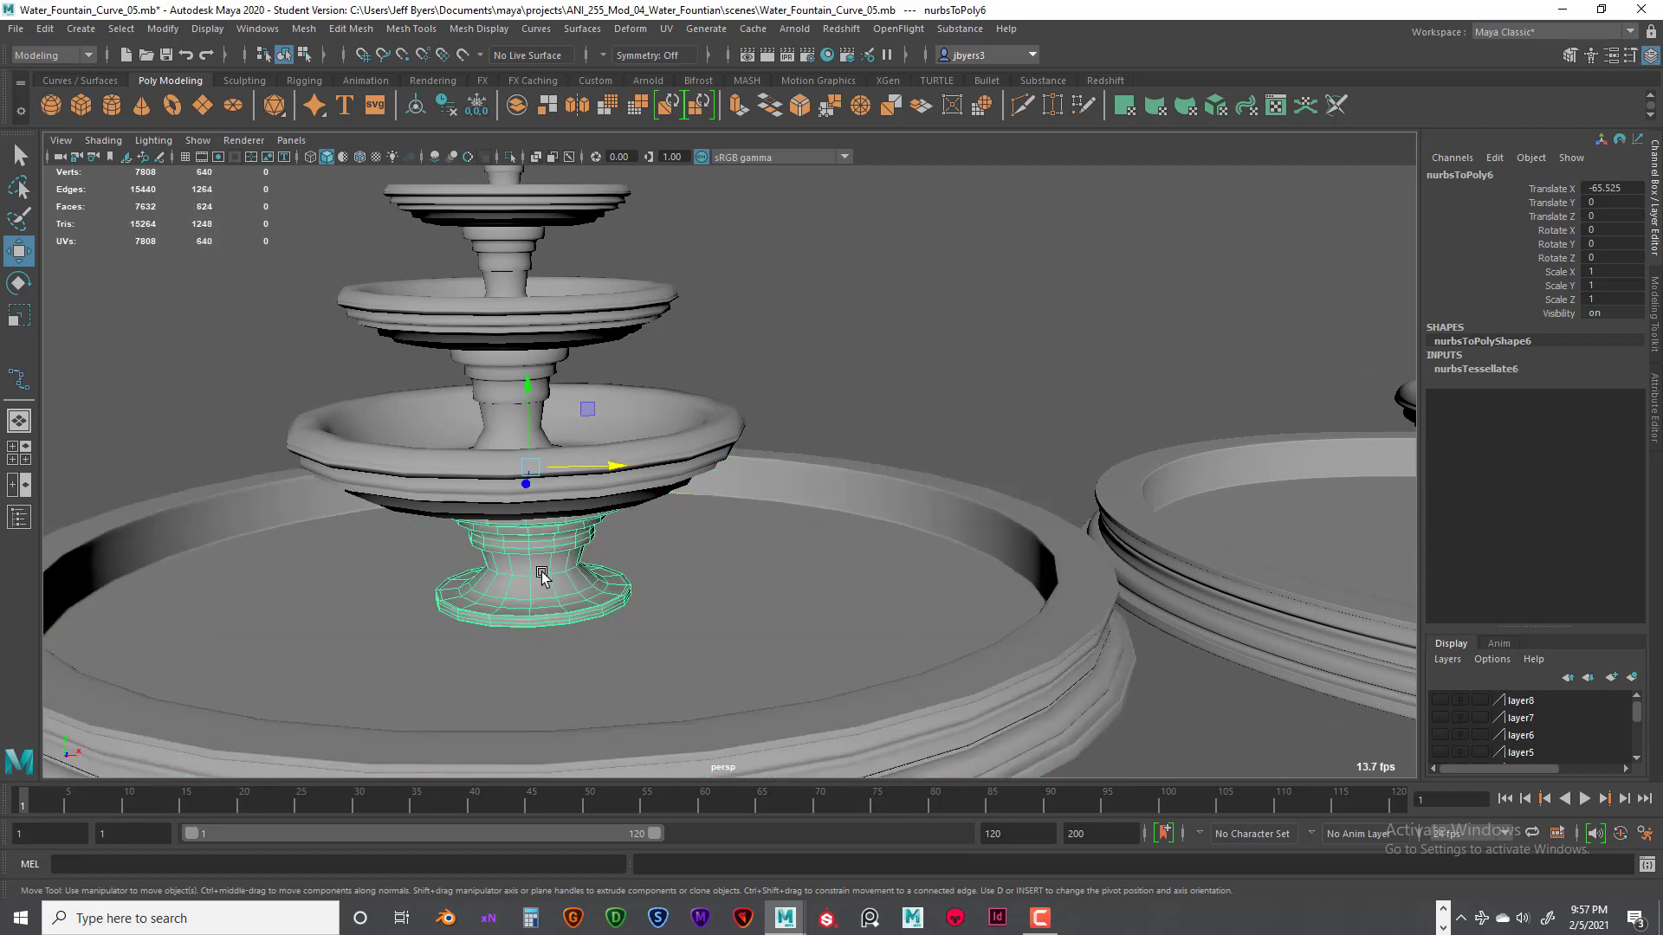
pyautogui.click(442, 477)
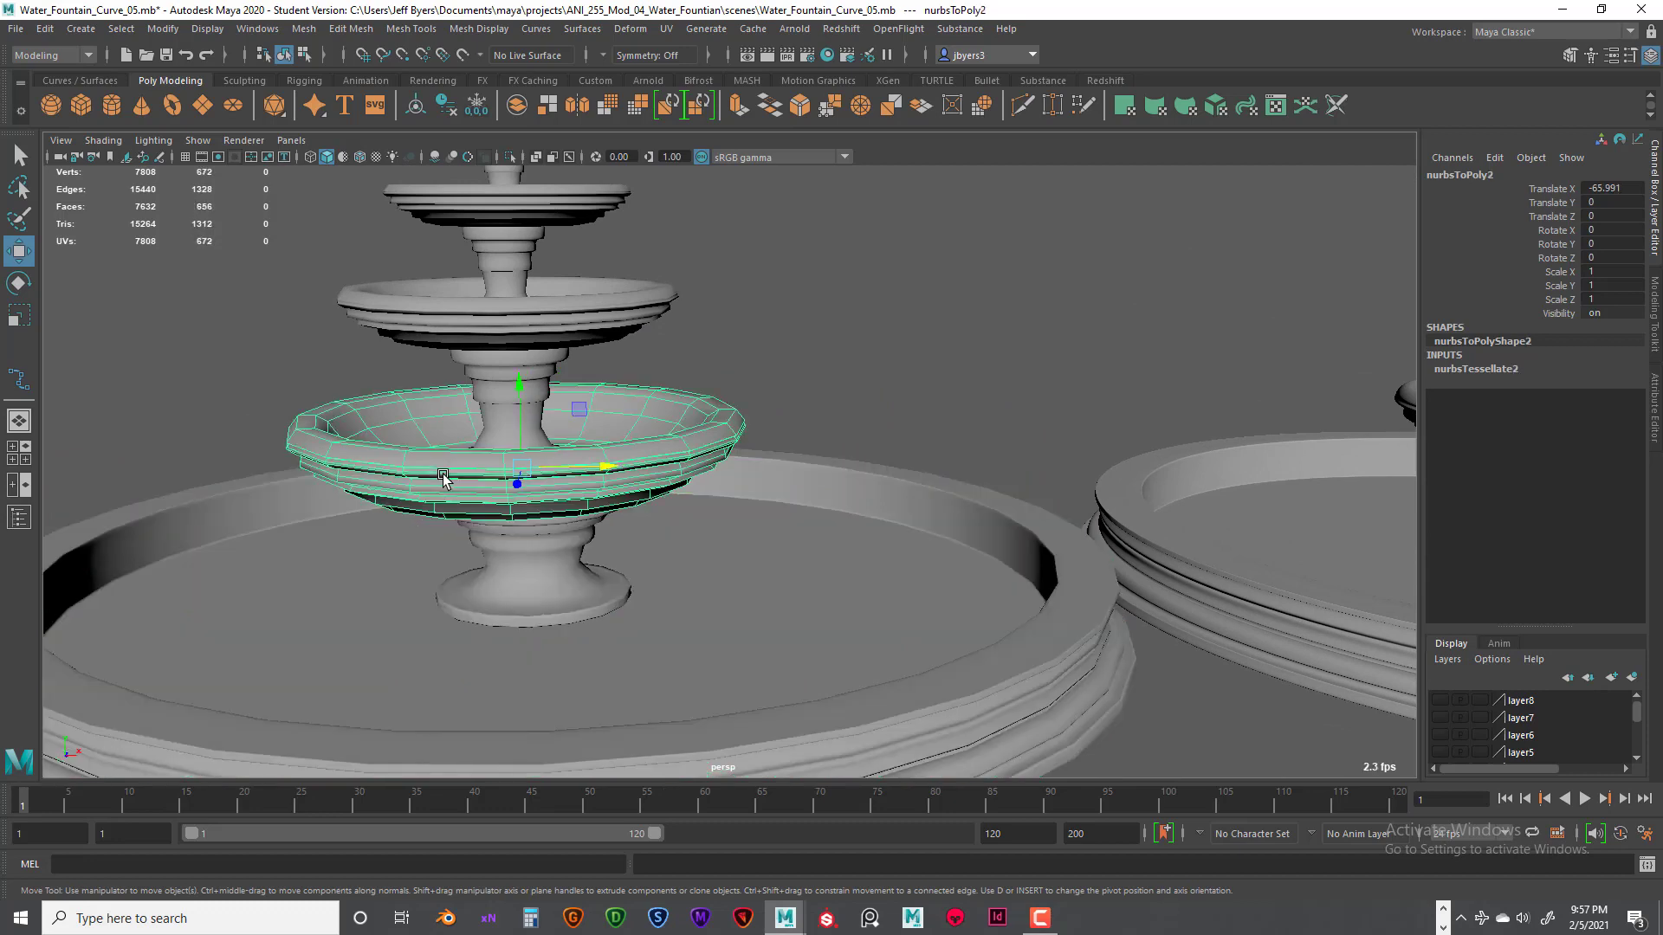
pyautogui.click(495, 381)
pyautogui.click(509, 276)
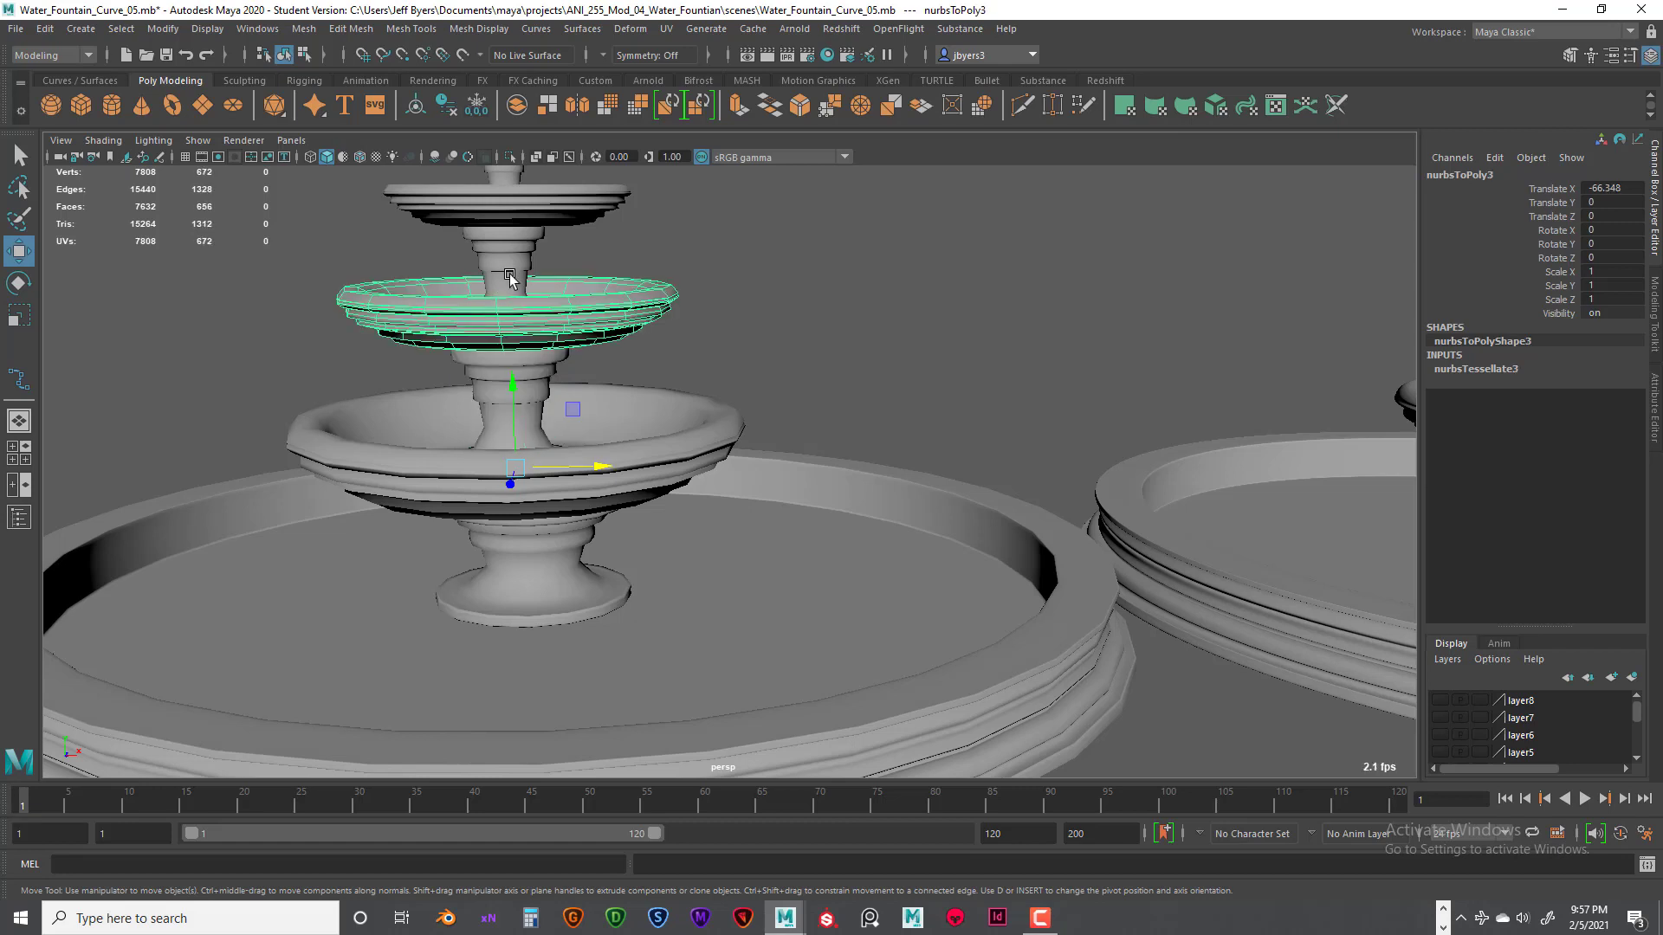
pyautogui.click(511, 252)
pyautogui.click(505, 193)
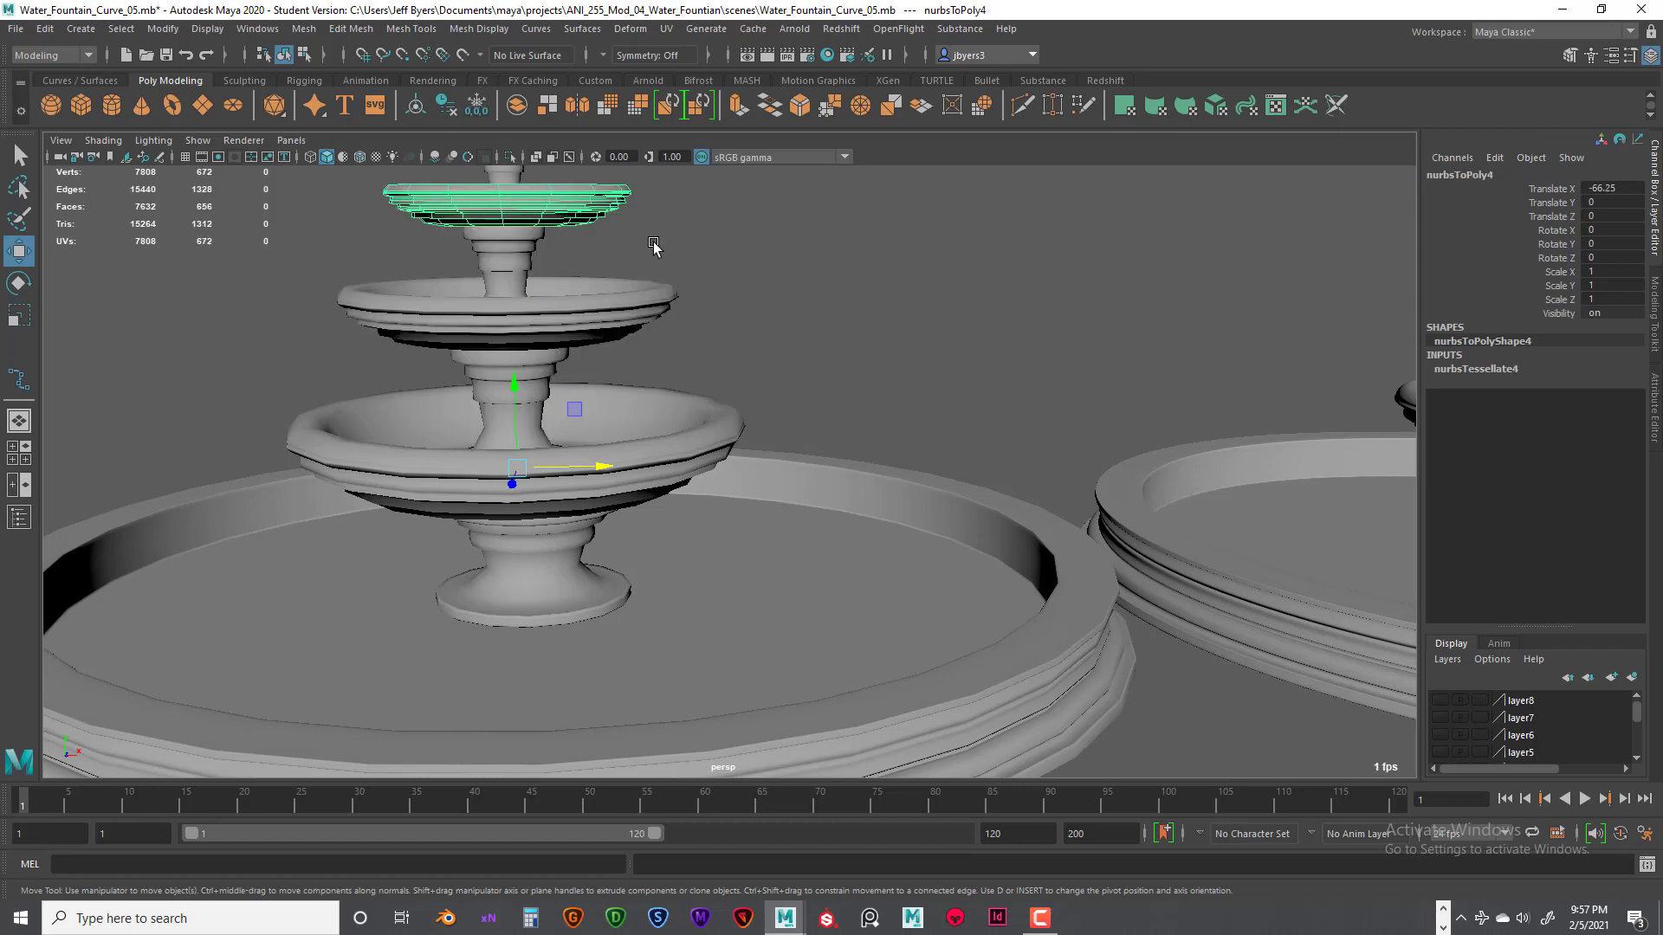
pyautogui.keyDown('alt'); pyautogui.moveTo(650, 242); pyautogui.dragTo(671, 405, button='middle'); pyautogui.keyUp('alt')
pyautogui.click(534, 310)
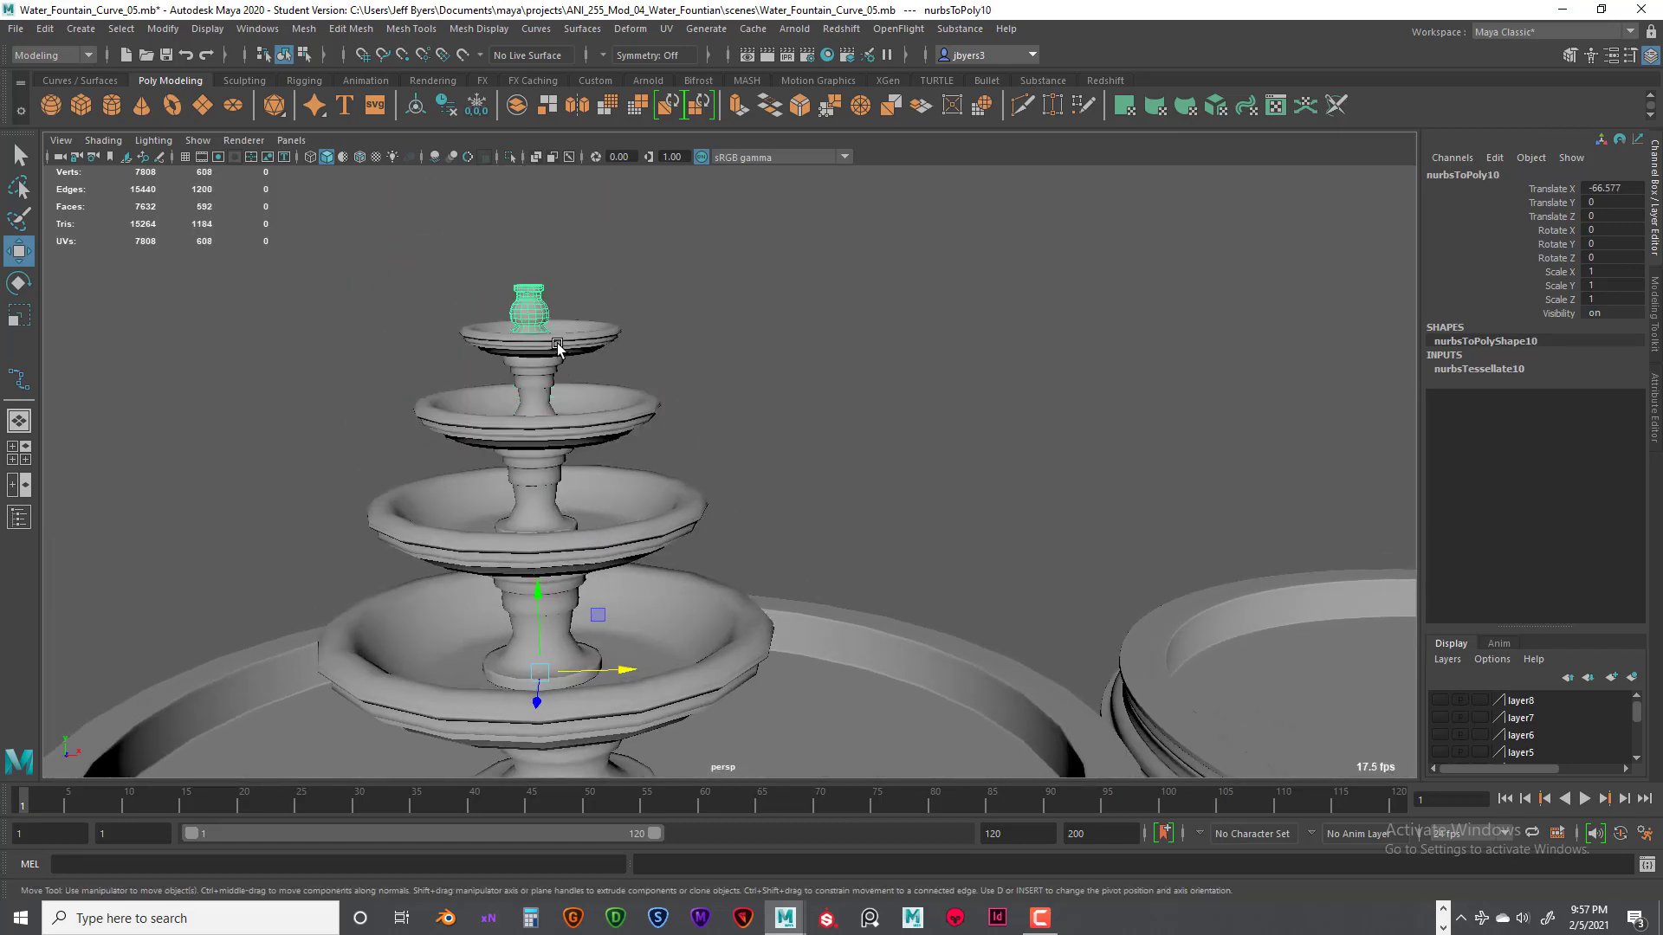
pyautogui.click(558, 346)
pyautogui.click(706, 356)
pyautogui.click(522, 300)
pyautogui.scroll(5, 754, 355)
pyautogui.scroll(-6, 707, 334)
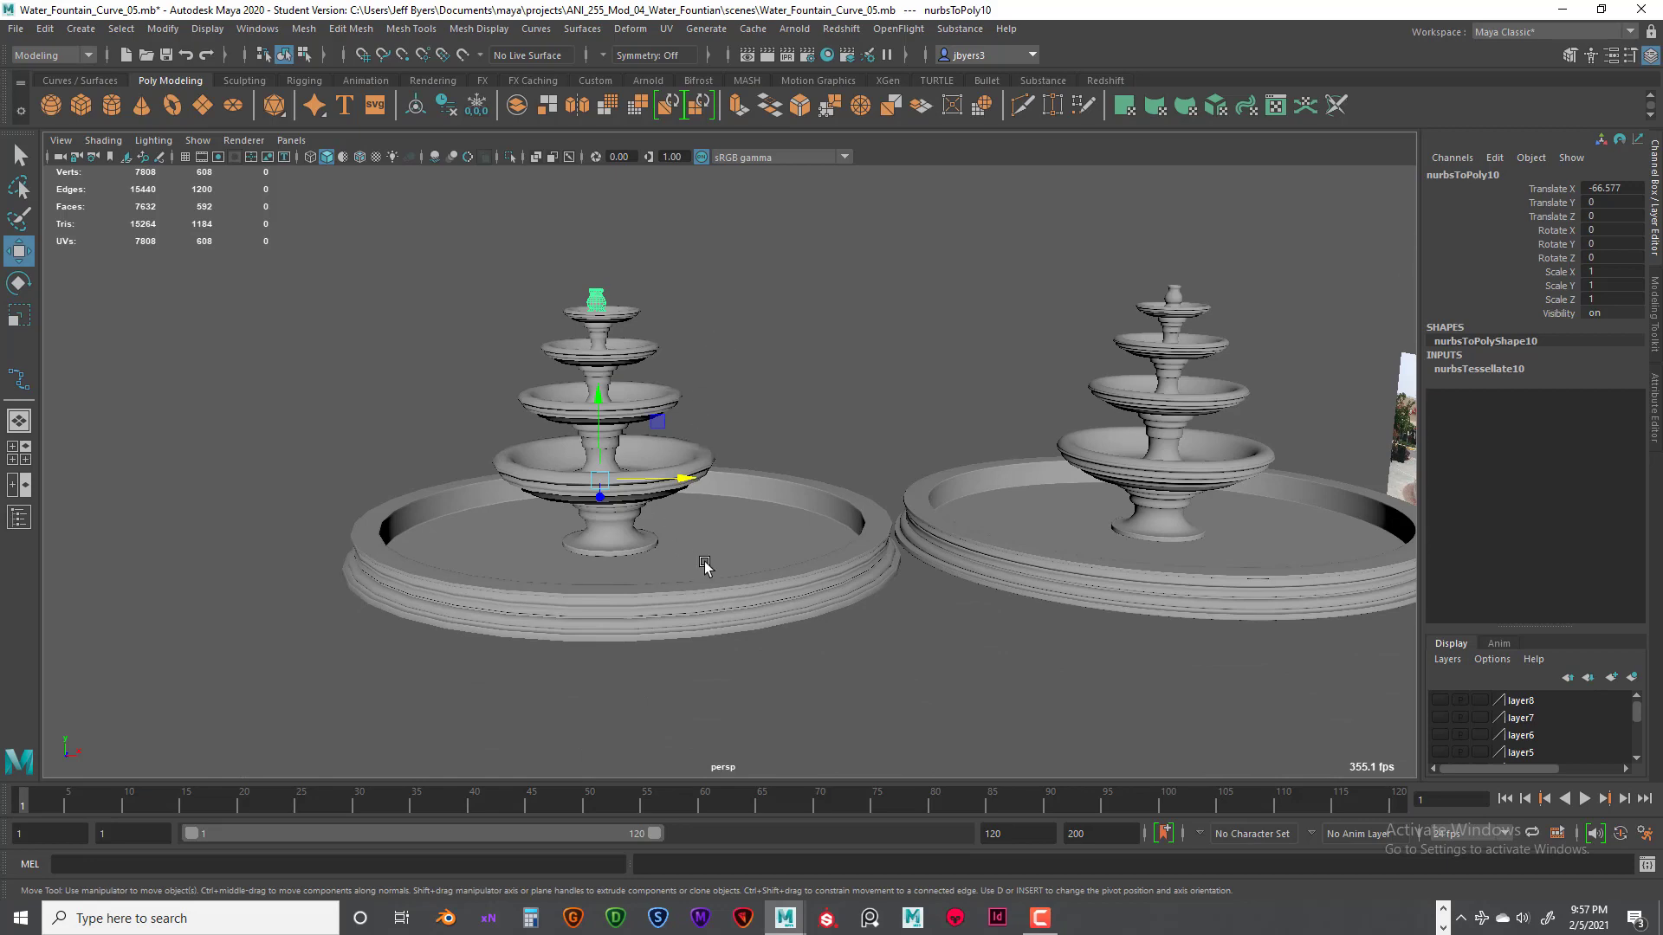
# Step: Add the original NURBS fountain's surfaces to a new display layer named Fountain_Surface and hide that layer
pyautogui.click(705, 565)
pyautogui.keyDown('alt'); pyautogui.moveTo(704, 564); pyautogui.dragTo(346, 555, button='middle'); pyautogui.keyUp('alt')
pyautogui.moveTo(697, 277); pyautogui.dragTo(863, 630)
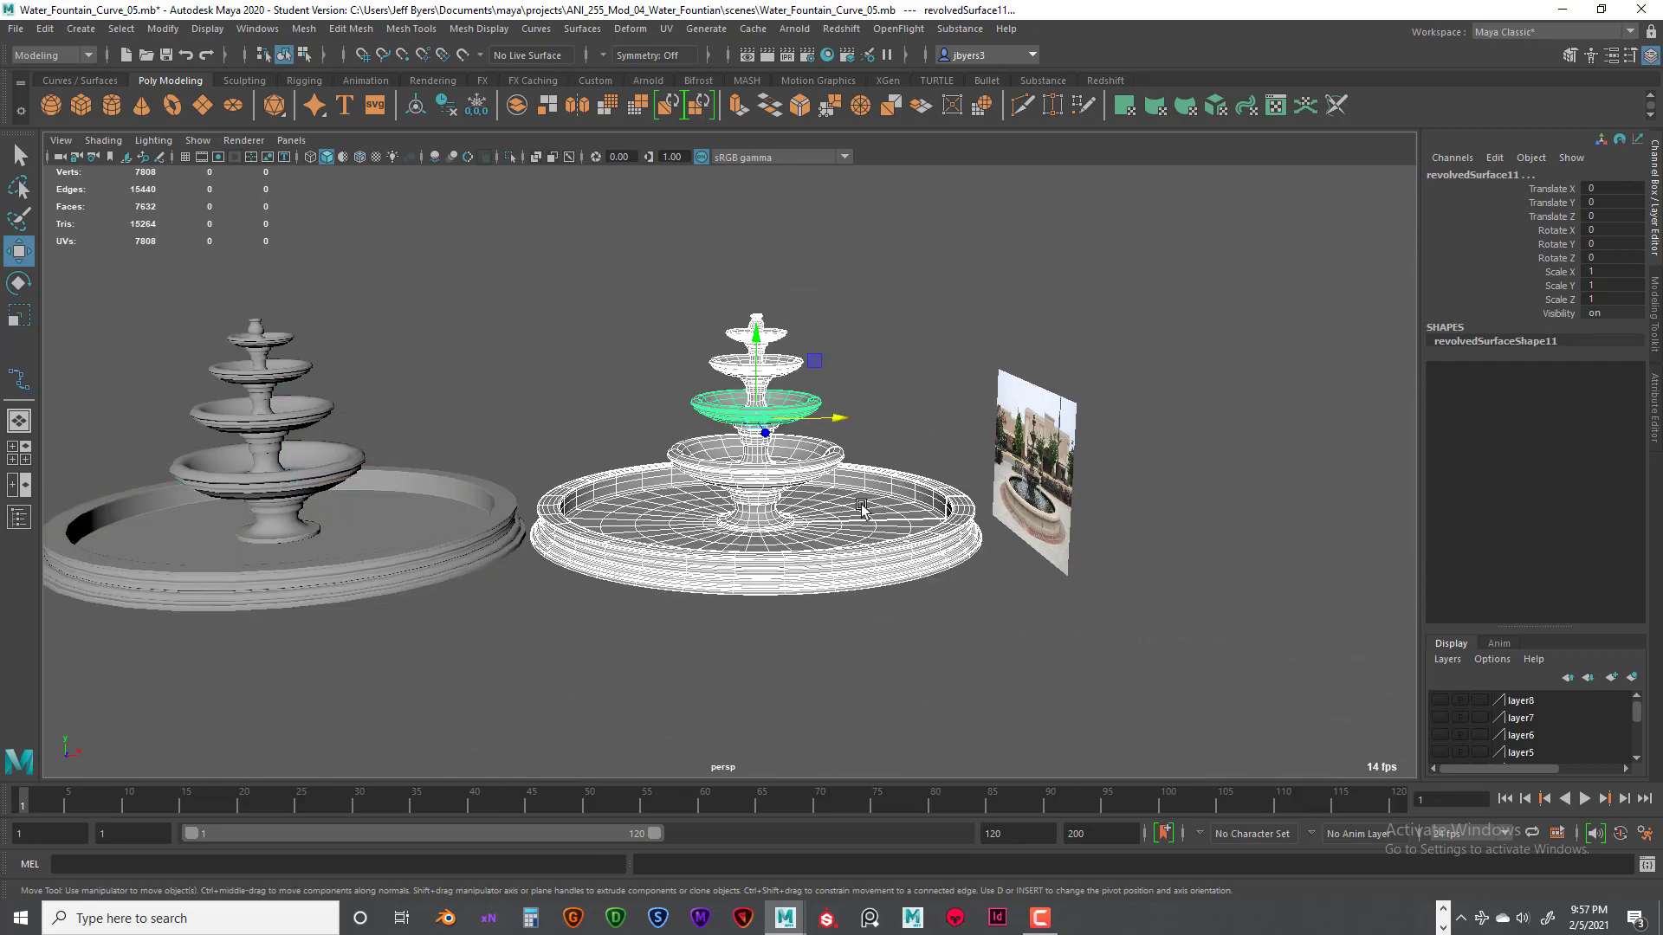
pyautogui.click(1634, 676)
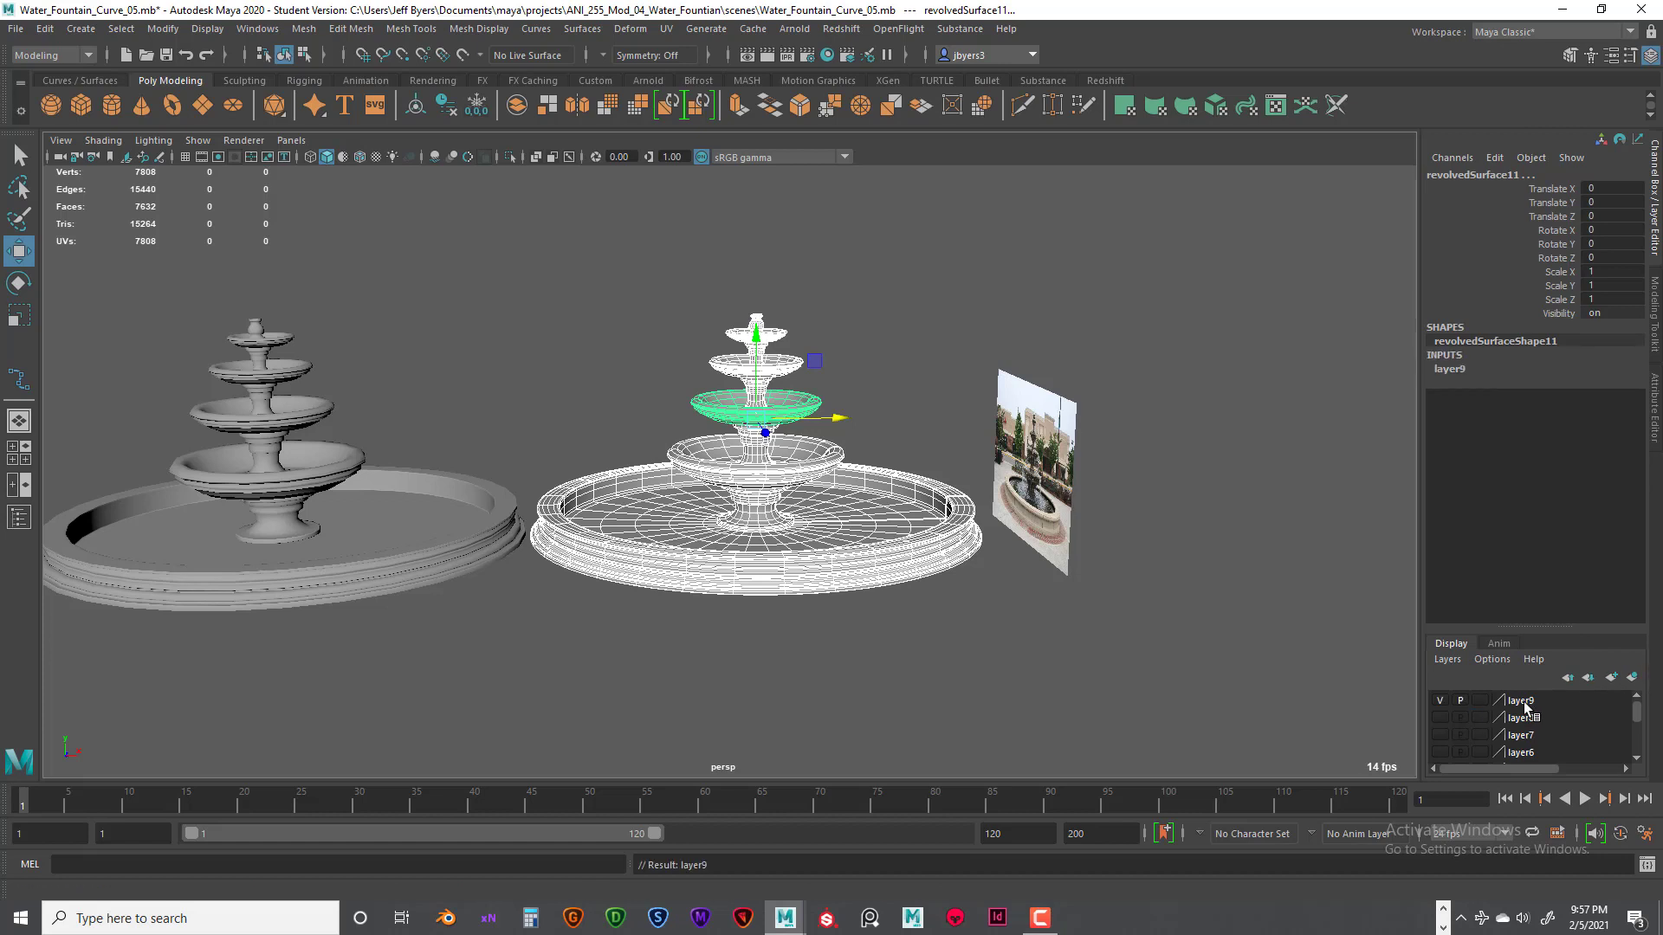
pyautogui.doubleClick(1522, 701)
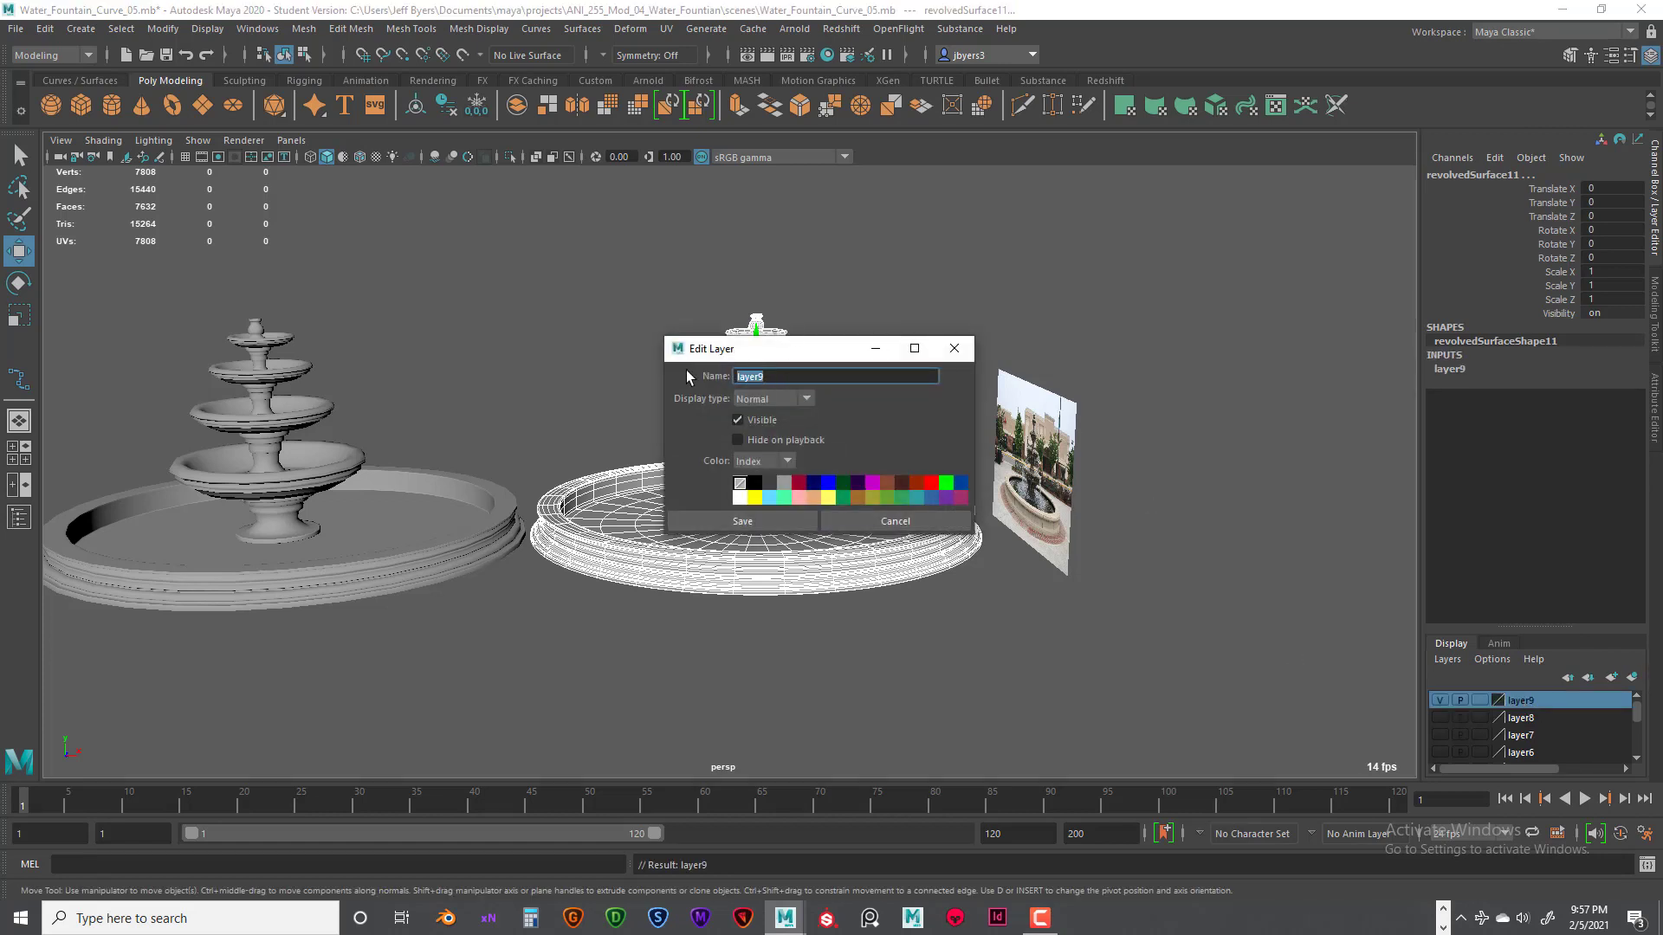
pyautogui.write('Fountain_Surface')
pyautogui.click(725, 523)
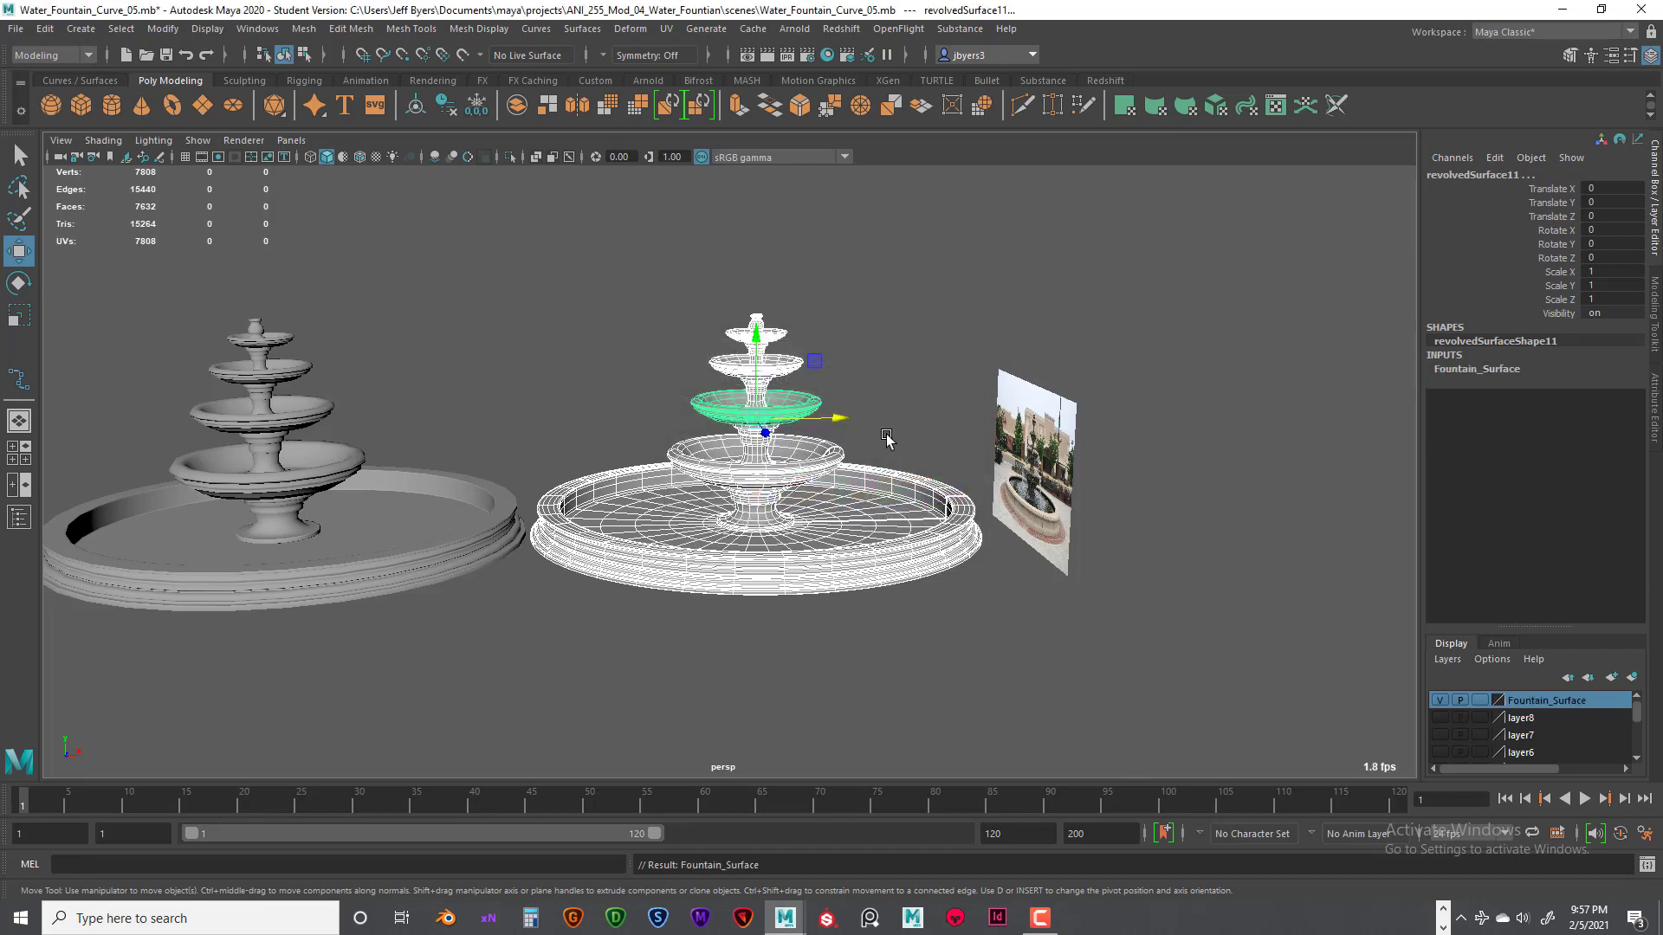
pyautogui.click(1442, 697)
pyautogui.click(684, 368)
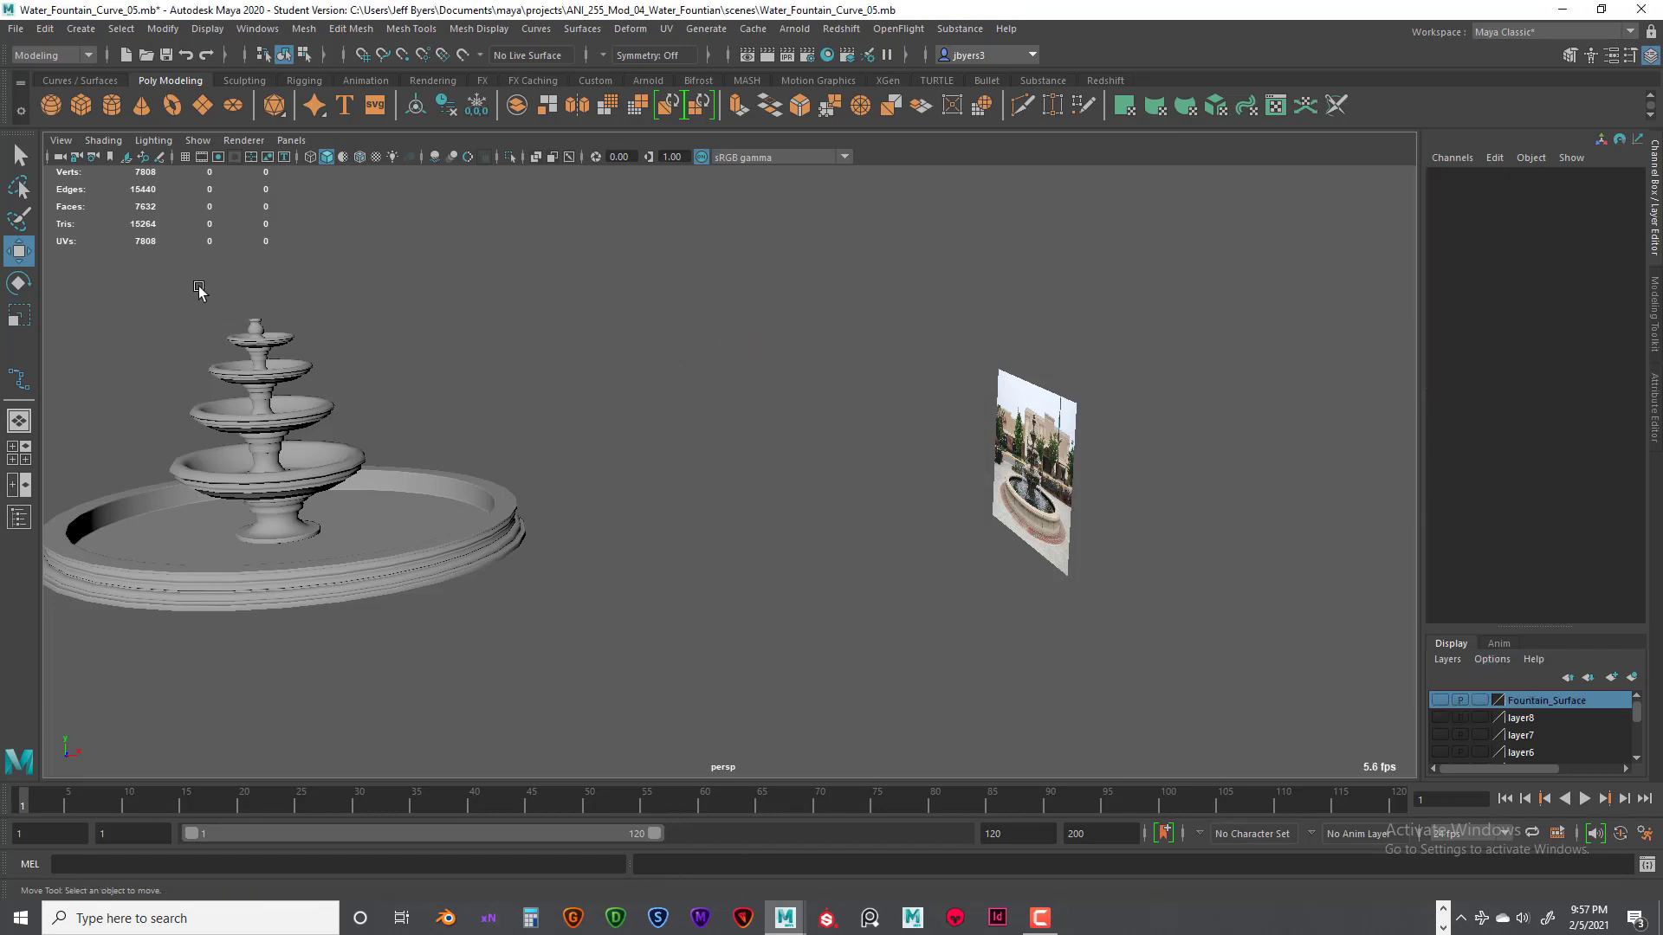
# Step: Set the translate and rotate values of all the polygon fountain meshes to 0
pyautogui.moveTo(204, 287); pyautogui.dragTo(438, 635)
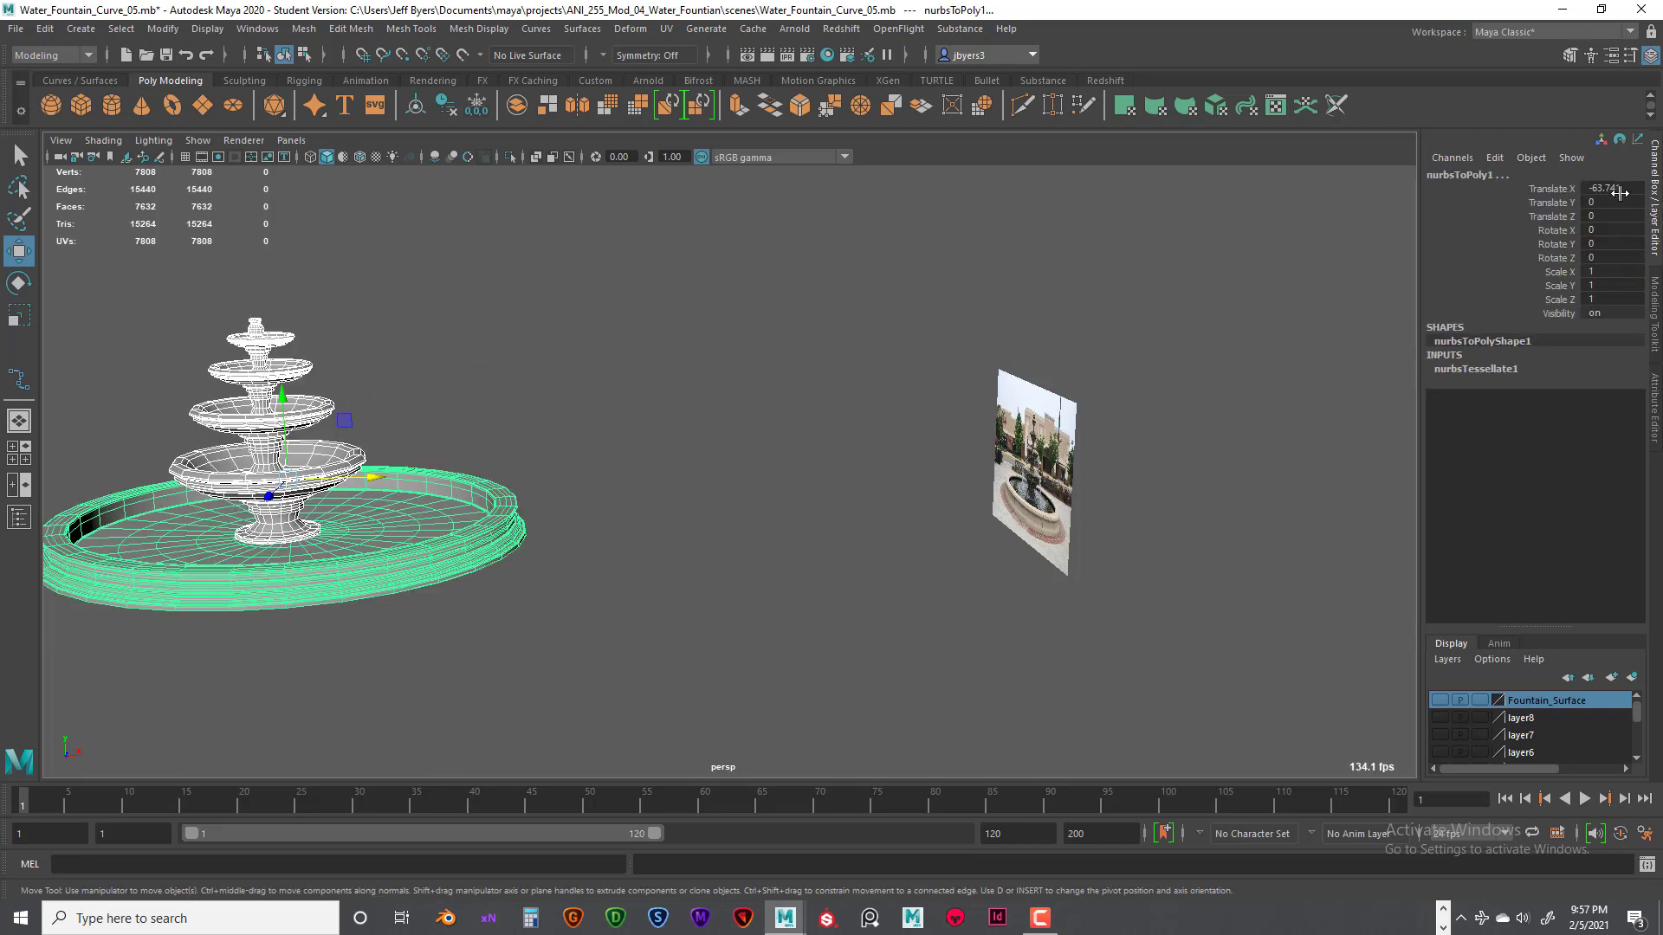
pyautogui.moveTo(1627, 187); pyautogui.dragTo(1628, 255)
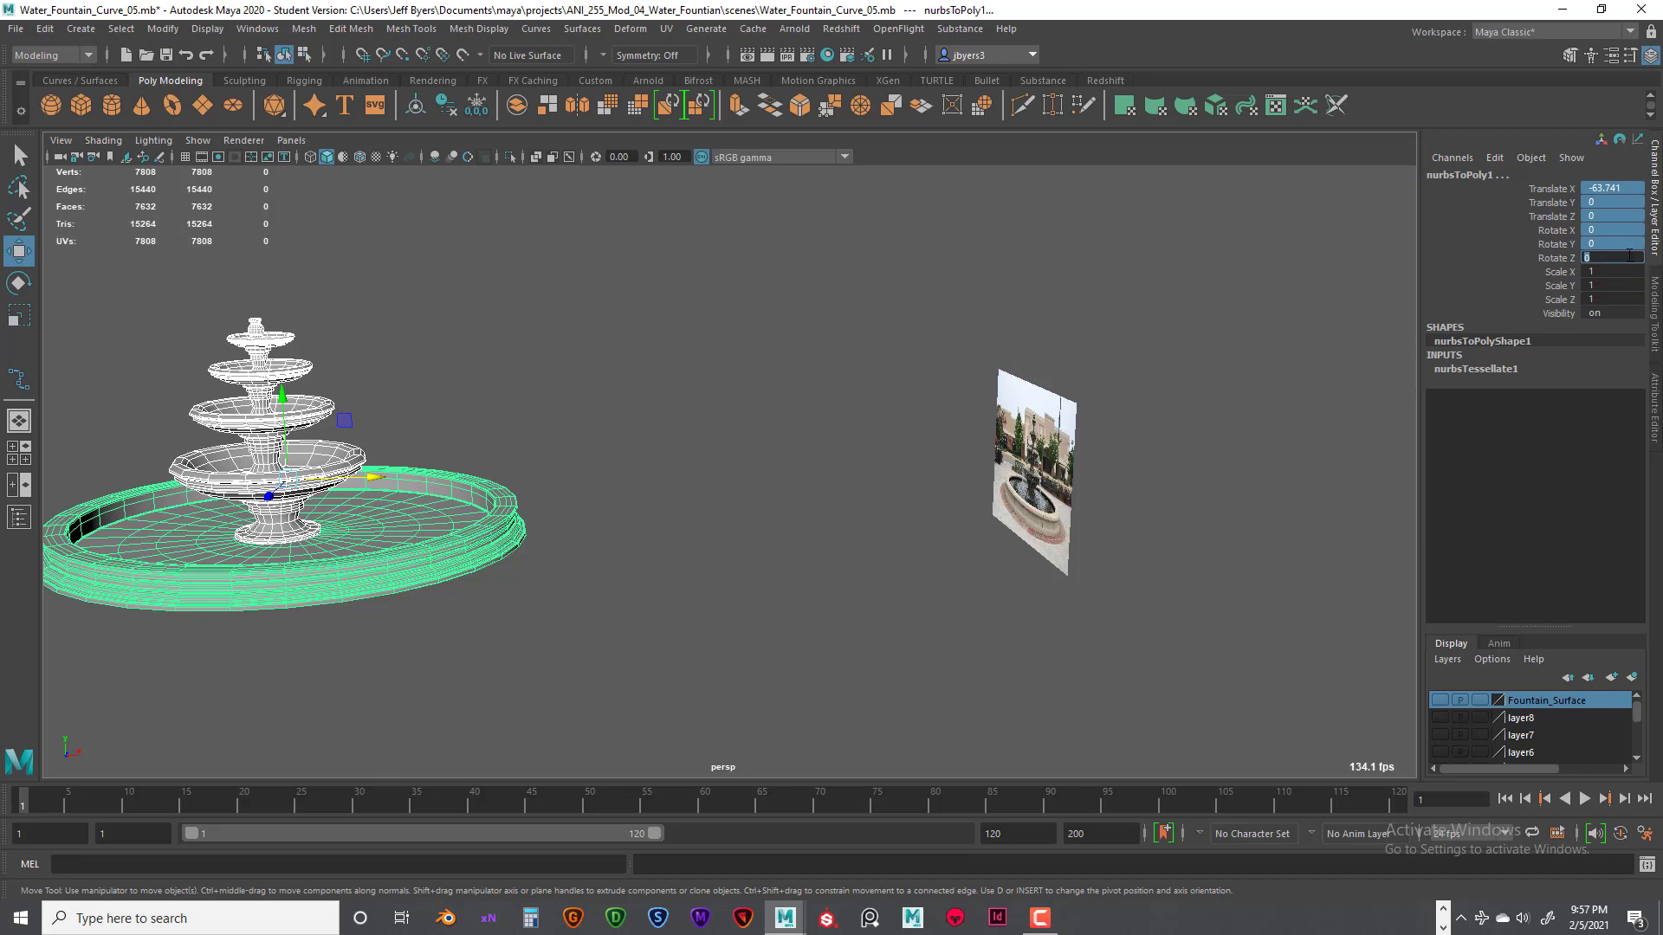
pyautogui.press('Return')
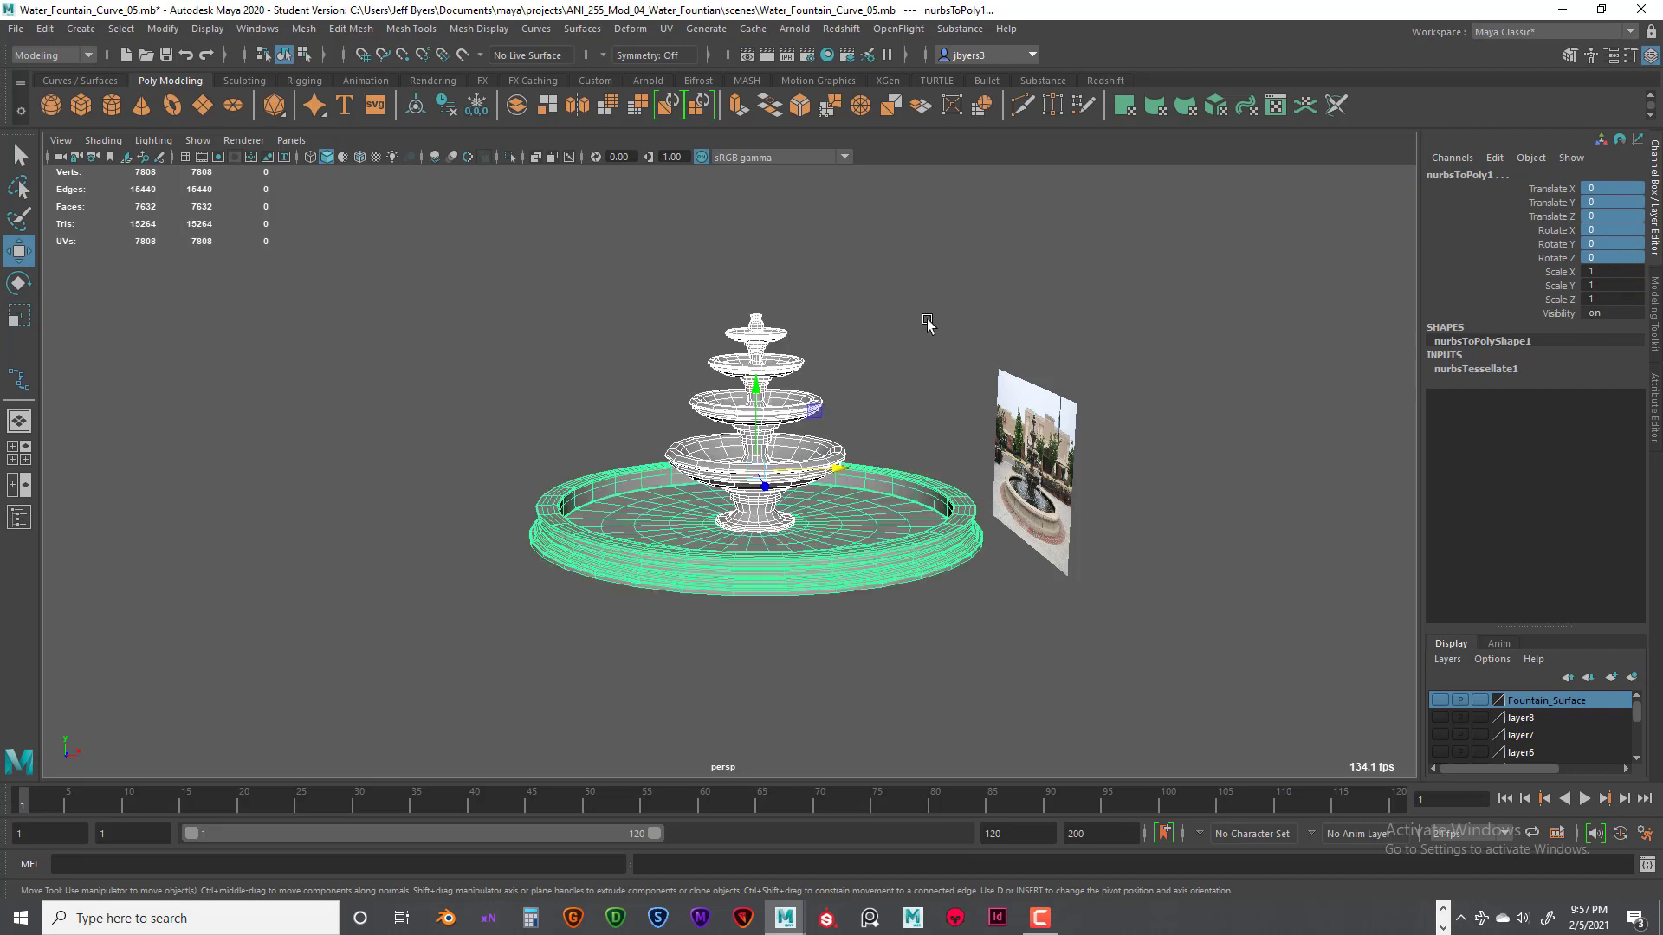
pyautogui.click(920, 413)
# Step: Examine the polygon fountain's alignment at the origin from several angles, checking its tiers and basin
pyautogui.scroll(6, 916, 461)
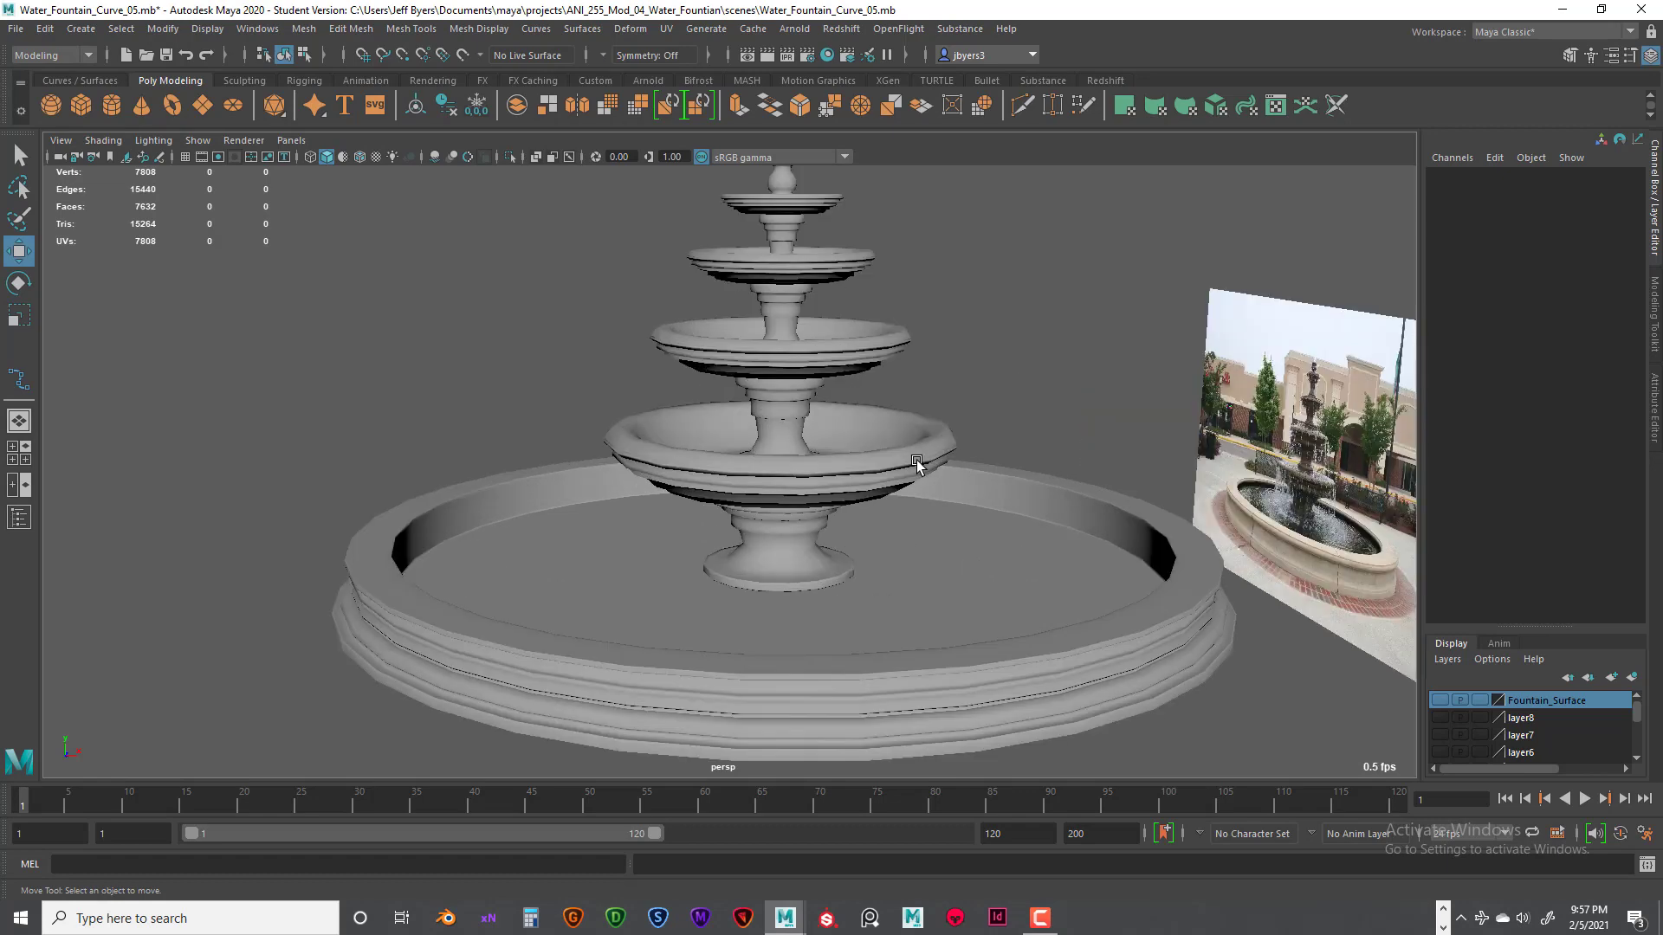
pyautogui.moveTo(916, 461)
pyautogui.keyDown('alt'); pyautogui.mouseDown()
pyautogui.moveTo(944, 400)
pyautogui.moveTo(924, 410)
pyautogui.moveTo(970, 454)
pyautogui.moveTo(829, 395)
pyautogui.moveTo(915, 454)
pyautogui.mouseUp(); pyautogui.keyUp('alt')
pyautogui.click(761, 490)
pyautogui.click(854, 461)
pyautogui.click(710, 403)
pyautogui.click(745, 264)
pyautogui.scroll(-4, 877, 423)
pyautogui.keyDown('alt'); pyautogui.moveTo(936, 452); pyautogui.dragTo(830, 363, button='middle'); pyautogui.keyUp('alt')
pyautogui.click(924, 492)
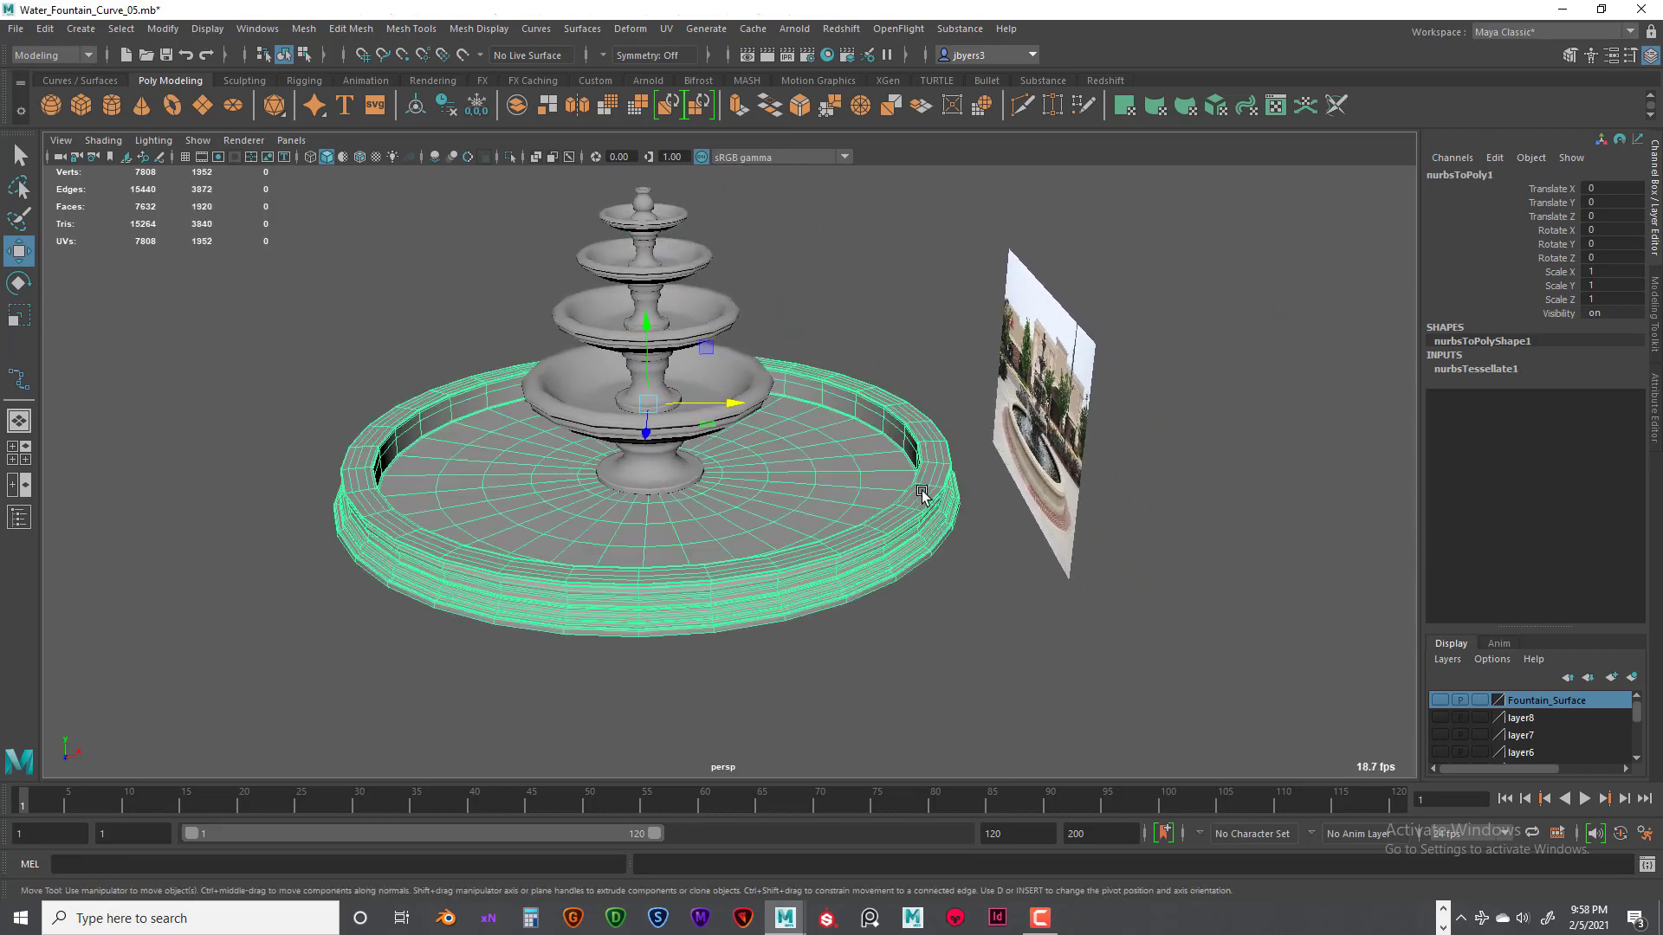
pyautogui.scroll(2, 965, 476)
pyautogui.click(935, 345)
pyautogui.keyDown('alt'); pyautogui.moveTo(926, 486); pyautogui.dragTo(885, 442); pyautogui.keyUp('alt')
pyautogui.scroll(-3, 908, 431)
pyautogui.scroll(2, 886, 442)
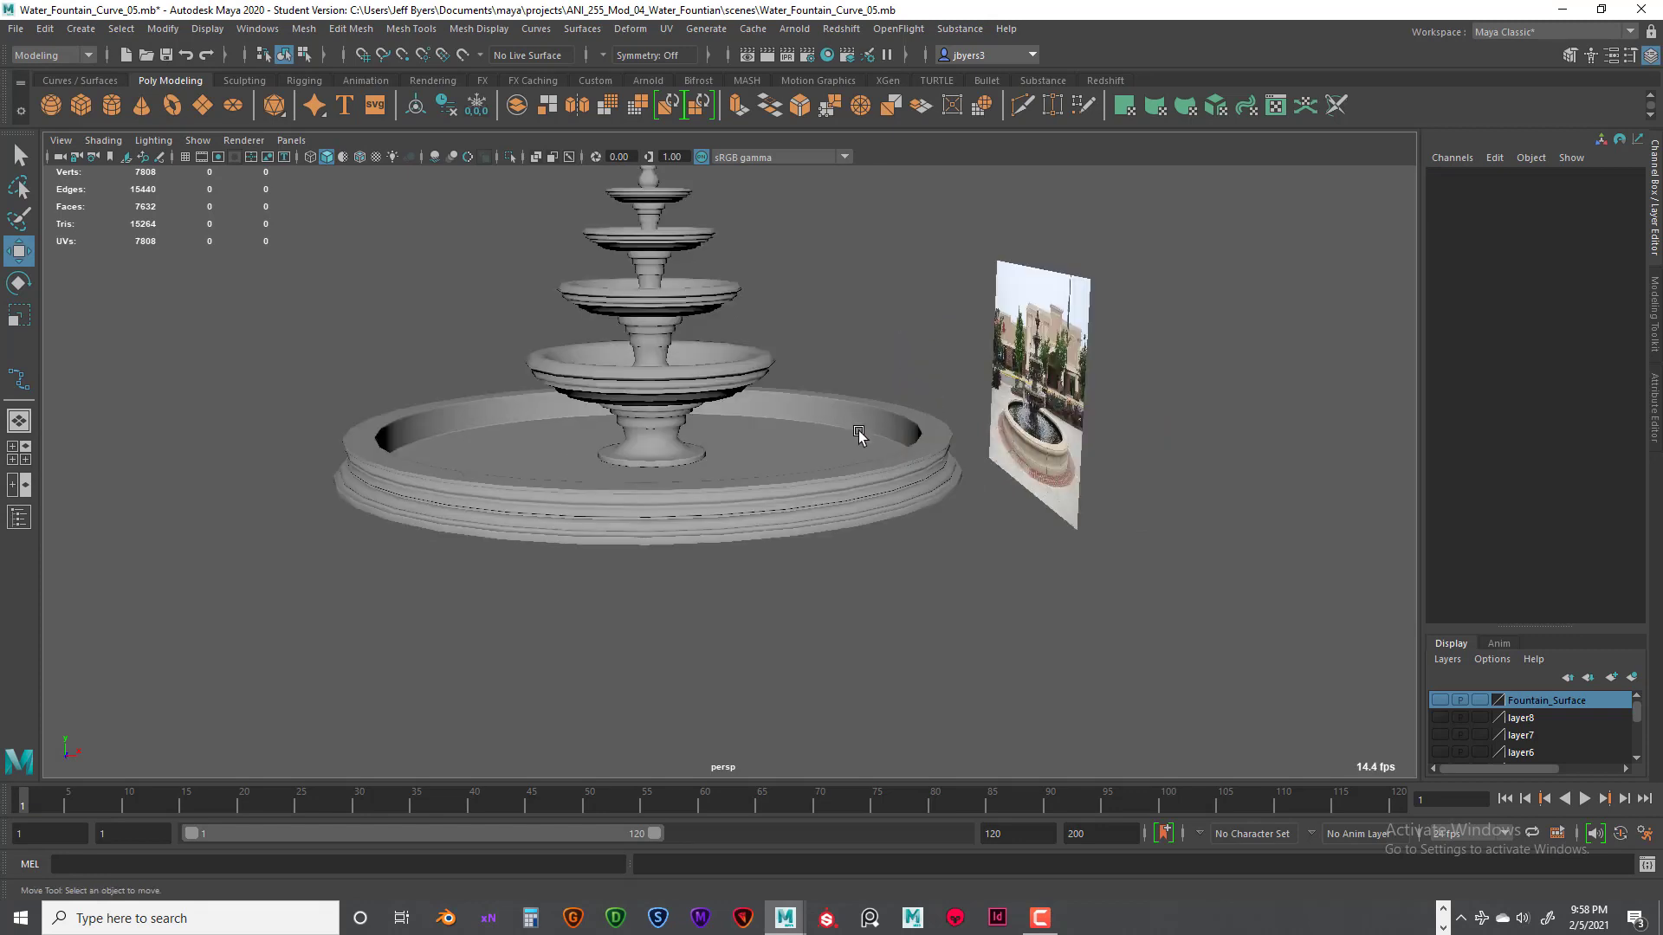
pyautogui.scroll(2, 862, 450)
# Step: Check the basin, bowl and pedestal meshes in turn, up to the smallest bowl, for faceting and placement
pyautogui.click(874, 439)
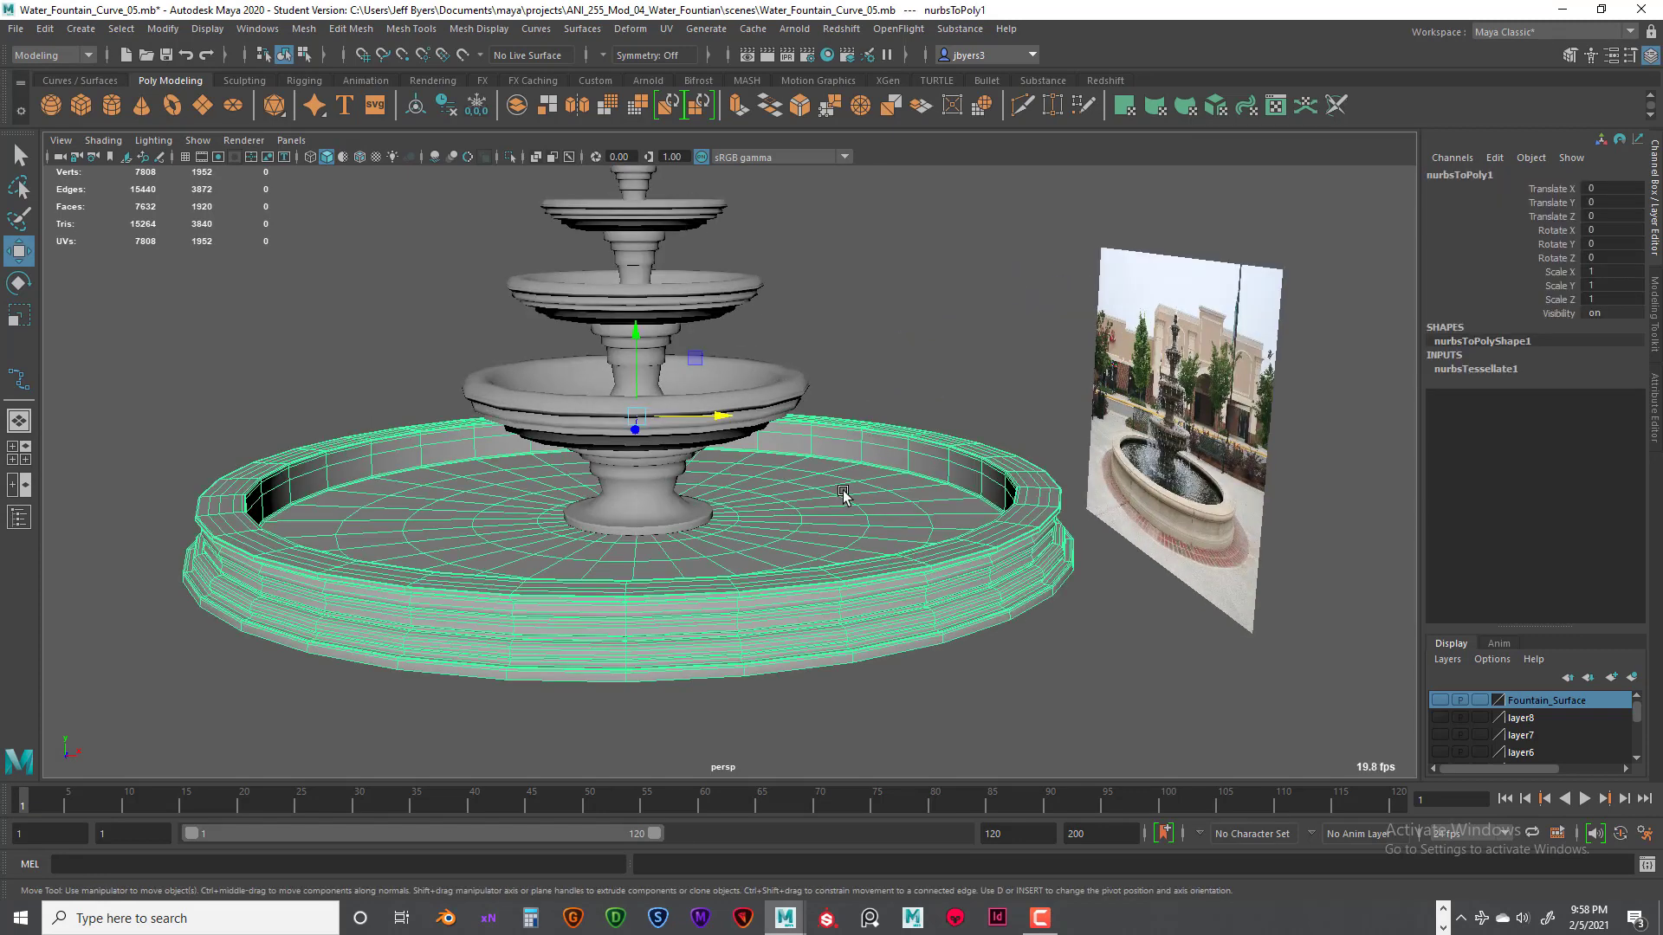
pyautogui.click(777, 394)
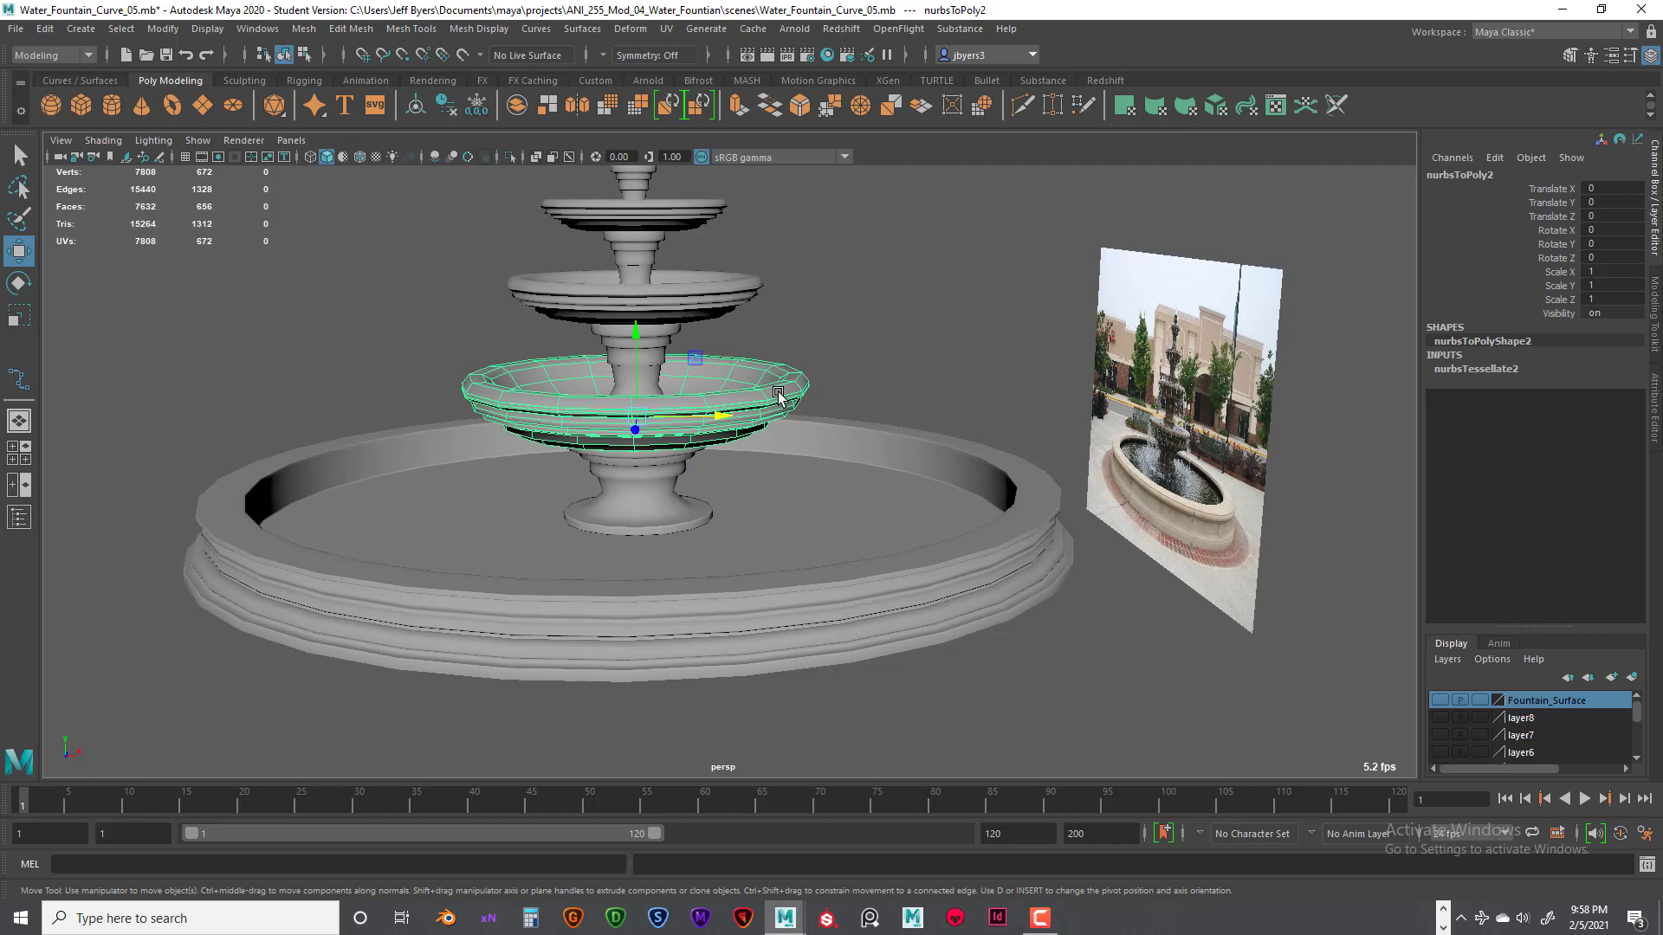
pyautogui.click(660, 345)
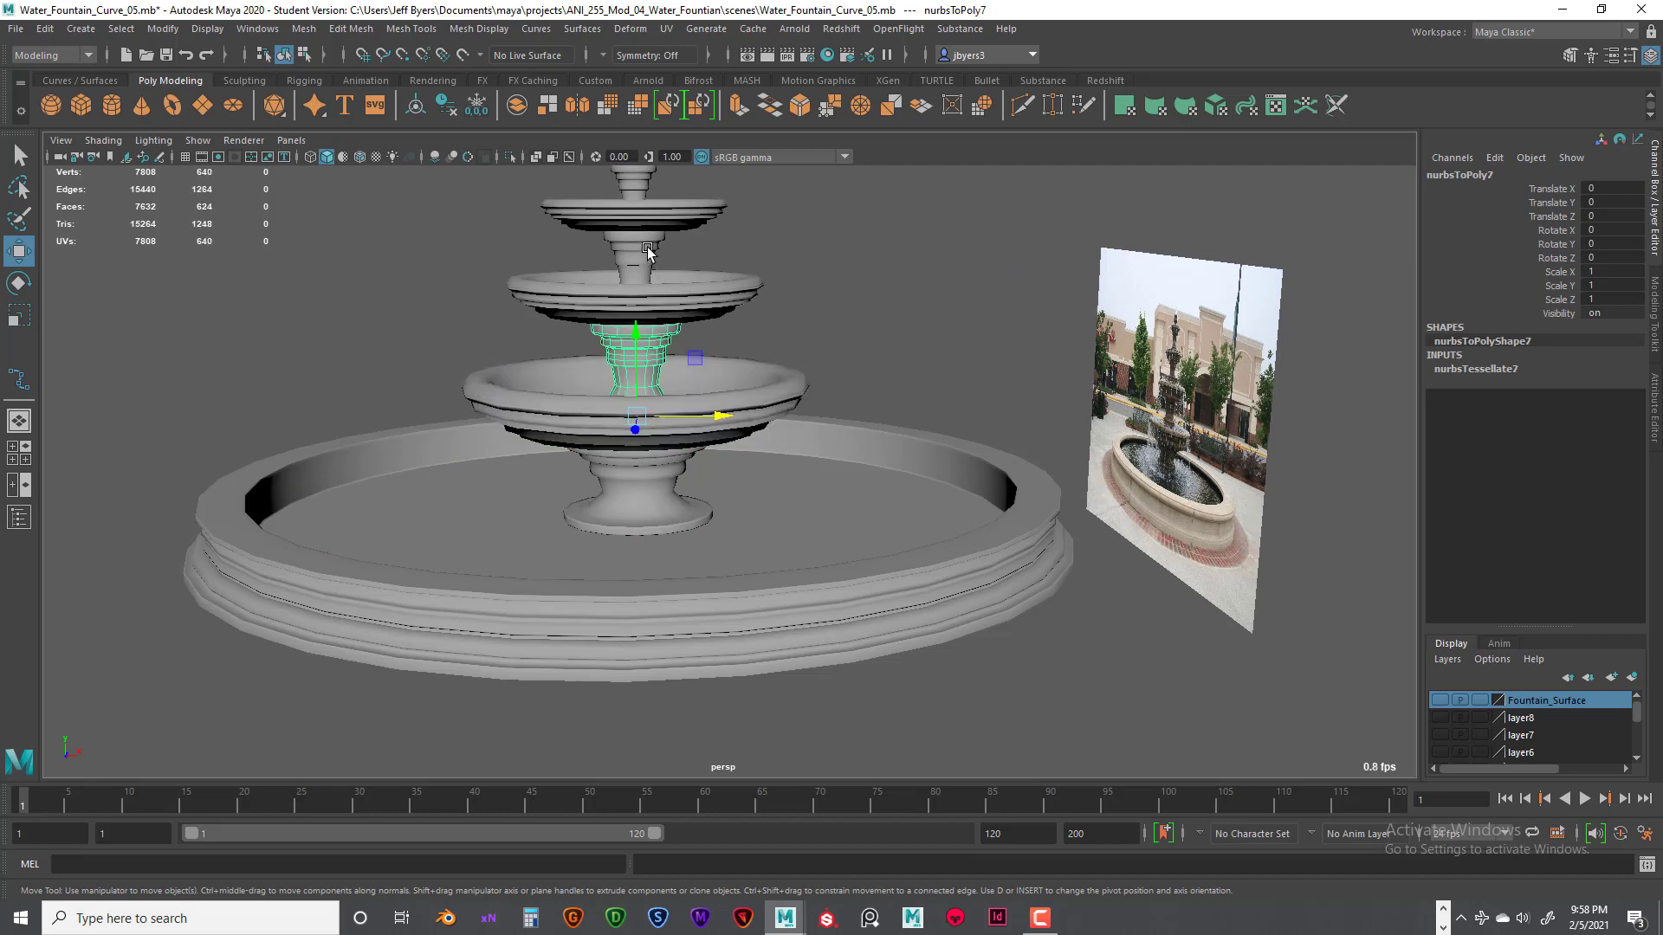
pyautogui.click(647, 251)
pyautogui.click(648, 186)
pyautogui.keyDown('alt'); pyautogui.moveTo(732, 208); pyautogui.dragTo(673, 283); pyautogui.keyUp('alt')
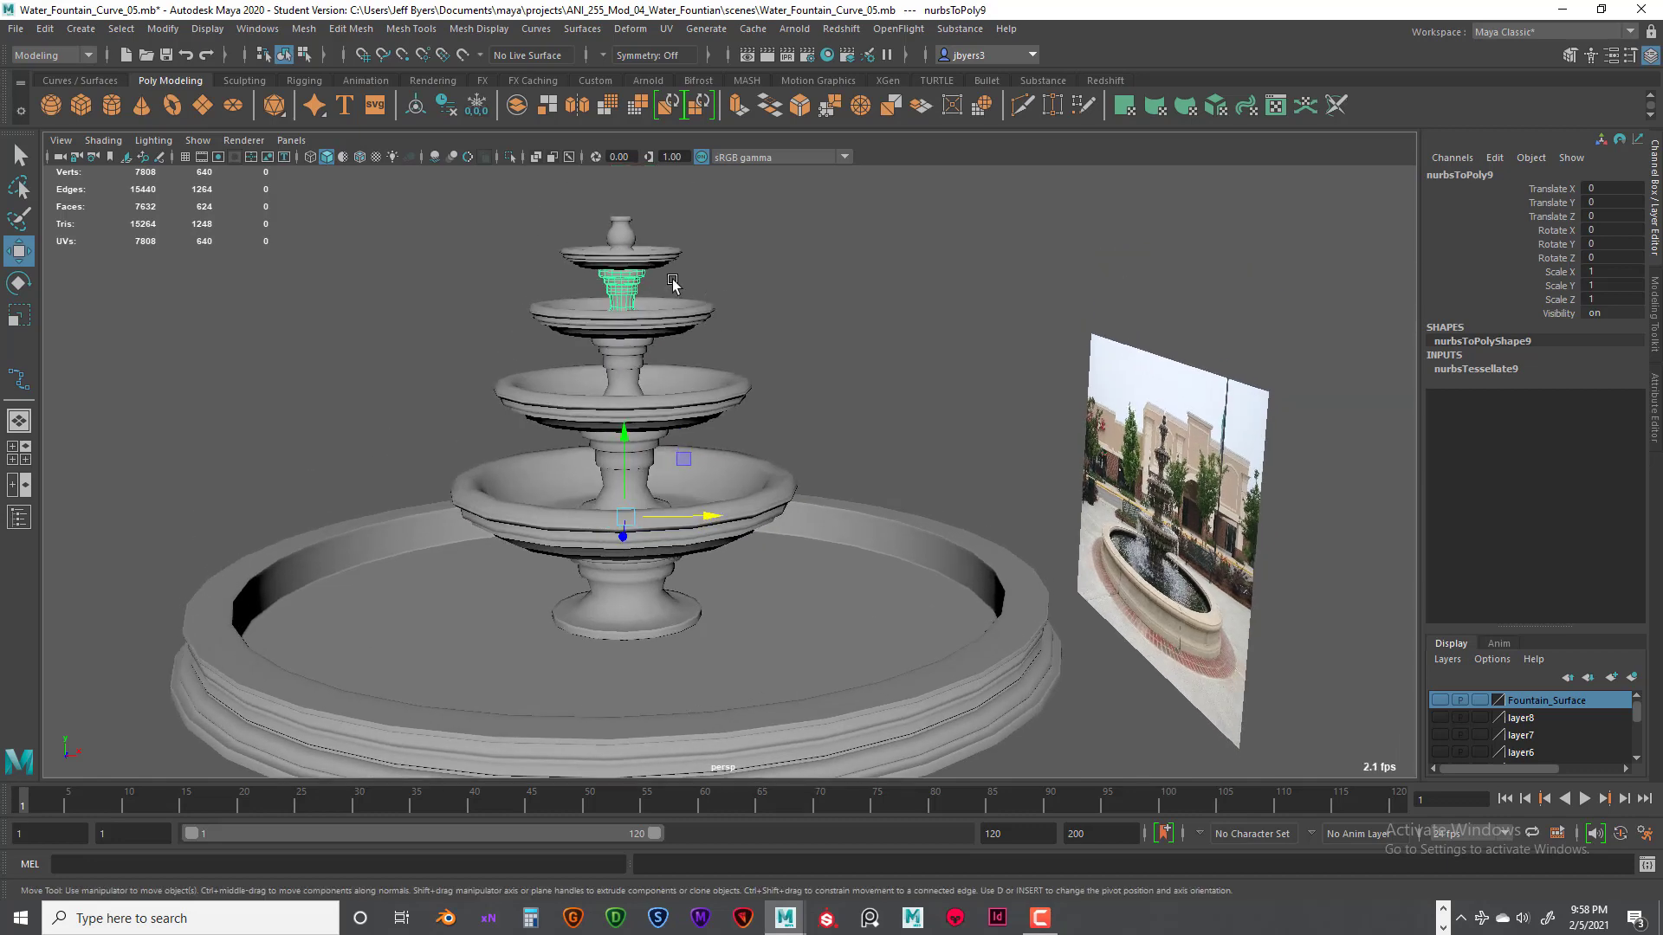
pyautogui.click(623, 251)
pyautogui.keyDown('alt'); pyautogui.moveTo(725, 347); pyautogui.dragTo(709, 363); pyautogui.keyUp('alt')
pyautogui.scroll(3, 709, 364)
pyautogui.keyDown('alt'); pyautogui.moveTo(709, 364); pyautogui.dragTo(738, 252, button='middle'); pyautogui.keyUp('alt')
pyautogui.scroll(-4, 741, 381)
pyautogui.keyDown('alt'); pyautogui.moveTo(777, 458); pyautogui.dragTo(790, 457); pyautogui.keyUp('alt')
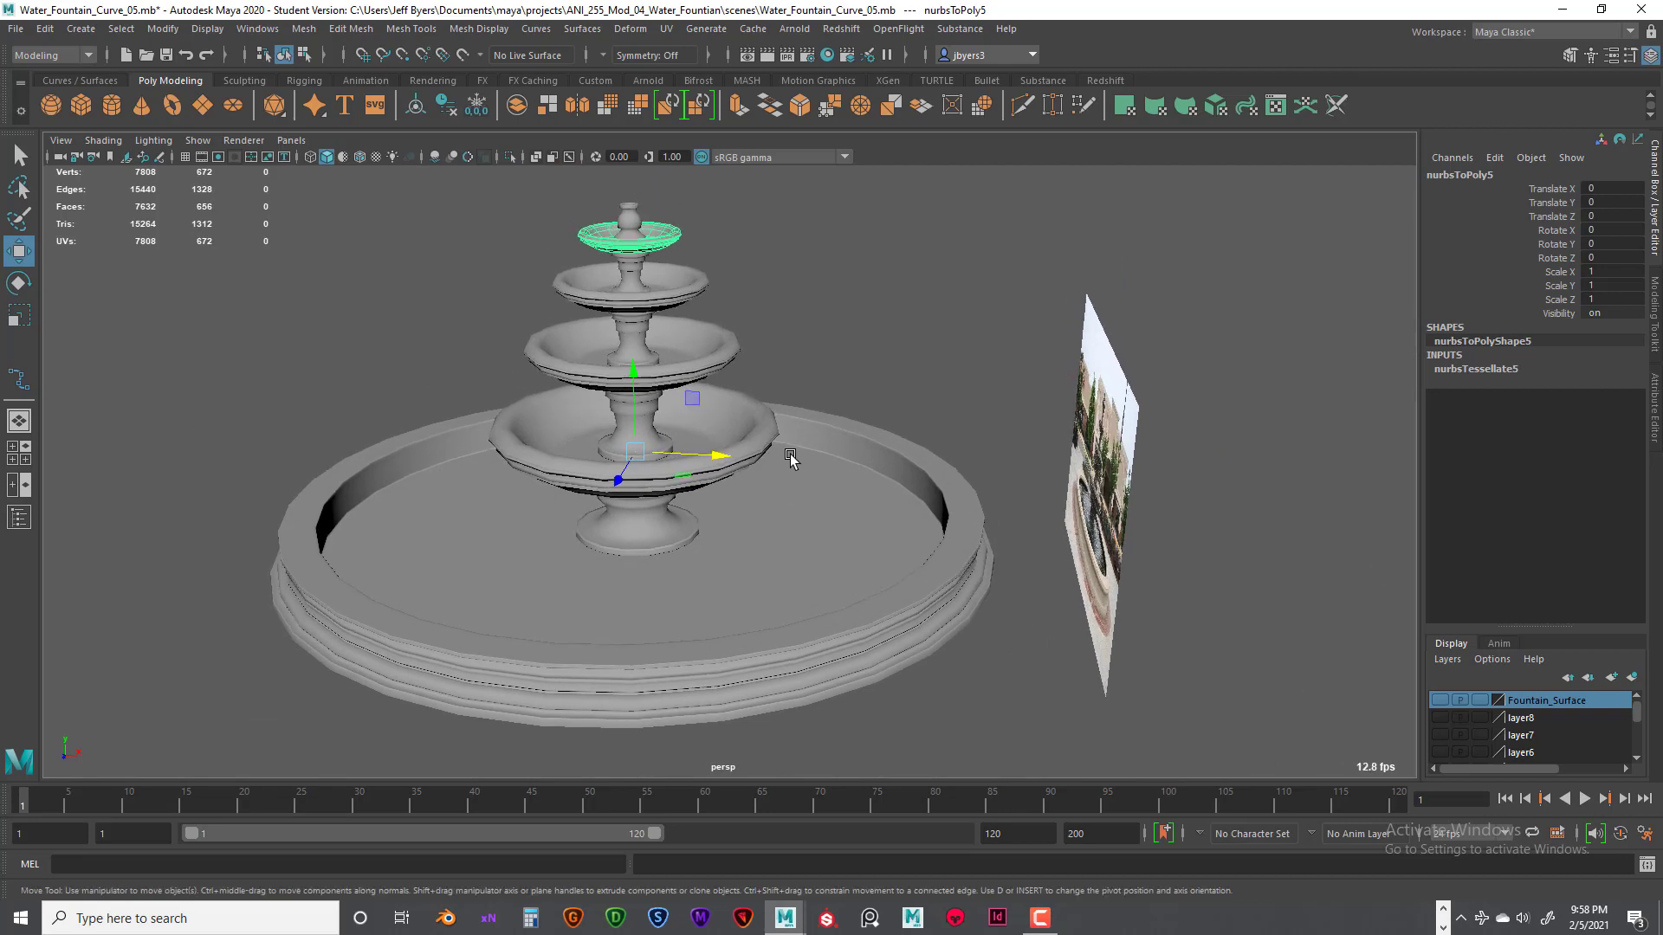
# Step: Review which parts of the polygon fountain are separate meshes, selecting the pedestals, bowls, finial and basin individually
pyautogui.click(797, 567)
pyautogui.click(655, 529)
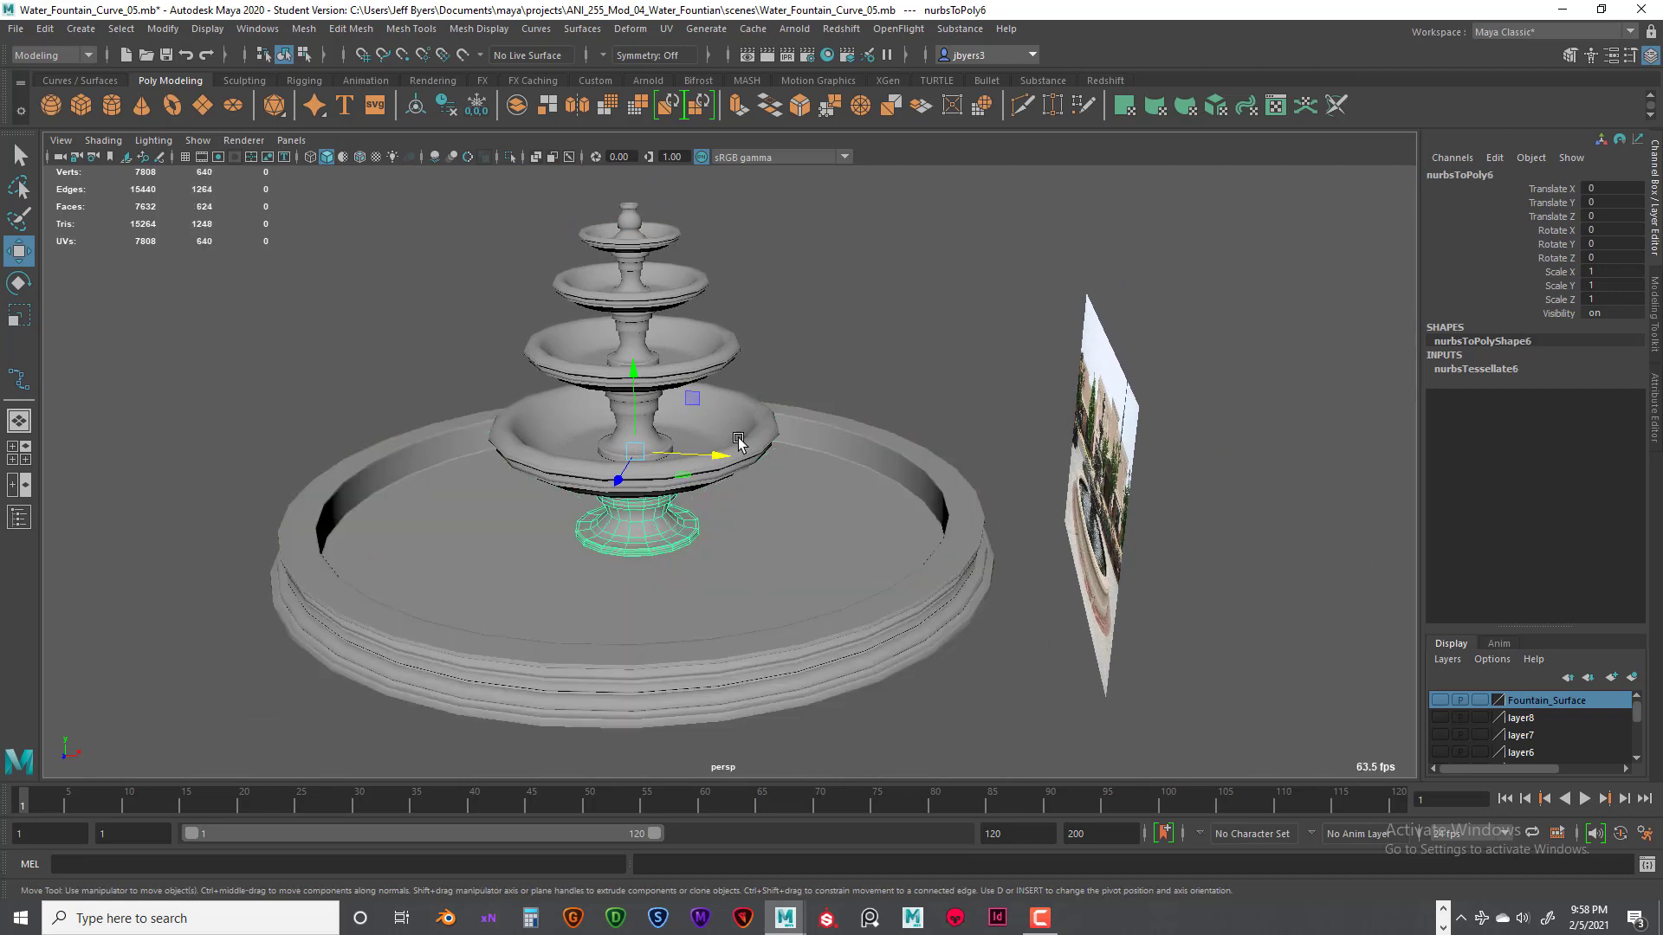
pyautogui.click(736, 442)
pyautogui.click(665, 379)
pyautogui.click(661, 346)
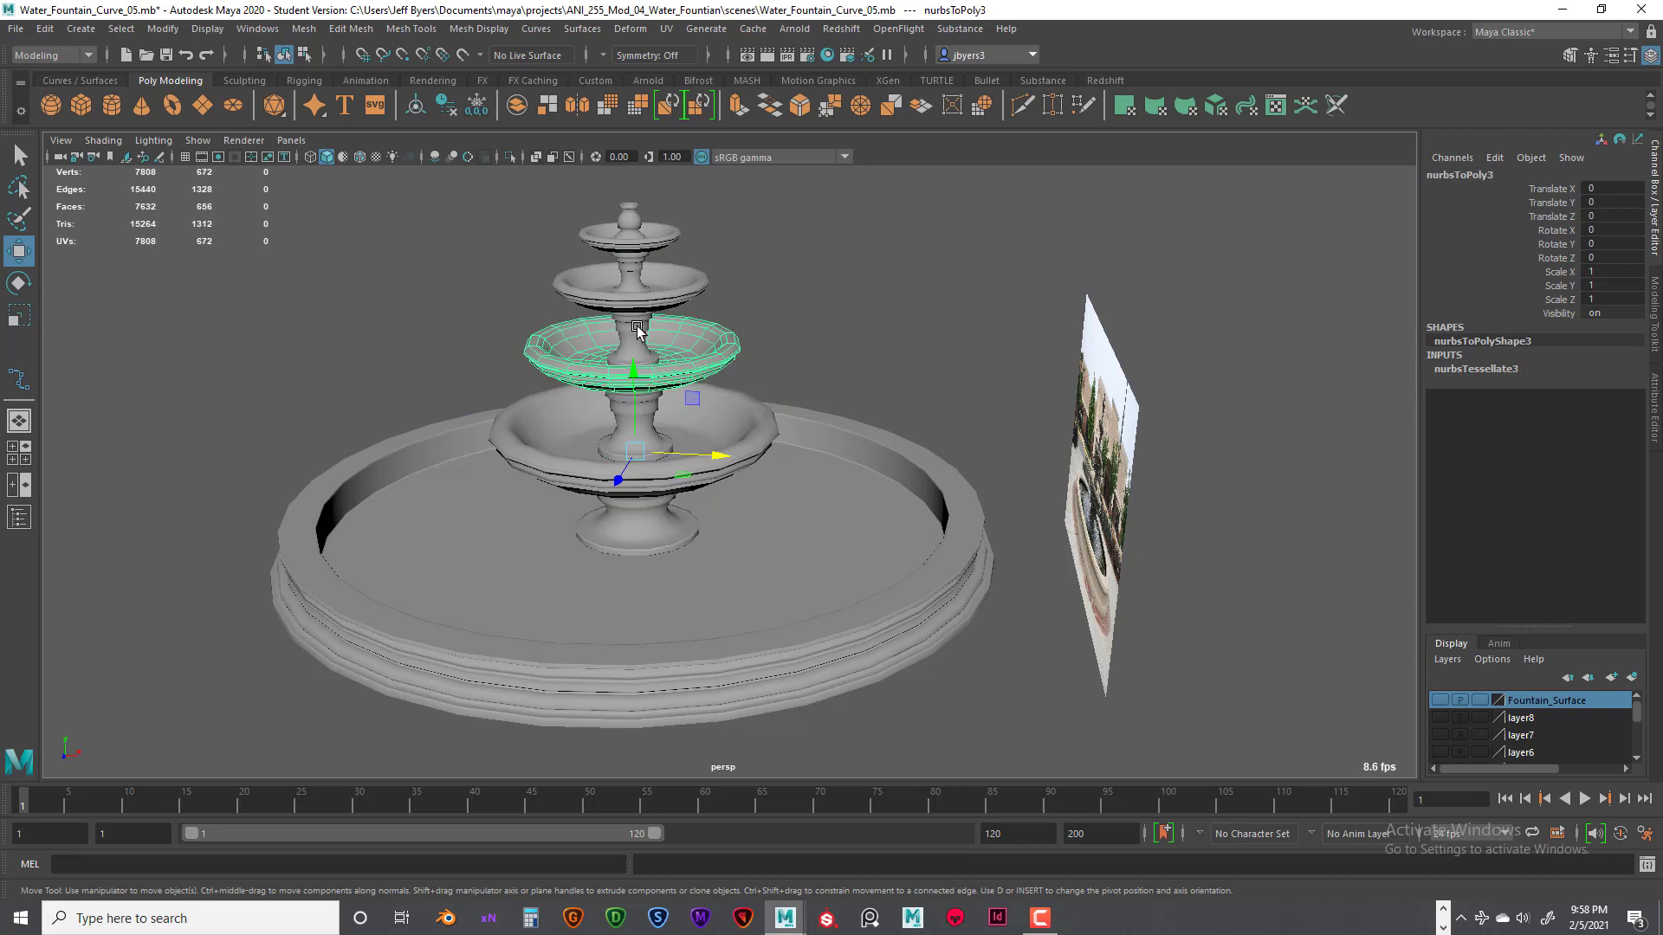
pyautogui.click(643, 314)
pyautogui.click(645, 286)
pyautogui.click(635, 251)
pyautogui.click(630, 218)
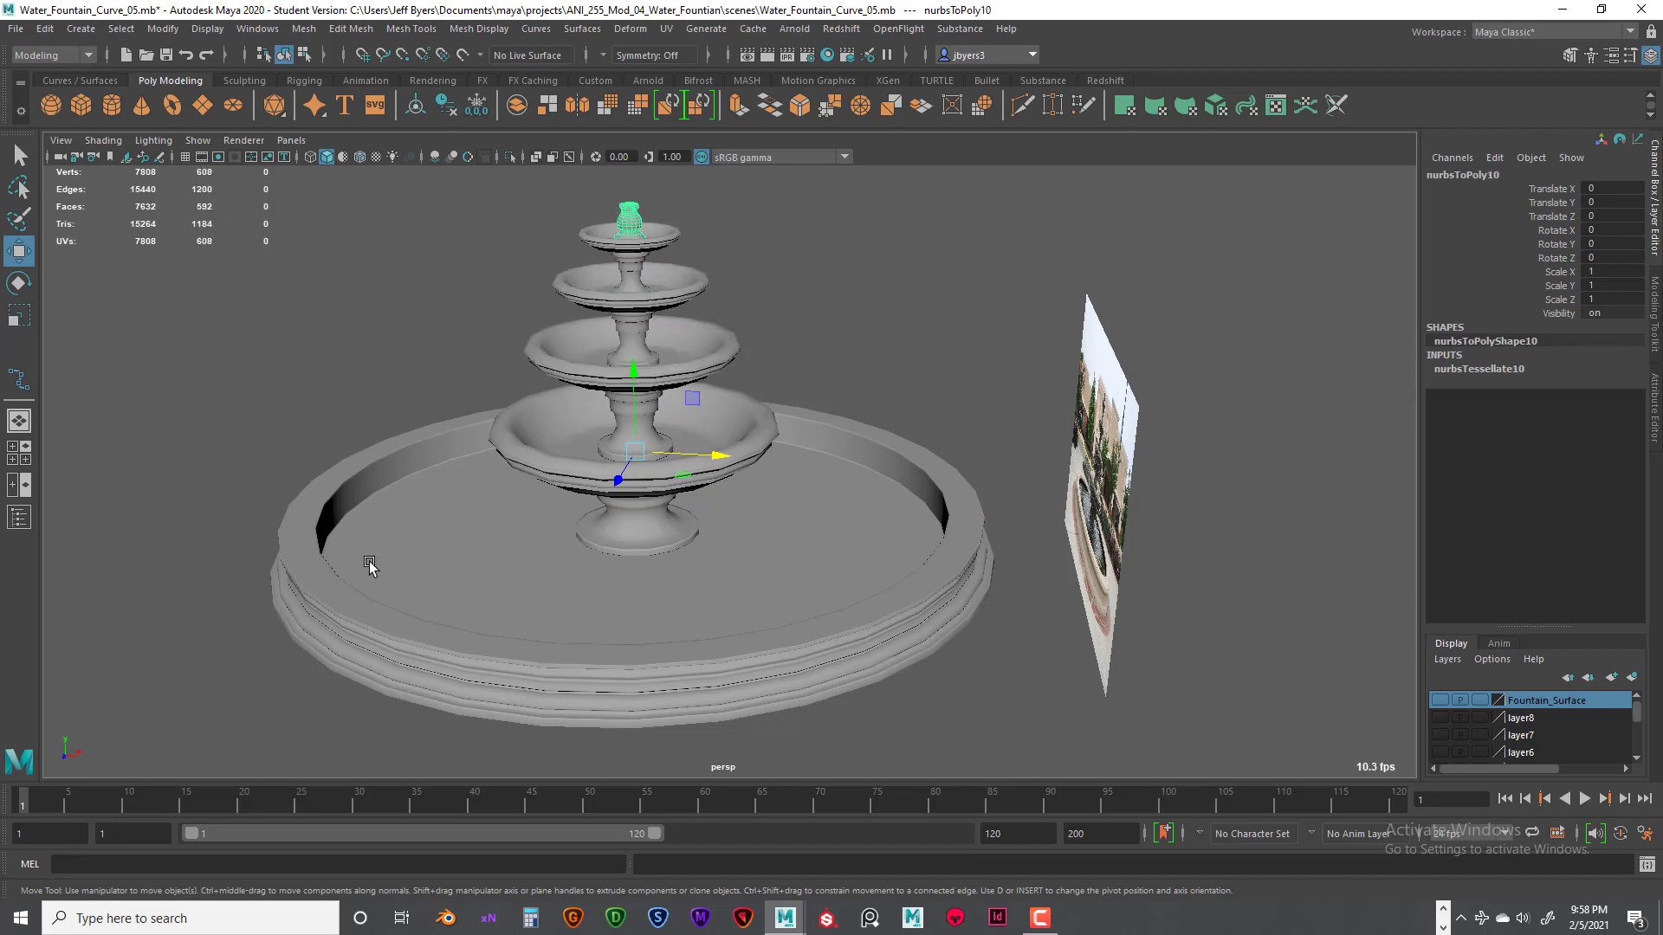
pyautogui.click(516, 662)
pyautogui.click(529, 451)
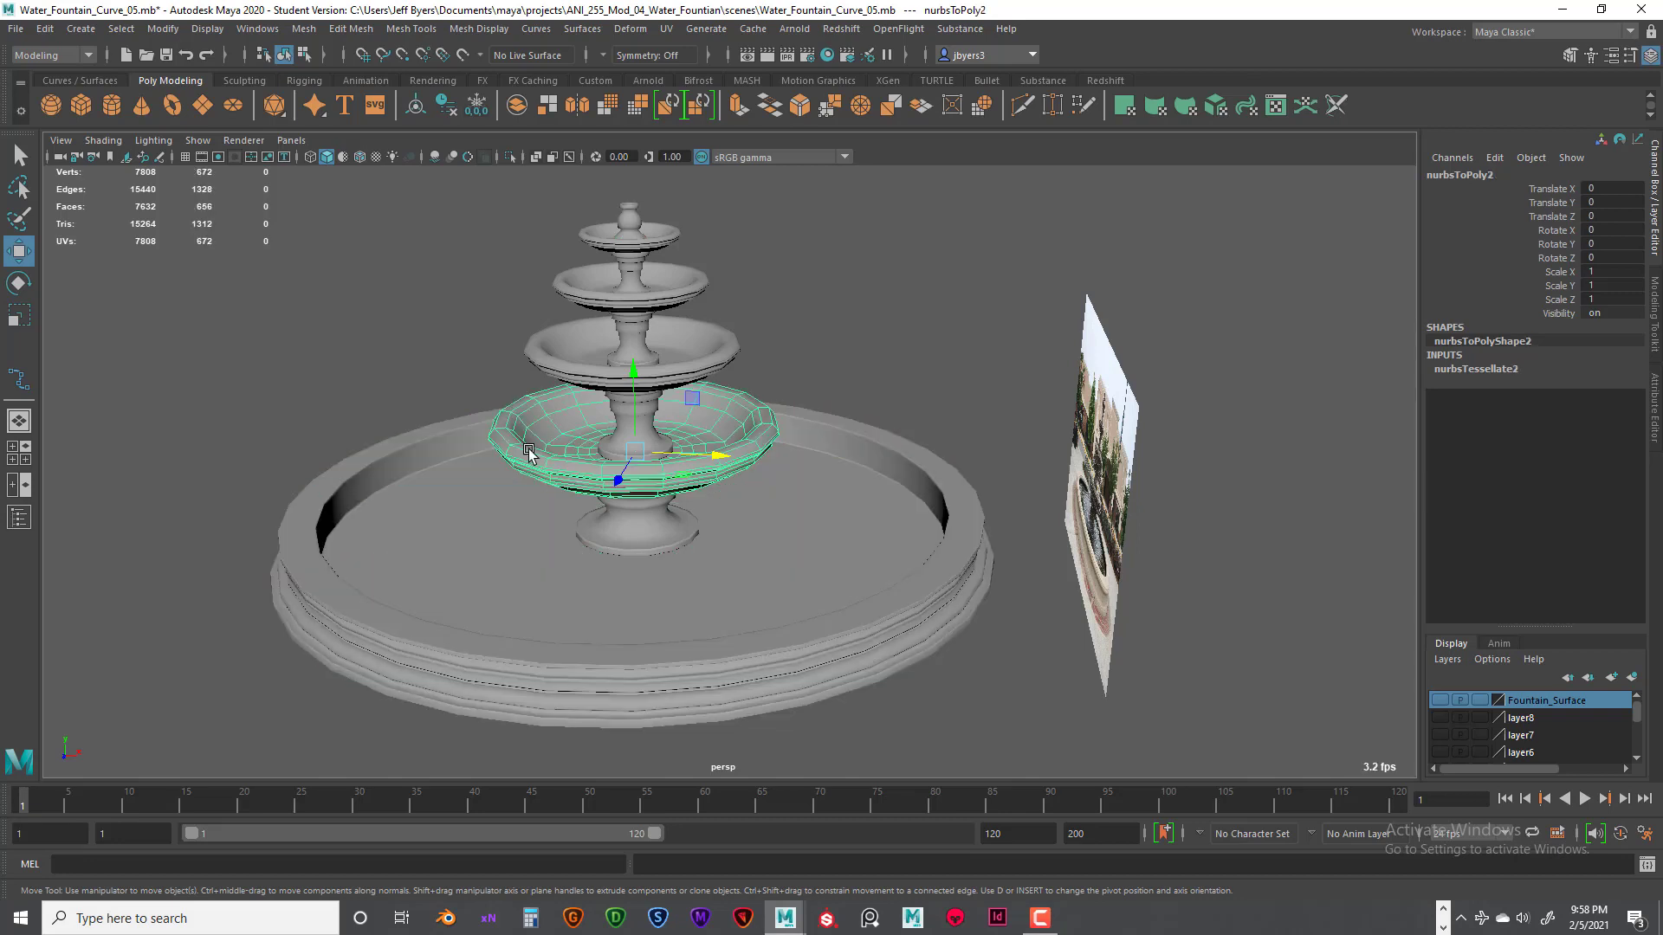
pyautogui.click(654, 544)
pyautogui.click(593, 377)
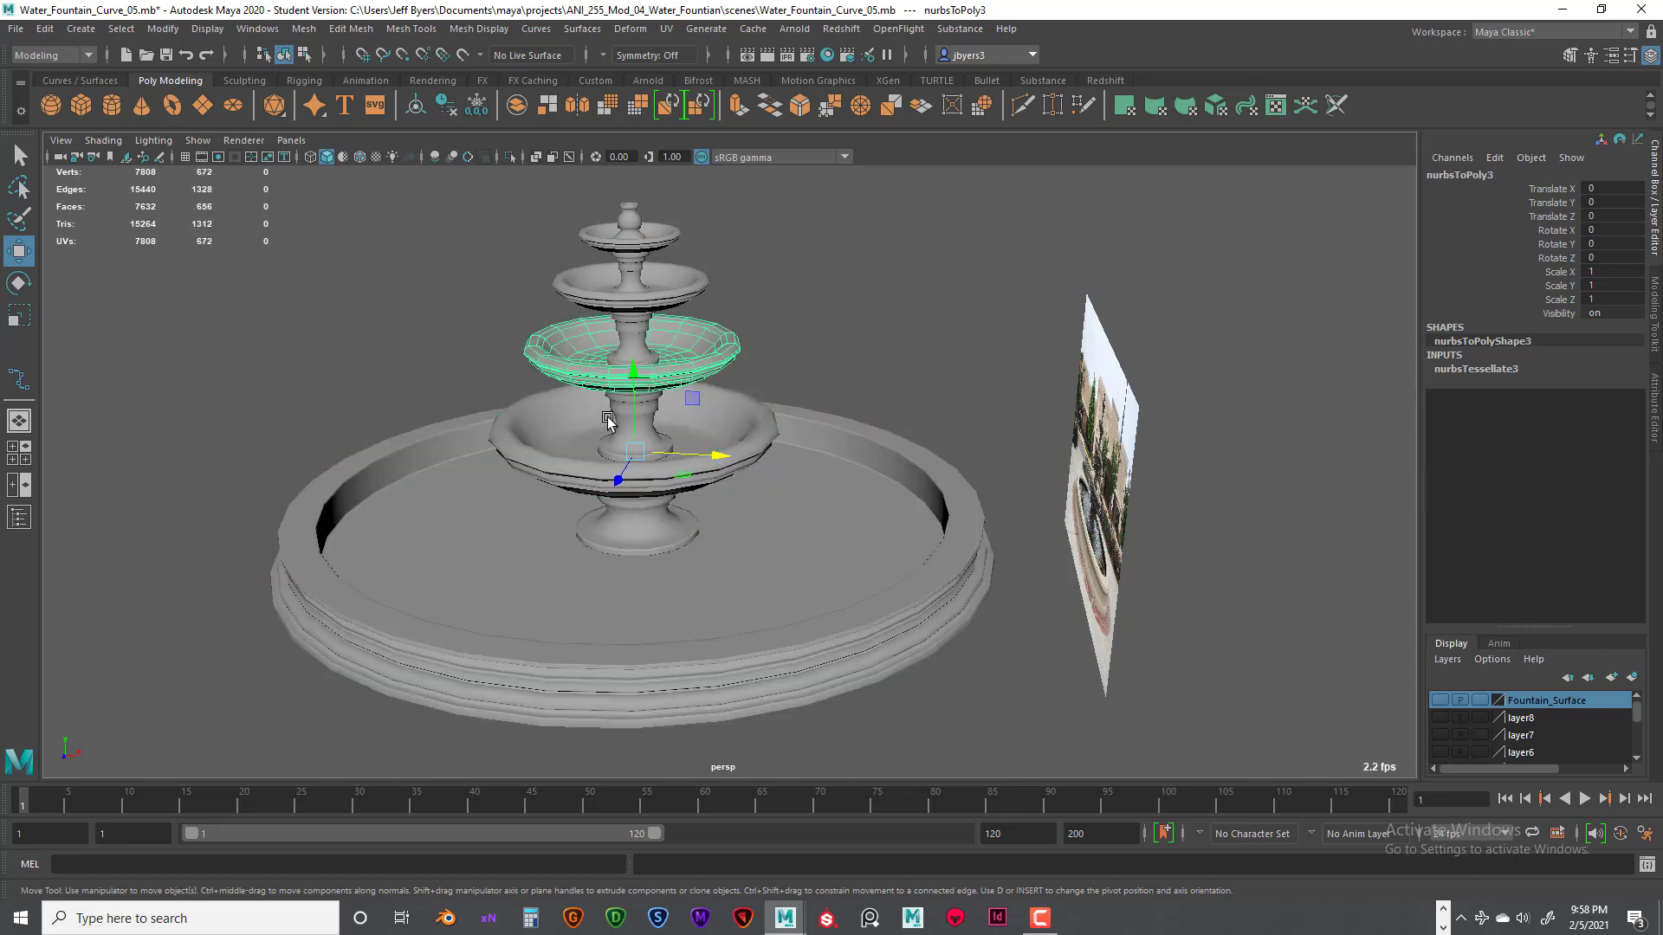
pyautogui.click(611, 425)
pyautogui.click(633, 342)
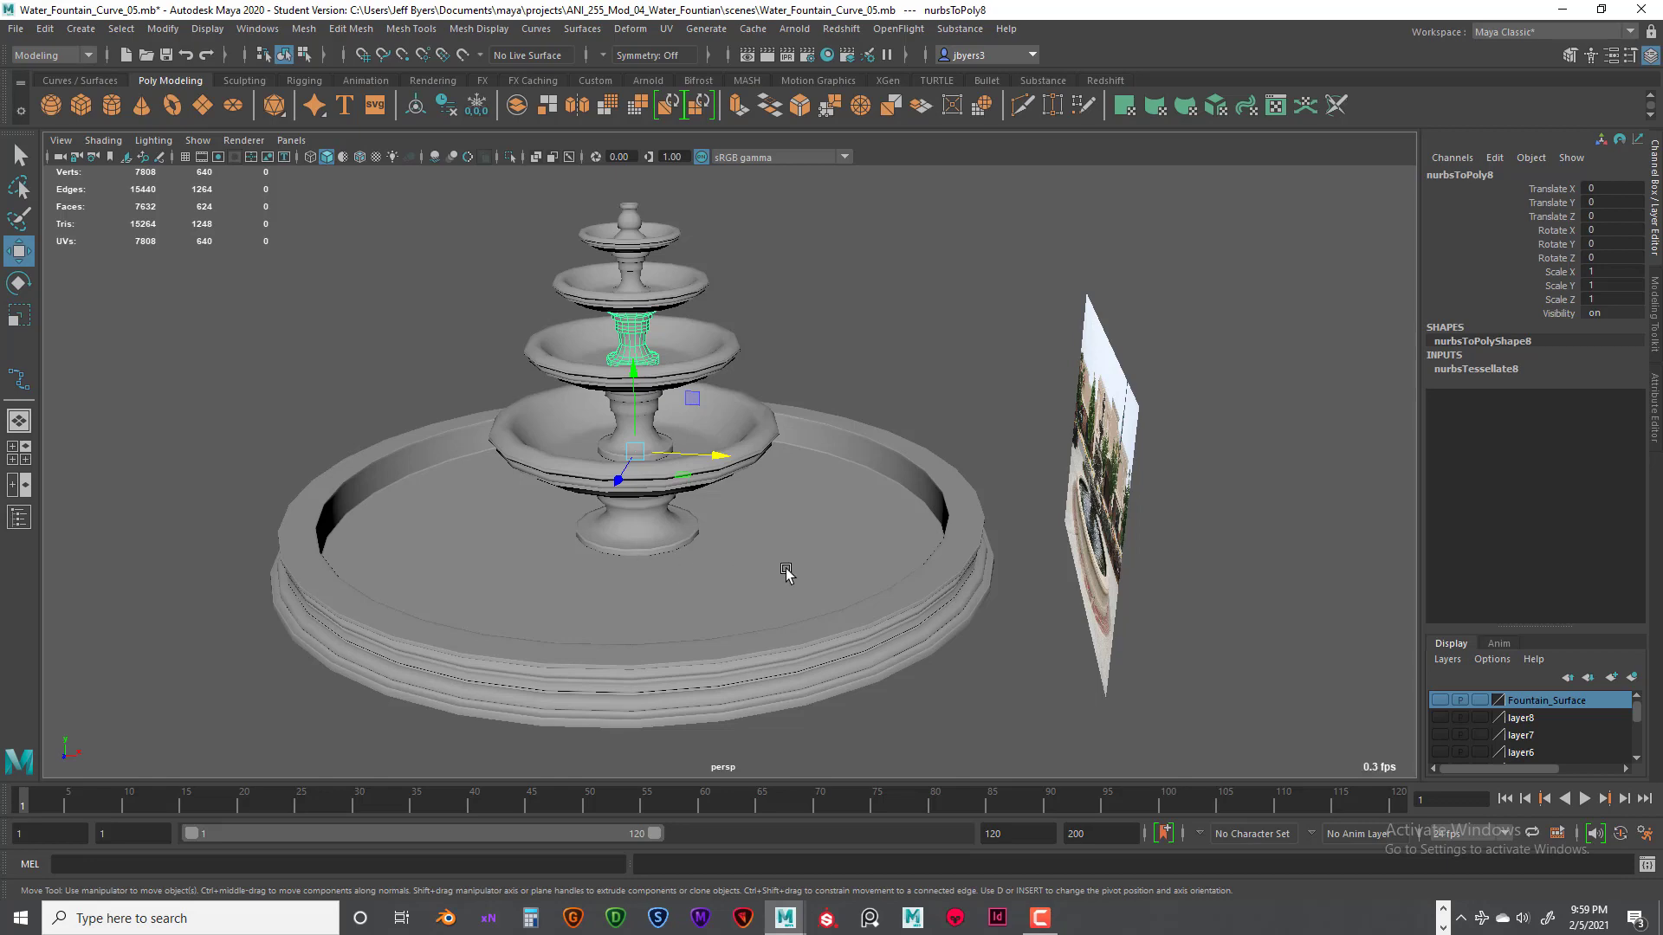
# Step: Examine the finial and the upper two bowls of the polygon fountain up close
pyautogui.keyDown('alt'); pyautogui.moveTo(783, 568); pyautogui.dragTo(761, 489); pyautogui.keyUp('alt')
pyautogui.keyDown('alt'); pyautogui.moveTo(760, 490); pyautogui.dragTo(791, 620, button='middle'); pyautogui.keyUp('alt')
pyautogui.scroll(5, 791, 620)
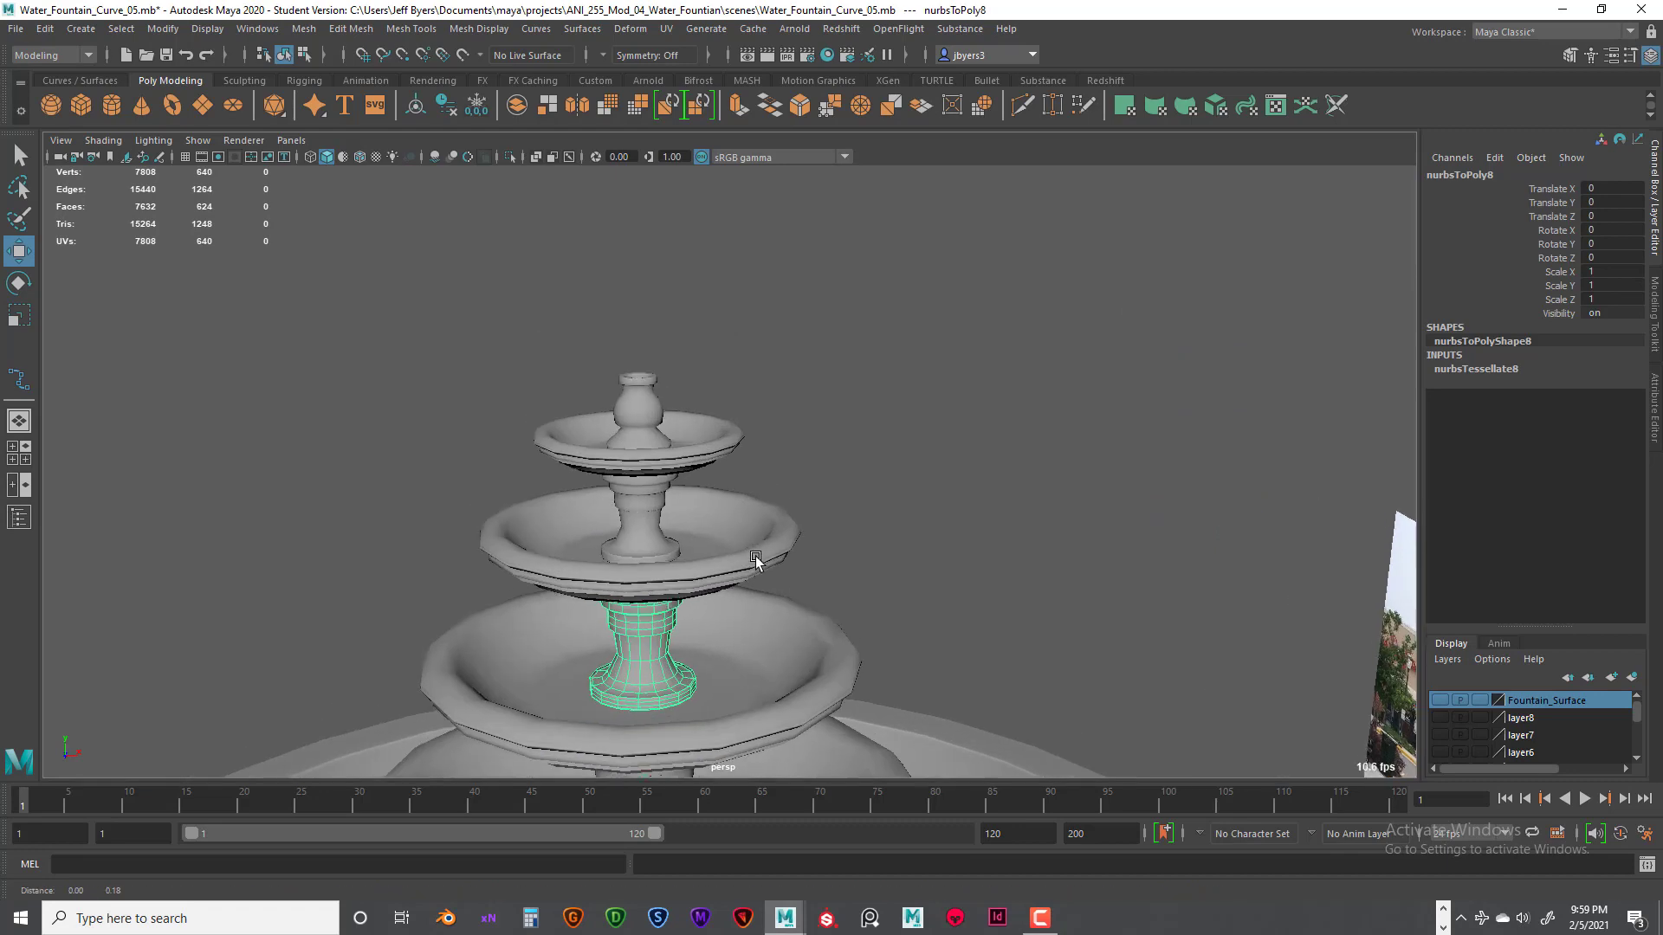
pyautogui.keyDown('alt'); pyautogui.moveTo(757, 561); pyautogui.dragTo(774, 491, button='middle'); pyautogui.keyUp('alt')
pyautogui.click(676, 548)
pyautogui.scroll(4, 737, 572)
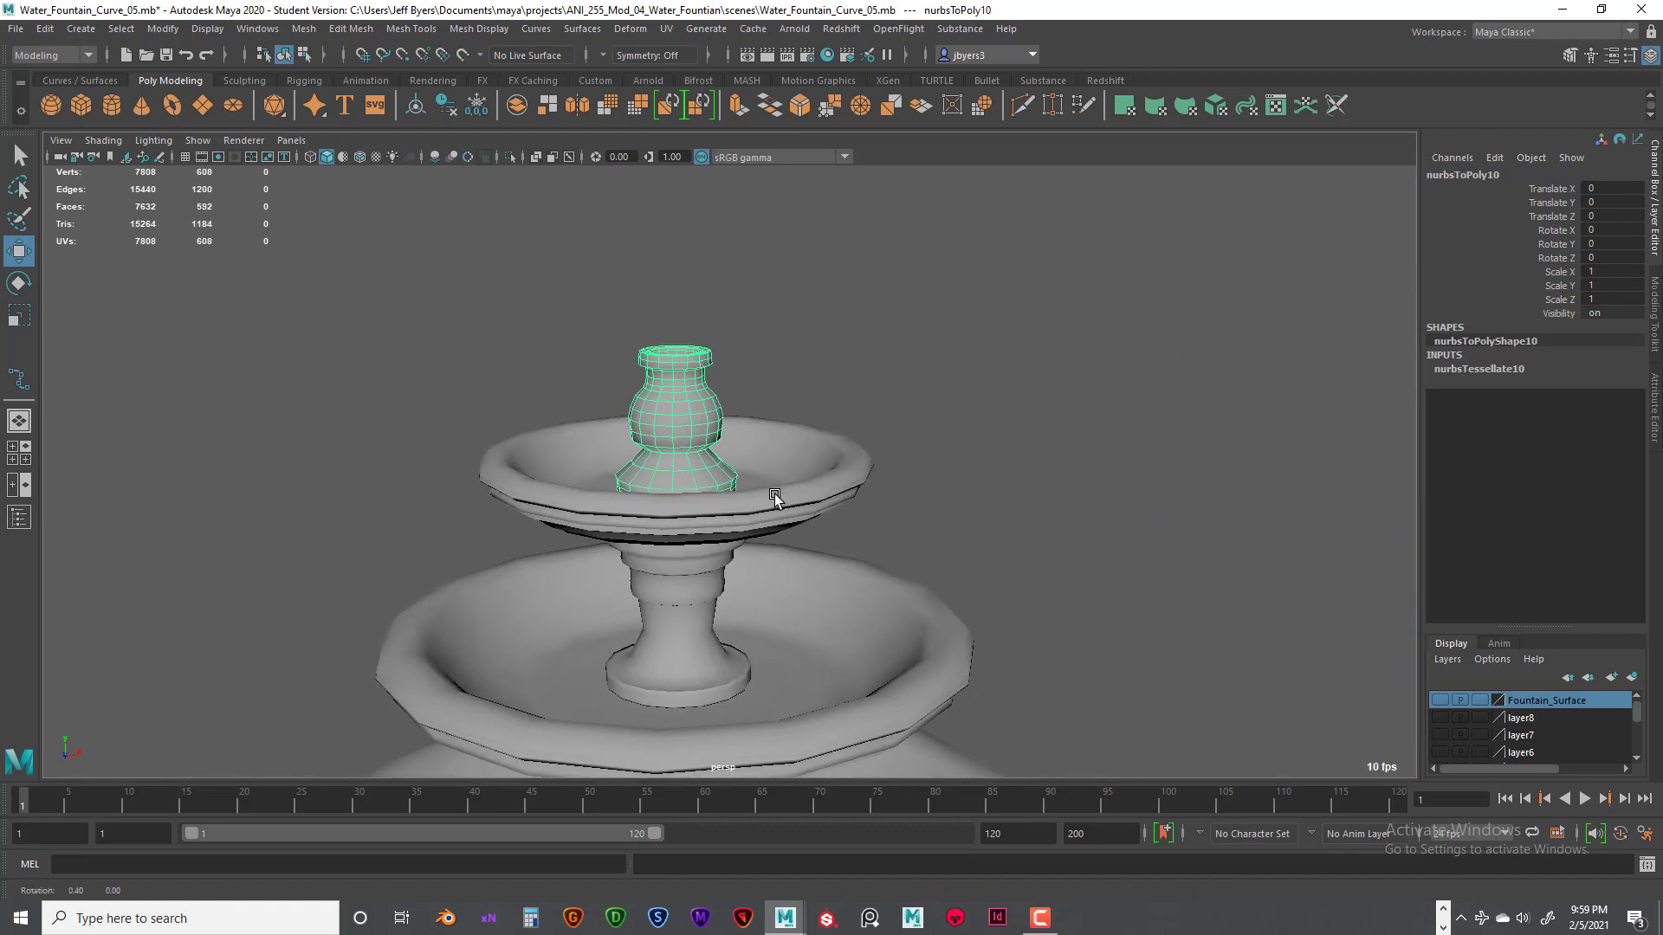
# Step: Centre the pivot of each polygon fountain mesh on its own geometry, from the basin up to the finial
pyautogui.keyDown('alt'); pyautogui.moveTo(773, 491); pyautogui.dragTo(772, 503); pyautogui.keyUp('alt')
pyautogui.scroll(3, 771, 500)
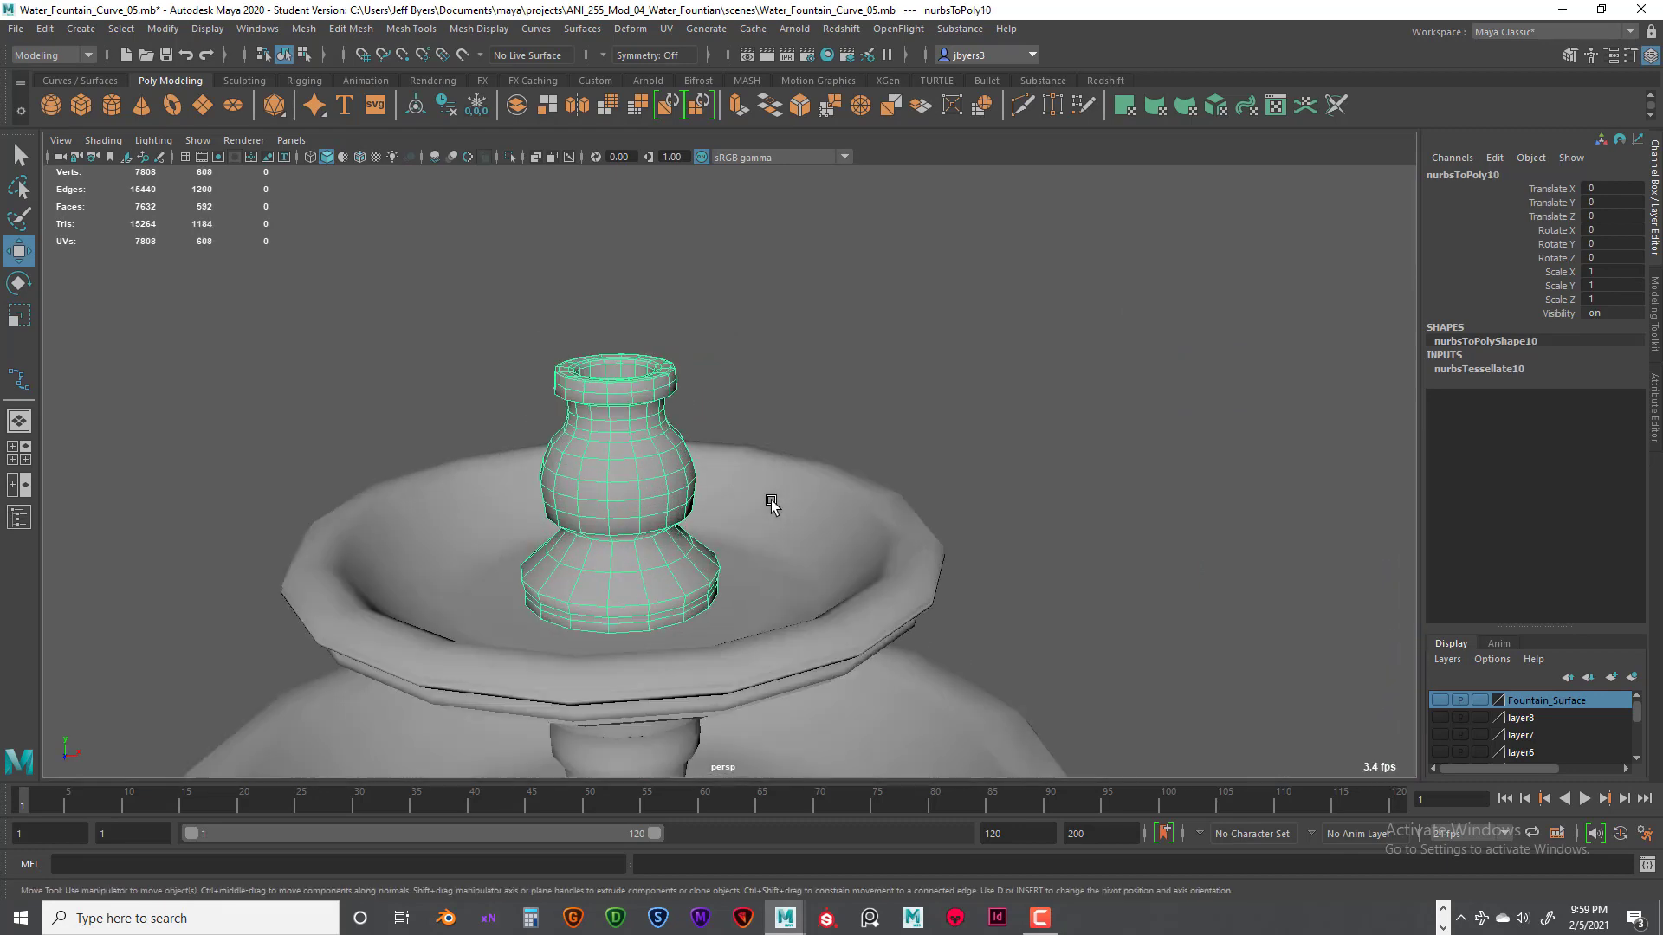
pyautogui.press('r')
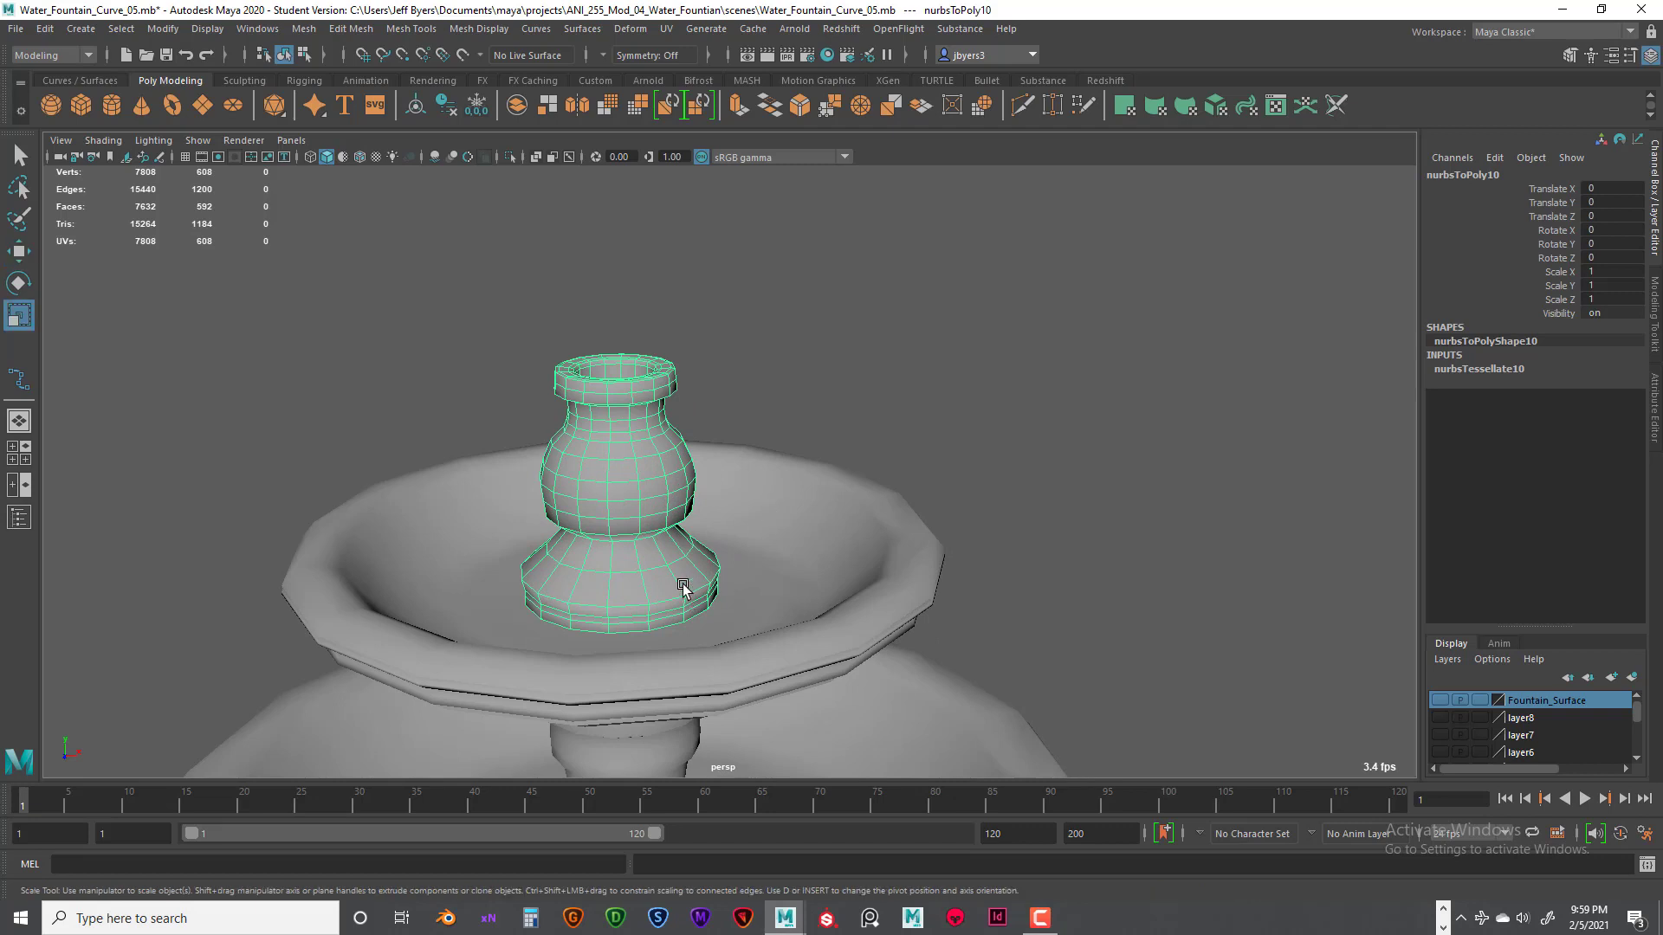
pyautogui.scroll(-4, 667, 561)
pyautogui.scroll(-5, 667, 562)
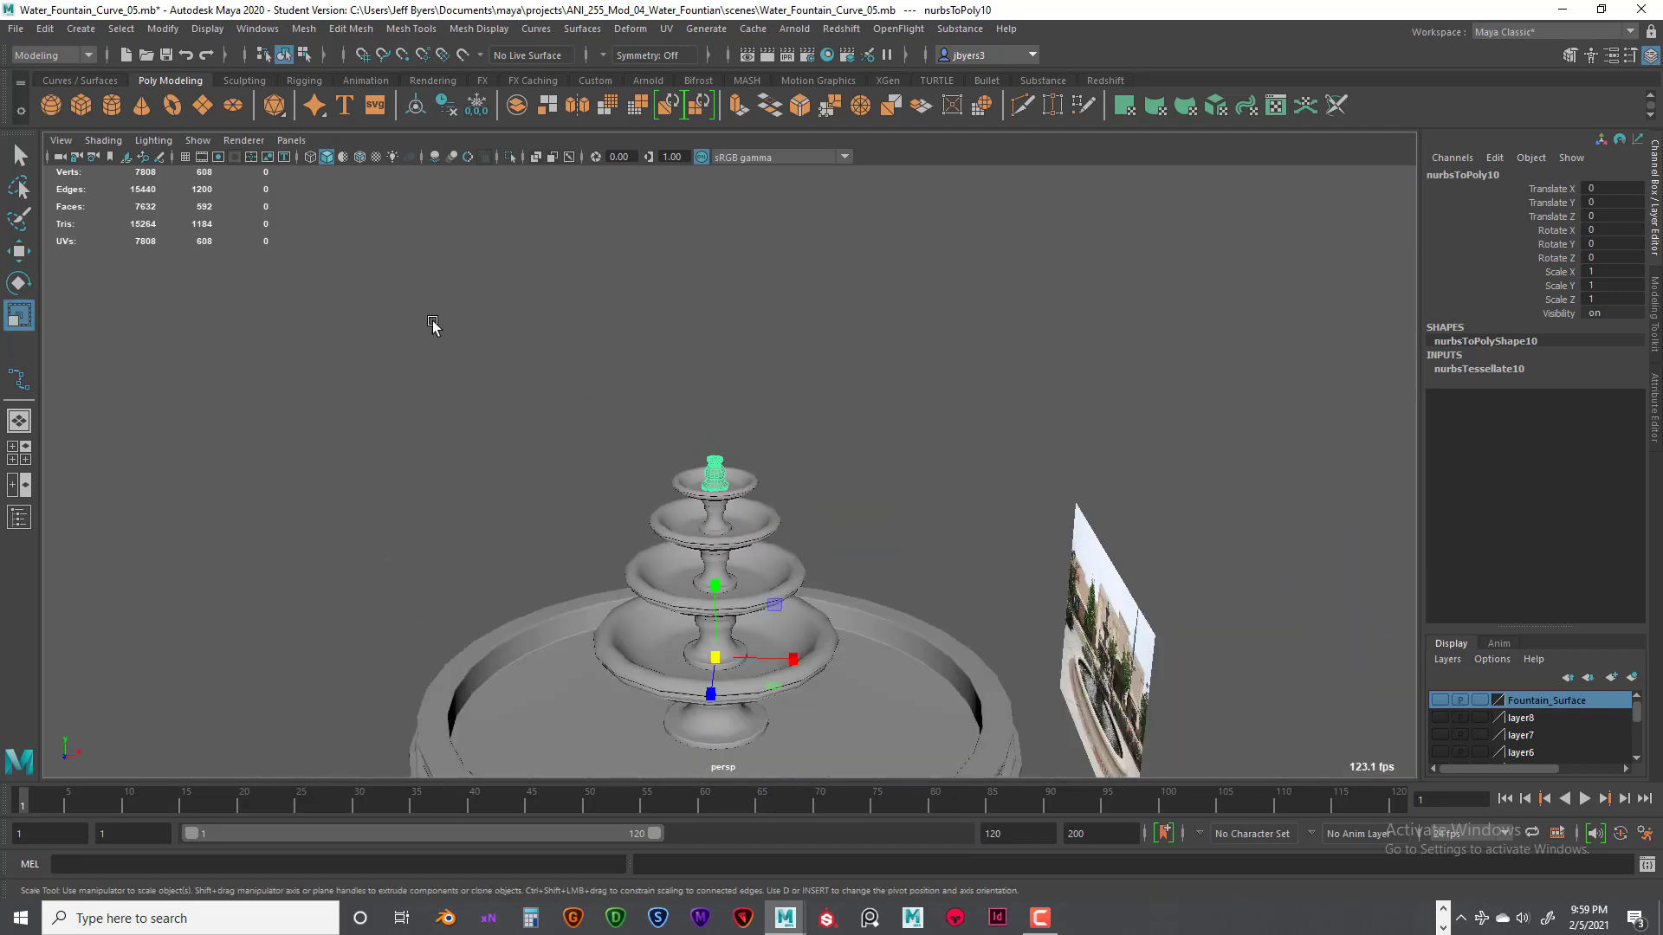
pyautogui.click(416, 105)
pyautogui.scroll(2, 708, 465)
pyautogui.scroll(-3, 709, 465)
pyautogui.moveTo(587, 375); pyautogui.dragTo(857, 636)
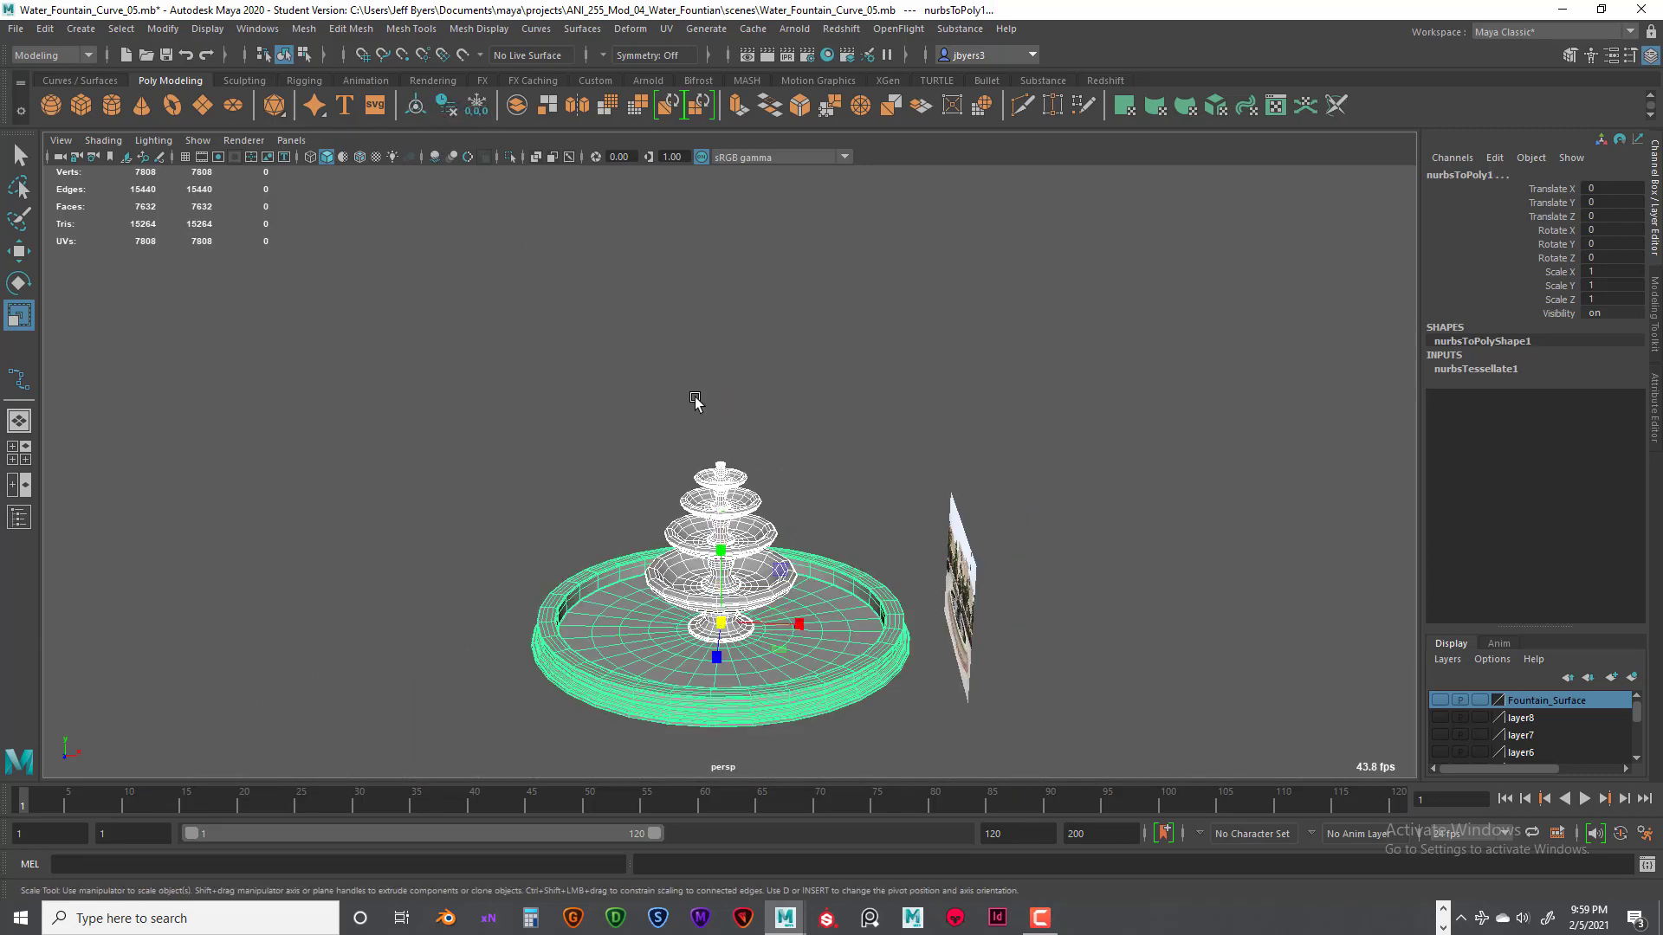
pyautogui.scroll(3, 795, 481)
pyautogui.press('5')
# Step: Select the finial and, in the front view, lower its pivot to the centre of its base
pyautogui.click(722, 475)
pyautogui.scroll(2, 722, 475)
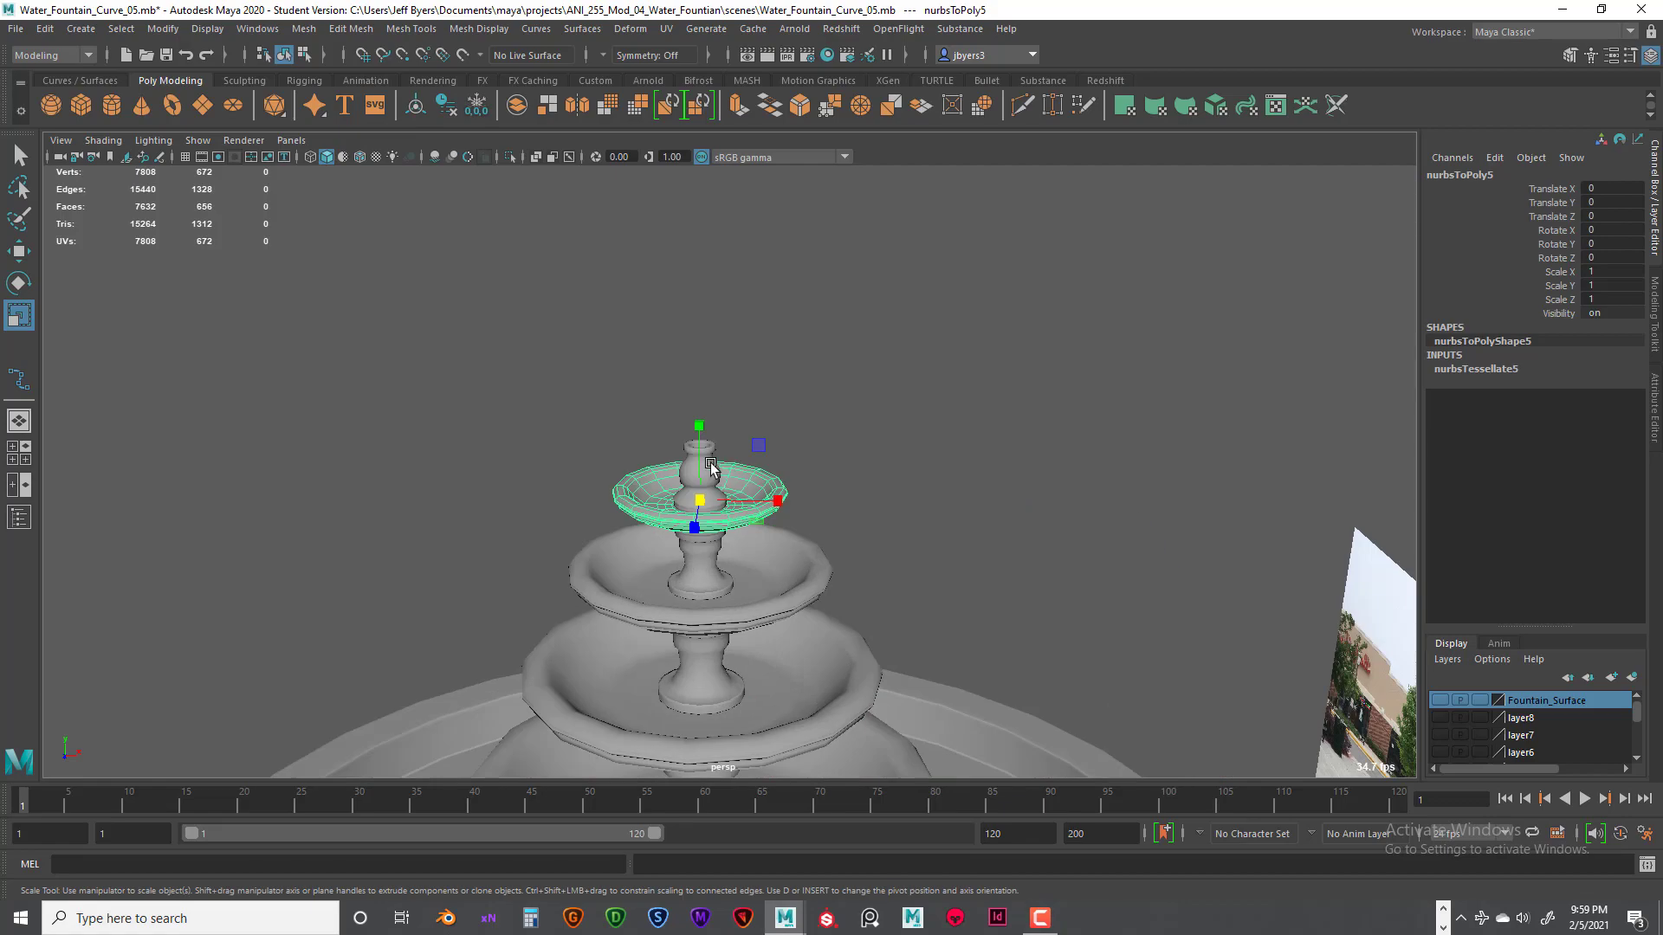
pyautogui.click(721, 475)
pyautogui.scroll(3, 721, 474)
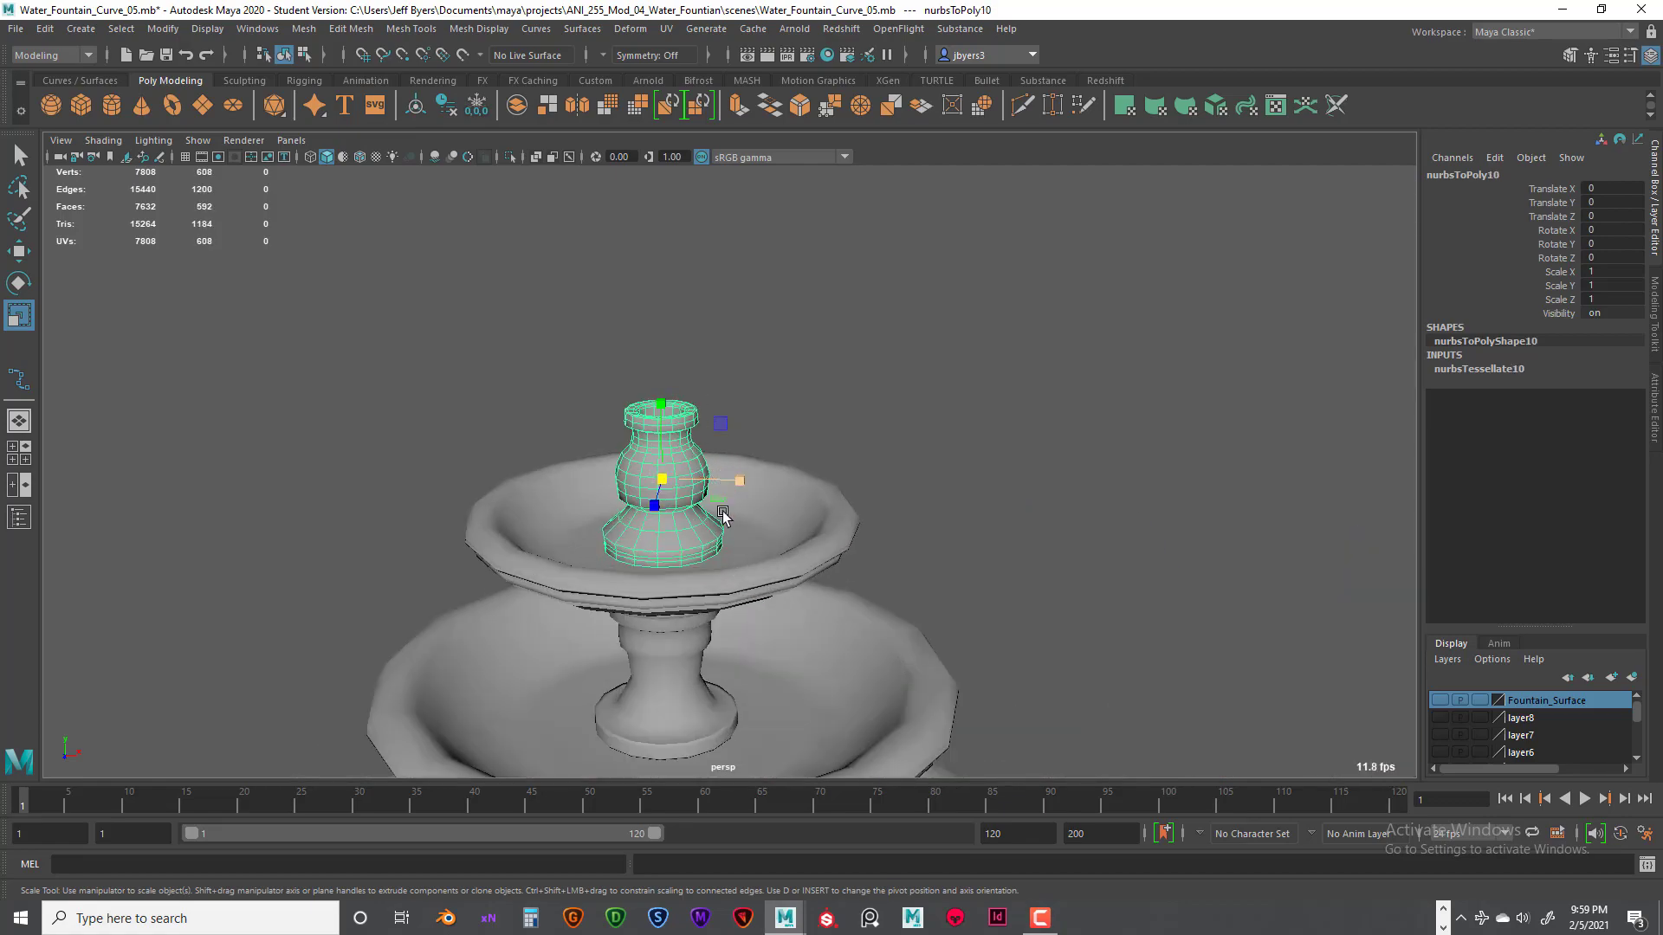
pyautogui.press('space')
pyautogui.press('space')
pyautogui.scroll(8, 563, 539)
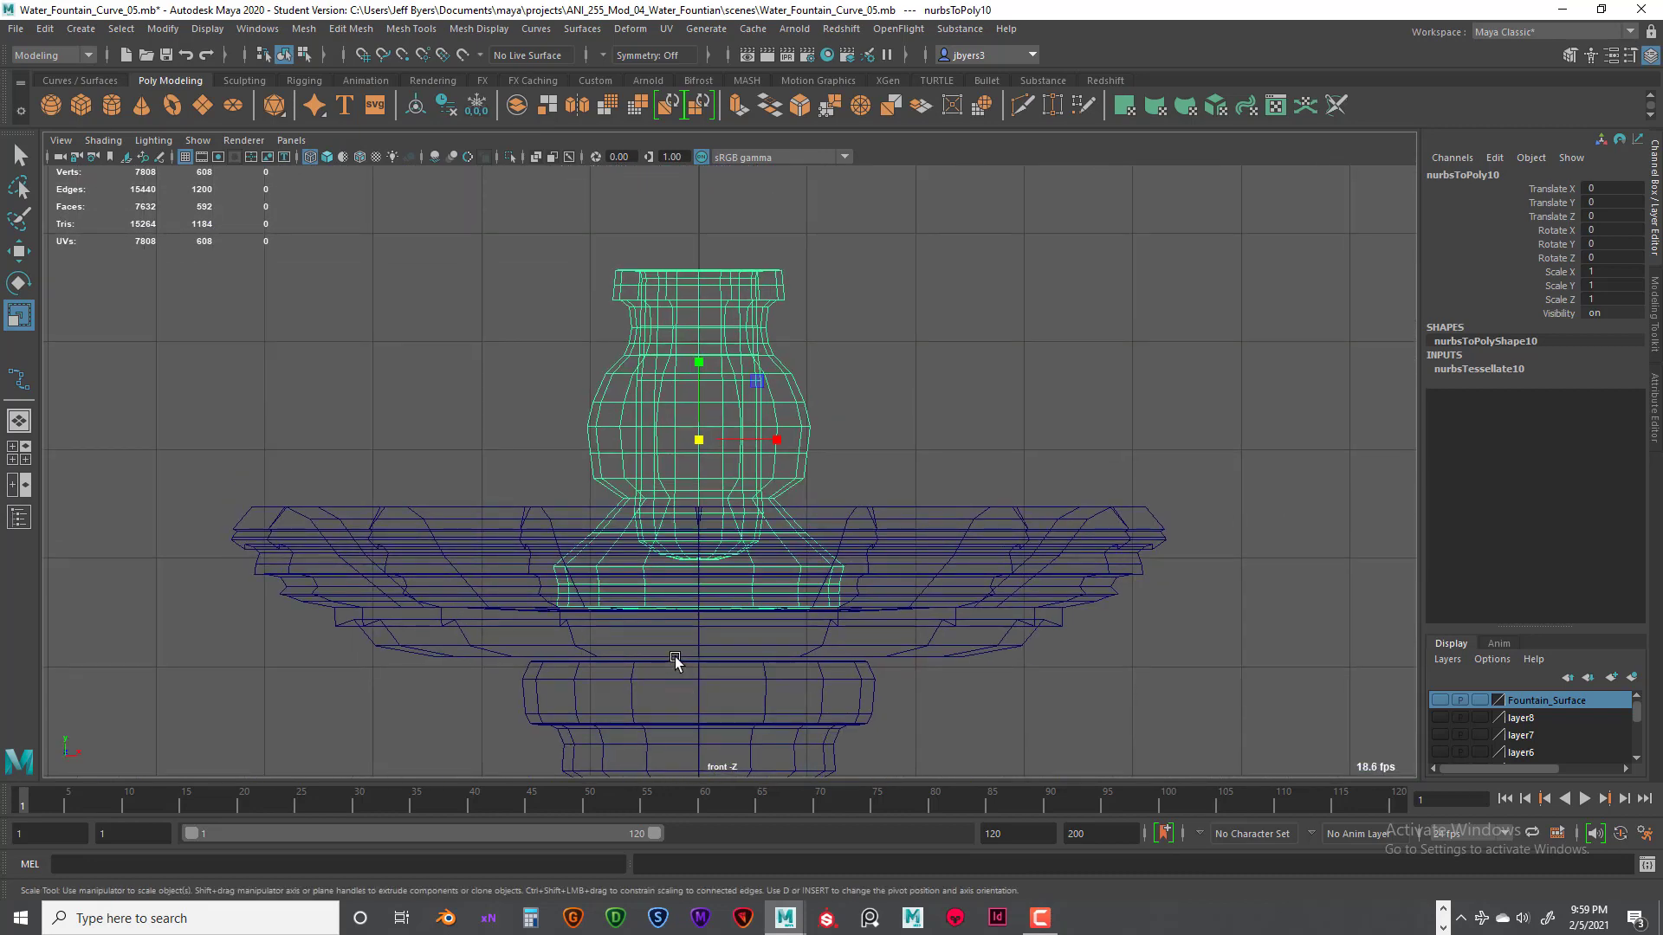
pyautogui.press('w')
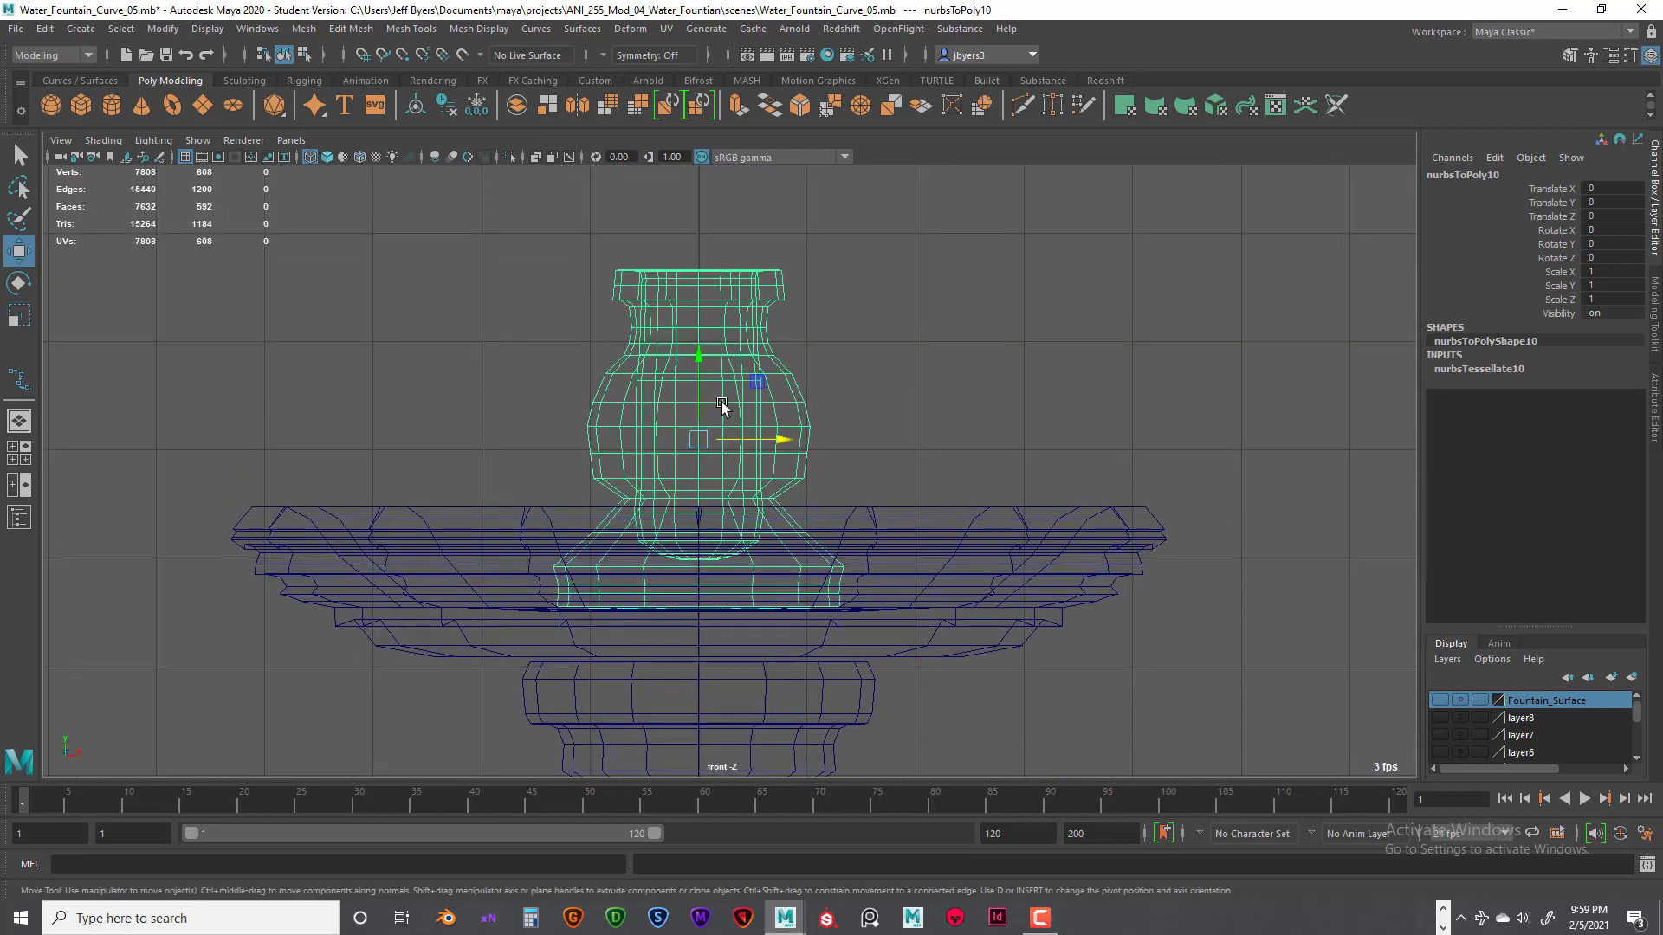
pyautogui.press('d')
pyautogui.moveTo(699, 362); pyautogui.dragTo(699, 610)
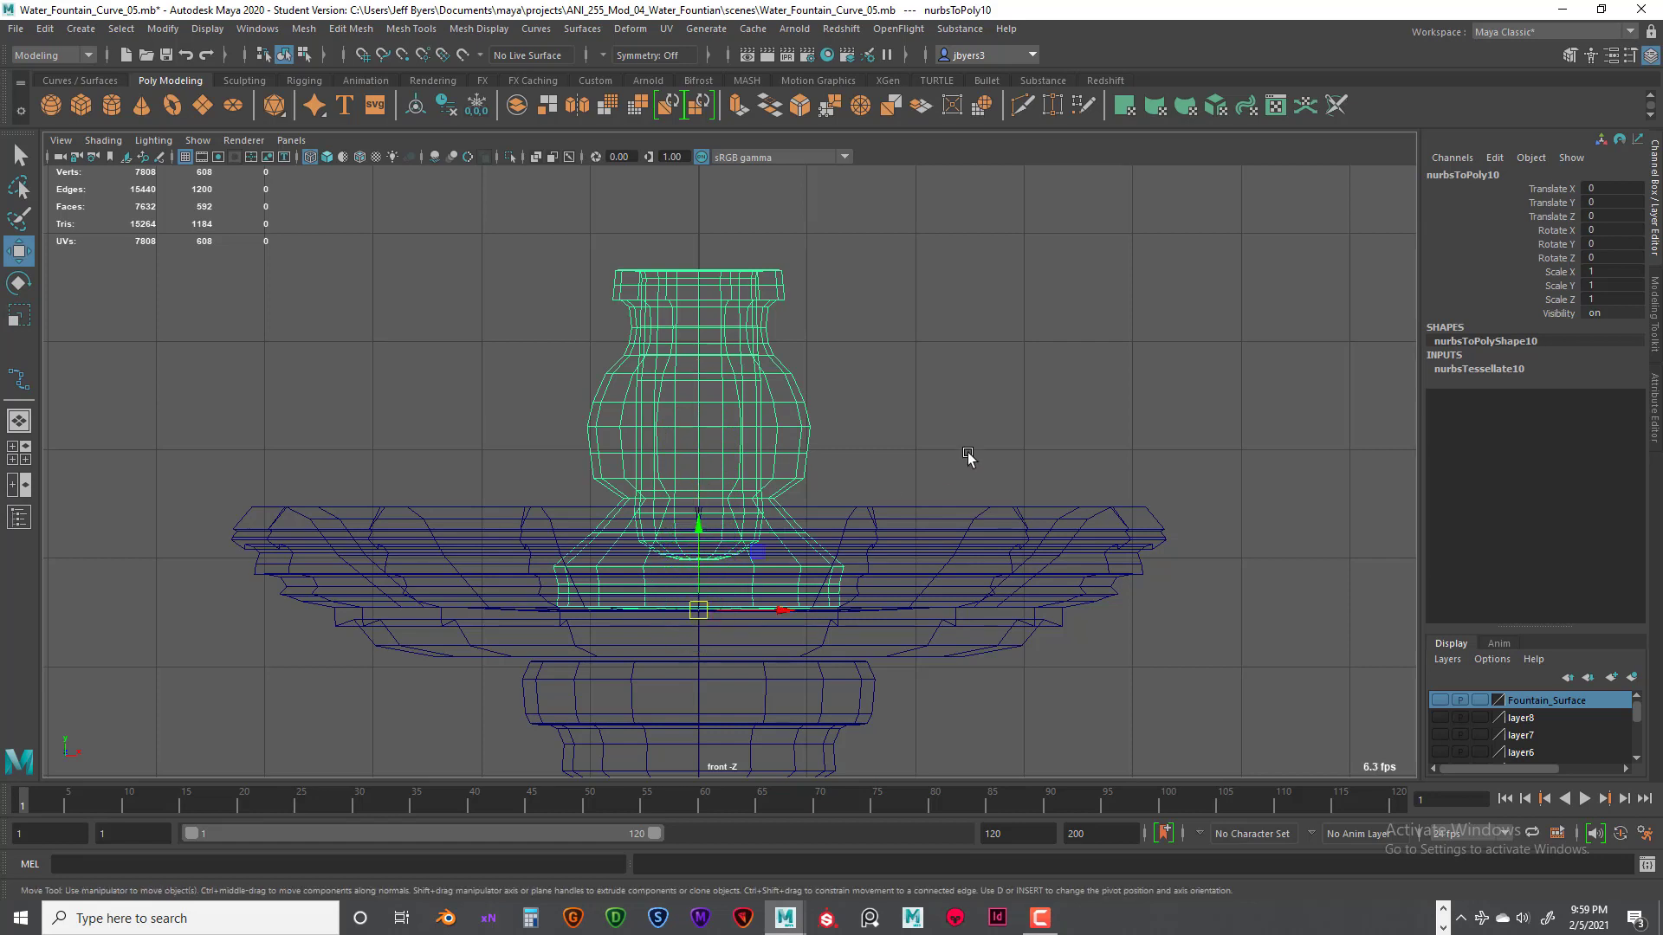
# Step: Scale the finial from its base to 0.75 in X and Z and 1.125 in Y
pyautogui.press('r')
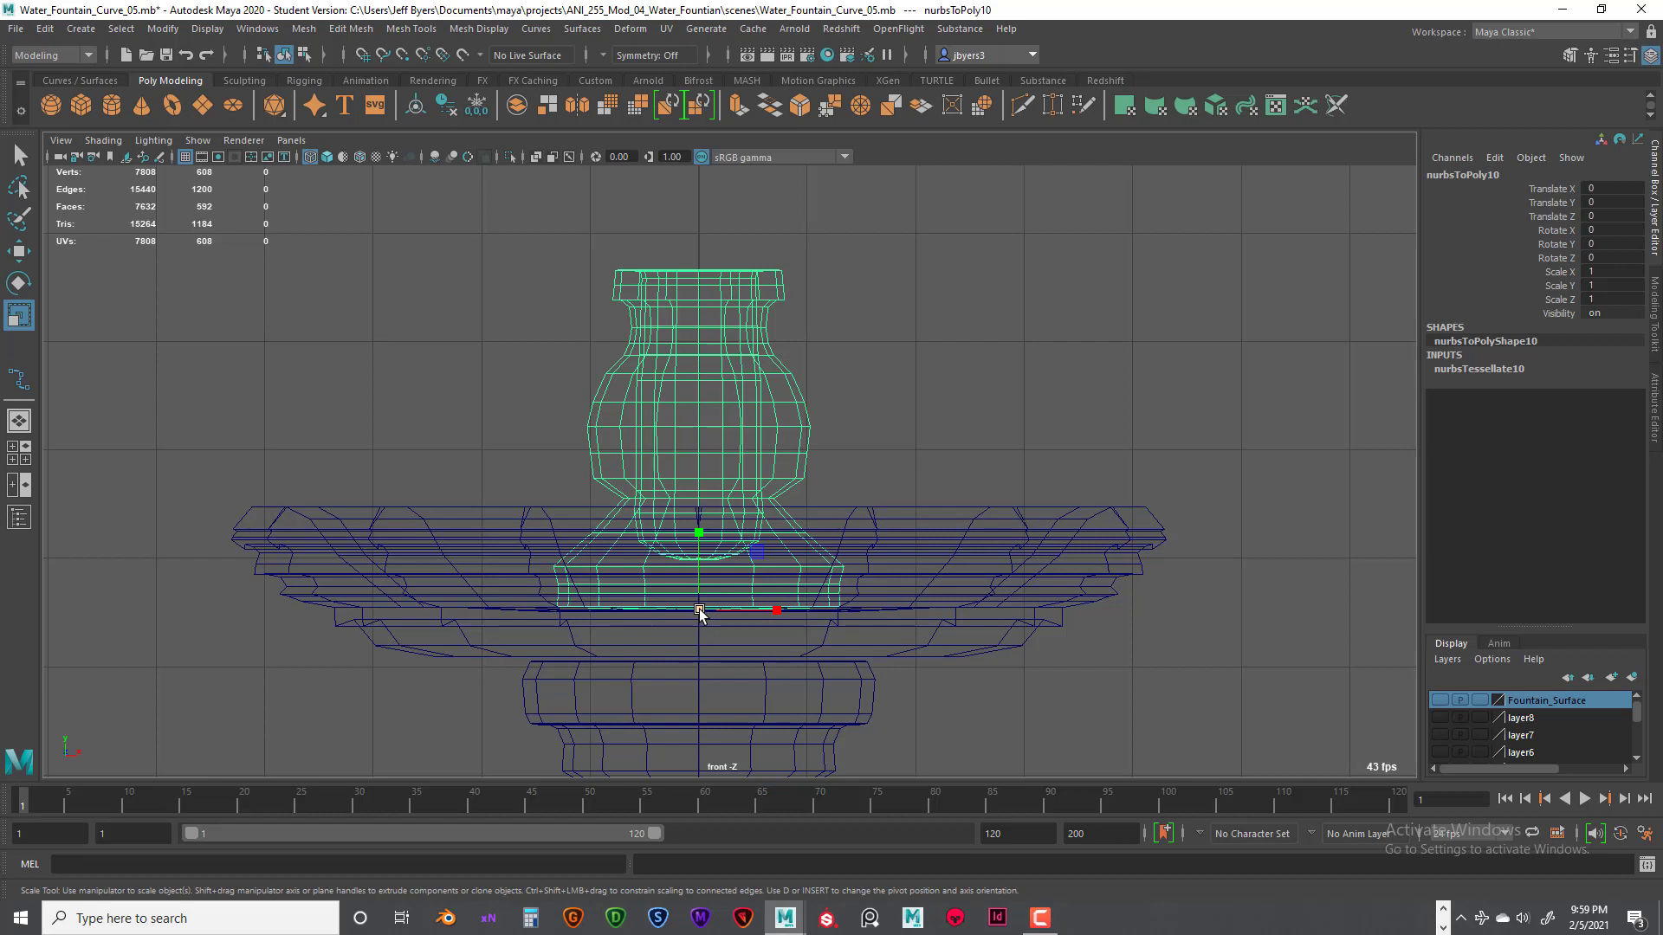
pyautogui.moveTo(700, 612); pyautogui.dragTo(606, 602)
pyautogui.moveTo(699, 548); pyautogui.dragTo(699, 490)
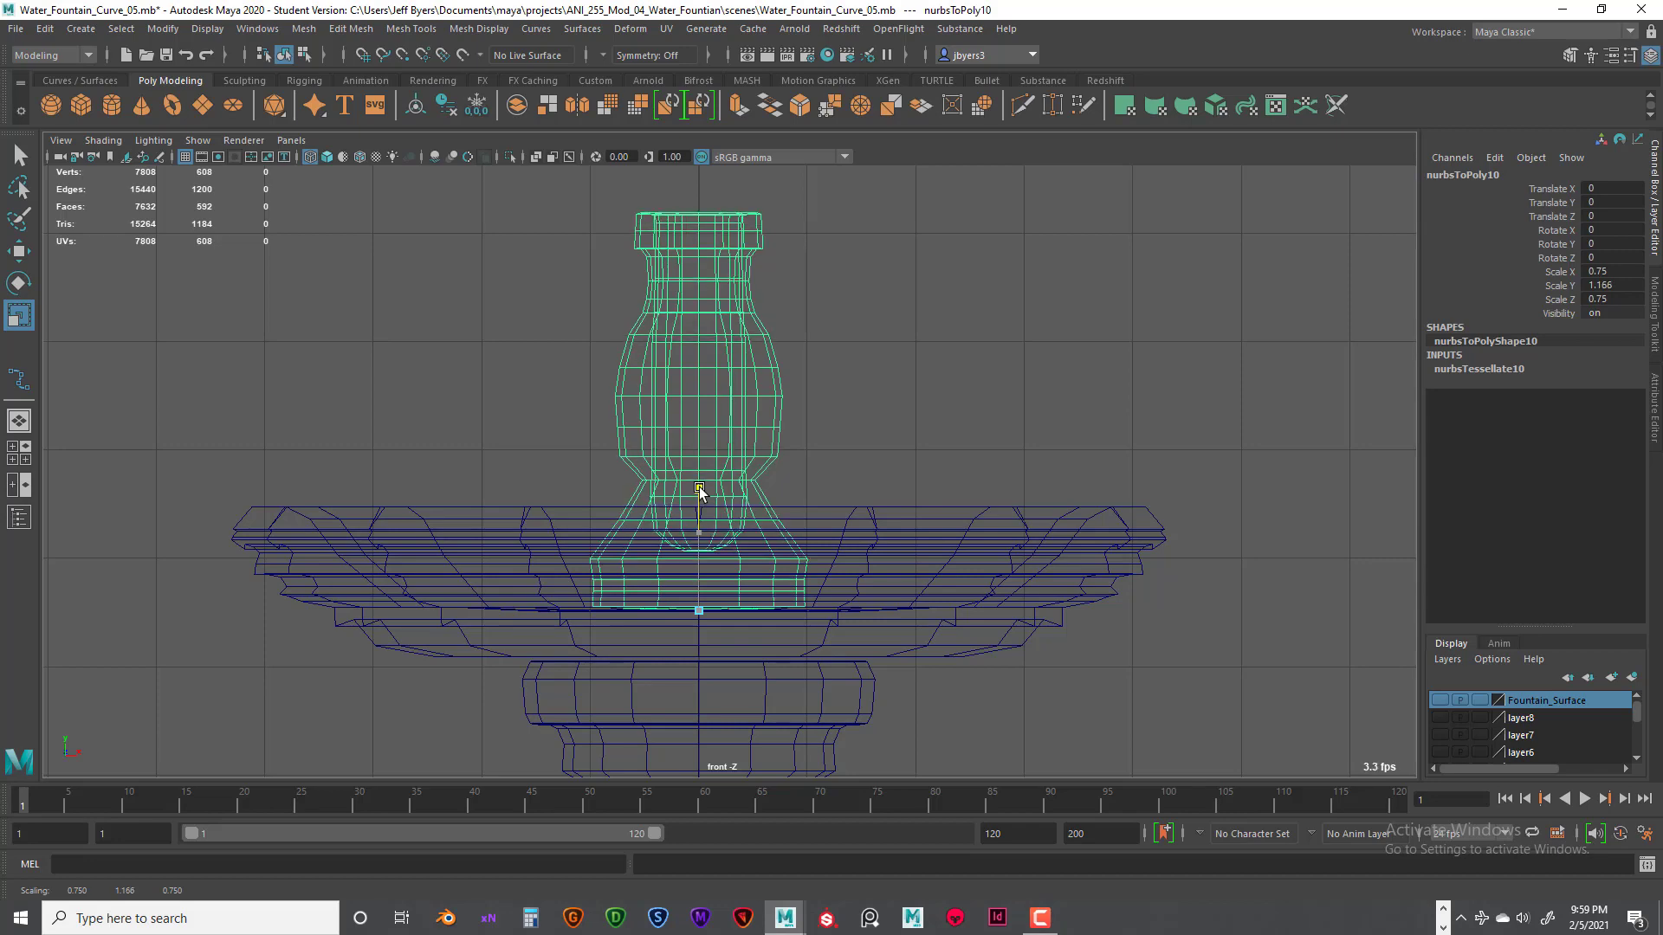
pyautogui.moveTo(699, 490); pyautogui.dragTo(699, 495)
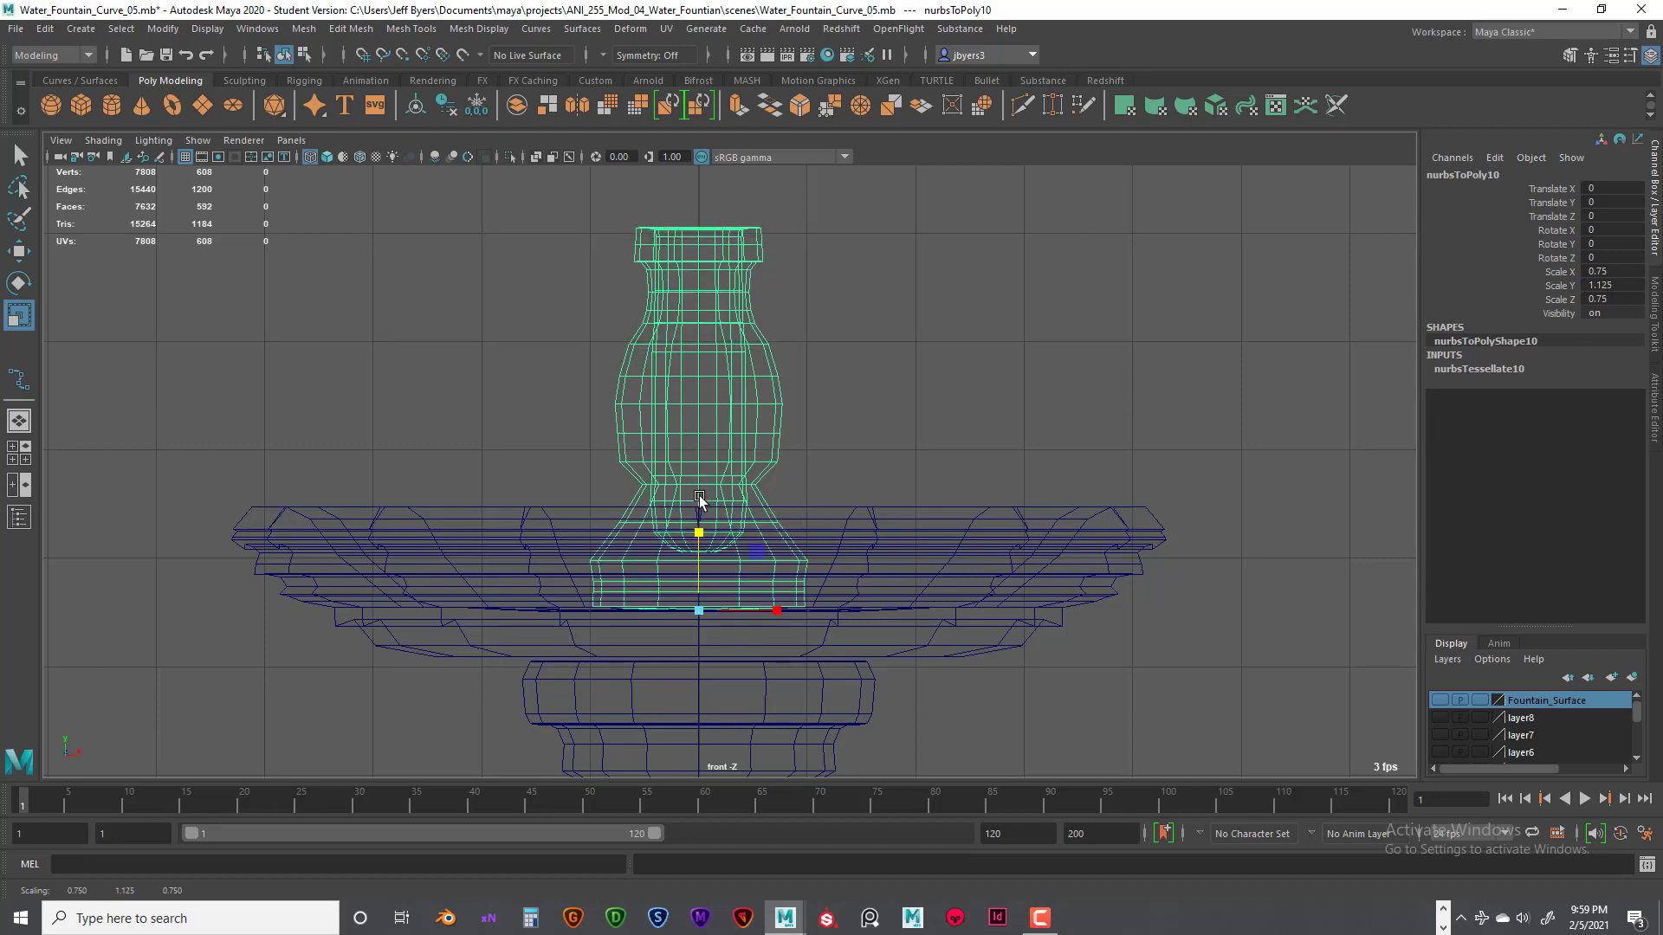
pyautogui.scroll(-5, 772, 499)
pyautogui.press('space')
pyautogui.press('space')
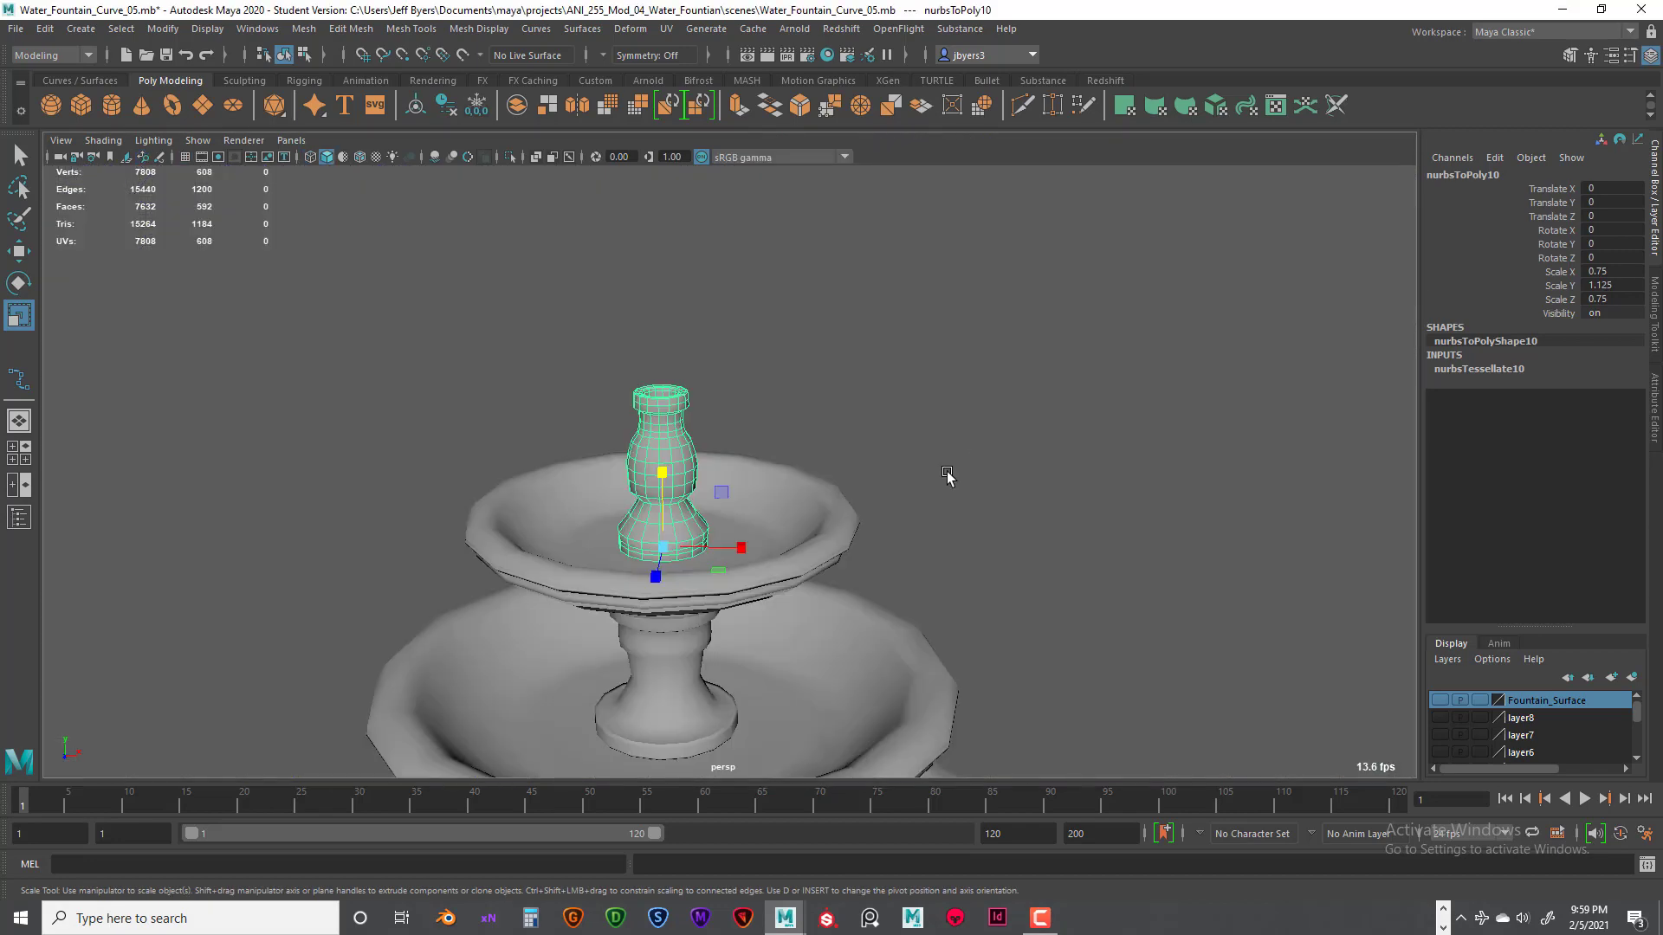
pyautogui.click(947, 476)
# Step: Reselect the finial above the smallest bowl and reduce its height slightly along Y in the perspective view
pyautogui.scroll(-3, 761, 579)
pyautogui.keyDown('alt'); pyautogui.moveTo(762, 577); pyautogui.dragTo(838, 589); pyautogui.keyUp('alt')
pyautogui.scroll(-3, 760, 552)
pyautogui.scroll(-4, 768, 546)
pyautogui.scroll(5, 765, 574)
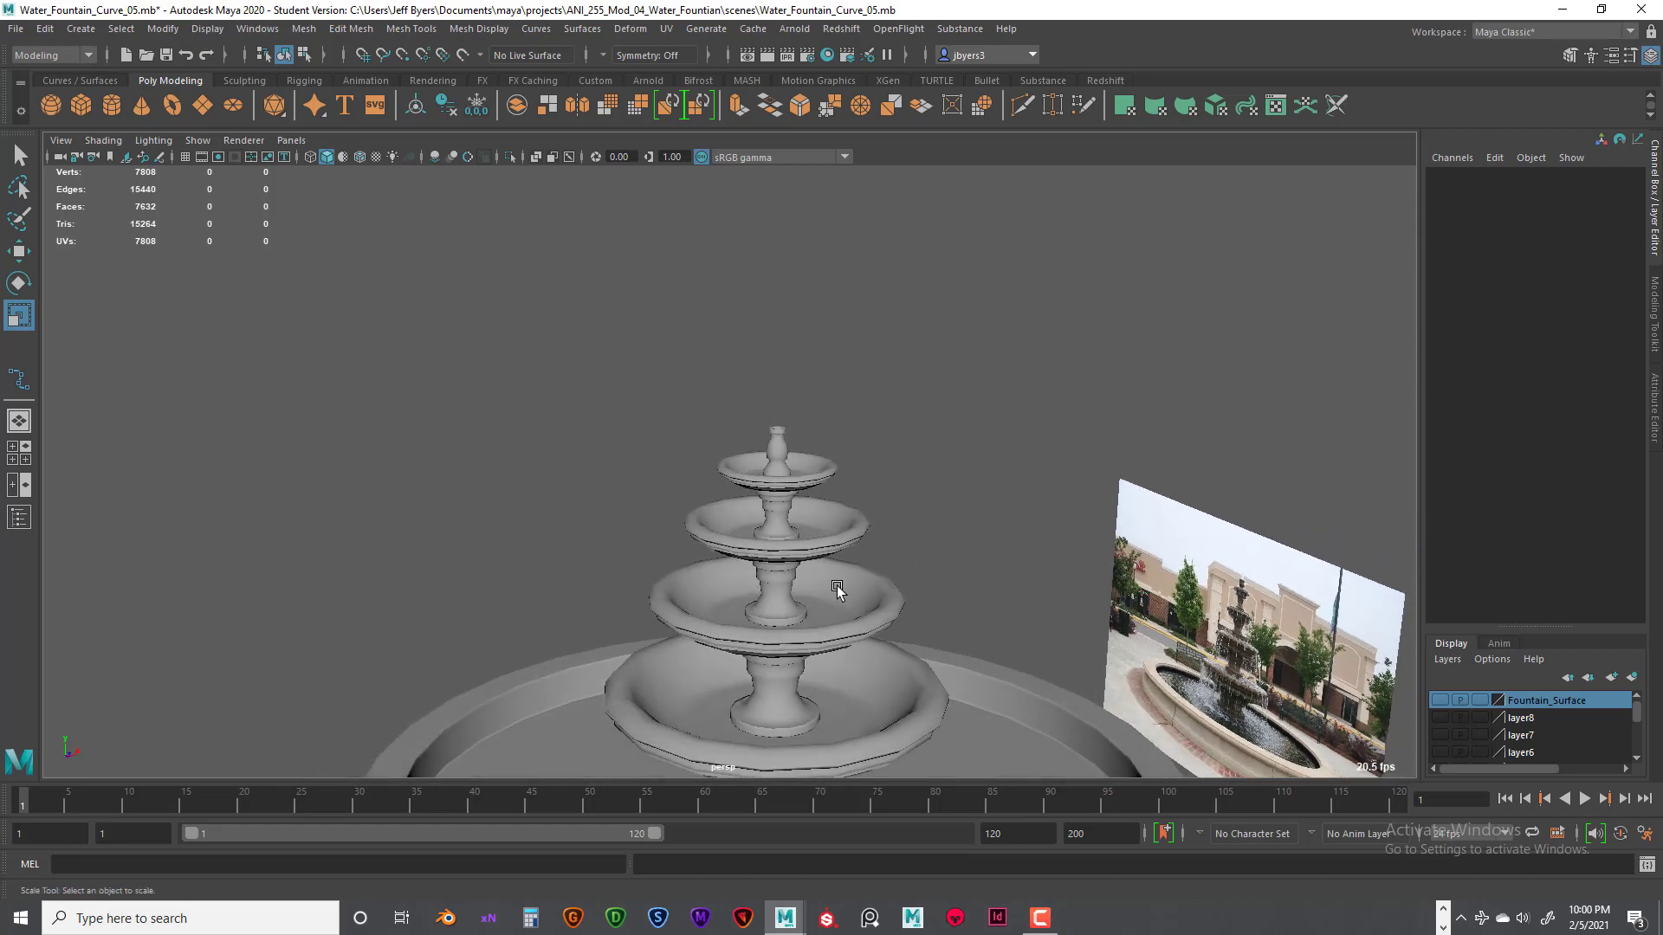
pyautogui.click(776, 457)
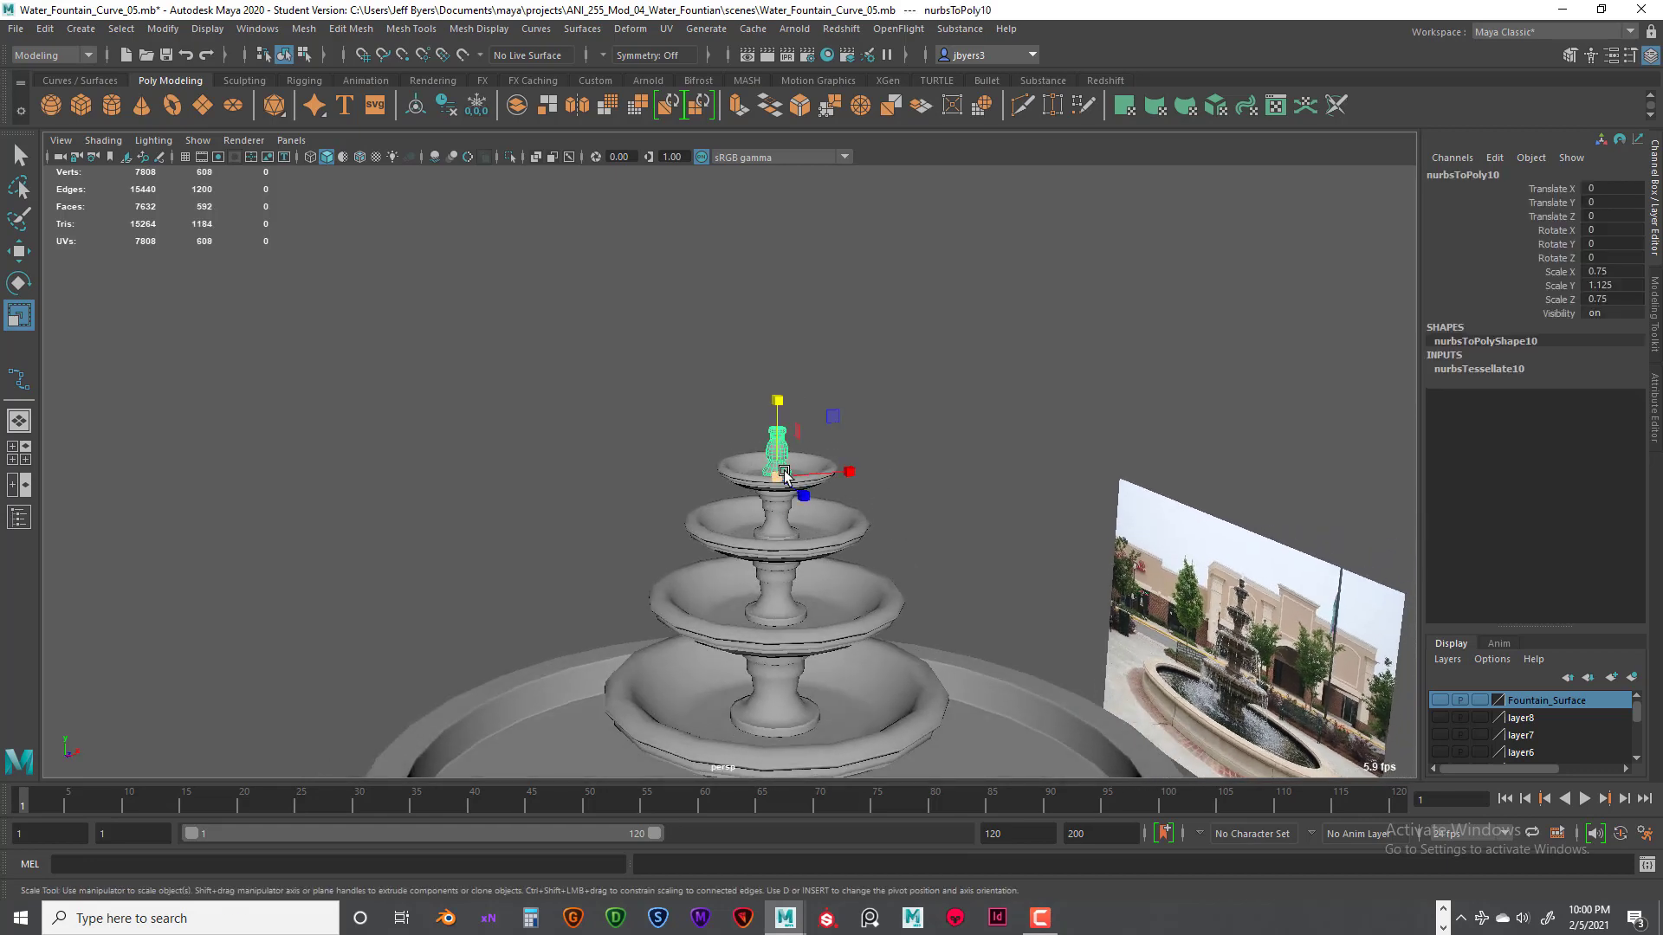
pyautogui.moveTo(777, 405); pyautogui.dragTo(797, 427)
pyautogui.keyDown('alt'); pyautogui.moveTo(849, 539); pyautogui.dragTo(779, 487); pyautogui.keyUp('alt')
pyautogui.click(867, 487)
# Step: Compare the whole fountain's proportions with the reference photo and select the basin
pyautogui.keyDown('alt'); pyautogui.moveTo(779, 487); pyautogui.dragTo(757, 491, button='middle'); pyautogui.keyUp('alt')
pyautogui.keyDown('alt'); pyautogui.moveTo(757, 491); pyautogui.dragTo(810, 508); pyautogui.keyUp('alt')
pyautogui.keyDown('alt'); pyautogui.moveTo(811, 507); pyautogui.dragTo(762, 525, button='middle'); pyautogui.keyUp('alt')
pyautogui.scroll(-1, 763, 530)
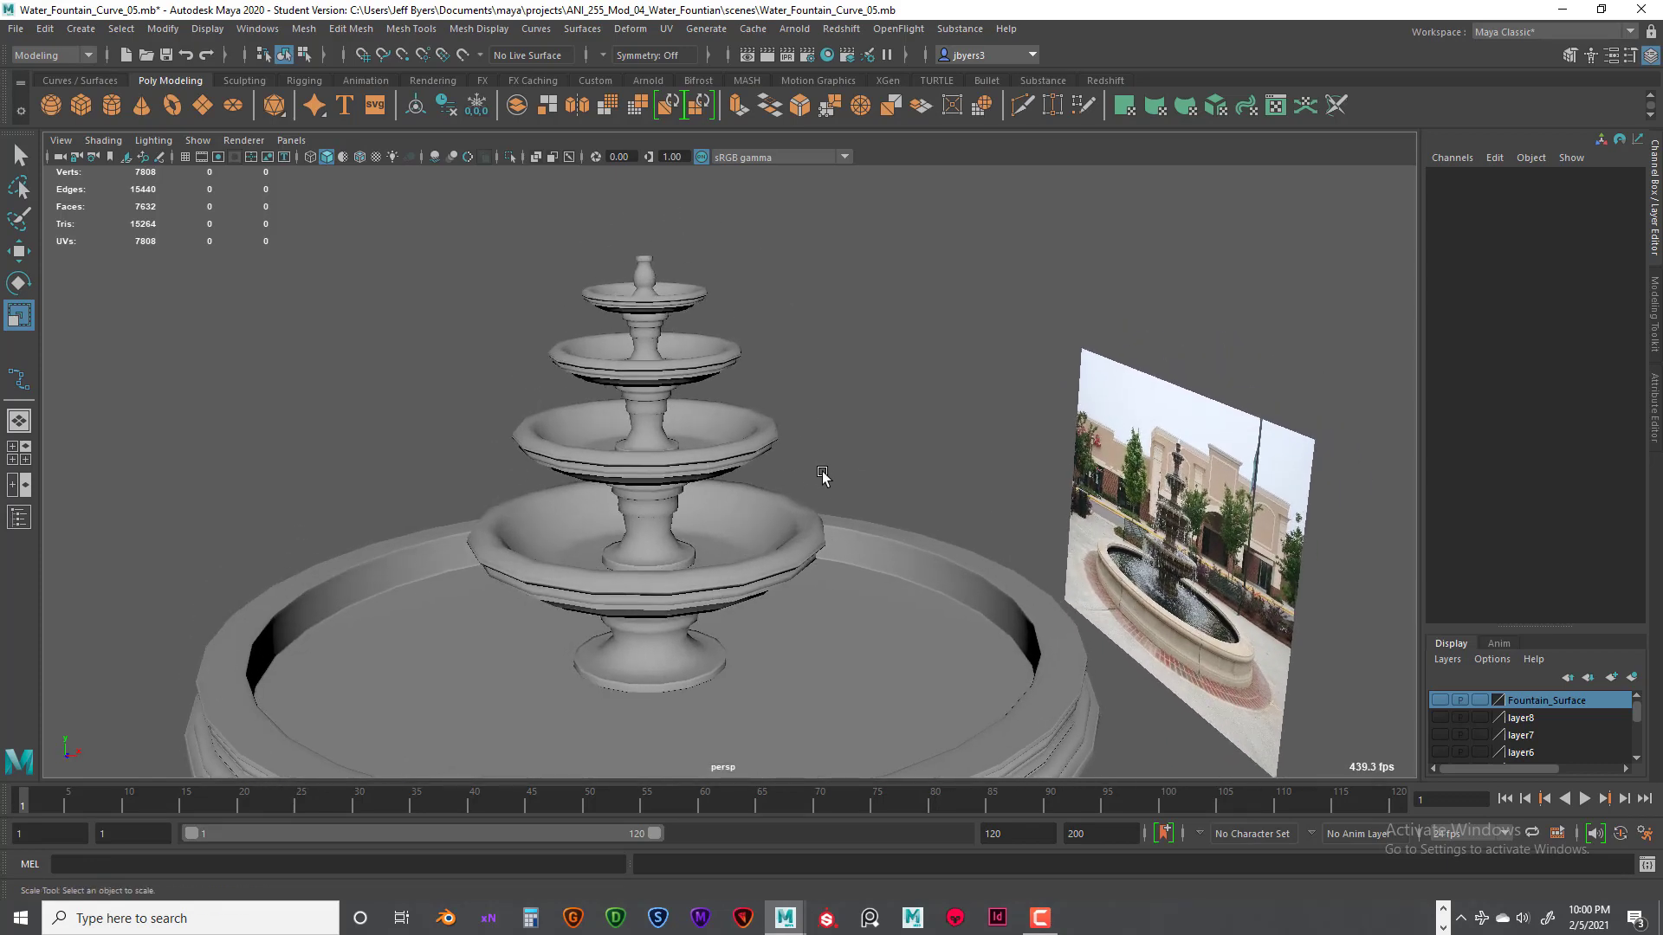
pyautogui.scroll(-3, 823, 479)
pyautogui.click(853, 589)
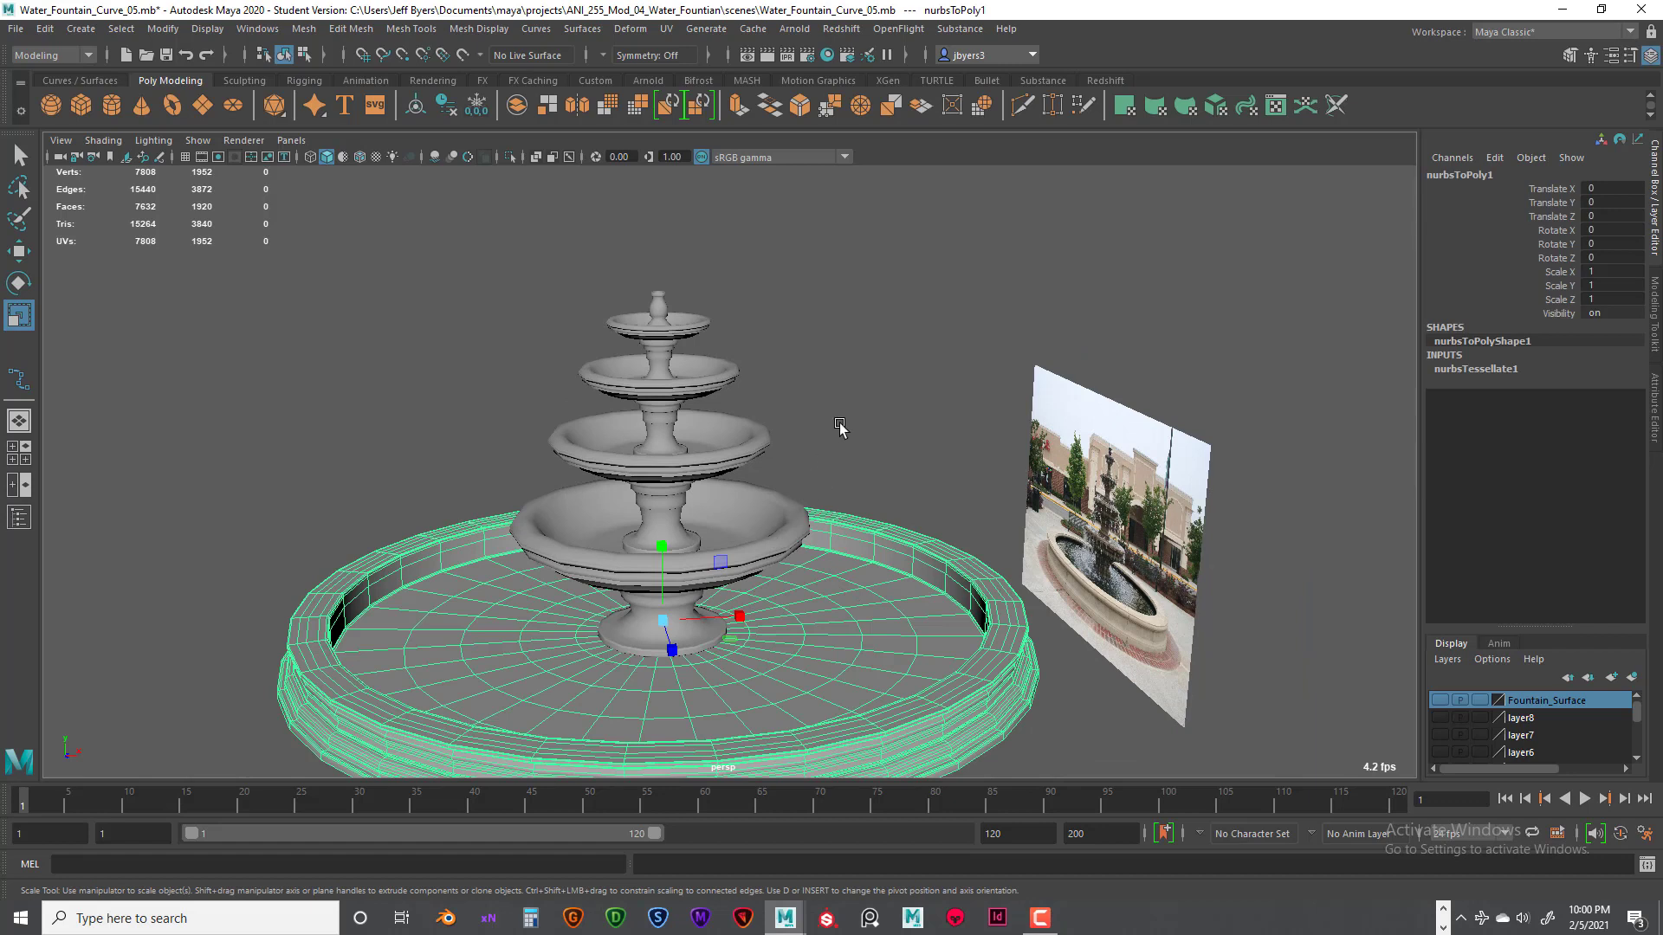